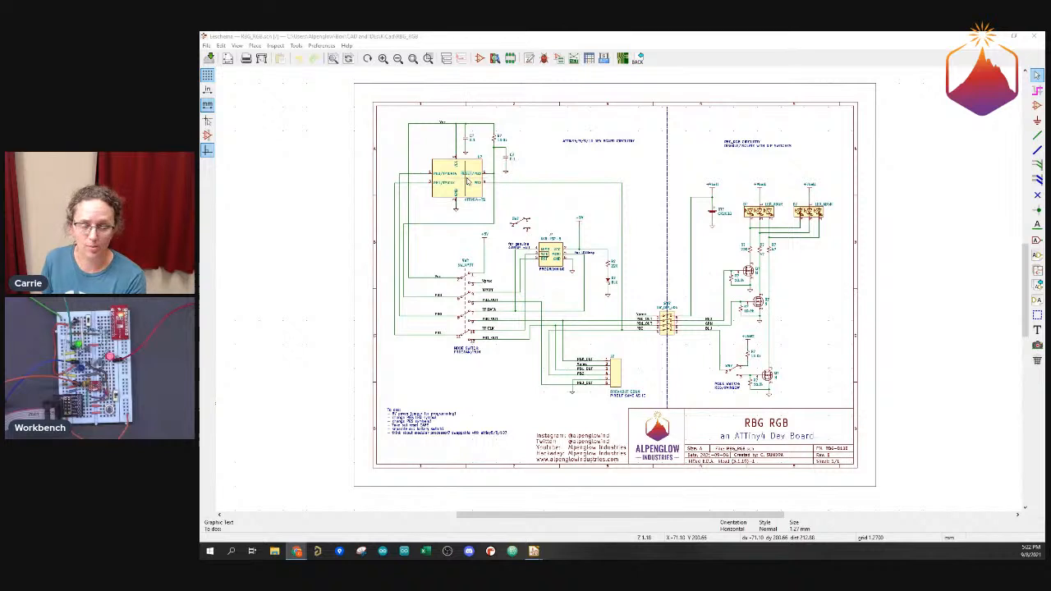
Look up the stock ATtiny4-TS symbol in the Symbol Editor by filtering for "attiny4", compare its pin layout, and close the editor
scroll(467, 181, "up", 1)
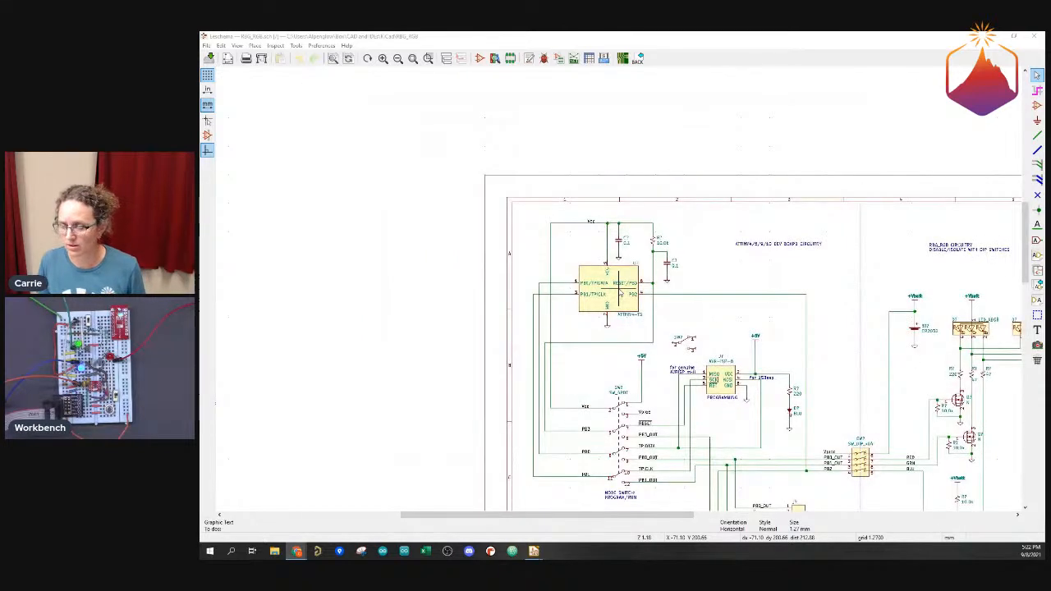
scroll(621, 293, "up", 1)
scroll(621, 293, "up", 1)
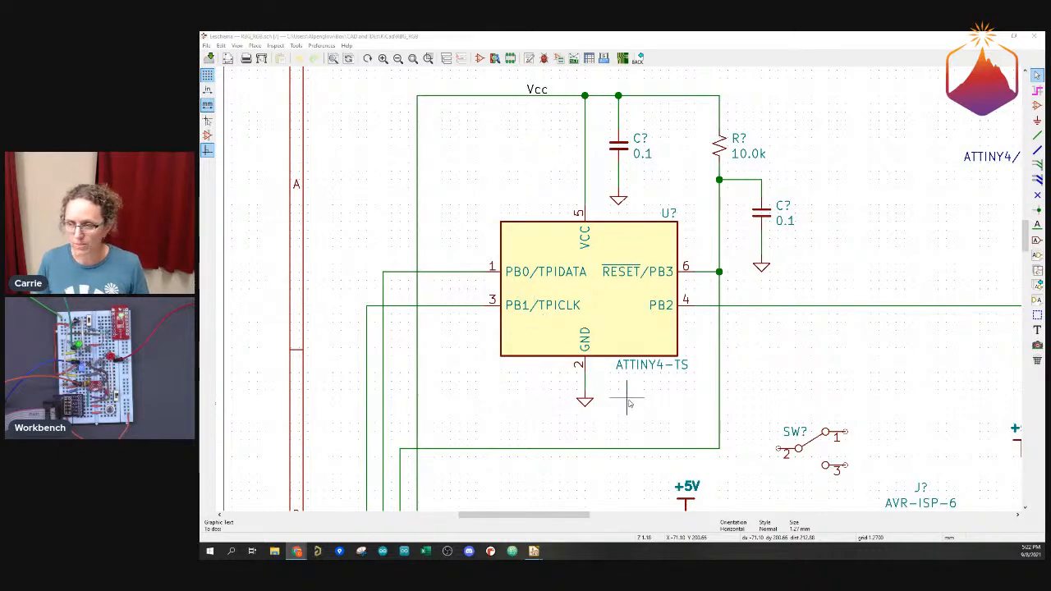
left_click(479, 58)
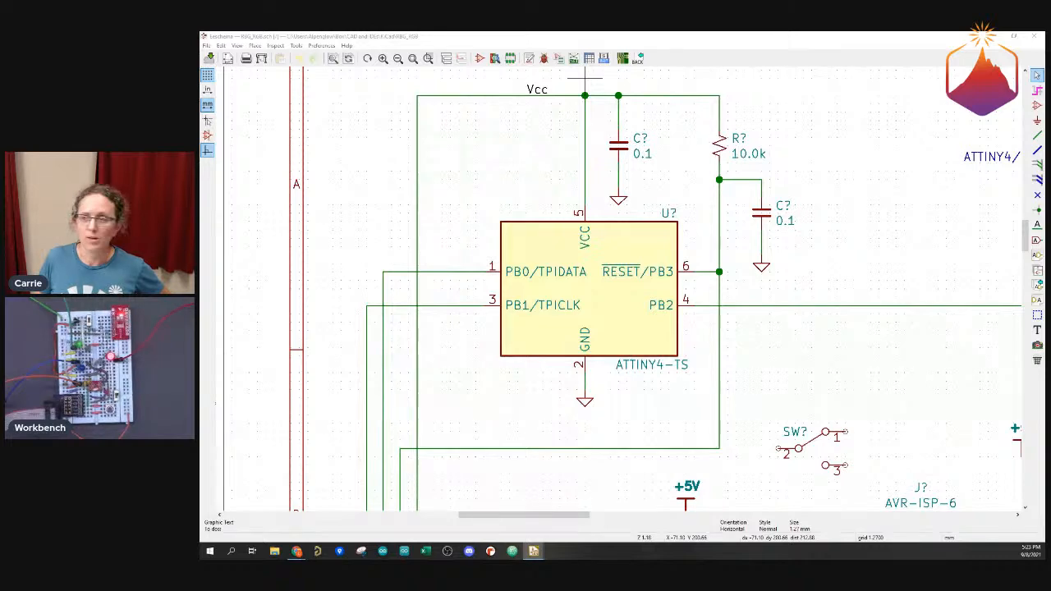
left_click_drag(684, 197, 537, 155)
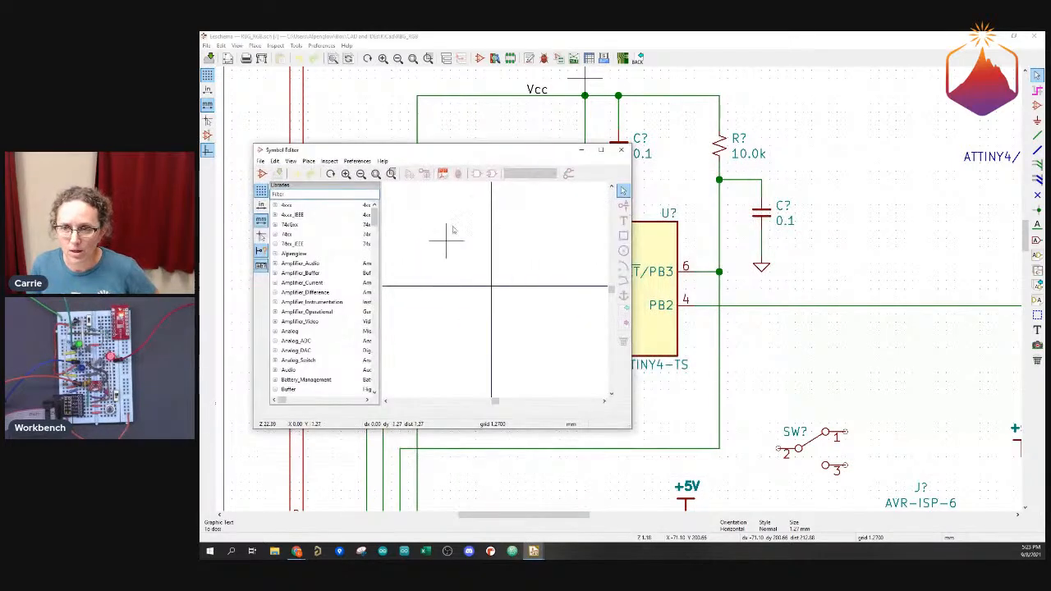
left_click(312, 194)
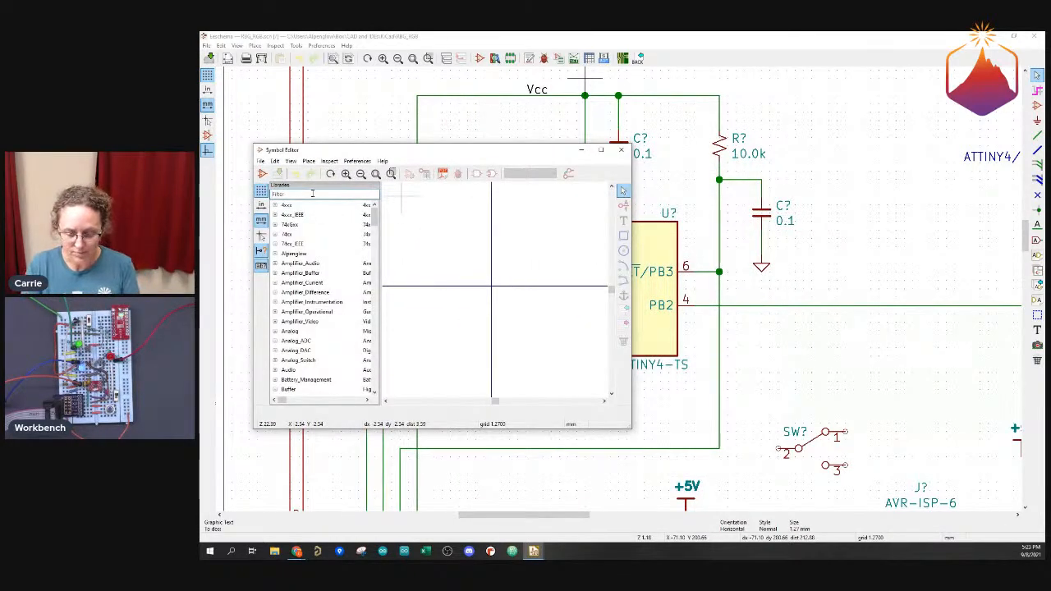
type("at")
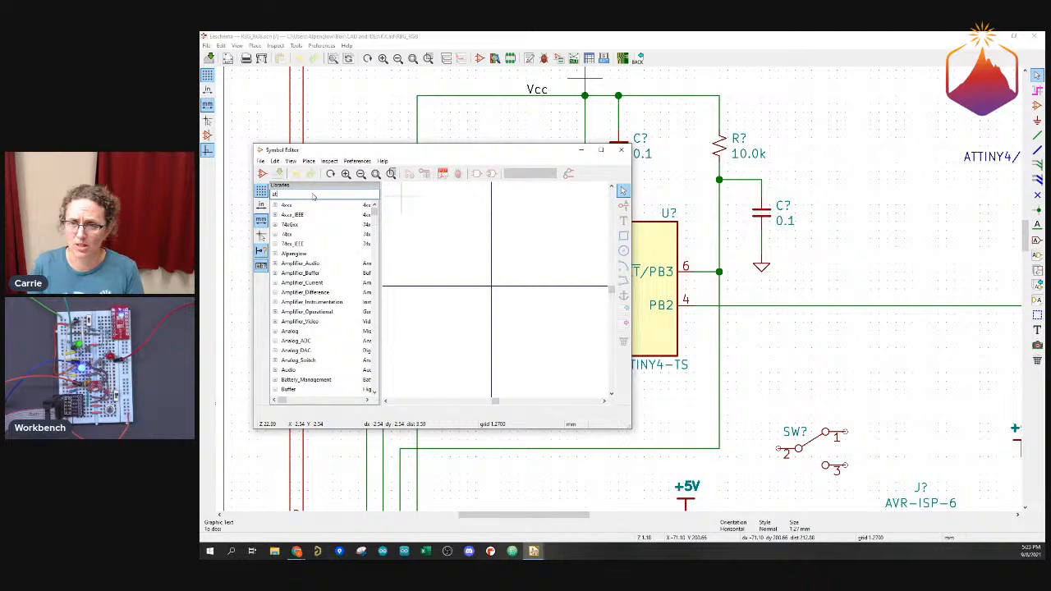
type("tiny4")
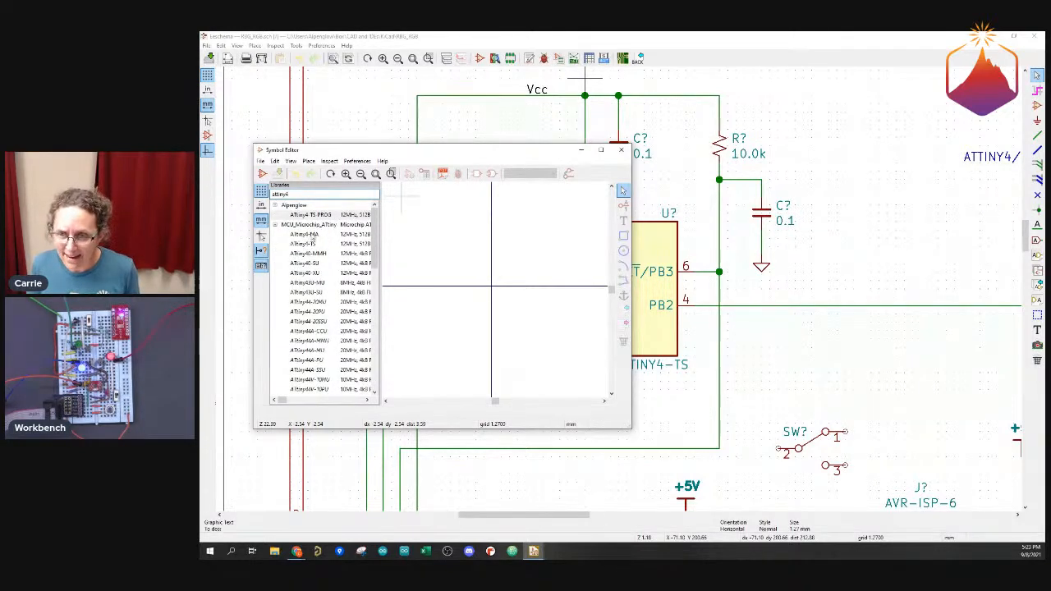
left_click(317, 242)
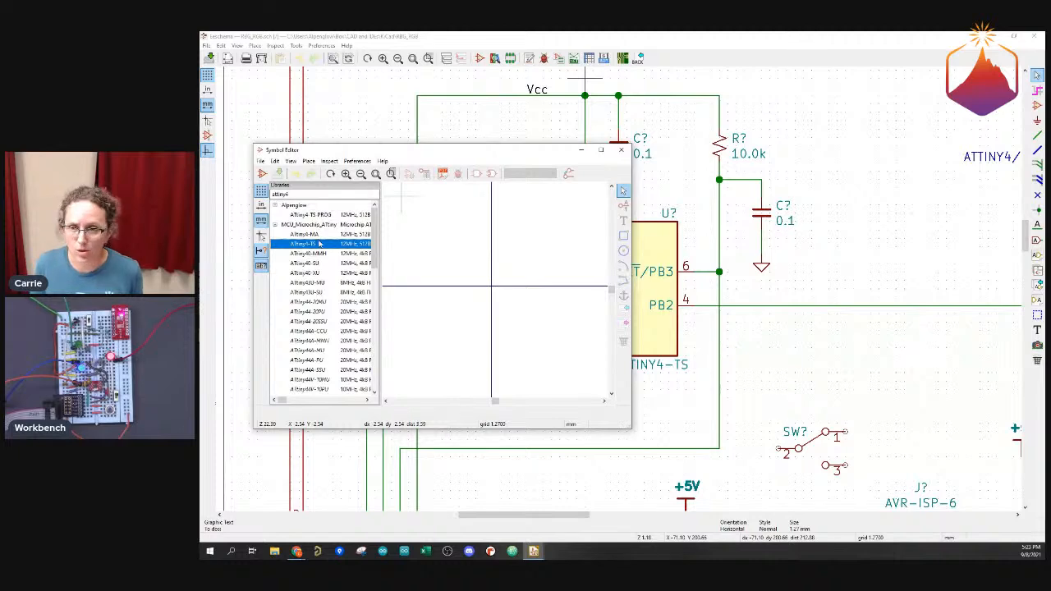
double_click(318, 244)
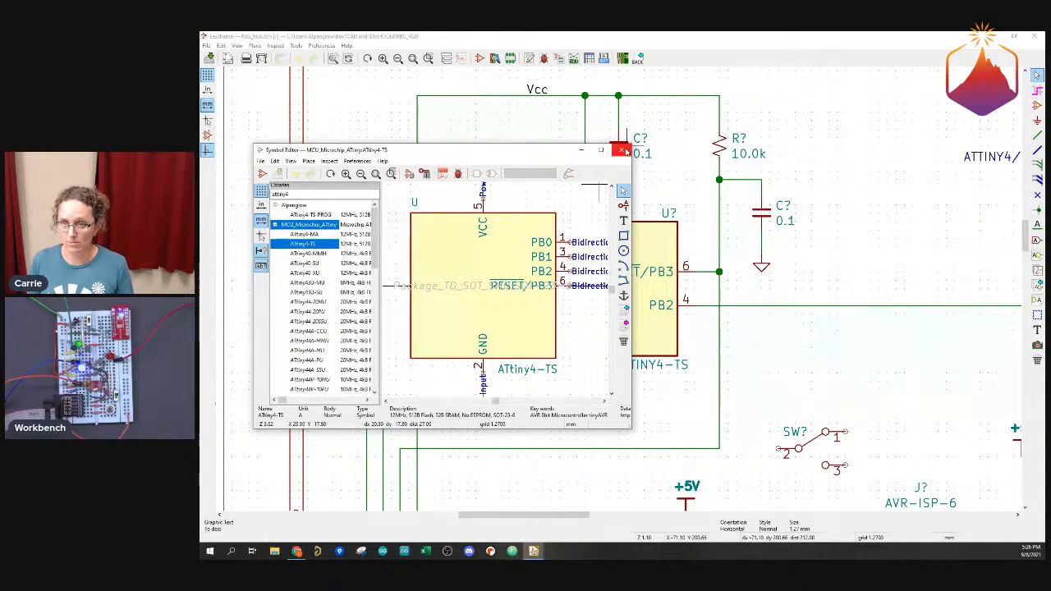
left_click(621, 150)
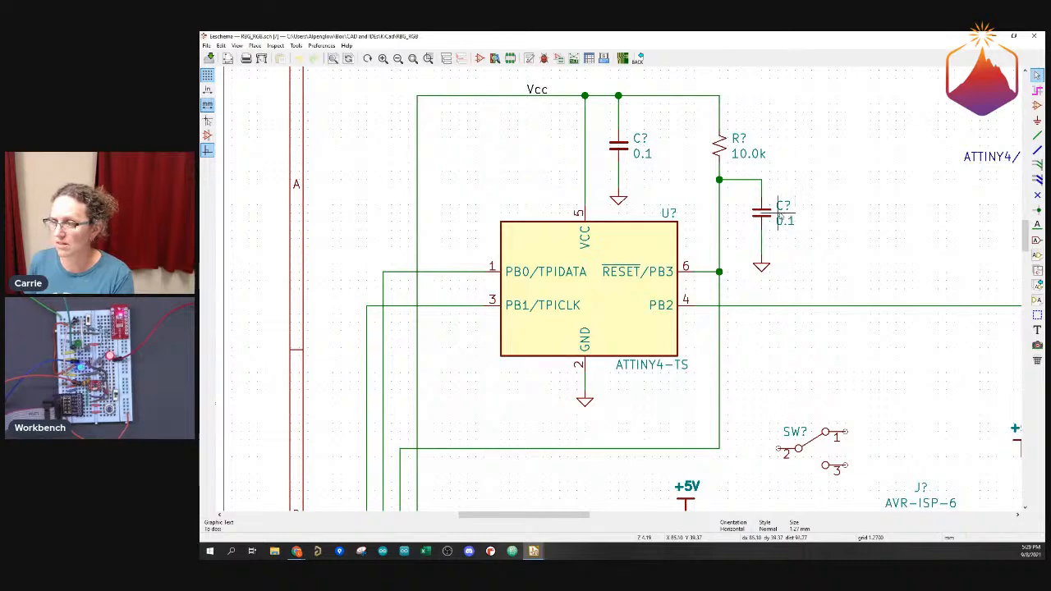
Delete the 0.1 capacitor on the RESET/PB3 line together with its leftover wires and ground symbol
left_click(756, 212)
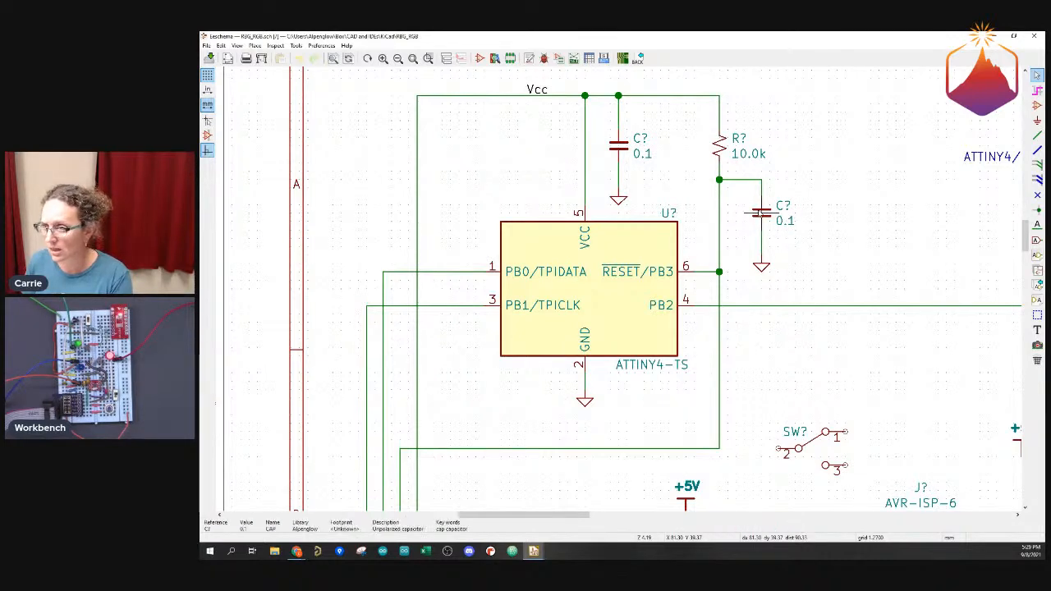
key("Delete")
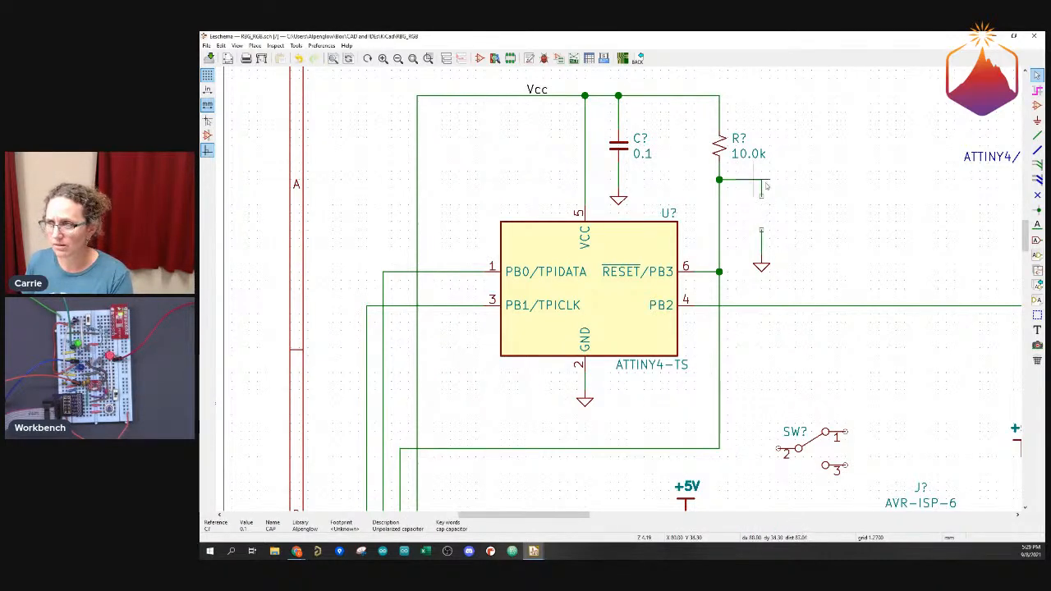
left_click_drag(770, 182, 751, 191)
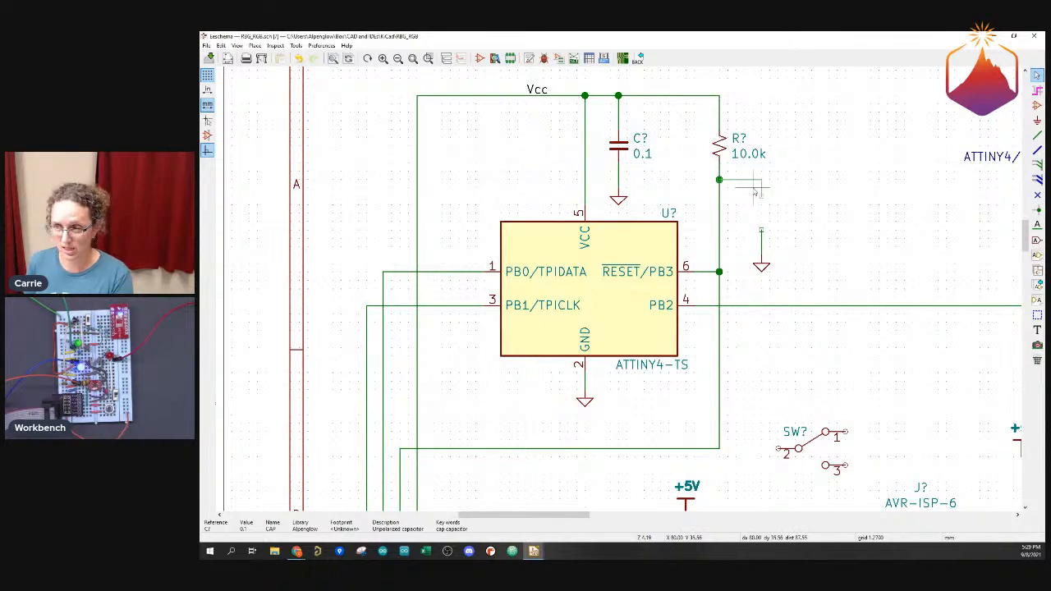
key("Delete")
left_click_drag(746, 207, 783, 285)
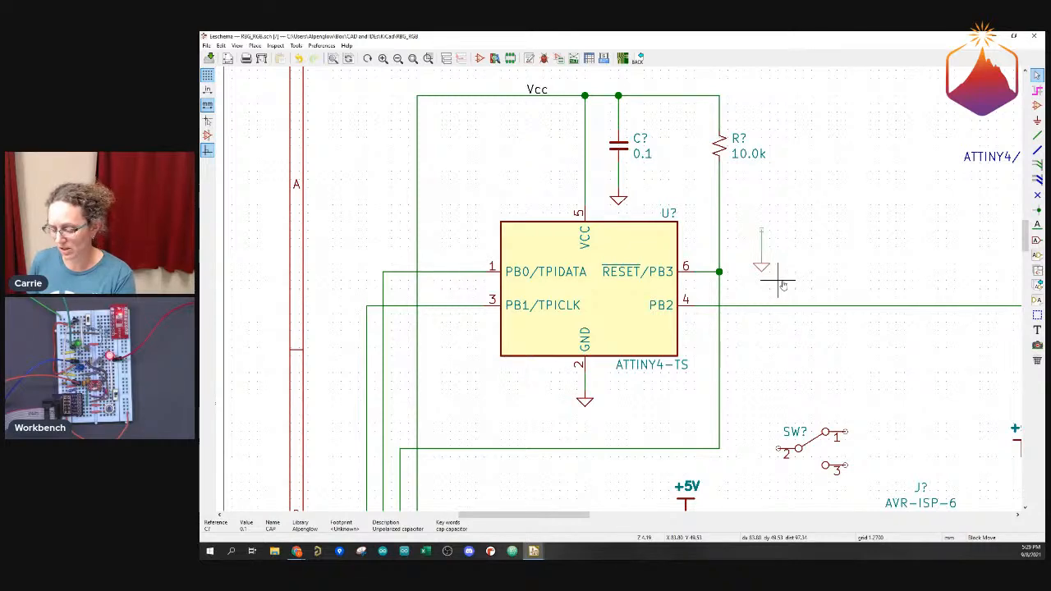
key("Delete")
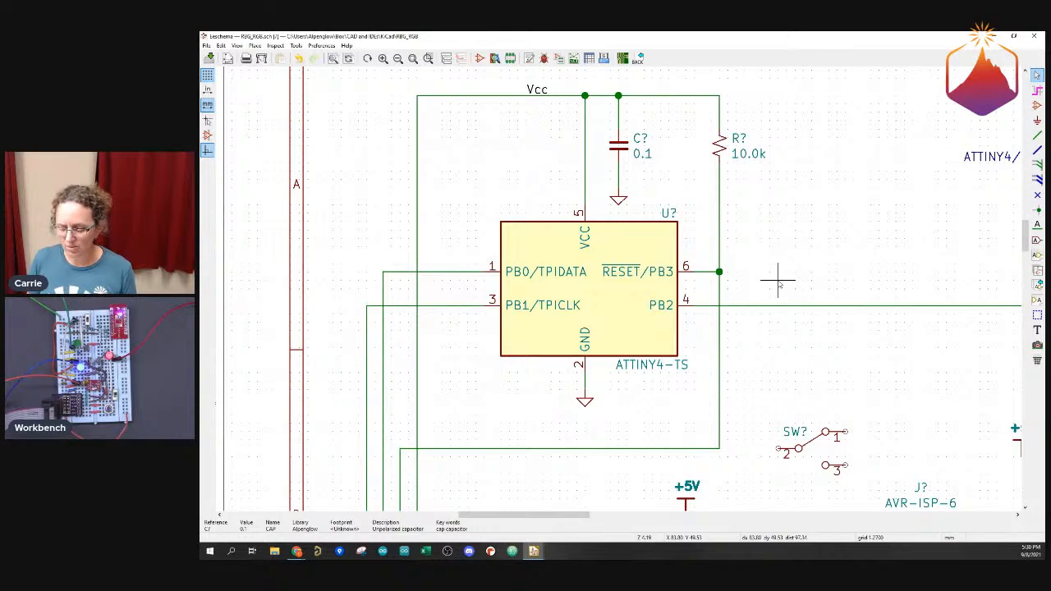
Inspect the 10.0k pull-up resistor on the RESET/PB3 line and its available property commands
left_click(719, 146)
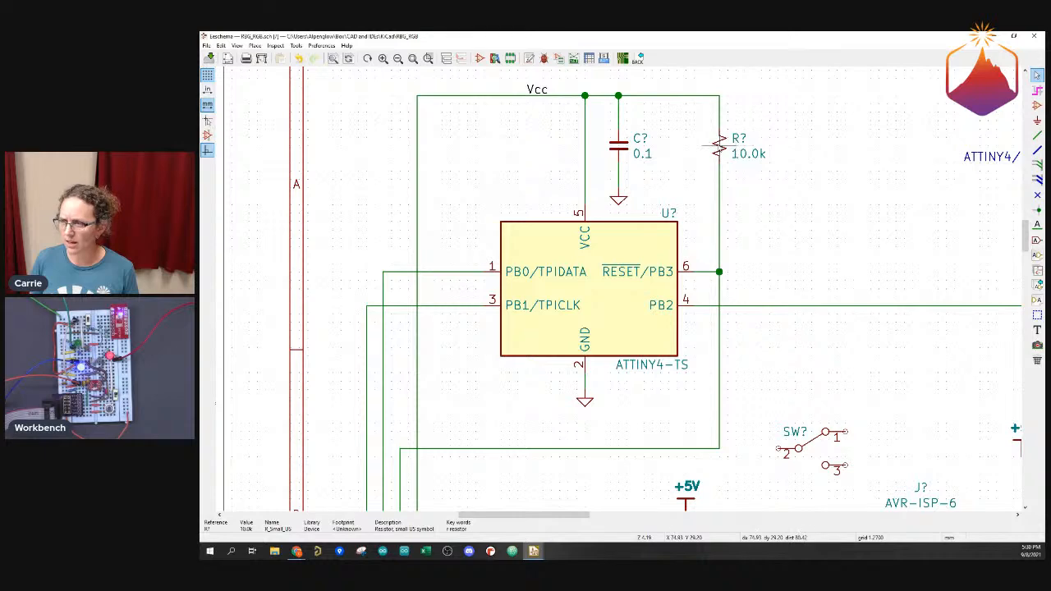
left_click(790, 205)
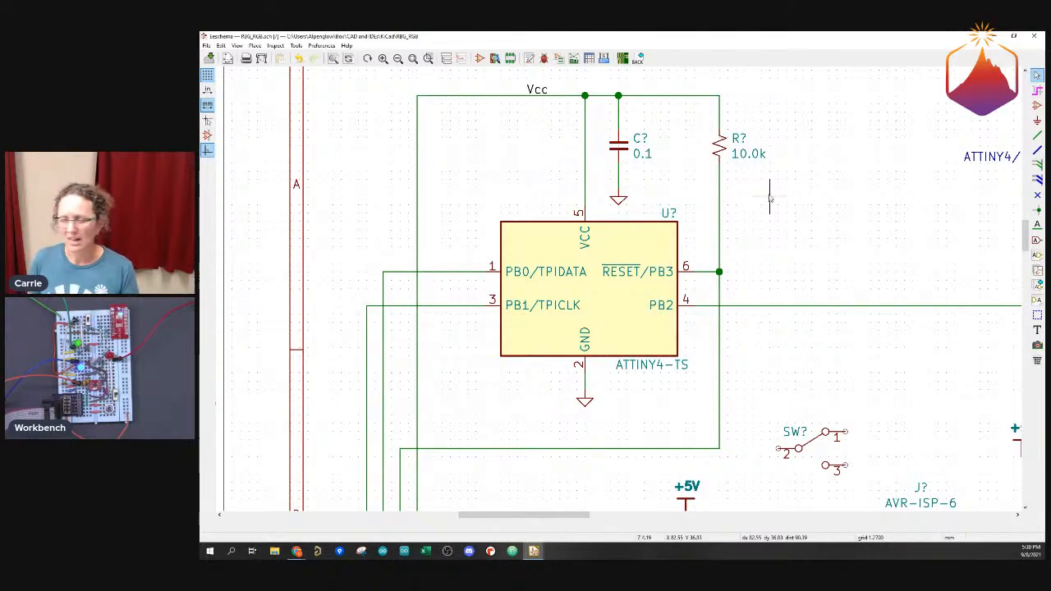
left_click(718, 153)
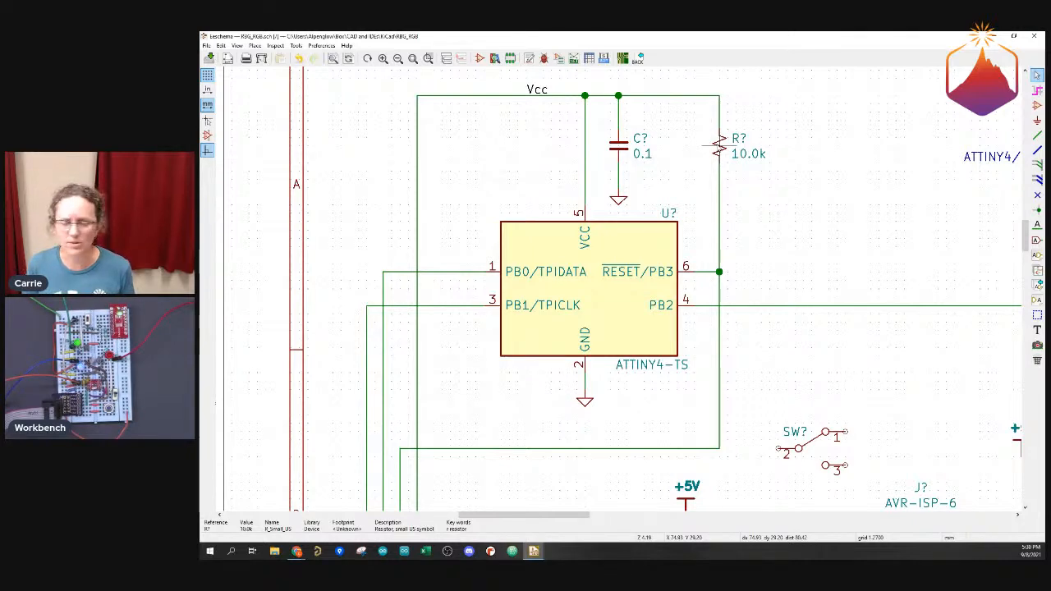
right_click(719, 148)
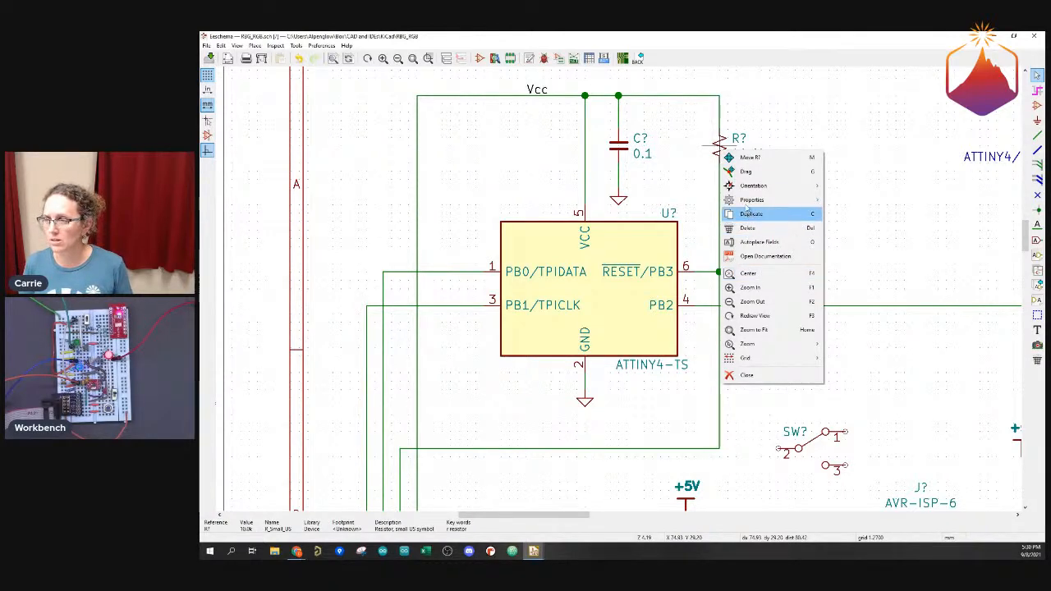
mouse_move(746, 202)
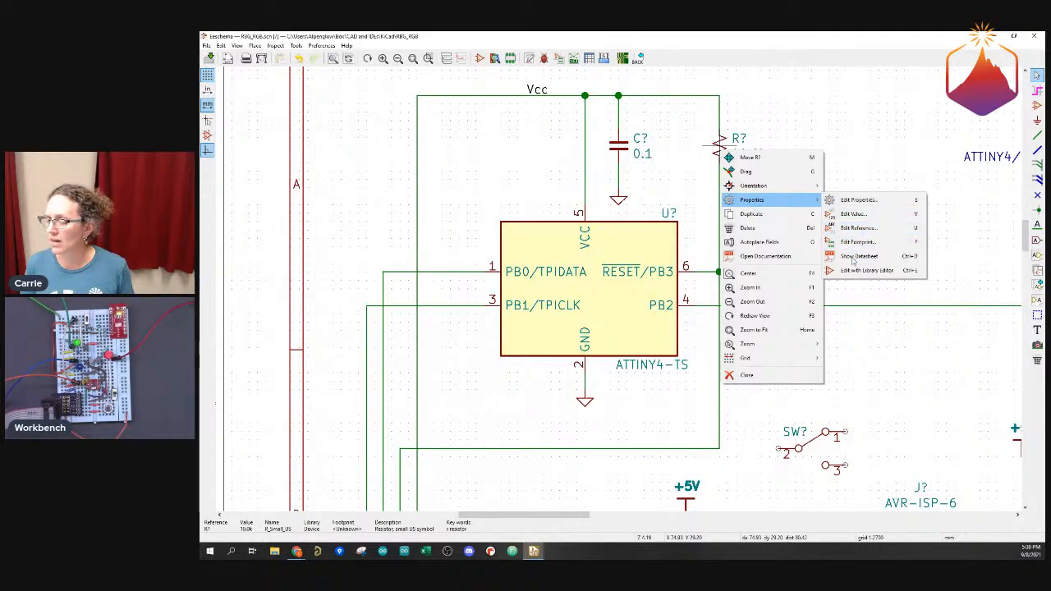
left_click(814, 132)
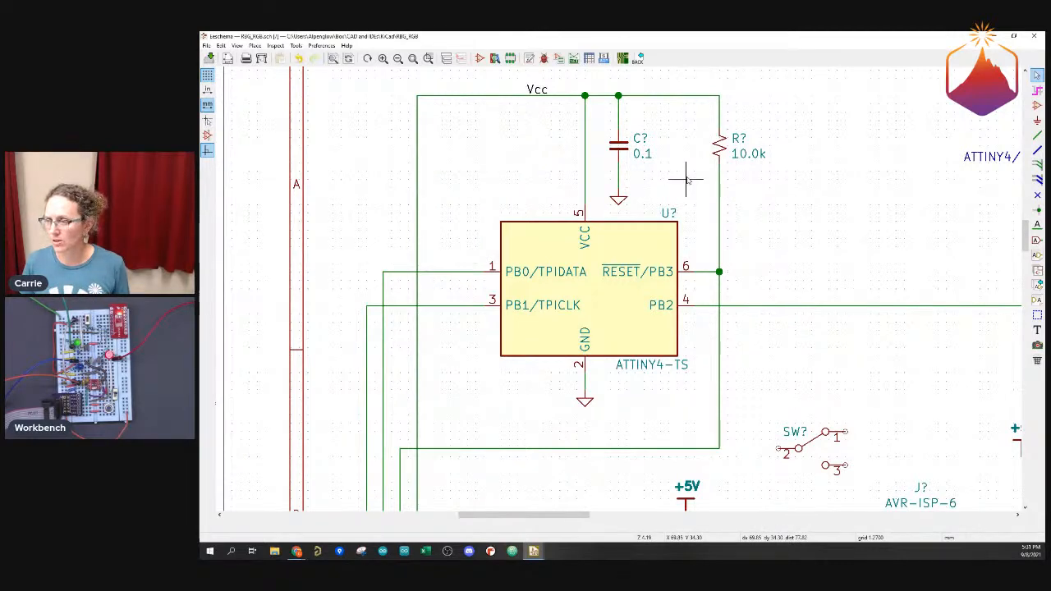
left_click_drag(685, 179, 930, 352)
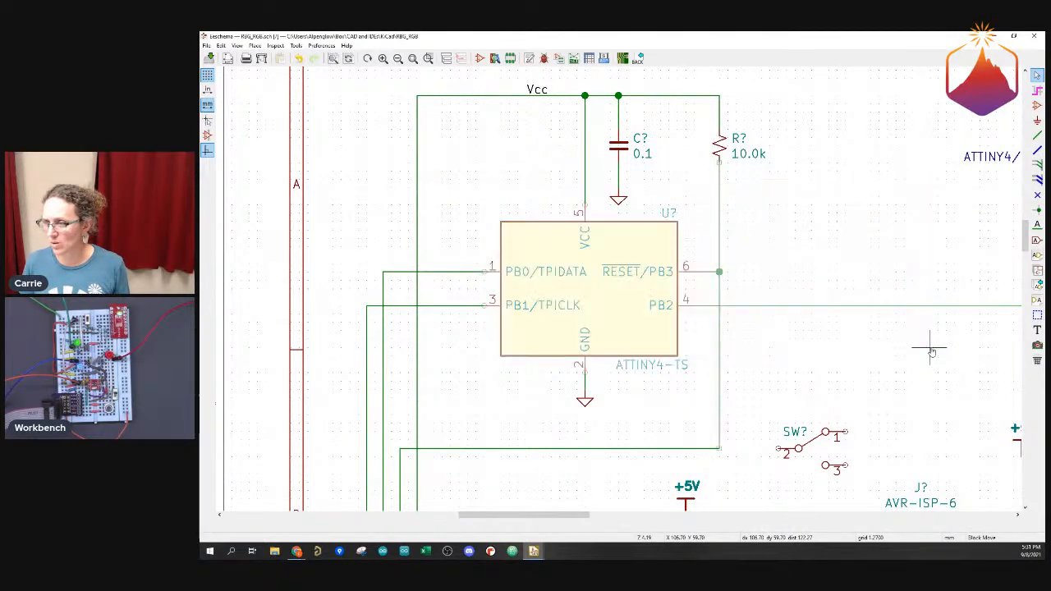
key("Escape")
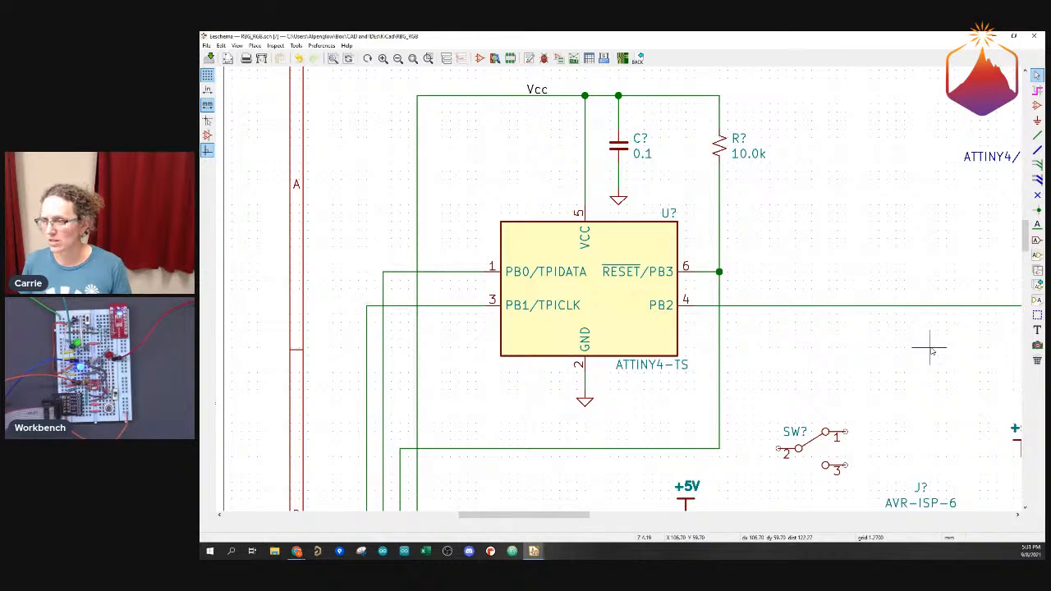
left_click_drag(928, 347, 663, 177)
key("Escape")
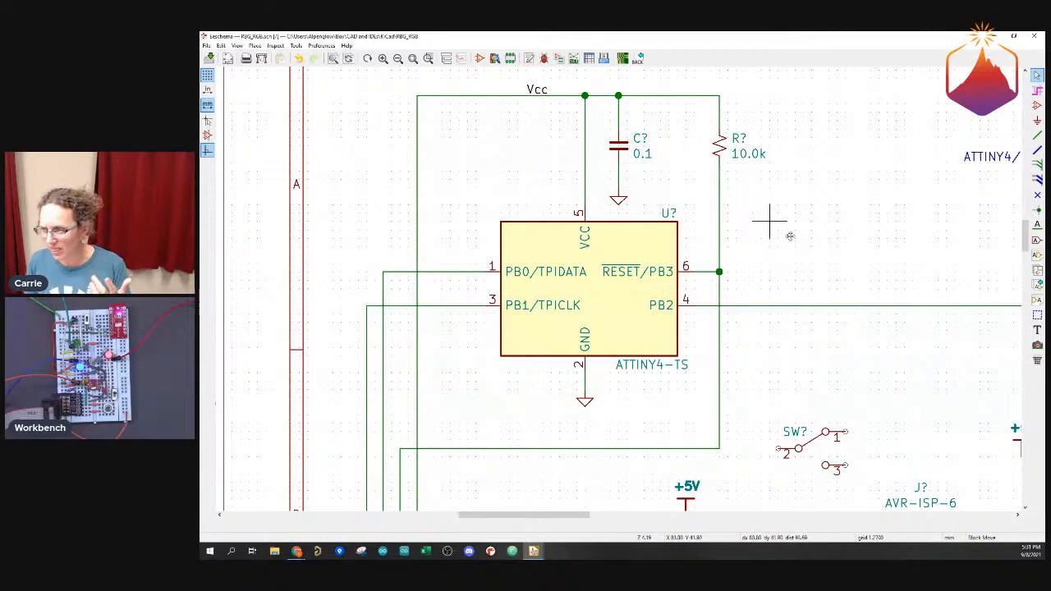
left_click_drag(752, 214, 930, 359)
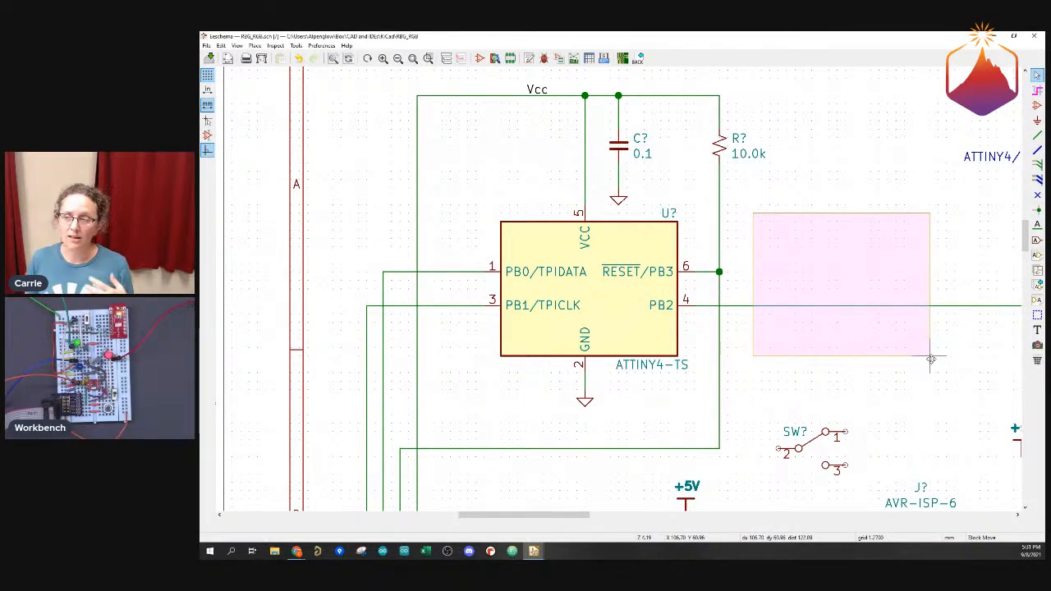
left_click_drag(930, 359, 938, 380)
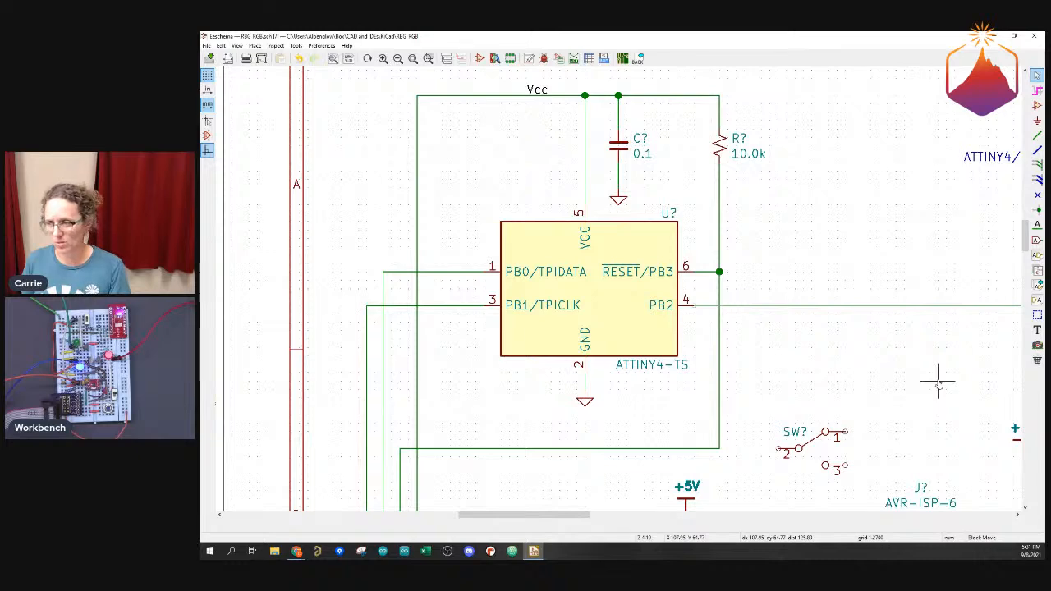
left_click(939, 382)
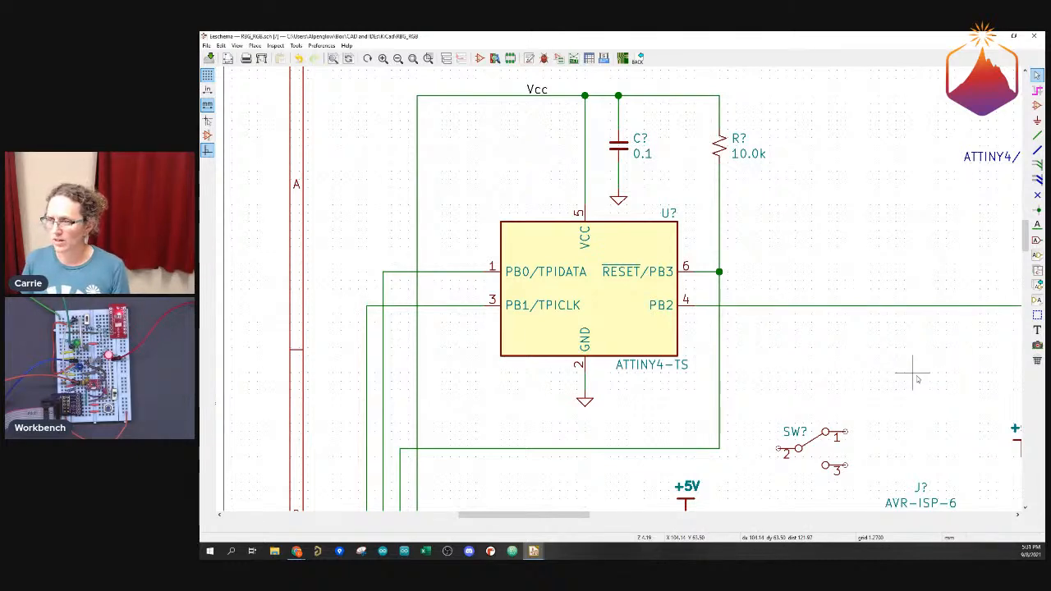
left_click_drag(913, 372, 793, 230)
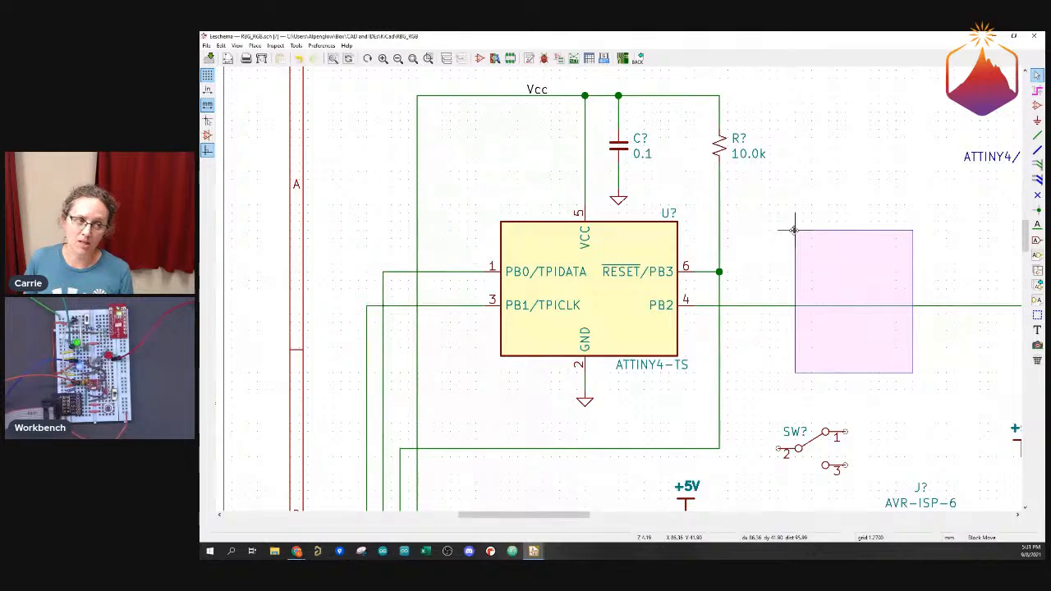
left_click_drag(794, 229, 794, 235)
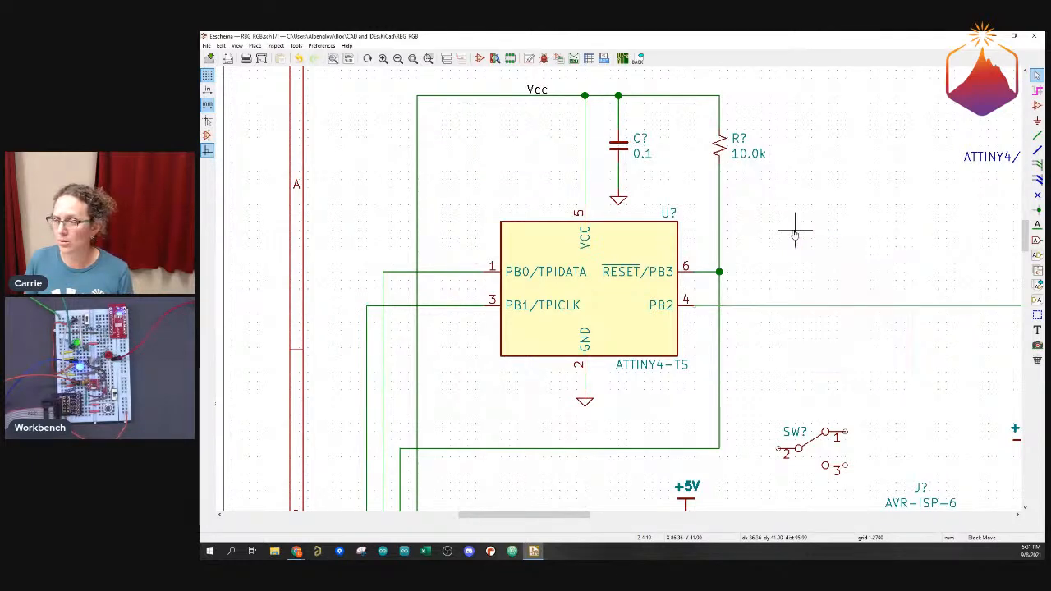
key("Escape")
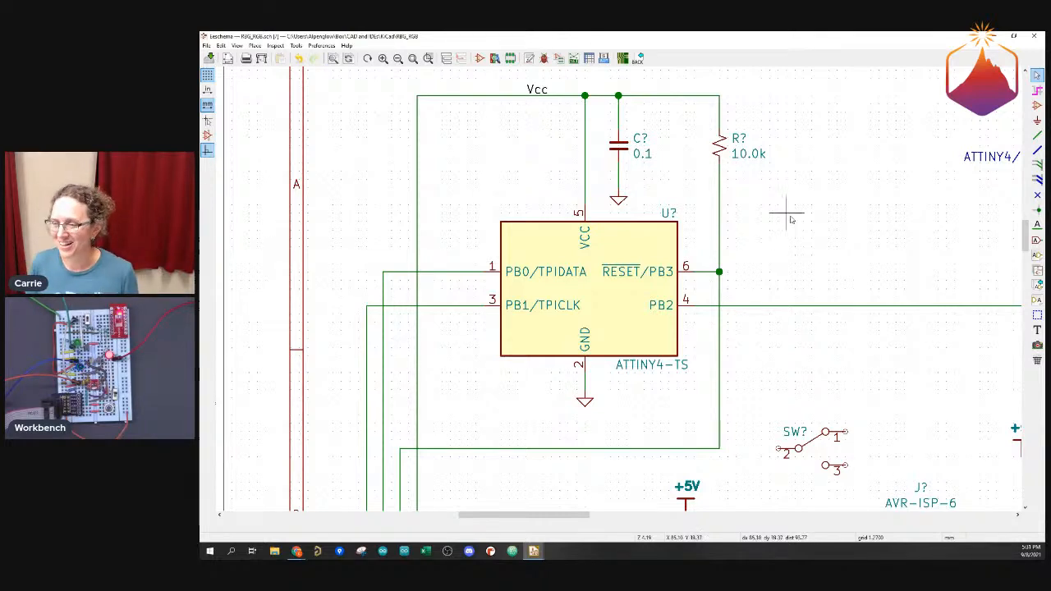
scroll(774, 235, "down", 1)
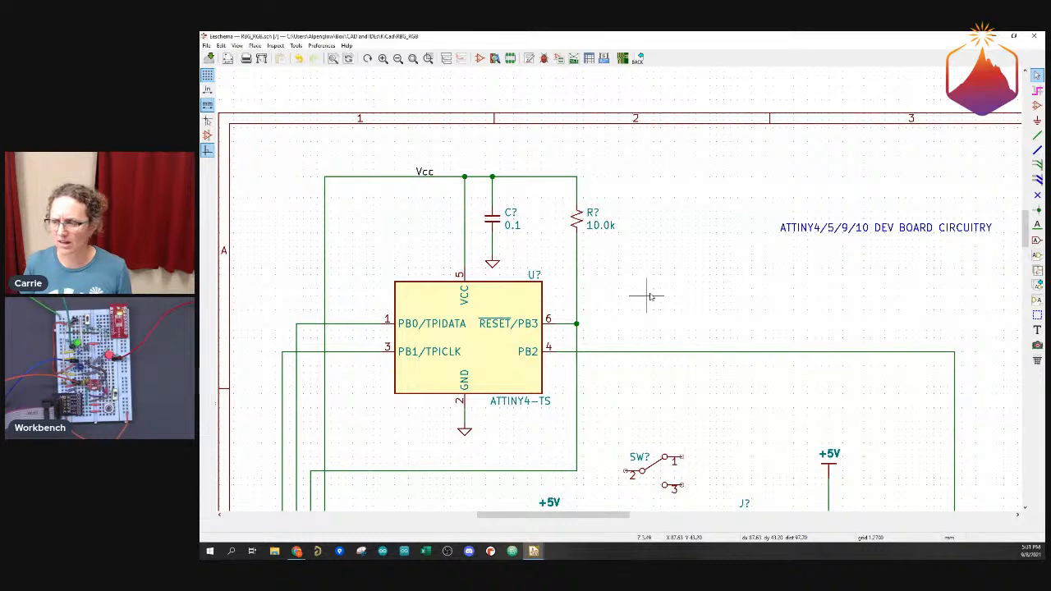
left_click_drag(647, 295, 737, 401)
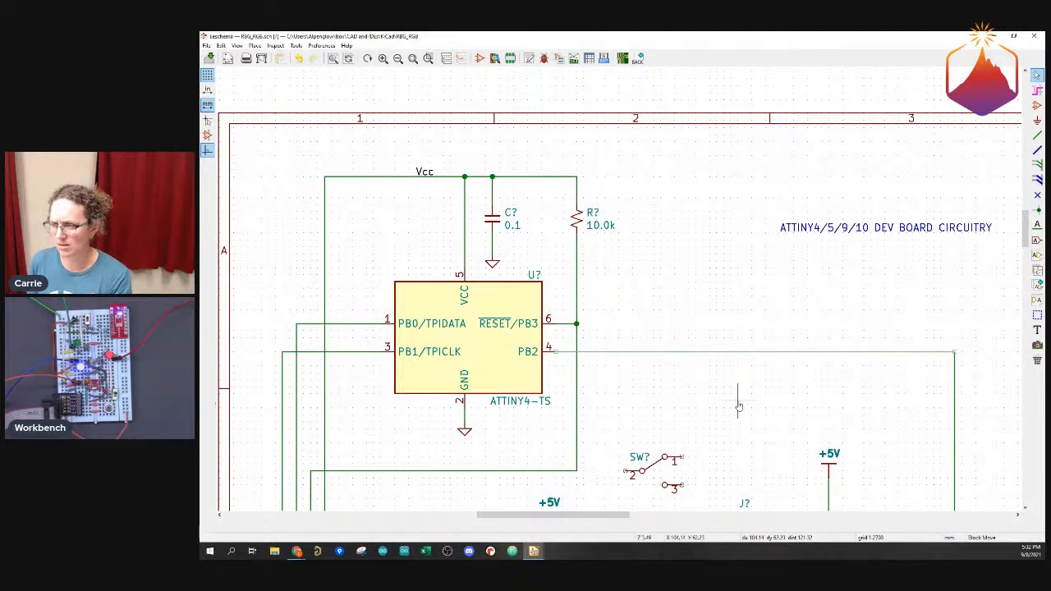
left_click_drag(738, 402, 674, 312)
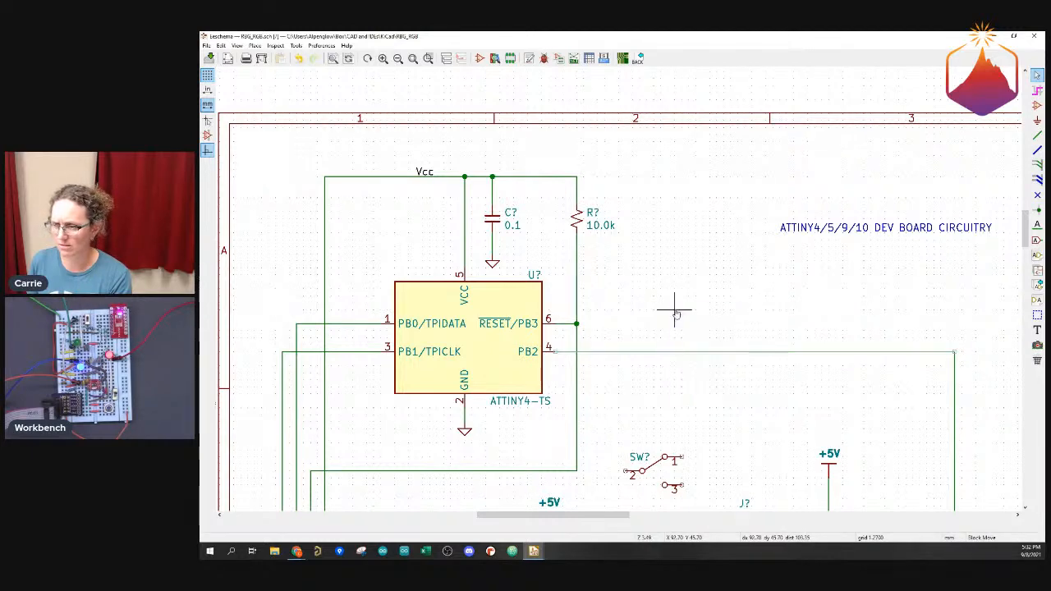
key("Escape")
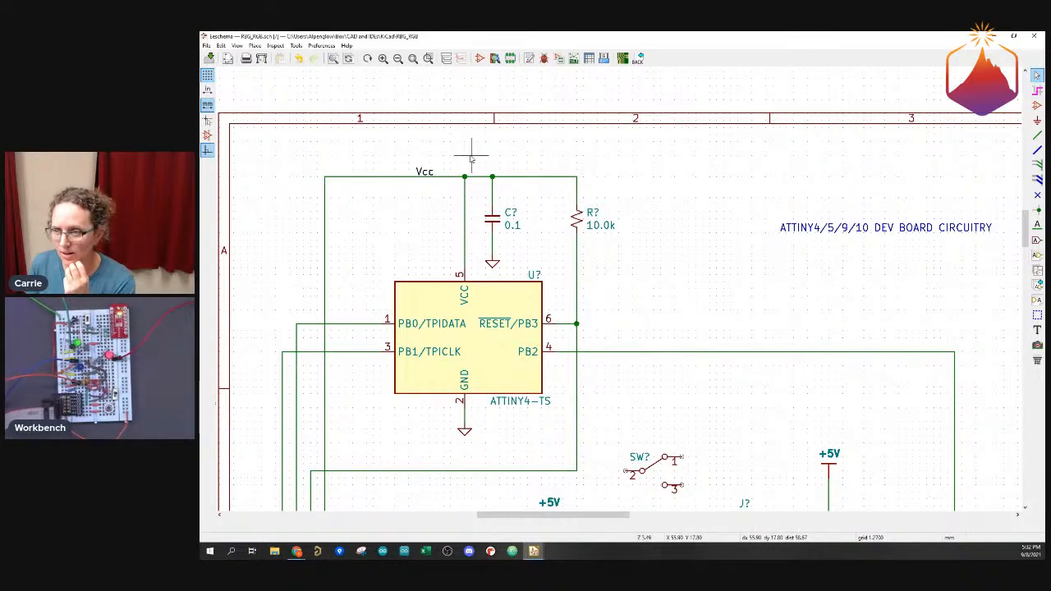
mouse_move(472, 156)
left_mouse_down()
mouse_move(591, 218)
mouse_move(632, 255)
mouse_move(559, 162)
mouse_move(537, 162)
mouse_move(609, 206)
mouse_move(652, 263)
left_mouse_up()
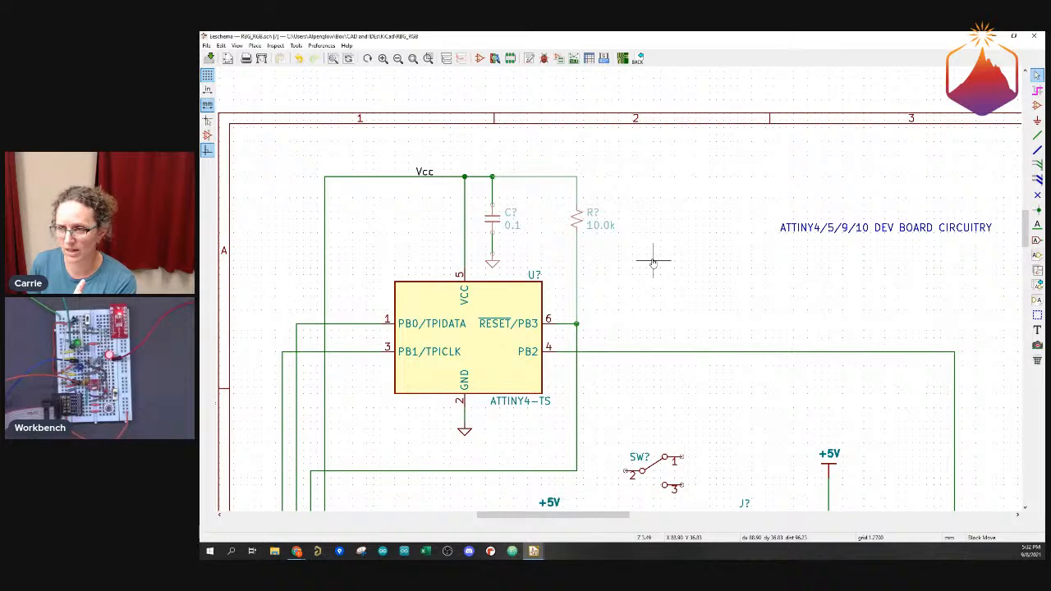
left_click(653, 262)
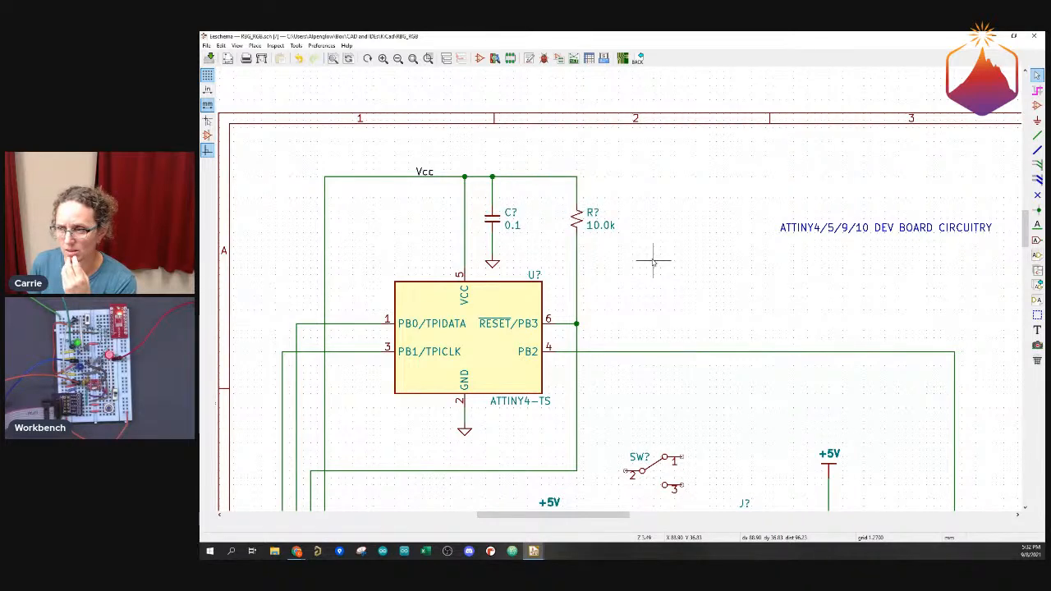
left_click_drag(653, 261, 499, 169)
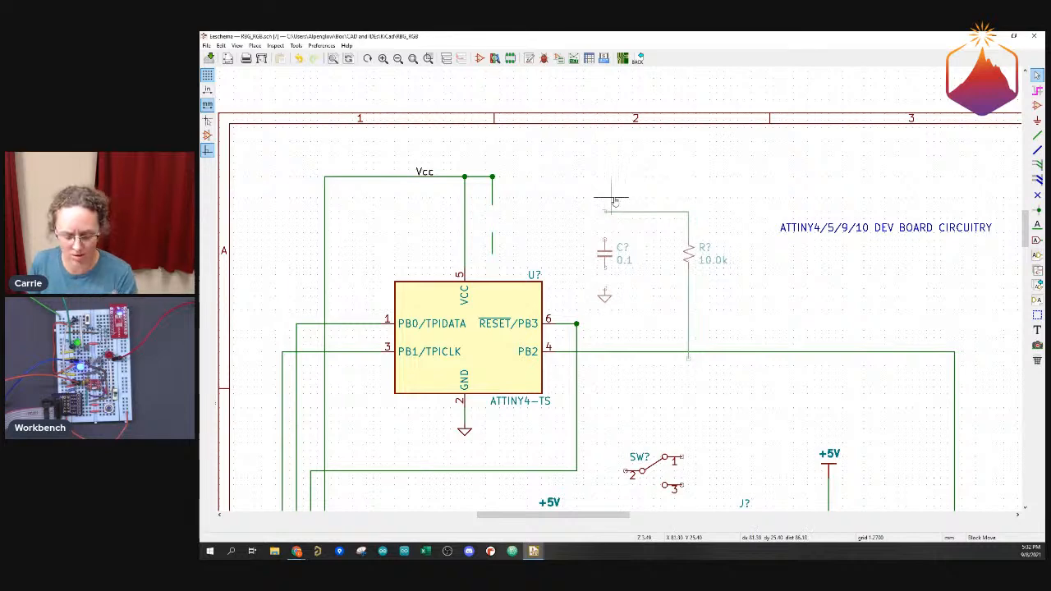
key("Escape")
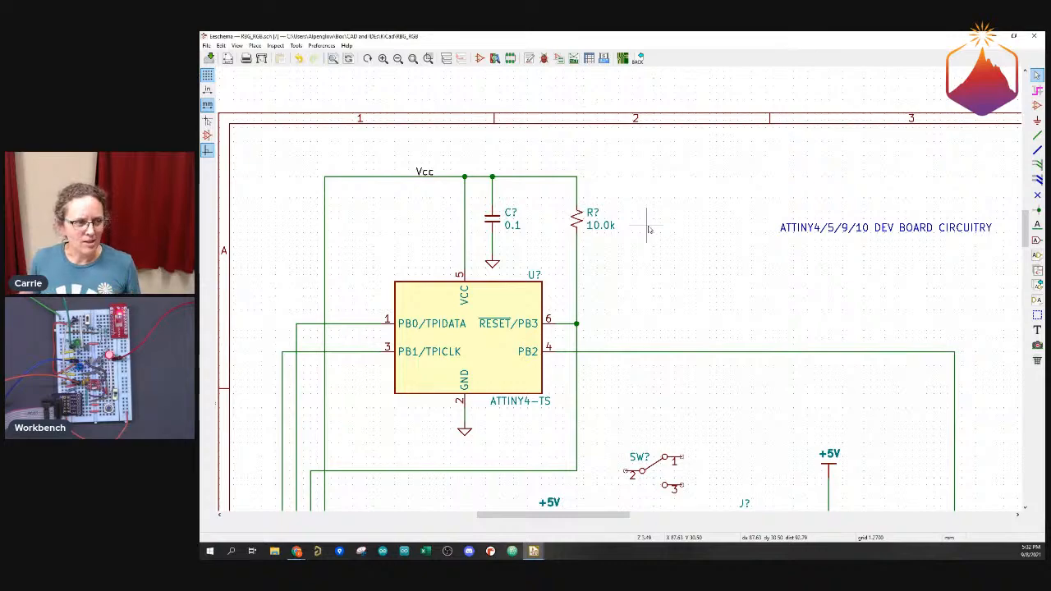
Examine the SW_4PDT program/run mode switch and its wiring between the ATtiny4 and the AVR-ISP-6 programming header
scroll(632, 254, "down", 1)
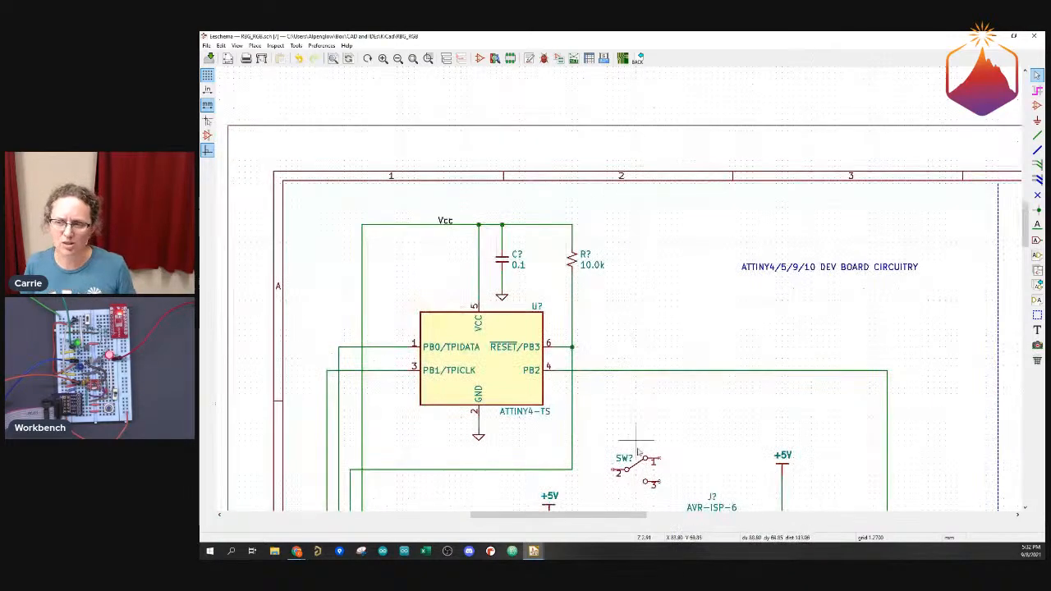
scroll(637, 443, "up", 1)
scroll(591, 288, "down", 1)
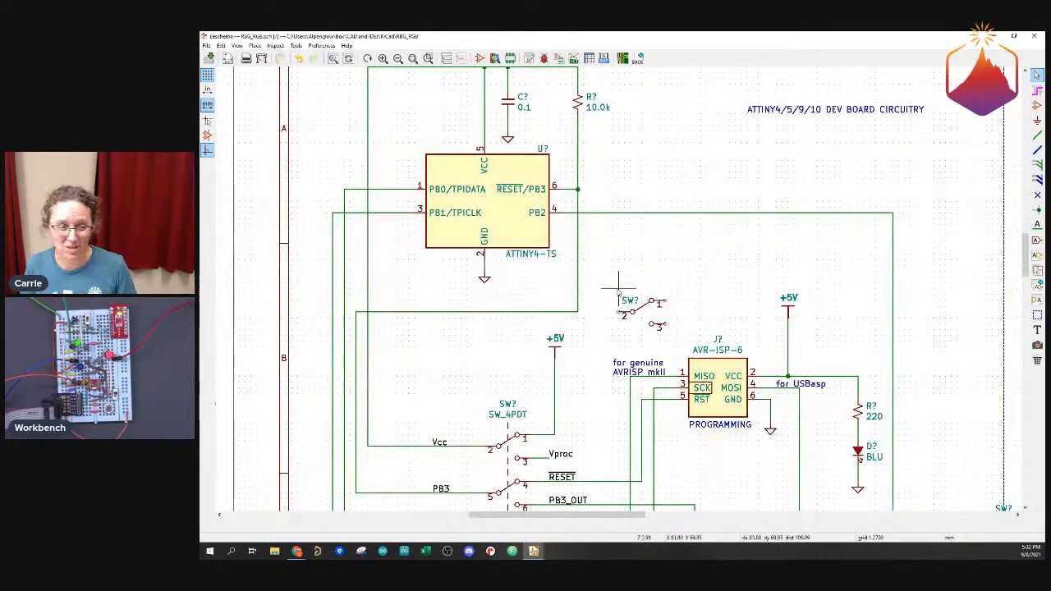
scroll(620, 293, "down", 1)
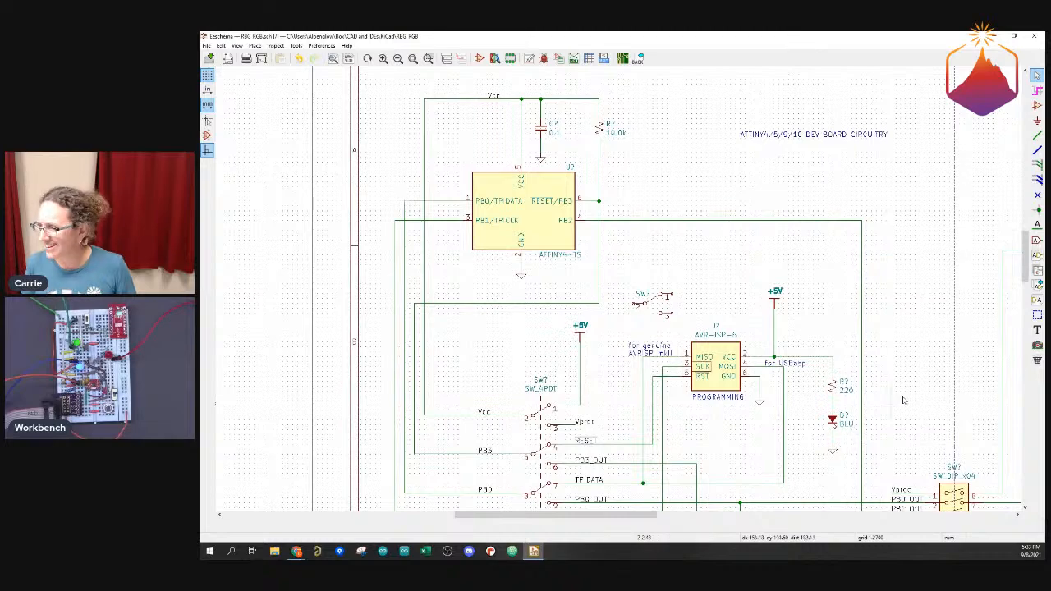
scroll(1026, 271, "down", 1)
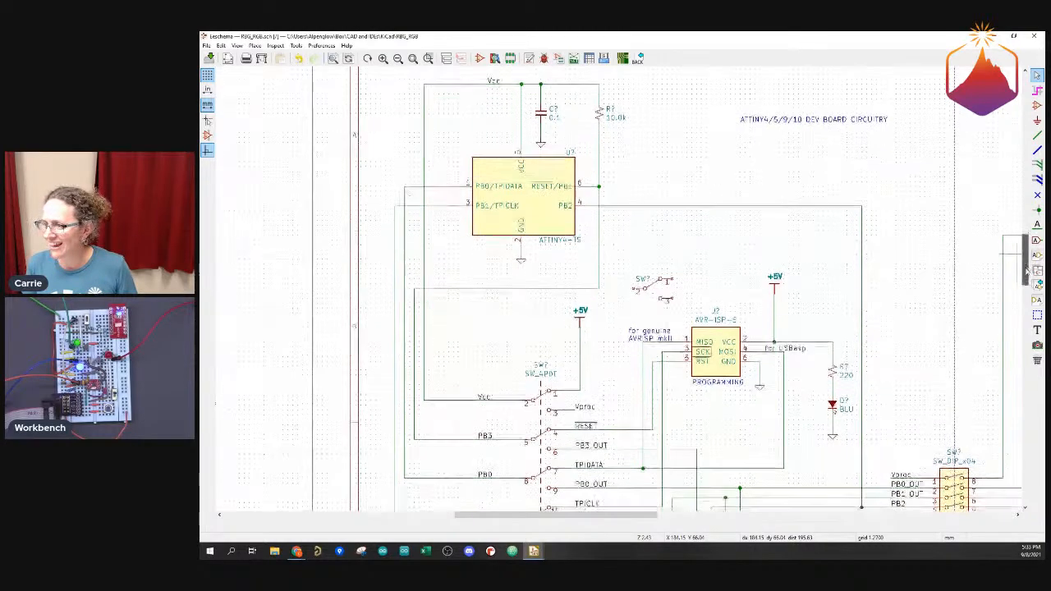
left_click_drag(1026, 270, 1024, 292)
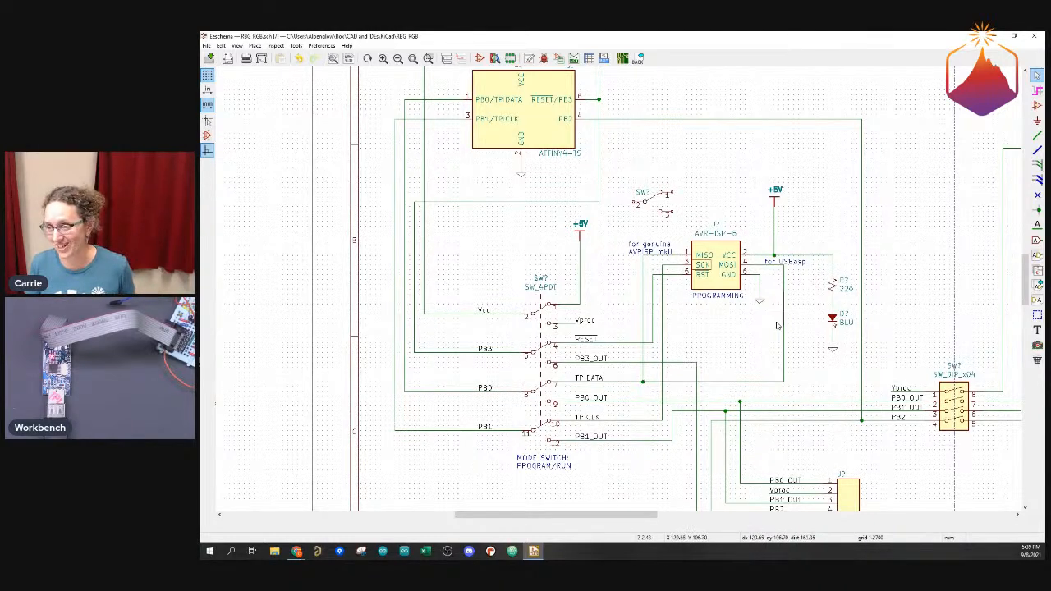
scroll(730, 307, "up", 2)
scroll(589, 261, "up", 1)
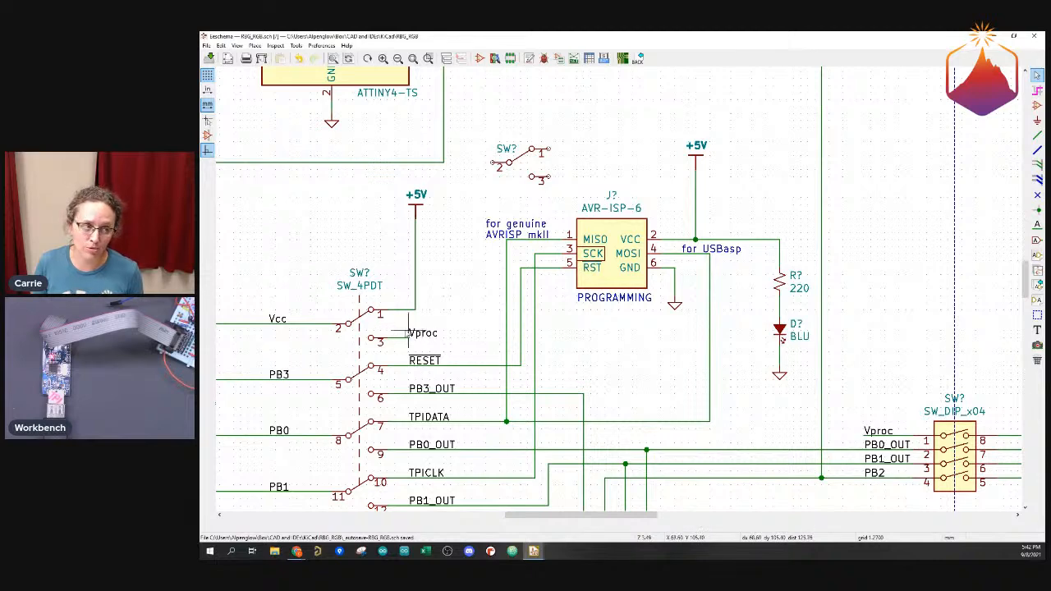
scroll(464, 298, "down", 1)
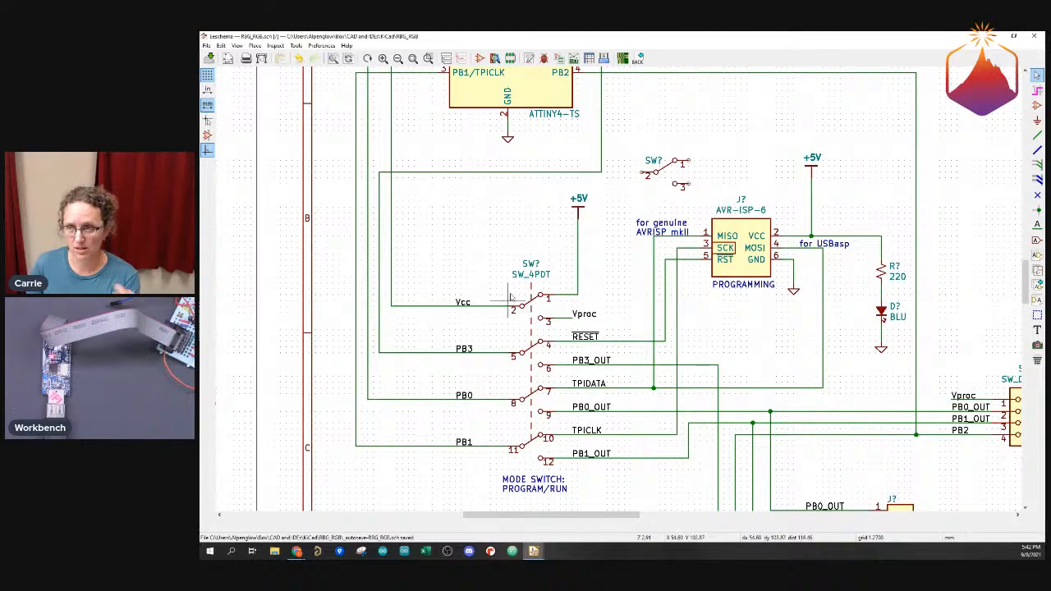
scroll(509, 244, "down", 1)
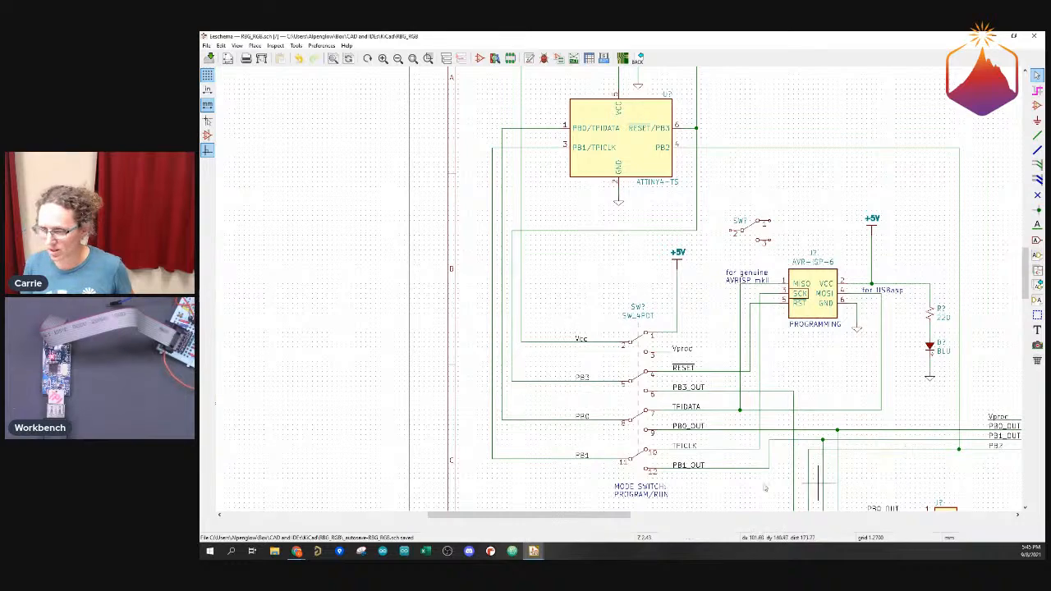
Examine the breakout connector and how the SW_DIP_x04 switch links the dev board circuitry to the CR2032-powered RBG_RGB section
left_click_drag(610, 520, 678, 520)
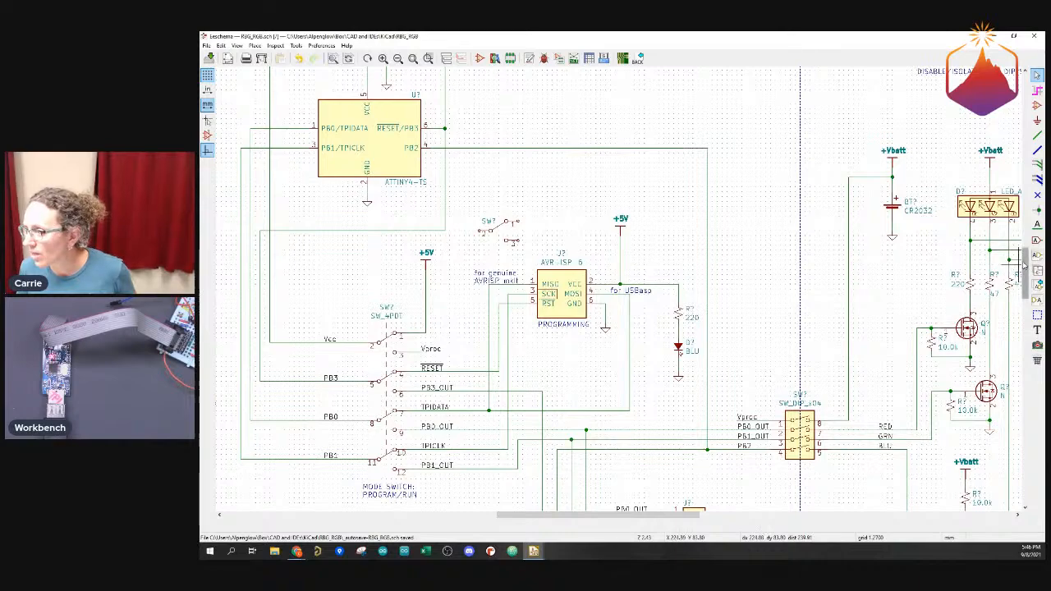
scroll(1023, 261, "down", 3)
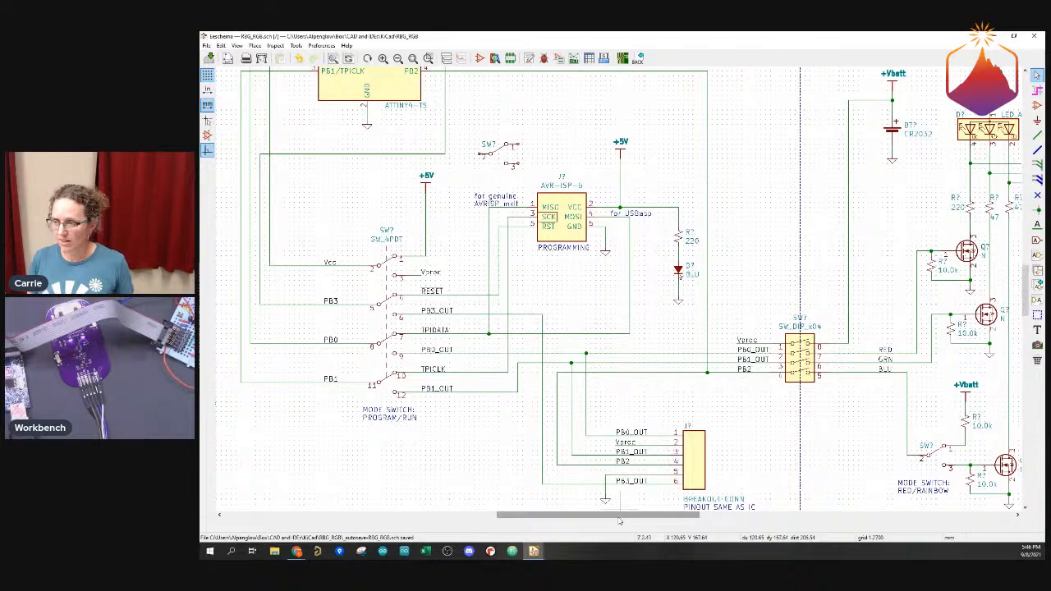
left_click_drag(619, 521, 690, 526)
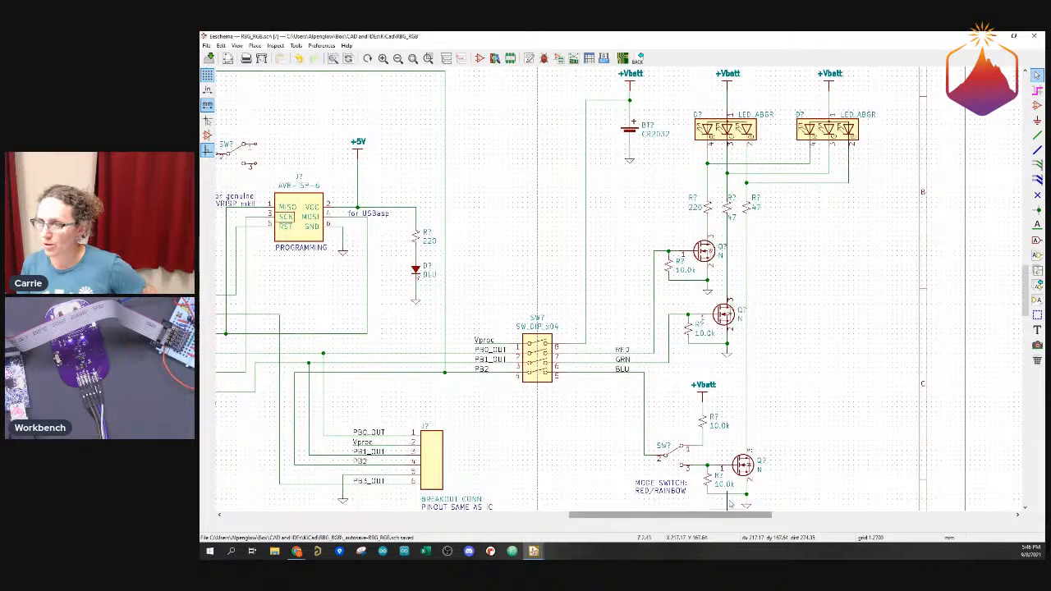
scroll(729, 503, "down", 1)
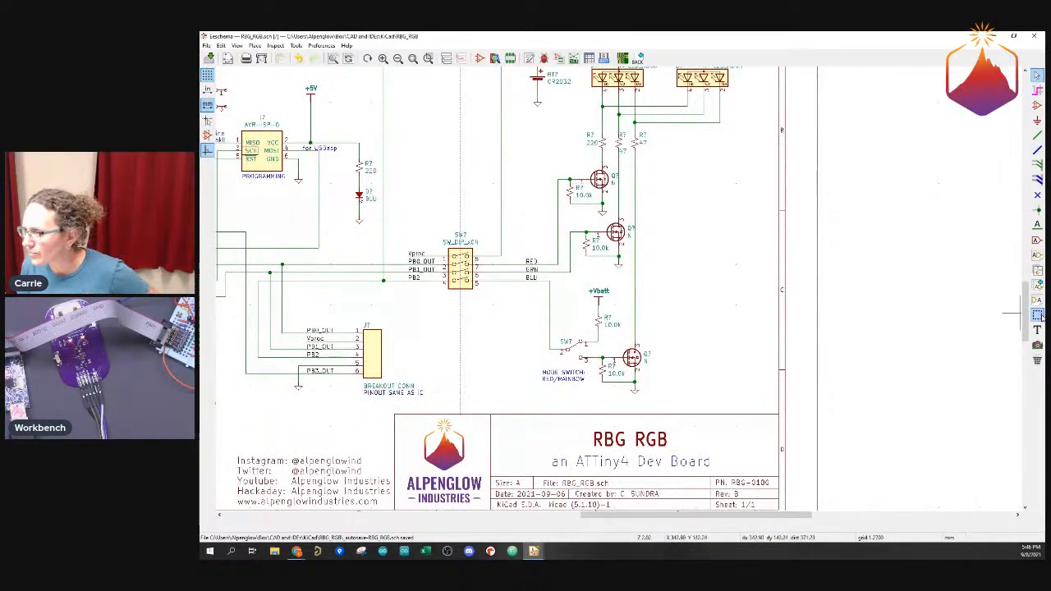
left_click_drag(1022, 305, 1028, 251)
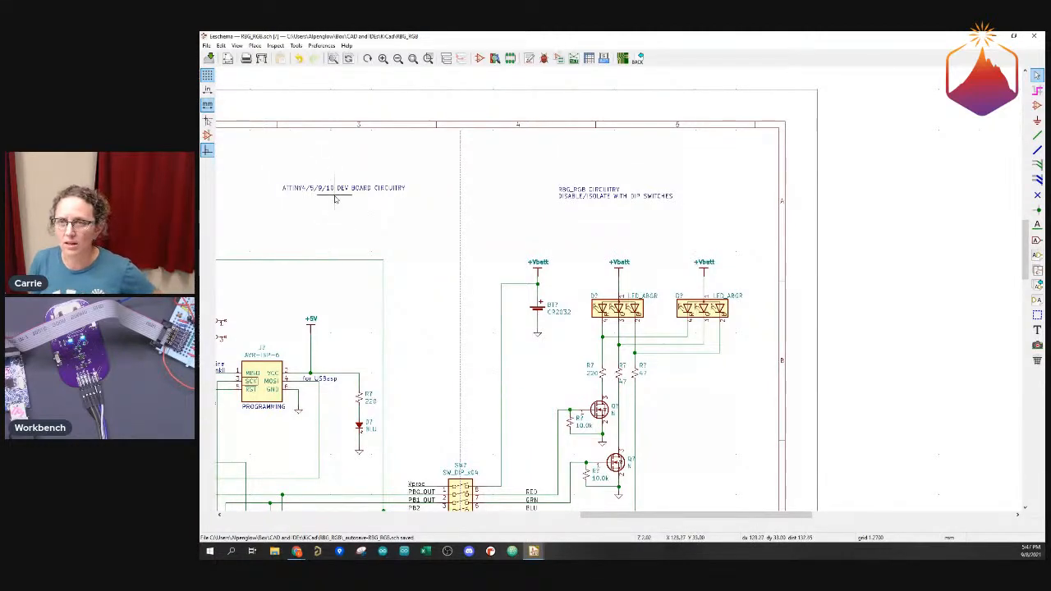
scroll(337, 215, "up", 1)
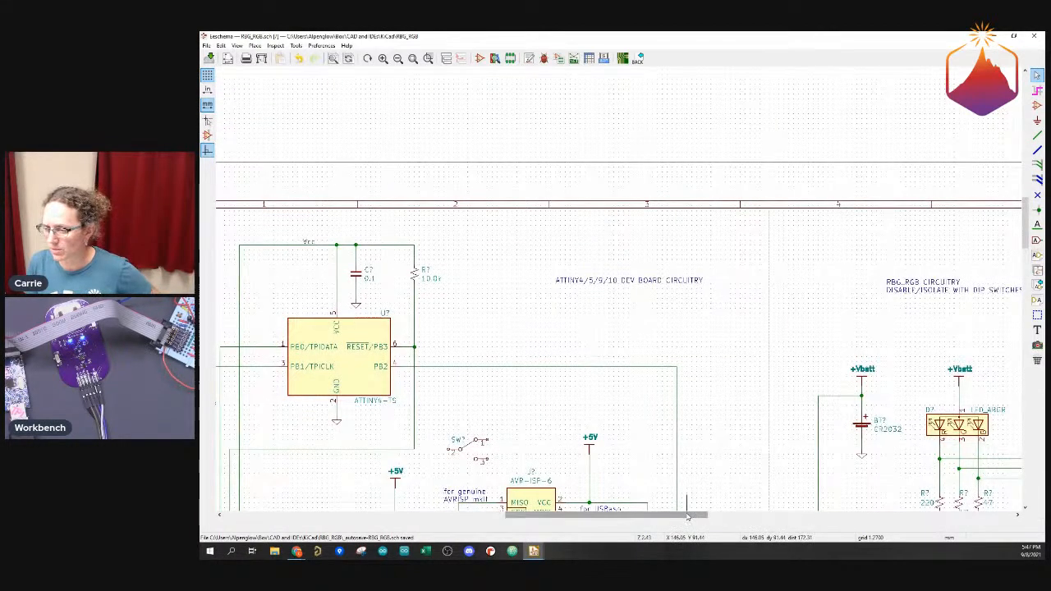
left_click_drag(689, 515, 728, 517)
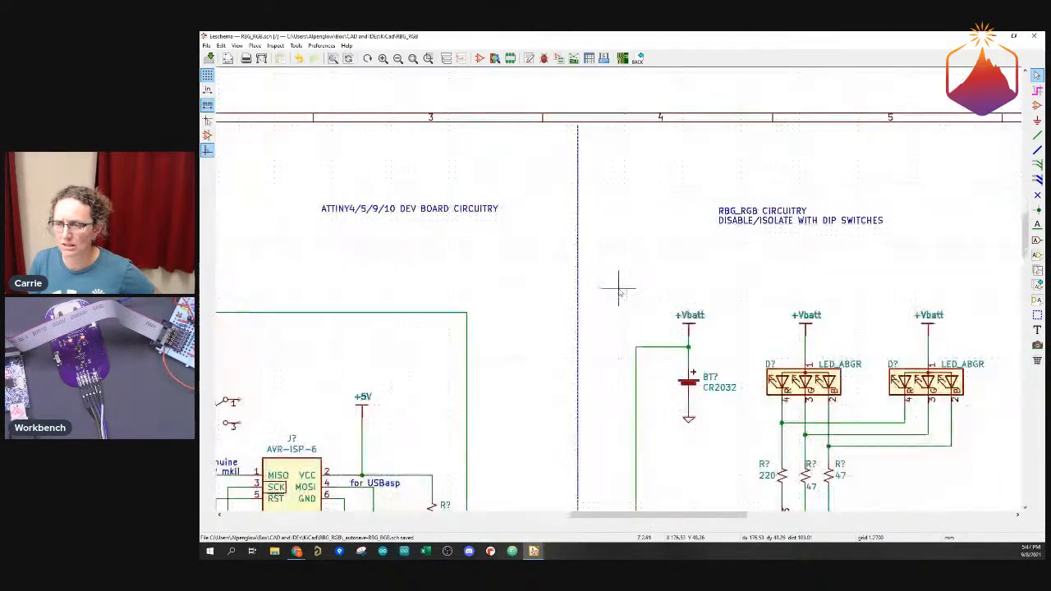
scroll(661, 348, "up", 1)
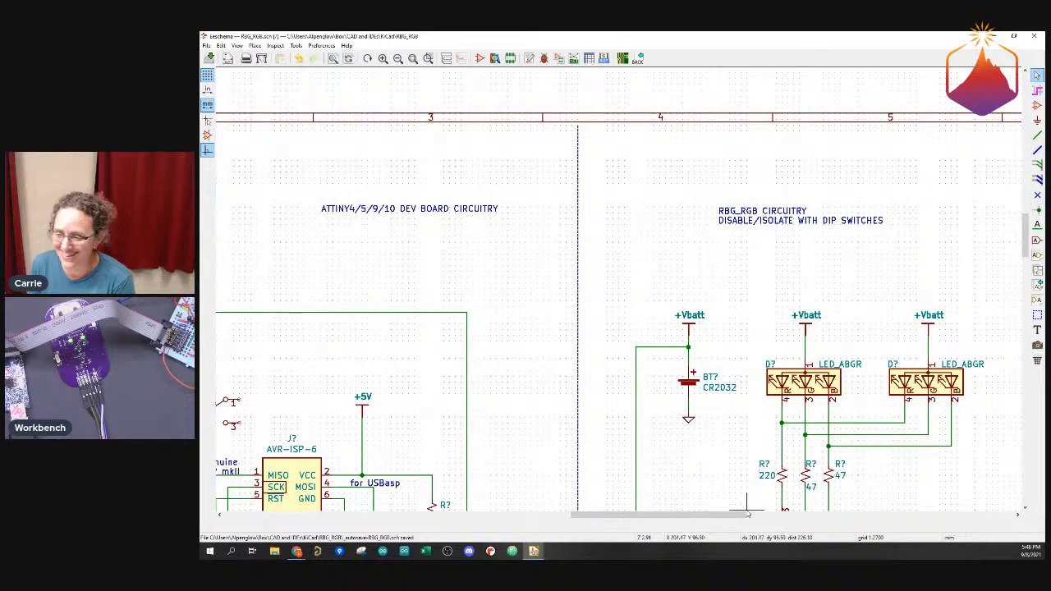
left_click_drag(739, 516, 794, 516)
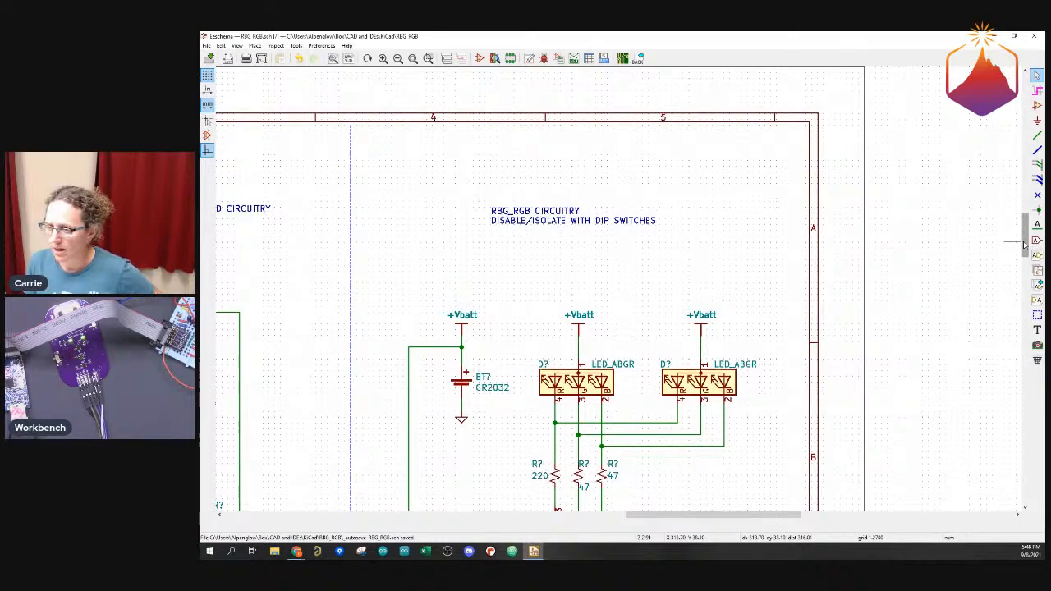
left_click_drag(1023, 244, 1023, 273)
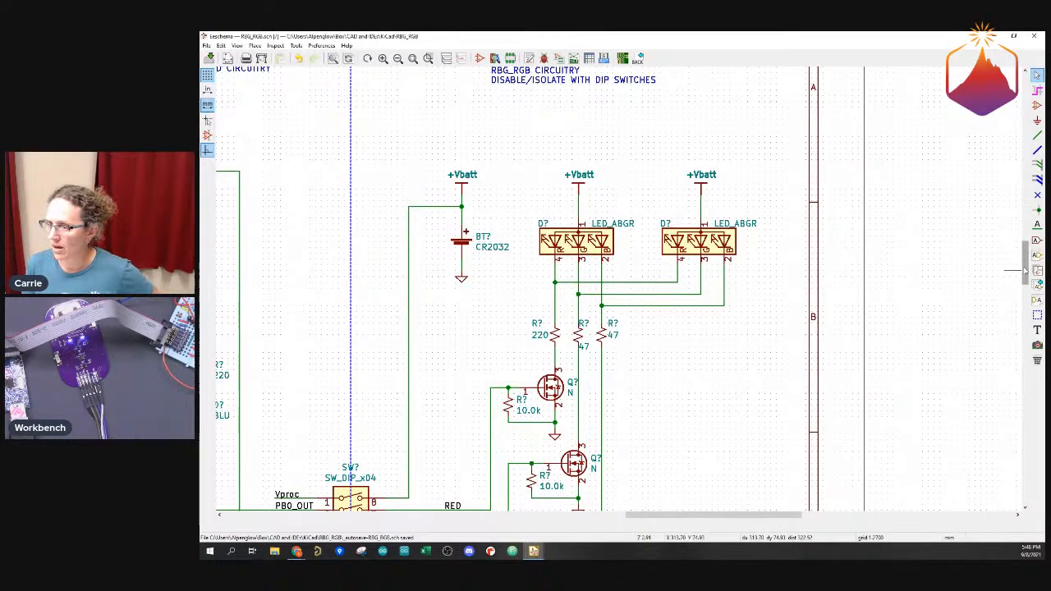
Examine the 220 and 47 resistors and the transistors driving the LED_ABGR LEDs, including the red/rainbow mode switch
scroll(1023, 271, "down", 2)
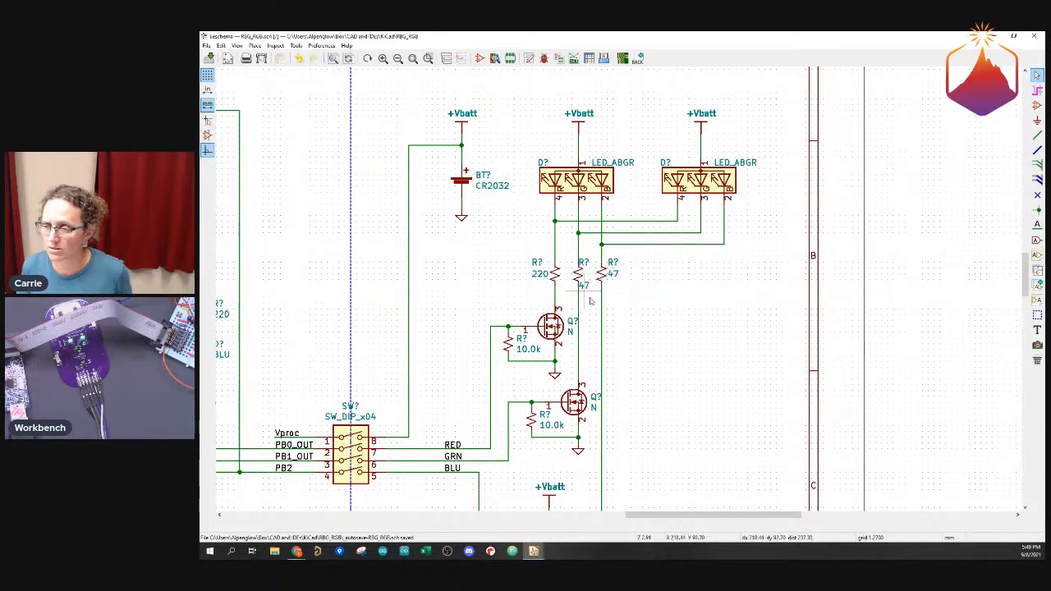
left_click(604, 277)
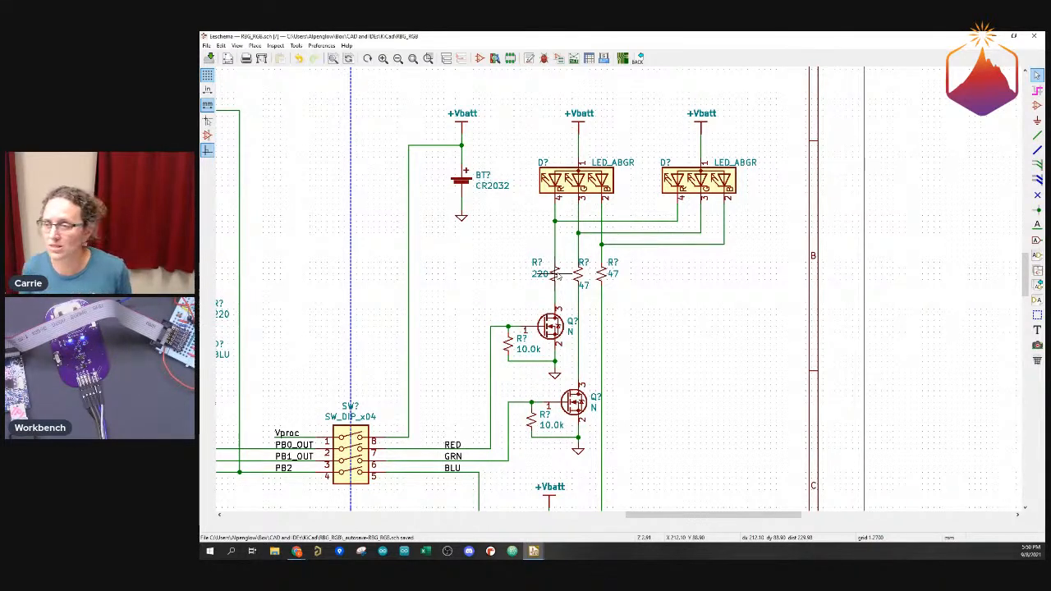
scroll(677, 353, "down", 1)
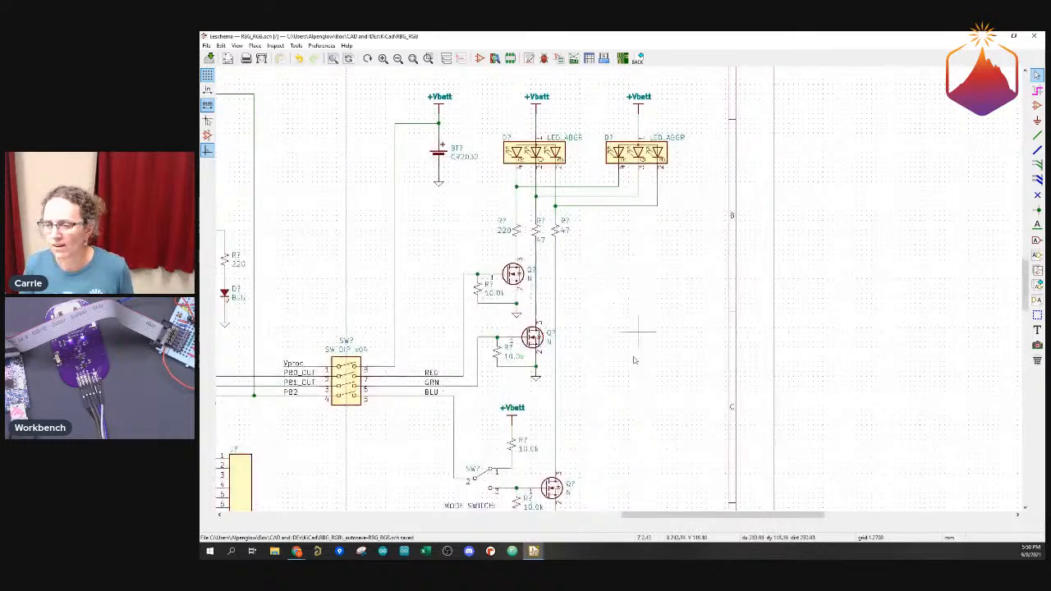
scroll(638, 417, "up", 1)
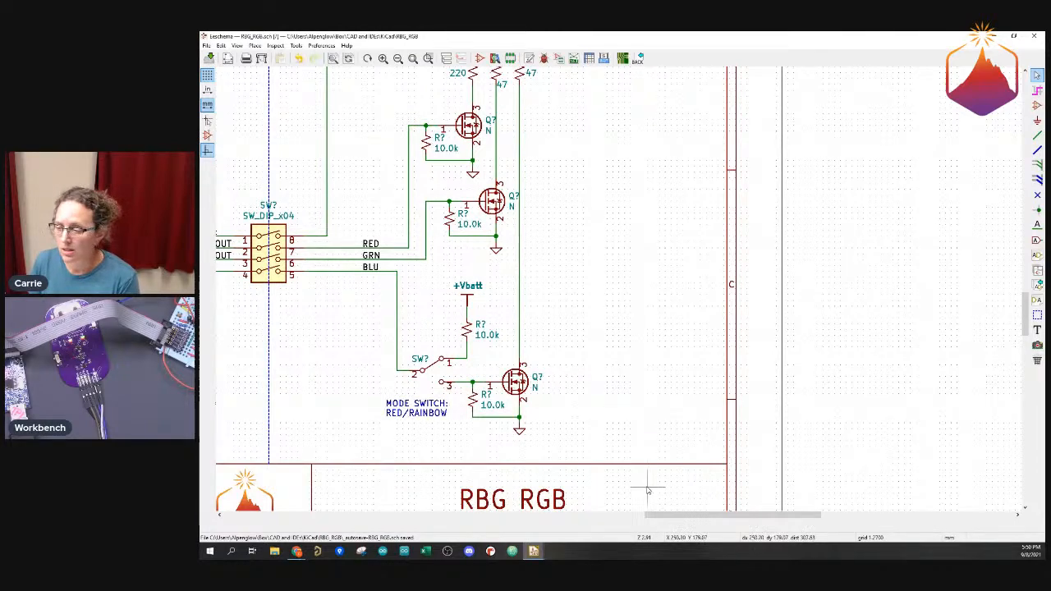
left_click_drag(680, 517, 653, 518)
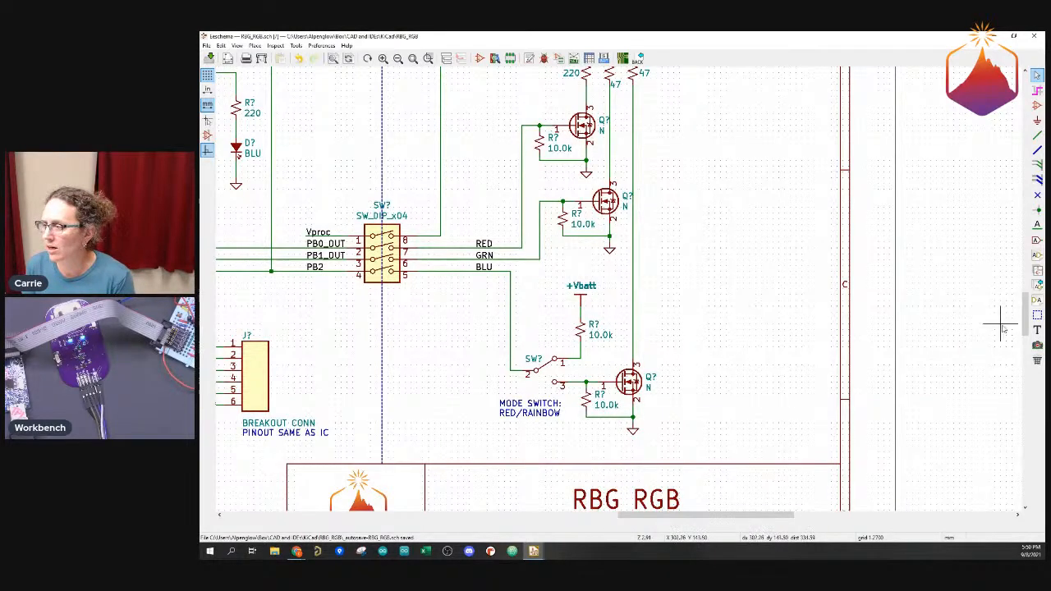
left_click_drag(1023, 323, 1018, 294)
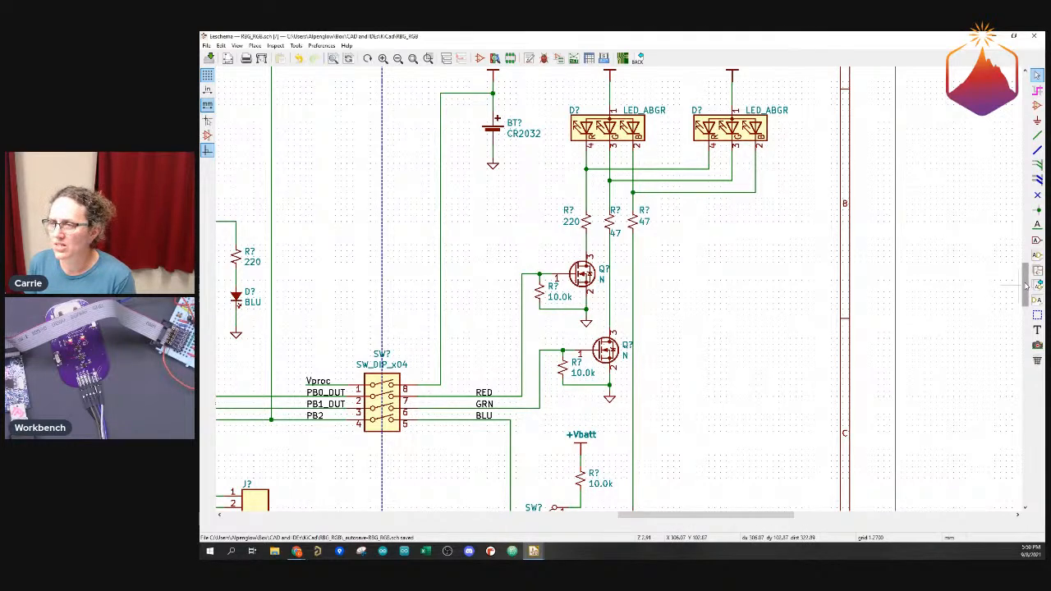
scroll(1025, 285, "up", 1)
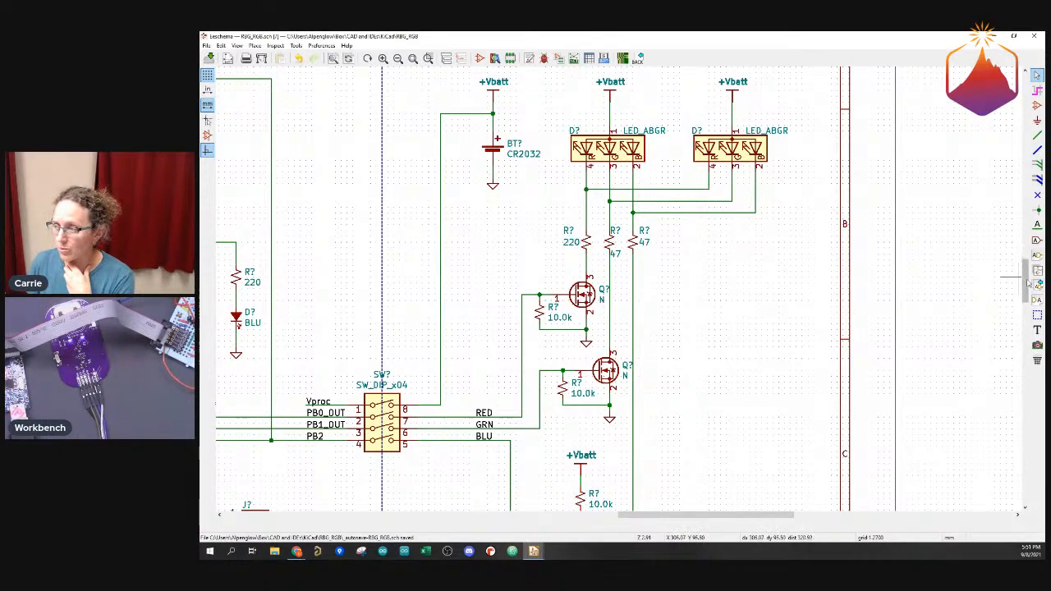
scroll(1026, 279, "down", 2)
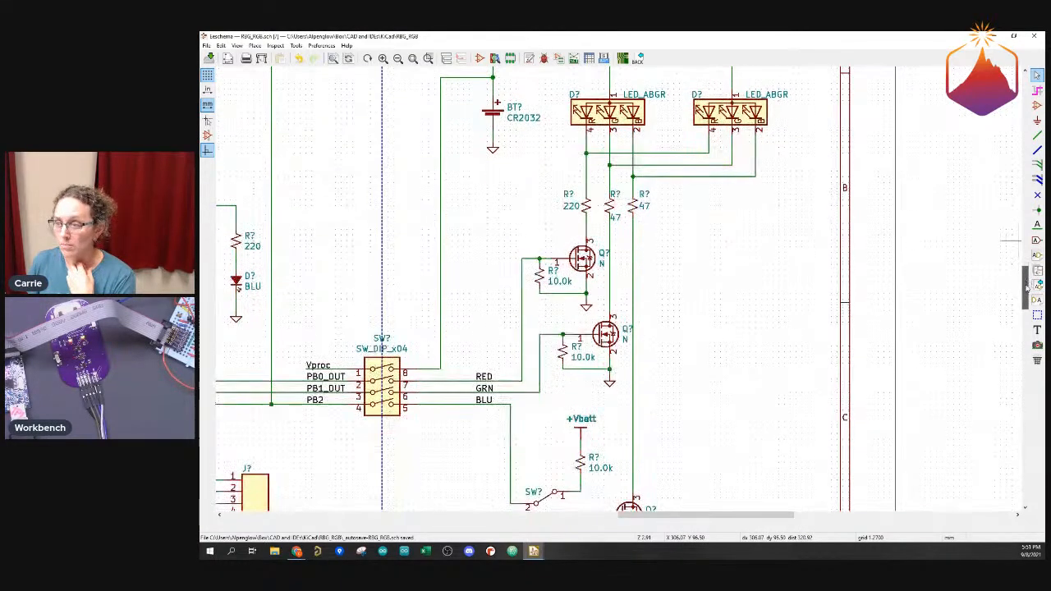
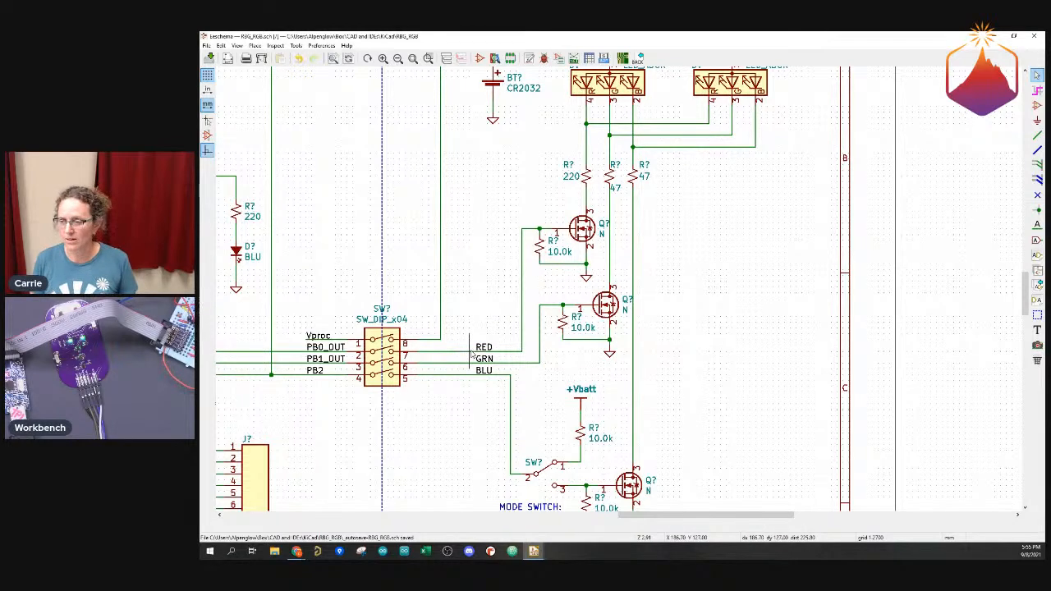
Examine the program/run mode switch and how its lines run between the ATtiny4, the programming header and the breakout connector
scroll(492, 320, "down", 1)
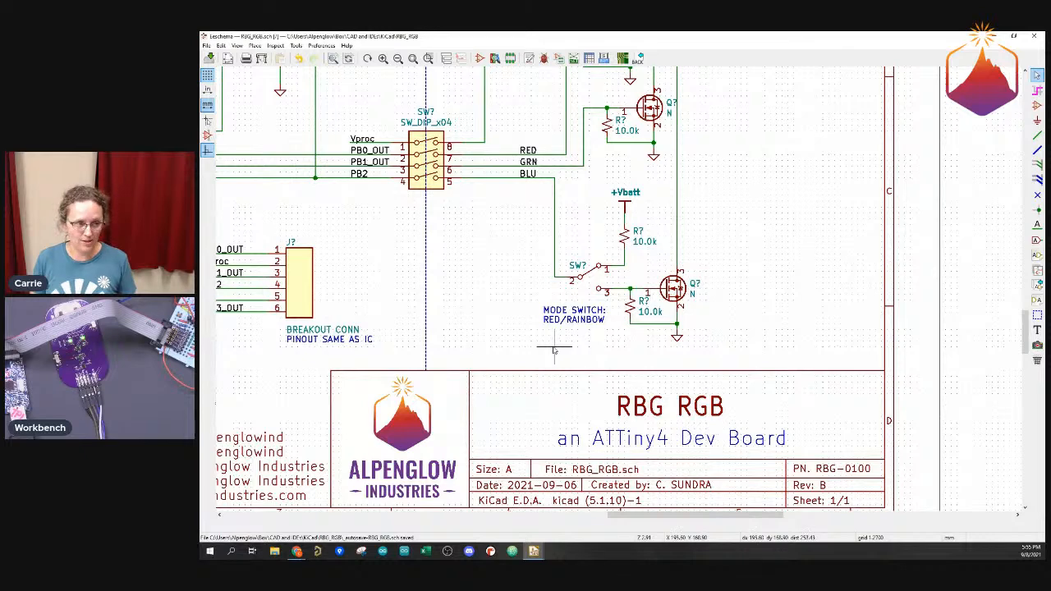
scroll(550, 197, "down", 1)
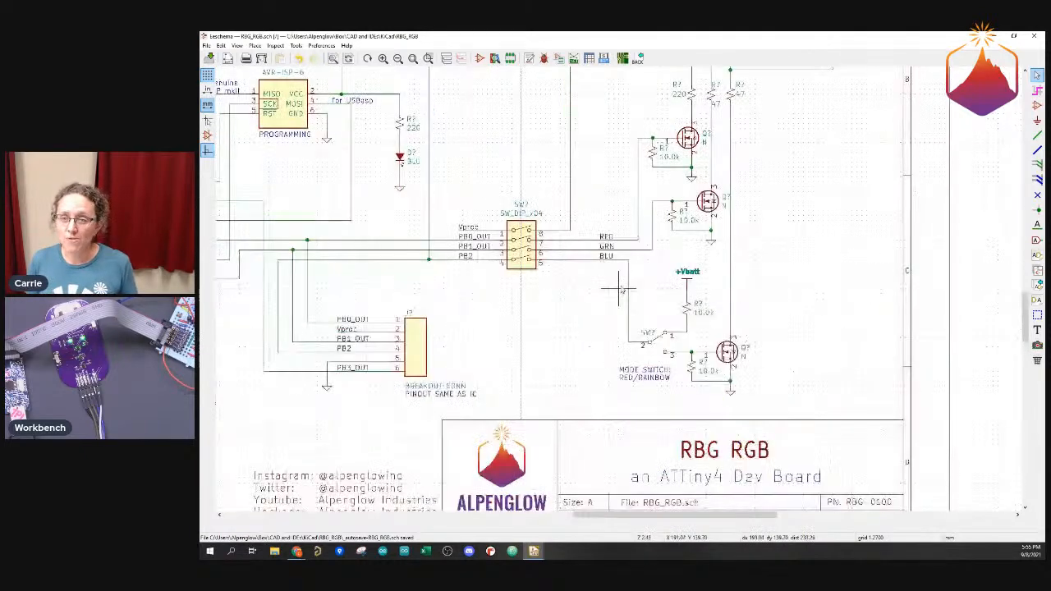
scroll(611, 362, "down", 1)
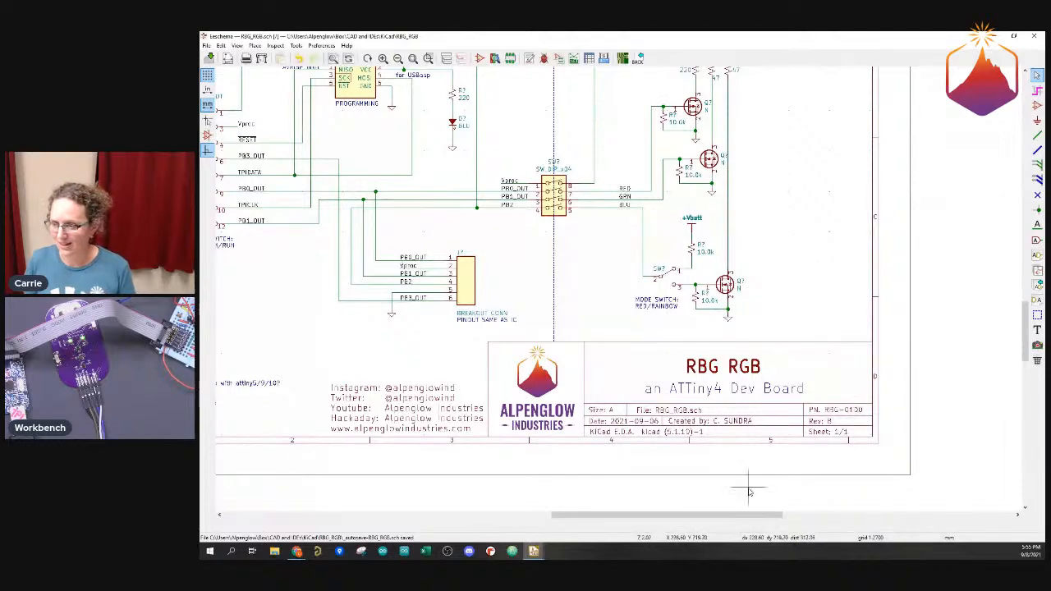
left_click_drag(665, 514, 629, 513)
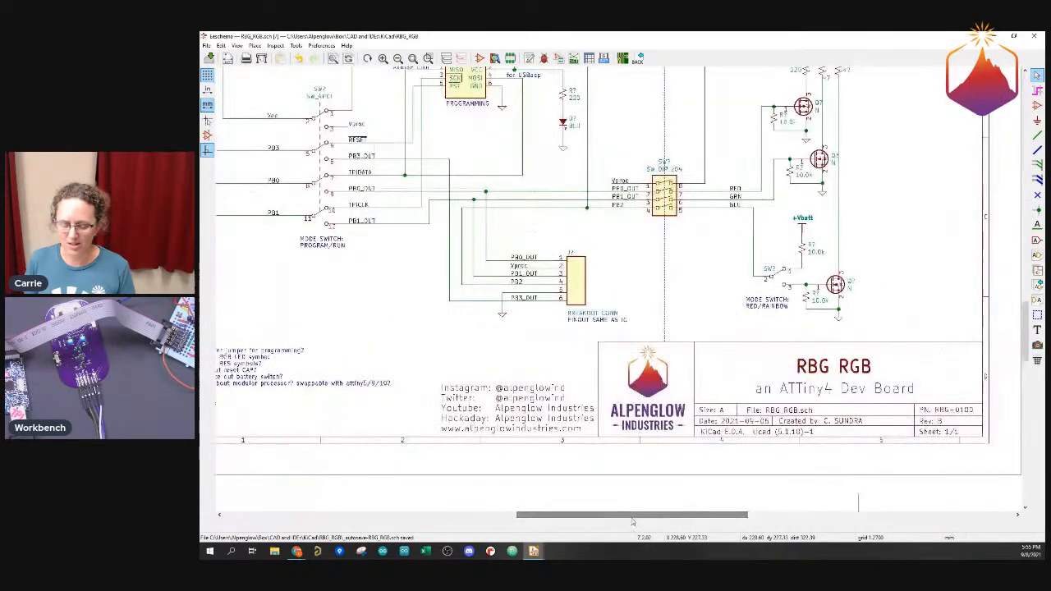
scroll(604, 486, "up", 5, "shift")
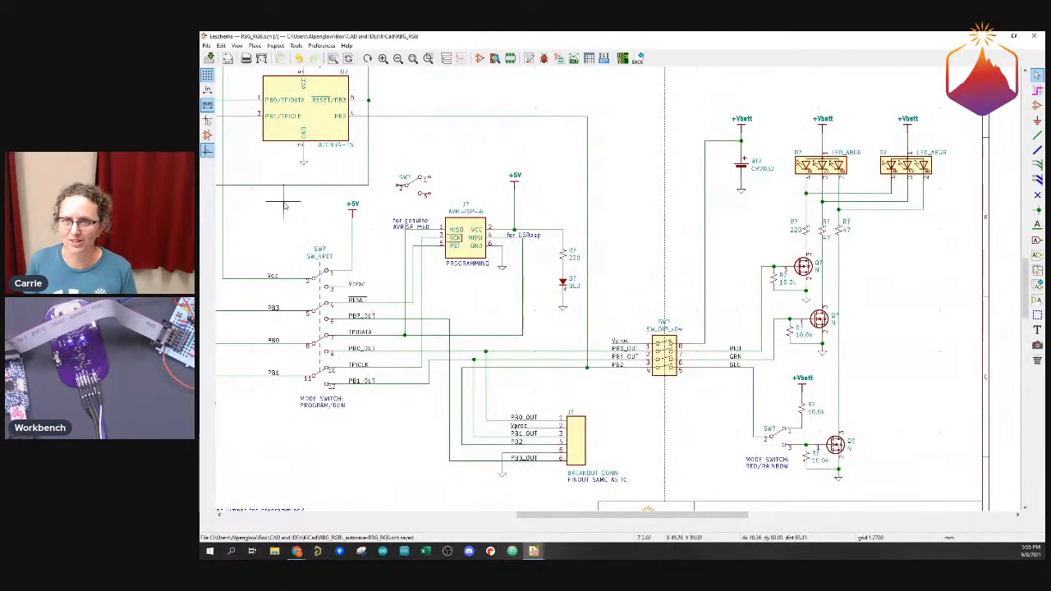
scroll(301, 245, "up", 1, "shift")
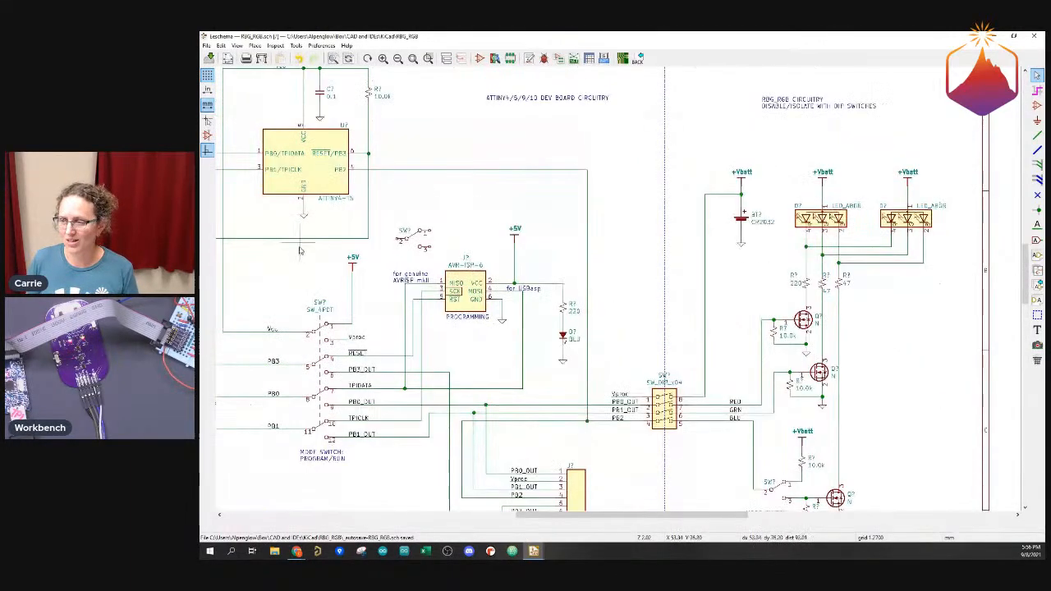
scroll(302, 253, "down", 1, "shift")
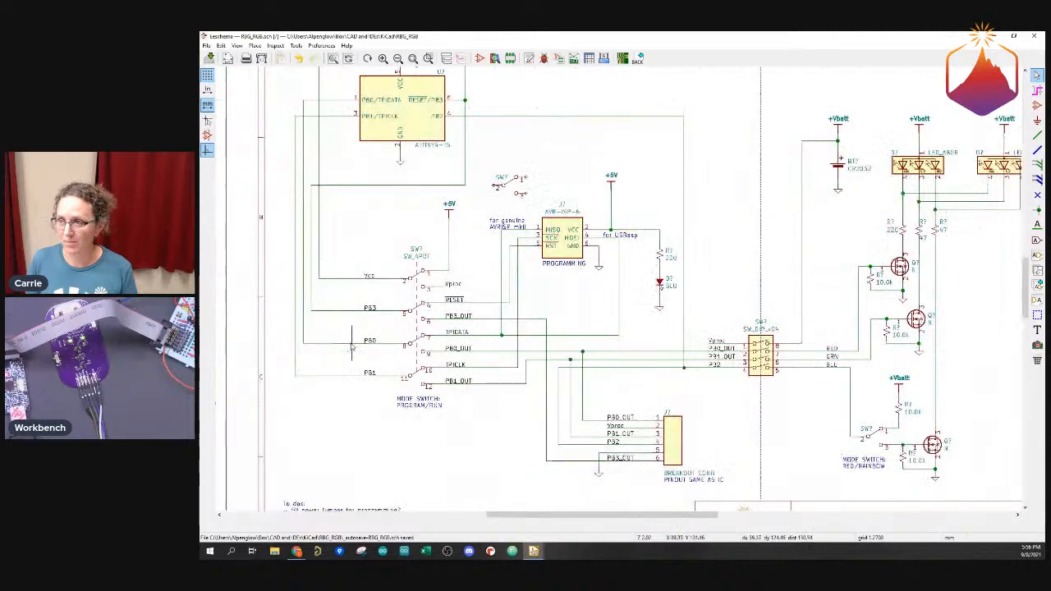
scroll(353, 345, "left", 2, "ctrl")
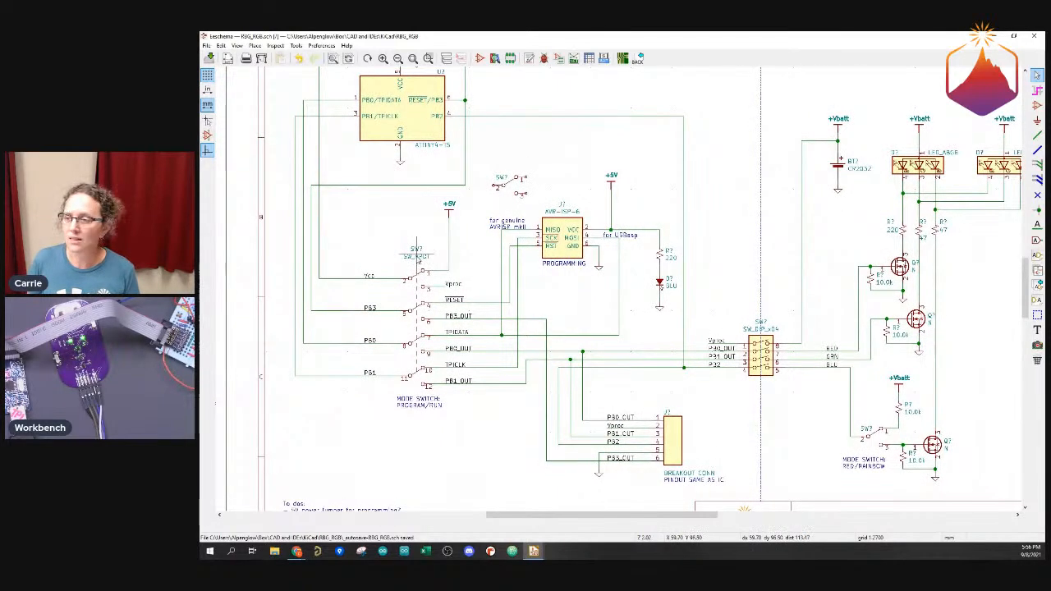
scroll(416, 256, "up", 1)
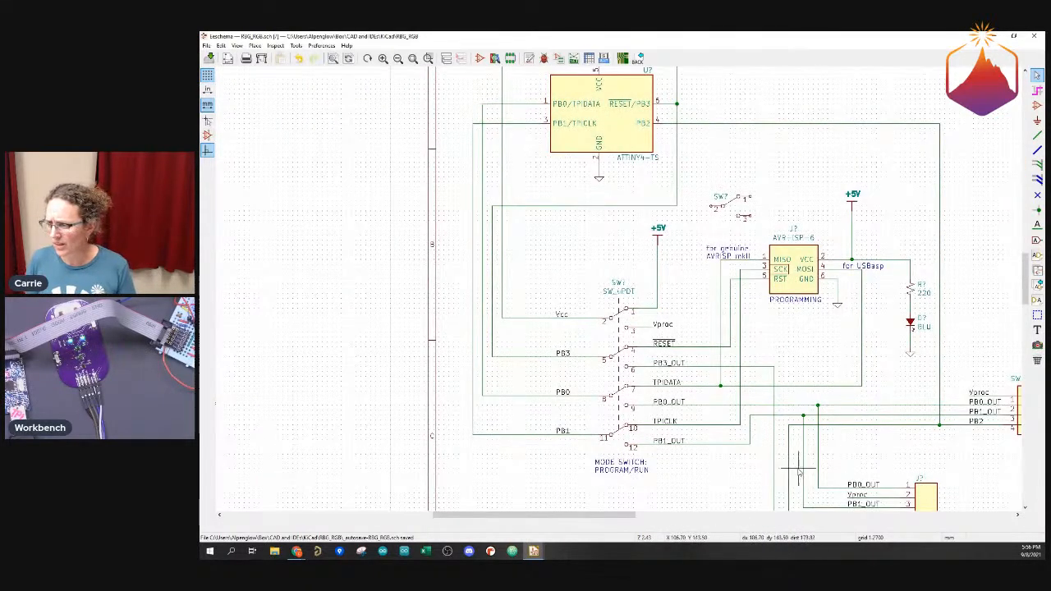
Examine the red/rainbow mode switch on the BLU line, with its 10.0k resistors and the transistor it feeds
left_click_drag(620, 515, 678, 531)
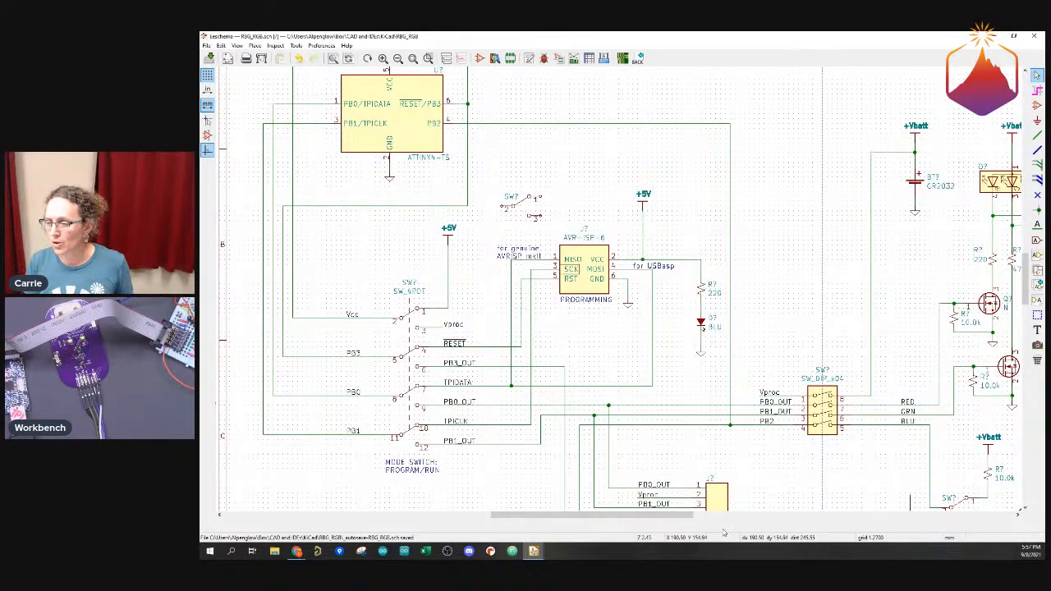
left_click_drag(681, 516, 734, 515)
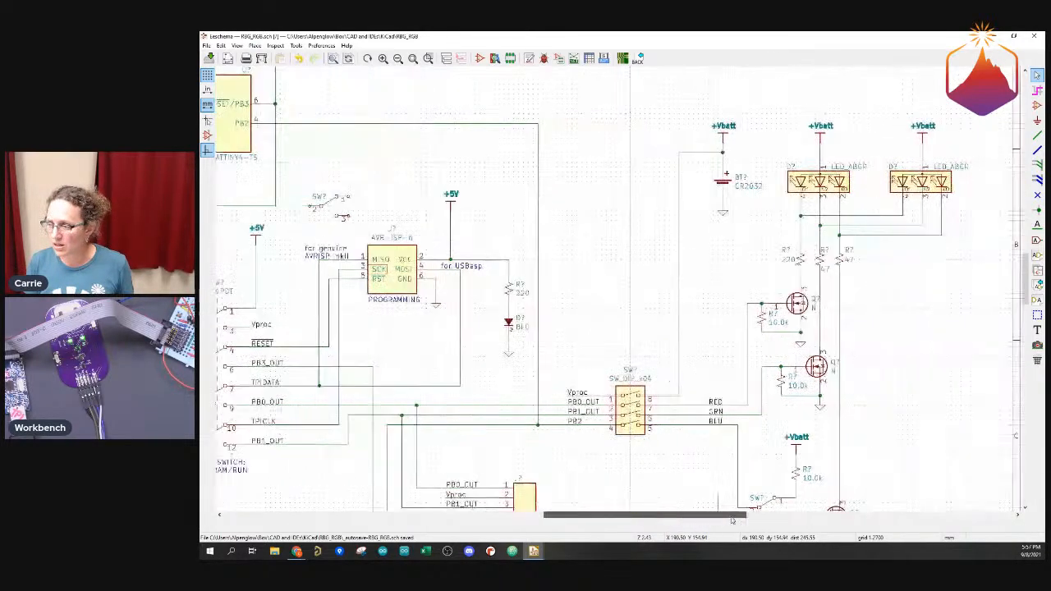
left_click_drag(1024, 267, 1024, 290)
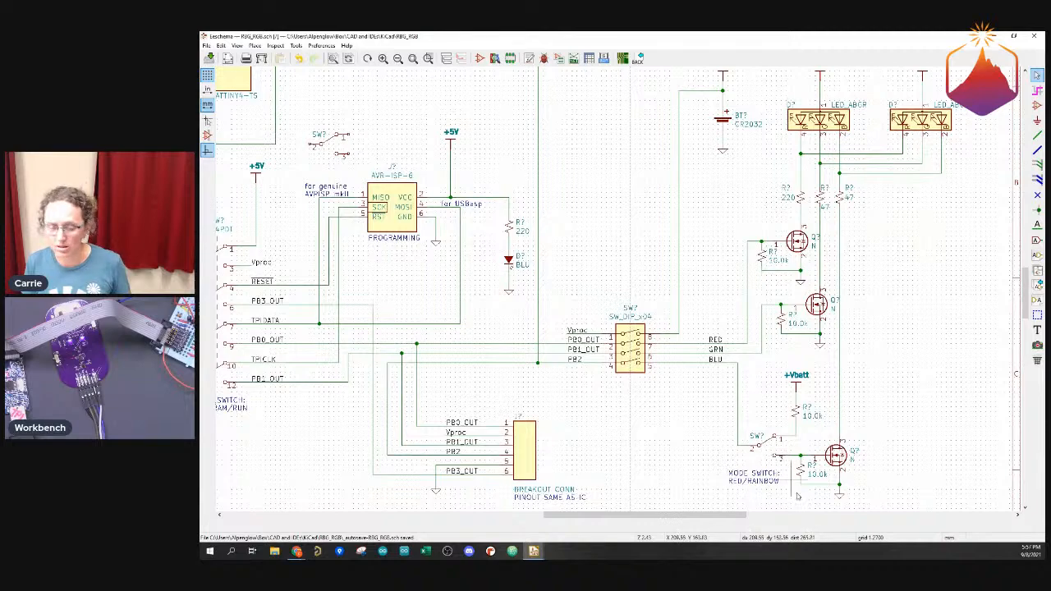
left_click_drag(1024, 296, 1024, 326)
scroll(808, 338, "up", 1)
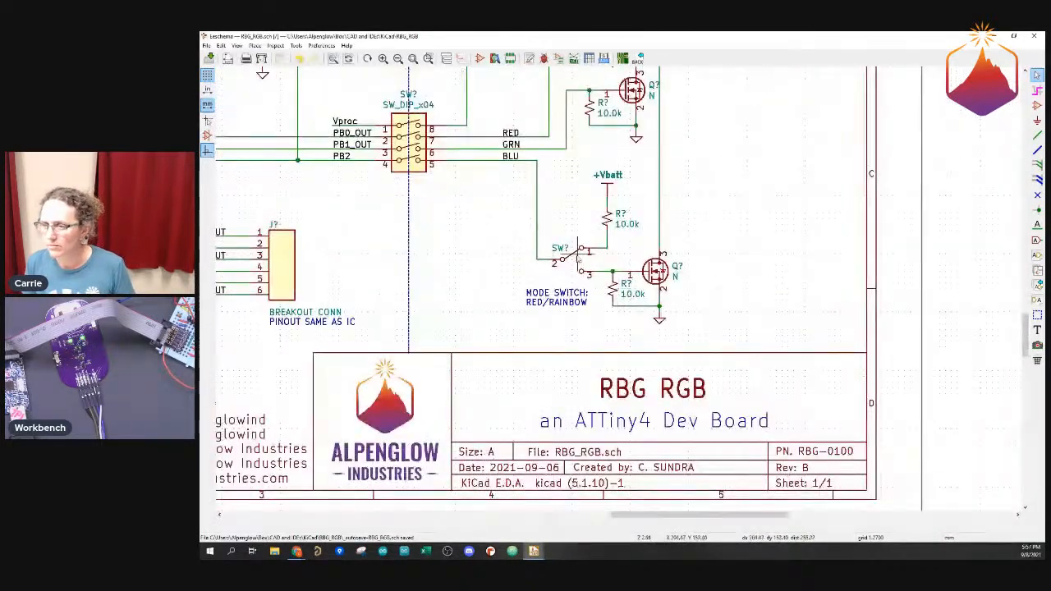
scroll(575, 256, "up", 1)
scroll(643, 293, "up", 1)
scroll(624, 297, "up", 1)
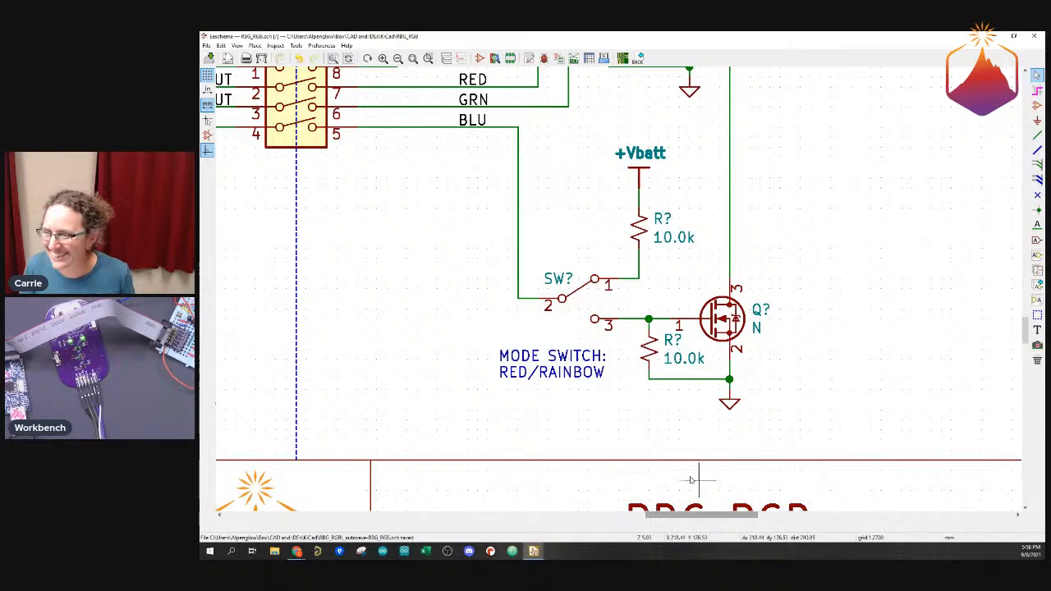
Review the overall sheet layout, including the breakout connector, the DIP switch divider and the RBG RGB title block
scroll(486, 267, "down", 3)
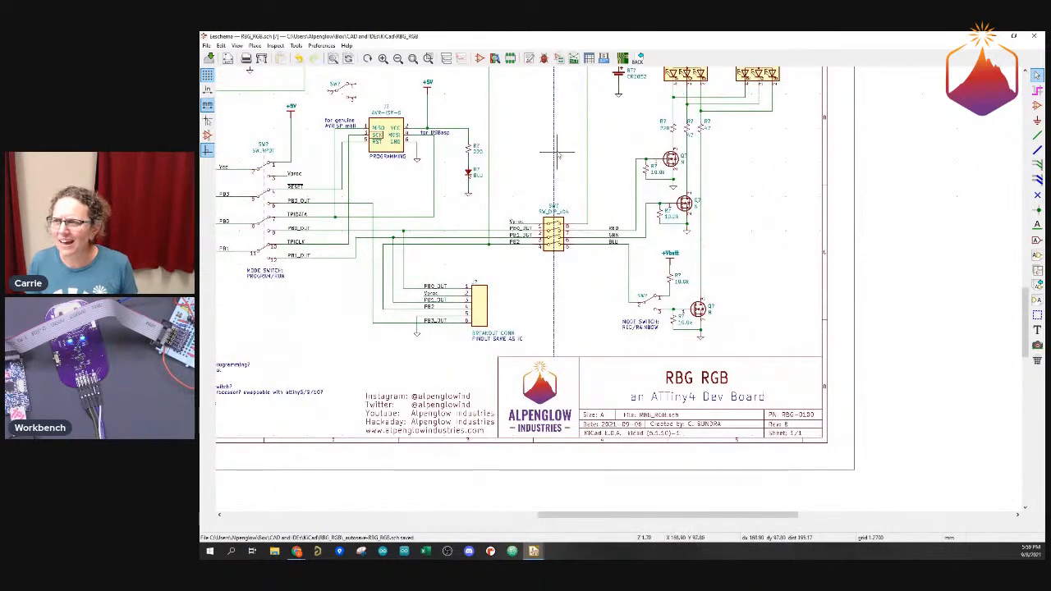
scroll(599, 211, "down", 1)
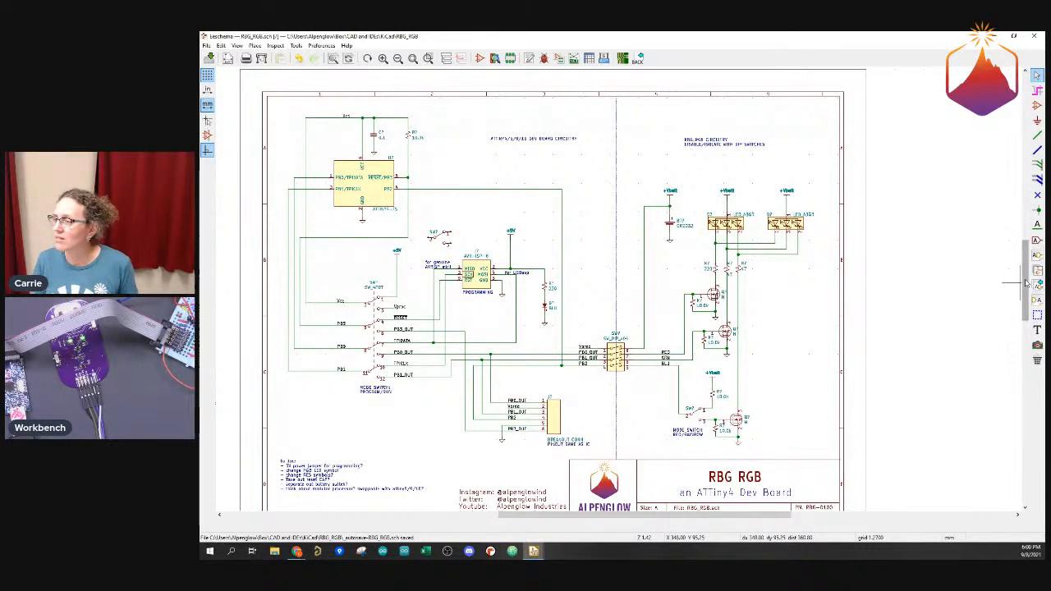
left_click_drag(1023, 283, 1025, 310)
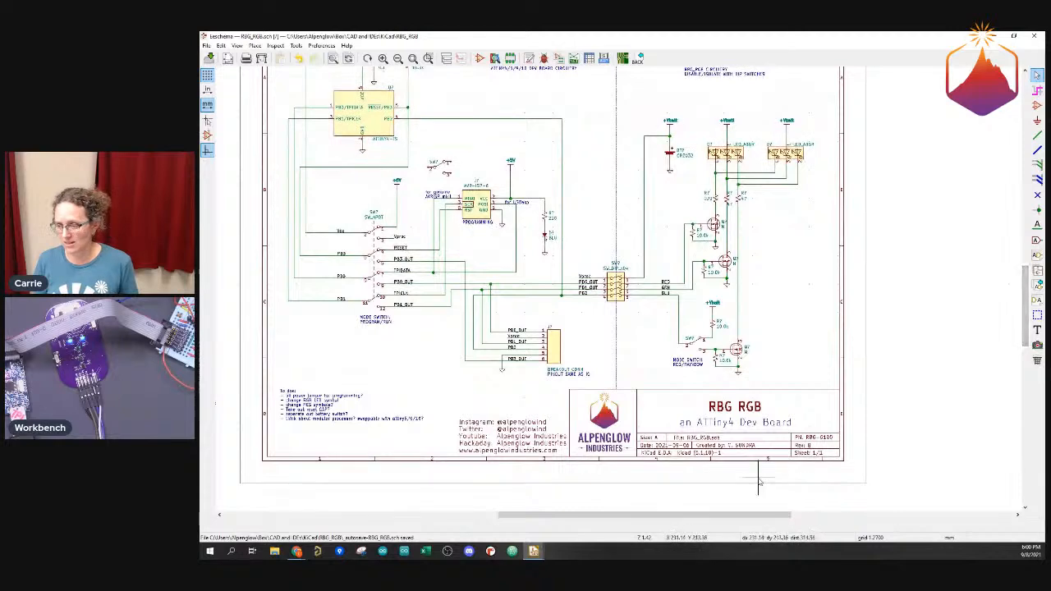
scroll(744, 464, "up", 1)
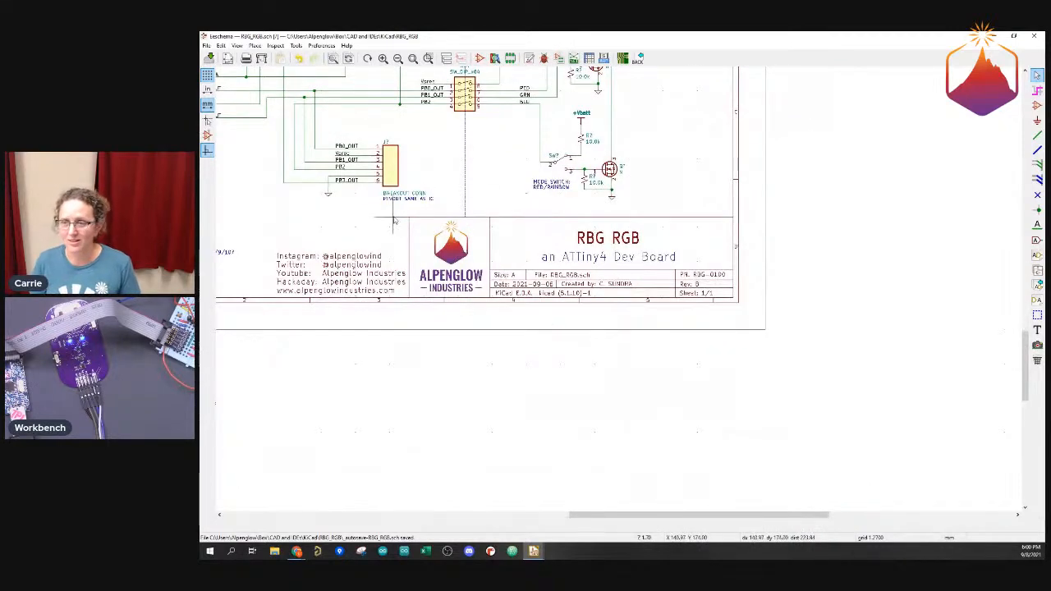
scroll(391, 215, "up", 1)
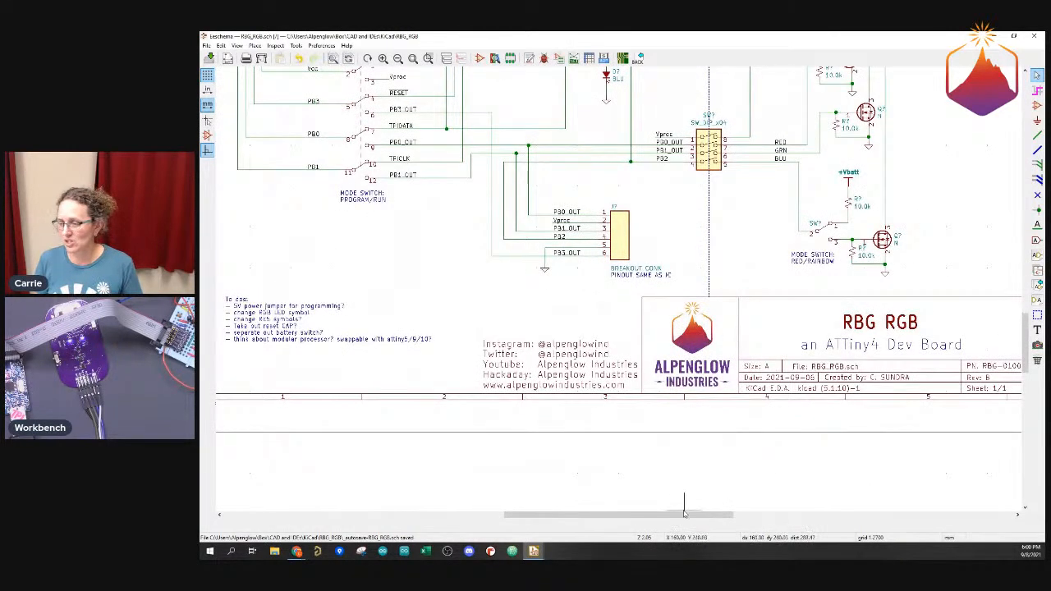
left_click_drag(685, 521, 710, 519)
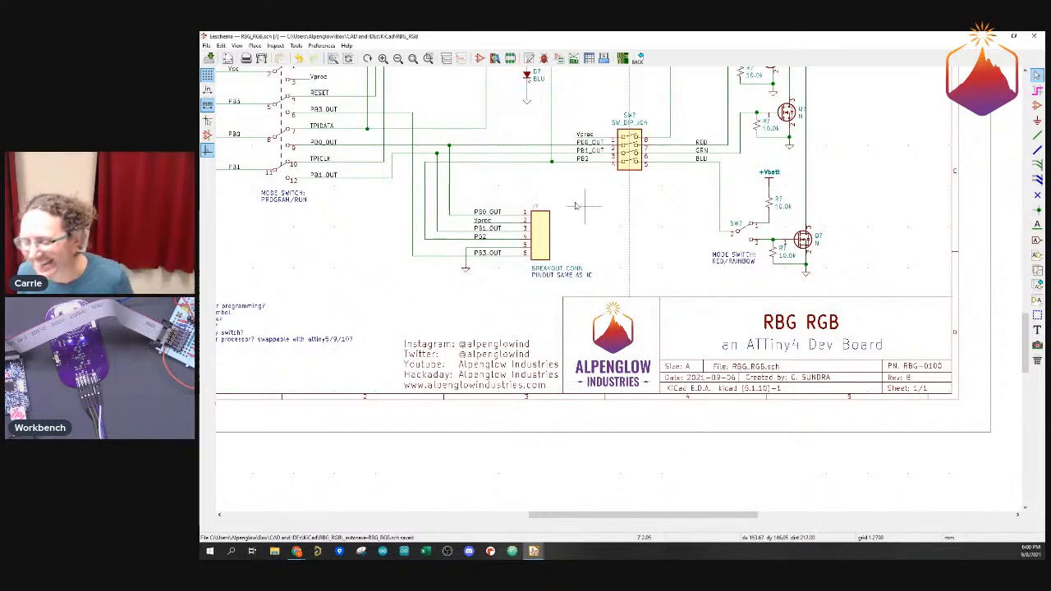
scroll(500, 161, "down", 1)
scroll(746, 349, "down", 1)
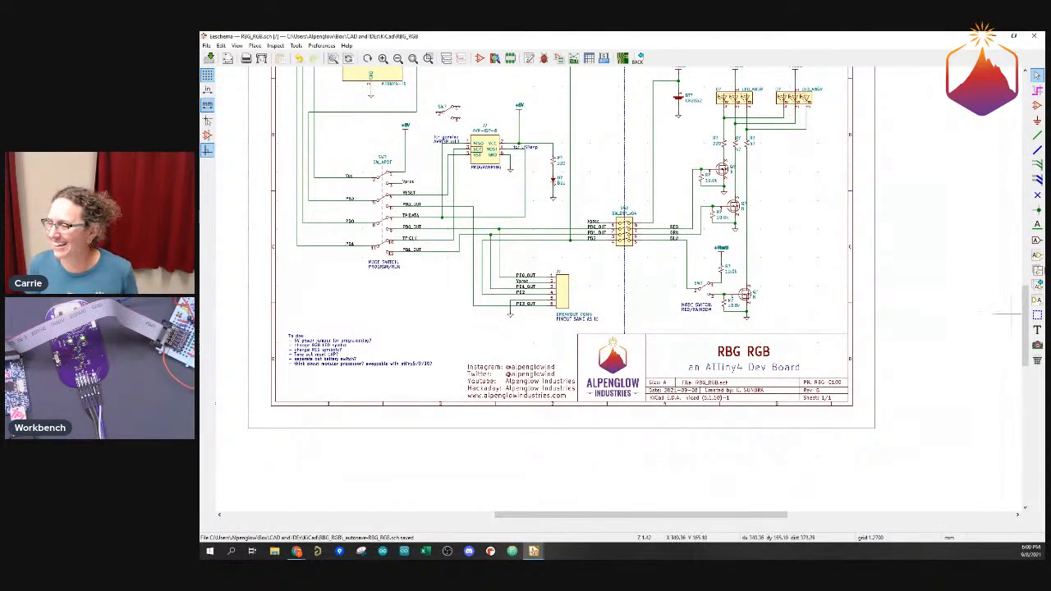
Read the To dos list in the schematic's lower corner, from the 5V power jumper to the modular processor idea
left_click_drag(1023, 321, 1024, 290)
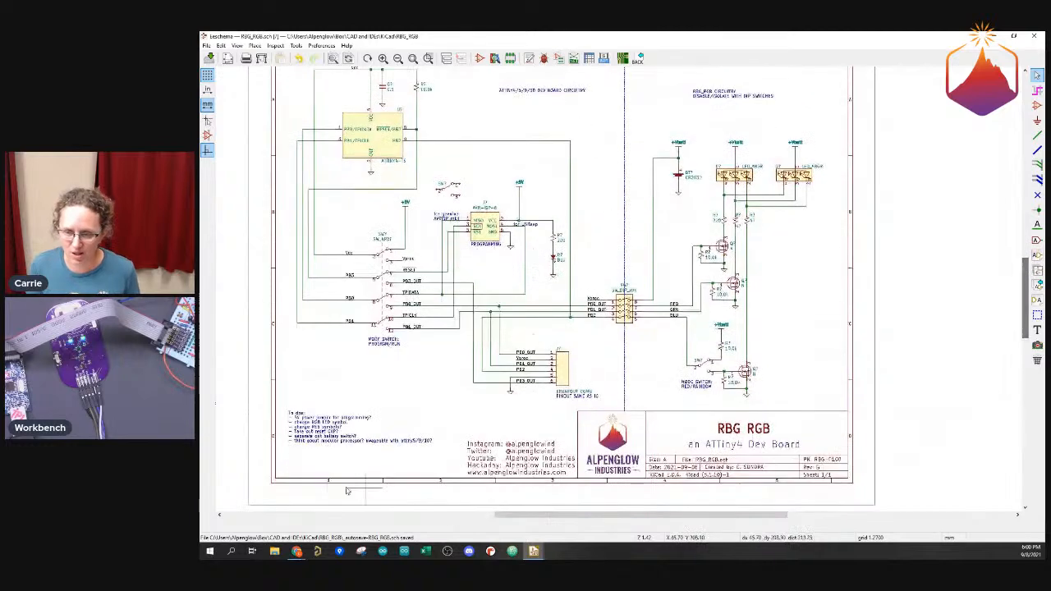
scroll(299, 447, "up", 3)
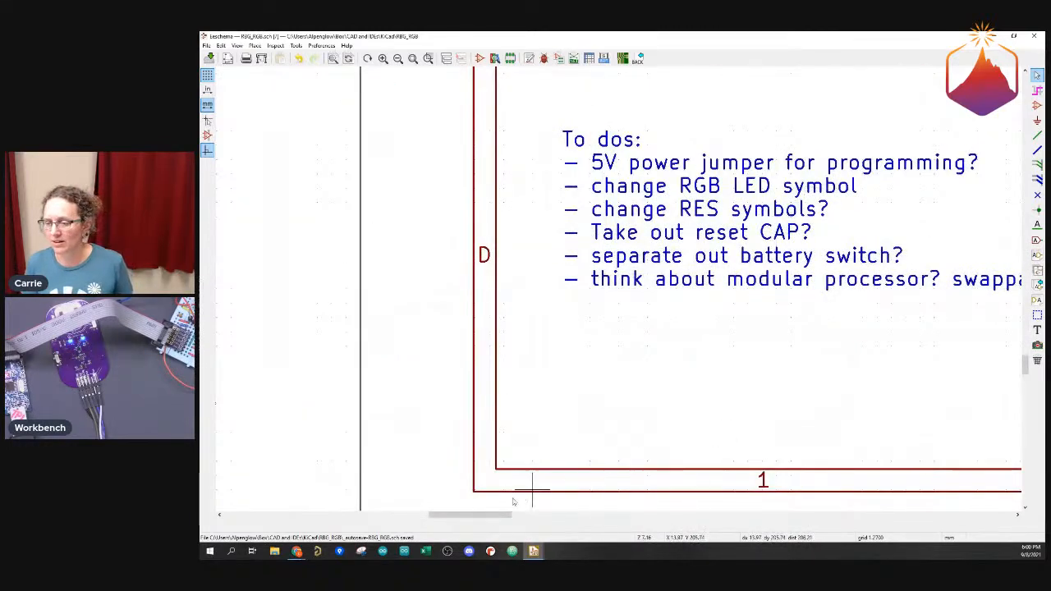
left_click_drag(502, 514, 526, 516)
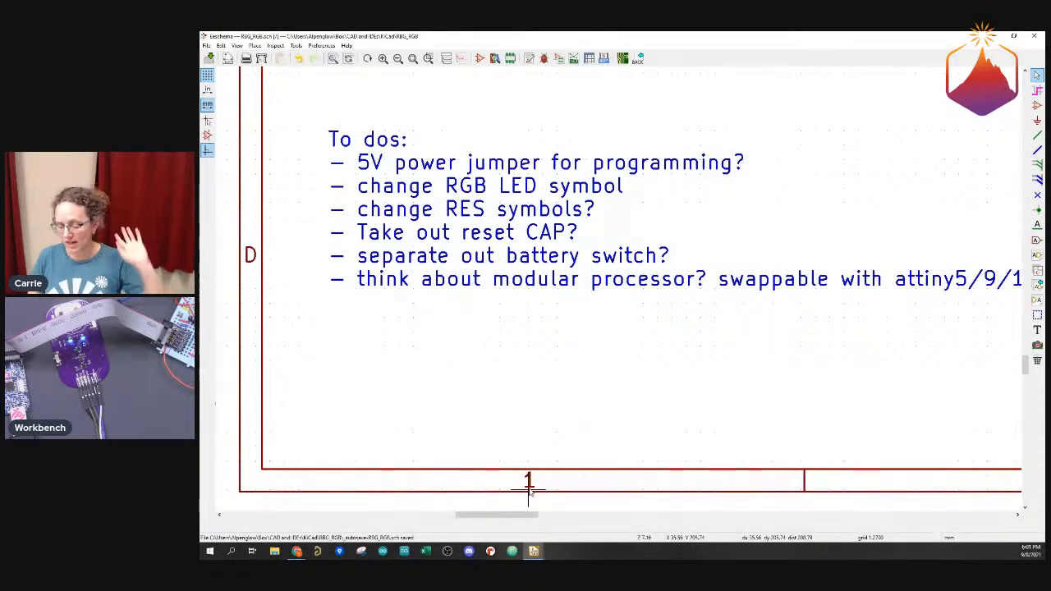
scroll(624, 283, "down", 4)
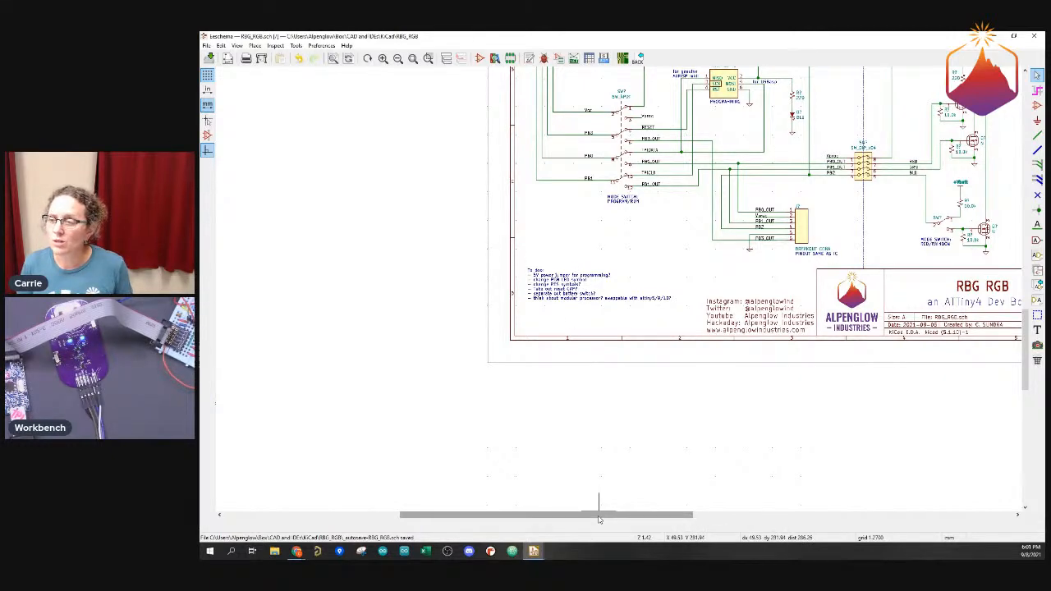
Examine the BLU indicator LED and its 220 resistor beside the AVR-ISP-6 programming header
left_click_drag(599, 519, 722, 519)
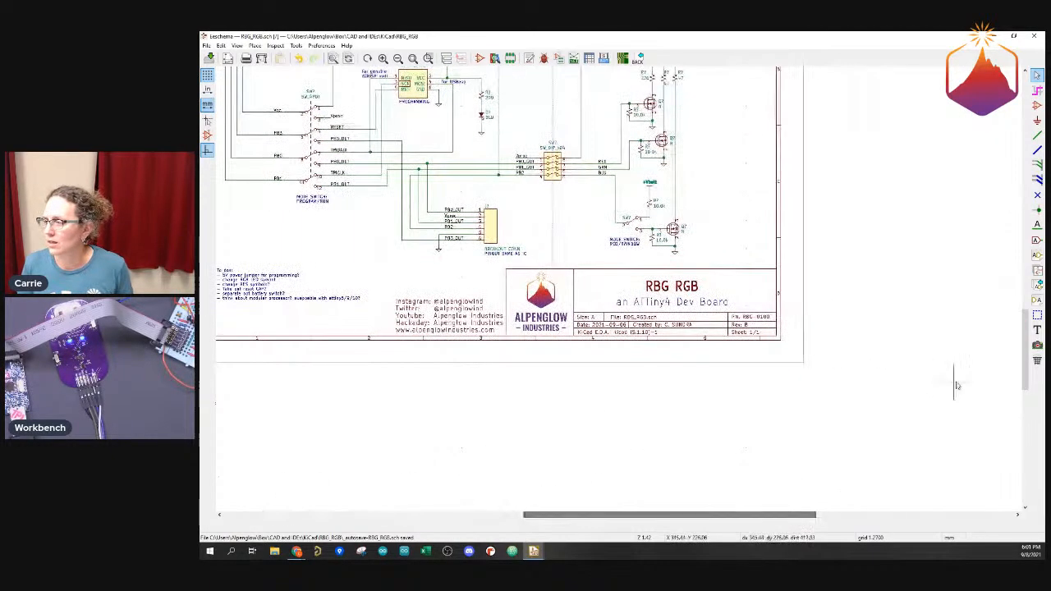
left_click_drag(1031, 363, 1025, 279)
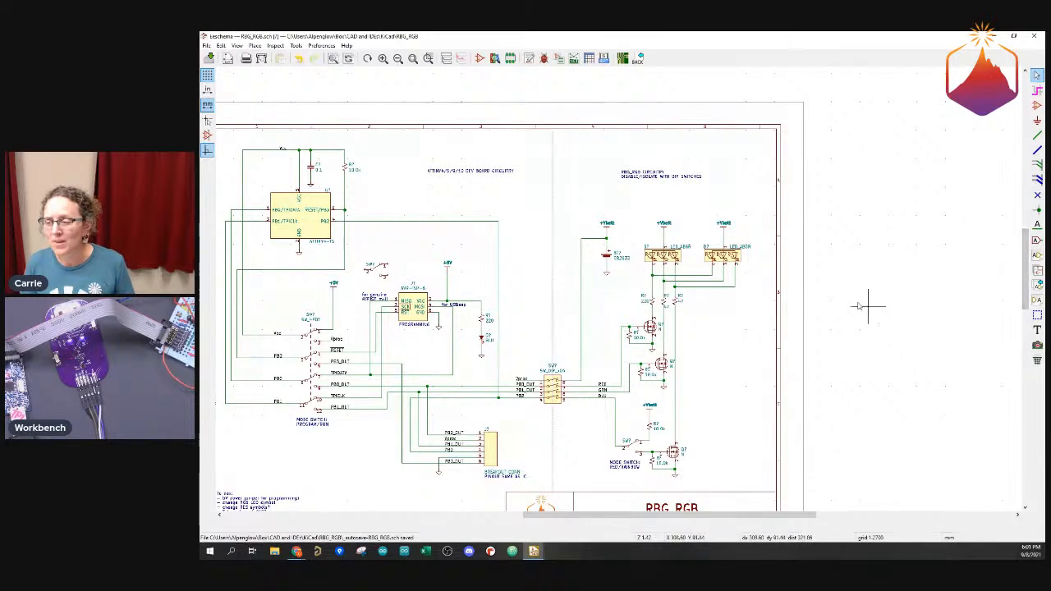
scroll(484, 338, "up", 3)
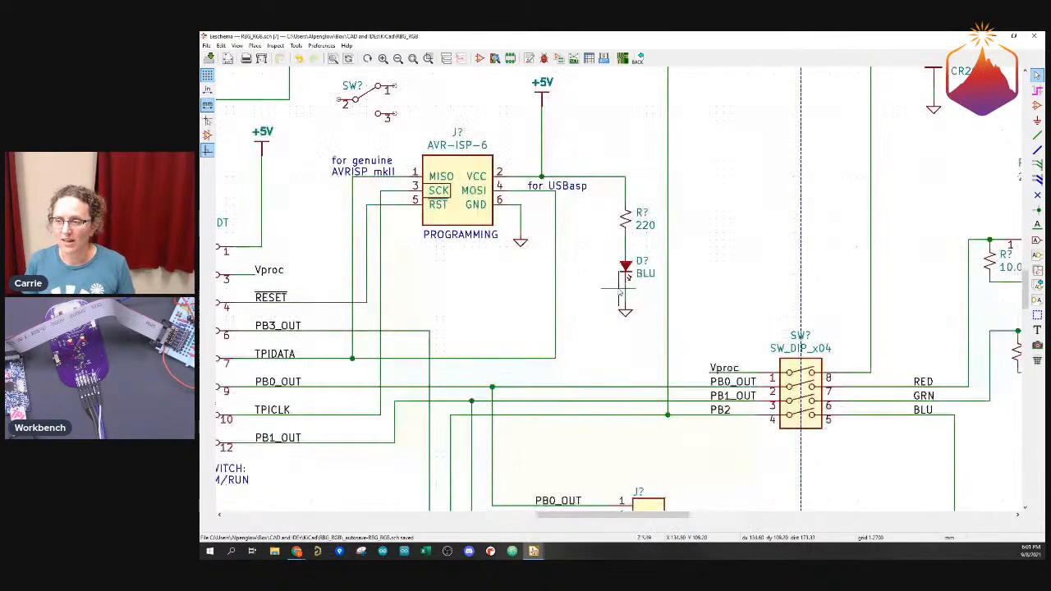
scroll(617, 302, "up", 3)
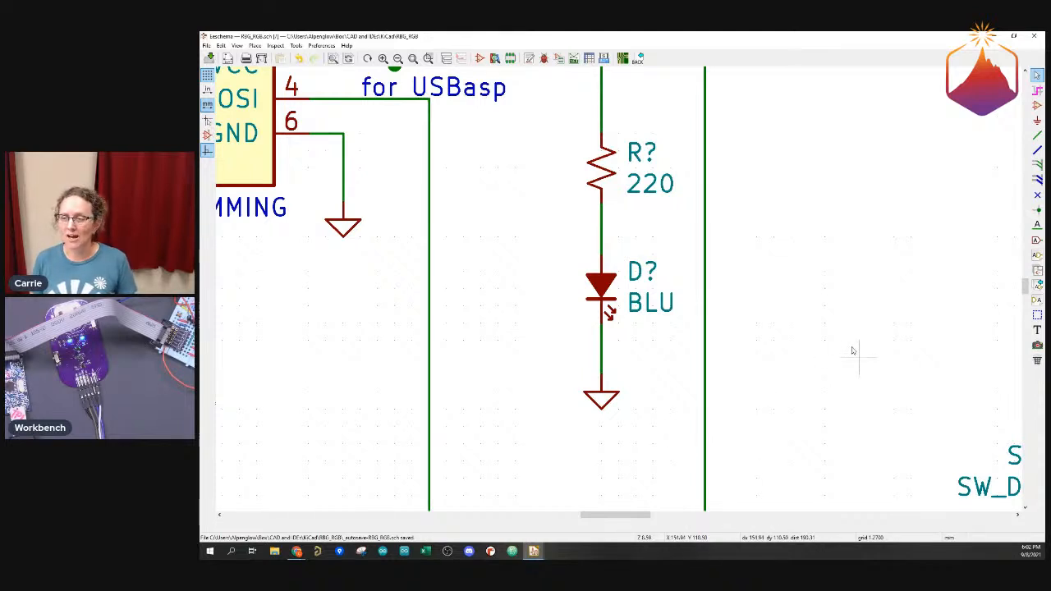
scroll(842, 279, "down", 1)
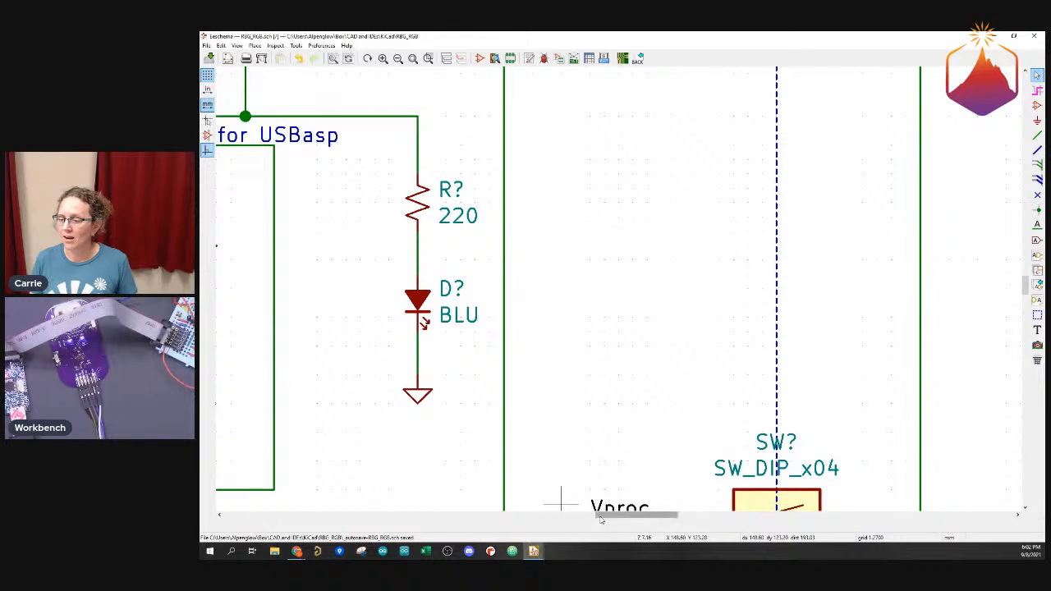
Compare the N transistor symbols with the two LED_ABGR symbols and their wiring in the RBG_RGB section
left_click_drag(600, 520, 715, 527)
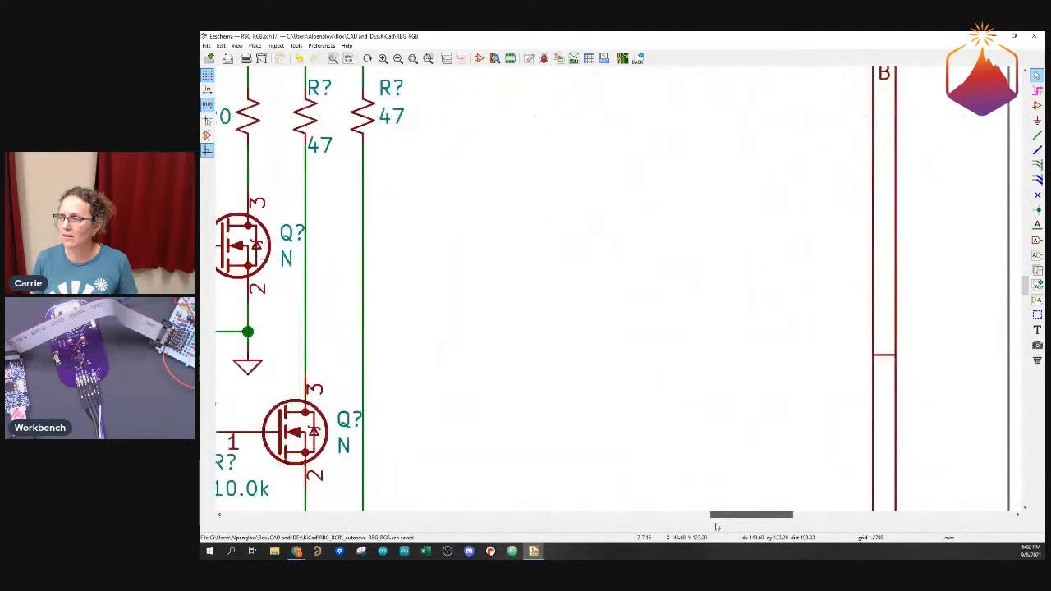
scroll(445, 344, "up", 1)
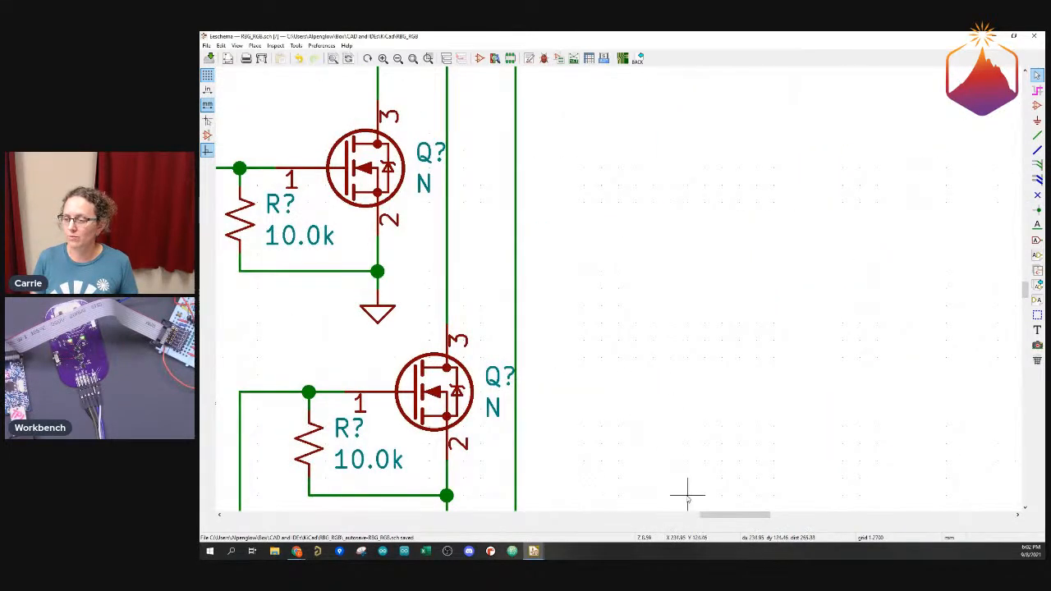
scroll(687, 495, "down", 1)
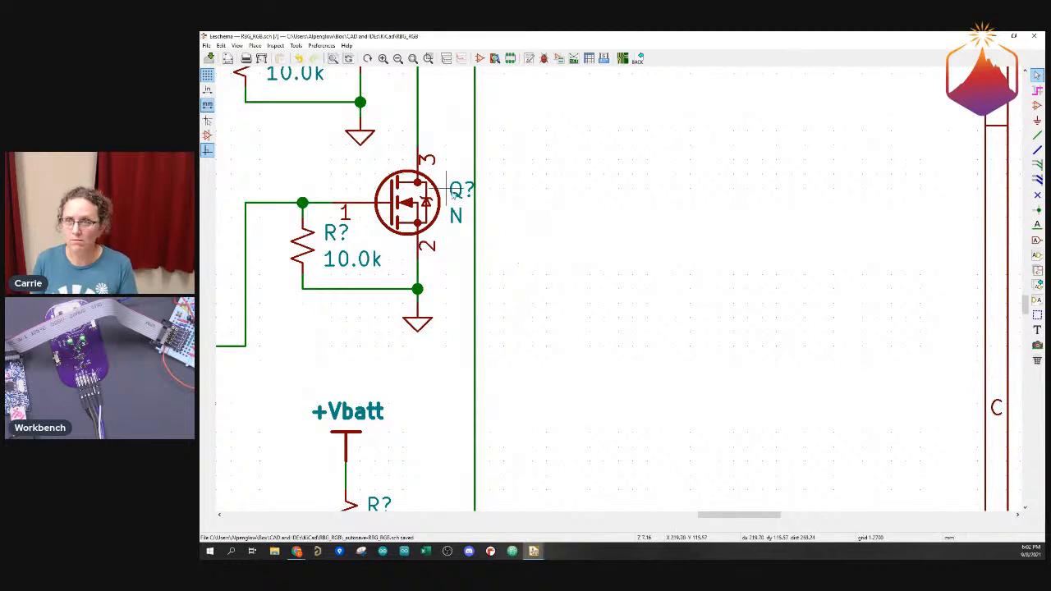
scroll(444, 189, "up", 5, "shift")
scroll(443, 194, "up", 6, "shift")
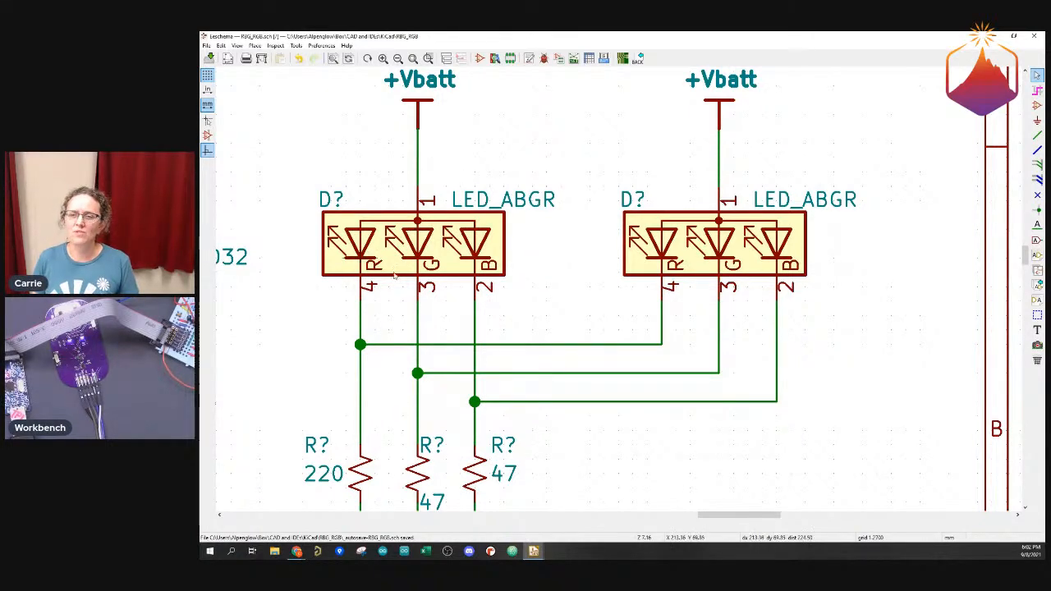
scroll(439, 289, "down", 1)
scroll(619, 291, "down", 4)
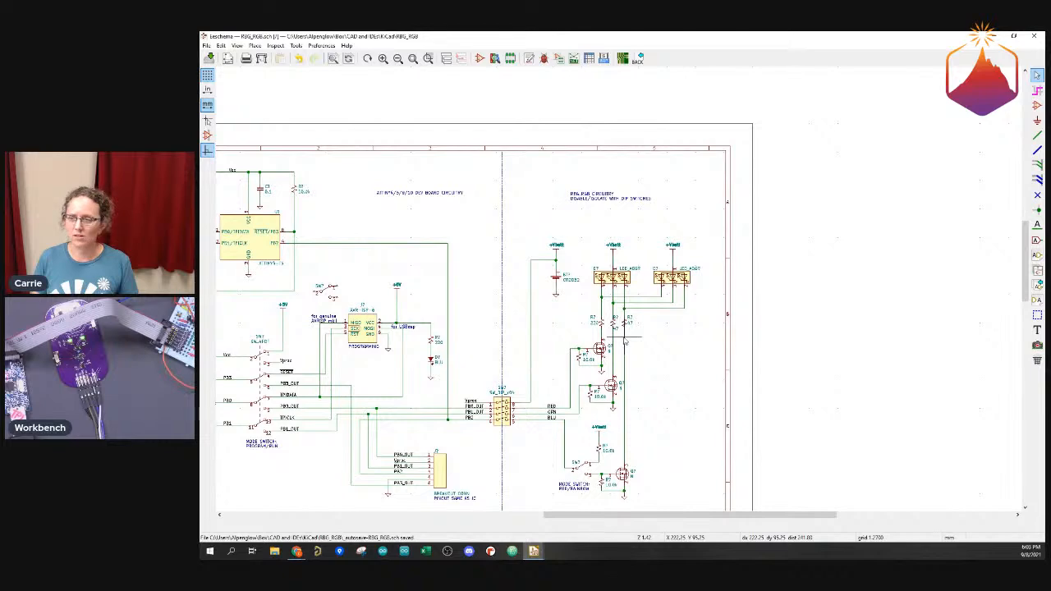
Examine the LED_ABGR wiring with its 220 and 47 resistors, the program/run mode switch, and the ATTINY4-TS with its capacitor and reset pull-up
scroll(616, 291, "up", 6)
scroll(621, 286, "down", 3)
scroll(614, 294, "down", 1)
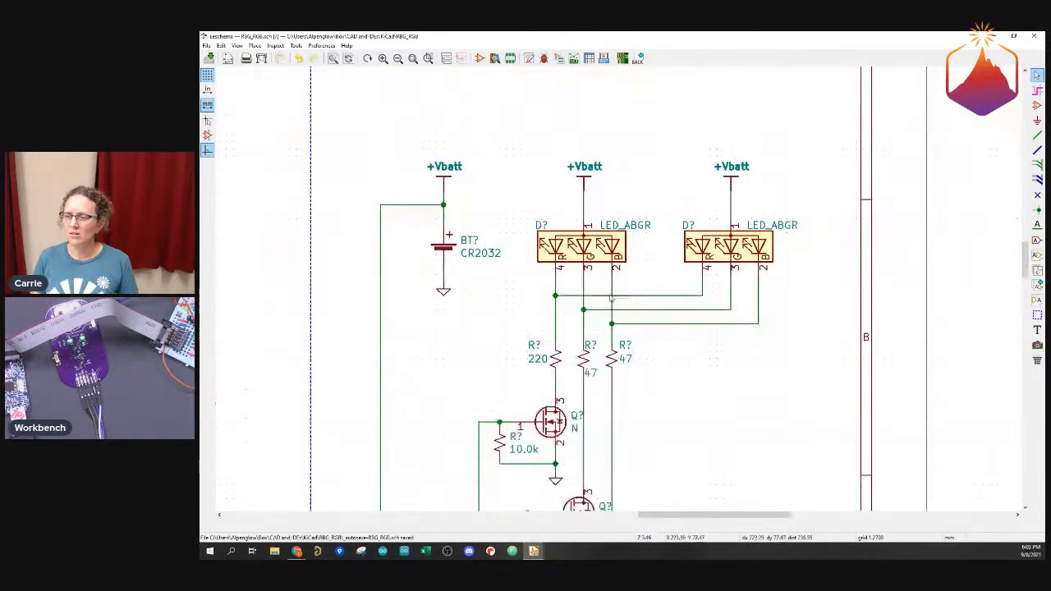
scroll(611, 300, "up", 1)
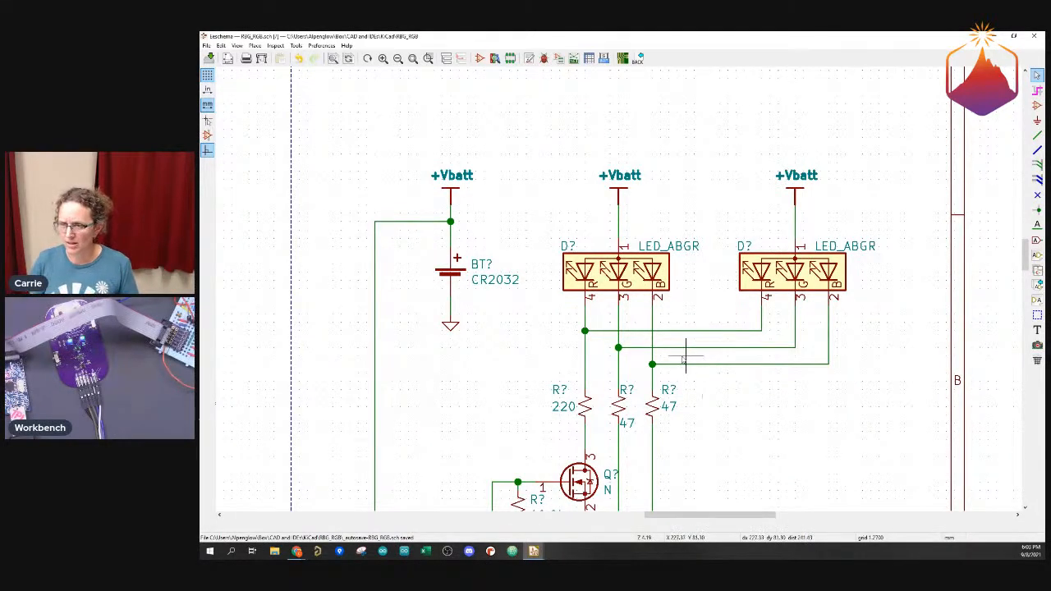
scroll(715, 434, "down", 1)
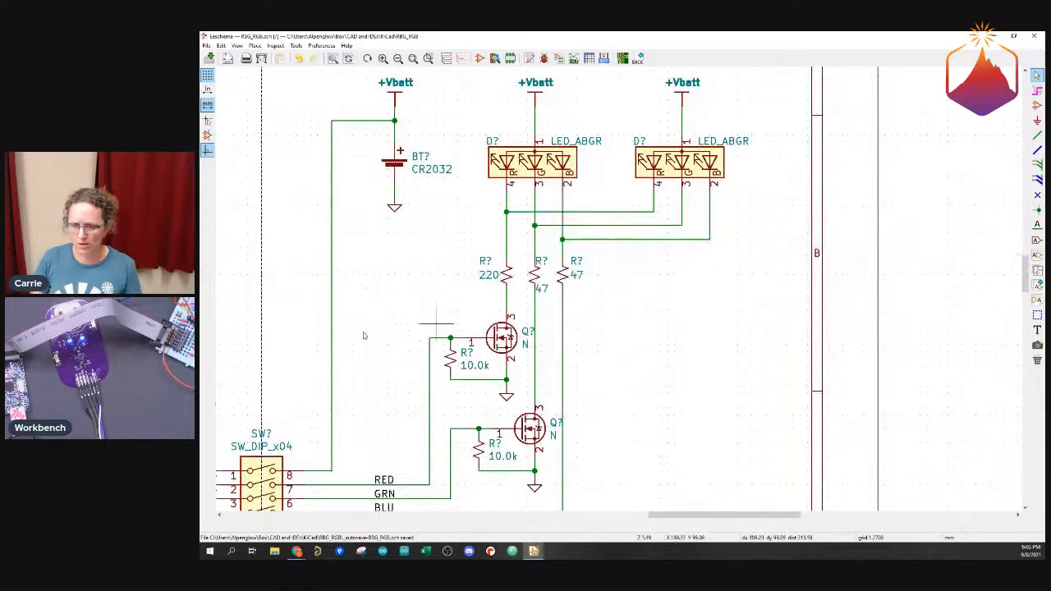
scroll(363, 336, "down", 1)
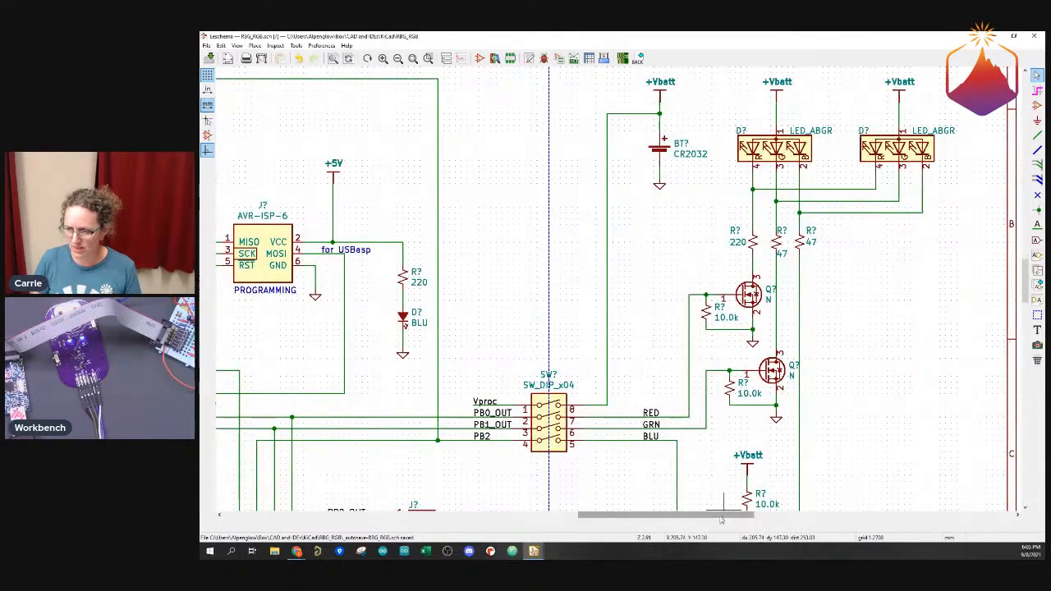
left_click_drag(726, 516, 612, 519)
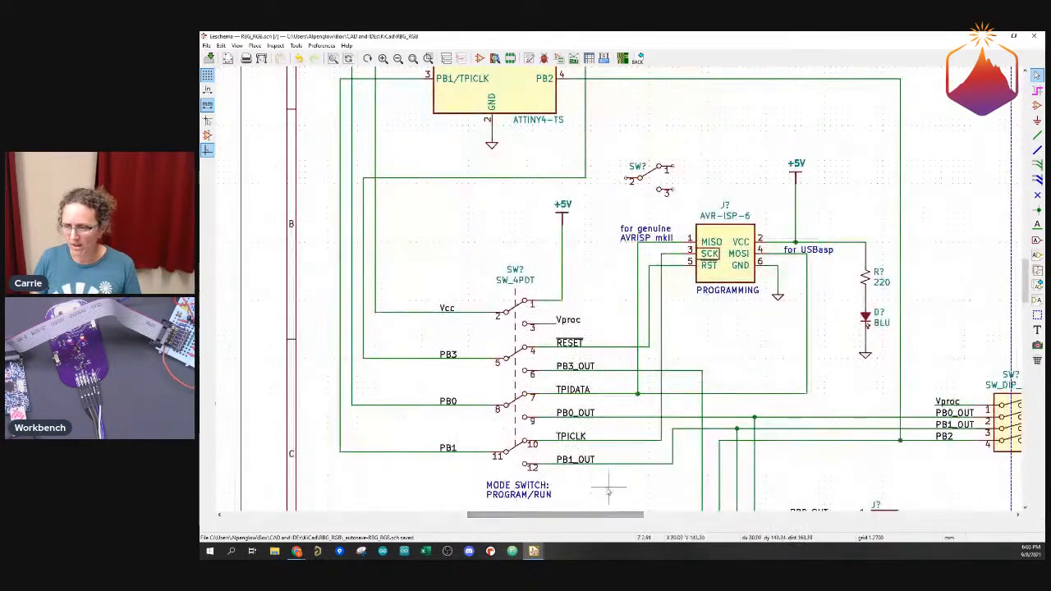
left_click_drag(1023, 296, 1019, 260)
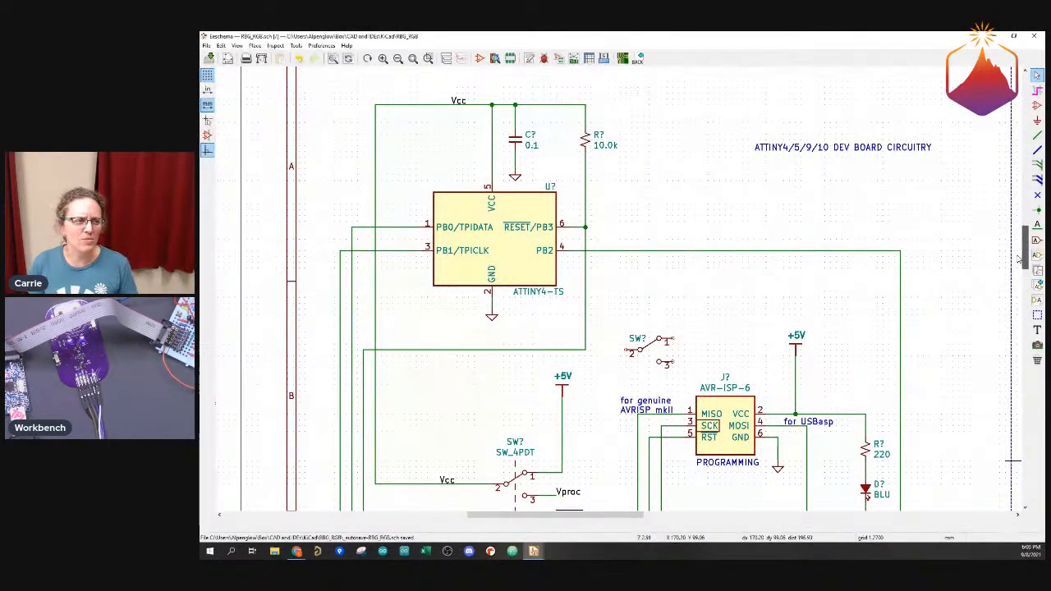
left_click_drag(1017, 257, 1017, 255)
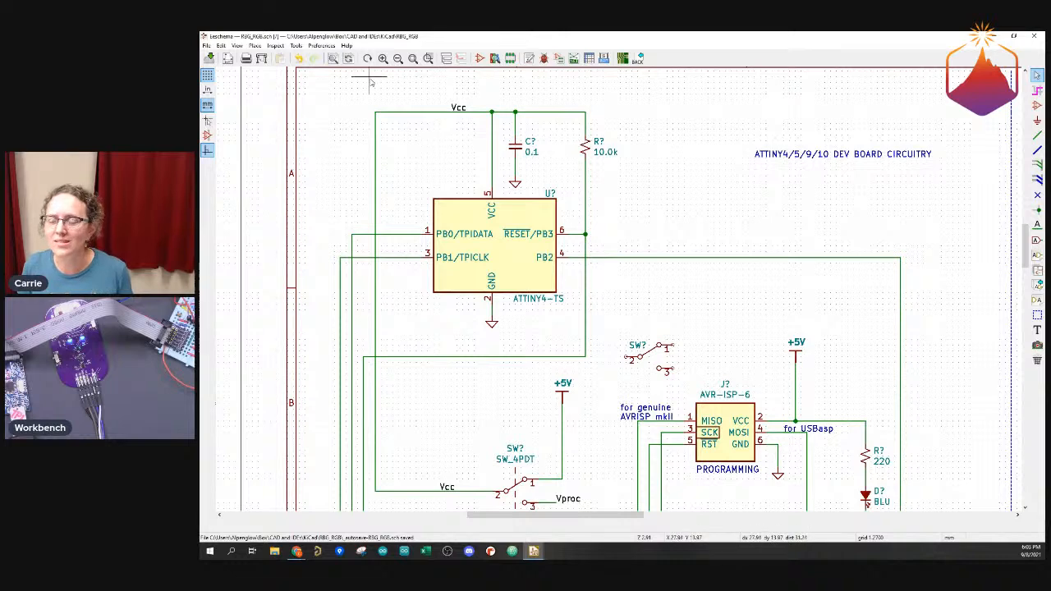
Try to open the Device library's C capacitor symbol in the Symbol Editor
left_click(479, 60)
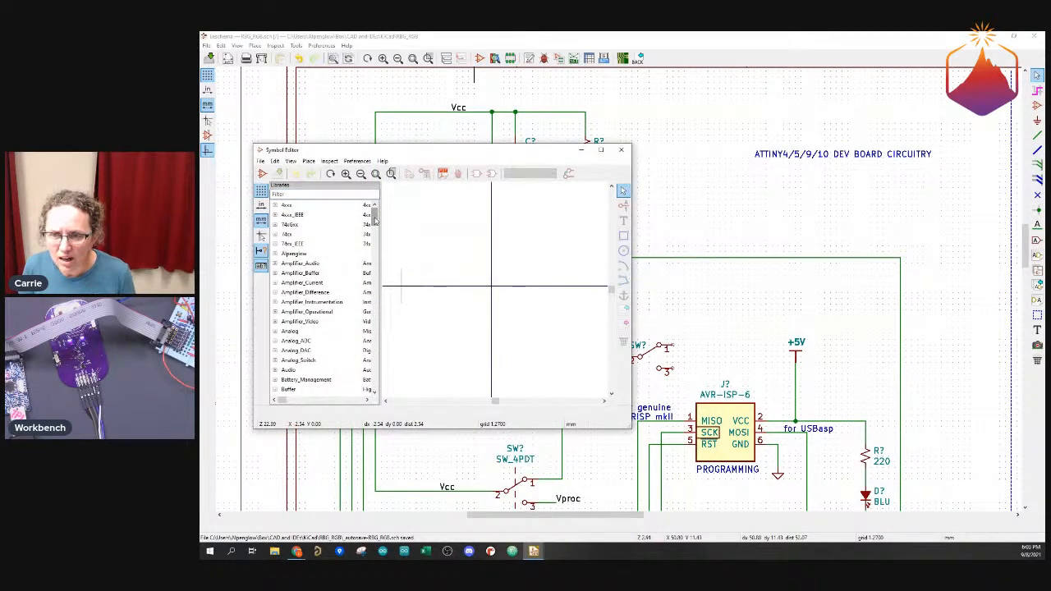
left_click_drag(374, 215, 373, 233)
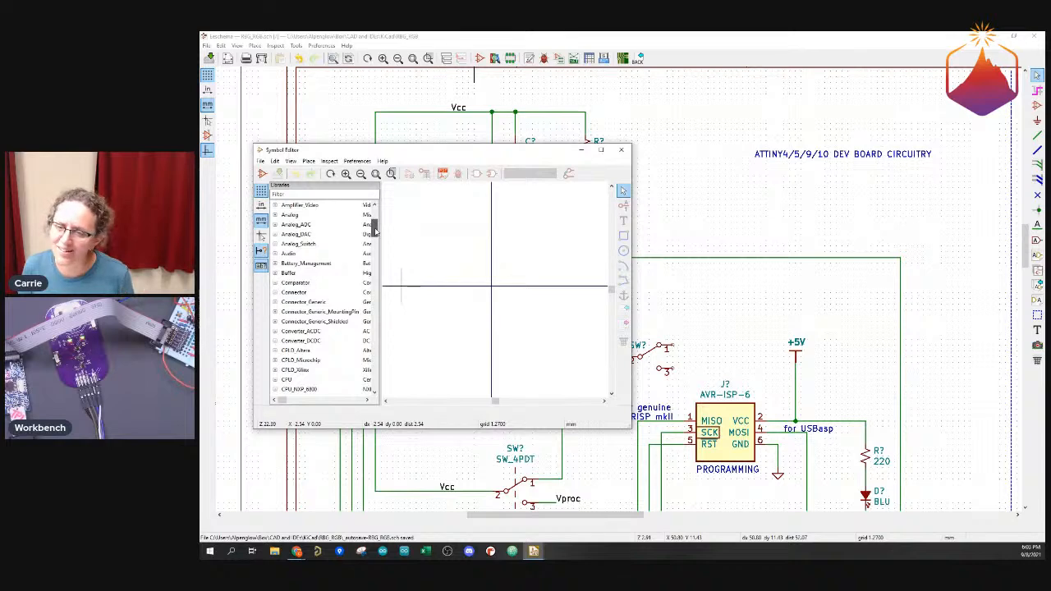
scroll(373, 232, "down", 3)
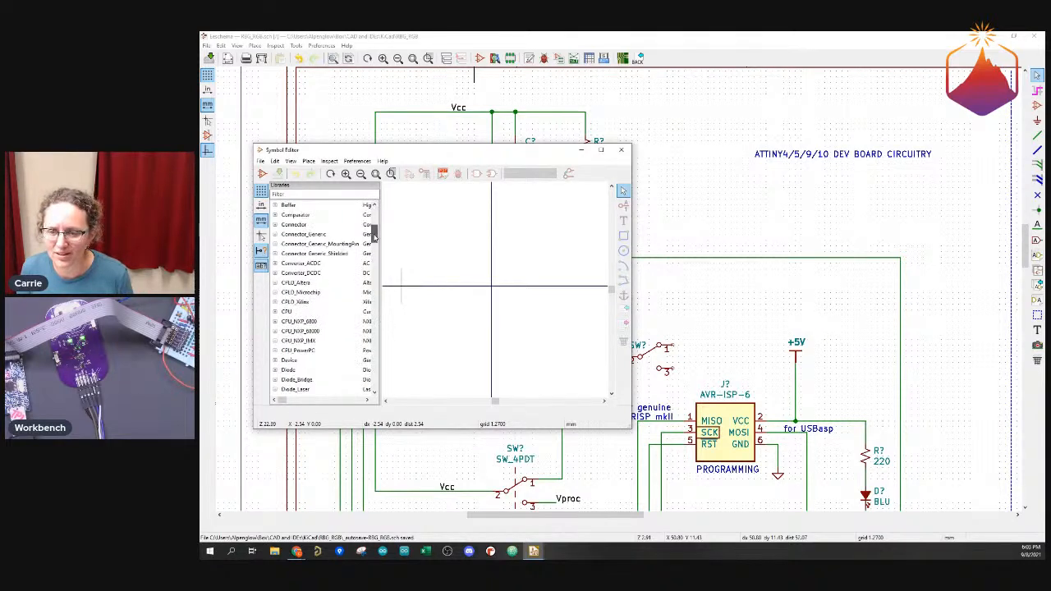
double_click(298, 333)
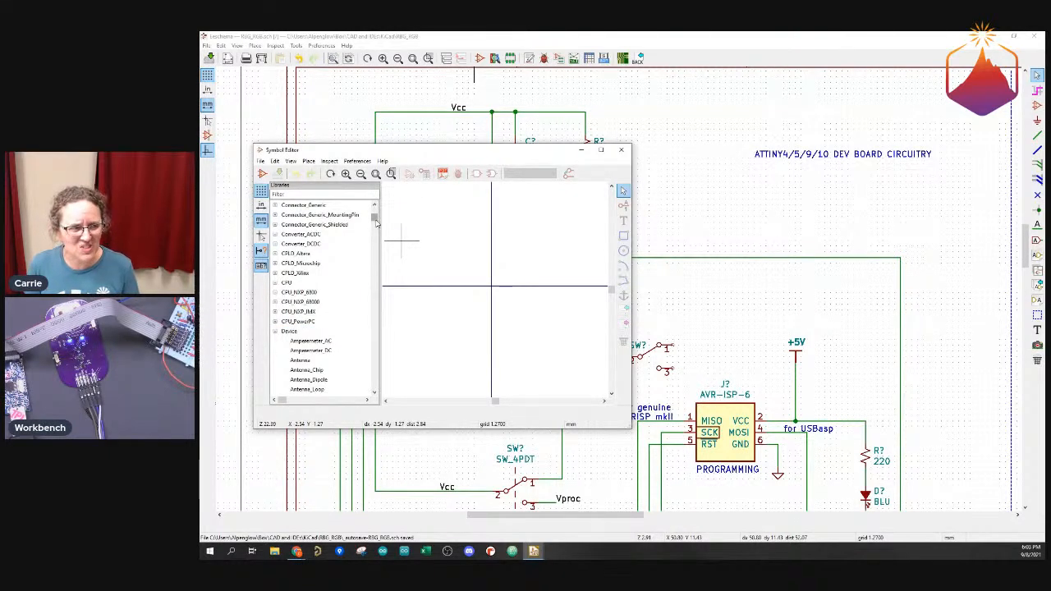
left_click_drag(375, 218, 375, 222)
left_click(301, 262)
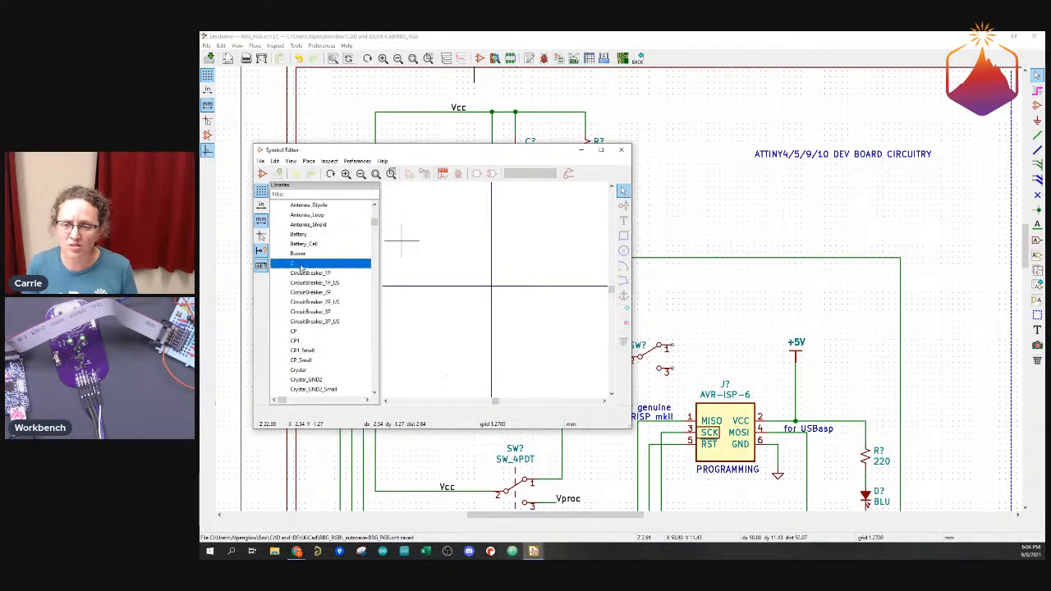
double_click(309, 266)
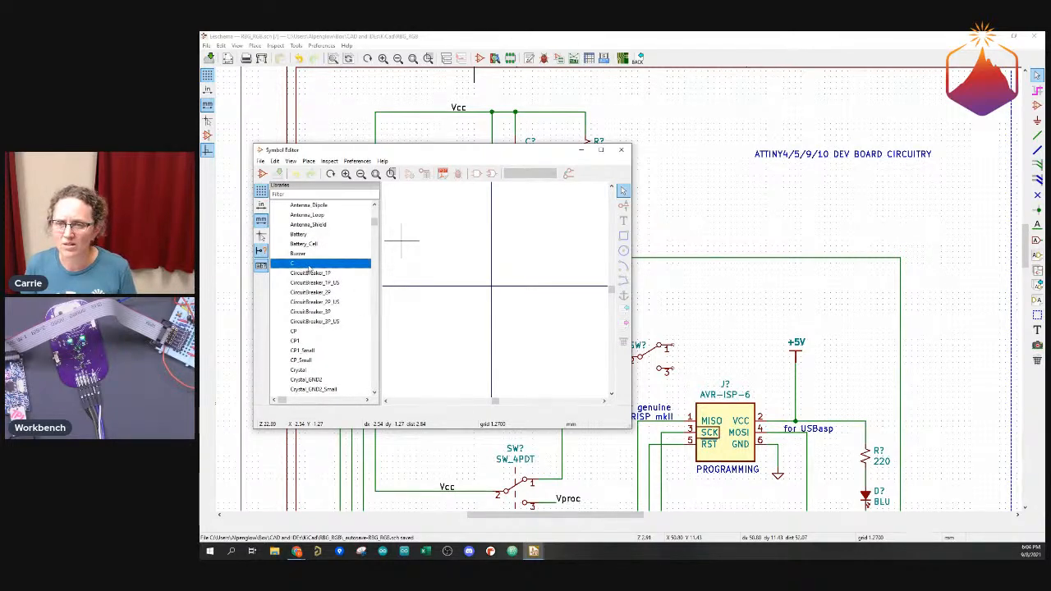
left_click(735, 225)
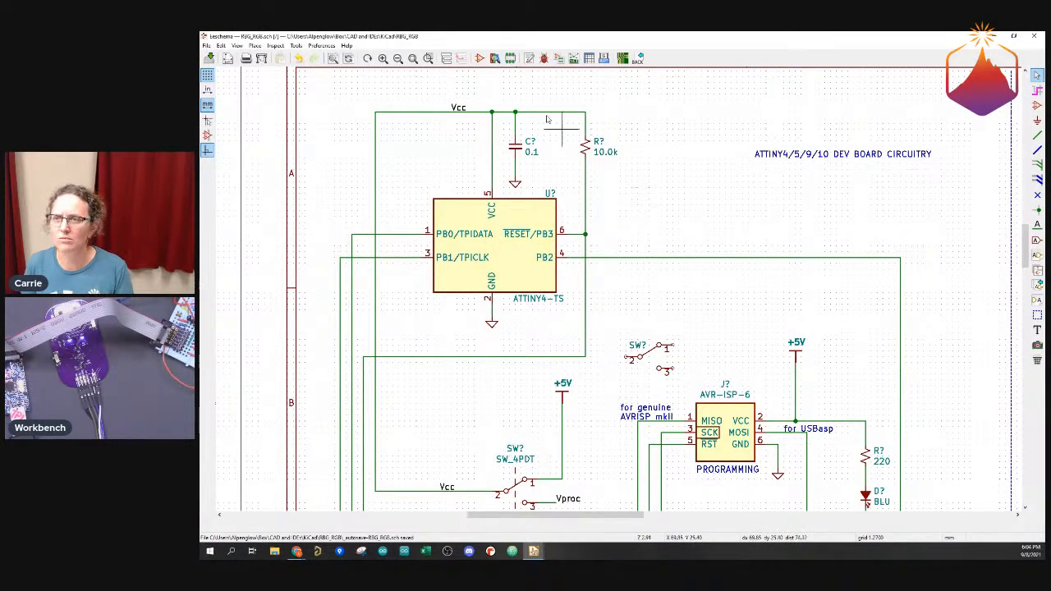
Place the Device library's unpolarized capacitor symbol C between the 0.1 capacitor and the 10.0k resistor above the ATTINY4-TS
left_click(255, 46)
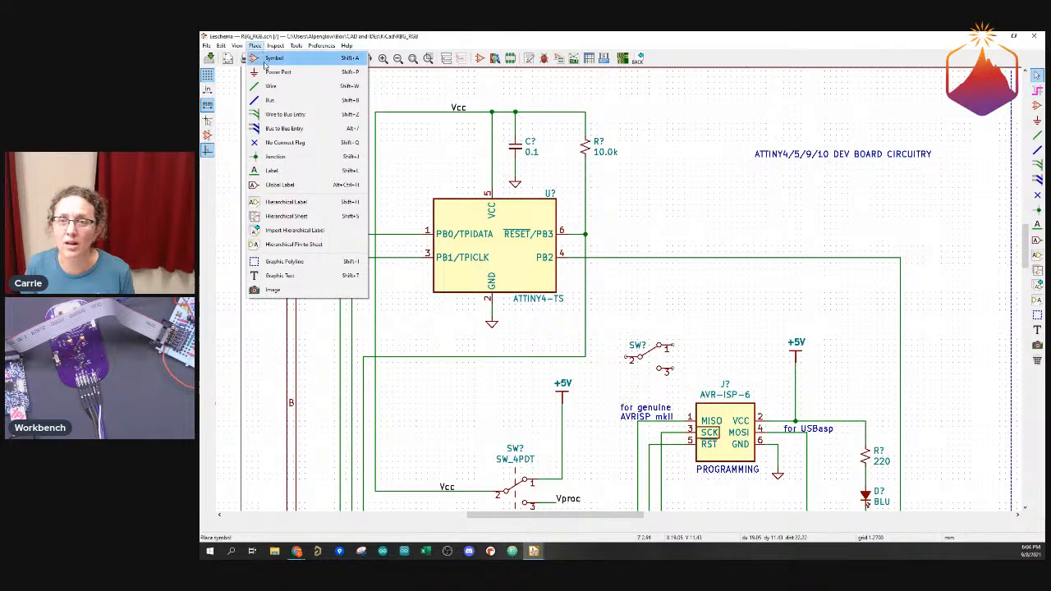
left_click(284, 55)
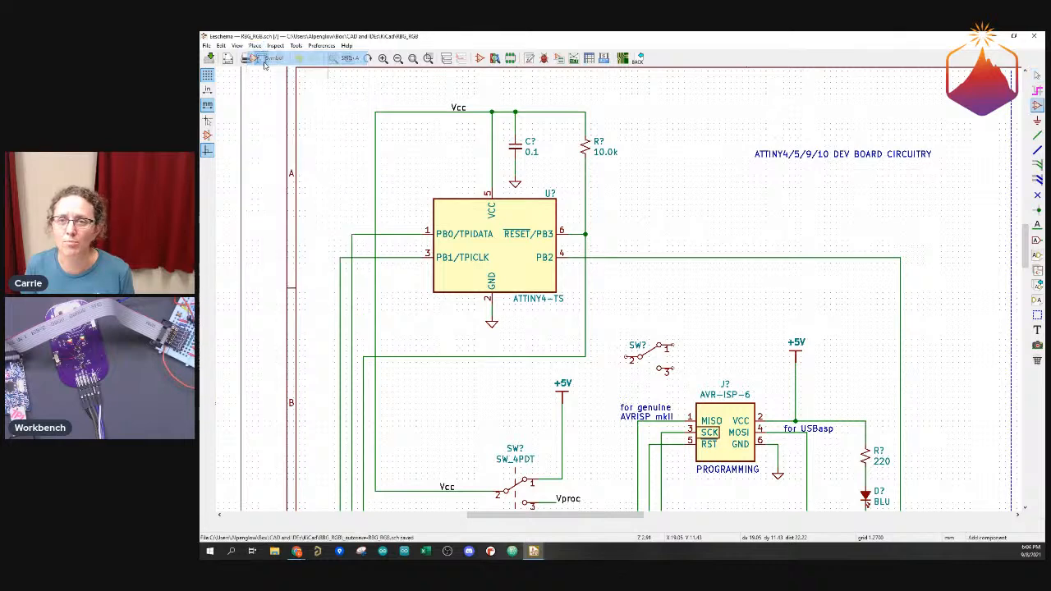
left_click(433, 187)
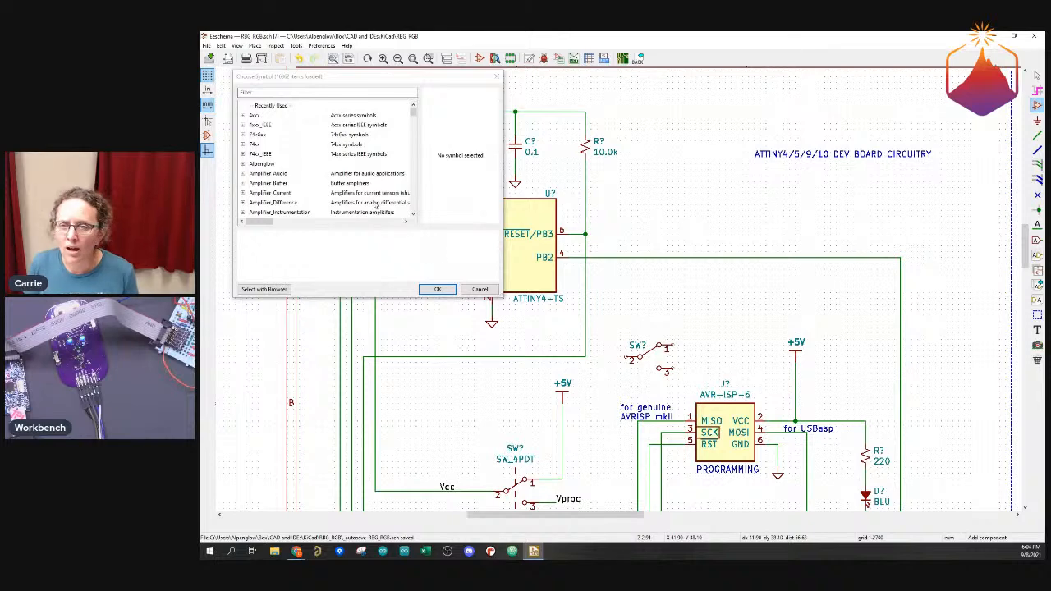
left_click(322, 93)
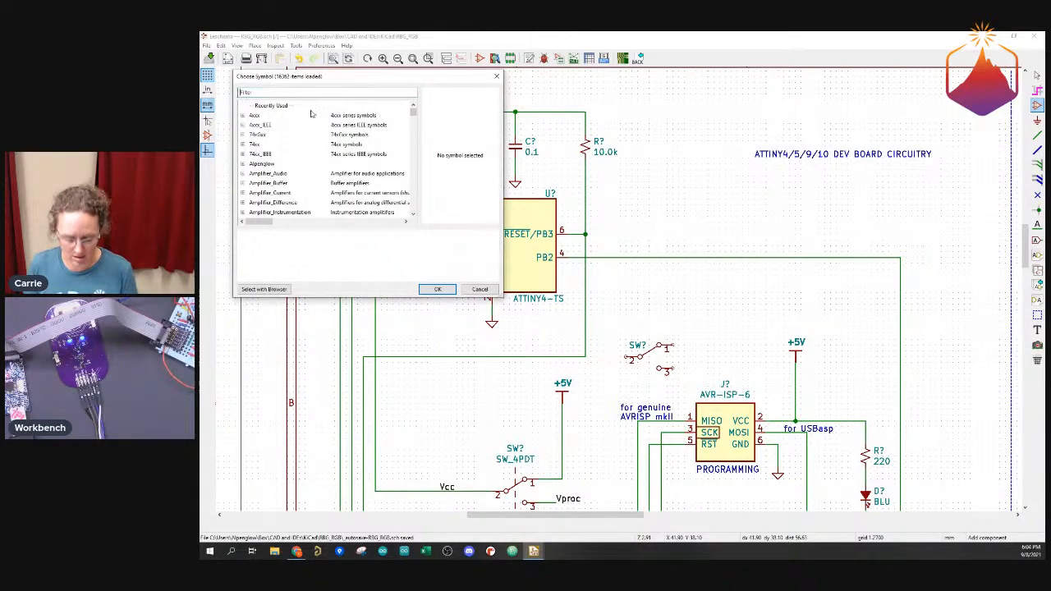
type("c")
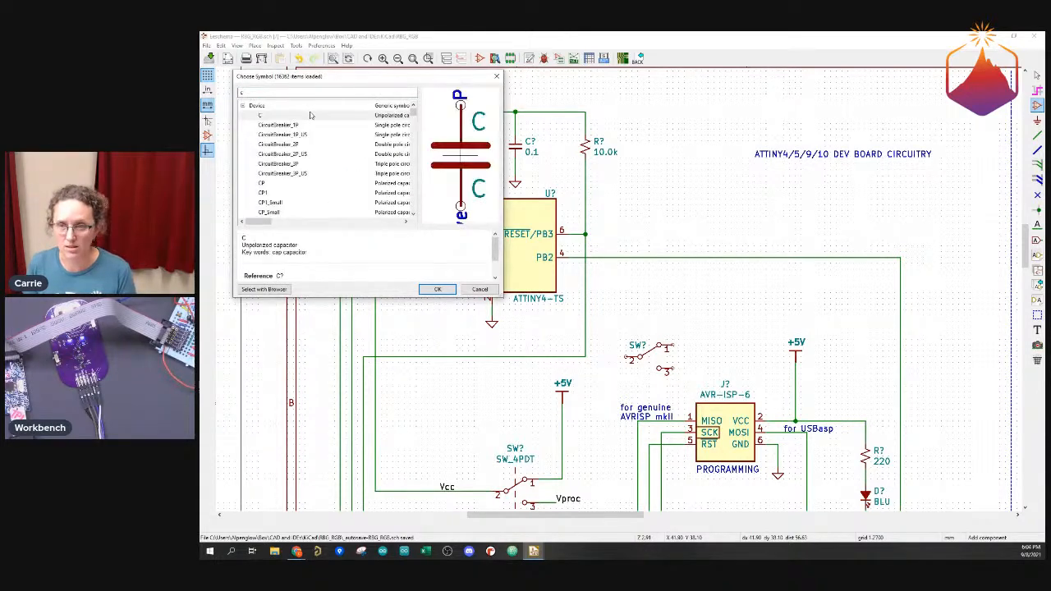
left_click(267, 118)
left_click(438, 289)
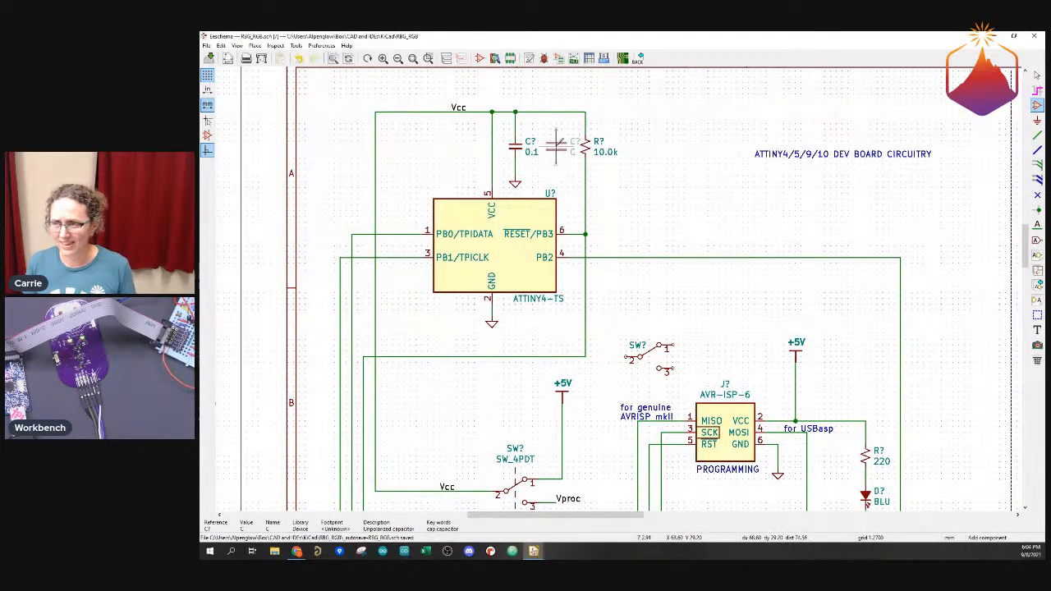
left_click(556, 139)
key("Escape")
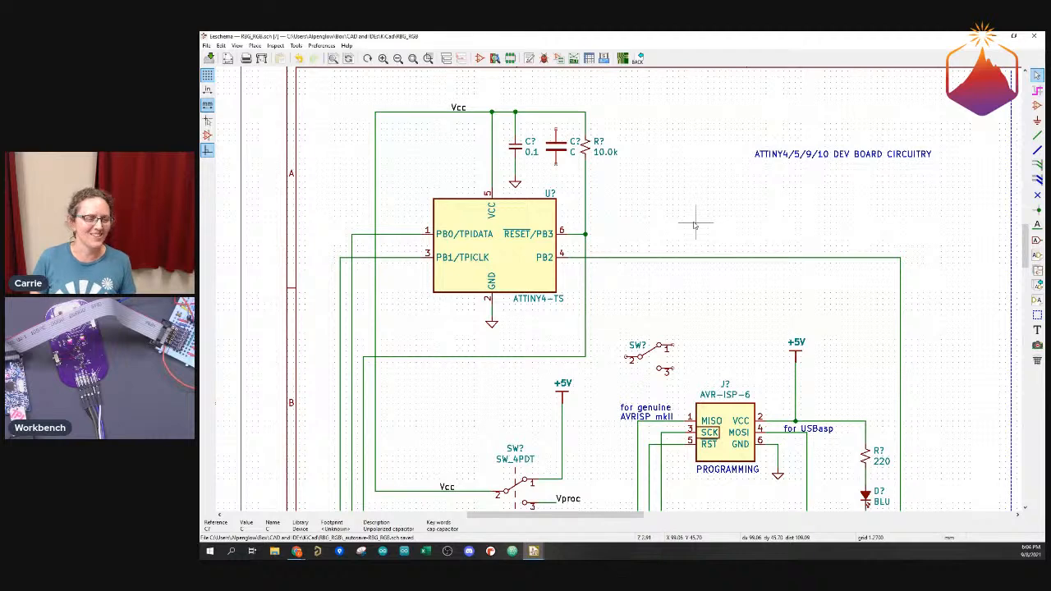
Compare the added C symbol closely with the 0.1 capacitor's symbol and delete the added one
scroll(586, 142, "up", 3)
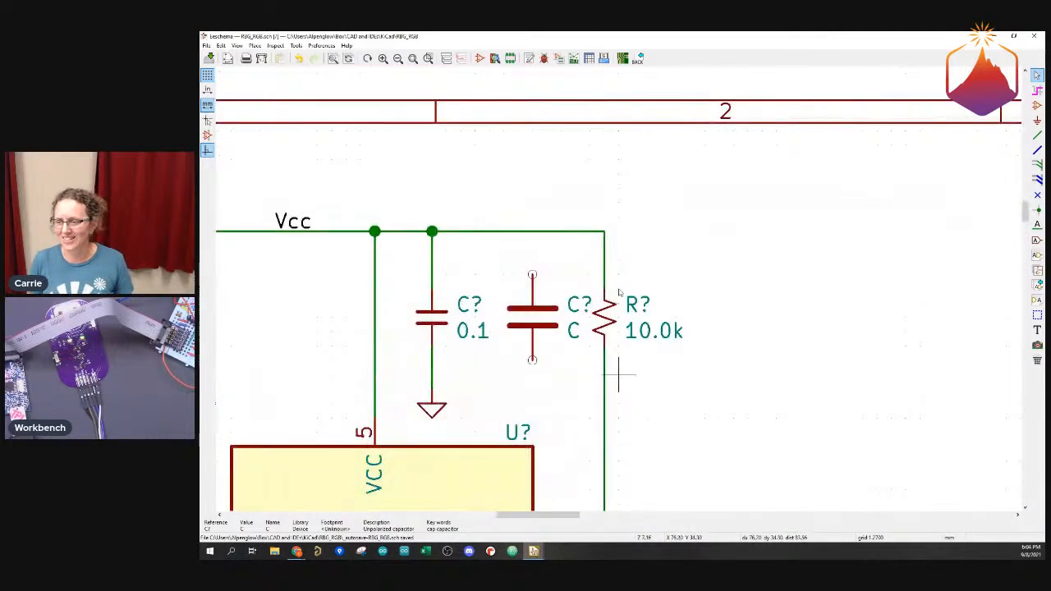
scroll(620, 291, "up", 1)
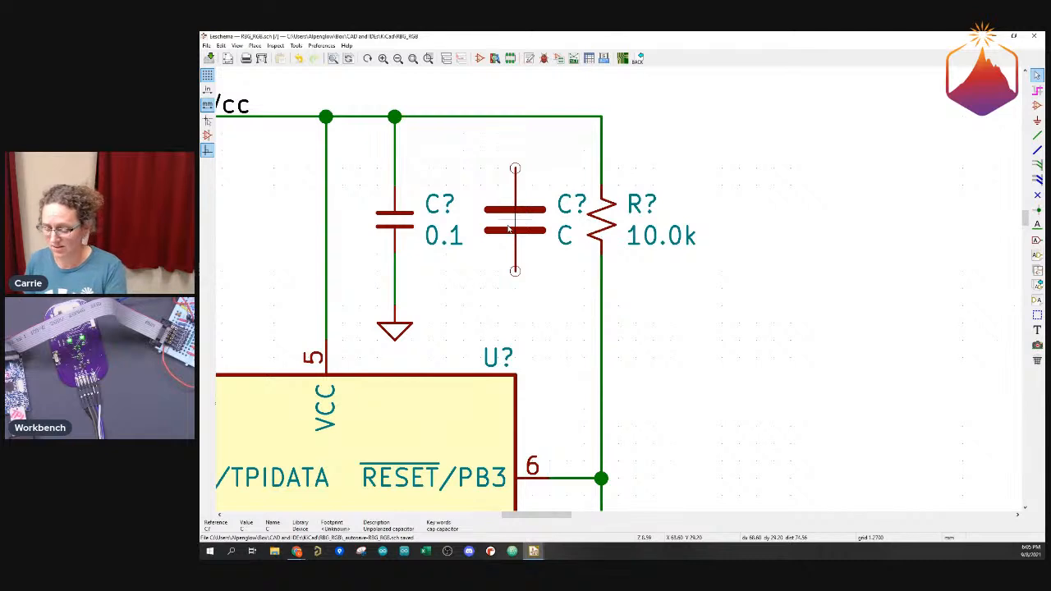
key("Delete")
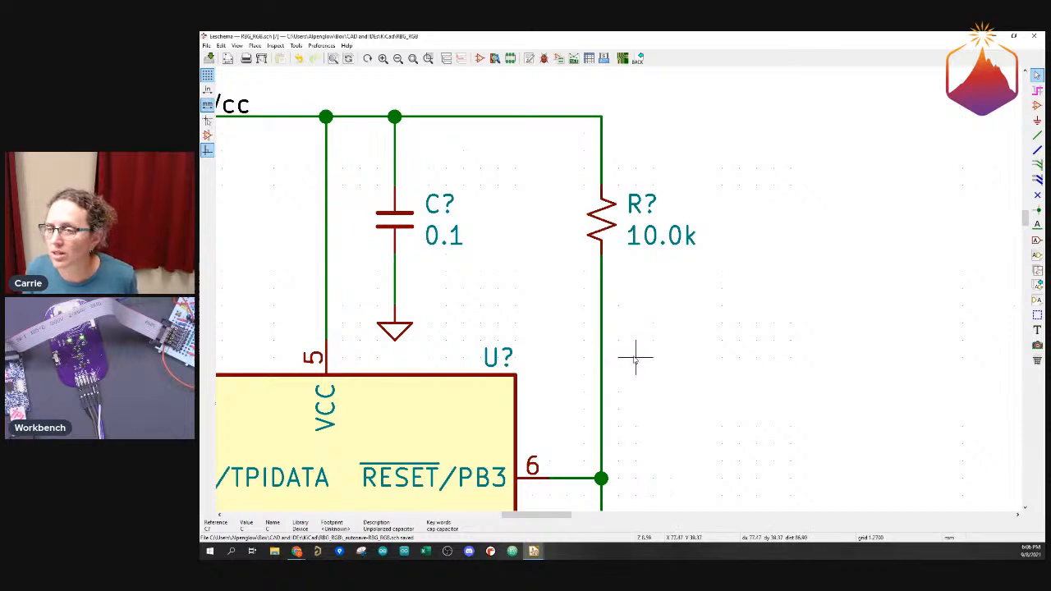
Remove the "Take out reset CAP?" line from the To dos text note in the sheet's lower corner
scroll(616, 287, "down", 2)
scroll(618, 289, "down", 3)
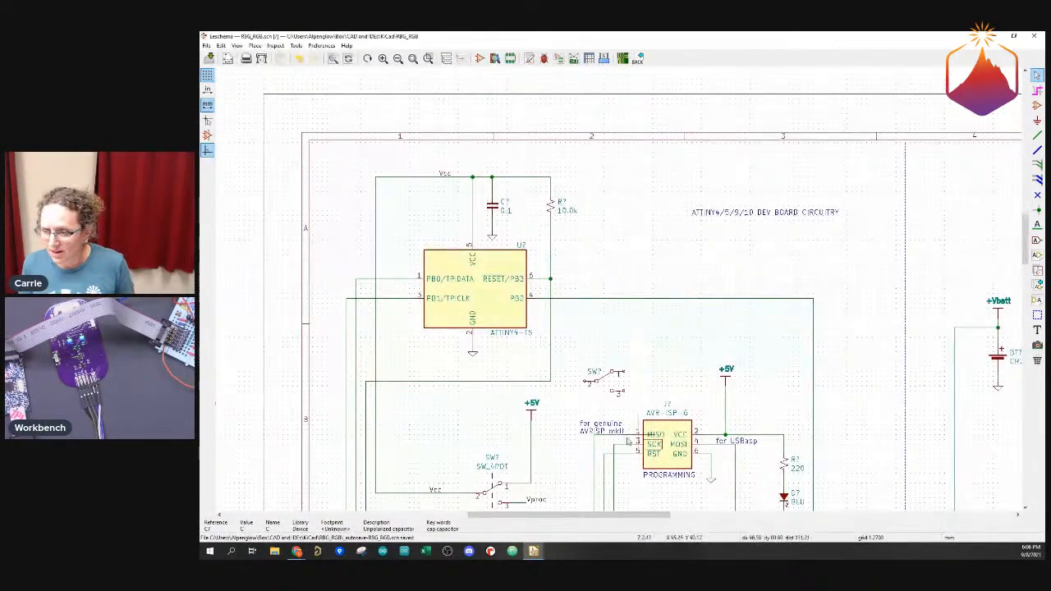
scroll(740, 380, "down", 4)
scroll(548, 415, "up", 1)
scroll(618, 279, "up", 2)
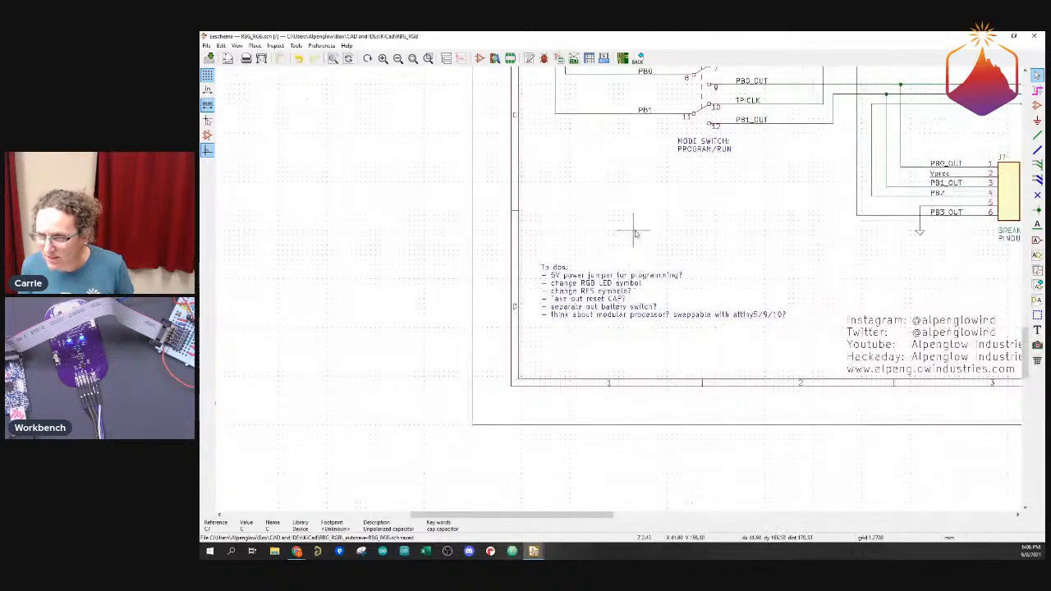
double_click(602, 306)
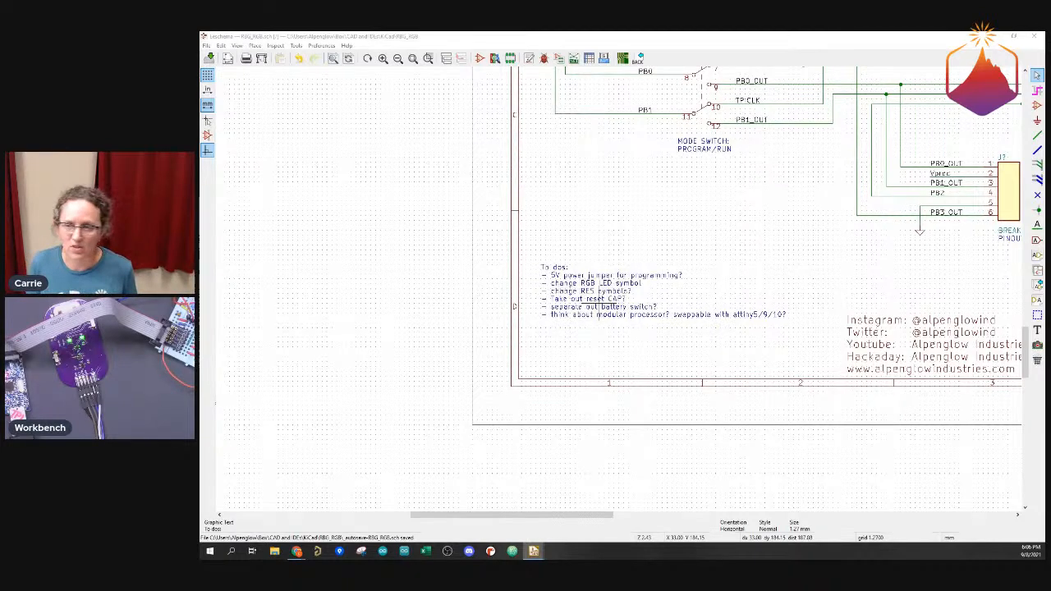
key("e")
left_click_drag(317, 156, 324, 143)
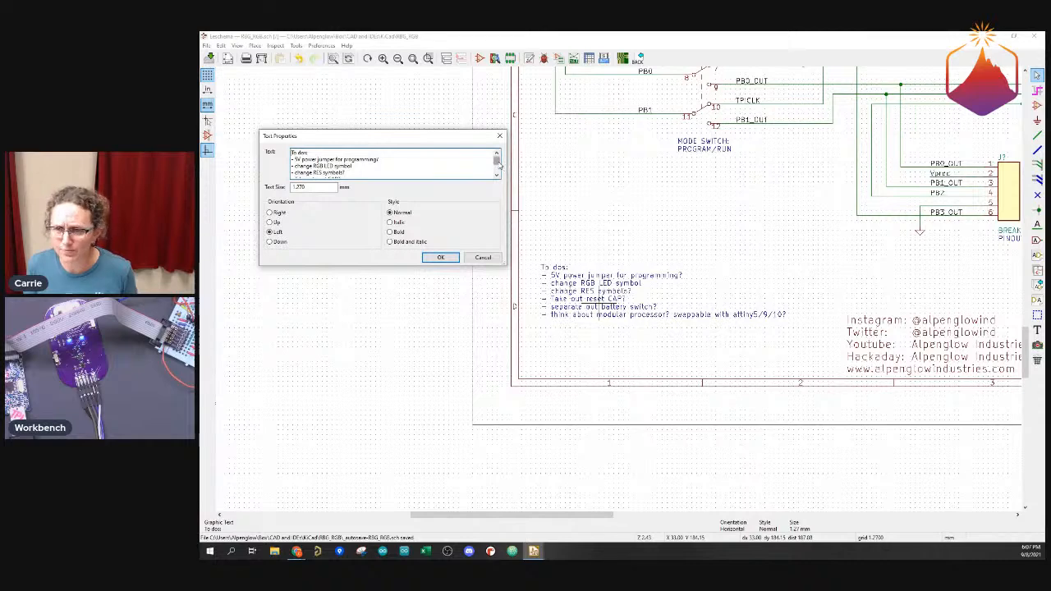
scroll(497, 165, "down", 2)
left_click_drag(341, 166, 290, 167)
key("BackSpace")
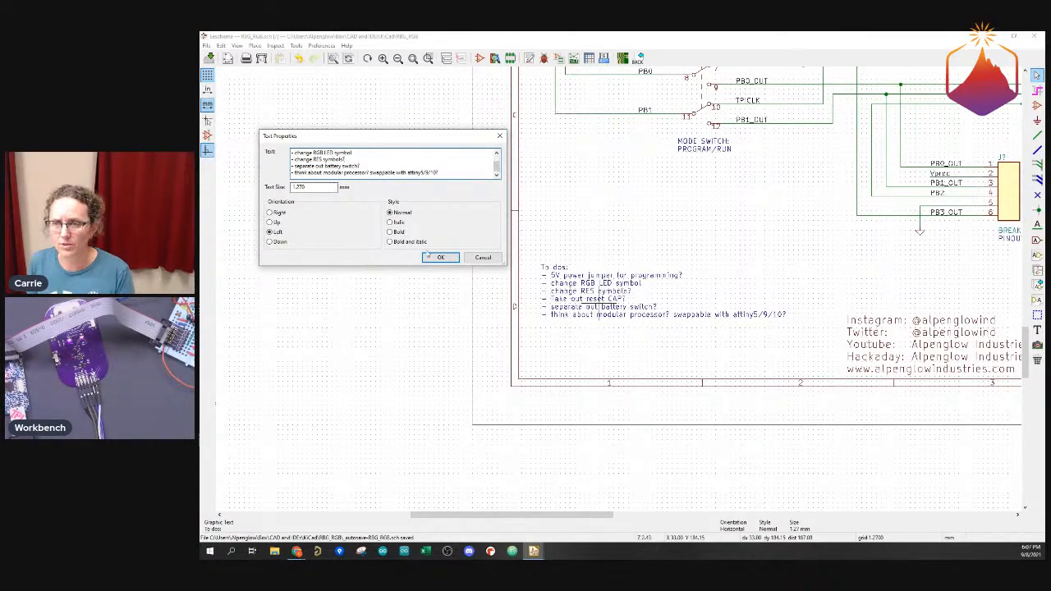
left_click(440, 257)
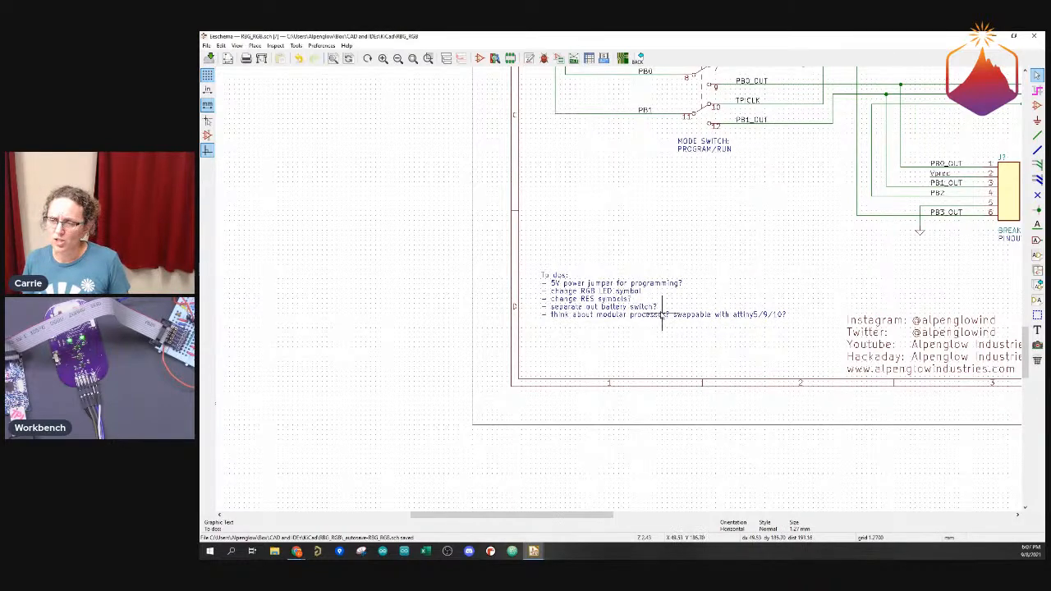
Review the whole schematic sheet and reread the remaining To dos, from the 5V power jumper to the modular processor idea
scroll(618, 291, "down", 1)
scroll(618, 292, "down", 3)
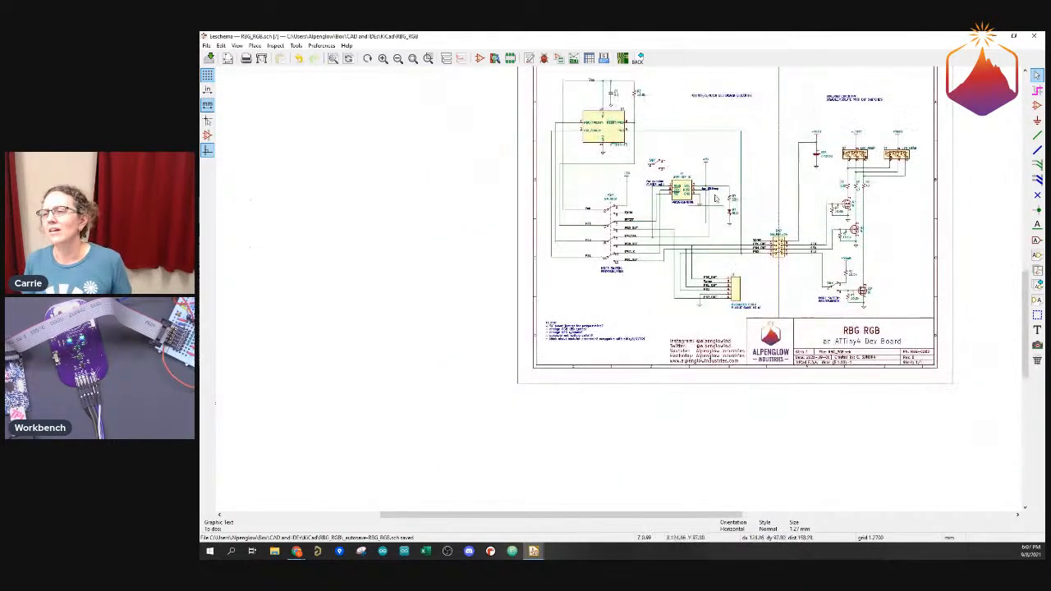
scroll(747, 132, "up", 1)
scroll(633, 474, "up", 1)
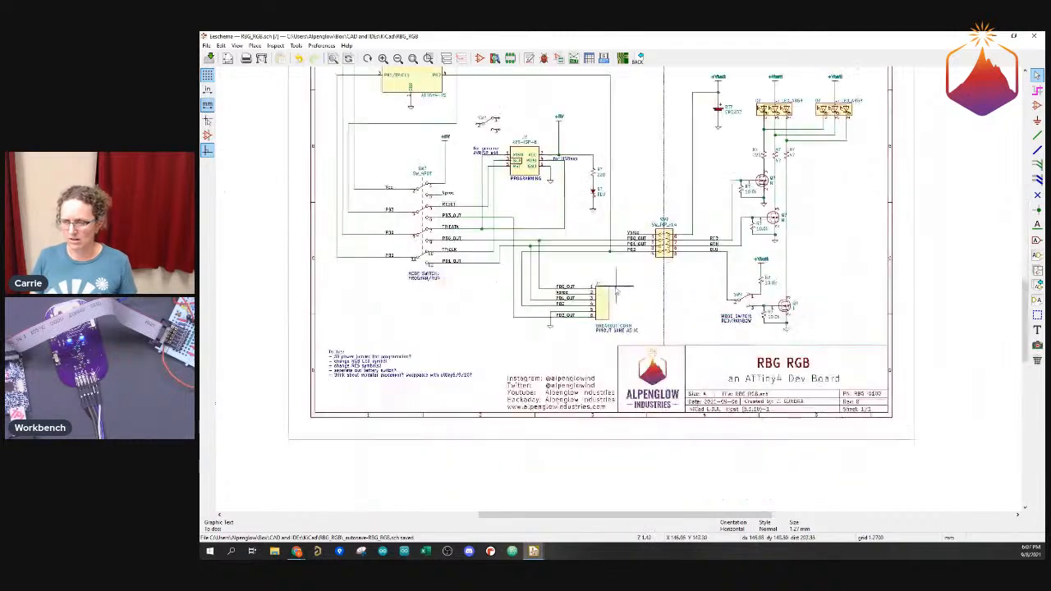
scroll(628, 99, "down", 1)
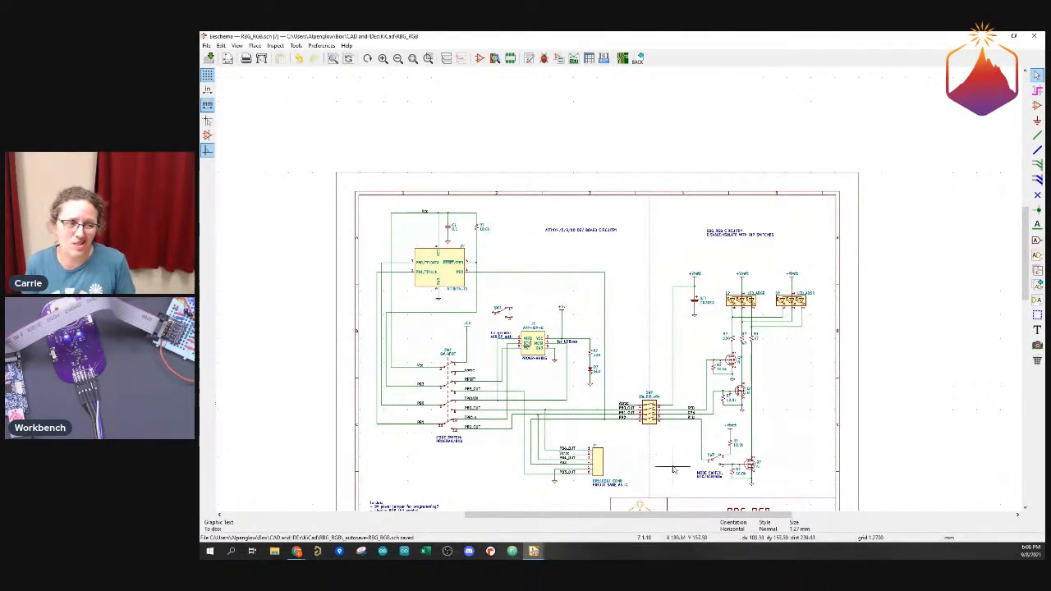
scroll(707, 447, "down", 1)
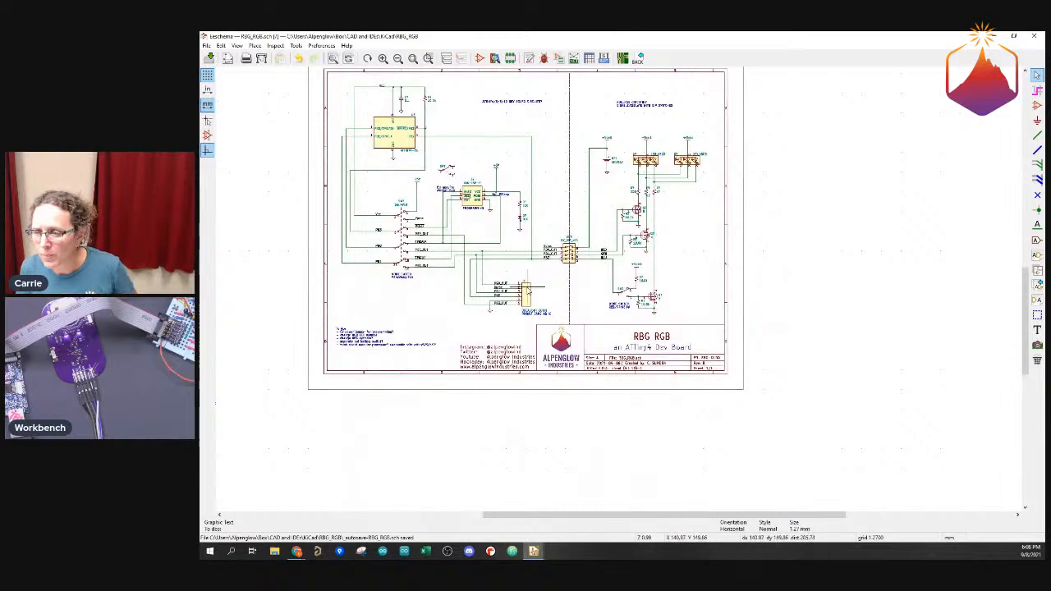
scroll(417, 343, "up", 1)
scroll(619, 292, "up", 10)
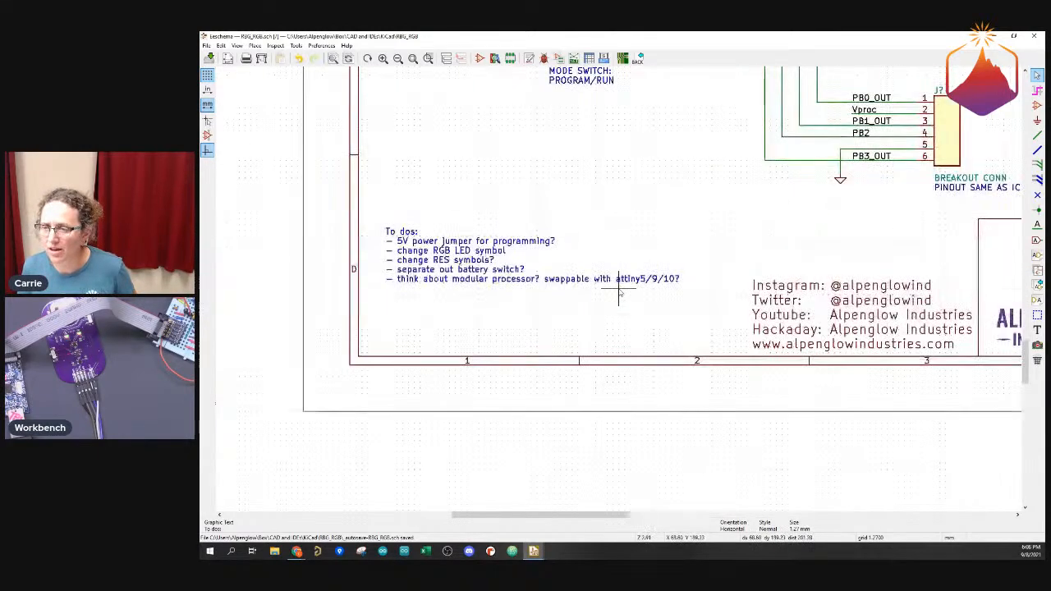
Remove the "think about modular processor? swappable with attiny5/9/10?" line from the To dos text note
scroll(619, 292, "down", 3)
scroll(619, 291, "down", 3)
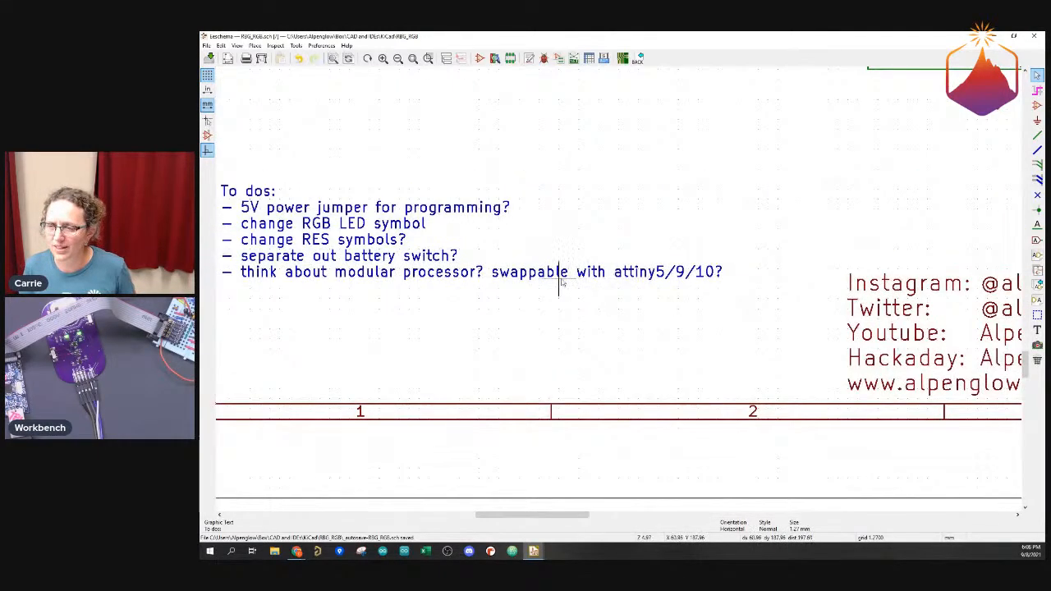
double_click(559, 281)
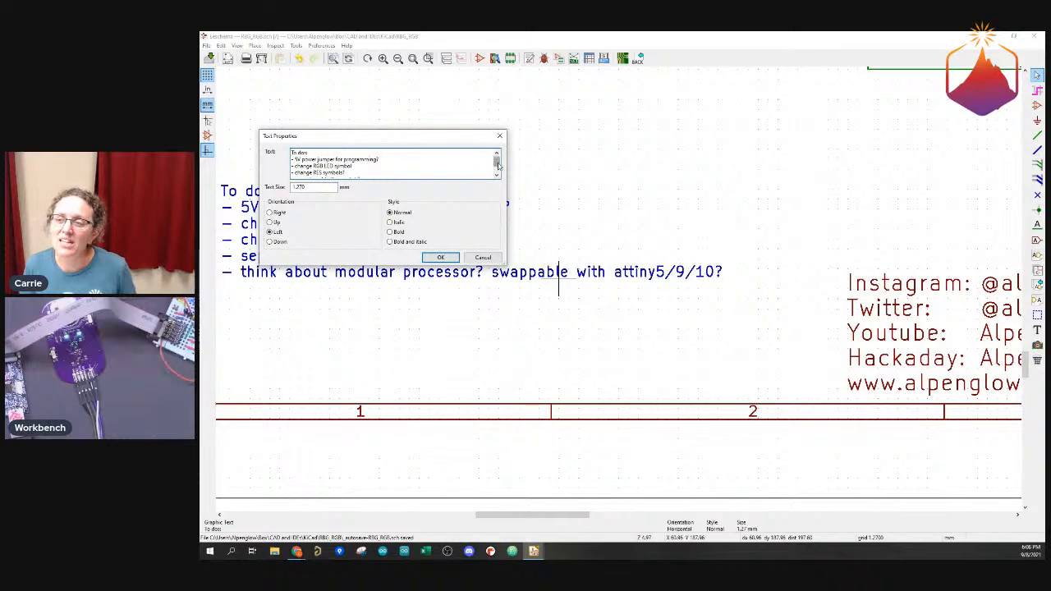
scroll(495, 164, "down", 1)
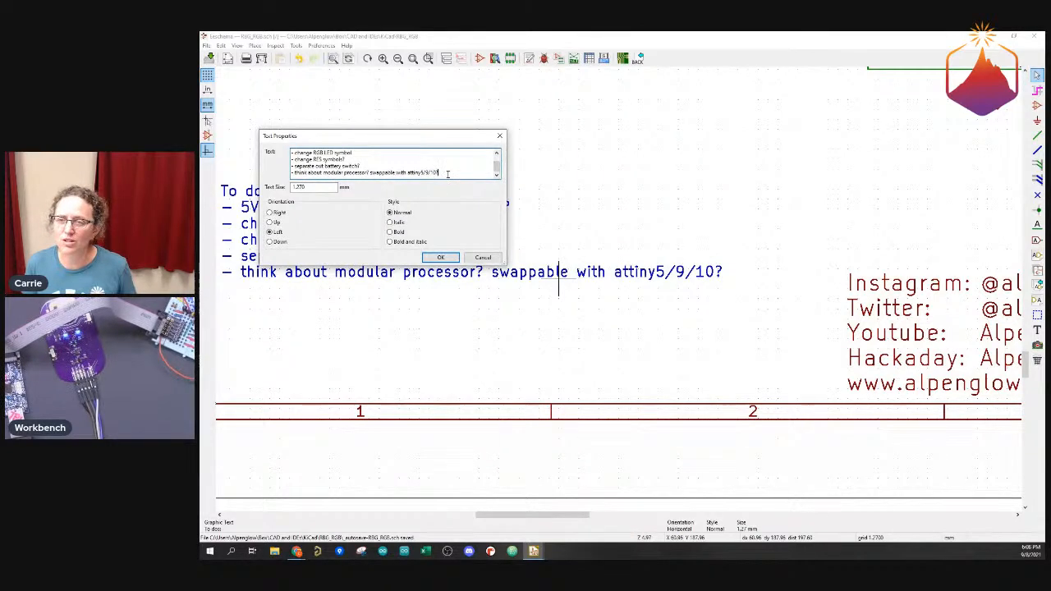
left_click_drag(442, 172, 284, 176)
key("Delete")
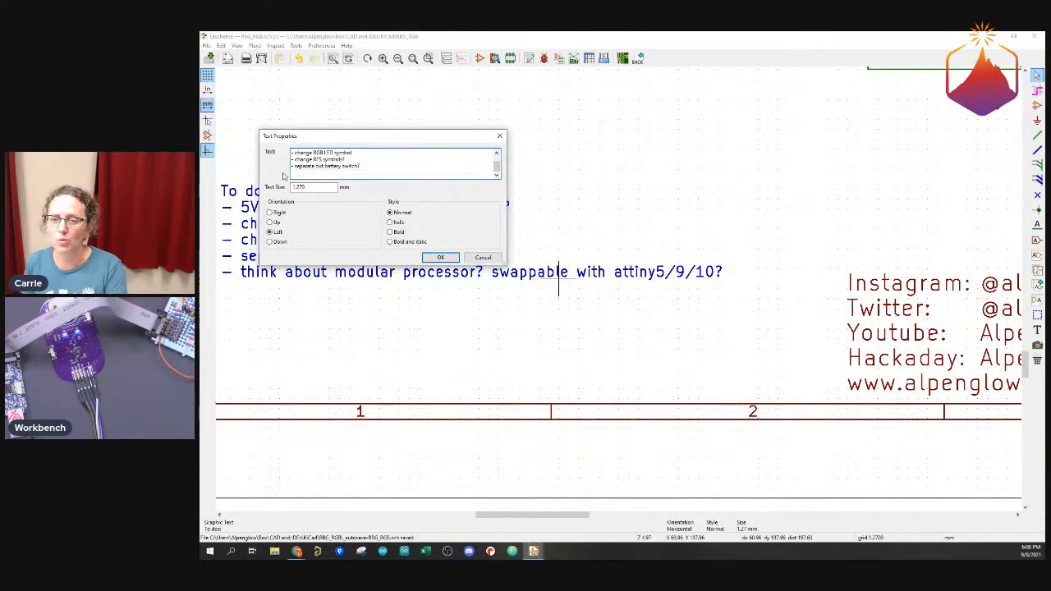
left_click(440, 257)
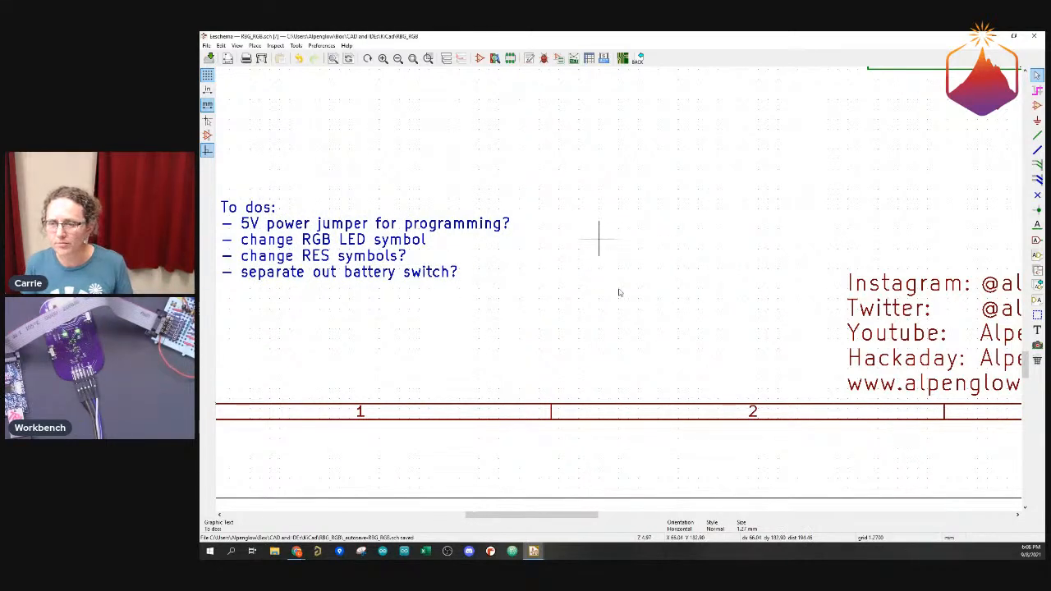
Remove the "change RES symbols?" line from the To dos text note
scroll(611, 279, "down", 1)
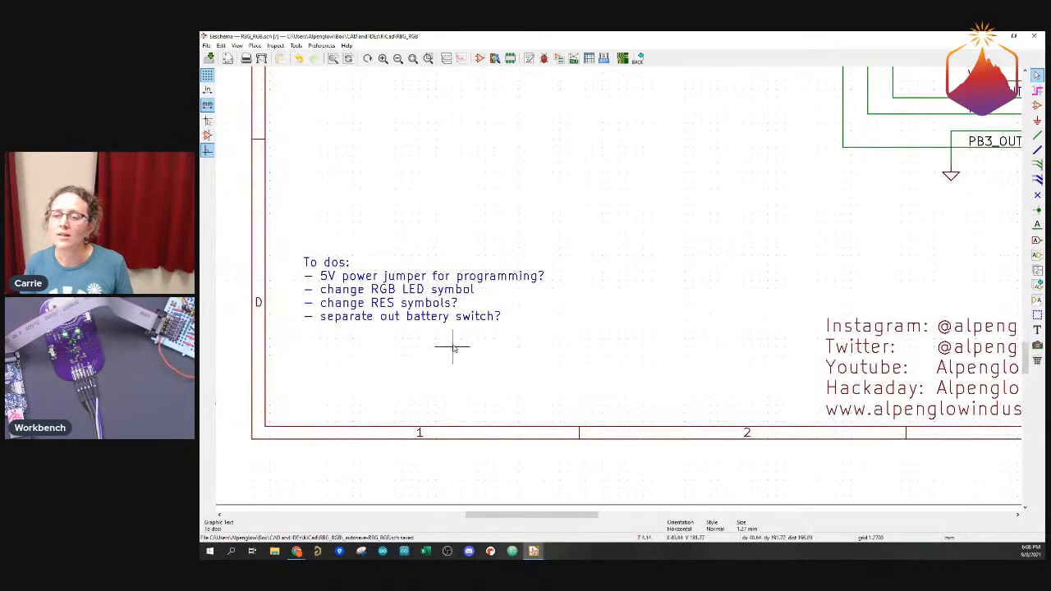
double_click(427, 309)
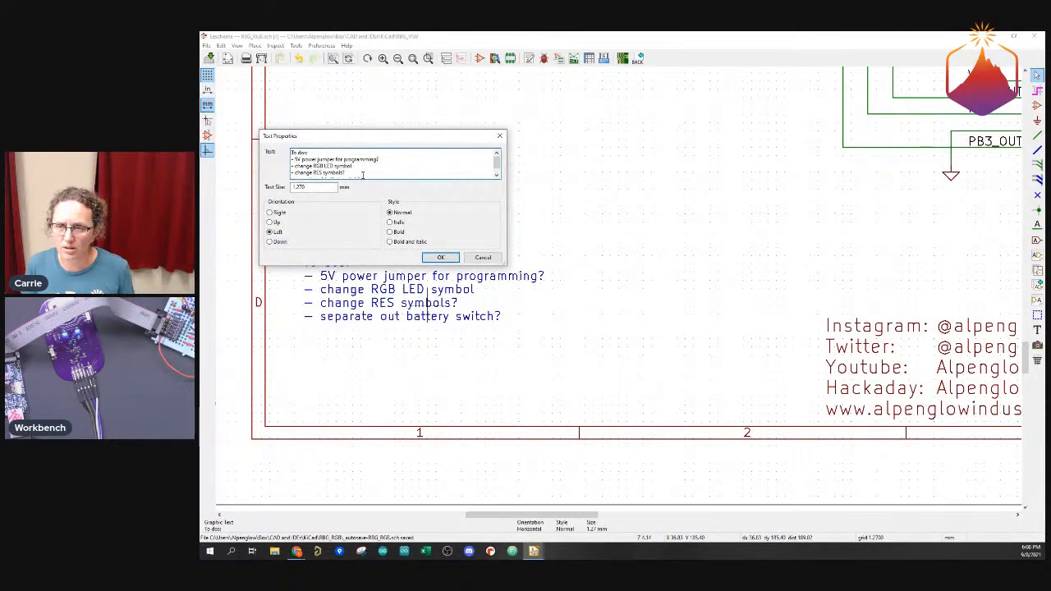
left_click_drag(354, 173, 281, 173)
key("Delete")
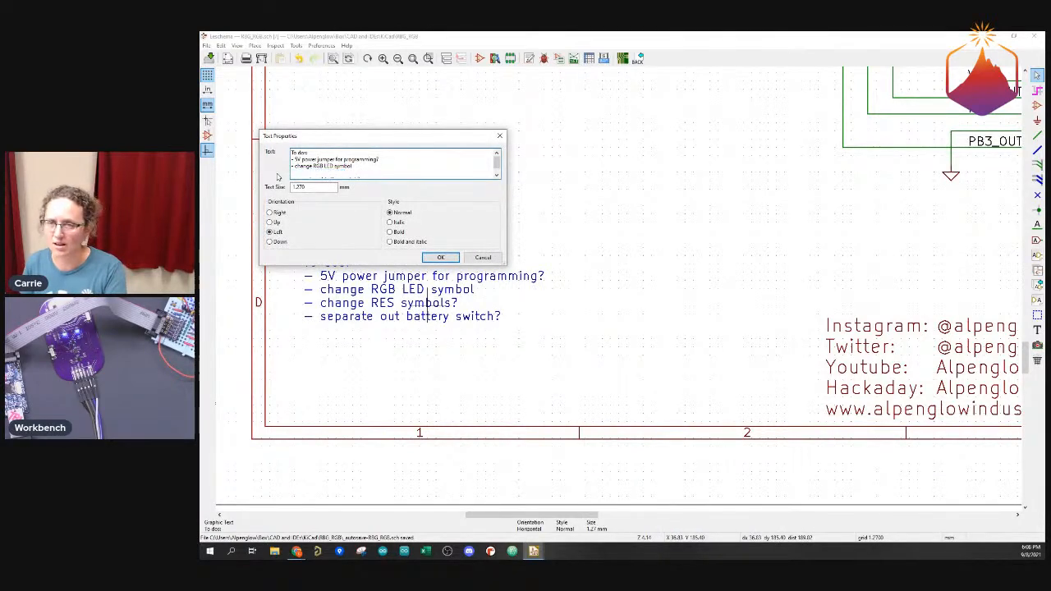
left_click(438, 258)
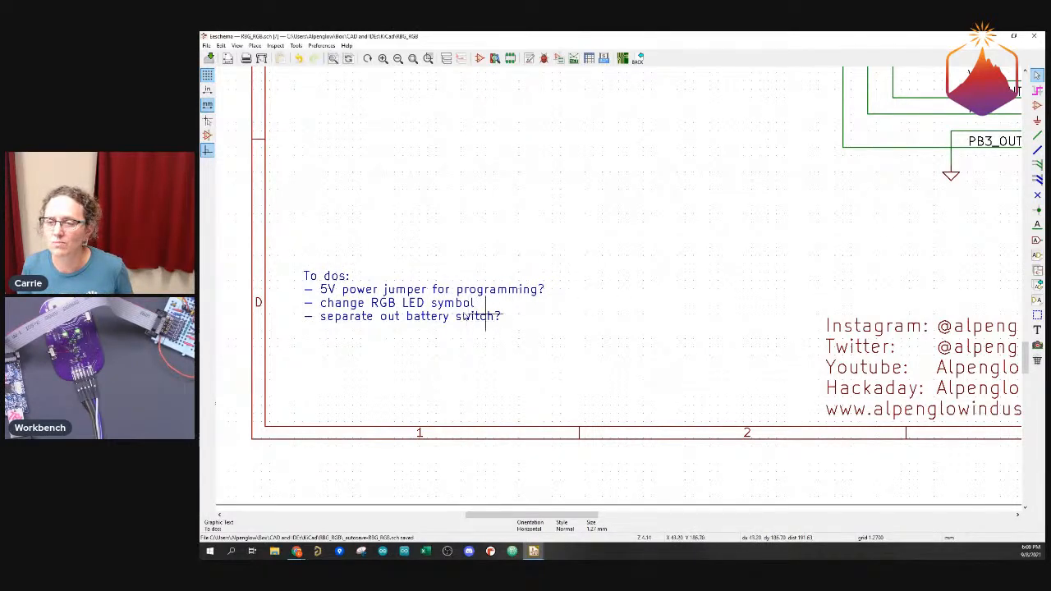
Examine the SW_DIP_x04 switch and how it links Vproc and the RED, GRN and BLU lines to the CR2032 battery and LED circuit
scroll(850, 213, "down", 3)
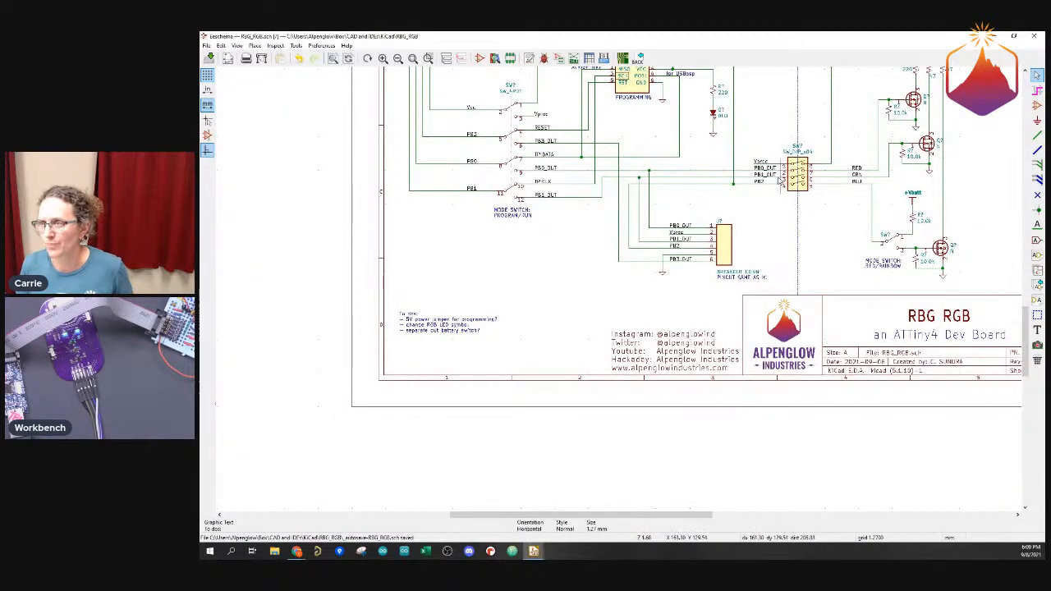
scroll(845, 161, "up", 3)
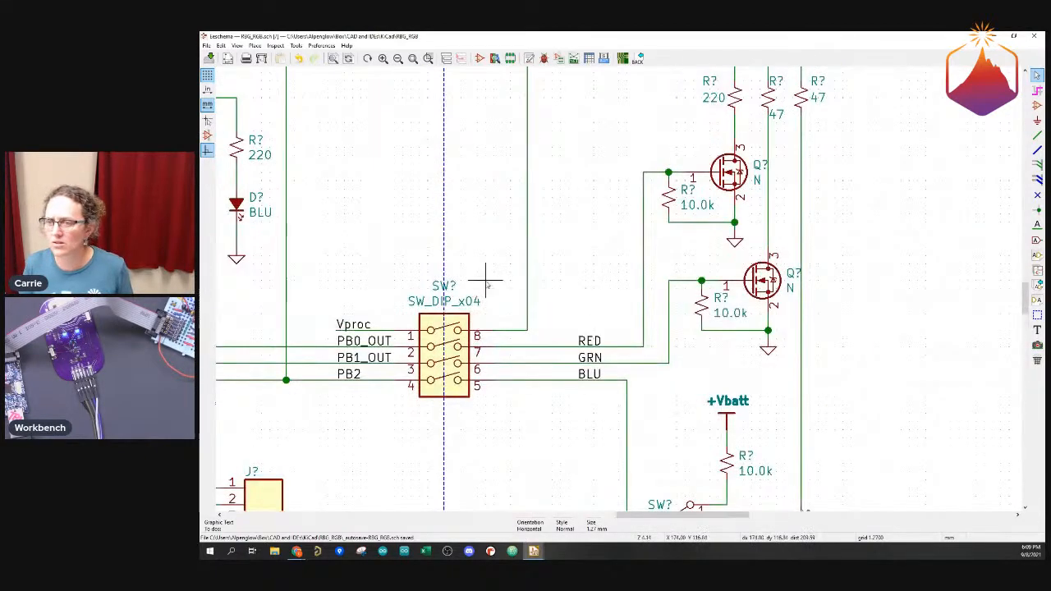
scroll(600, 242, "down", 1)
scroll(622, 300, "down", 2)
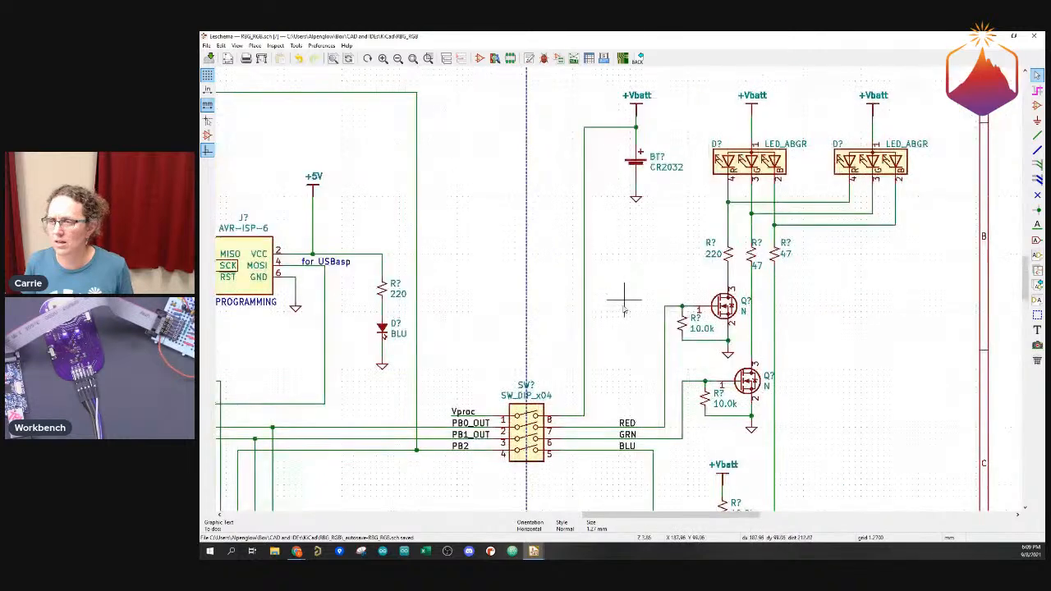
scroll(629, 282, "up", 2)
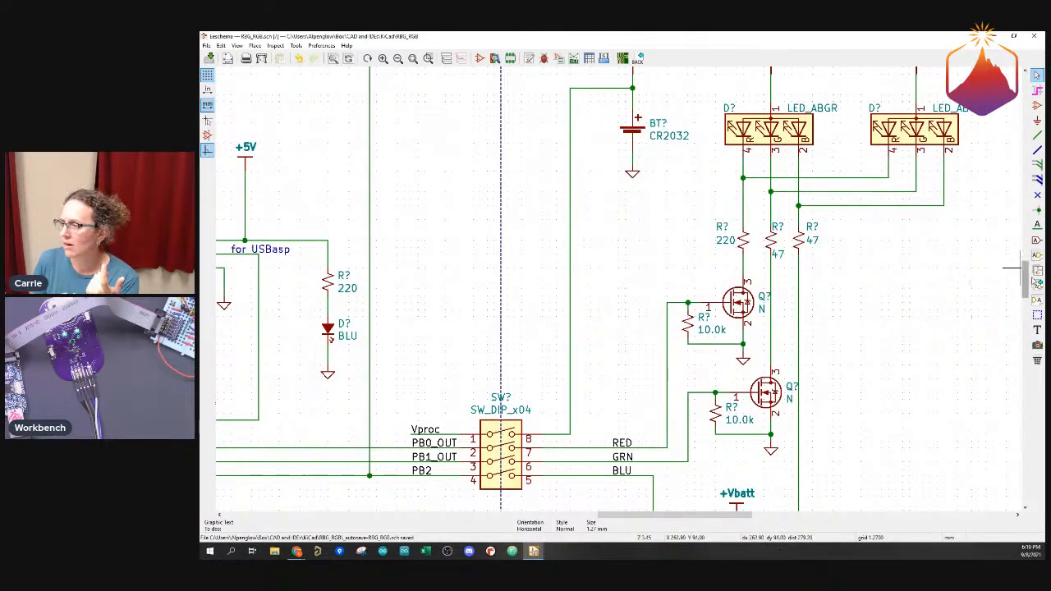
left_click_drag(1026, 280, 1028, 289)
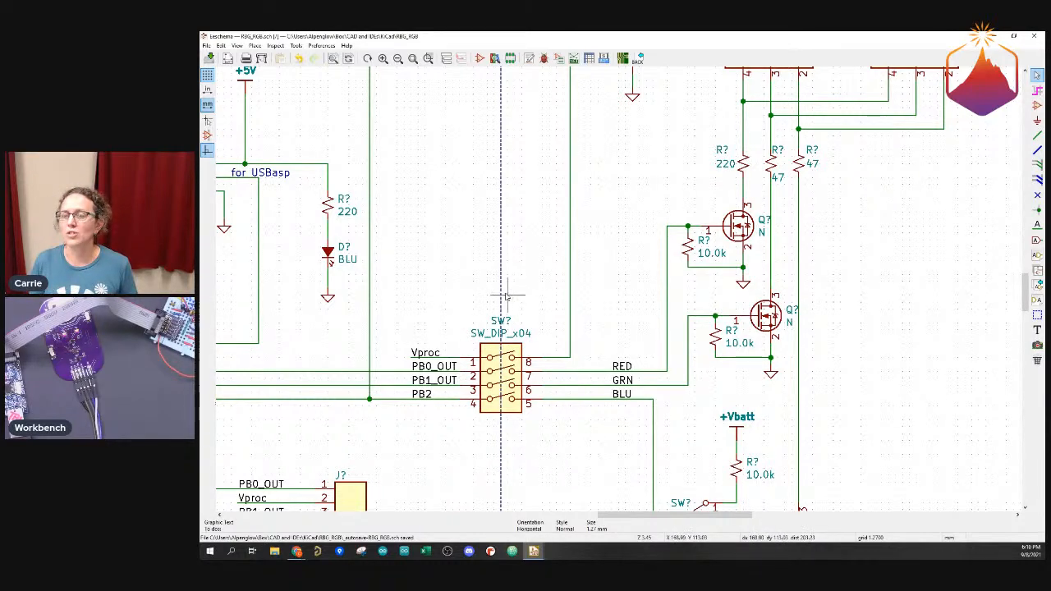
scroll(496, 306, "down", 1)
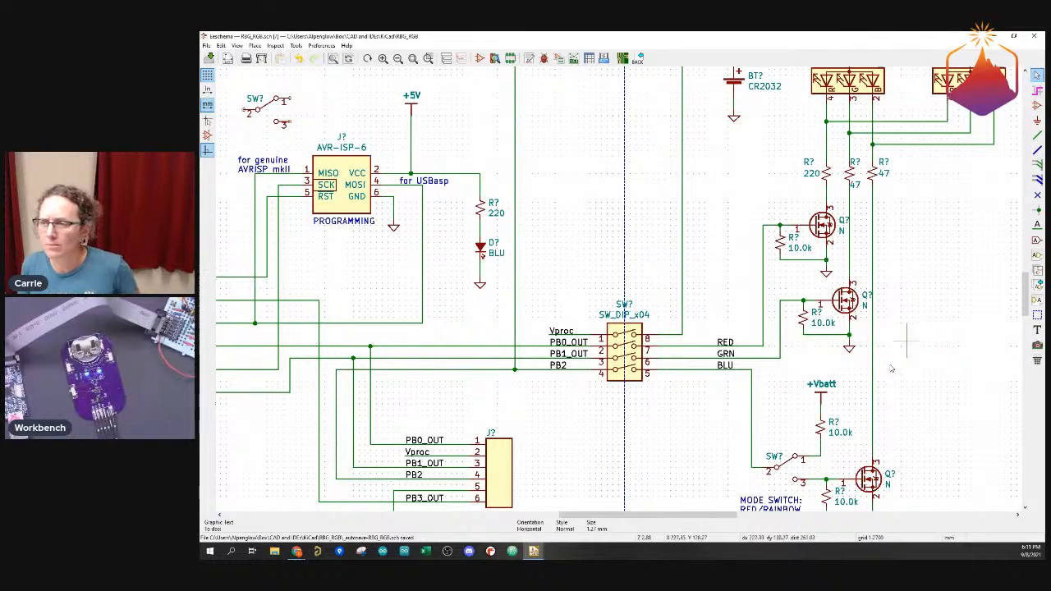
scroll(739, 212, "down", 1)
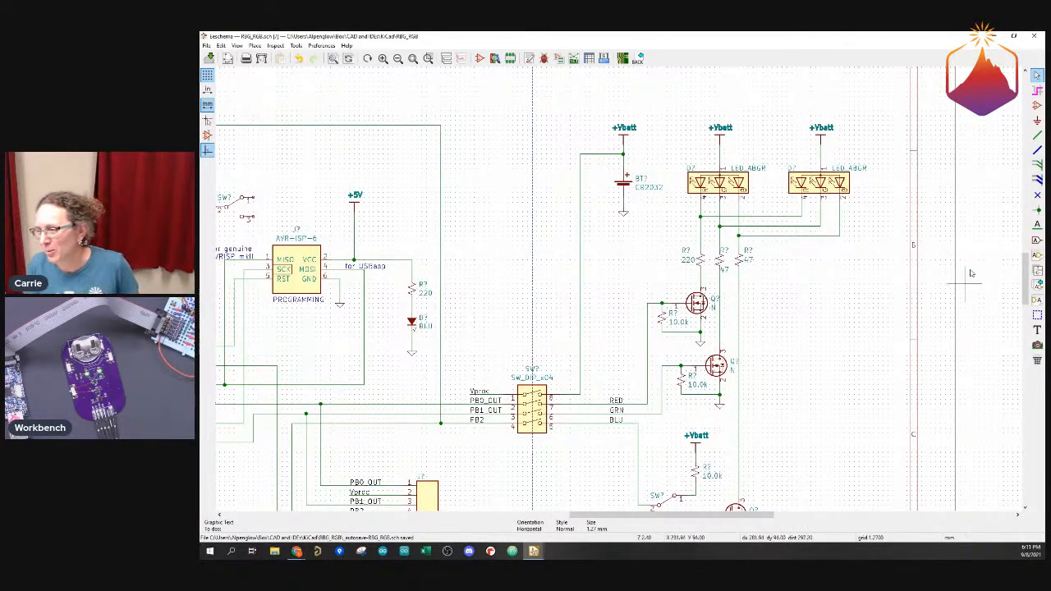
scroll(1025, 287, "down", 3)
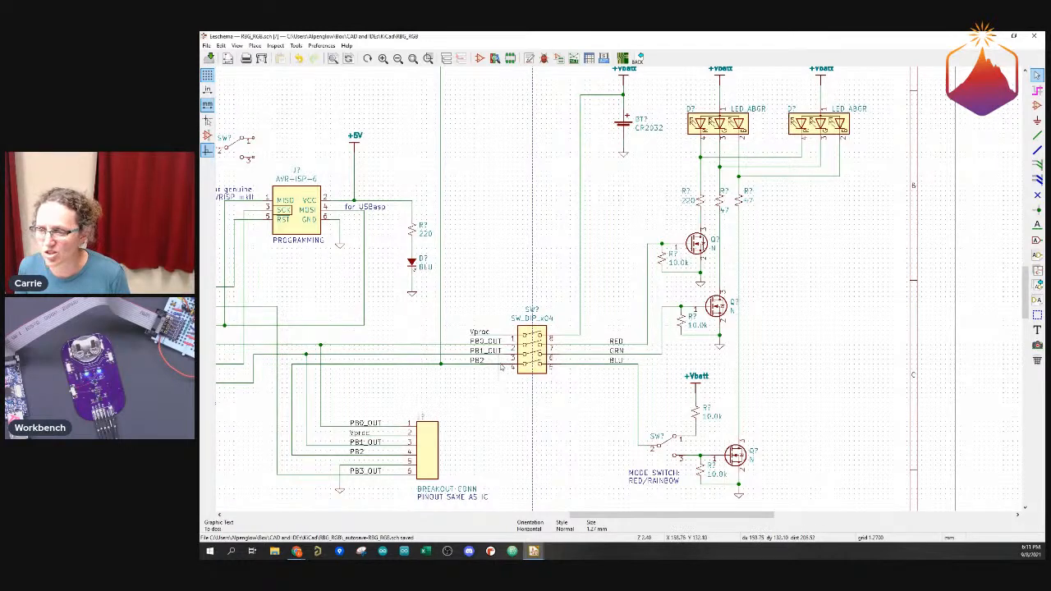
Start adding a symbol, filter the libraries for "sw" and look through the DIP and push-button switch entries
left_click(249, 45)
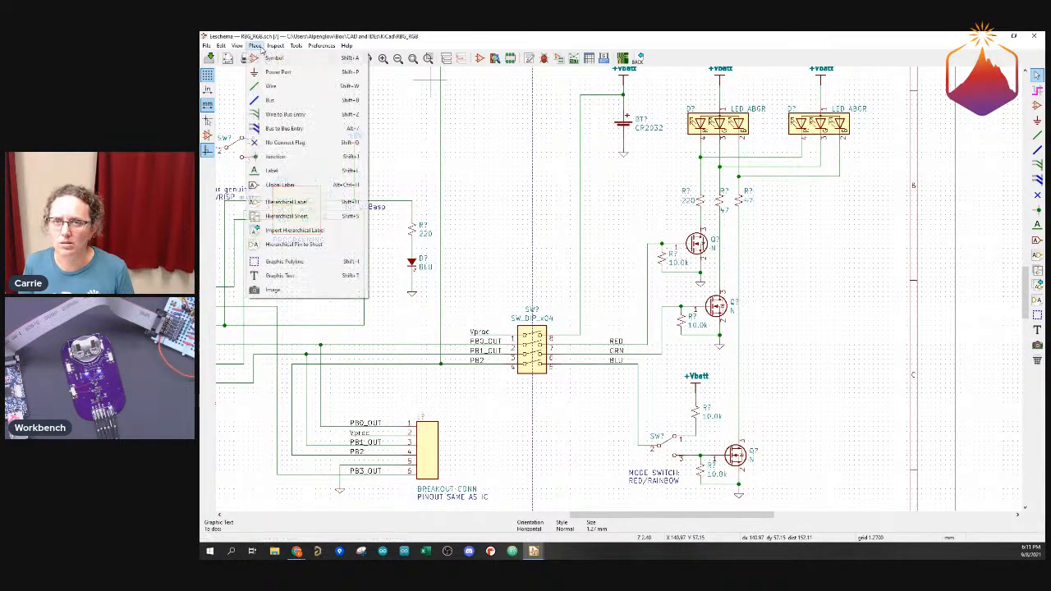
left_click(271, 56)
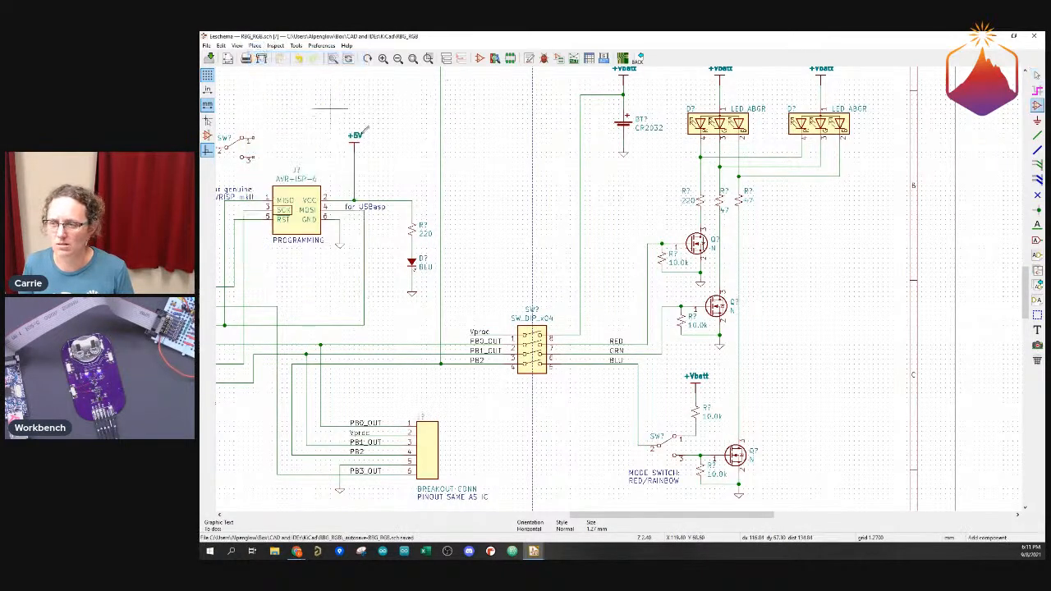
left_click(490, 256)
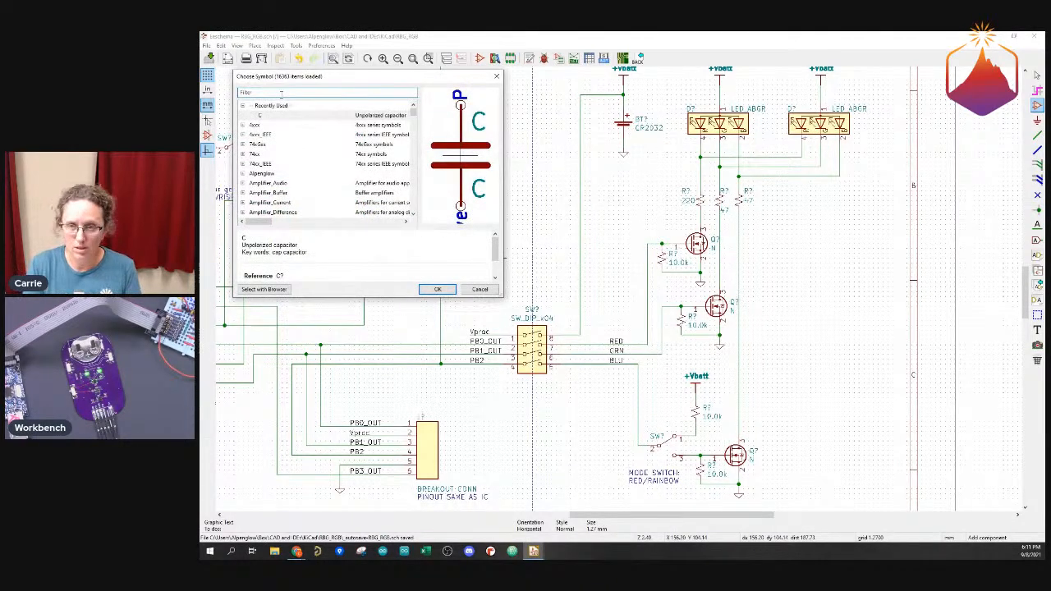
type("sw")
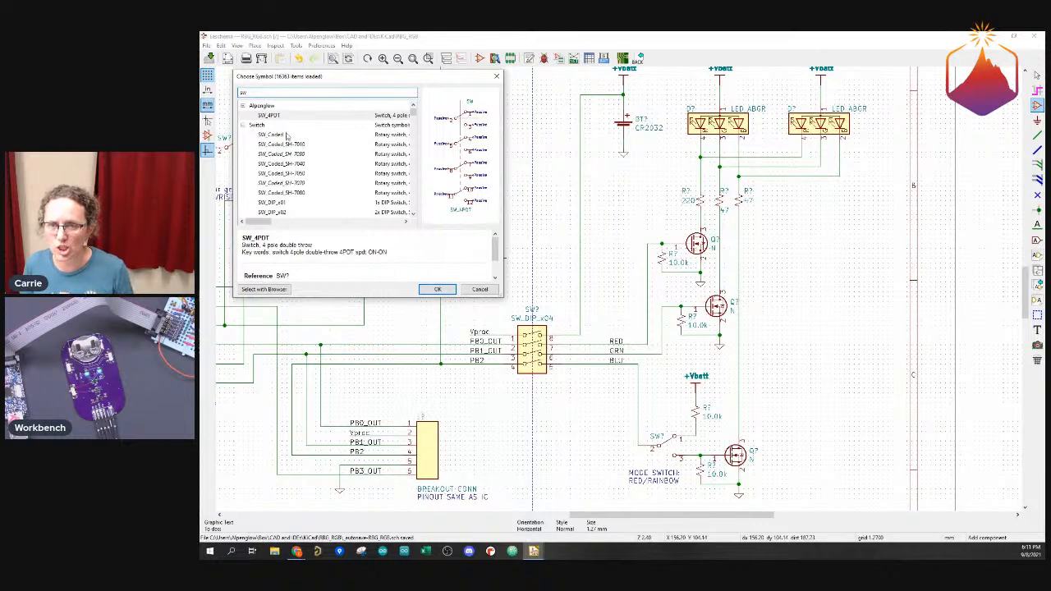
left_click(412, 218)
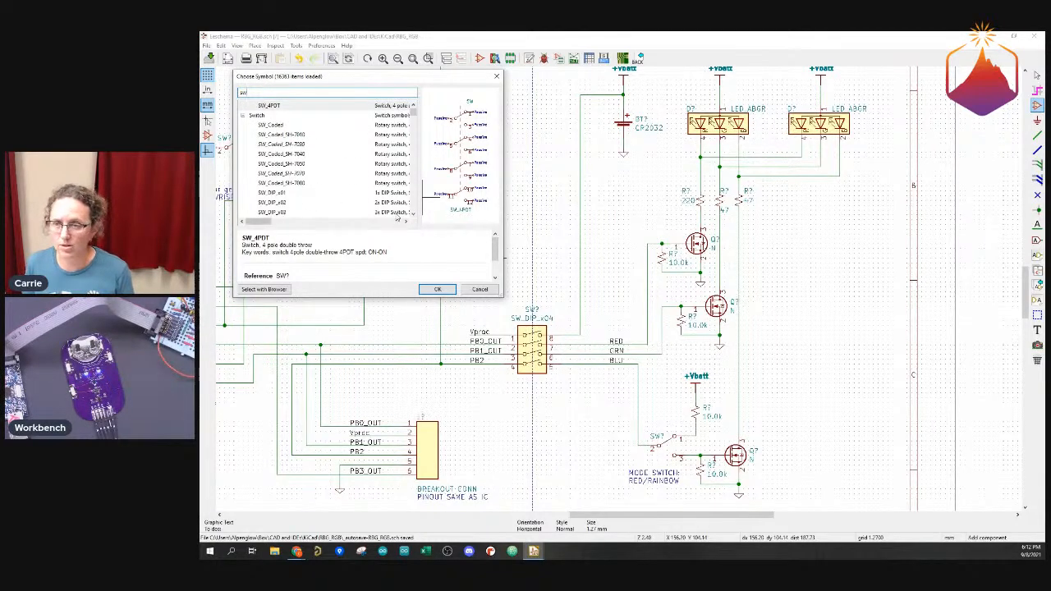
left_click(413, 214)
left_click(413, 214)
left_click(413, 214)
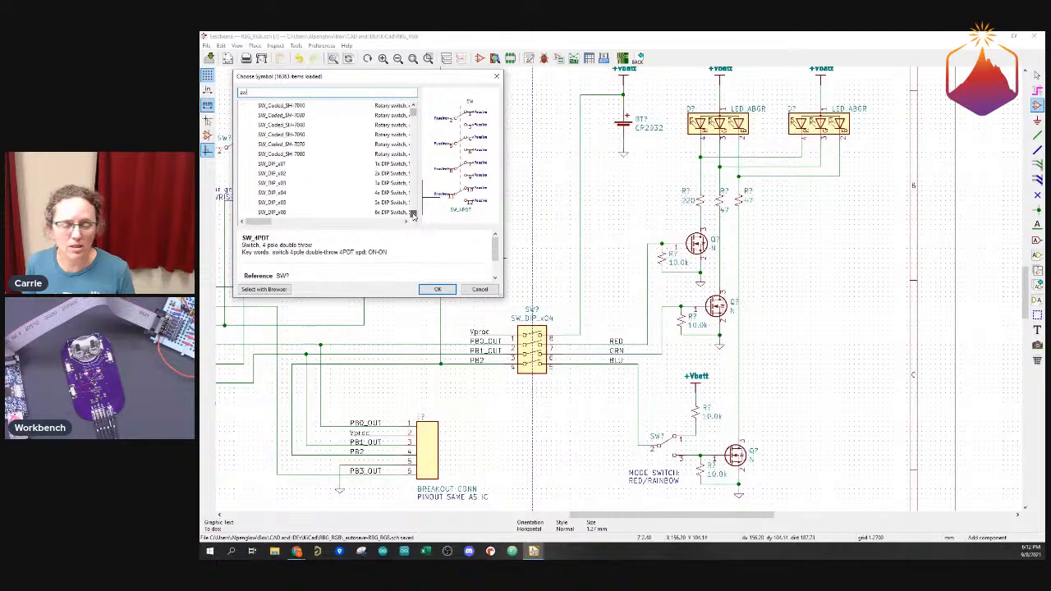
left_click(413, 214)
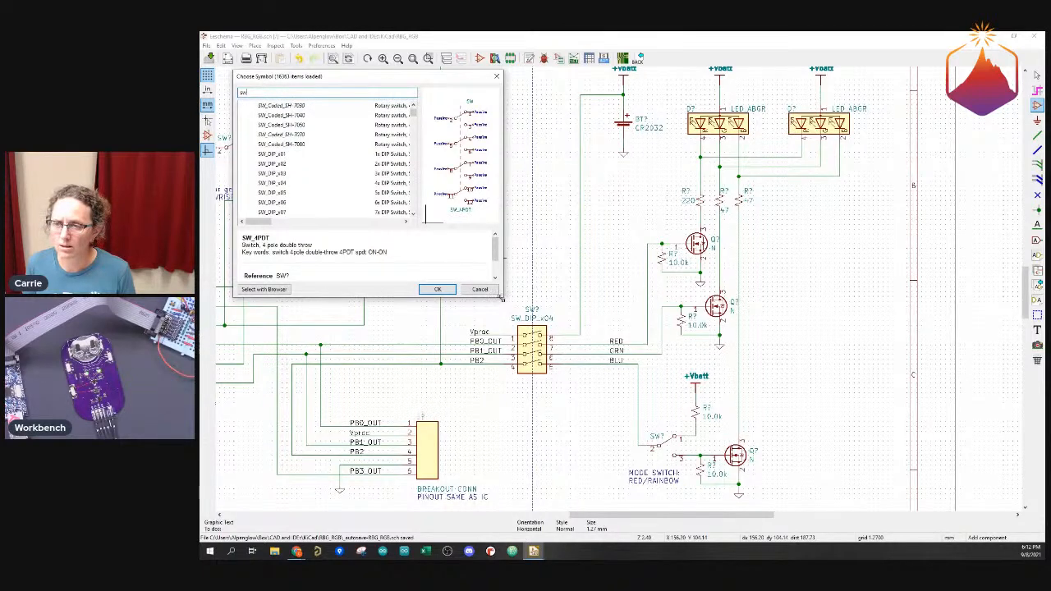
left_click_drag(501, 301, 518, 318)
left_click_drag(426, 114, 426, 117)
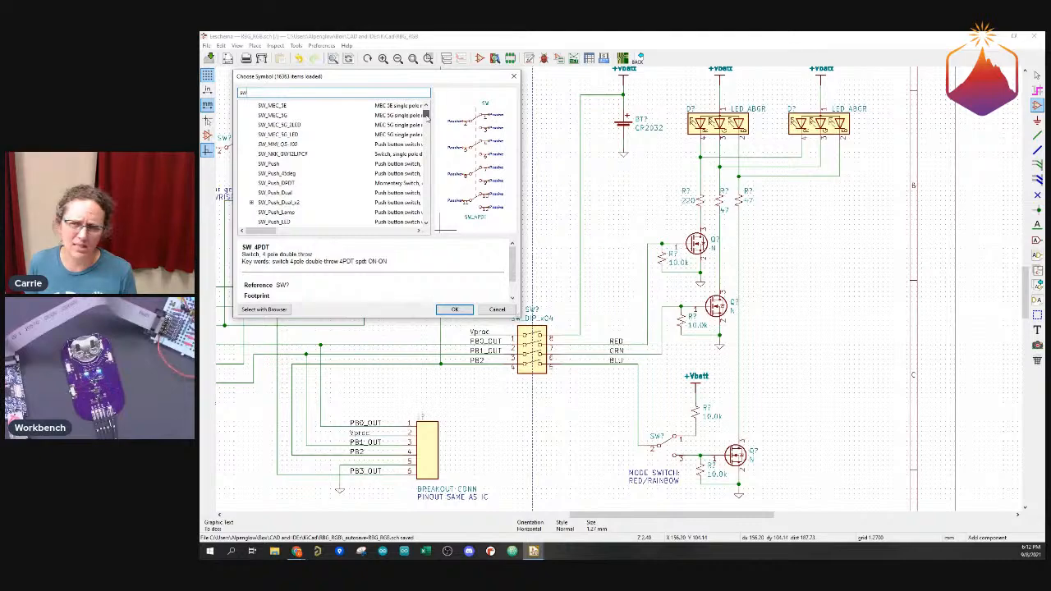
left_click_drag(426, 114, 426, 109)
scroll(426, 109, "up", 3)
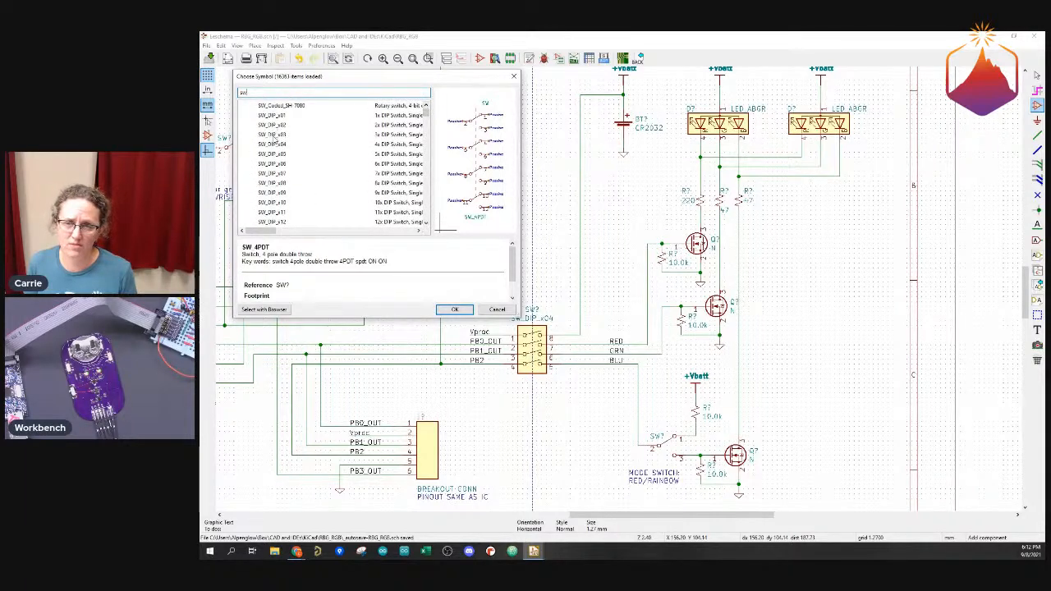
Place the Switch library's three-way SW_DIP_x03 symbol in the free space just above the SW_DIP_x04 switch
left_click(274, 137)
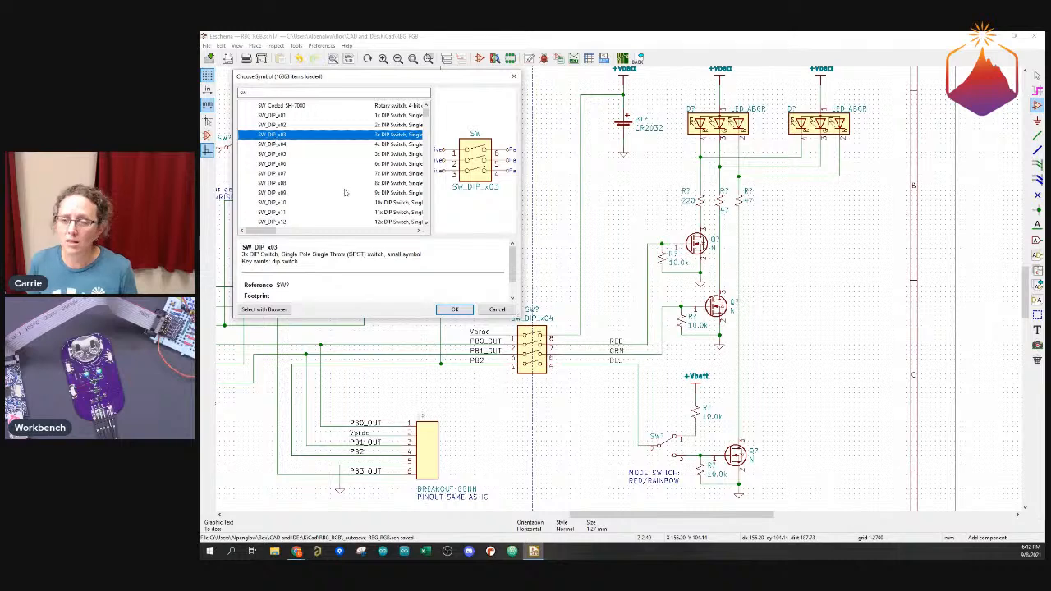
double_click(308, 140)
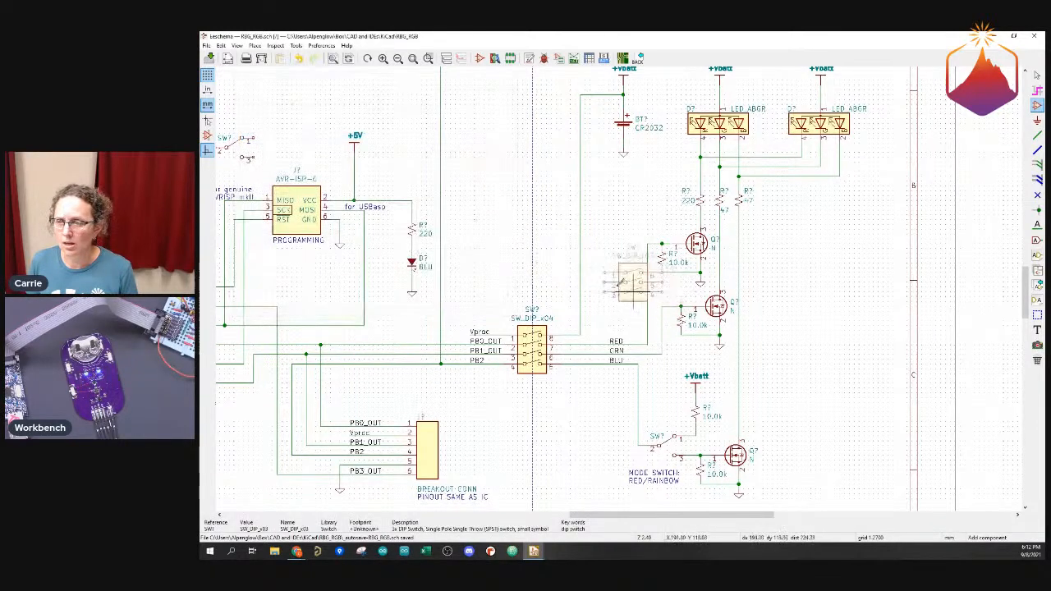
left_click(518, 264)
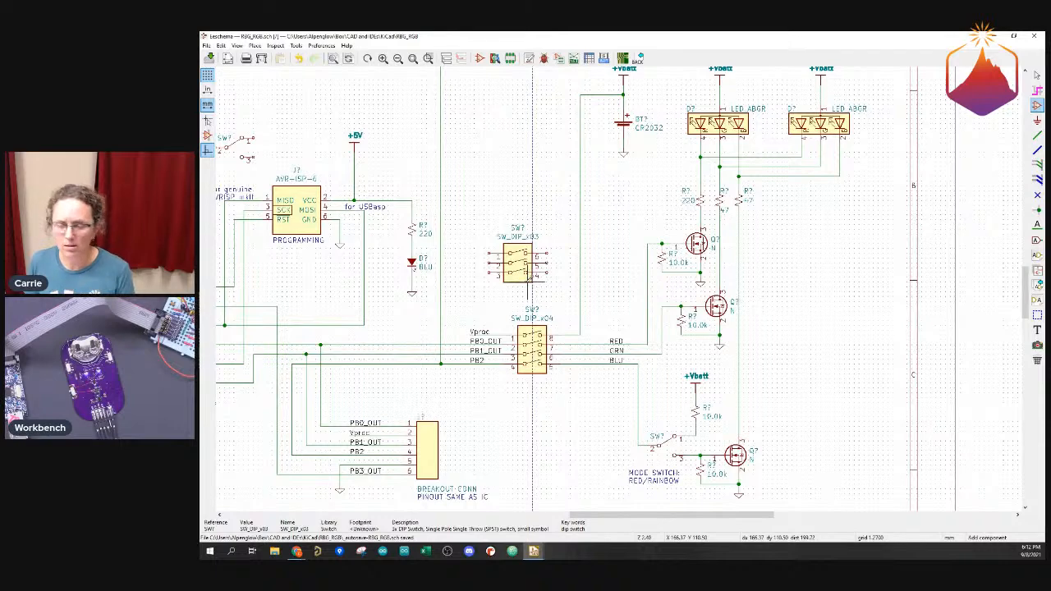
key("Escape")
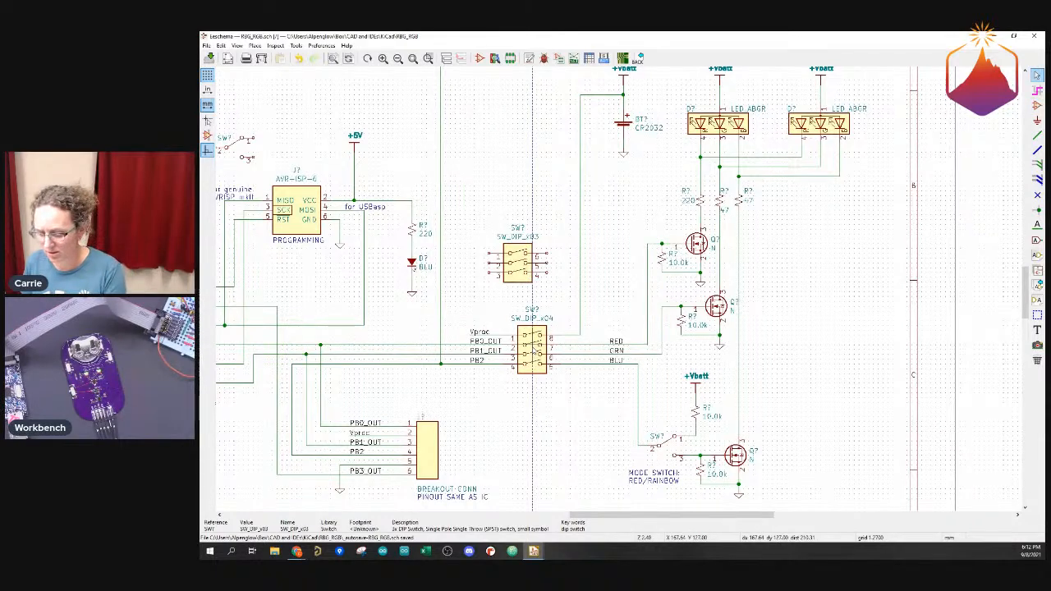
Delete the SW_DIP_x04 switch and move SW_DIP_x03 into its place, joining PB0_OUT, PB1_OUT and PB2 to RED, GRN and BLU
left_click(533, 348)
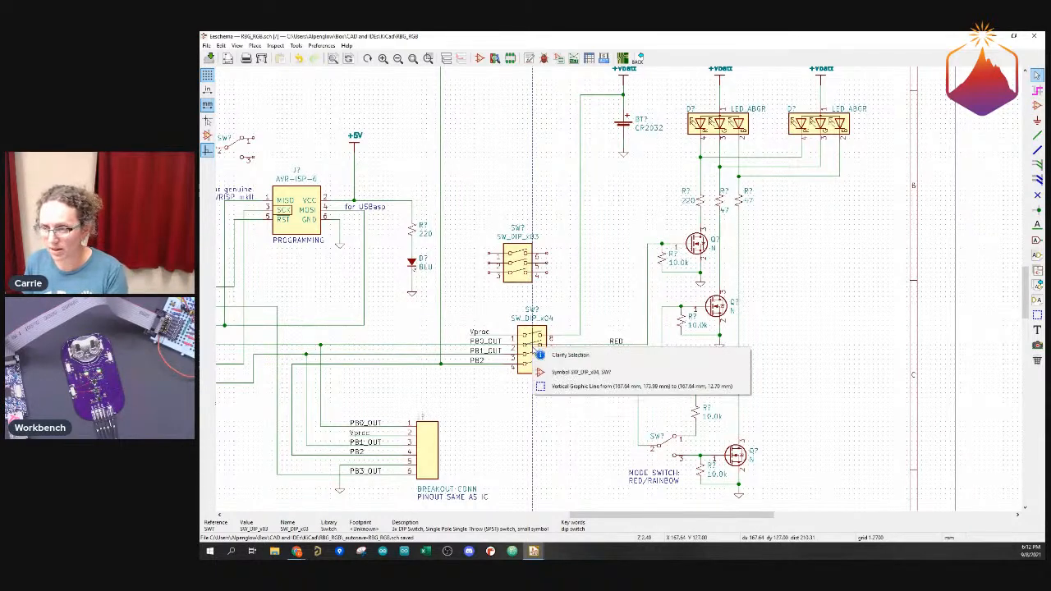
left_click(547, 377)
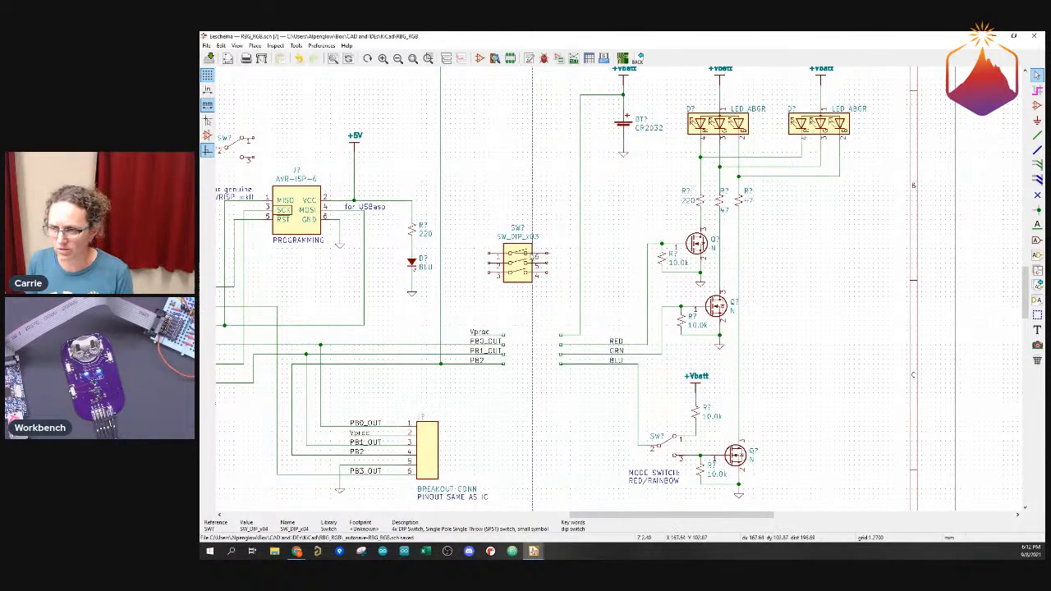
key("m")
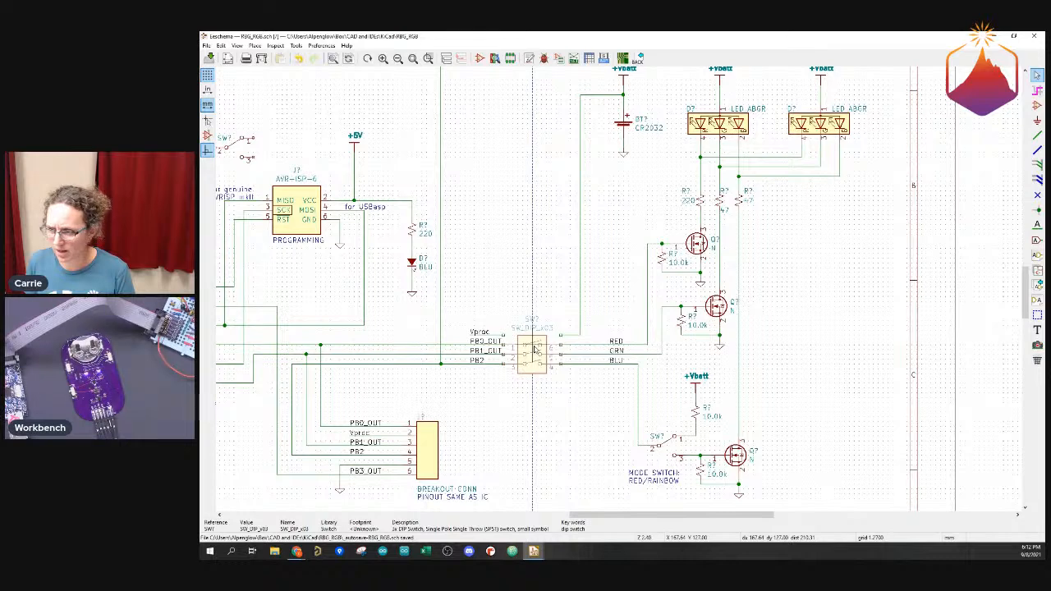
left_click(535, 349)
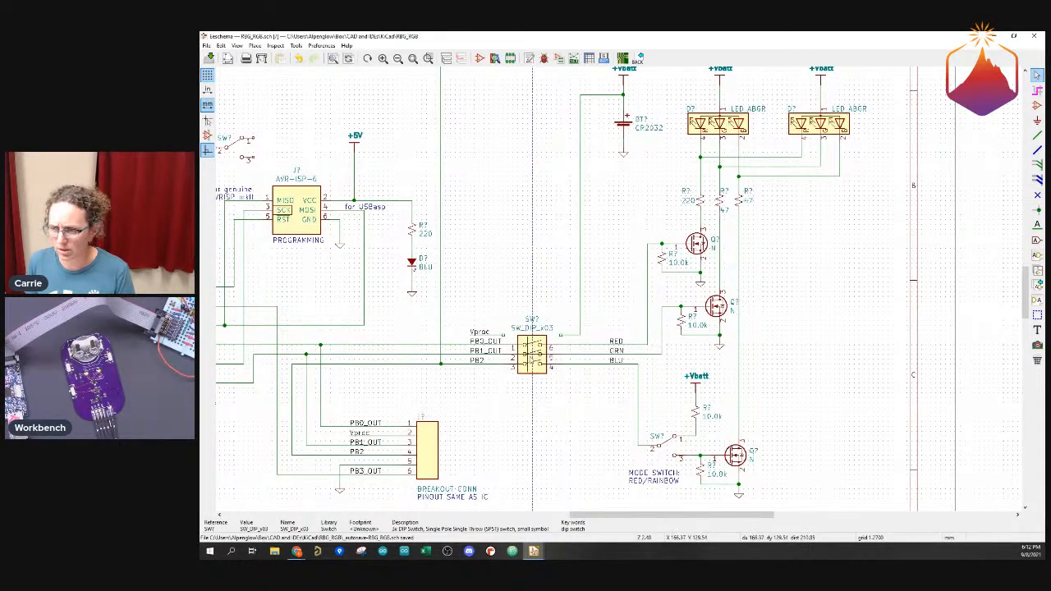
Move the Vproc label with its wire, and the CR2032 battery wire's loose end, up into the free space above SW_DIP_x03
left_click(475, 336)
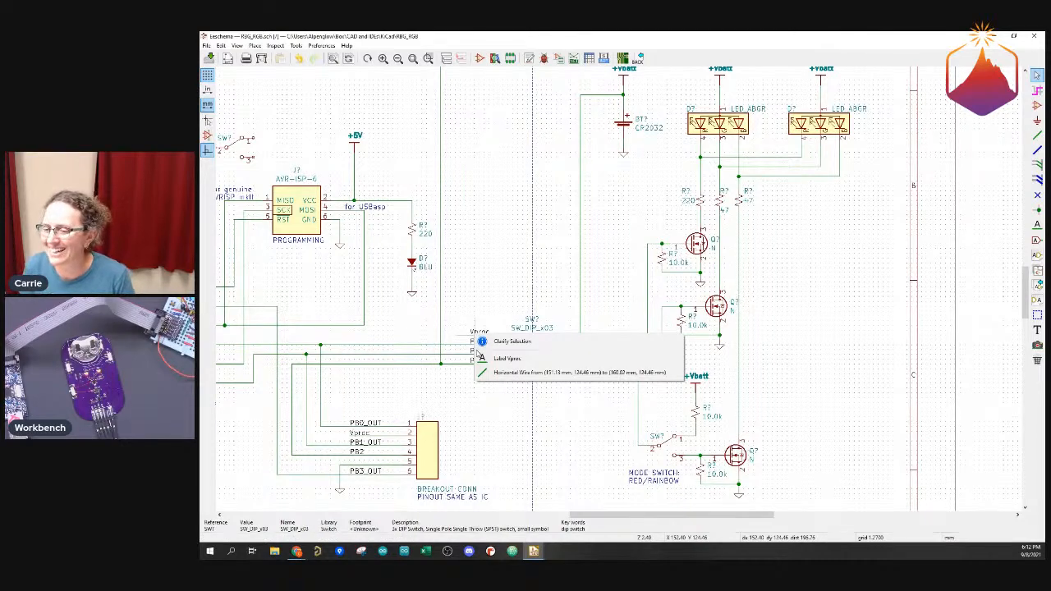
left_click(460, 309)
left_click_drag(460, 312, 499, 331)
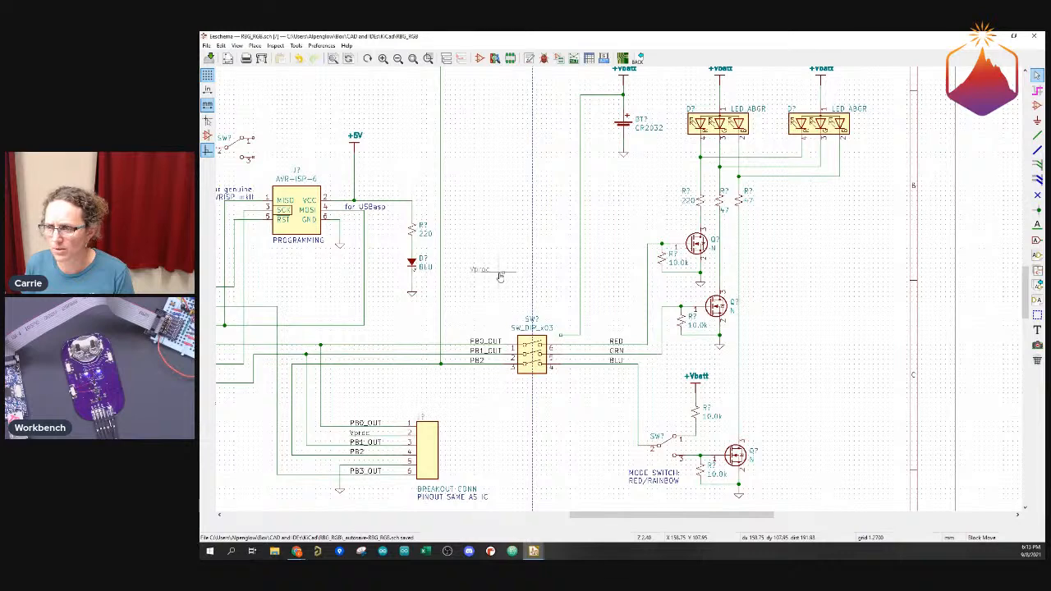
left_click(500, 277)
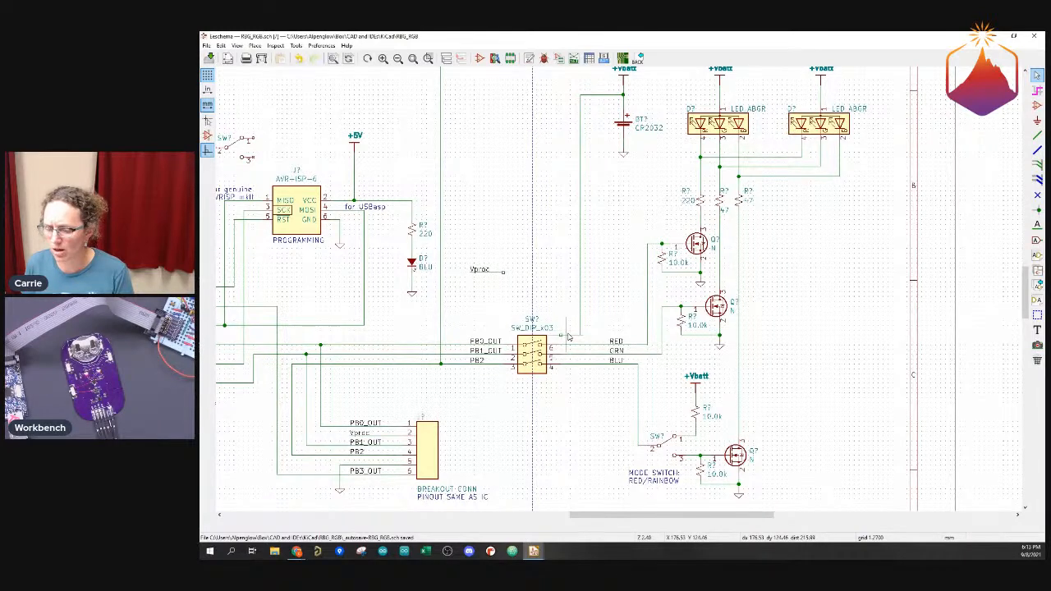
key("g")
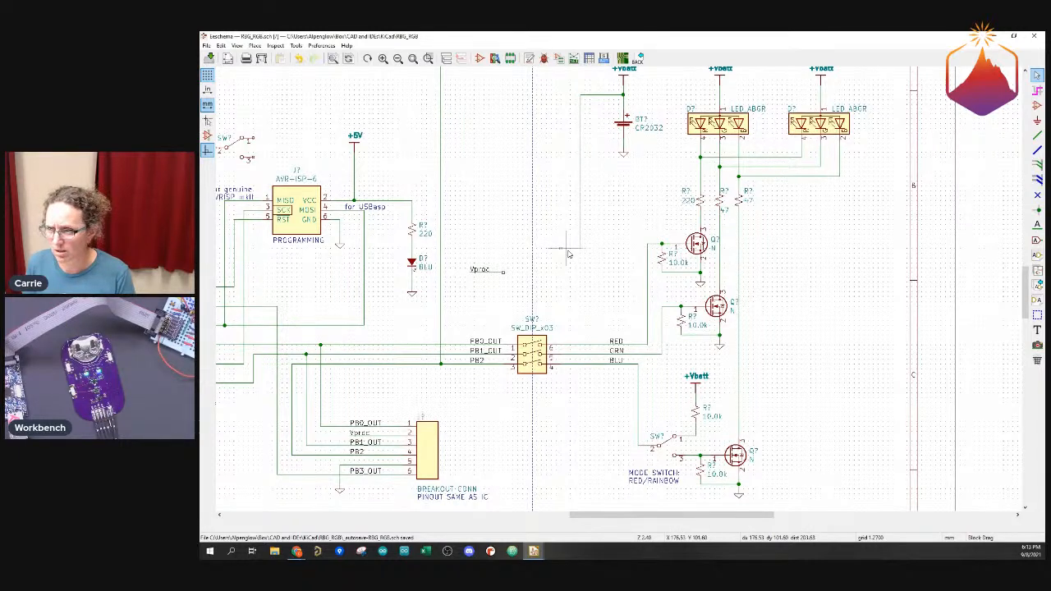
left_click(565, 249)
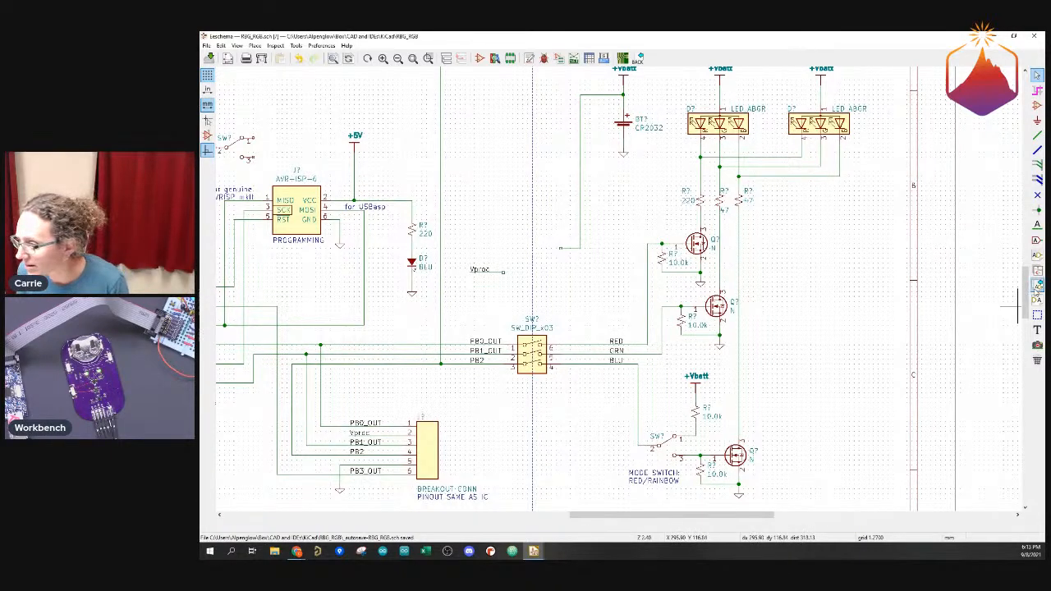
Copy the RED/RAINBOW mode switch's SW_SPDT symbol and place the copy at the end of the Vproc wire
scroll(1026, 299, "down", 3)
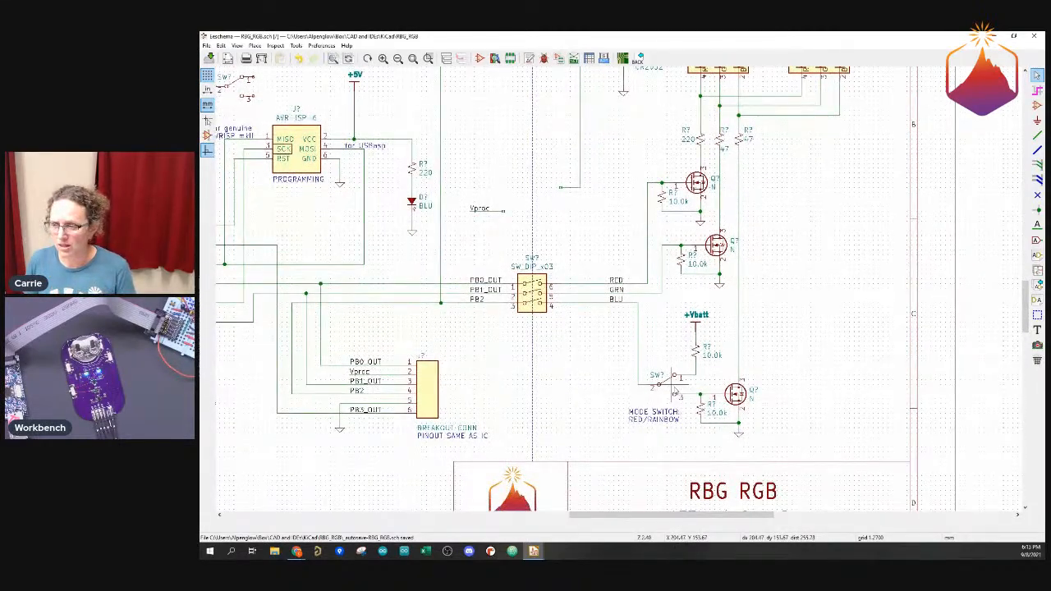
left_click(674, 386)
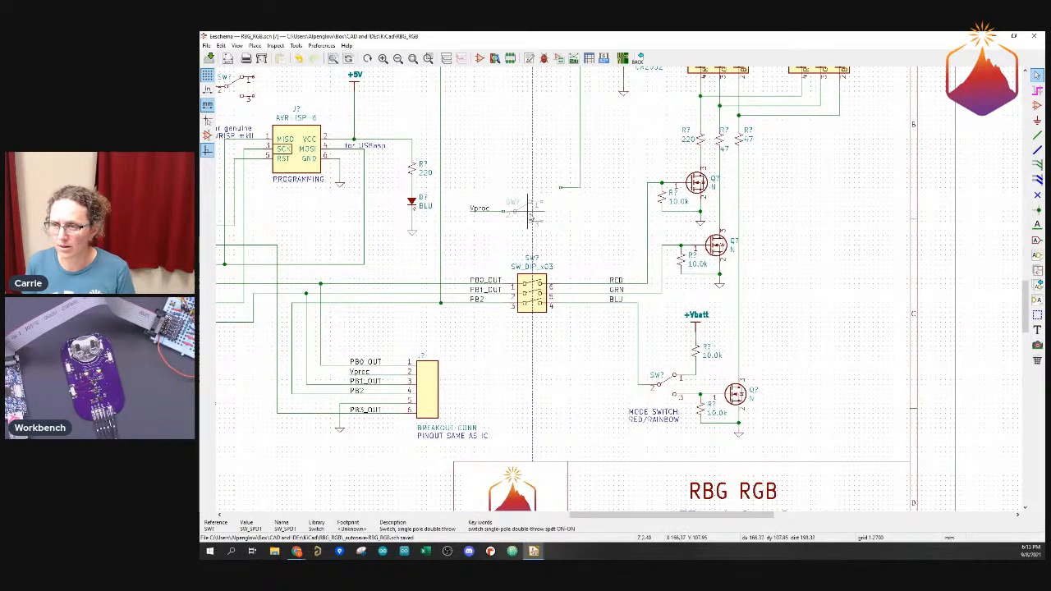
left_click(532, 212)
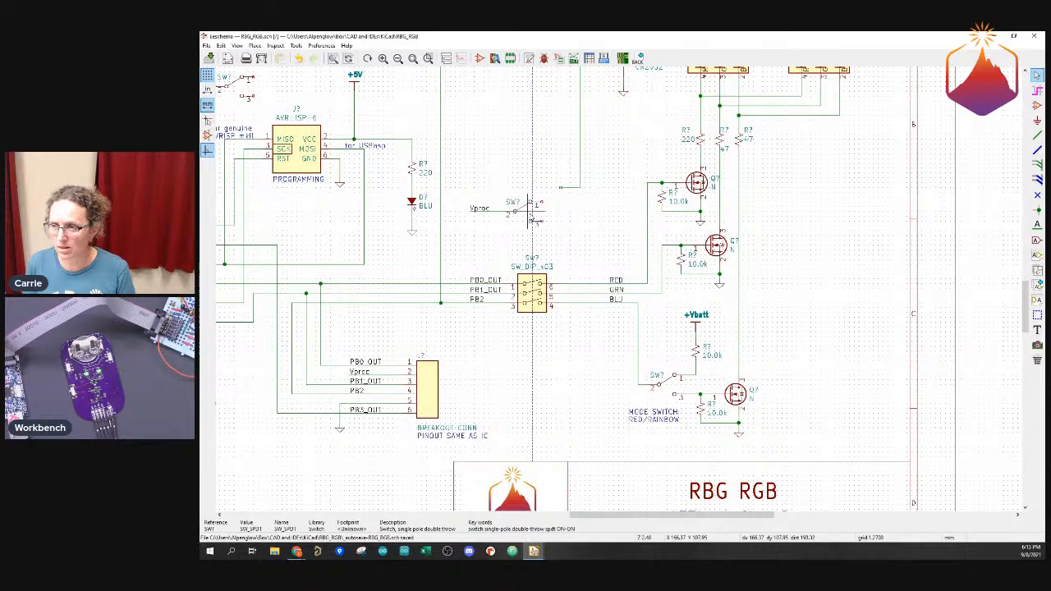
Connect the CR2032 battery wire to pin 3 of the new SW_SPDT and shift the switch slightly toward the battery wire
key("g")
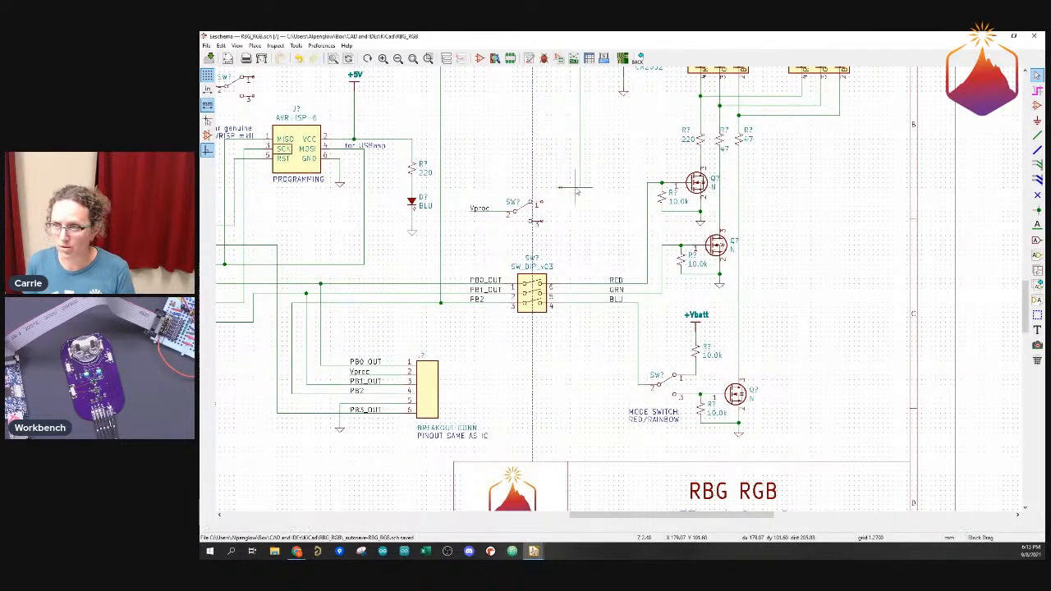
left_click(575, 205)
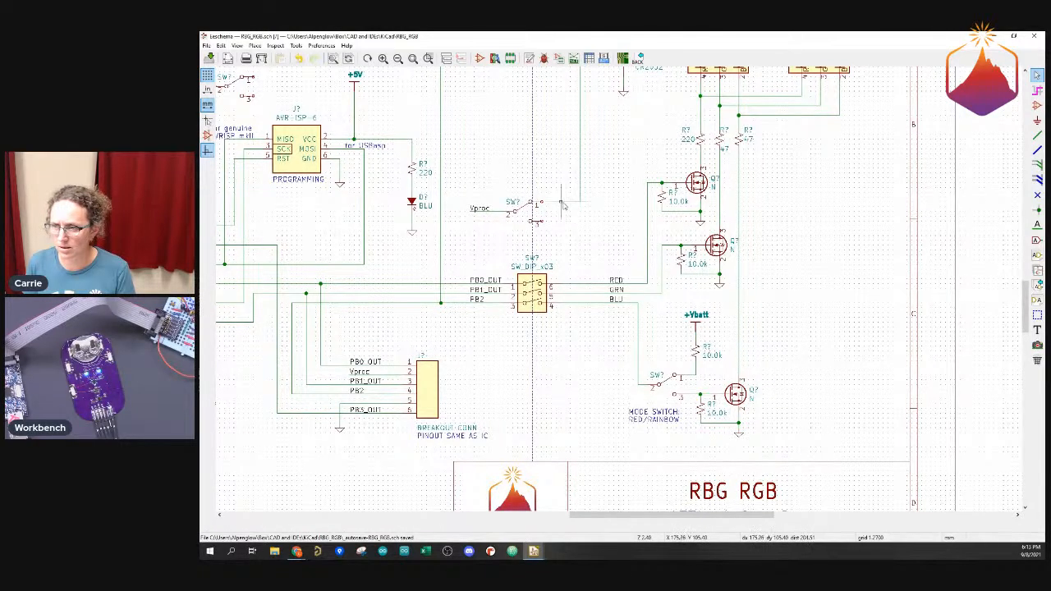
key("g")
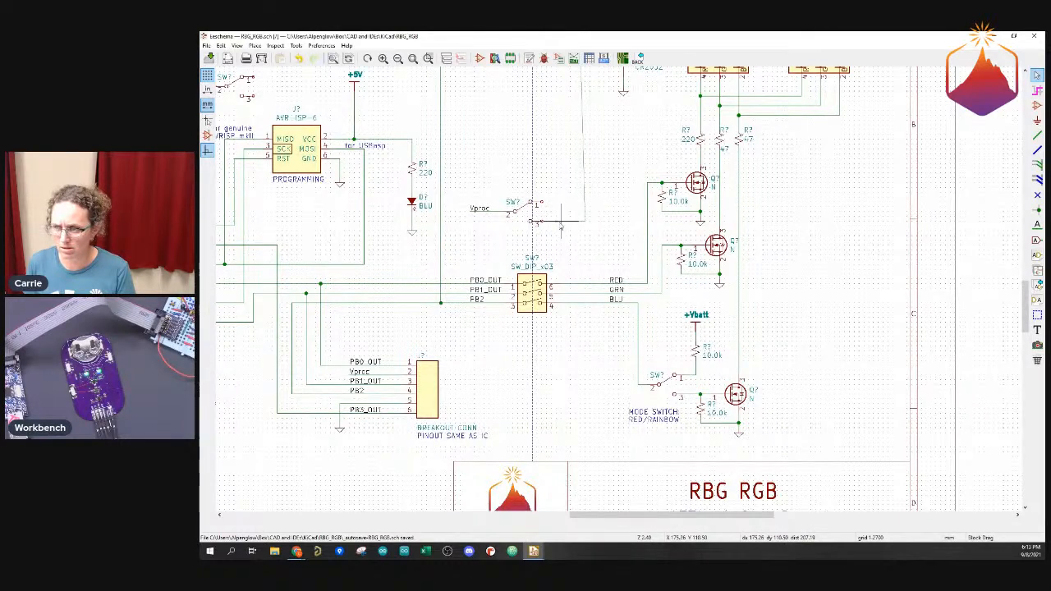
left_click(551, 226)
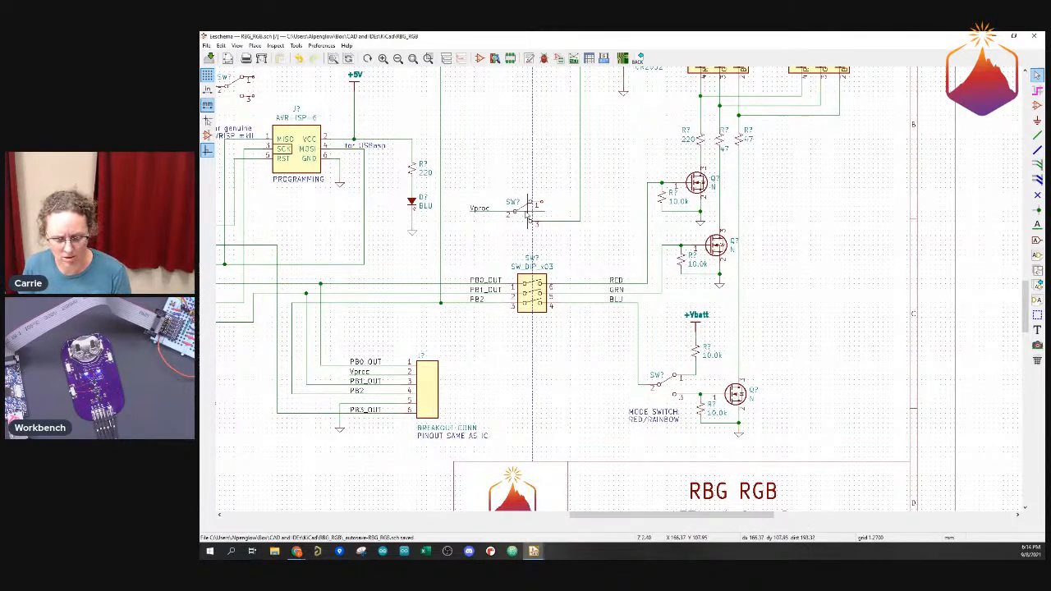
left_click(531, 215)
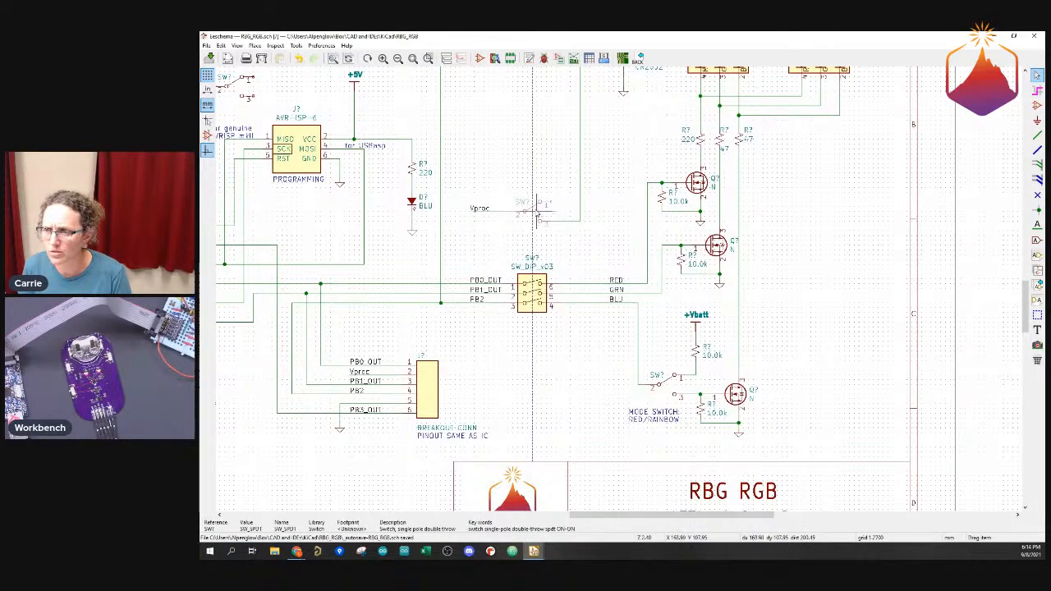
left_click(538, 215)
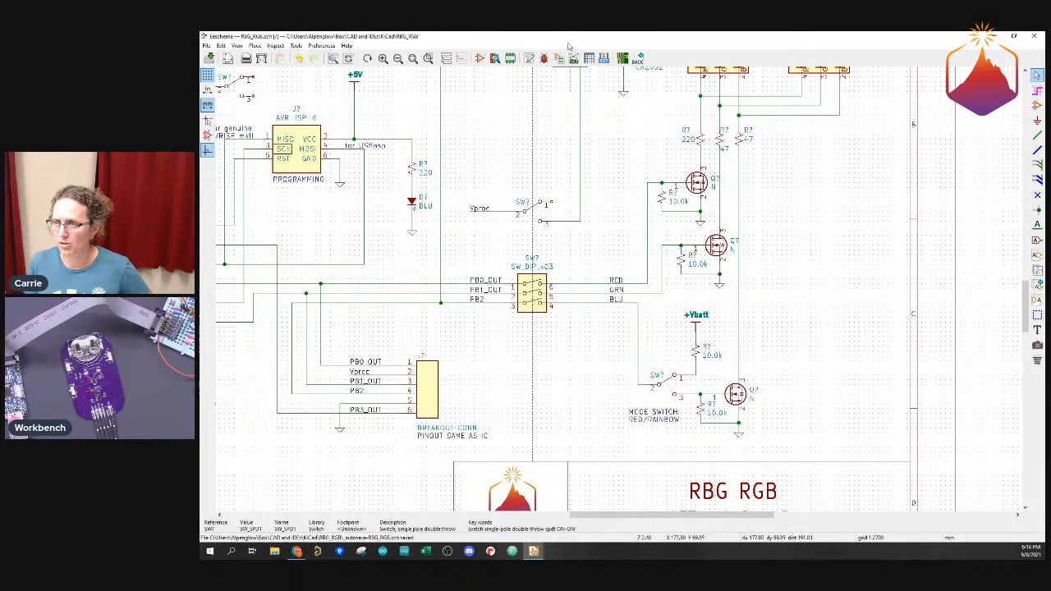
Examine the new battery switch and trace the Vproc net back to the SW_4PDT PROGRAM/RUN switch
scroll(1012, 316, "up", 5)
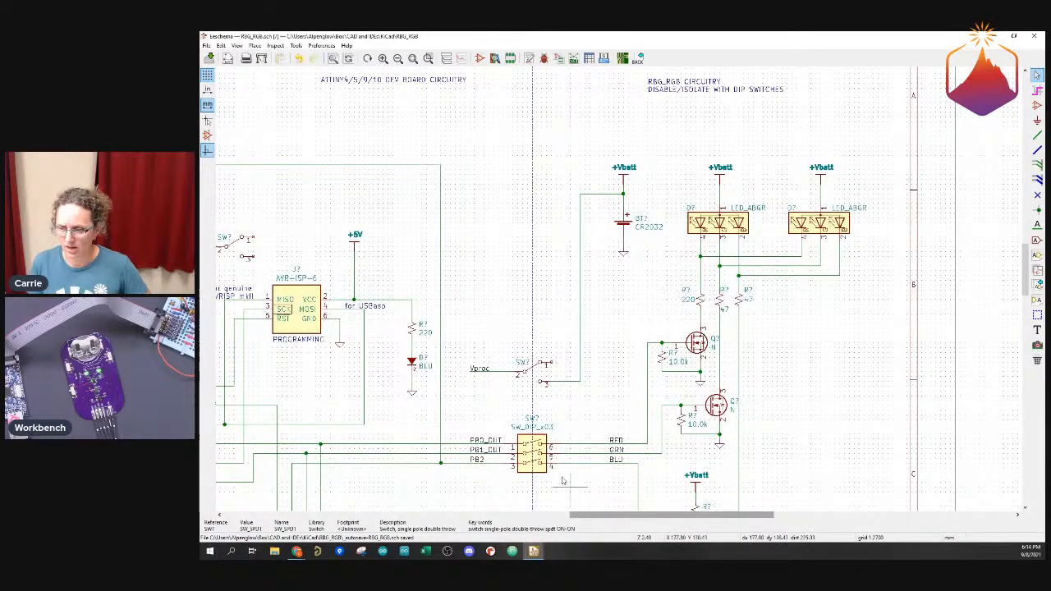
left_click_drag(603, 519, 543, 519)
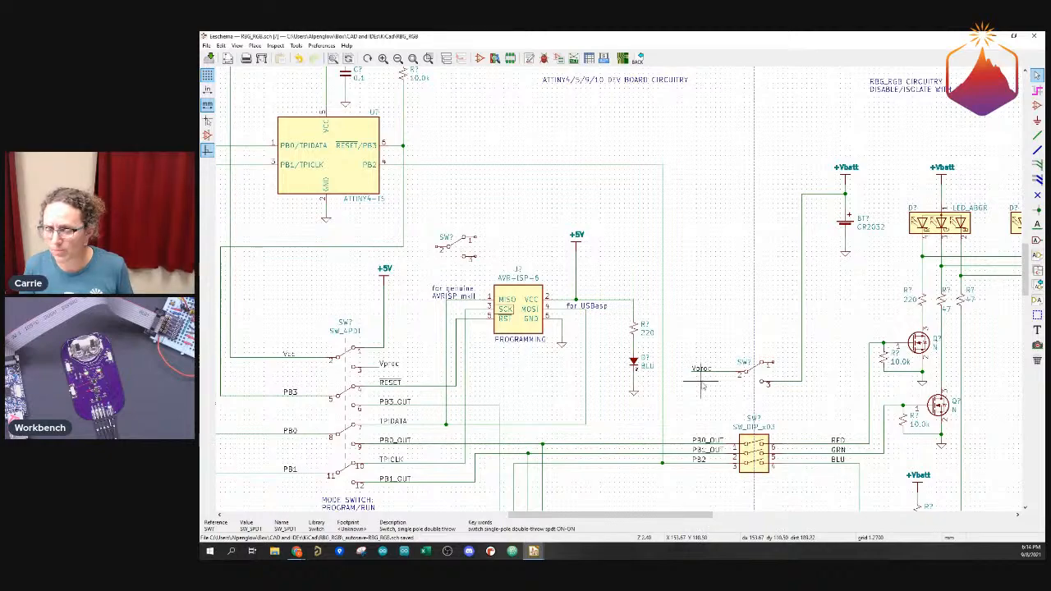
scroll(712, 403, "up", 4)
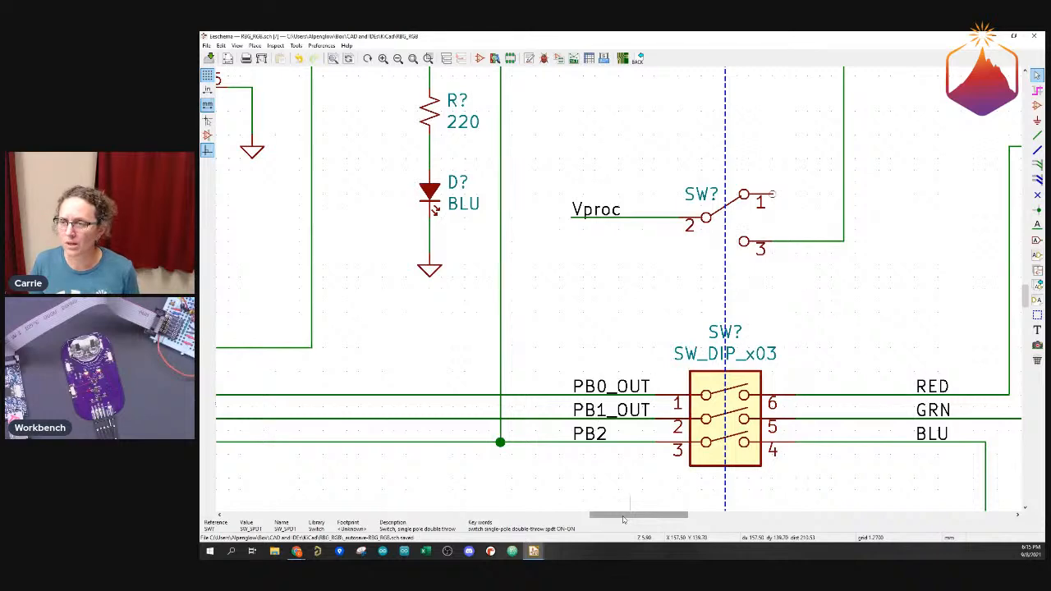
left_click_drag(623, 520, 554, 523)
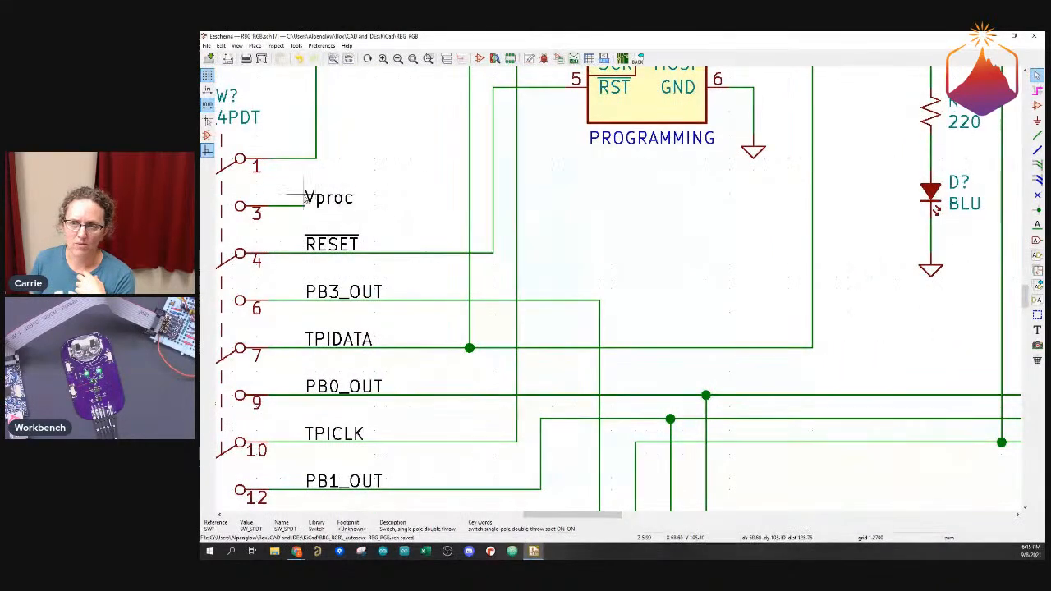
scroll(380, 232, "down", 1)
scroll(694, 298, "down", 1)
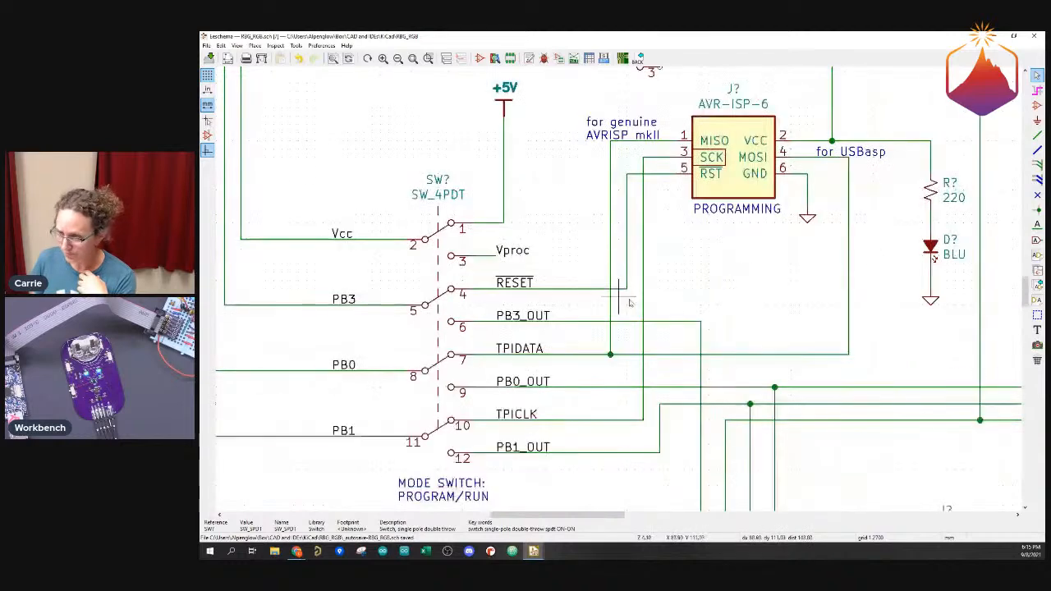
scroll(621, 298, "down", 1)
scroll(489, 246, "down", 1)
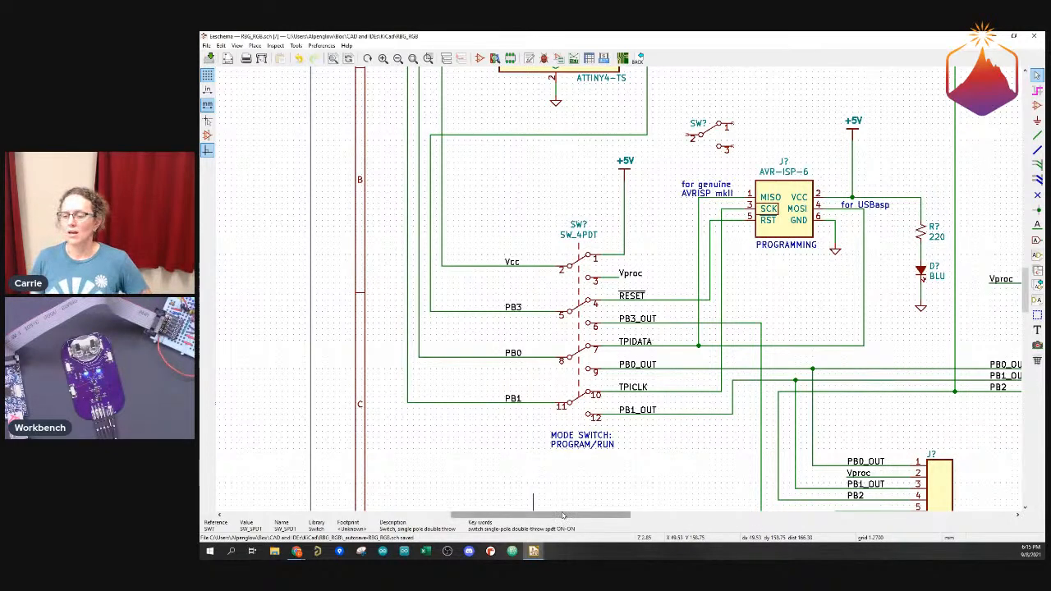
Delete the unconnected SW_SPDT switch above the AVR-ISP-6 programming connector
left_click_drag(565, 515, 633, 521)
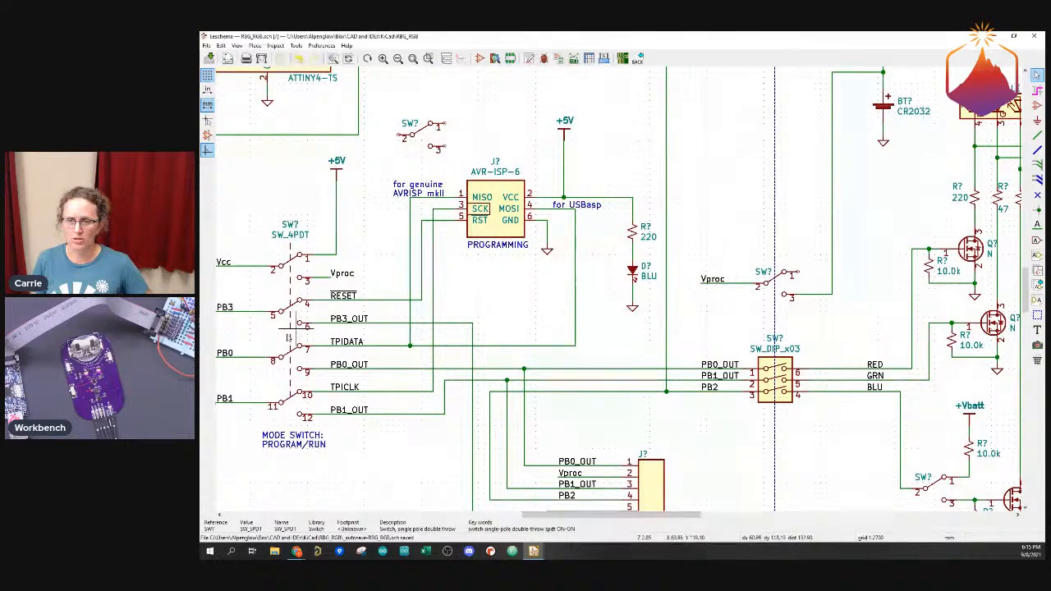
scroll(555, 343, "down", 1)
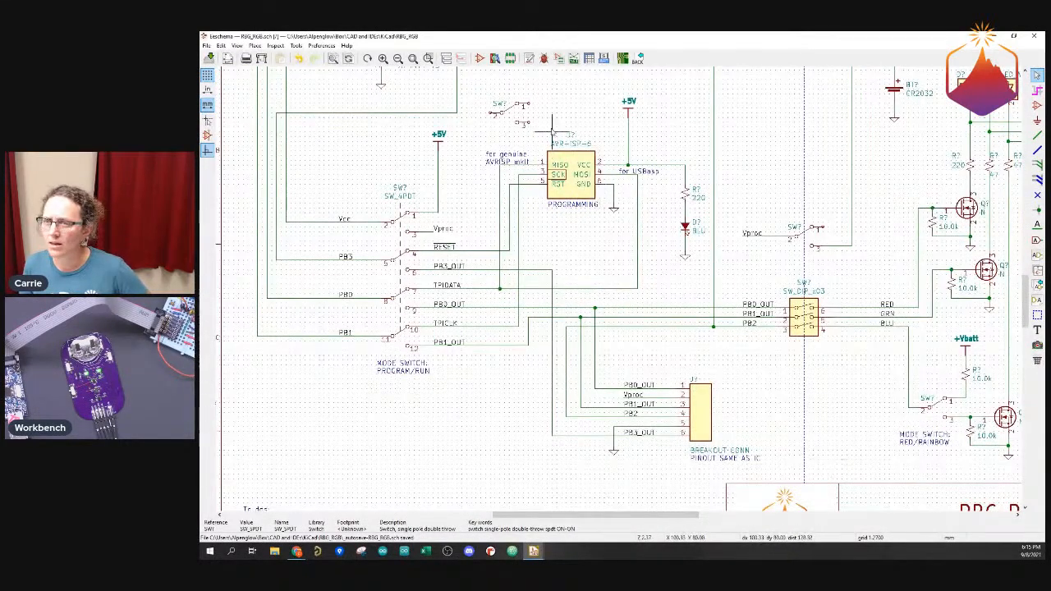
key("Delete")
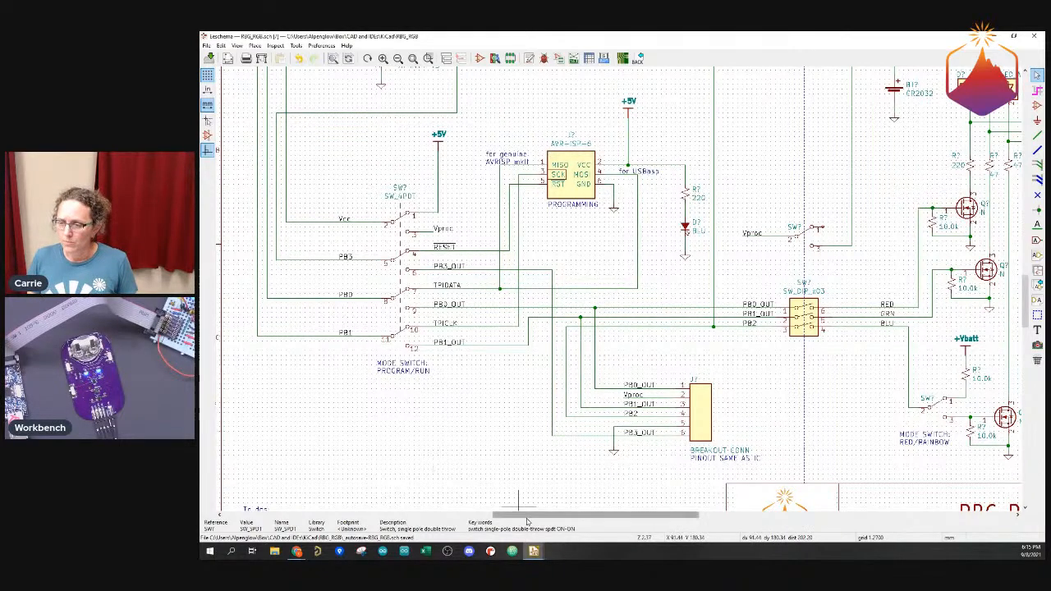
Examine how the SW_4PDT PROGRAM/RUN switch connects Vcc to +5V or Vproc, alongside the programming connector wiring
left_click_drag(528, 521, 487, 521)
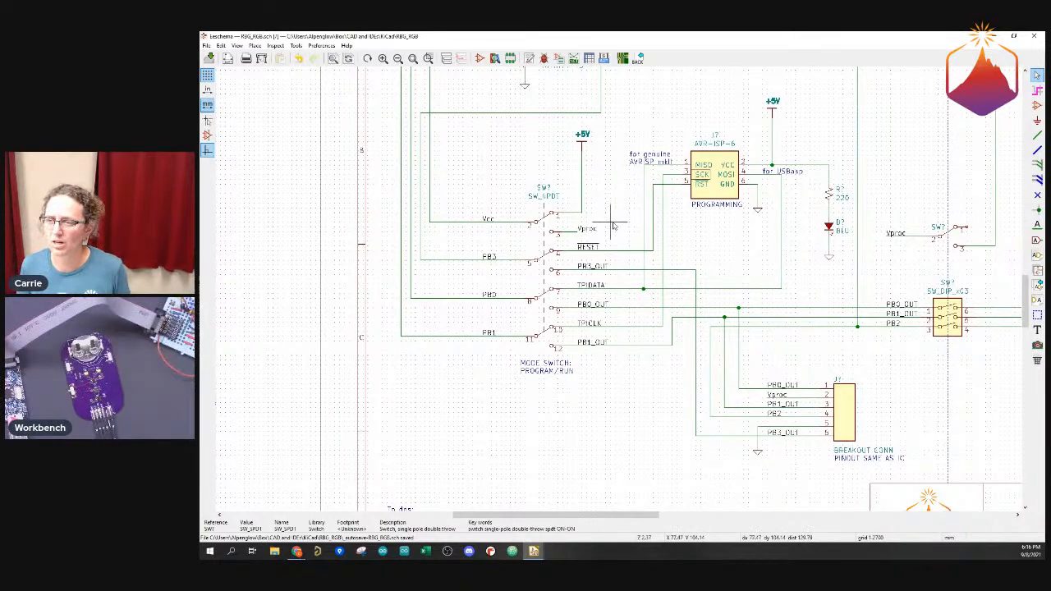
scroll(612, 223, "up", 1)
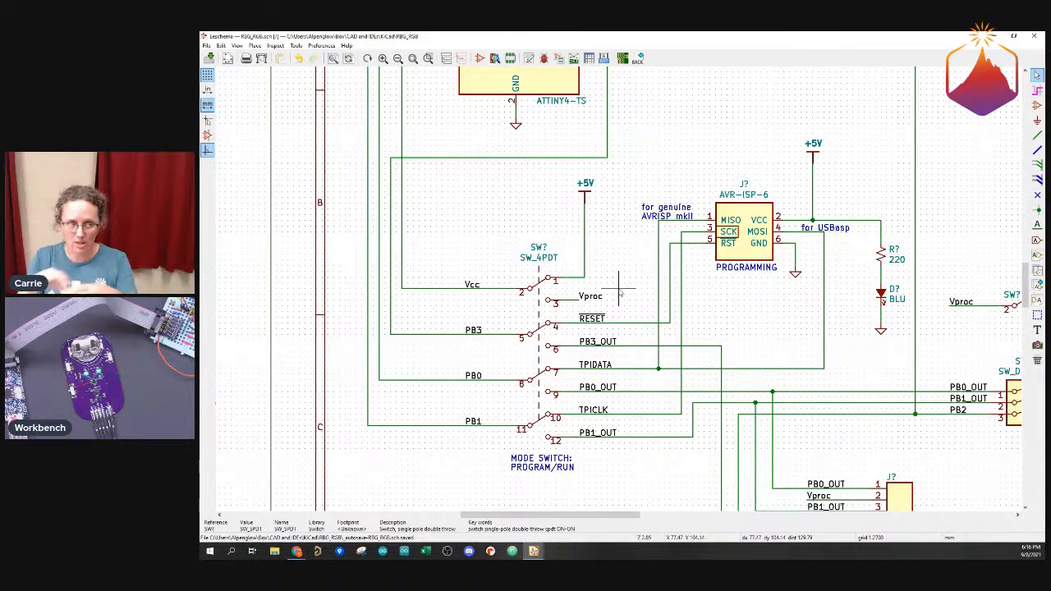
scroll(618, 288, "up", 1)
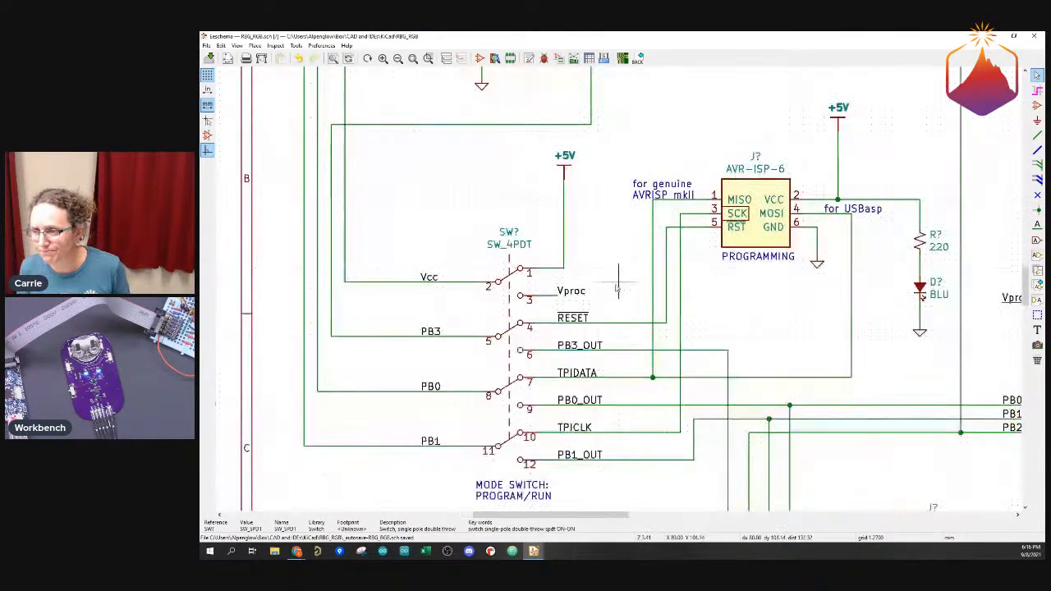
scroll(618, 288, "up", 4)
scroll(618, 288, "down", 5)
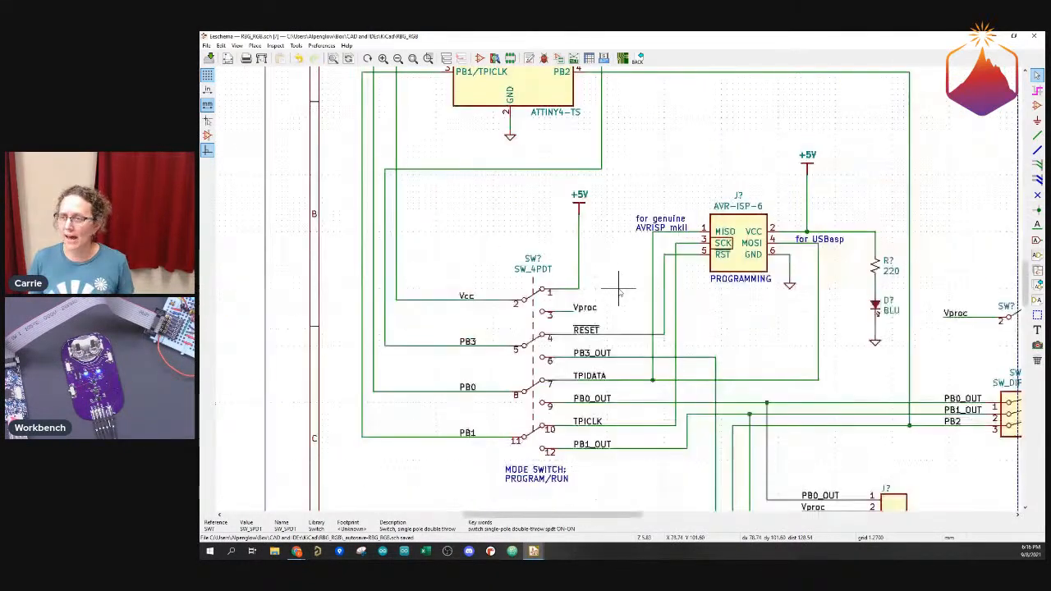
scroll(618, 288, "up", 1)
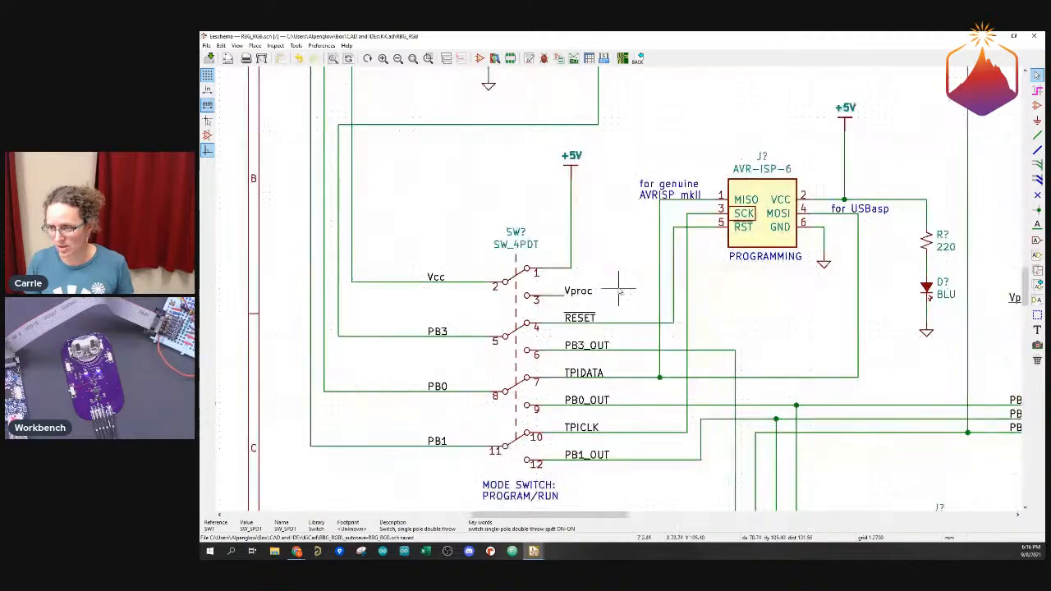
scroll(618, 288, "up", 1)
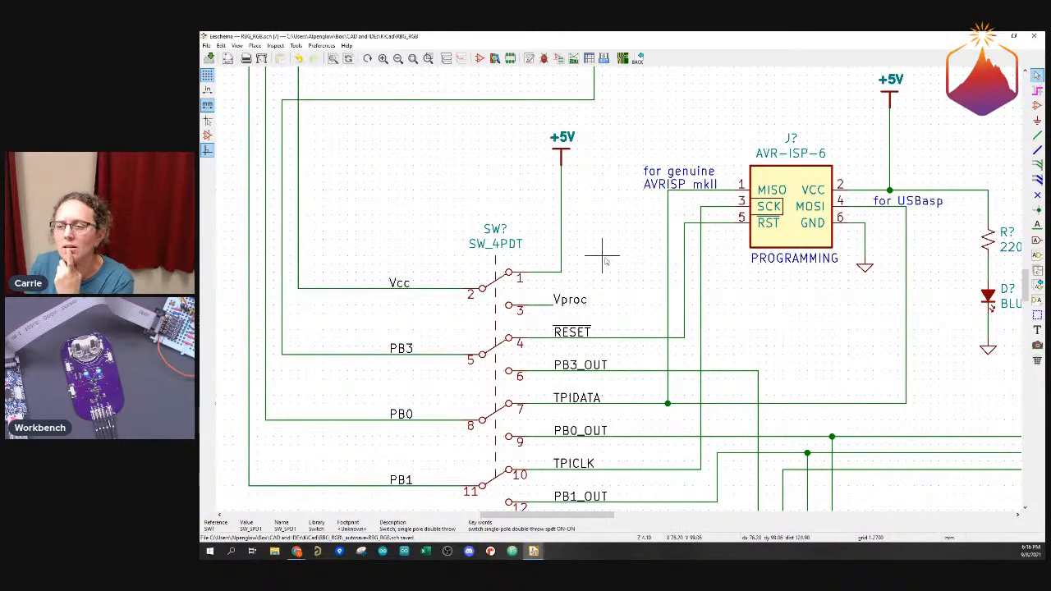
scroll(620, 289, "down", 1)
scroll(620, 289, "down", 5)
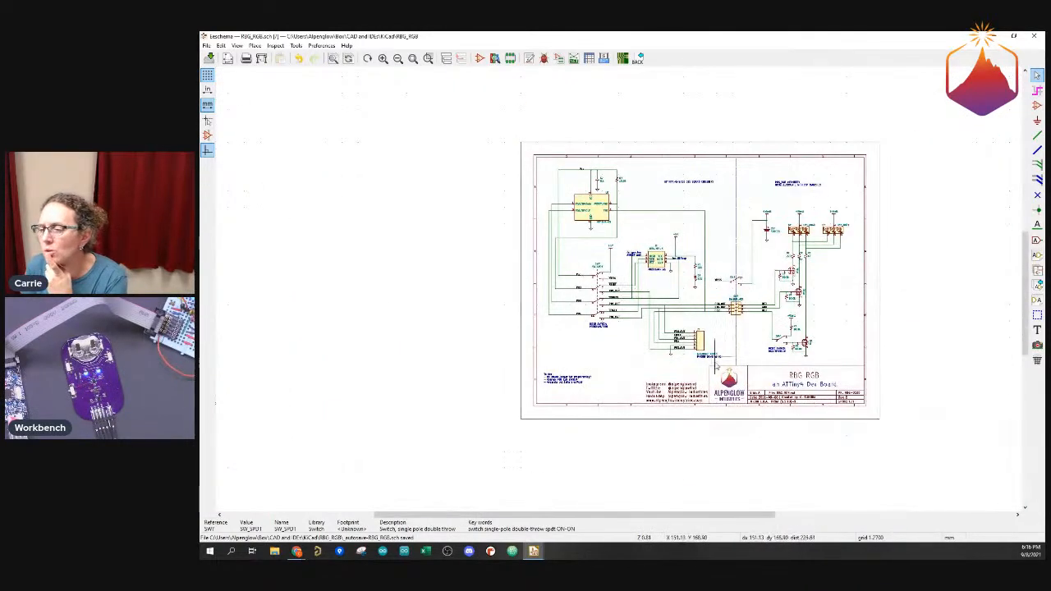
Review the to-do notes and the Vproc connections at the PROGRAM/RUN switch, breakout connector and battery switch
scroll(620, 289, "up", 4)
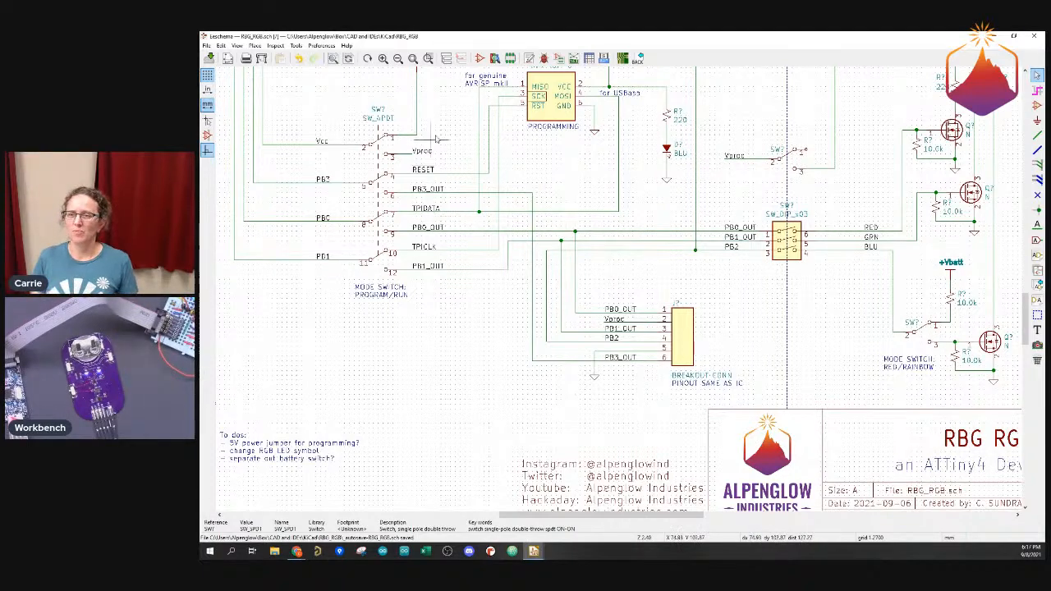
scroll(437, 137, "up", 1)
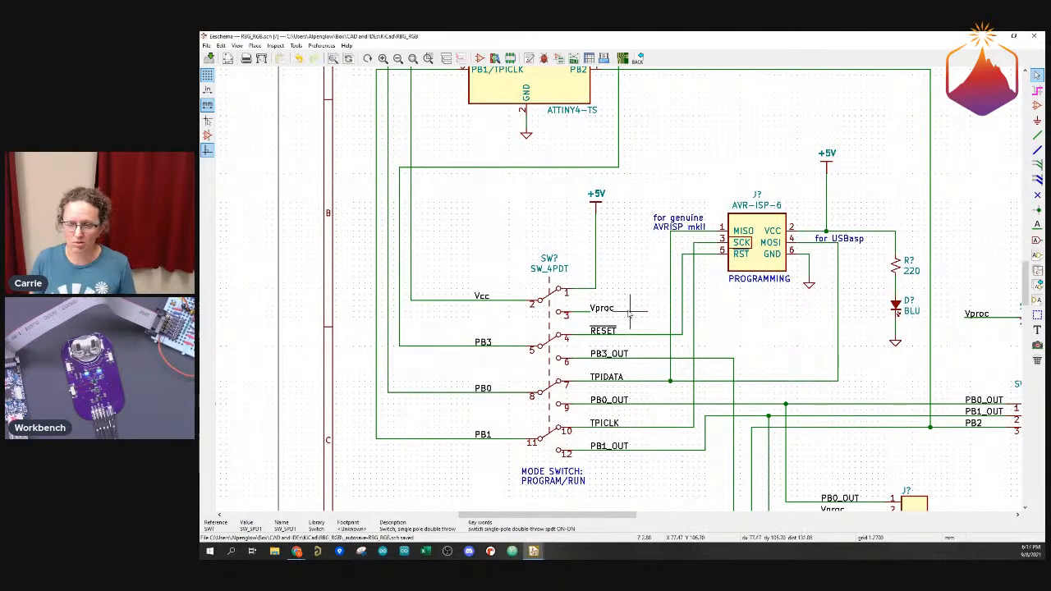
scroll(630, 312, "up", 2)
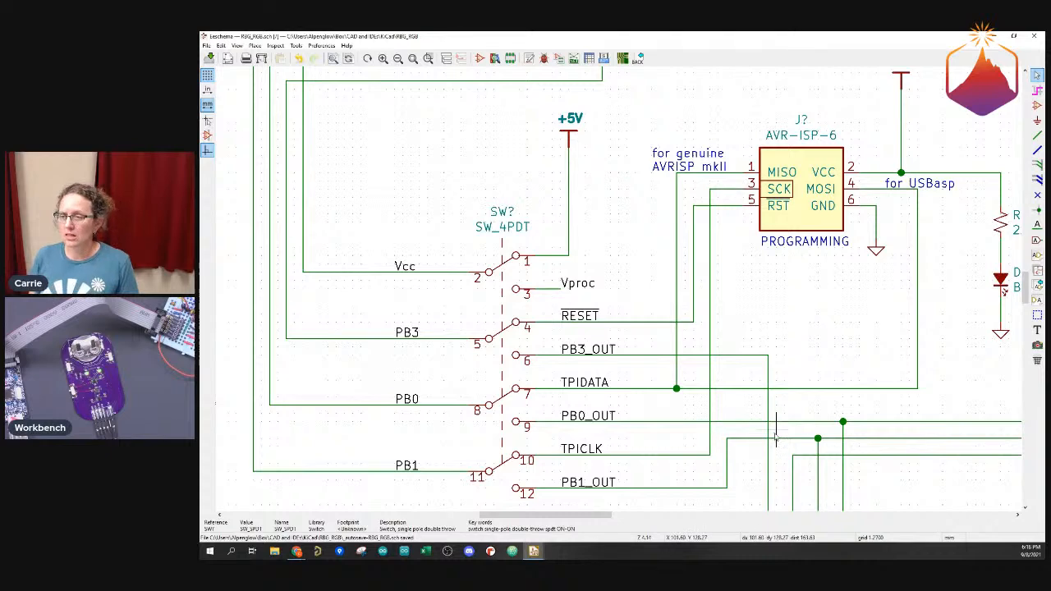
scroll(775, 437, "down", 1)
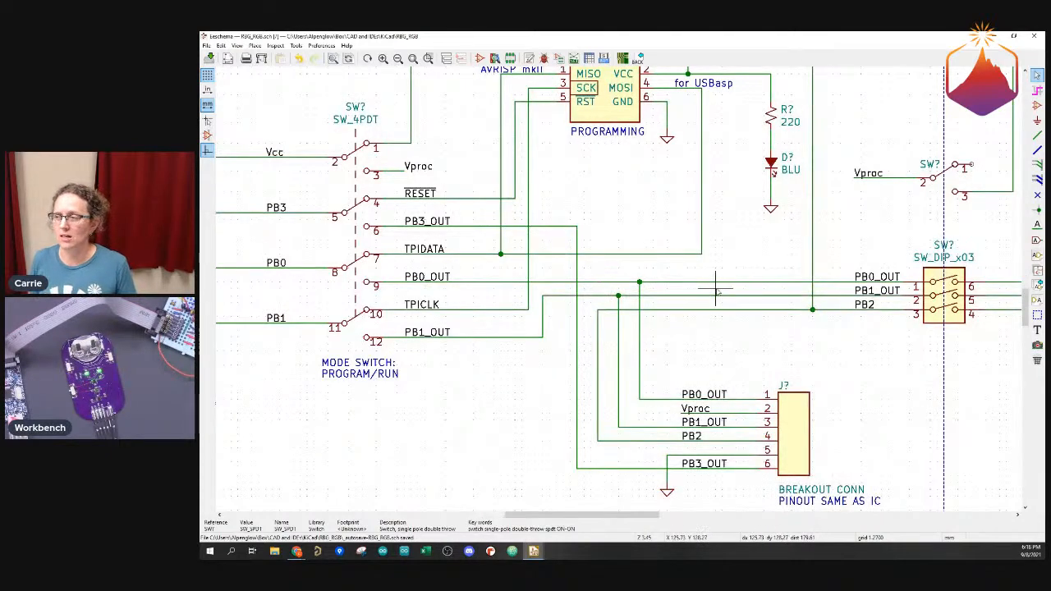
scroll(716, 289, "down", 1)
scroll(619, 289, "down", 1)
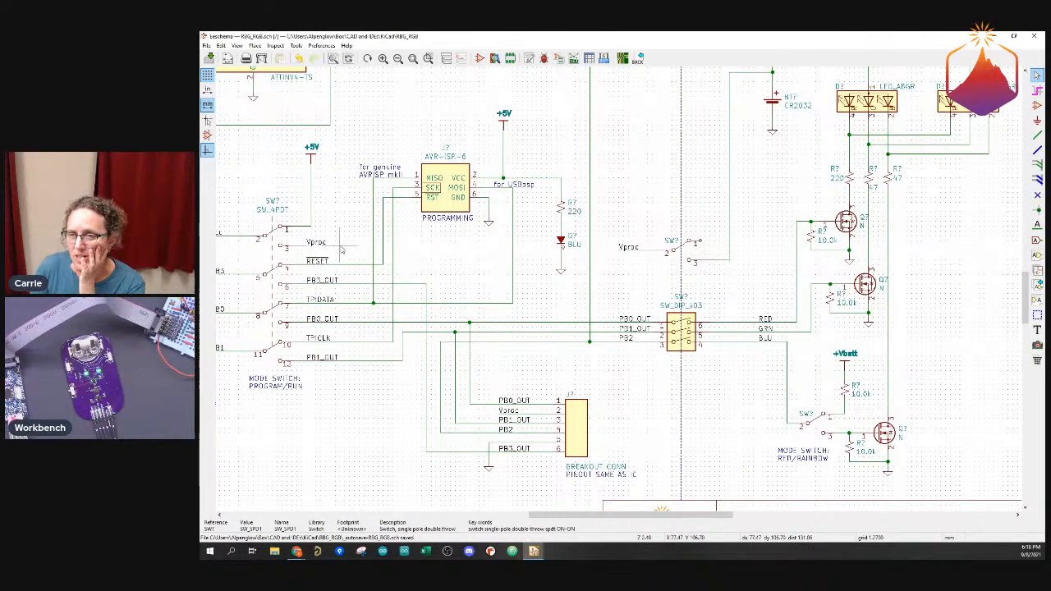
Place a SolderJumper_2_Open symbol beside the +5V and Vproc contacts of the SW_4PDT PROGRAM/RUN switch
left_click(283, 226)
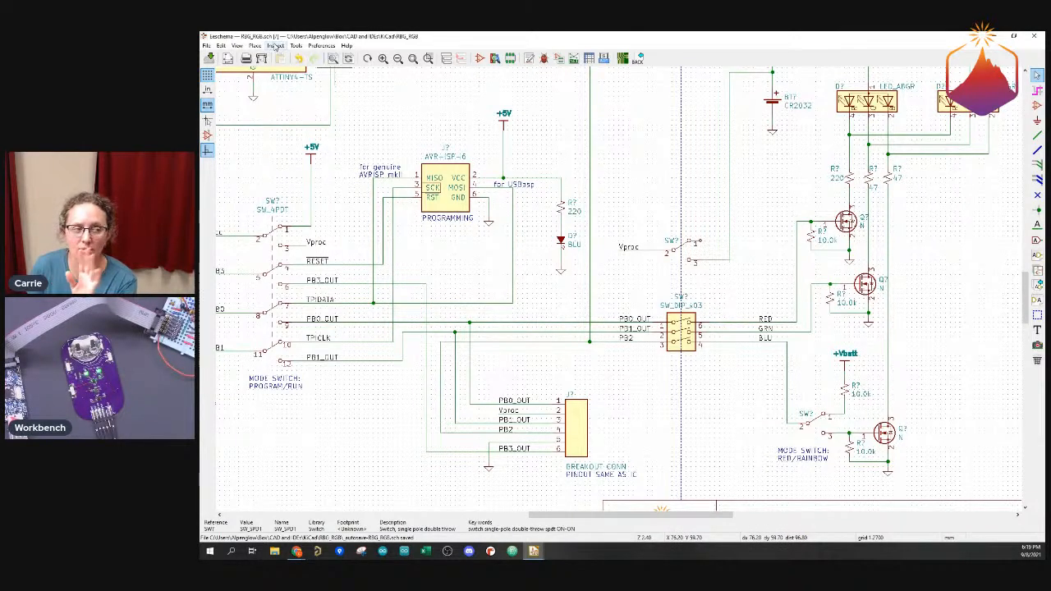
left_click(275, 46)
mouse_move(293, 47)
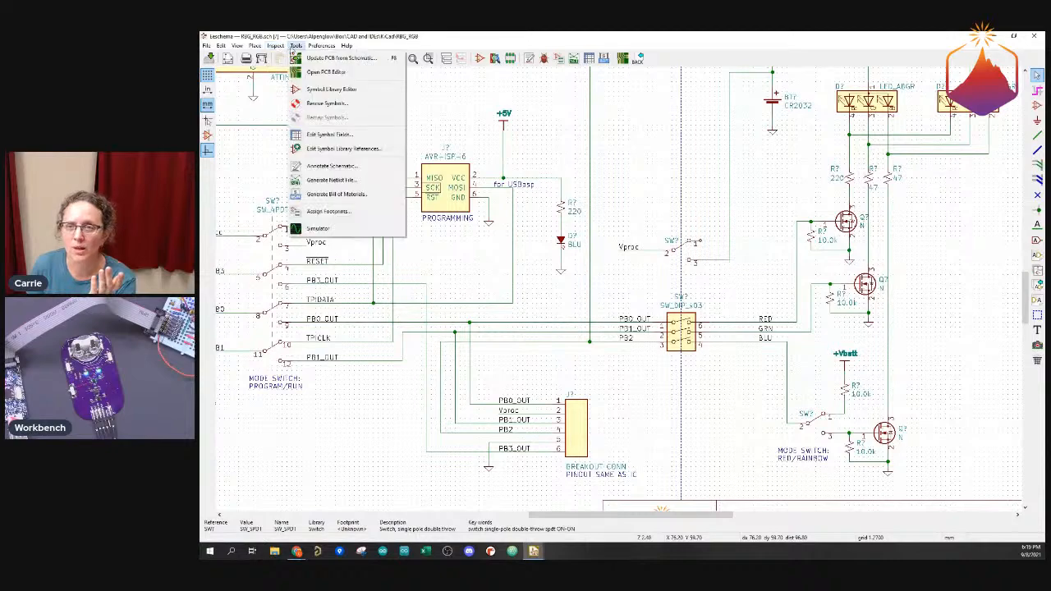
mouse_move(255, 46)
left_click(328, 59)
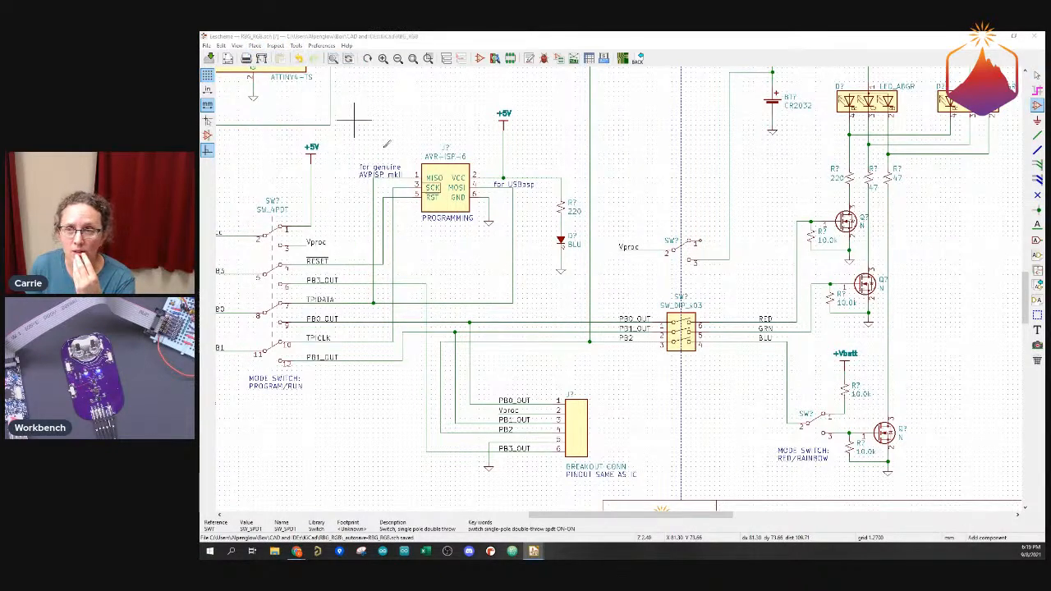
left_click(354, 115)
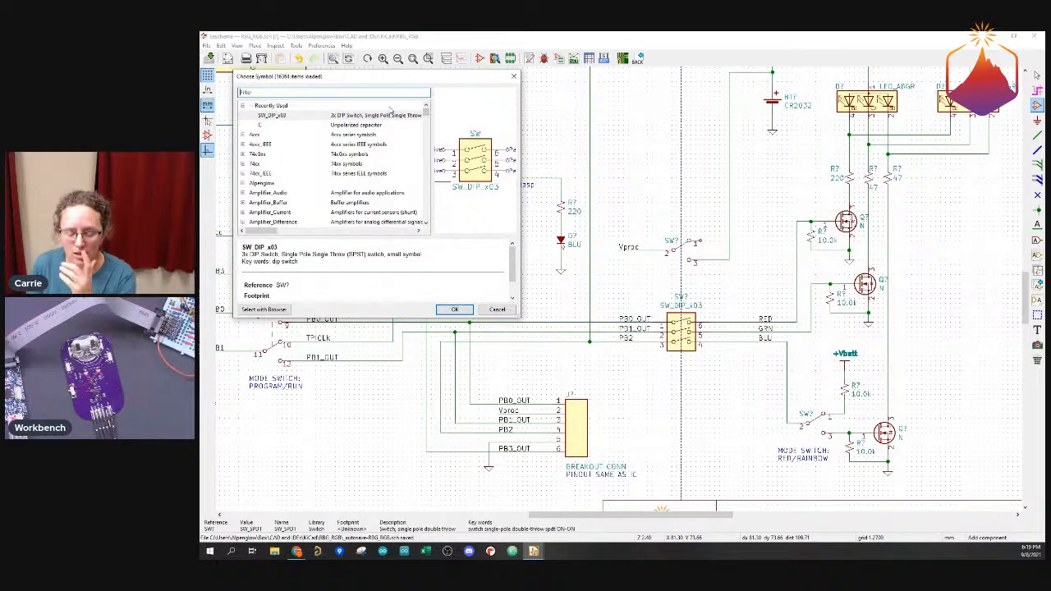
type("jum")
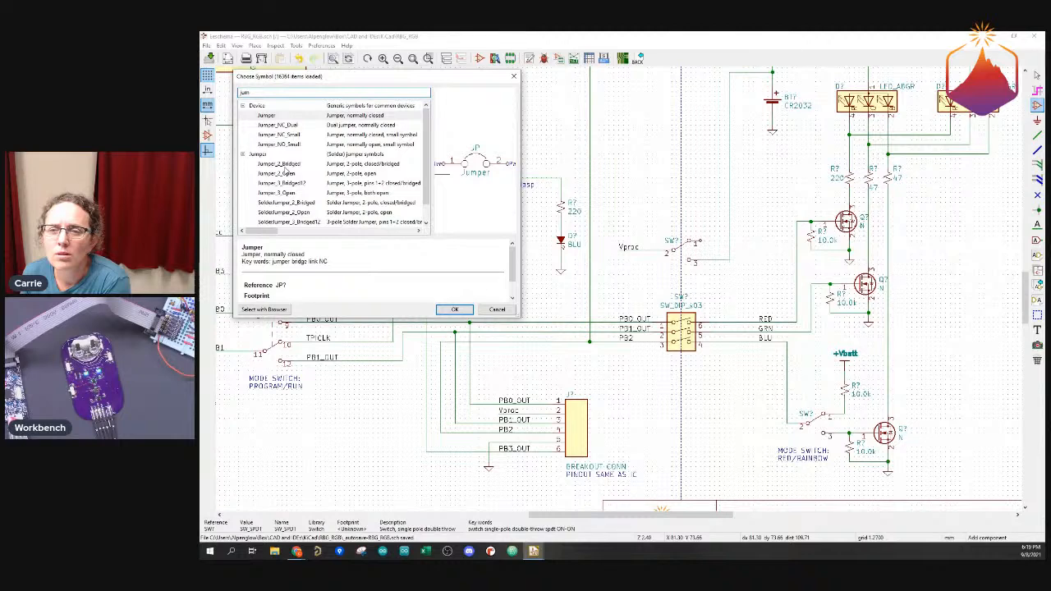
left_click(286, 167)
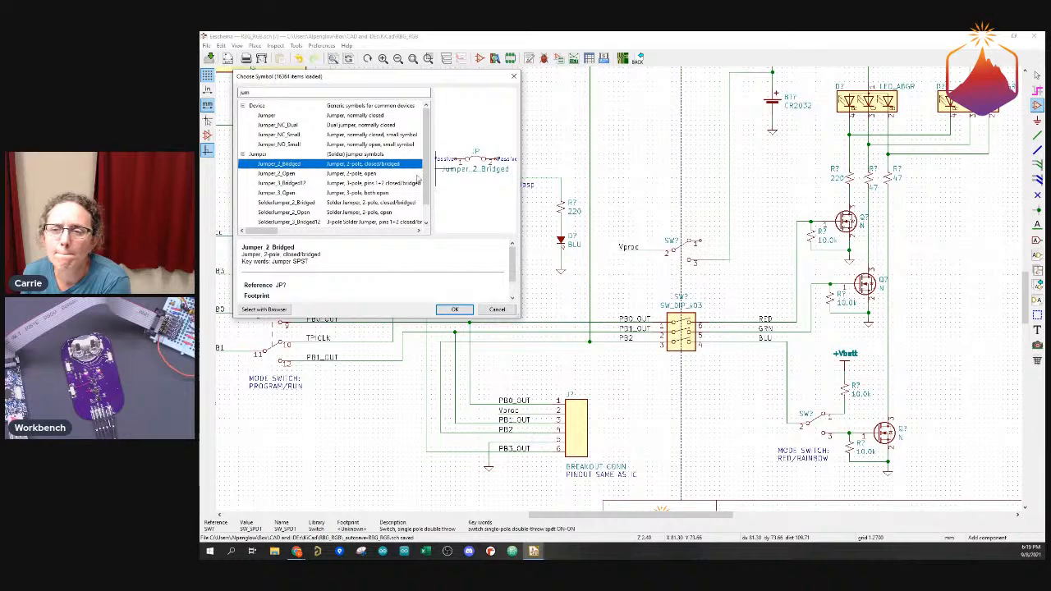
scroll(353, 185, "down", 1)
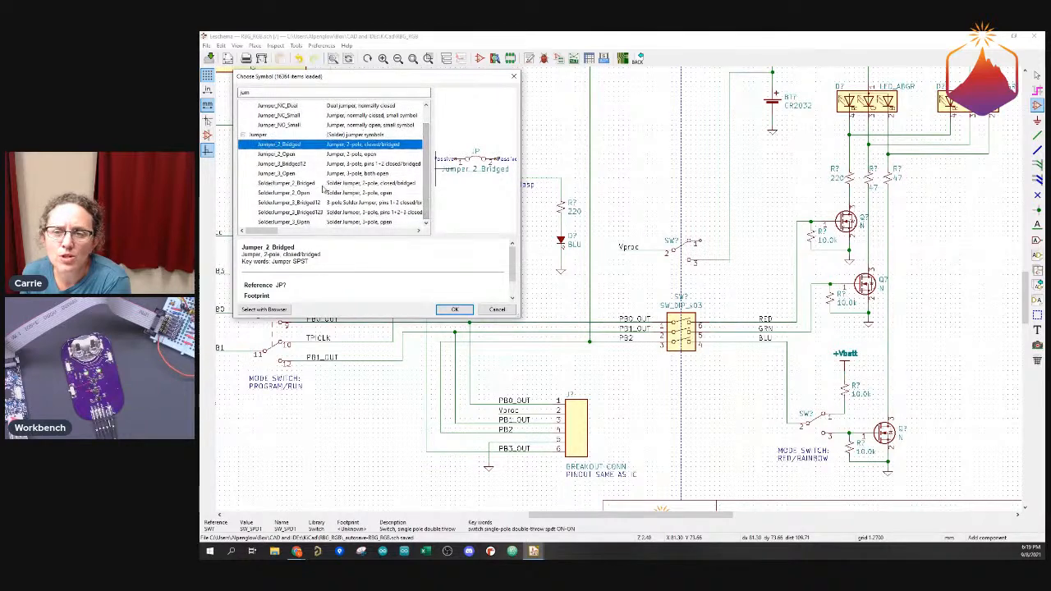
left_click(323, 184)
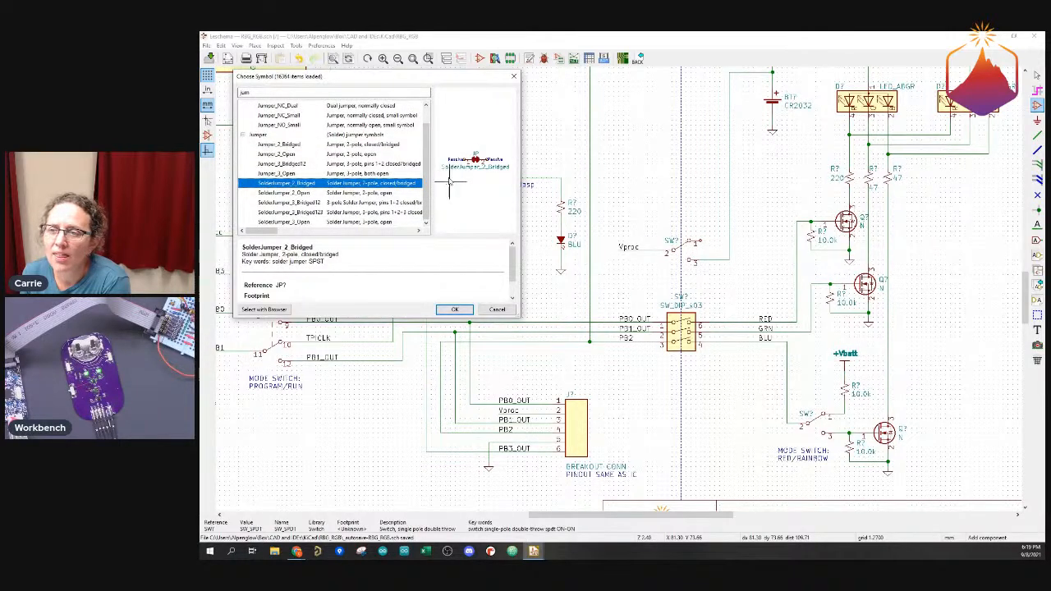
left_click(316, 194)
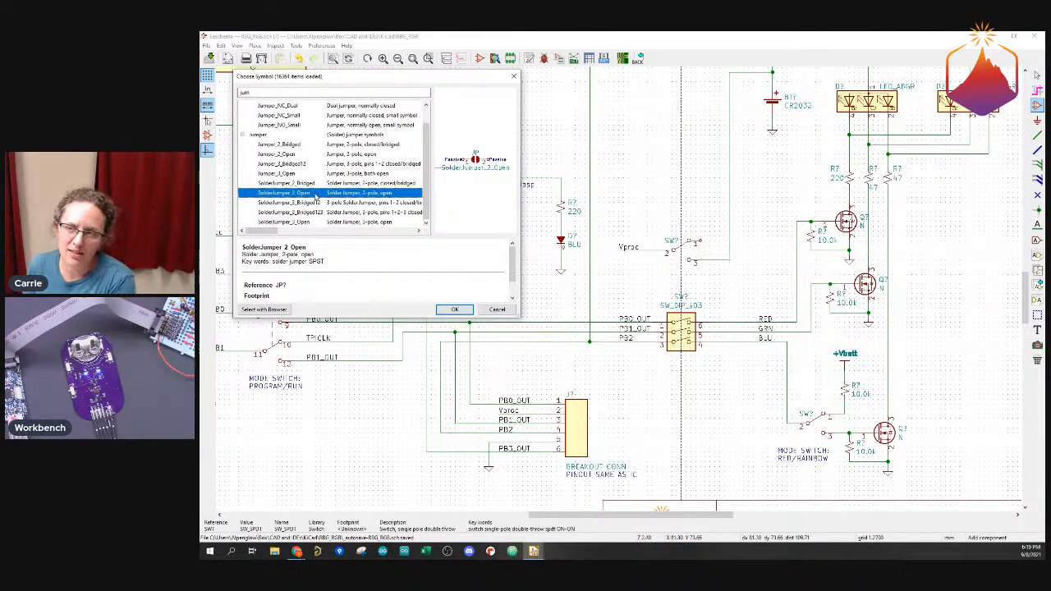
left_click(454, 308)
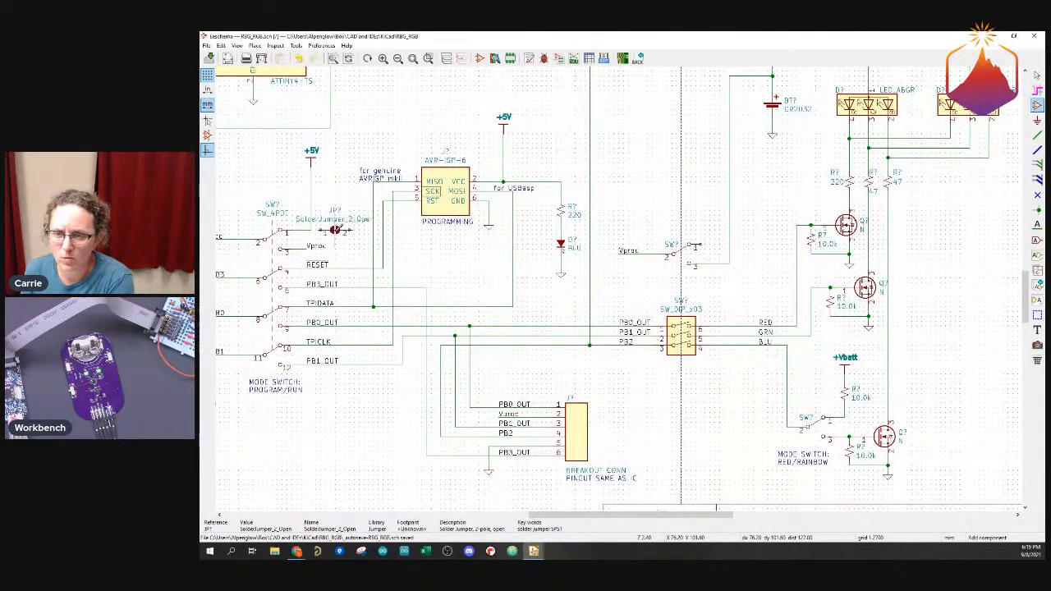
Hide the value text of the solder jumper beside the PROGRAM/RUN switch, leaving its reference shown
scroll(335, 229, "up", 2)
scroll(620, 285, "up", 2)
scroll(620, 287, "up", 3)
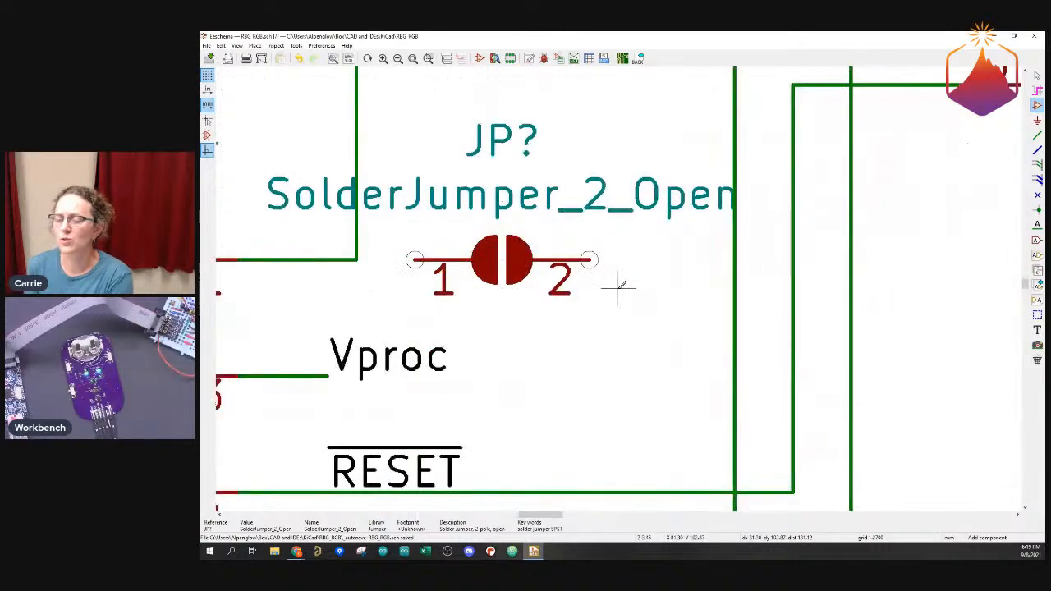
scroll(619, 288, "down", 1)
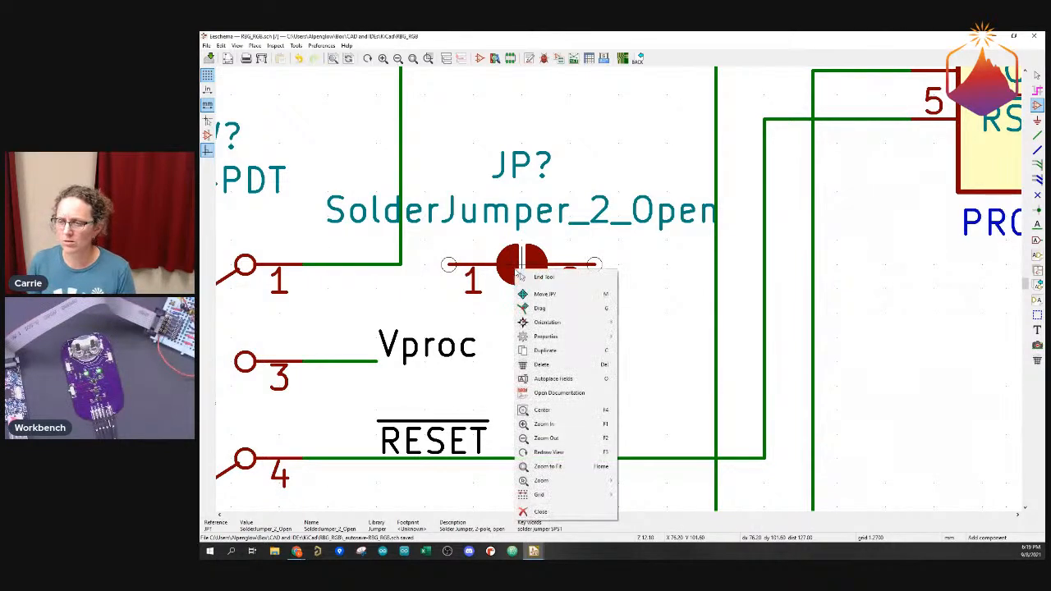
right_click(517, 264)
mouse_move(558, 337)
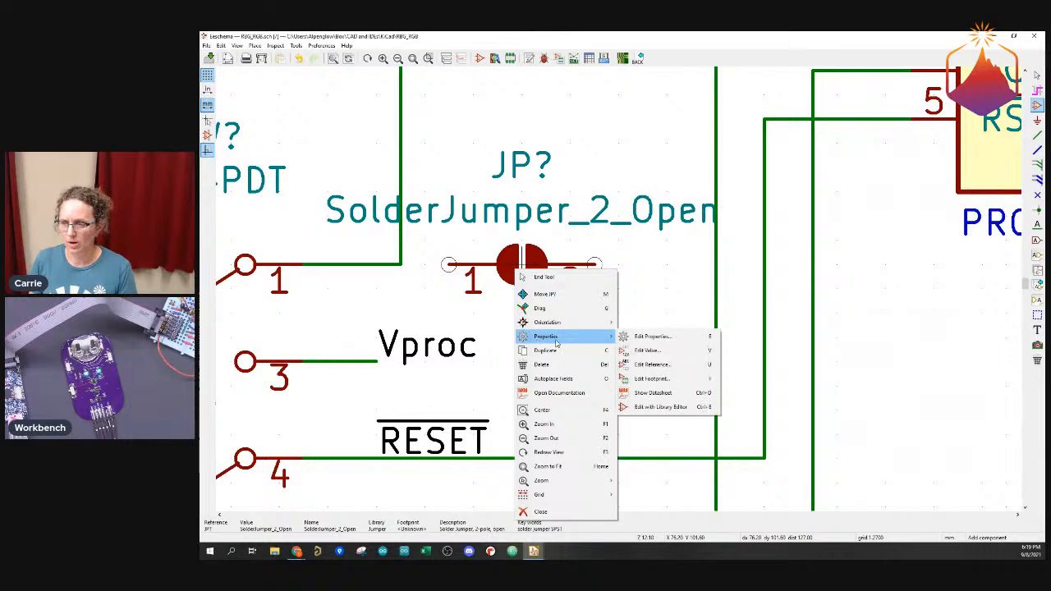
left_click(649, 337)
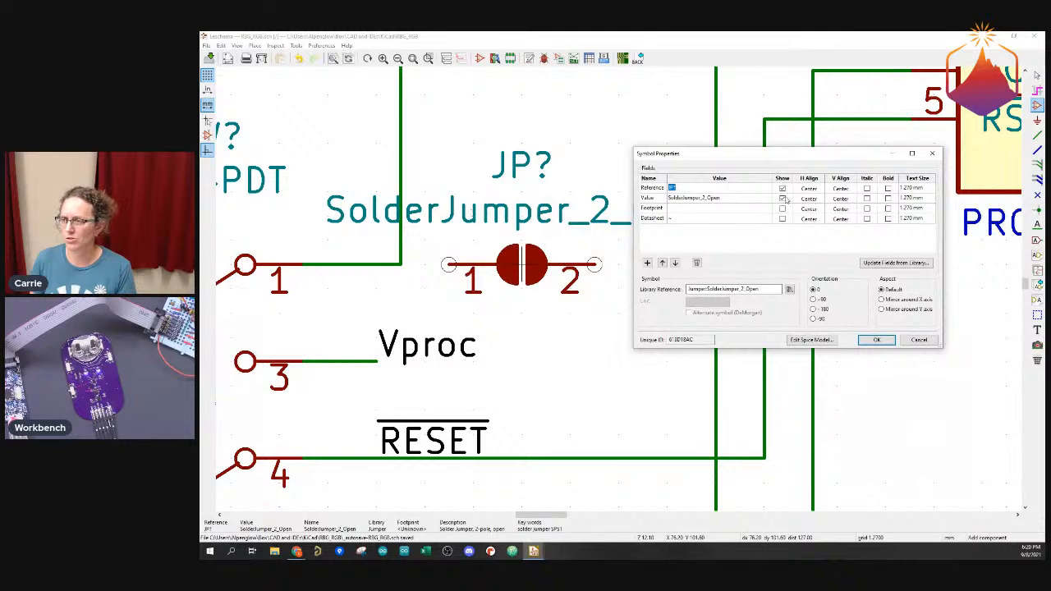
left_click(782, 199)
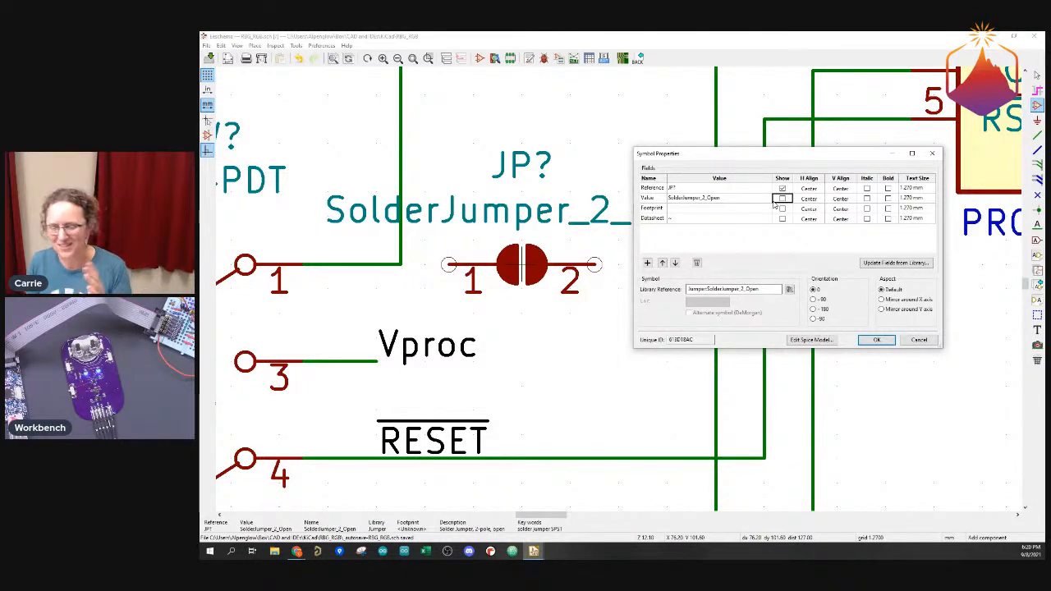
left_click(875, 339)
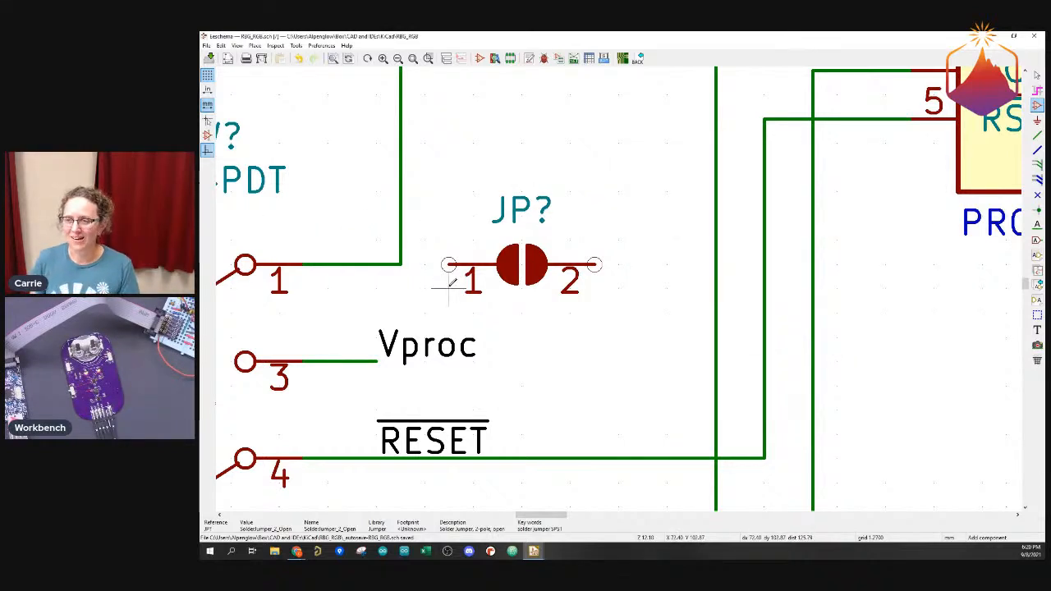
Wire solder jumper pin 1 to the +5V net at switch contact 1 and pin 2 to the Vproc wire at contact 3
scroll(449, 282, "down", 1)
scroll(816, 347, "down", 1)
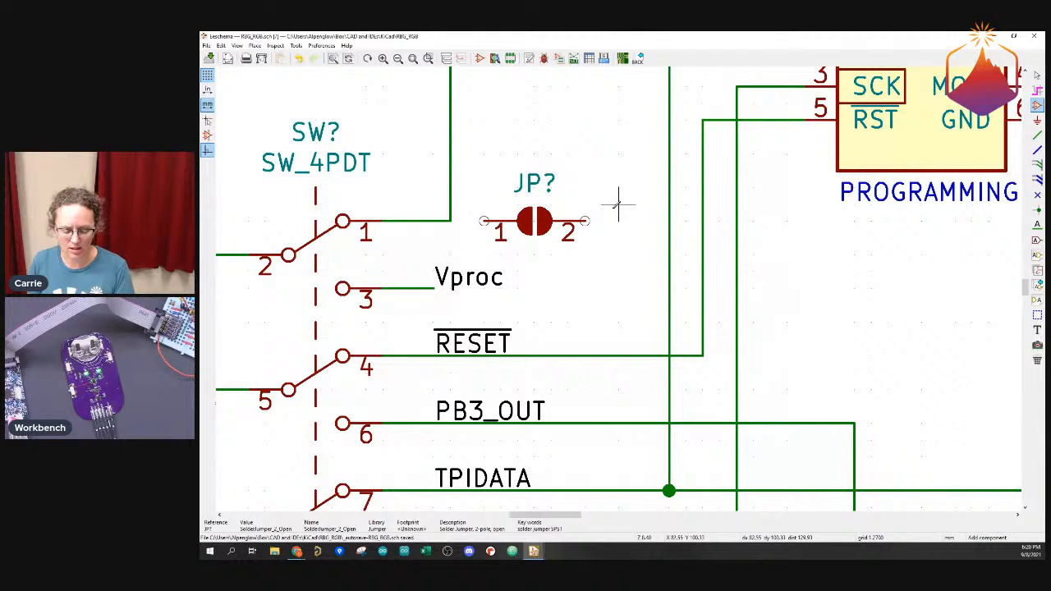
key("w")
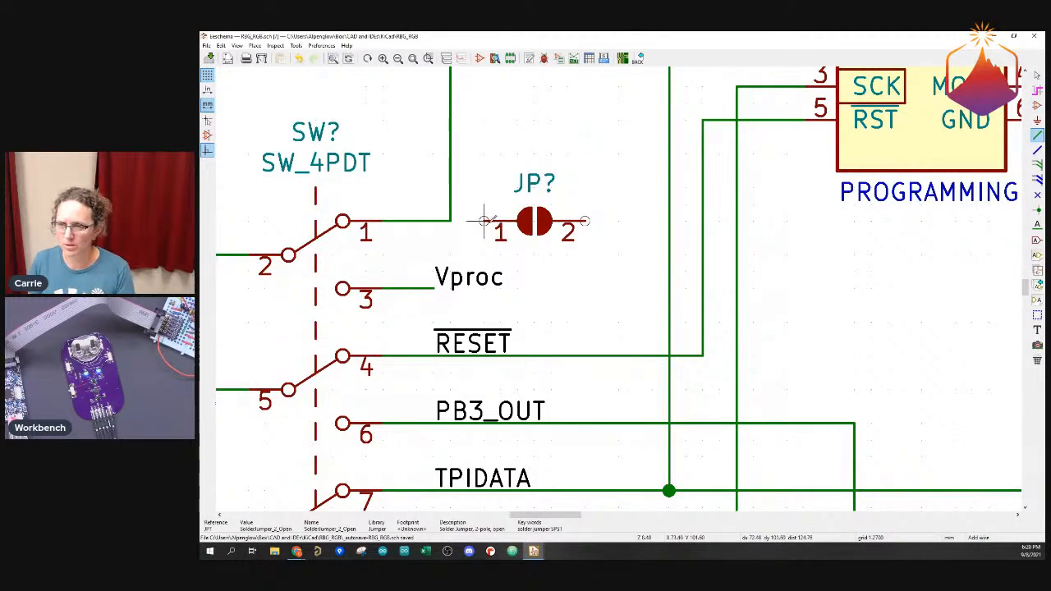
left_click(484, 220)
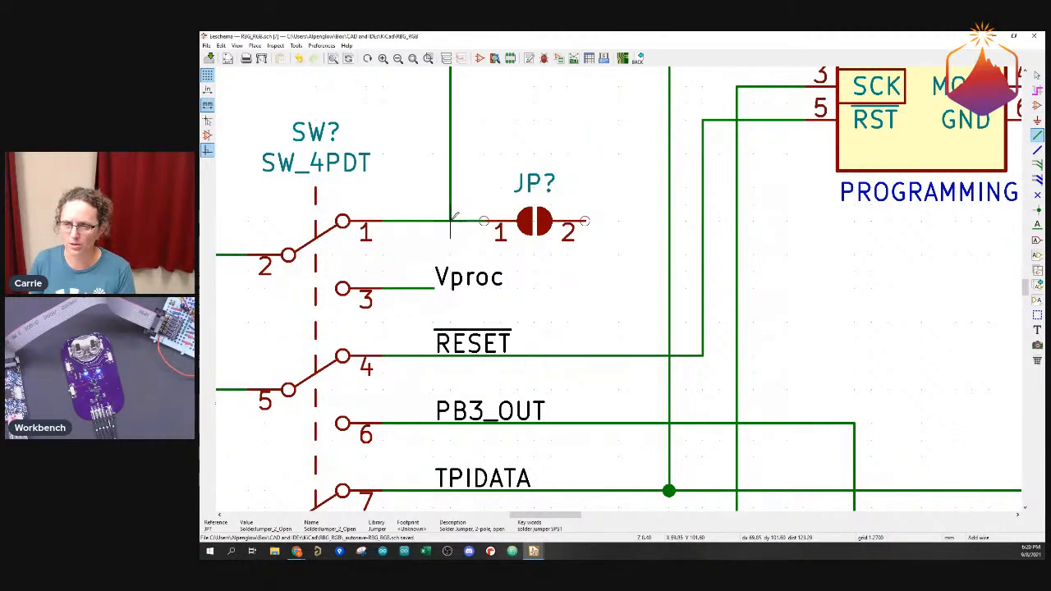
left_click(449, 221)
left_click(585, 220)
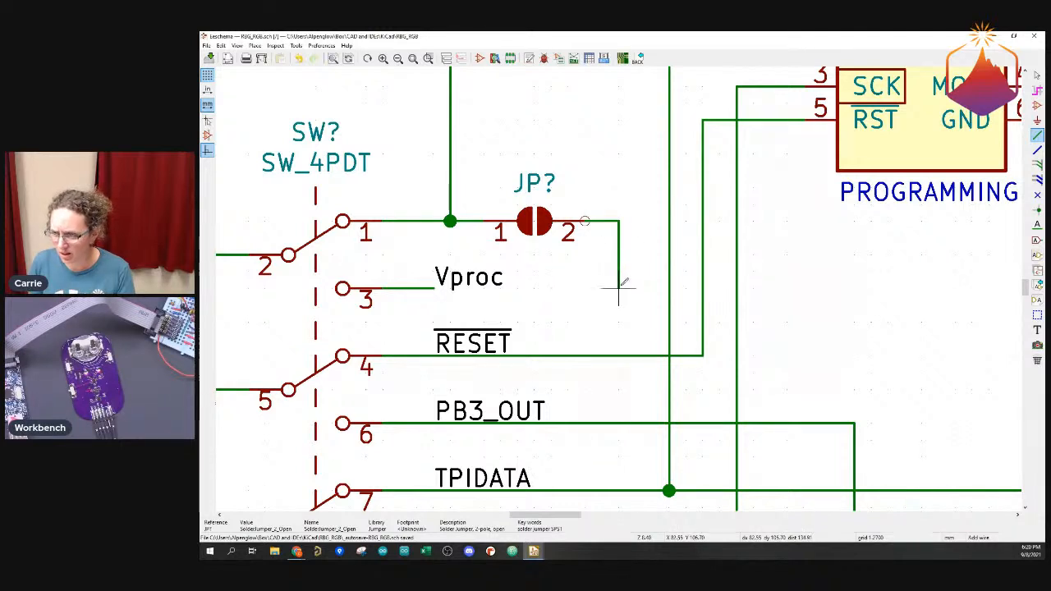
left_click(619, 287)
left_click(436, 289)
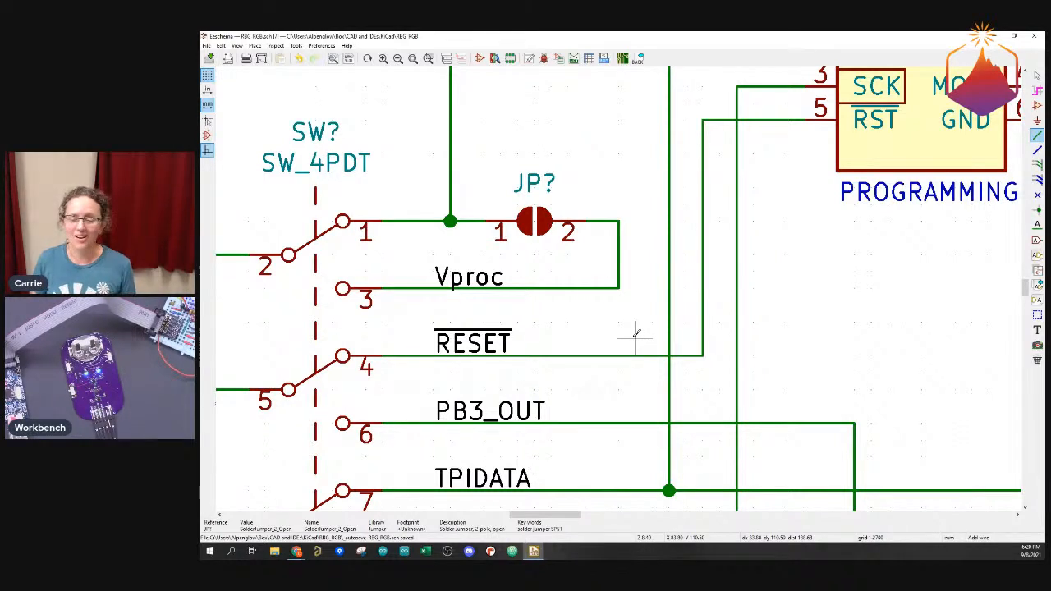
scroll(634, 333, "down", 4)
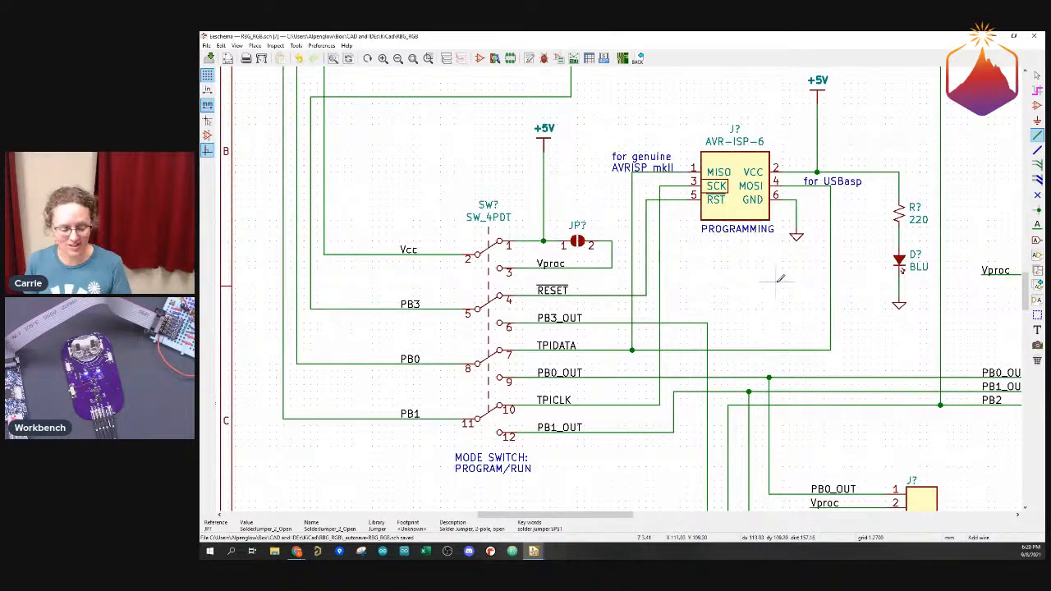
key("Escape")
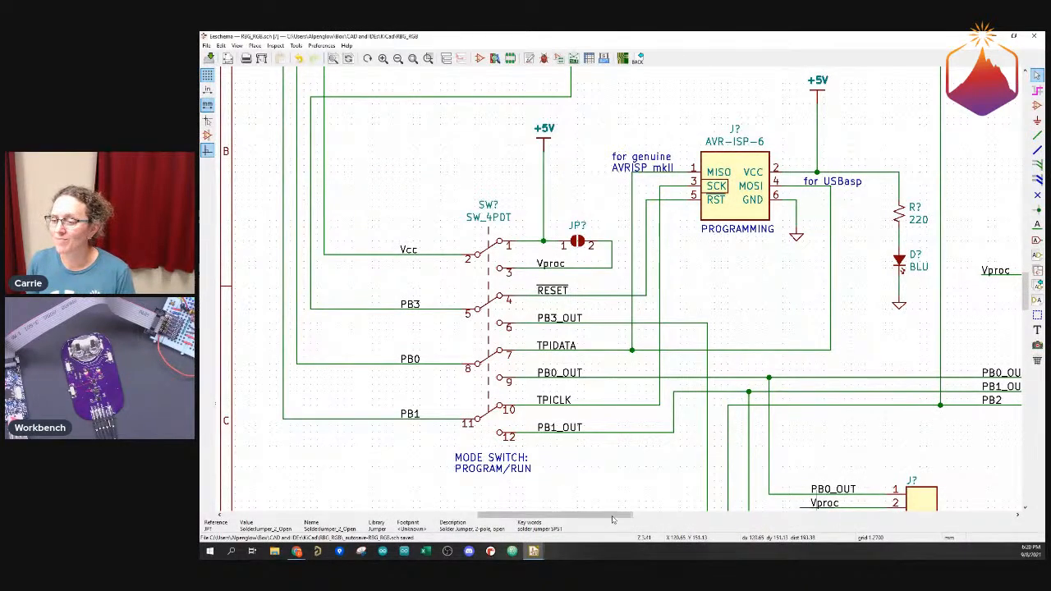
Delete the "separate out battery switch?" and "5V power jumper for programming?" items from the to-do note
left_click_drag(611, 519, 635, 519)
scroll(620, 291, "down", 1)
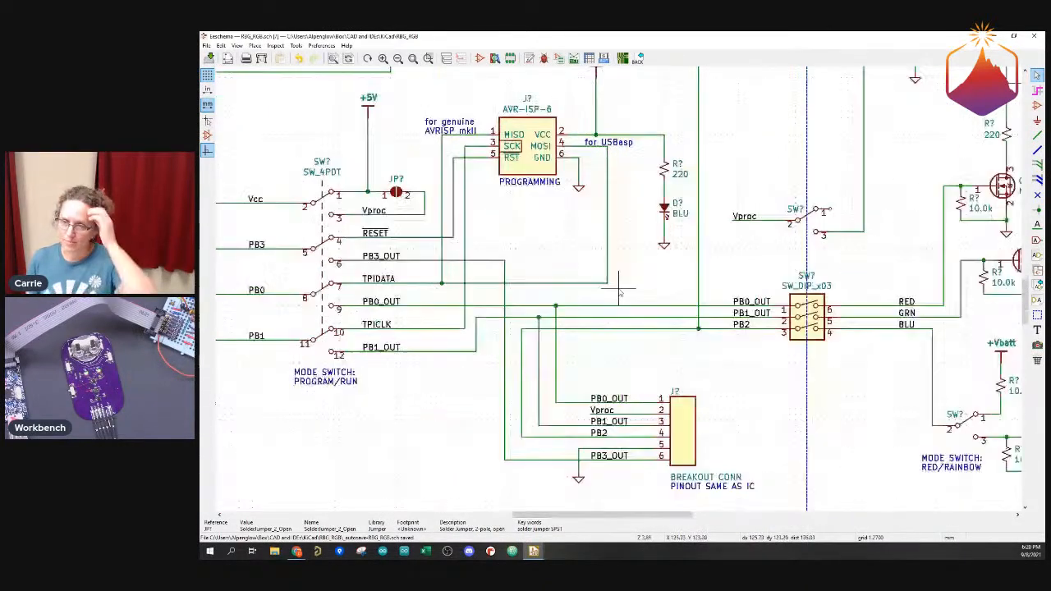
scroll(619, 291, "down", 2)
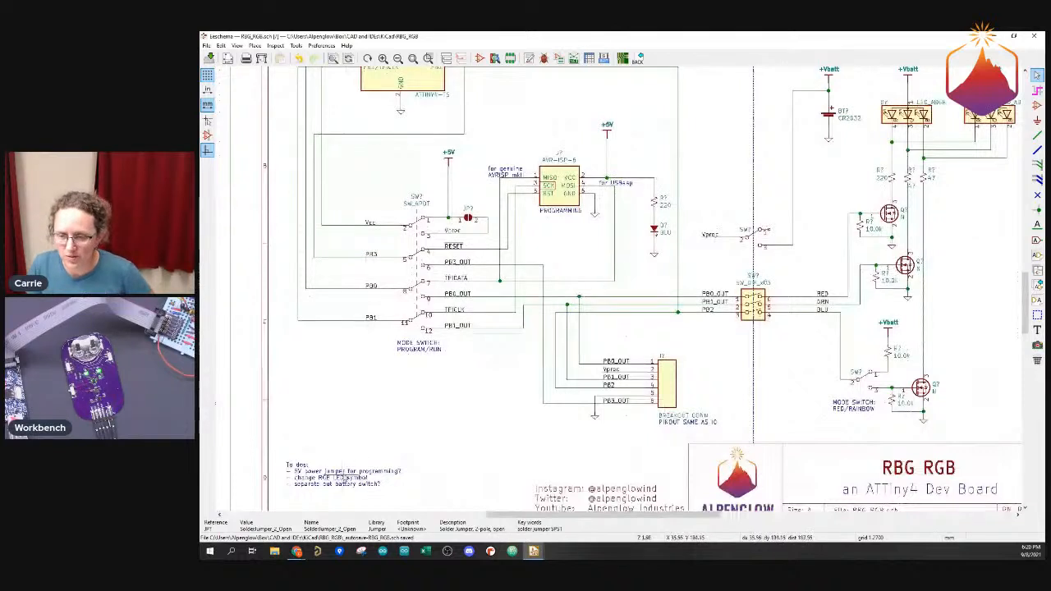
double_click(345, 477)
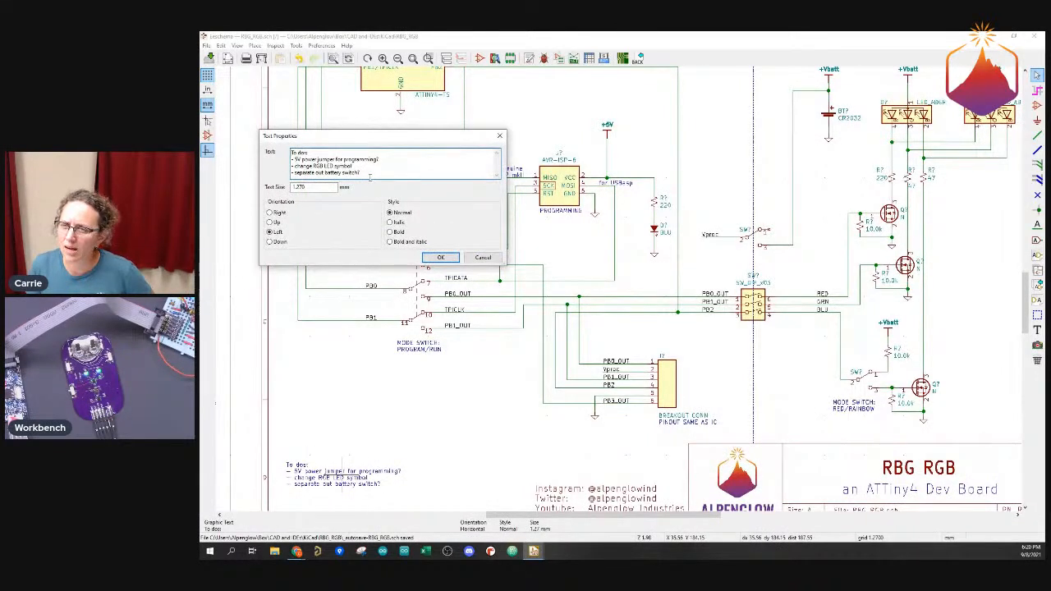
left_click_drag(370, 176, 285, 177)
key("BackSpace")
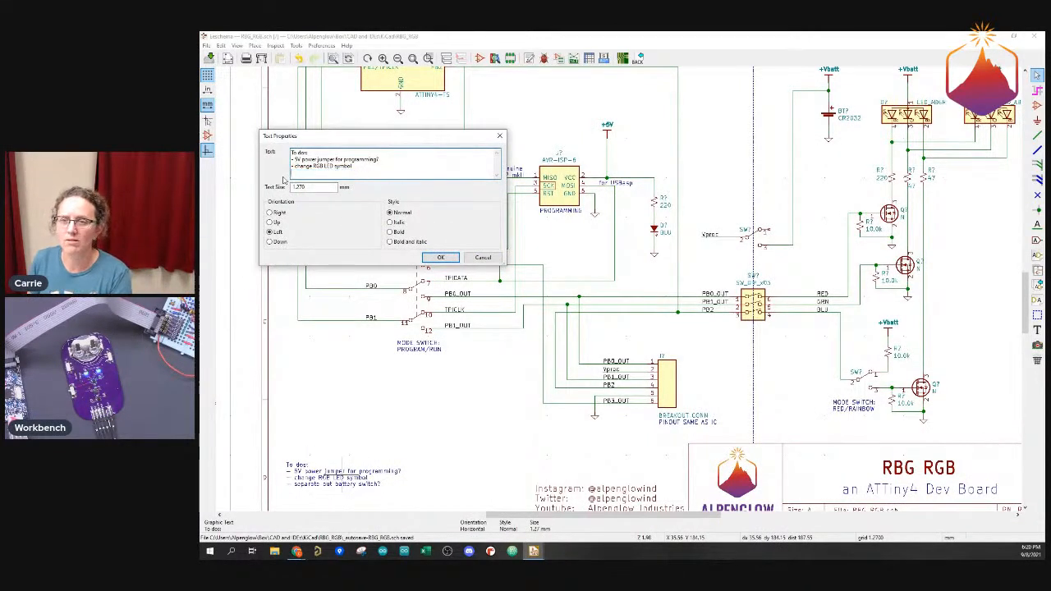
left_click_drag(370, 163, 291, 161)
key("BackSpace")
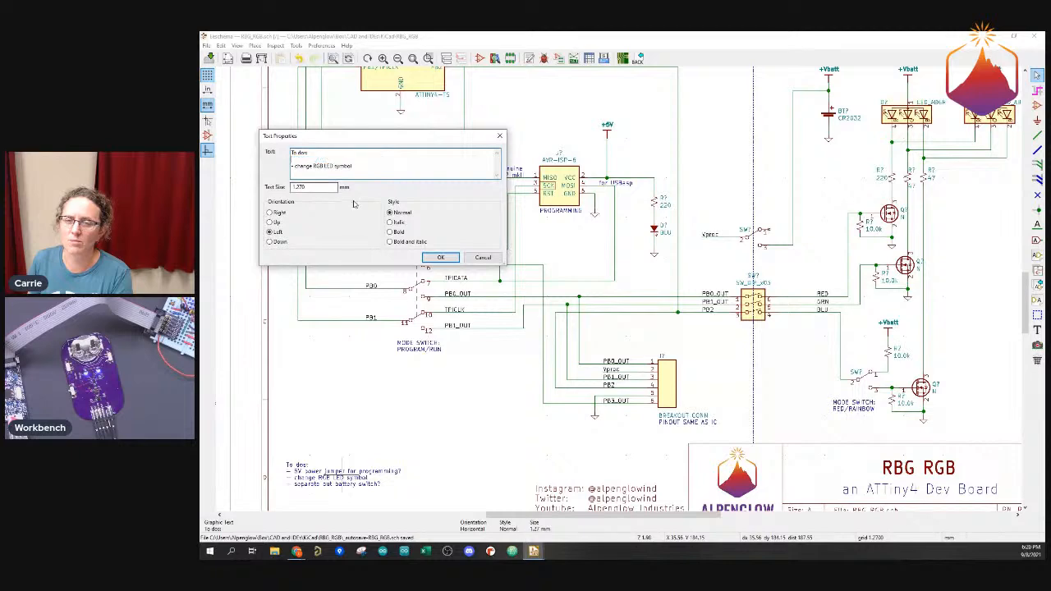
left_click(440, 257)
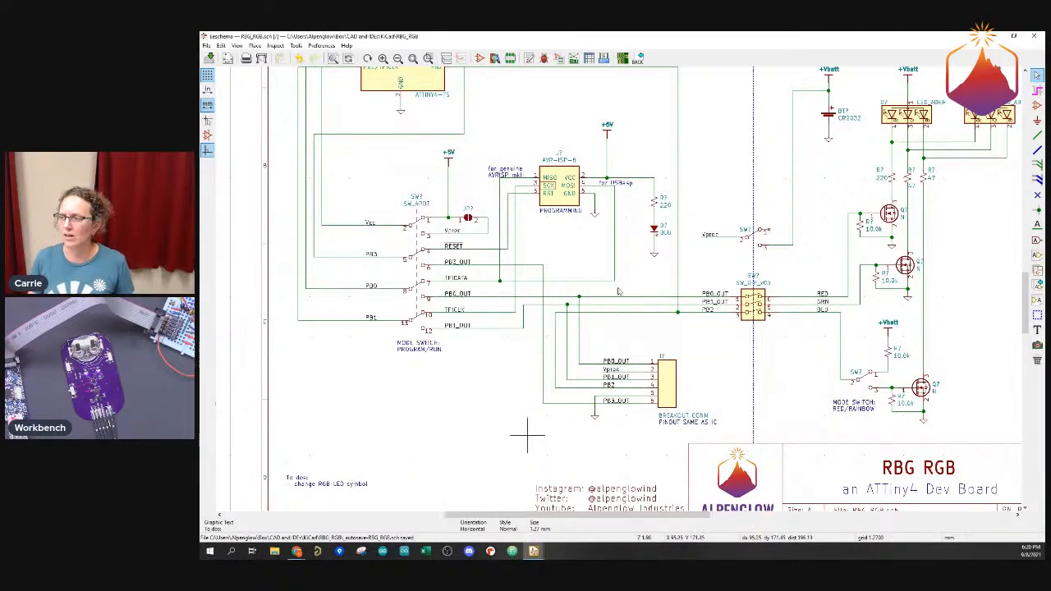
Review the whole schematic, then examine the blue LED circuit at the programming connector and the adjacent battery switch
scroll(527, 429, "down", 1)
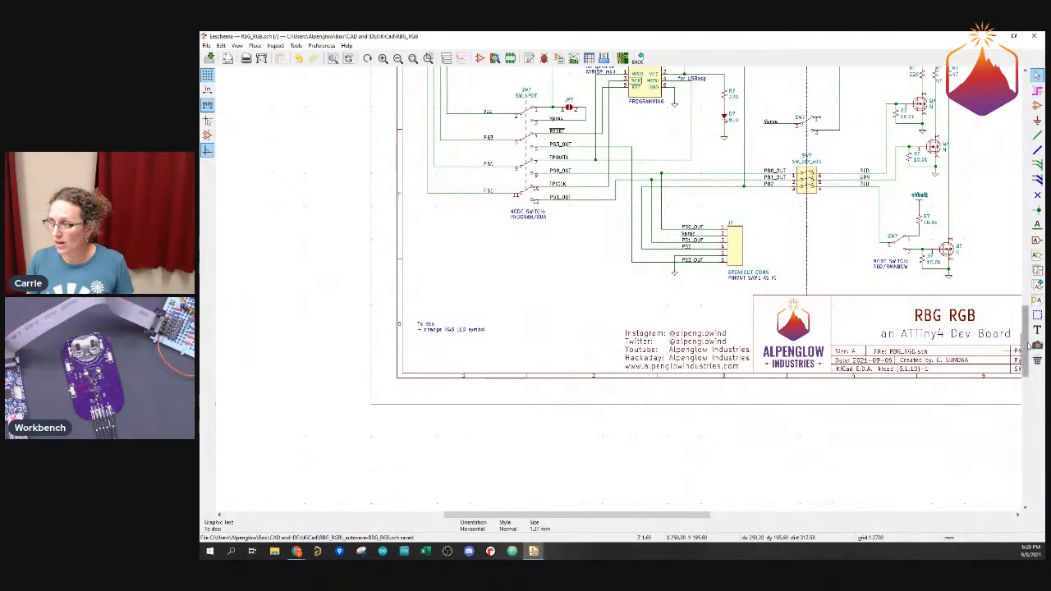
left_click_drag(1024, 344, 1024, 276)
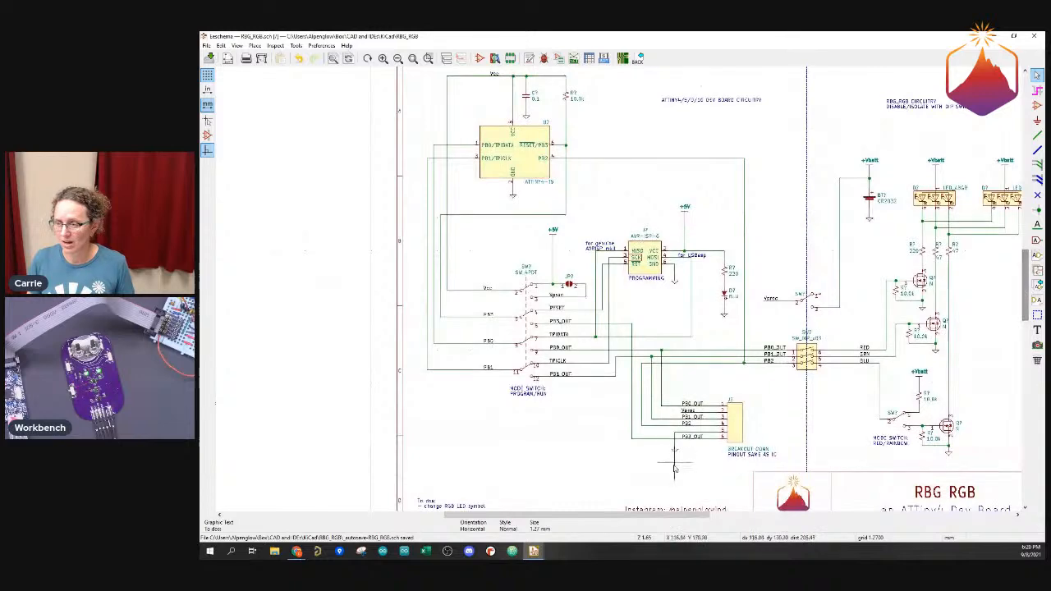
left_click_drag(655, 517, 721, 517)
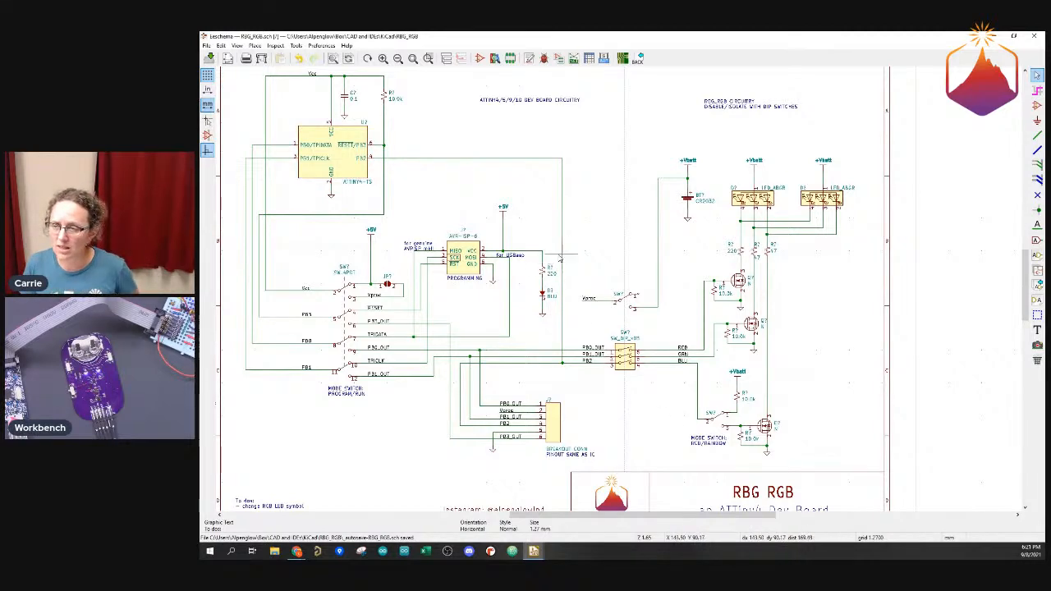
scroll(552, 273, "up", 2)
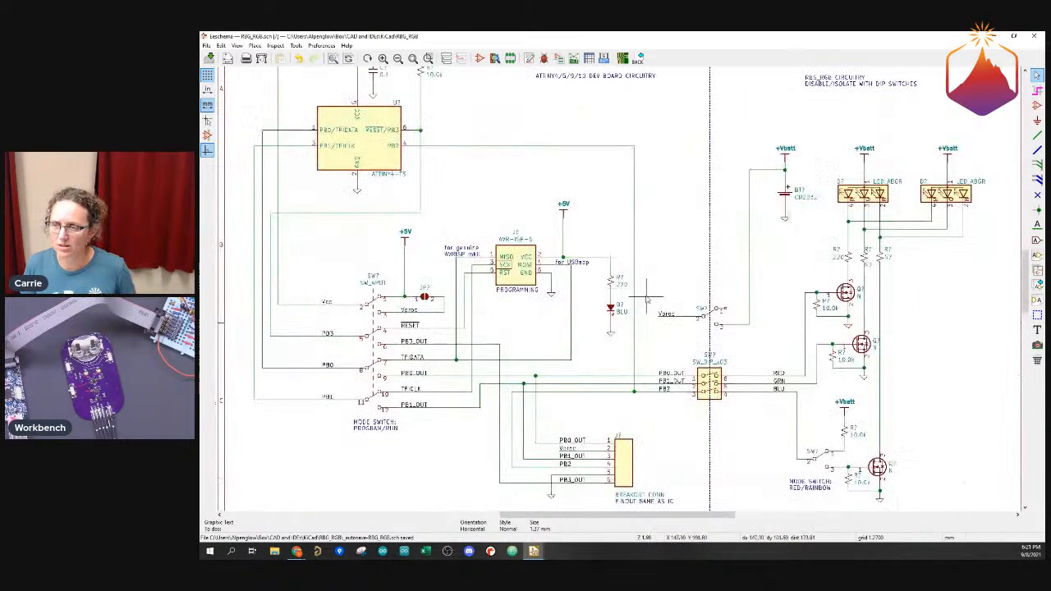
scroll(583, 293, "up", 2)
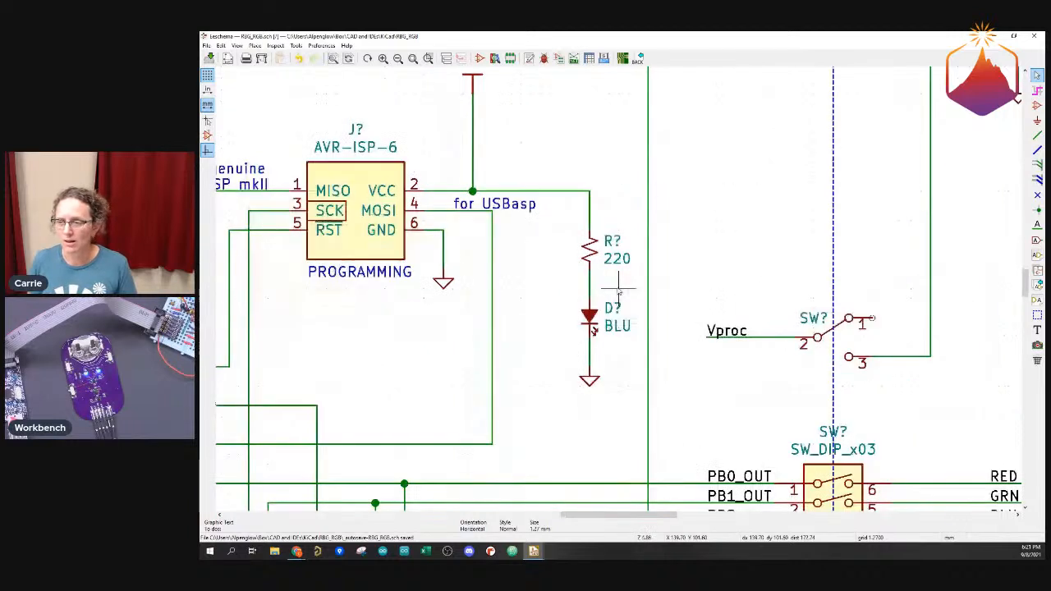
scroll(617, 292, "down", 1)
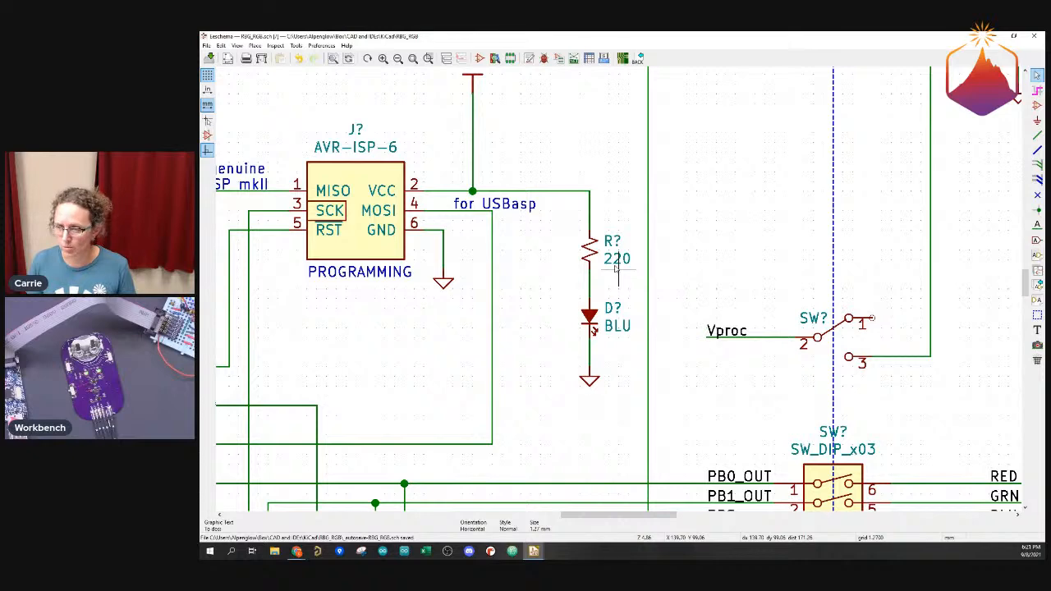
scroll(619, 328, "down", 3)
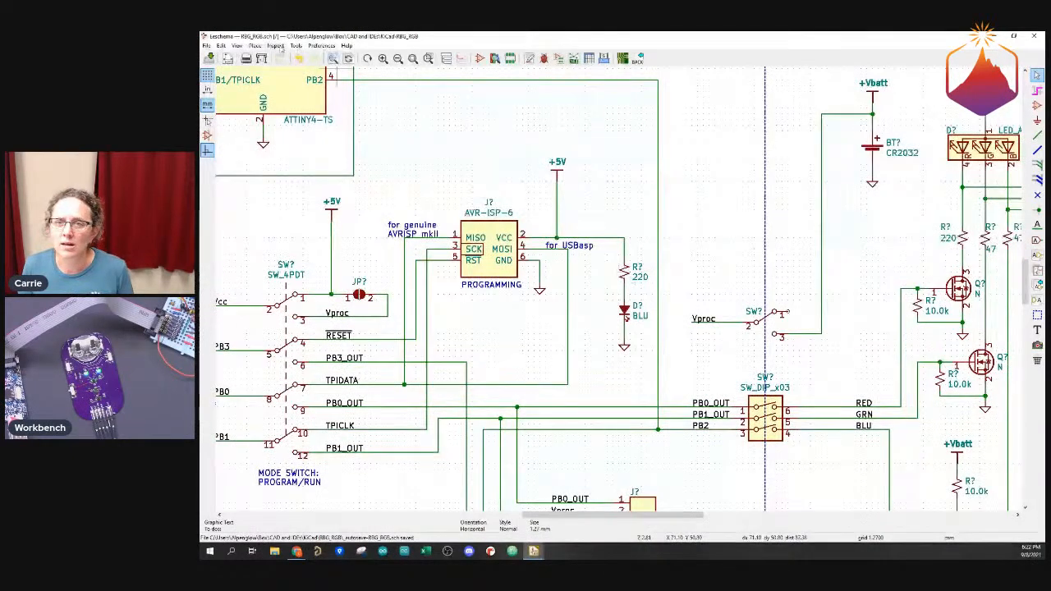
left_click(295, 45)
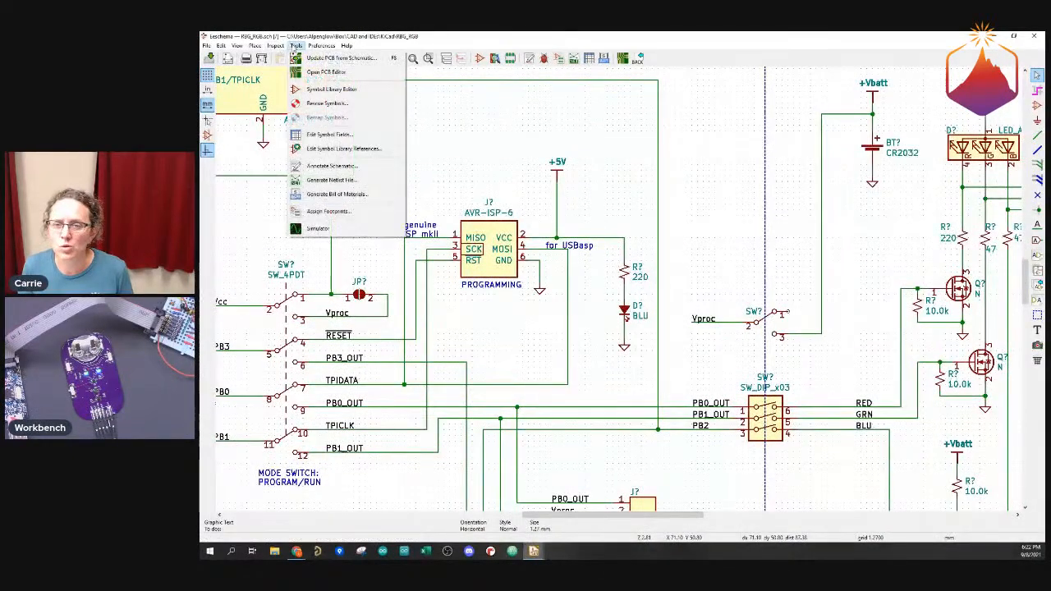
left_click(327, 166)
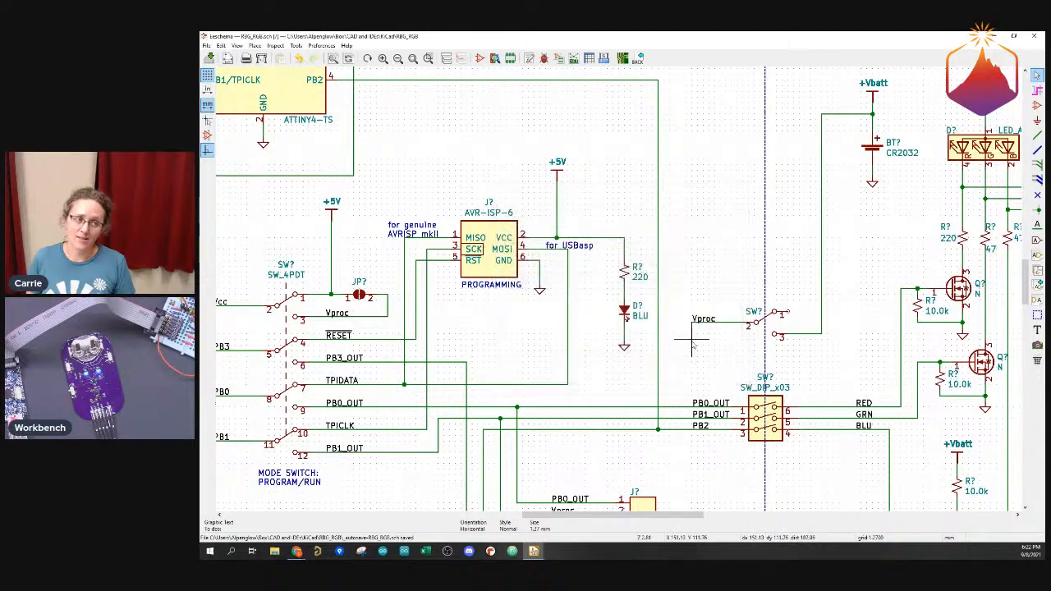
scroll(619, 294, "down", 3)
scroll(620, 294, "down", 2)
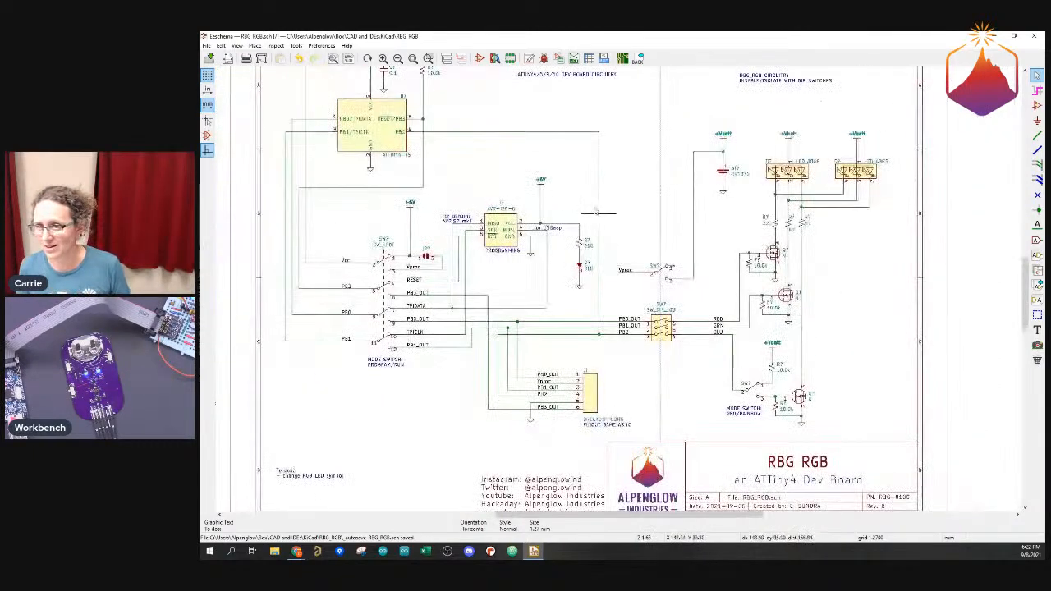
scroll(619, 294, "up", 1)
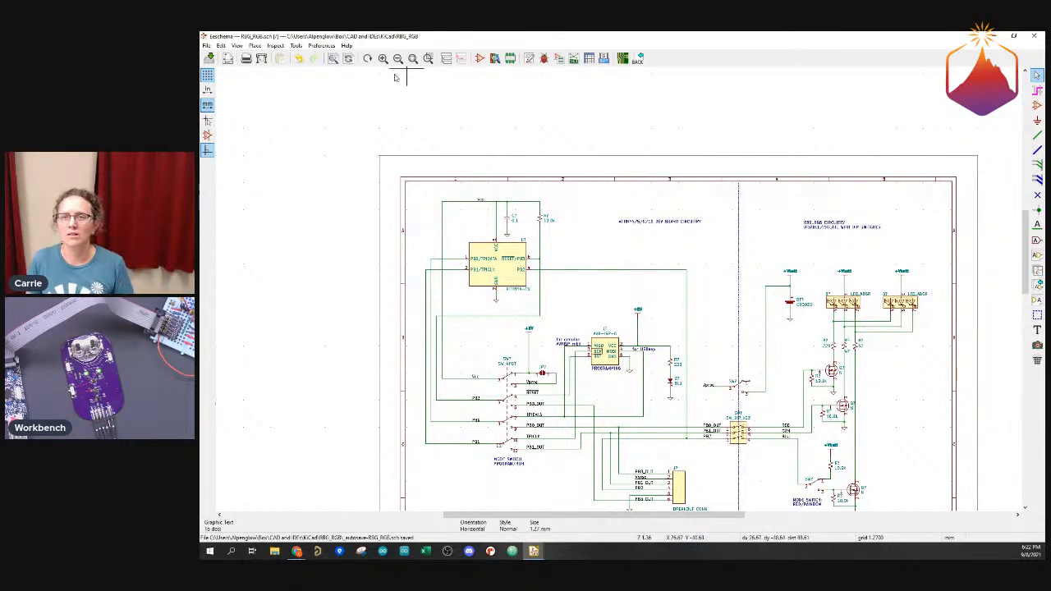
Annotate the entire schematic, resetting existing annotations, sorting components by Y position and using the first free number after 0
left_click(296, 45)
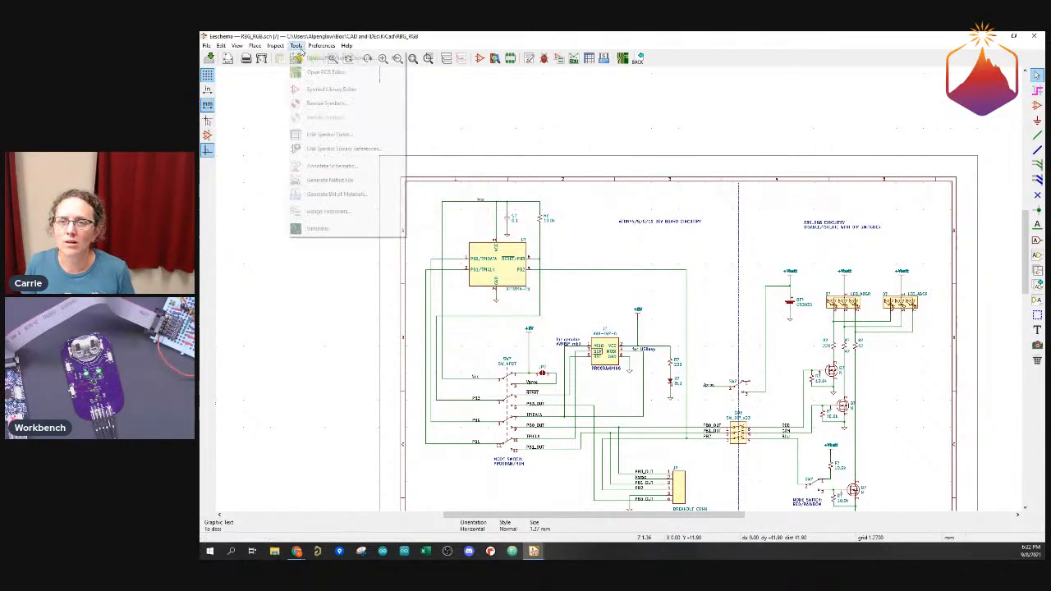
left_click(331, 165)
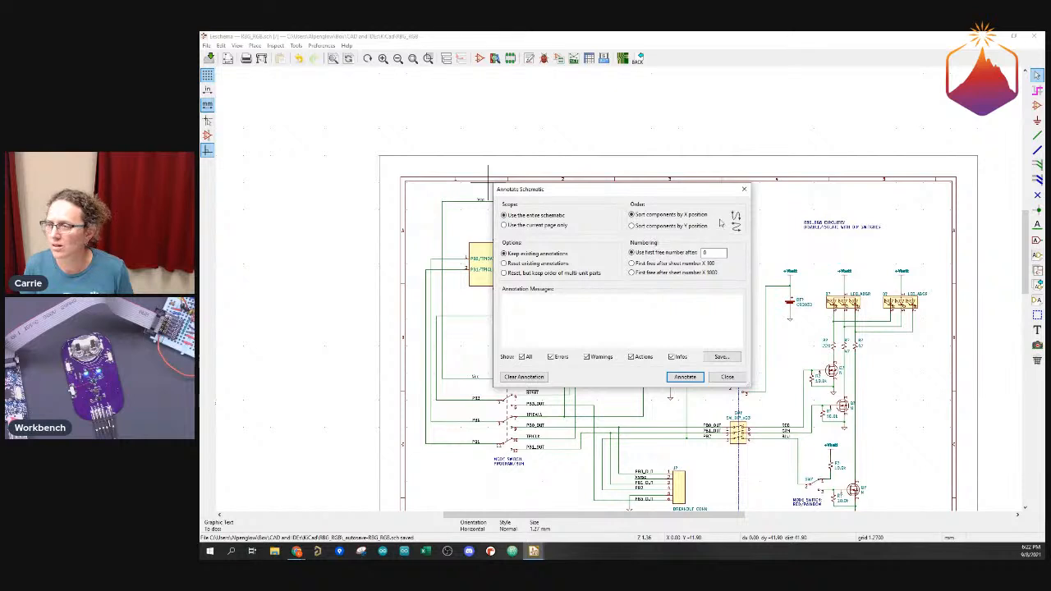
left_click(696, 226)
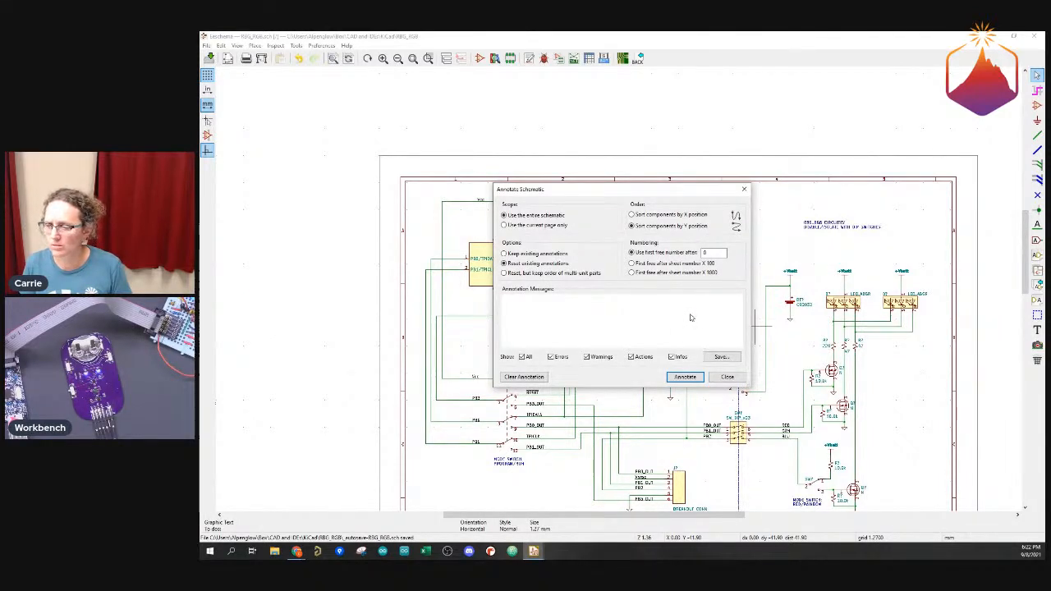
left_click(695, 380)
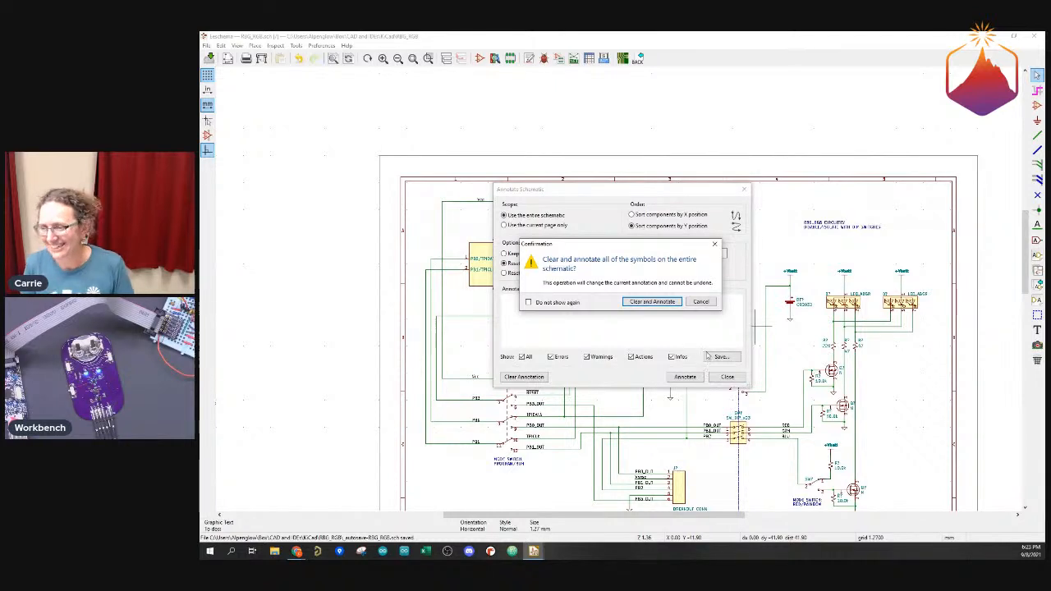
left_click(654, 302)
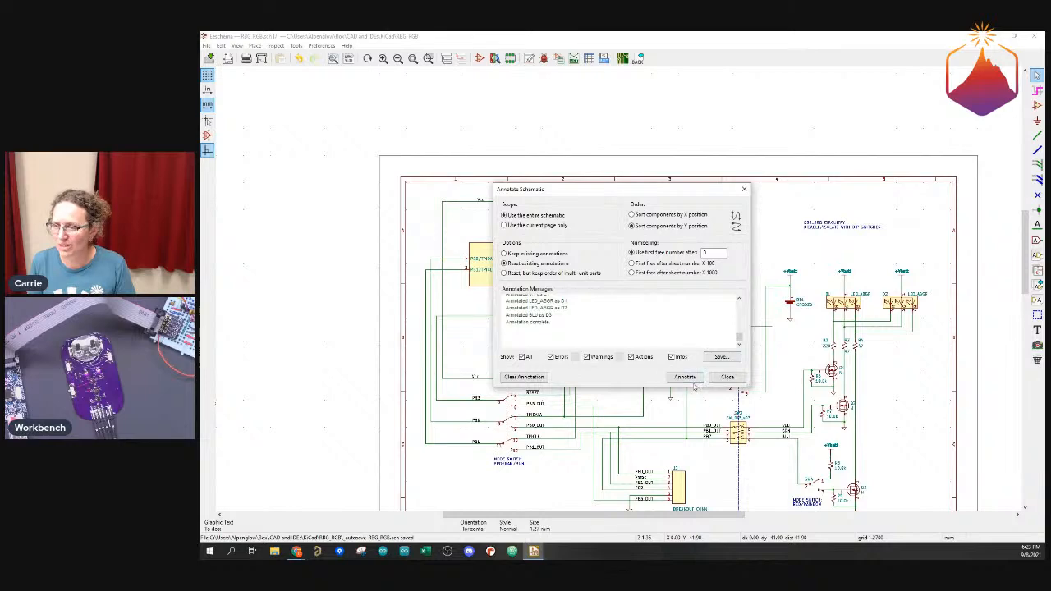
left_click(727, 376)
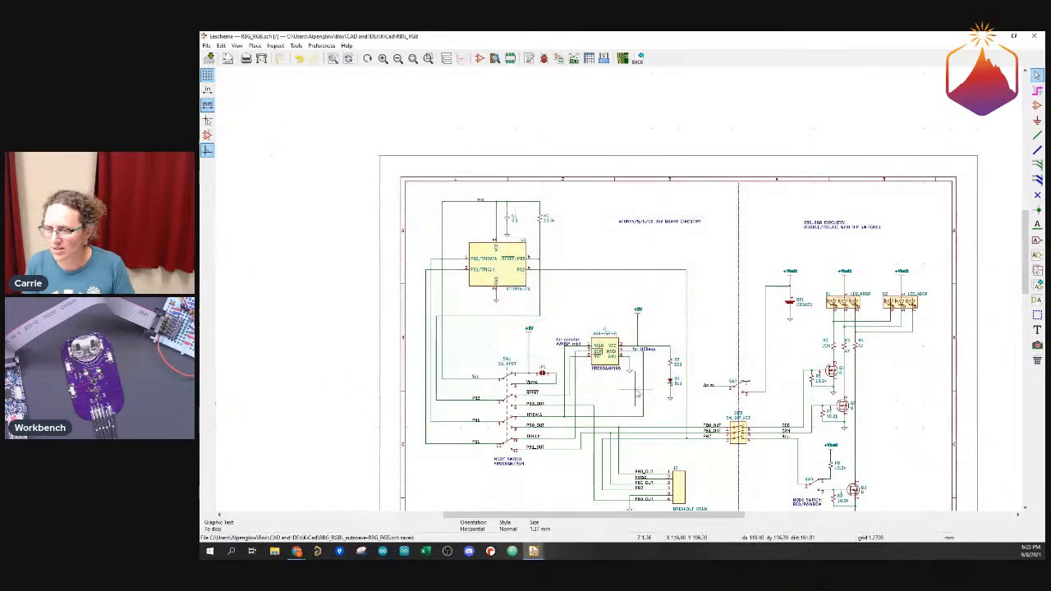
Review the new reference designators across the schematic, including the RGB LED MOSFET drivers and the RED/RAINBOW mode switch
scroll(683, 382, "up", 1)
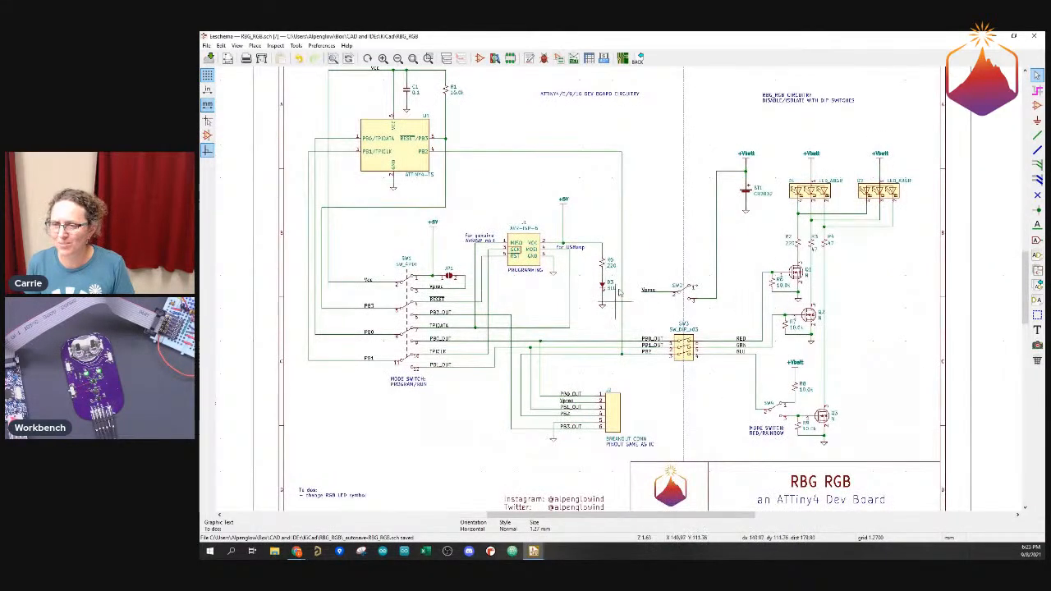
scroll(627, 300, "up", 1)
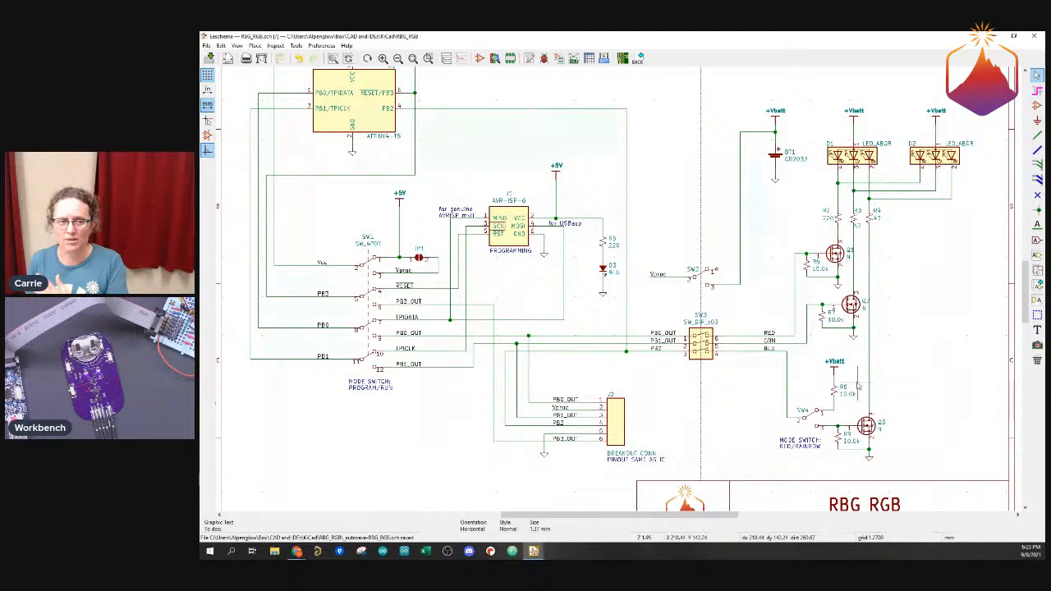
scroll(870, 328, "up", 1)
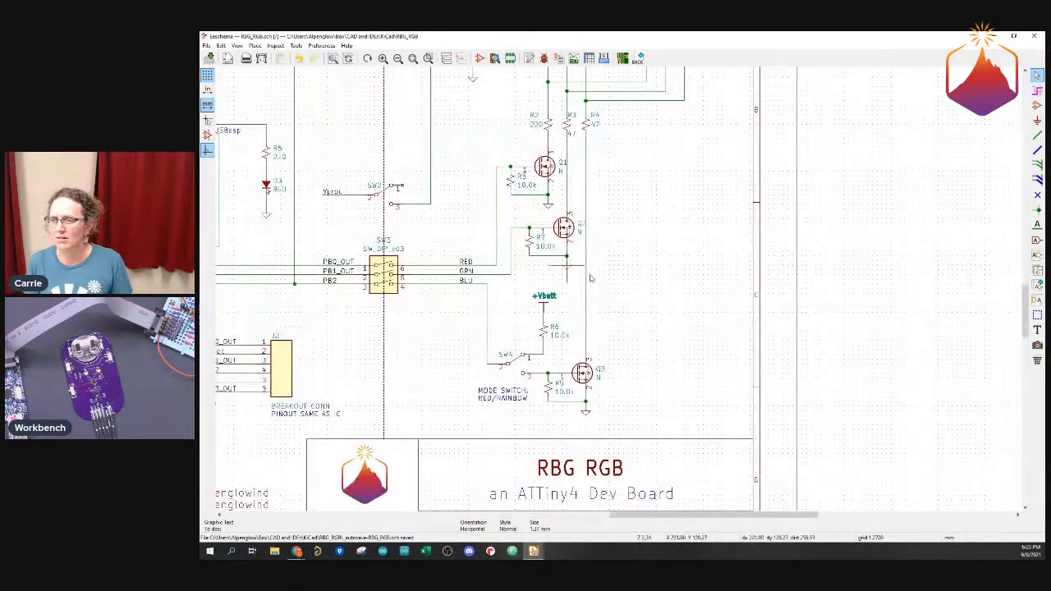
scroll(607, 283, "up", 1)
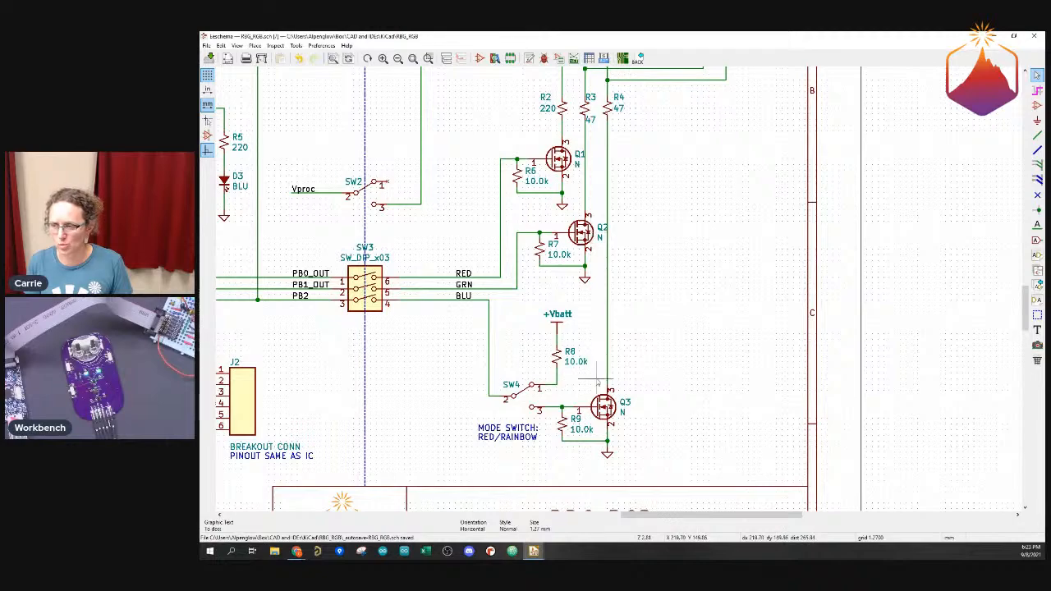
scroll(641, 286, "down", 1)
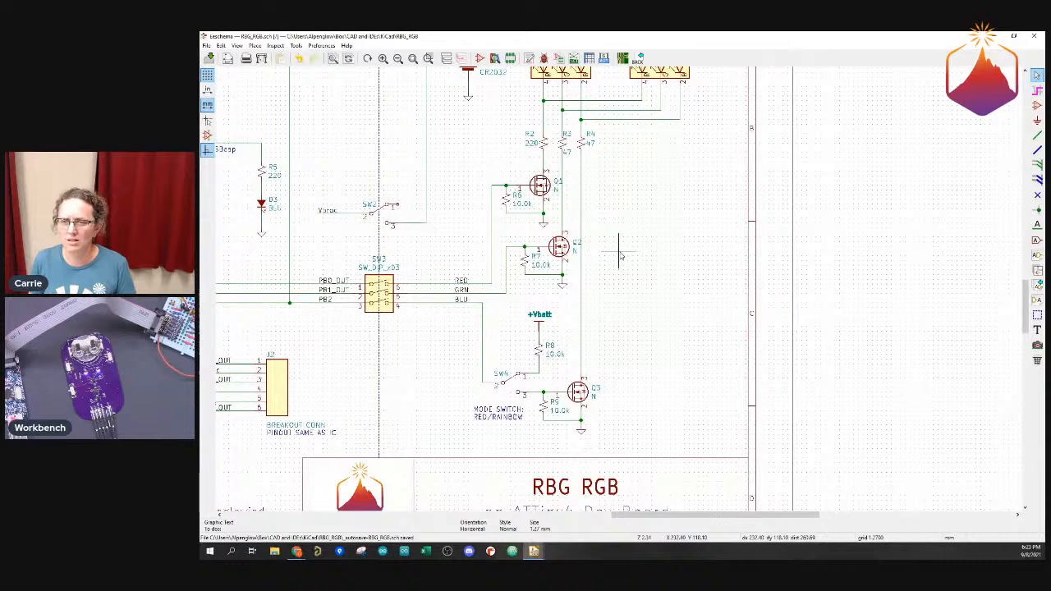
scroll(617, 263, "down", 3)
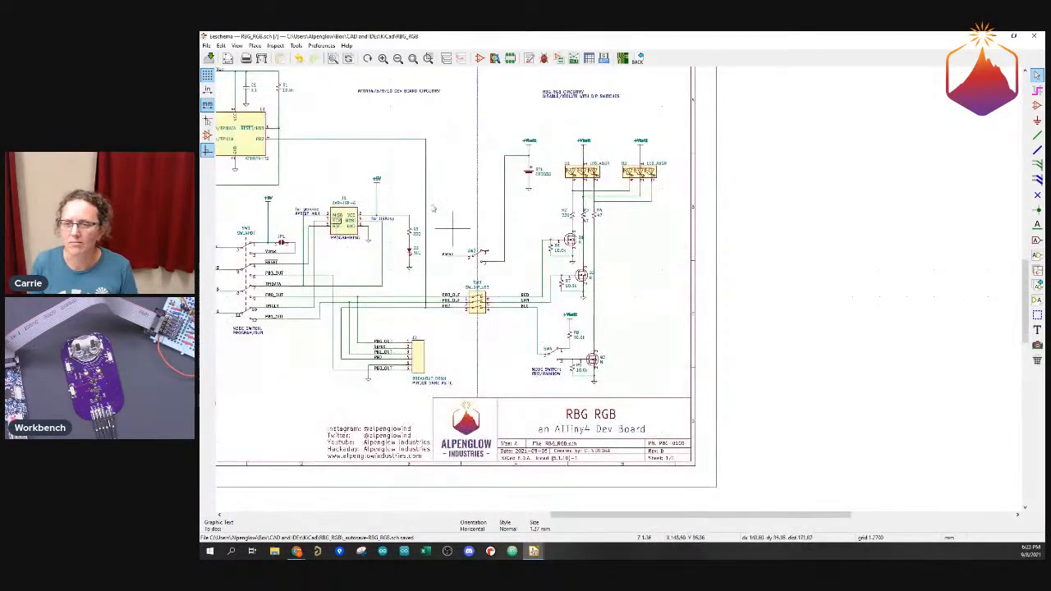
scroll(451, 228, "down", 1)
scroll(662, 377, "up", 1)
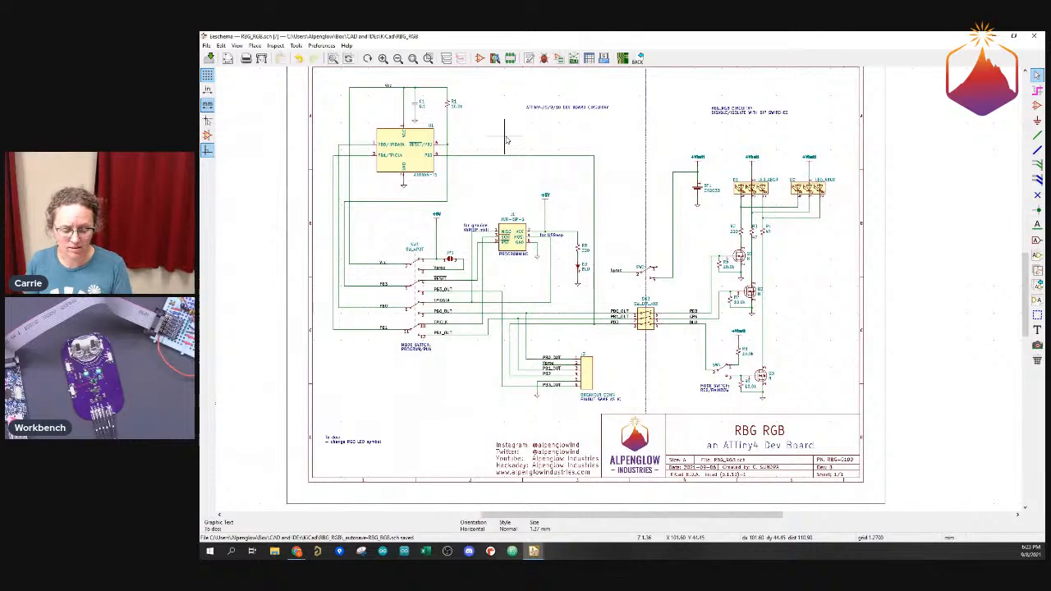
Save the annotated schematic
left_click(321, 46)
mouse_move(207, 46)
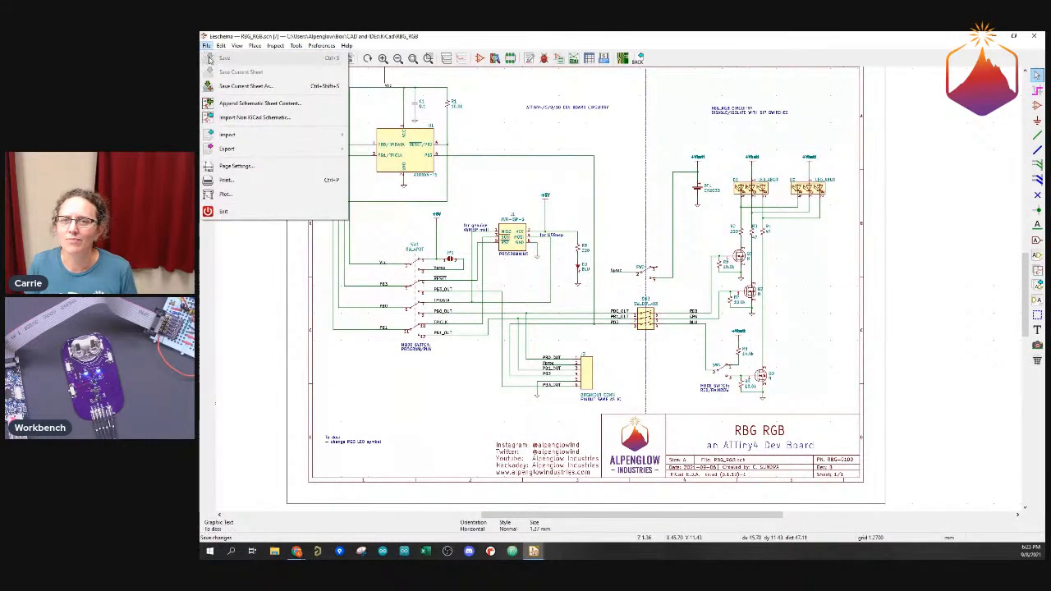
mouse_move(295, 47)
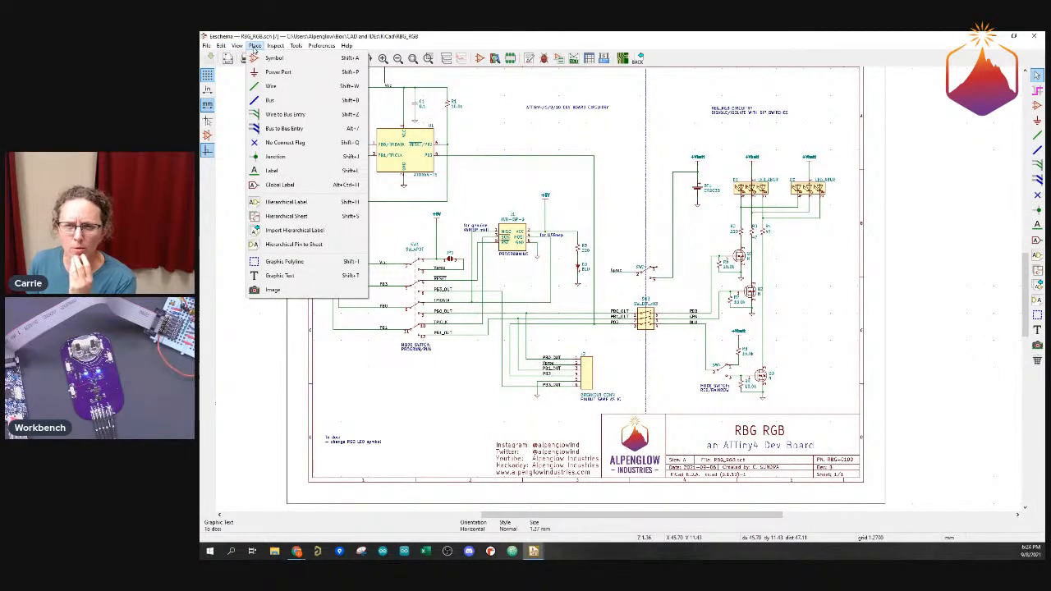
key("ctrl+s")
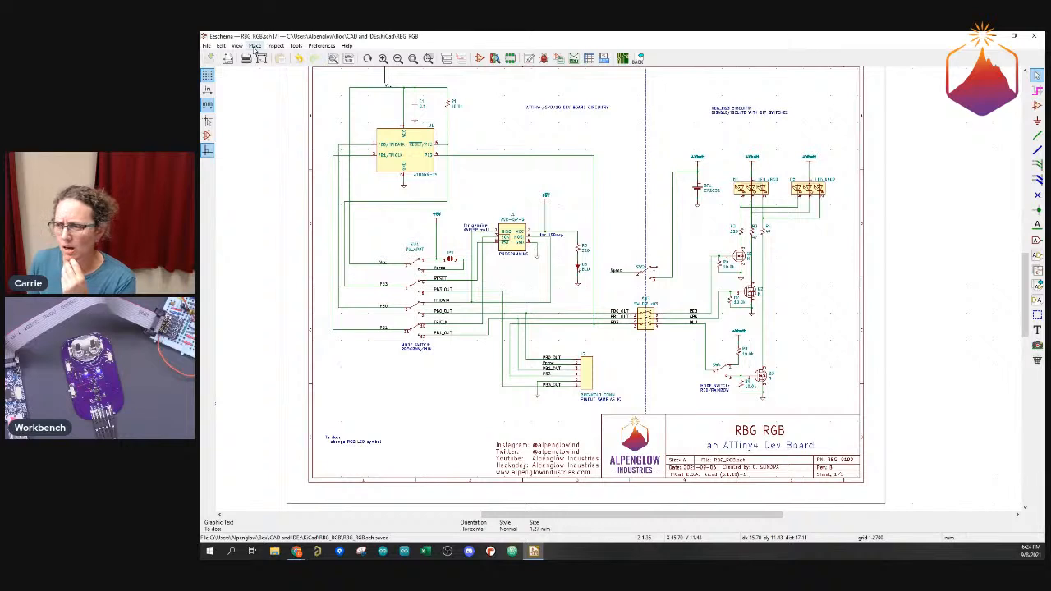
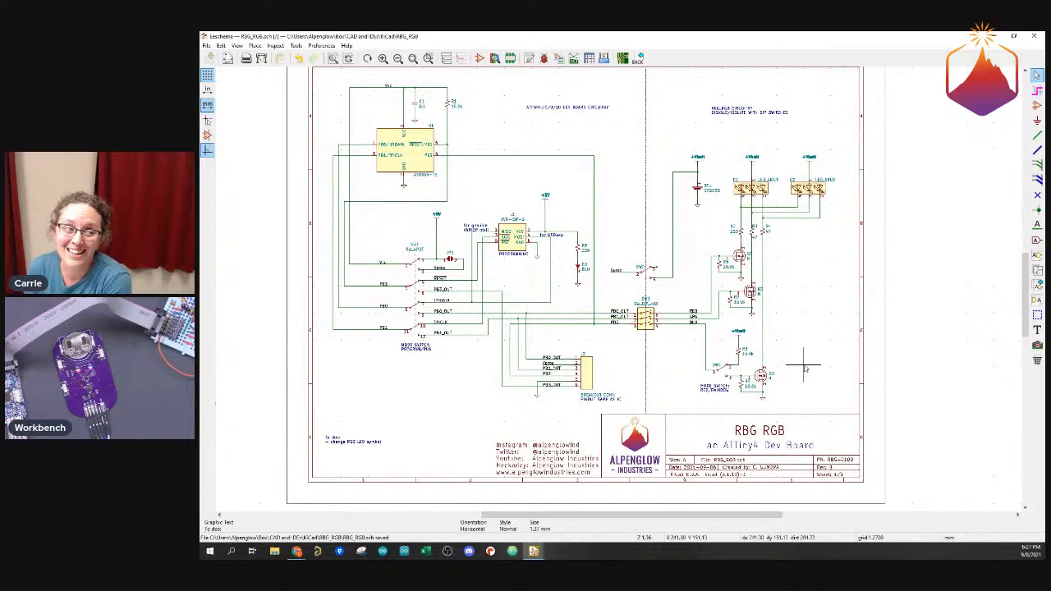
scroll(805, 369, "up", 2)
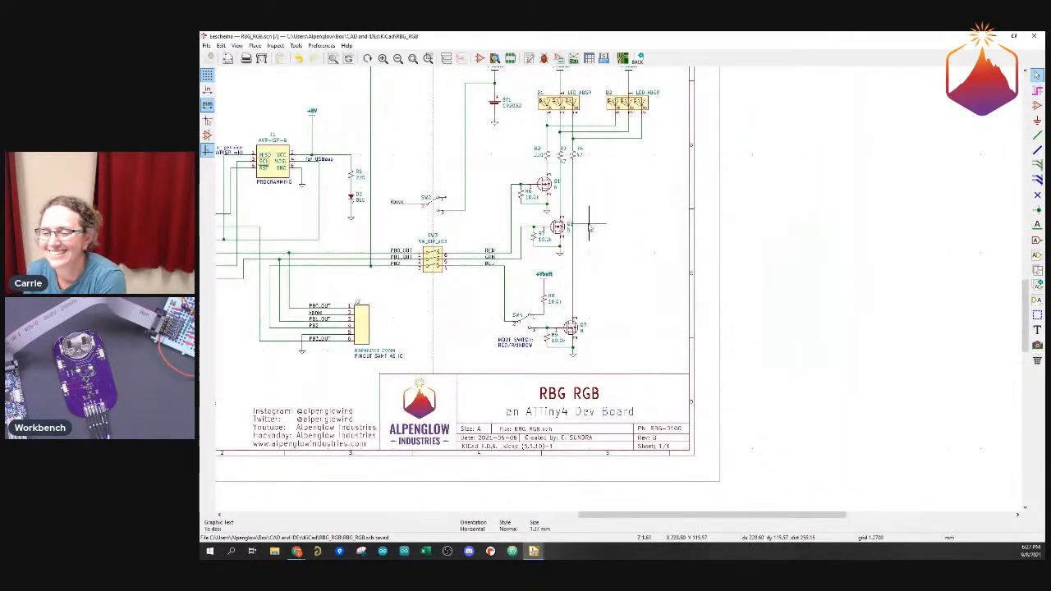
scroll(589, 226, "down", 1)
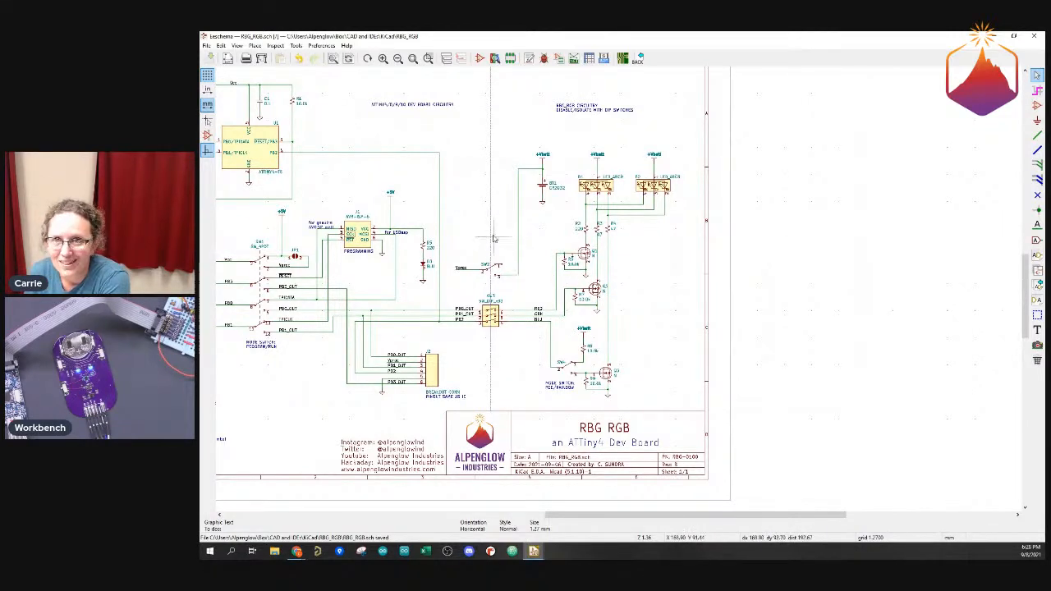
key("Home")
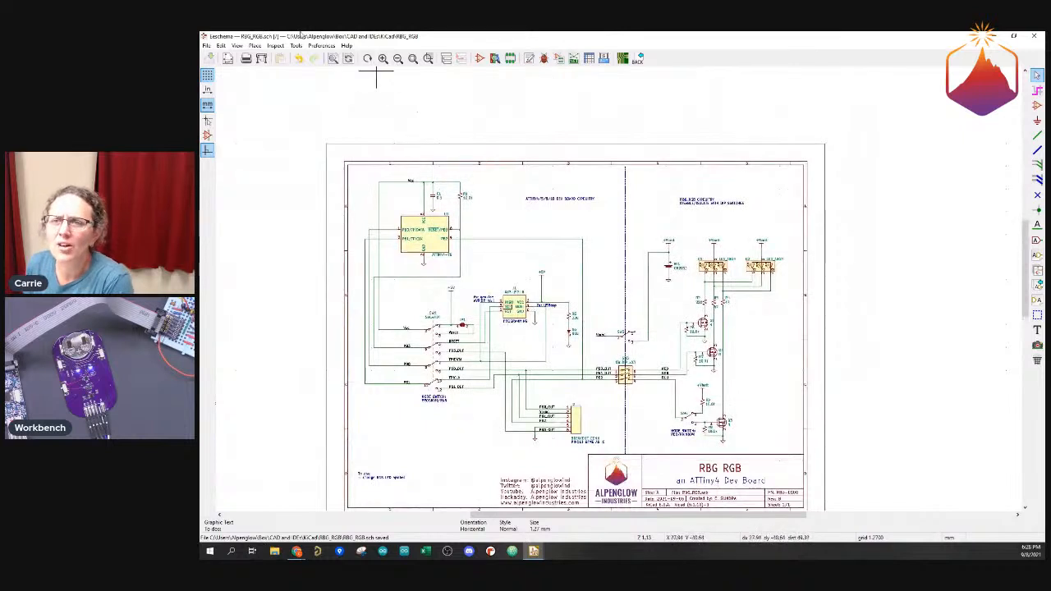
left_click(295, 45)
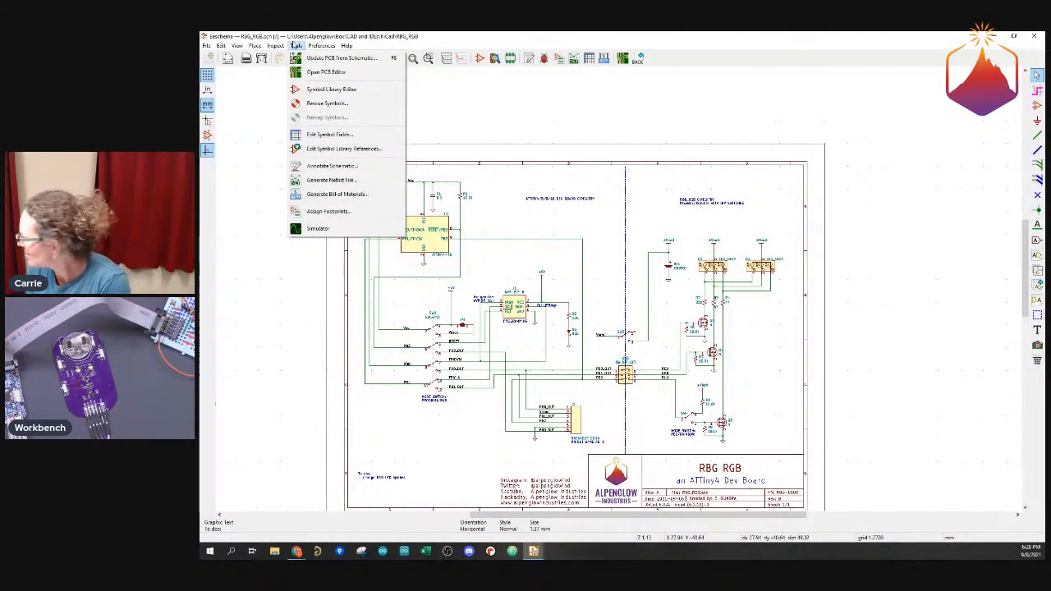
mouse_move(325, 46)
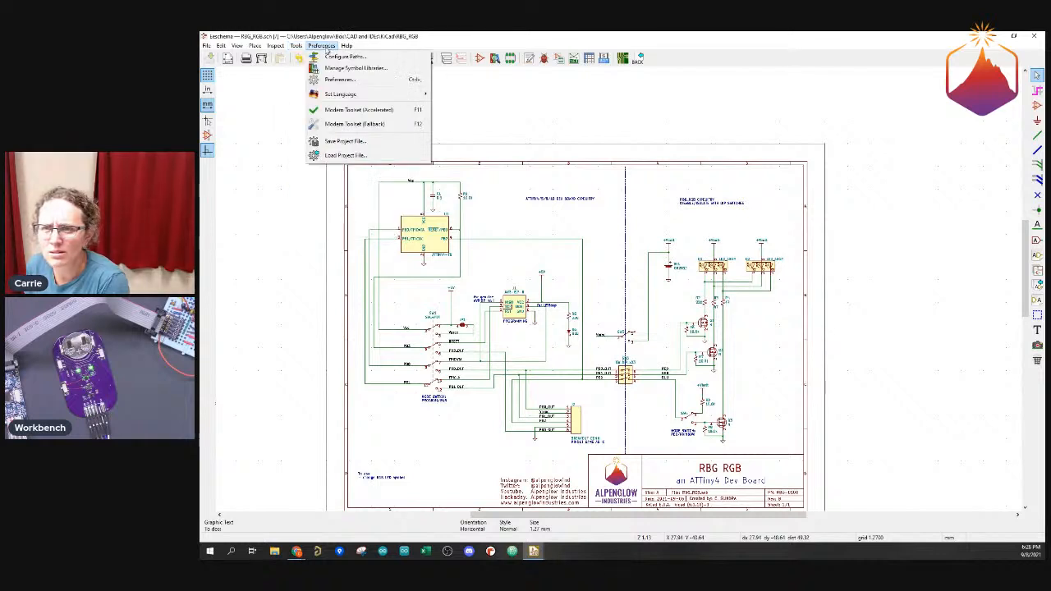
left_click(325, 48)
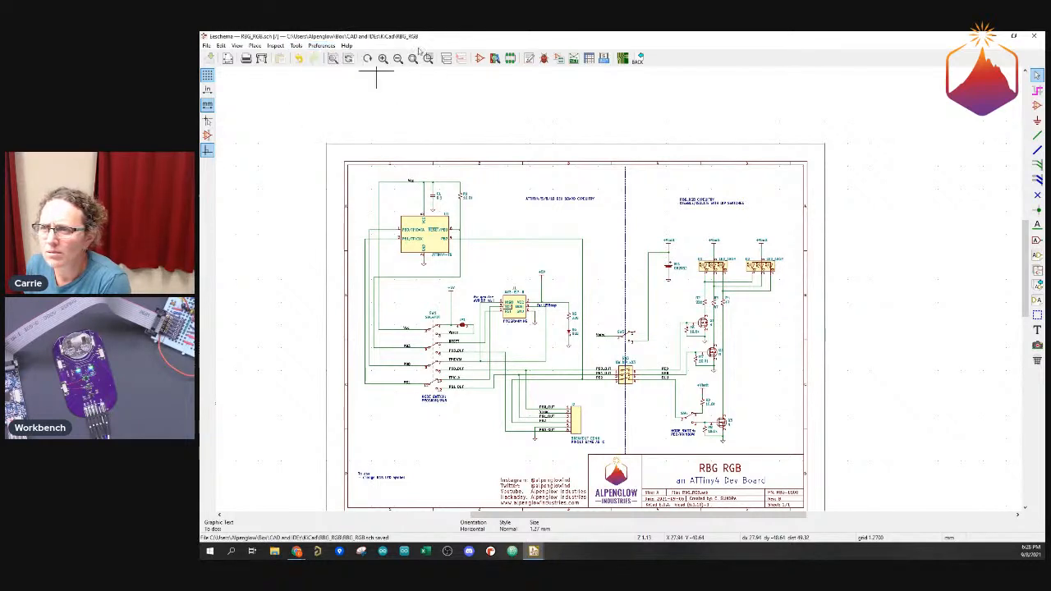
Open the electrical rules checker and examine its label tests and pin-to-pin connection matrix, enlarging the dialog
left_click(544, 59)
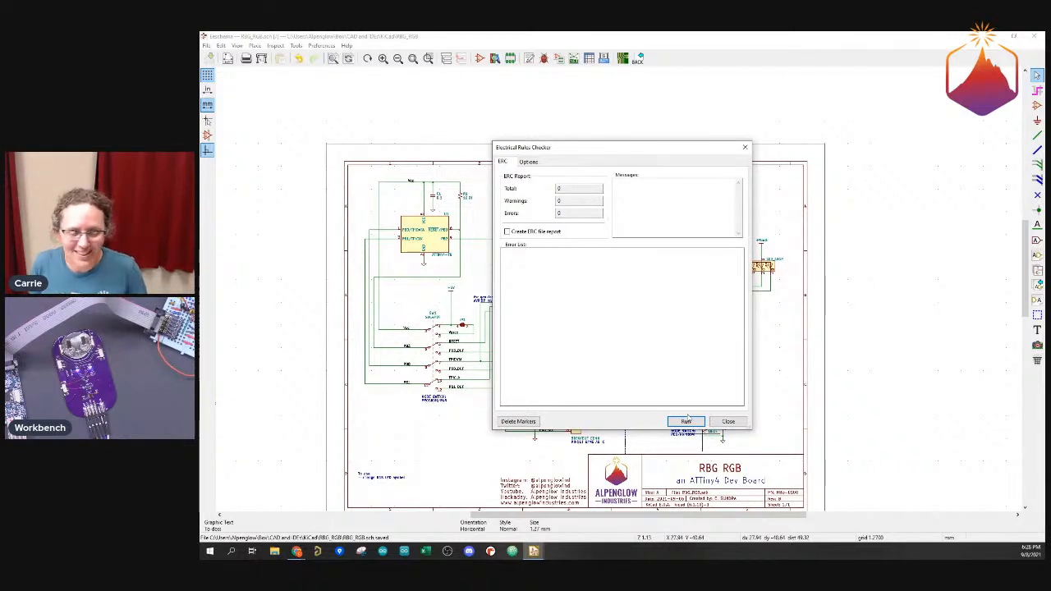
left_click(529, 162)
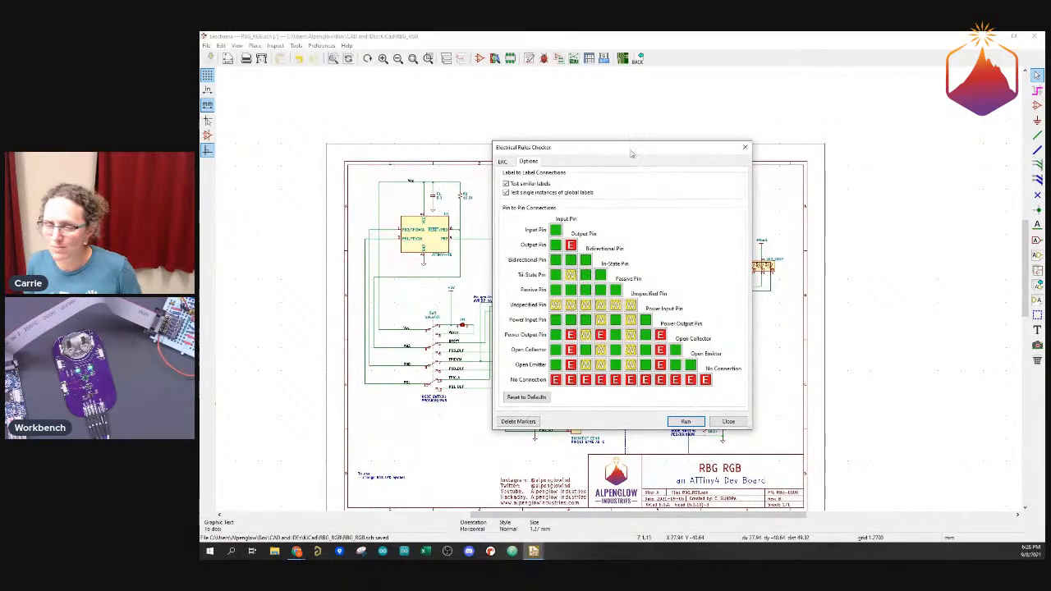
left_click_drag(631, 152, 613, 137)
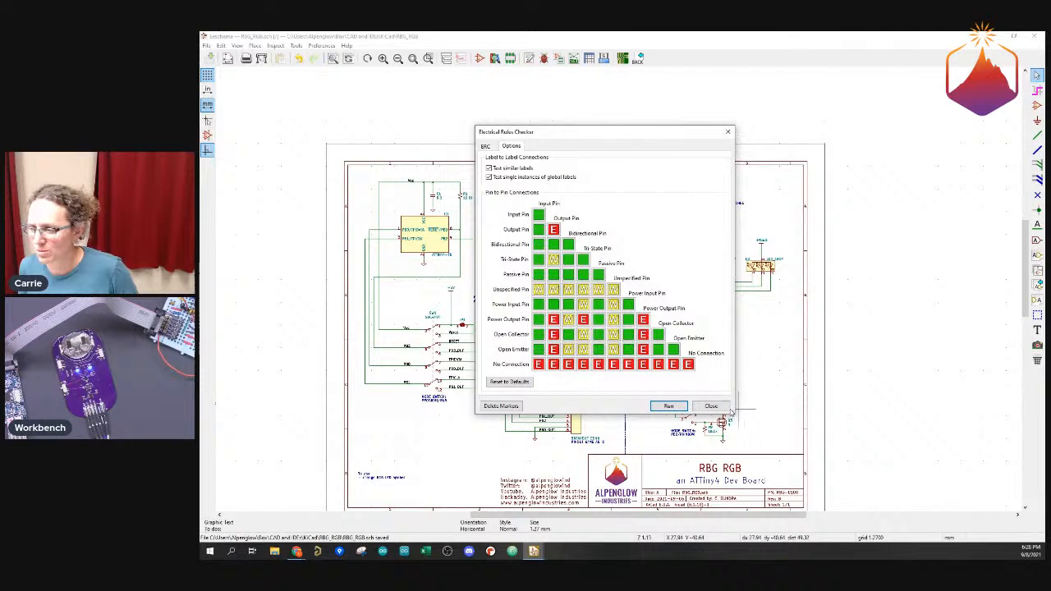
left_click_drag(736, 412, 762, 421)
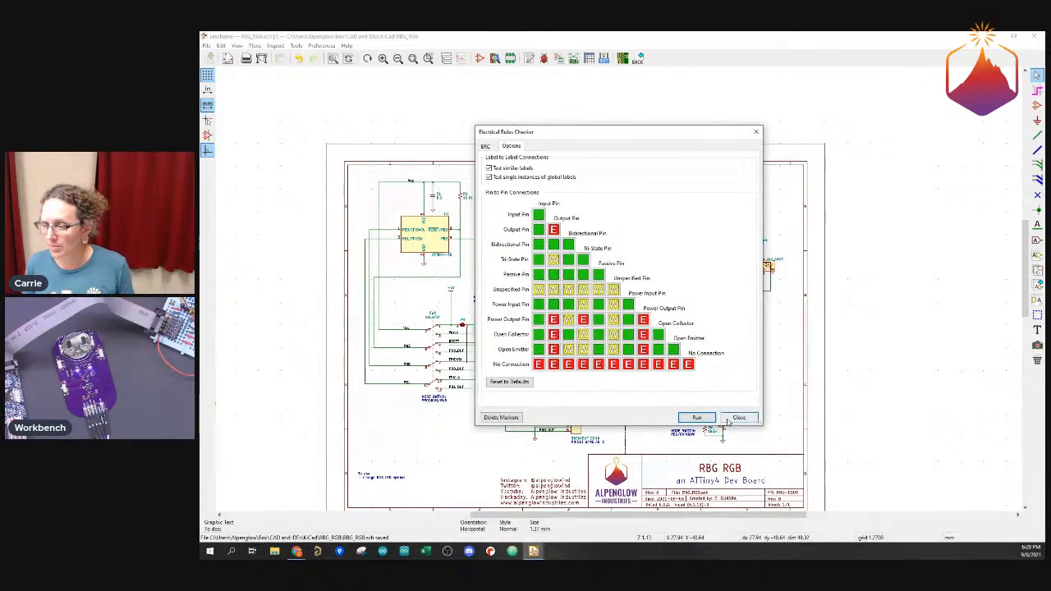
Run the electrical rules check on the schematic, read the reported error list, and close the checker
left_click(485, 147)
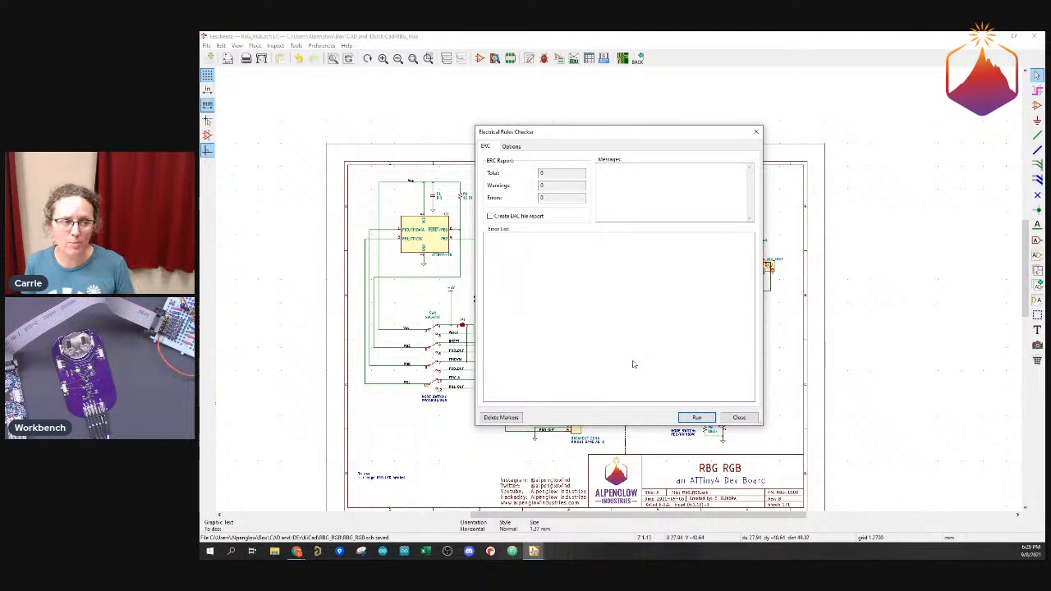
left_click(696, 417)
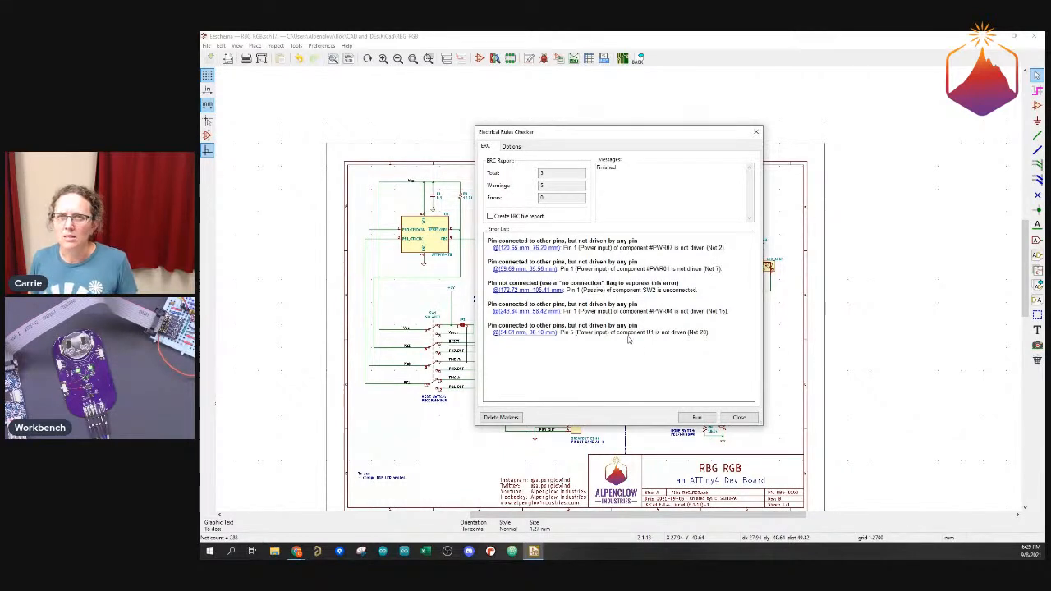
left_click(737, 419)
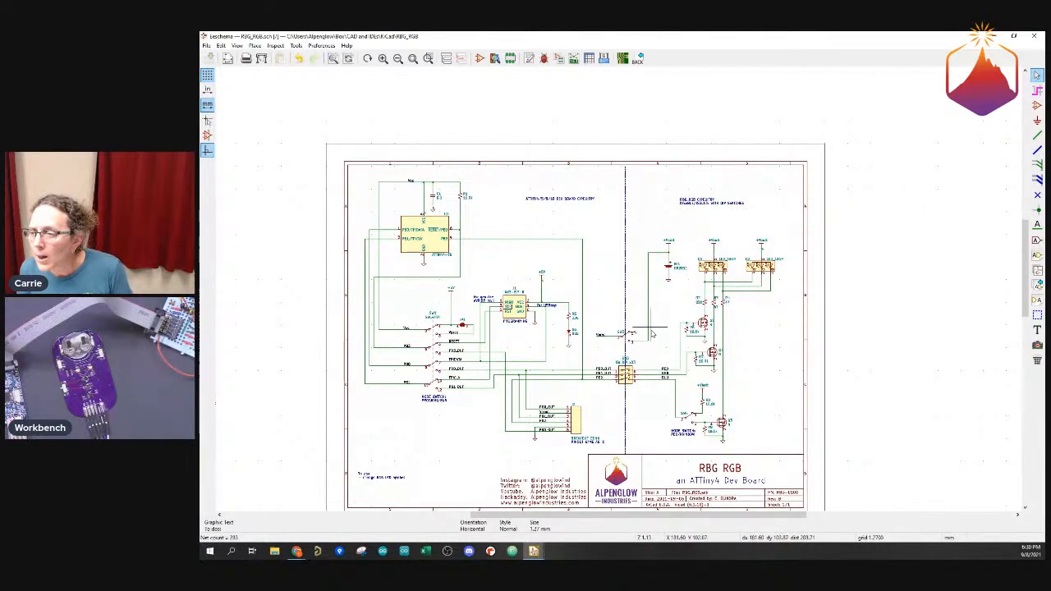
Mark the unconnected pin 1 of switch SW2 with a no-connect flag and leave the placement command
scroll(669, 371, "up", 1)
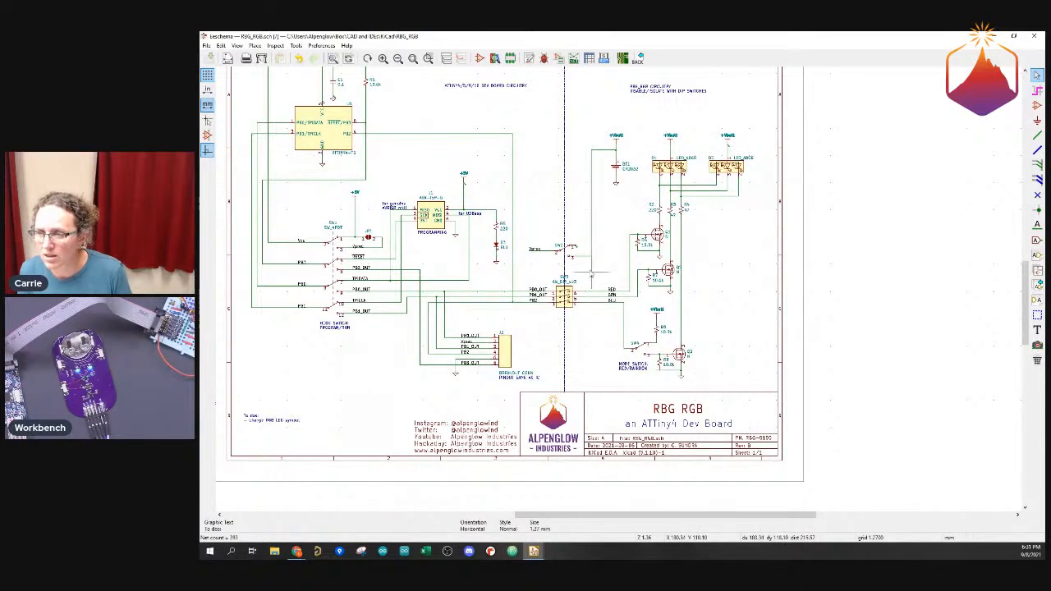
scroll(576, 246, "up", 6)
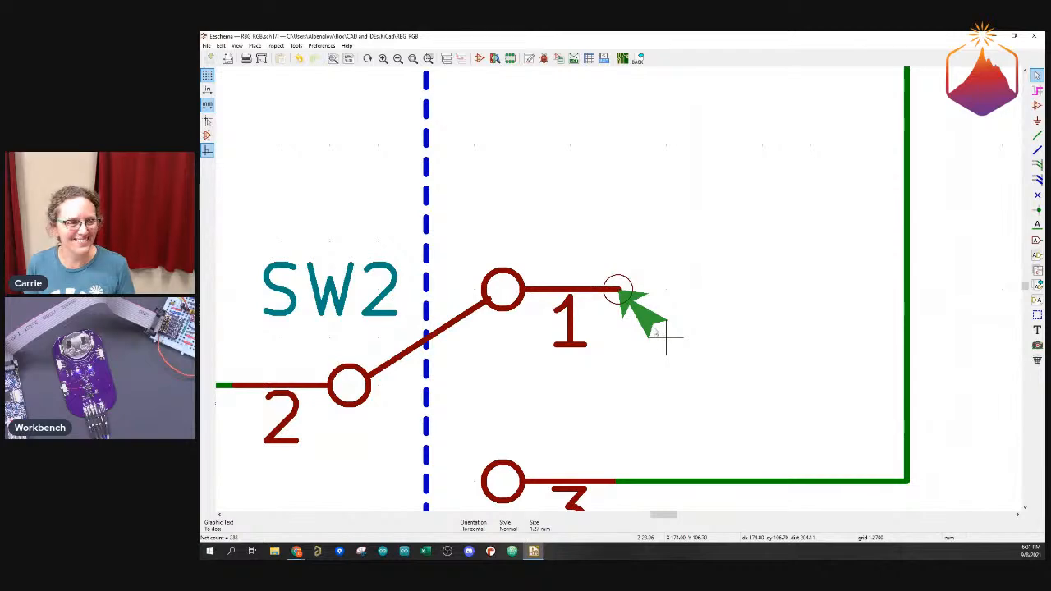
scroll(666, 386, "down", 8)
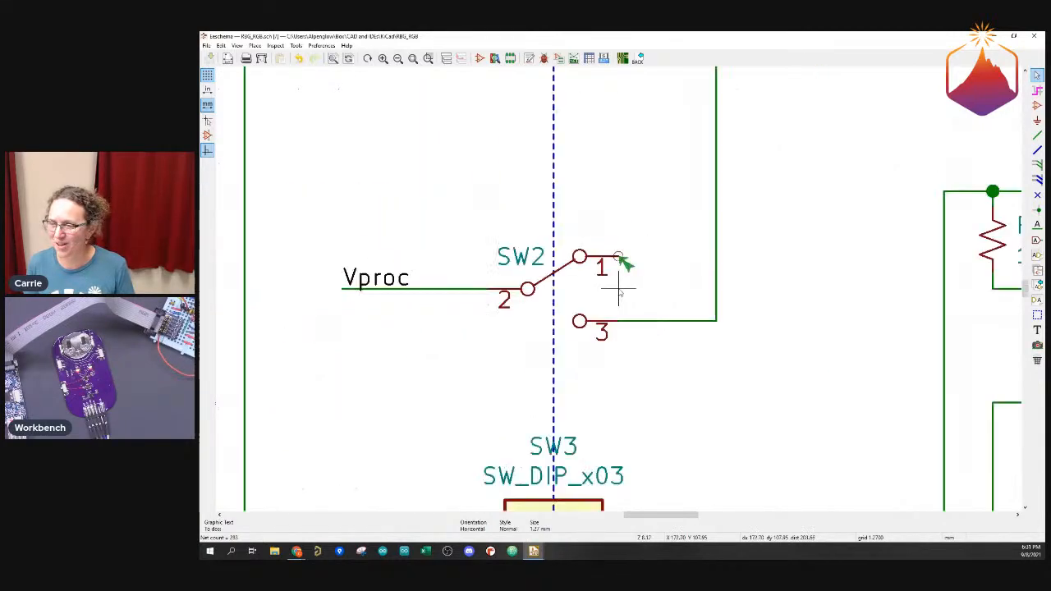
scroll(627, 301, "up", 3)
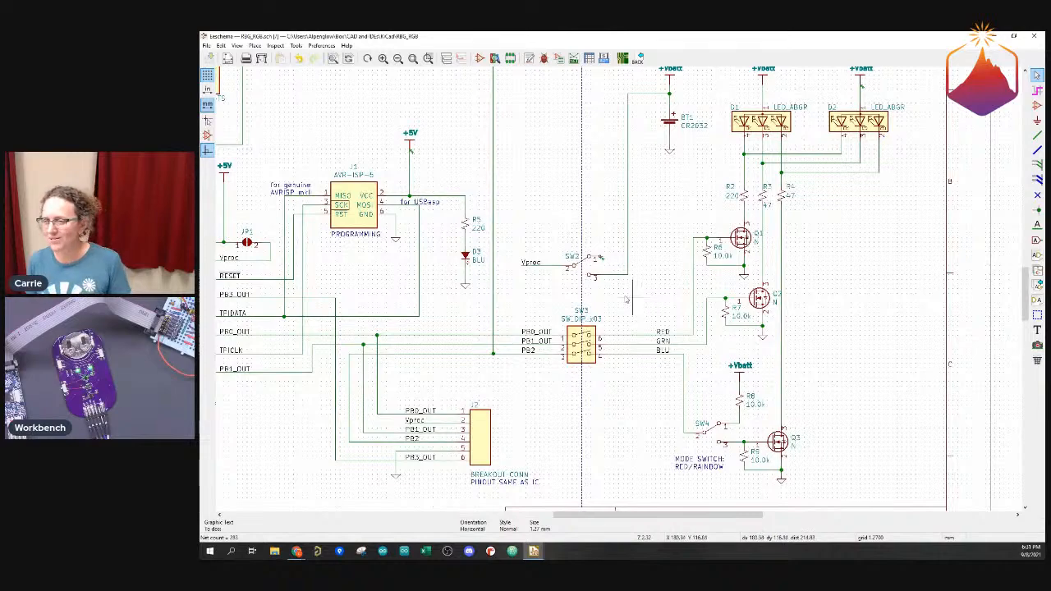
scroll(619, 289, "up", 1)
scroll(619, 292, "up", 3)
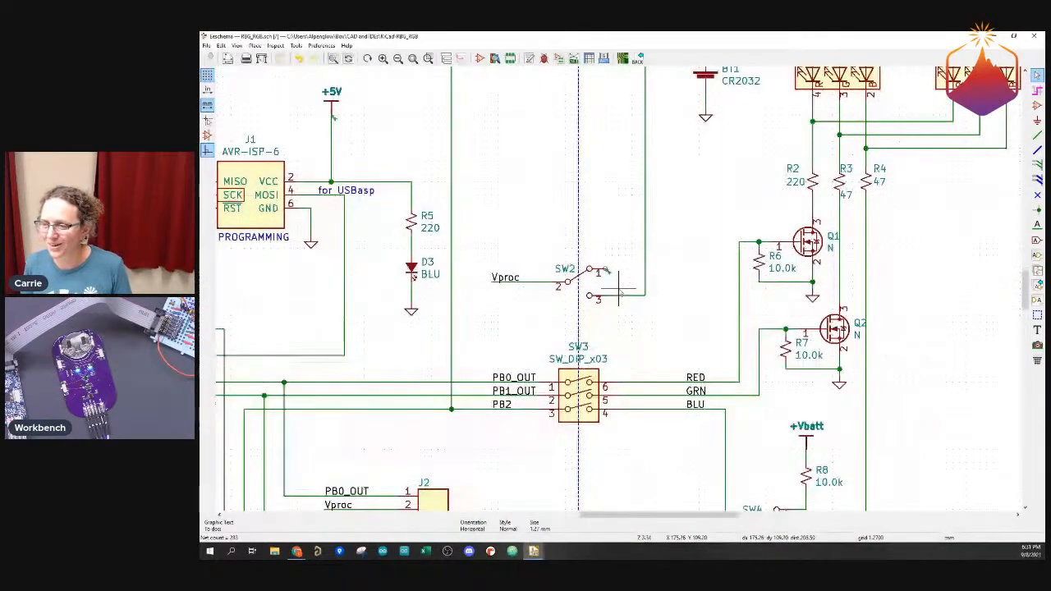
scroll(617, 292, "down", 1)
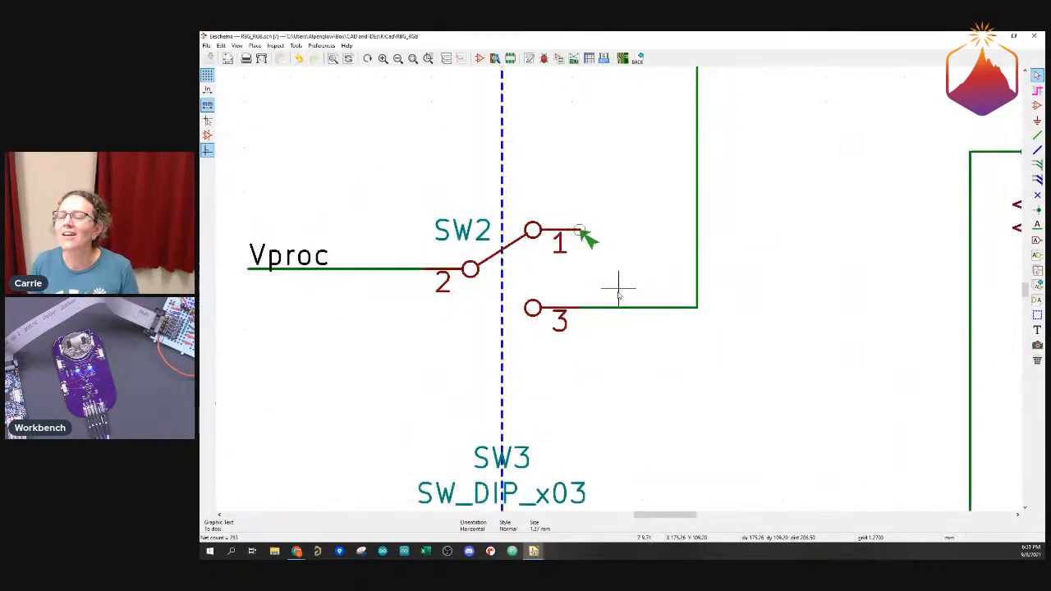
left_click(254, 46)
left_click(279, 143)
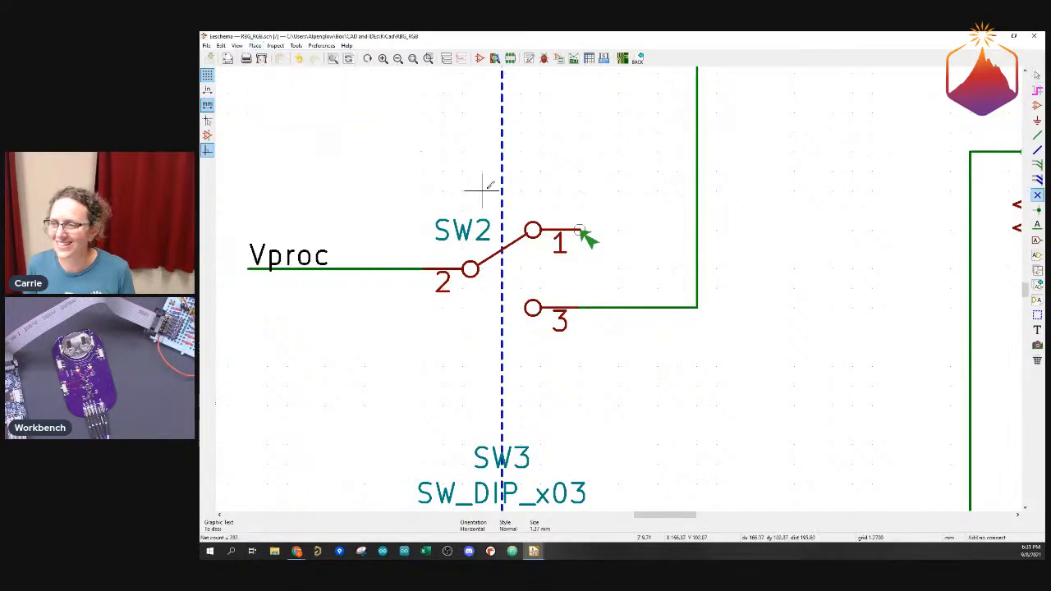
left_click(580, 230)
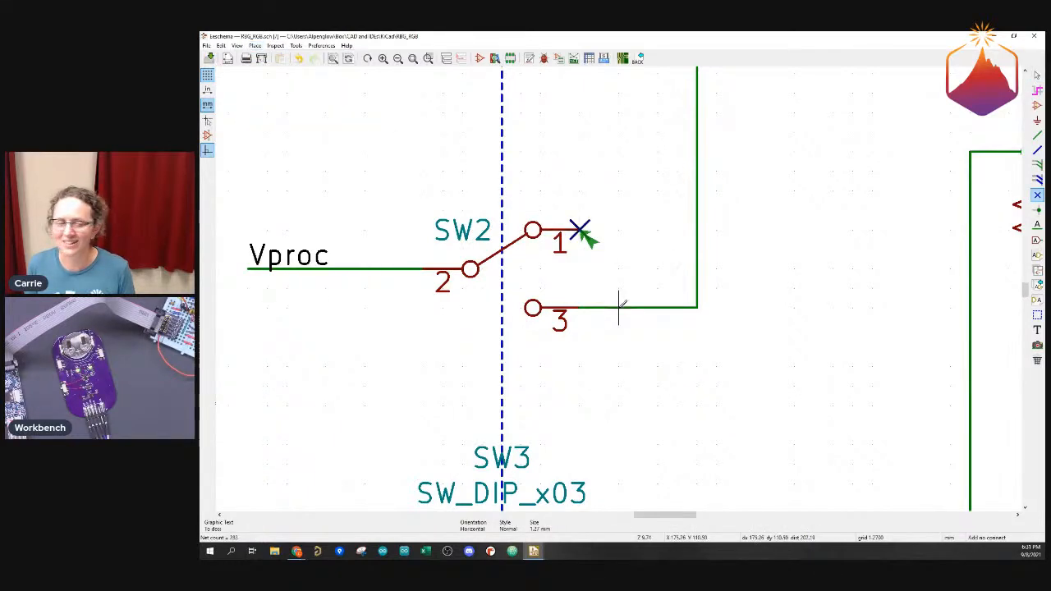
scroll(619, 307, "down", 5)
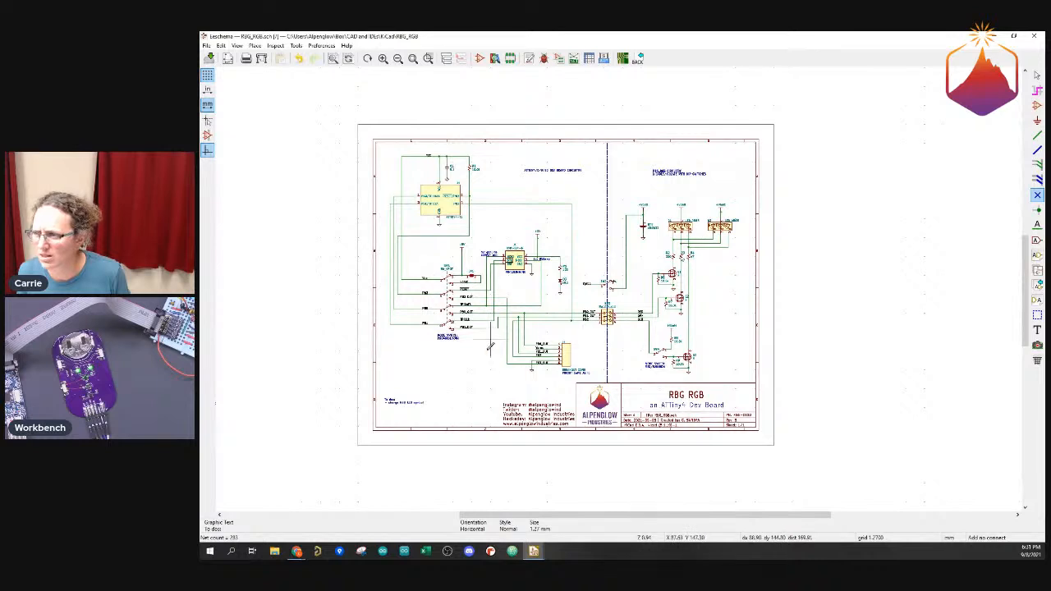
key("Escape")
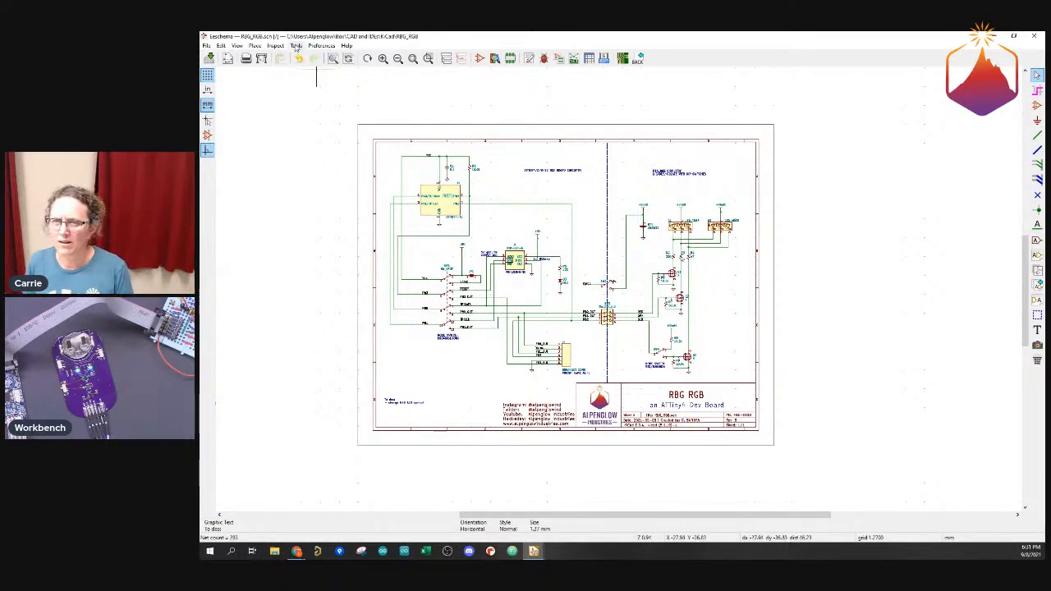
Reopen the electrical rules checker, look over its pin-to-pin connection options, rerun the check, and close the checker
left_click(319, 45)
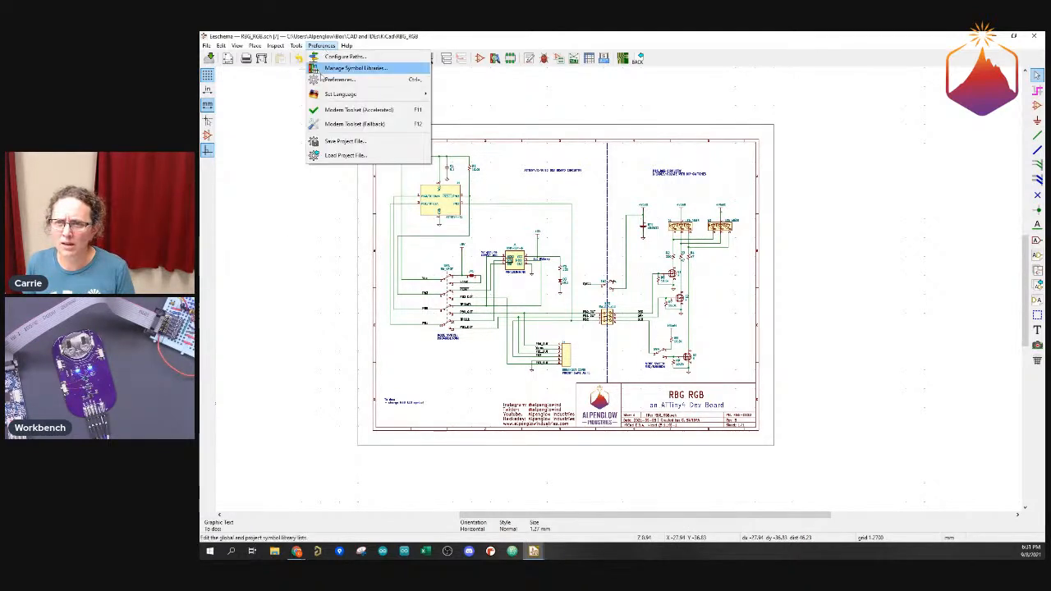
left_click(315, 44)
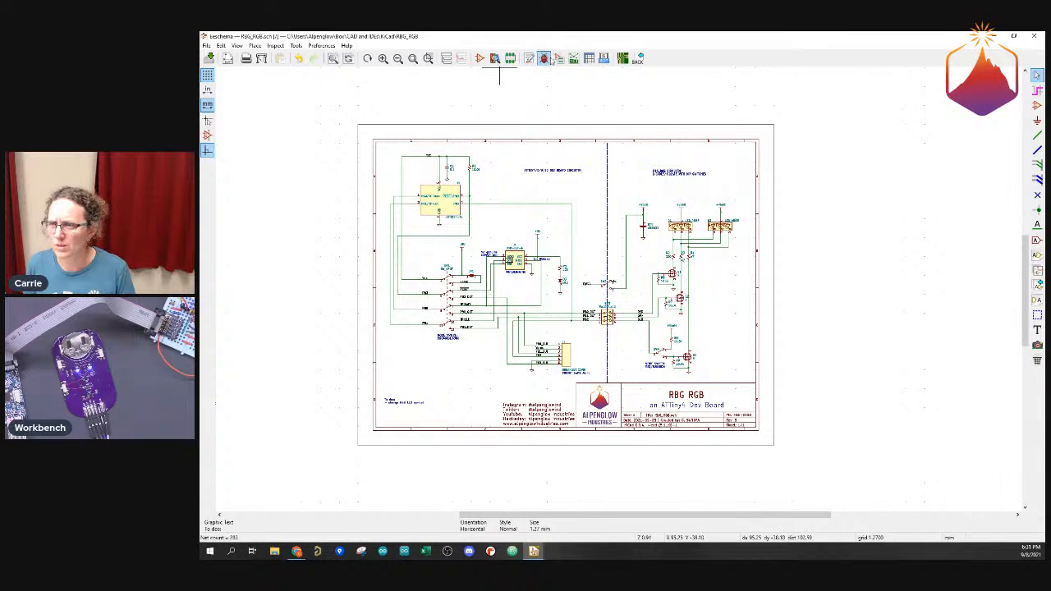
left_click(296, 45)
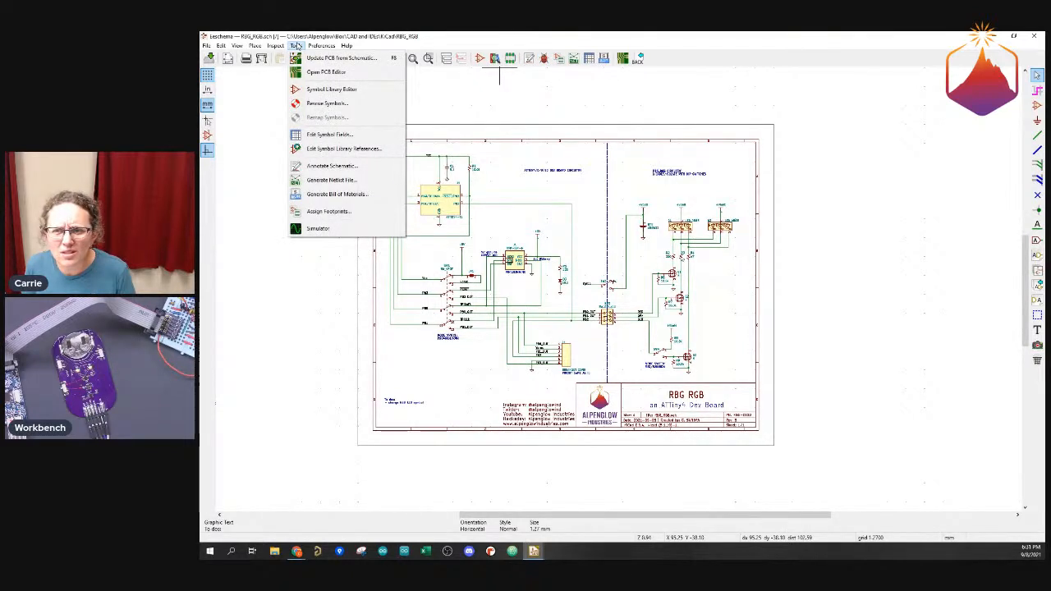
left_click(274, 46)
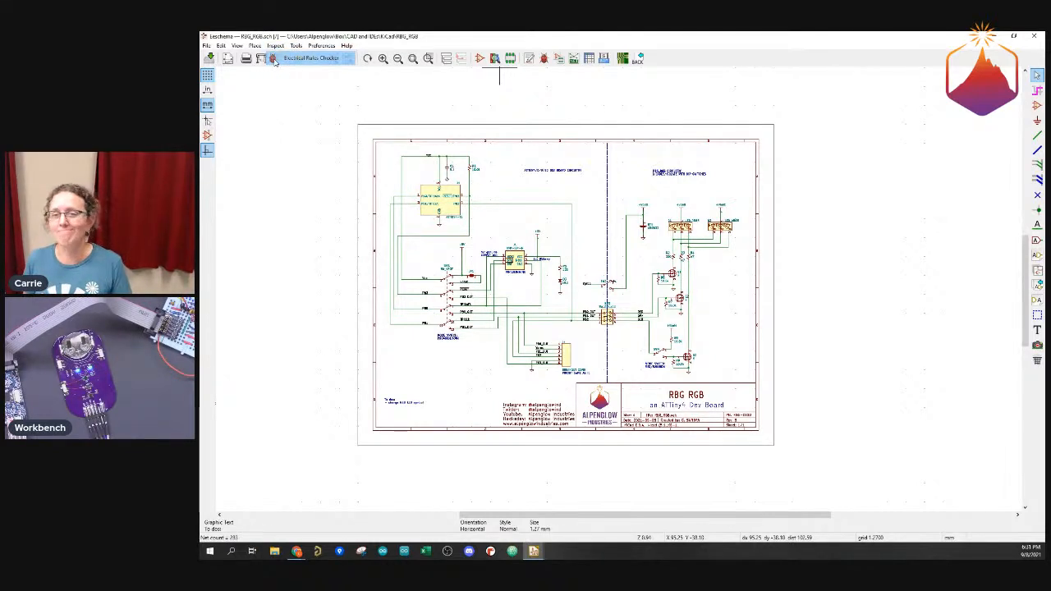
left_click(308, 58)
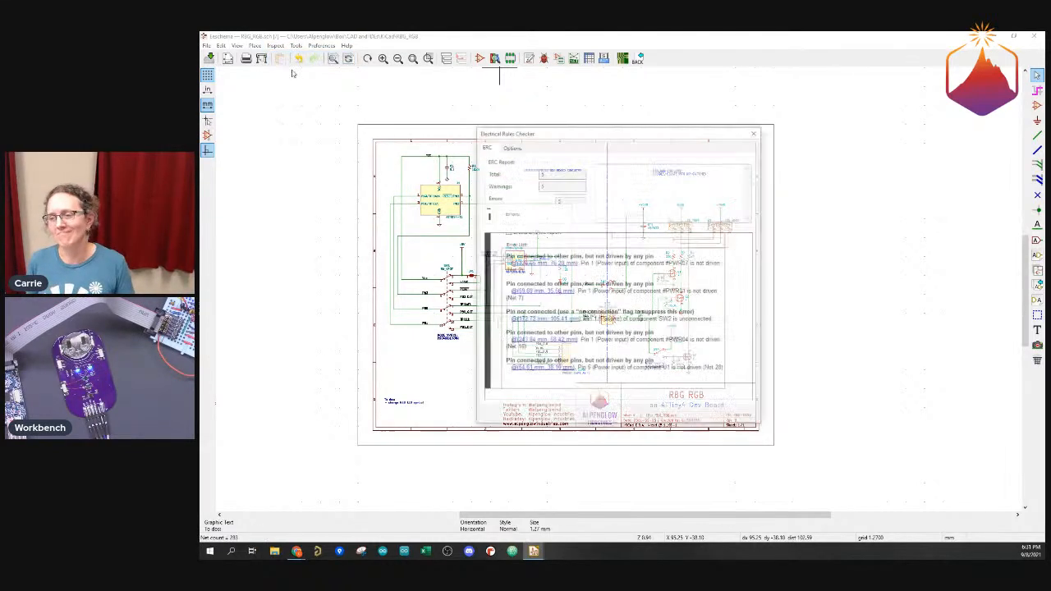
left_click(510, 146)
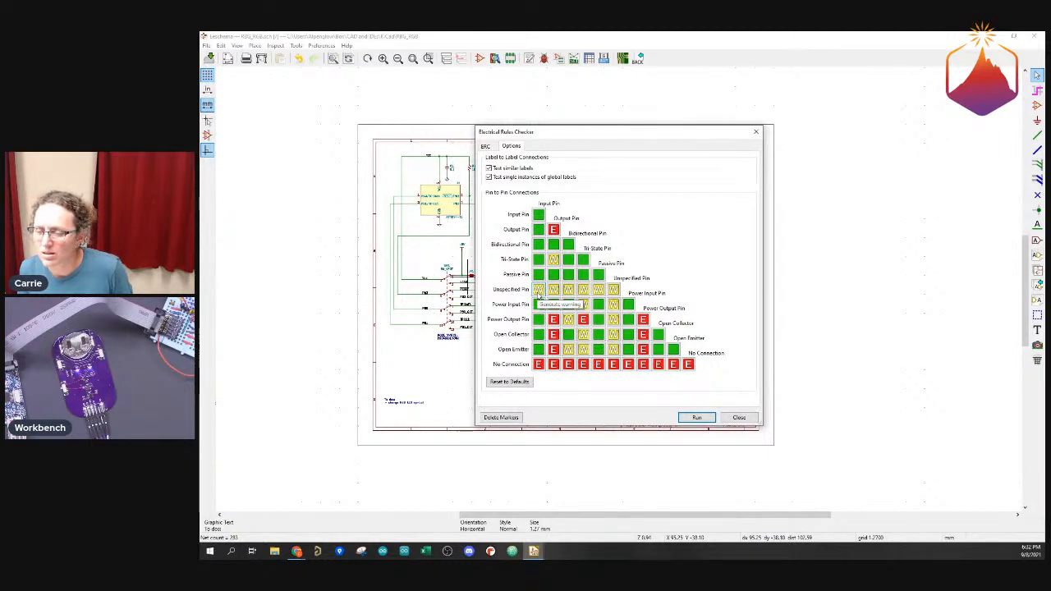
left_click(697, 418)
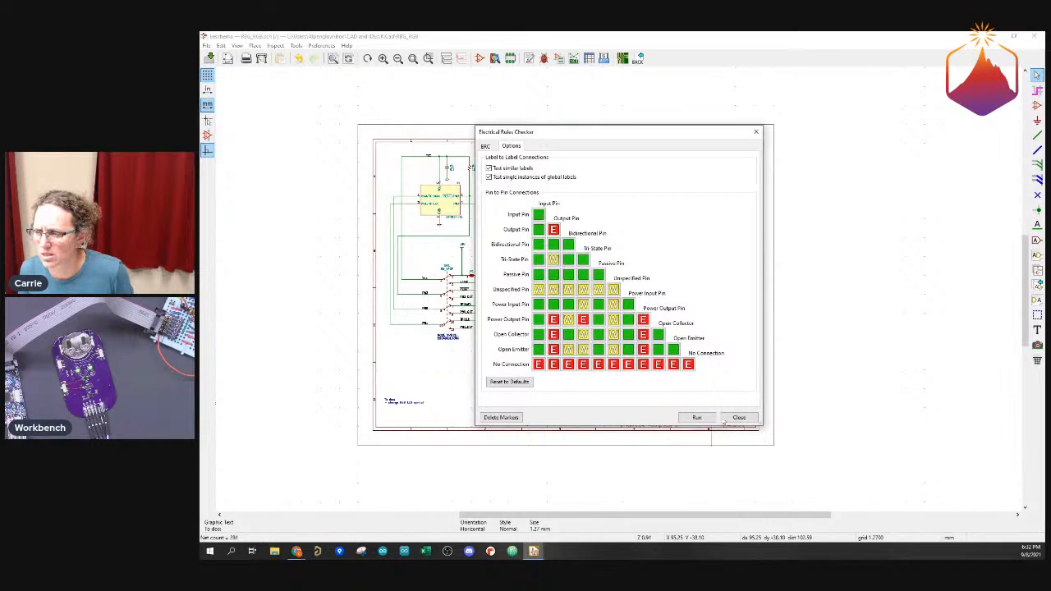
key("Escape")
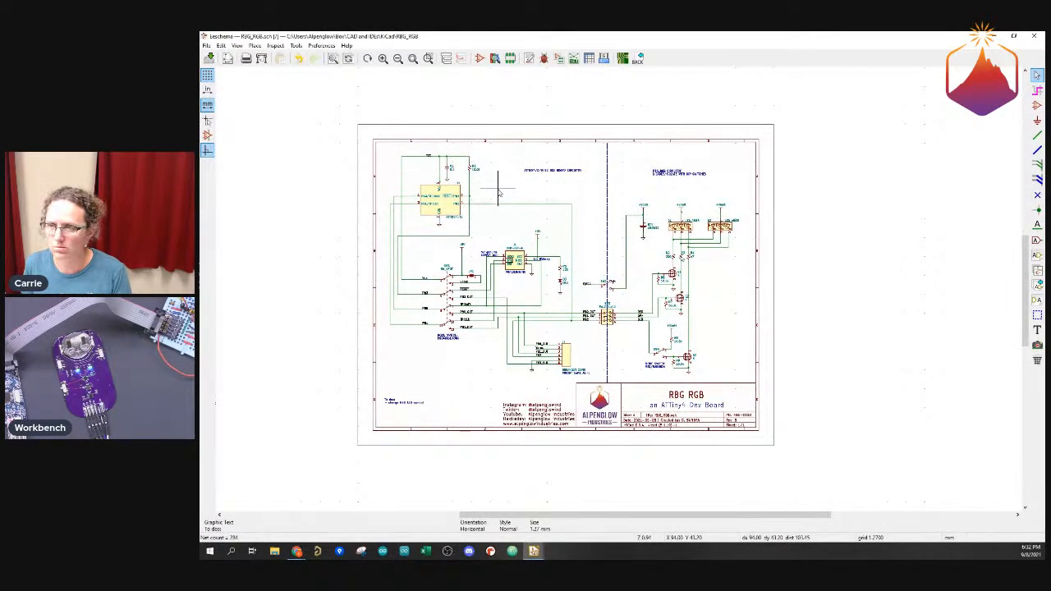
Read the updated electrical rules error list, examine the pin-to-pin connection matrix again, and close the checker
left_click(544, 59)
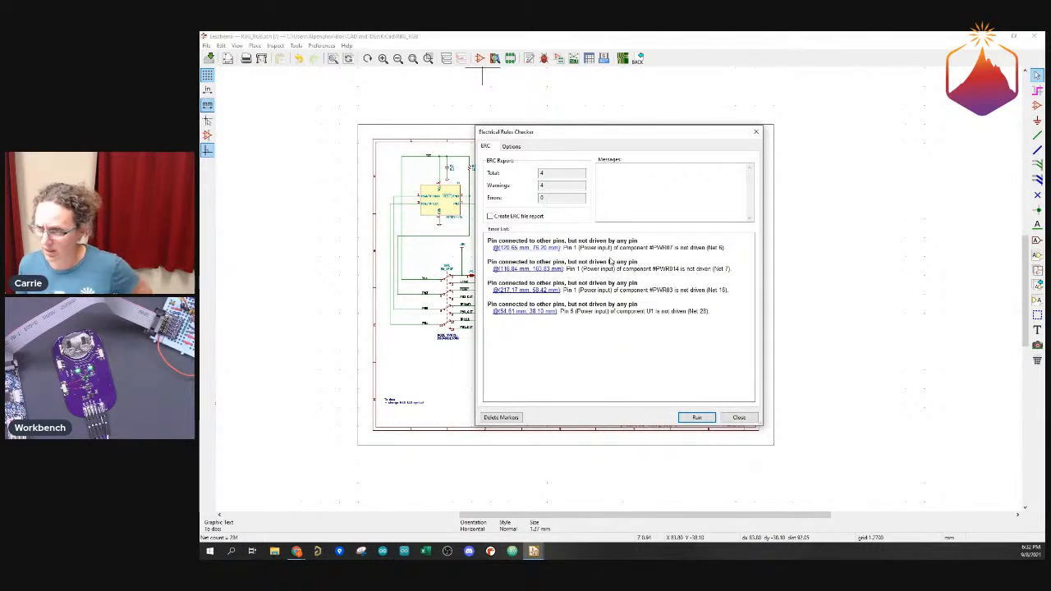
left_click(512, 146)
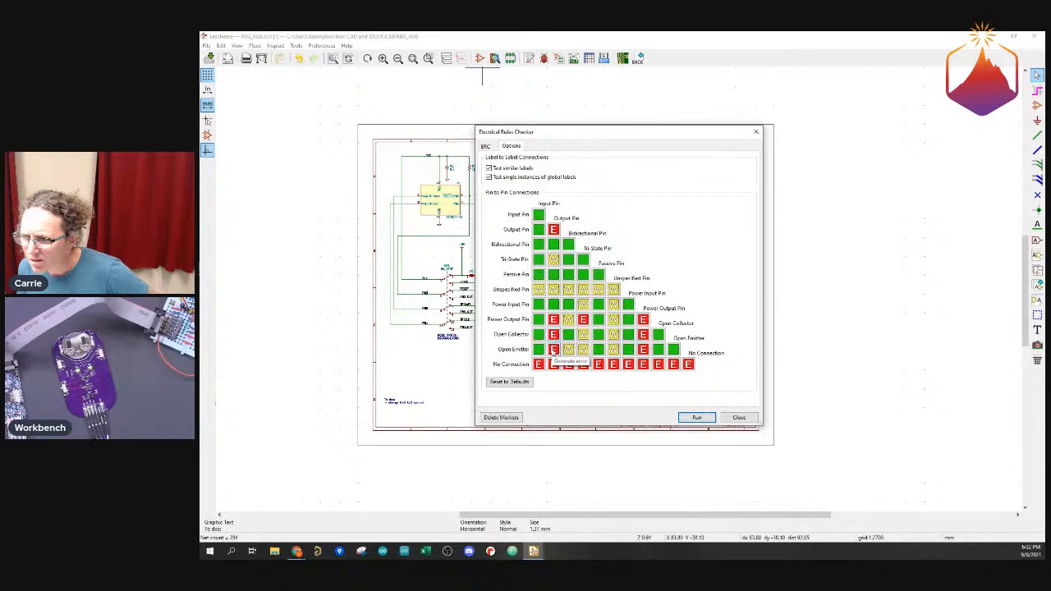
left_click(738, 418)
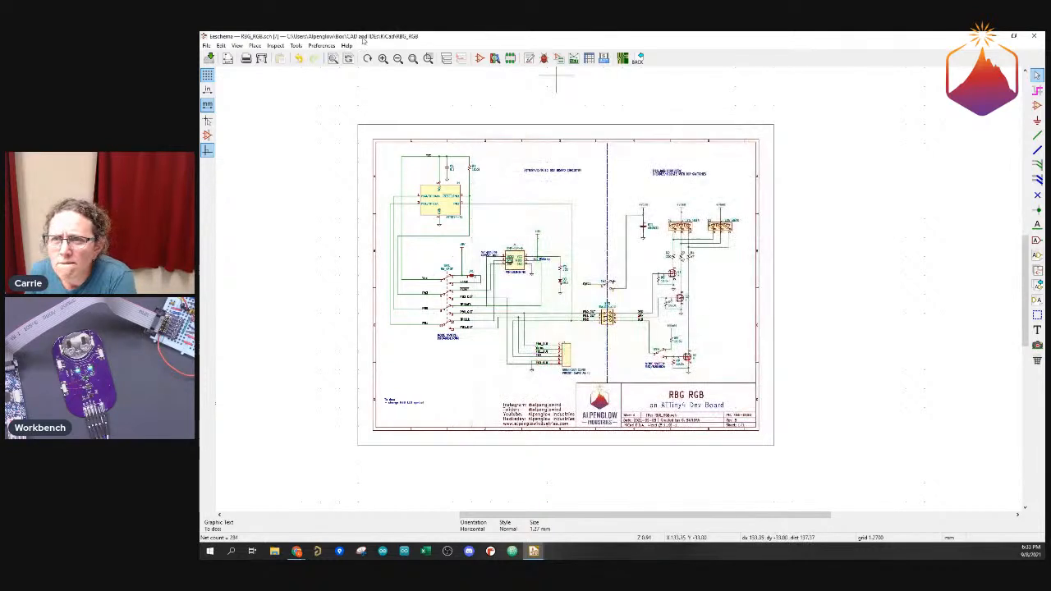
left_click(319, 46)
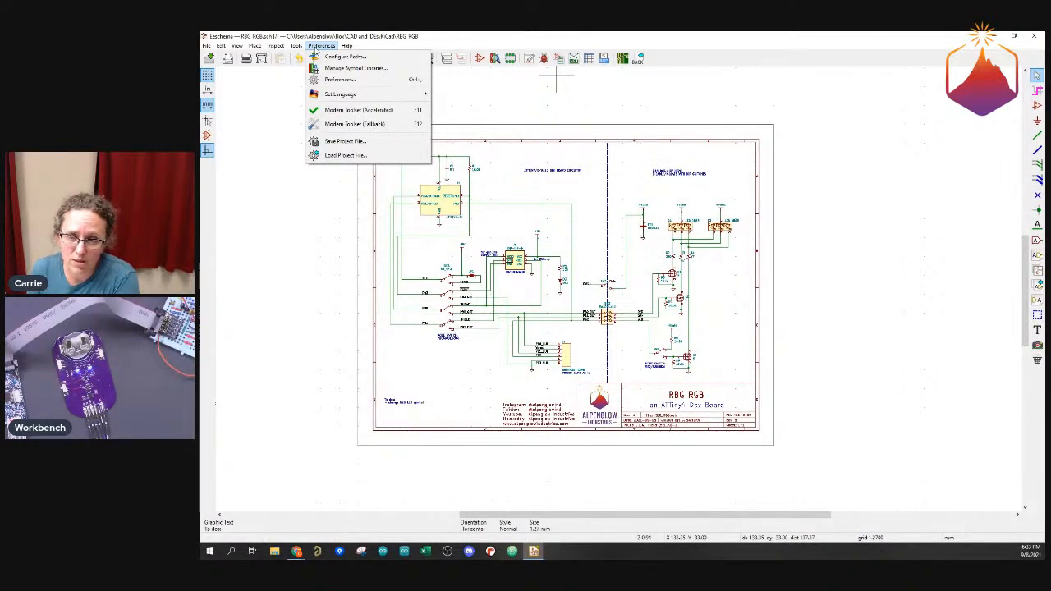
mouse_move(297, 49)
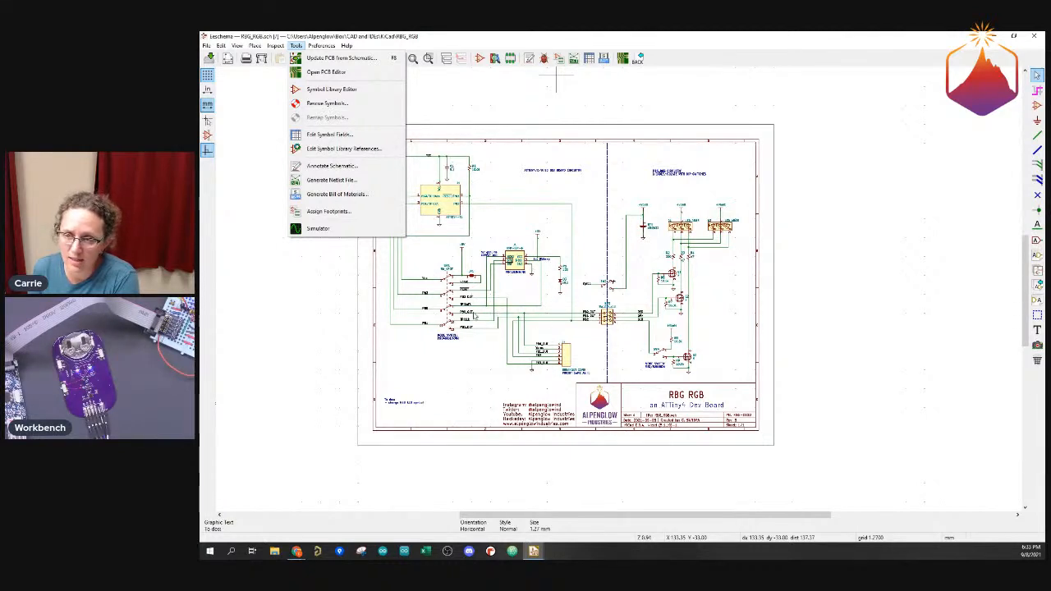
left_click(533, 312)
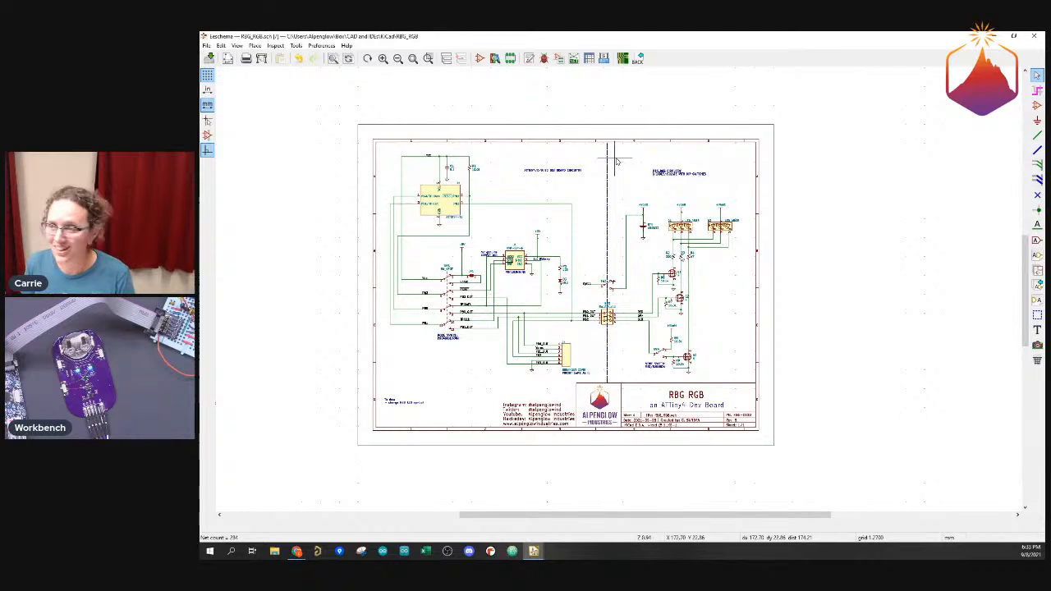
scroll(618, 283, "up", 4)
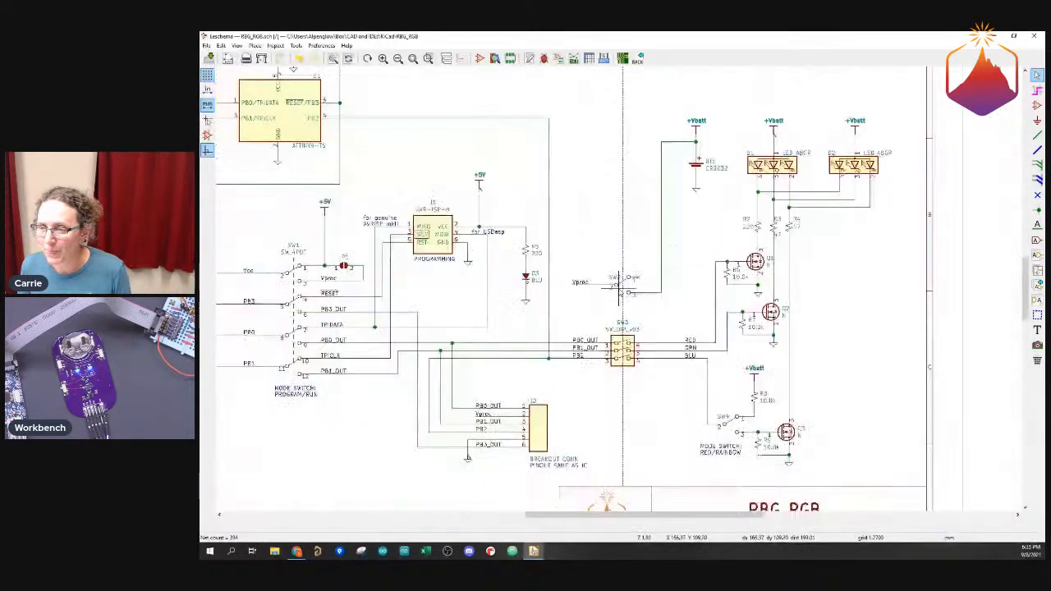
left_click(297, 46)
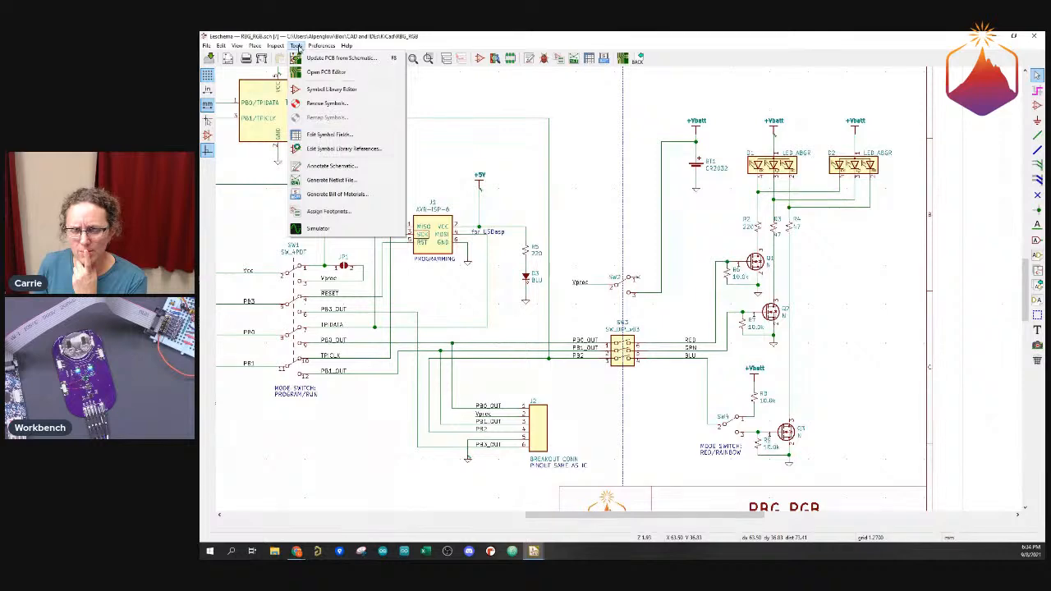
left_click(299, 49)
scroll(478, 345, "down", 1)
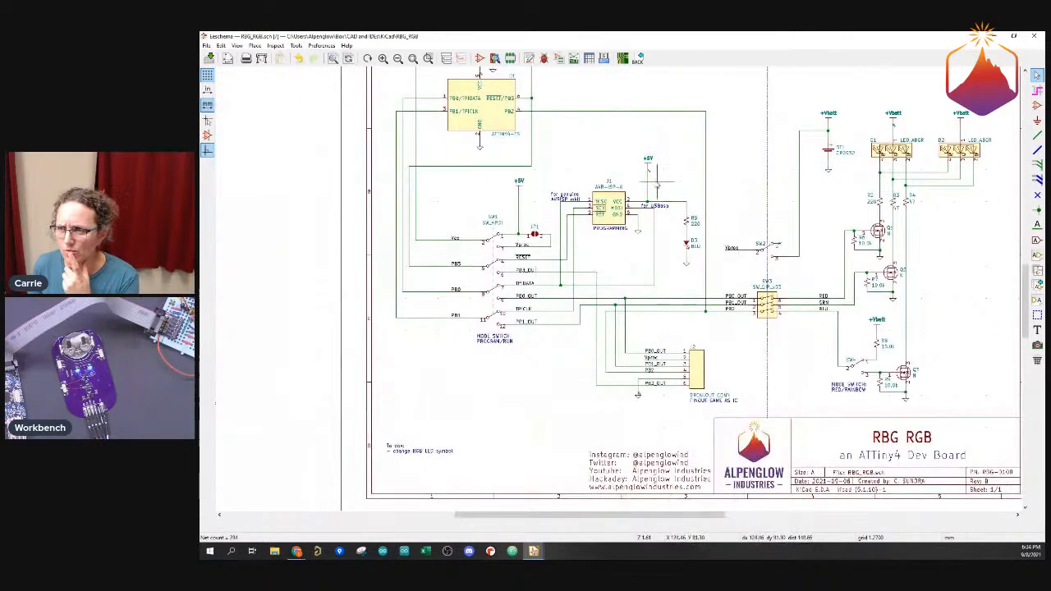
scroll(657, 190, "up", 1)
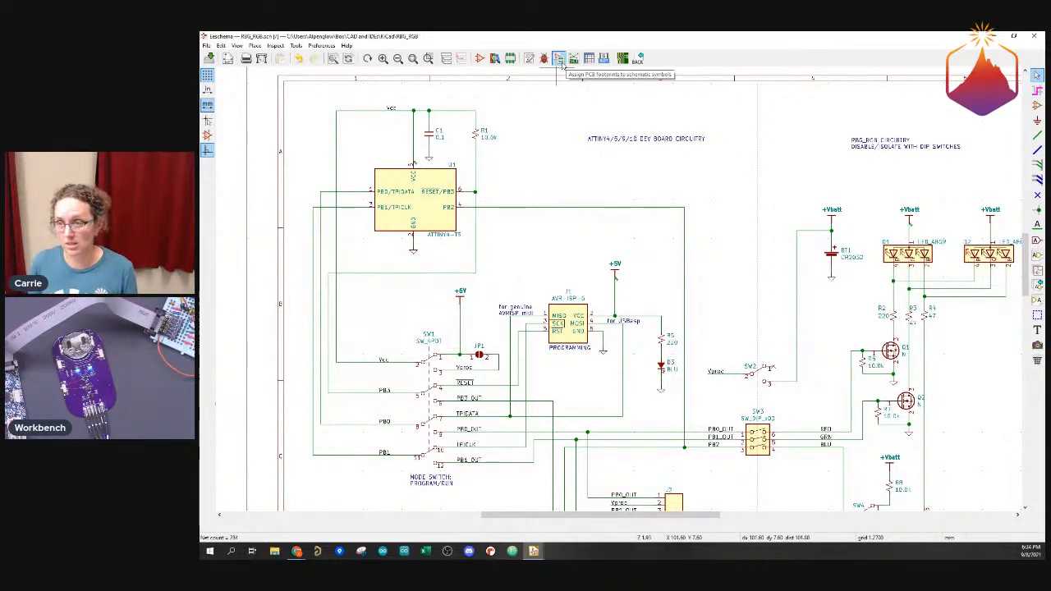
Open the footprint assignment tool for the schematic symbols, dismissing the first-run footprint library table notice
left_click(557, 59)
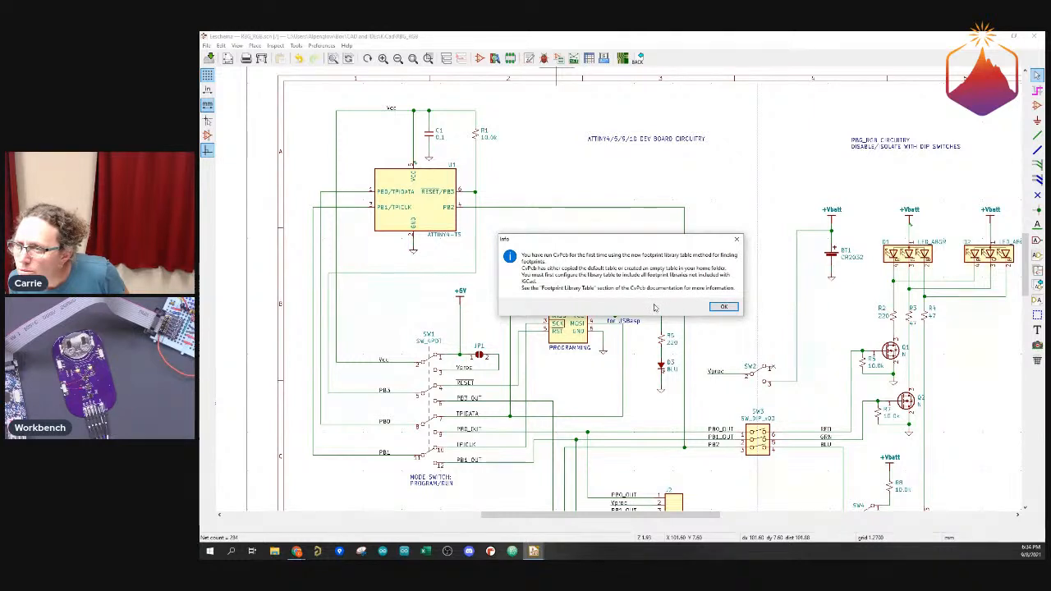
left_click(722, 307)
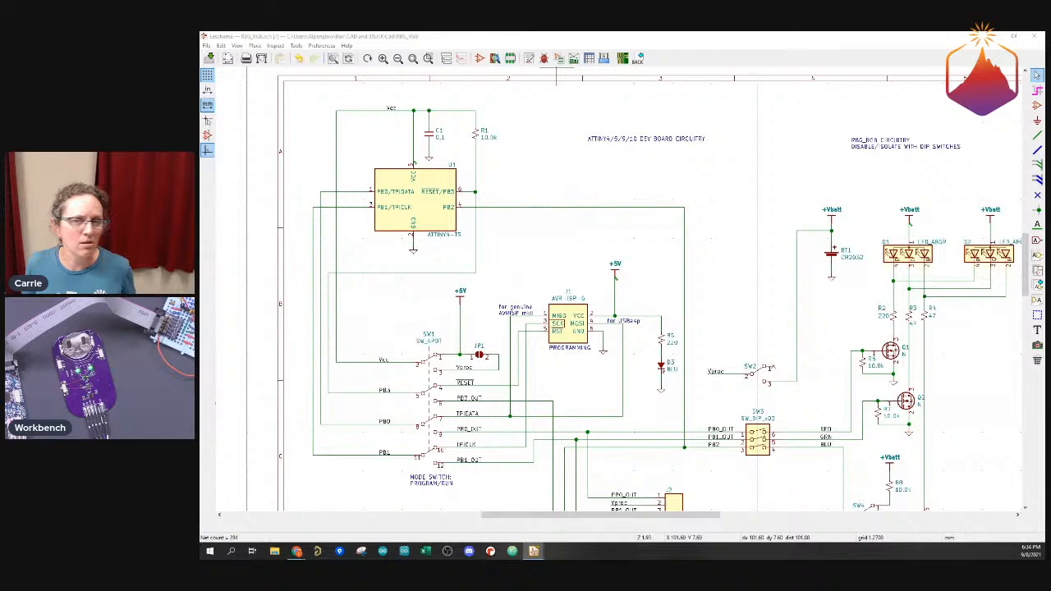
left_click(558, 58)
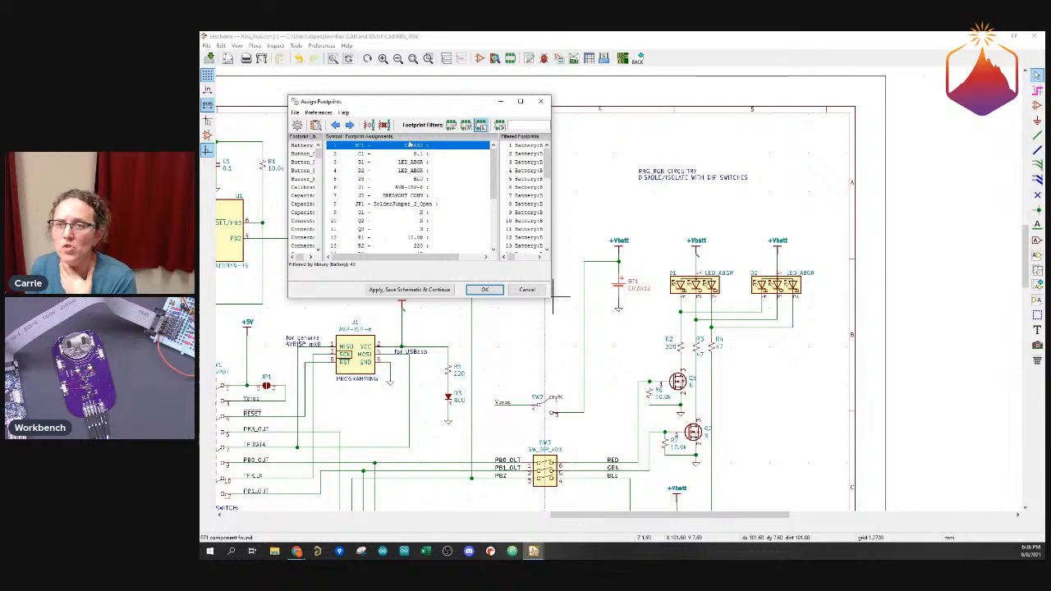
Enlarge the footprint assignment window and widen its footprint library and filtered footprint lists so their names are readable
left_click_drag(361, 103, 346, 108)
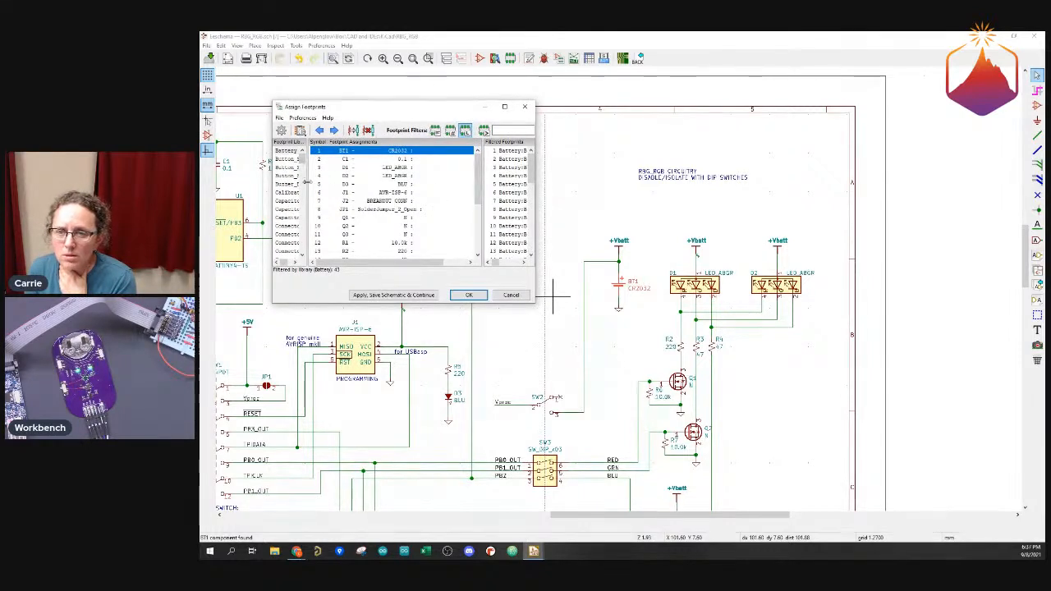
left_click_drag(307, 181, 361, 188)
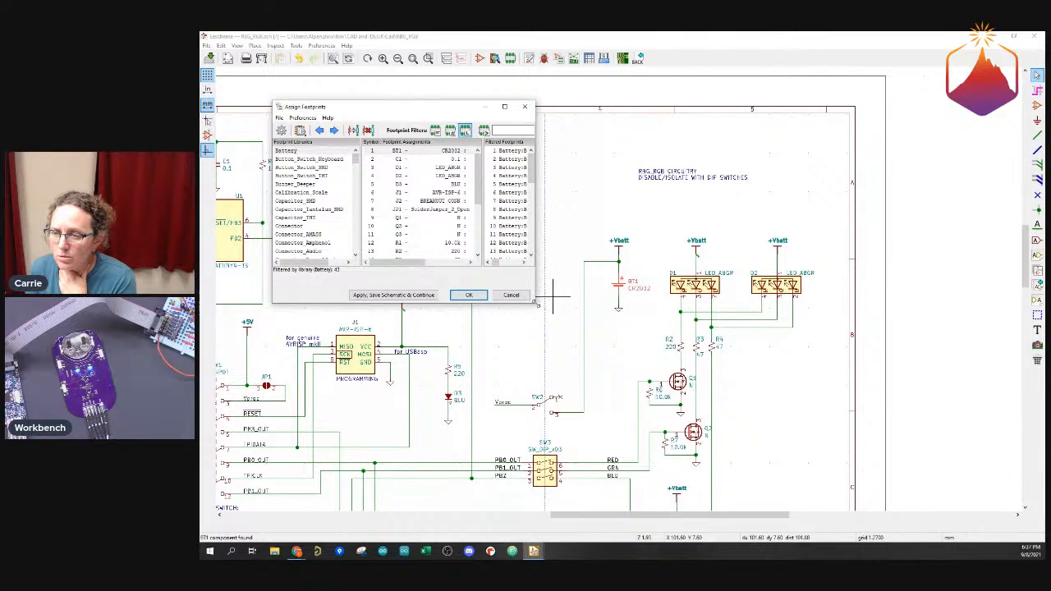
left_click_drag(536, 303, 664, 412)
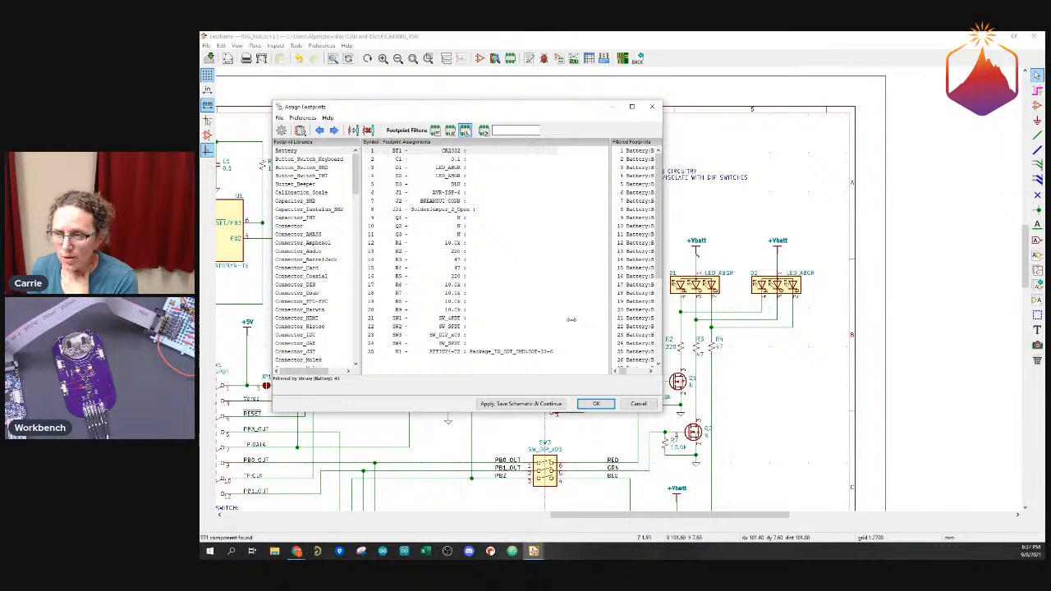
left_click_drag(571, 320, 572, 319)
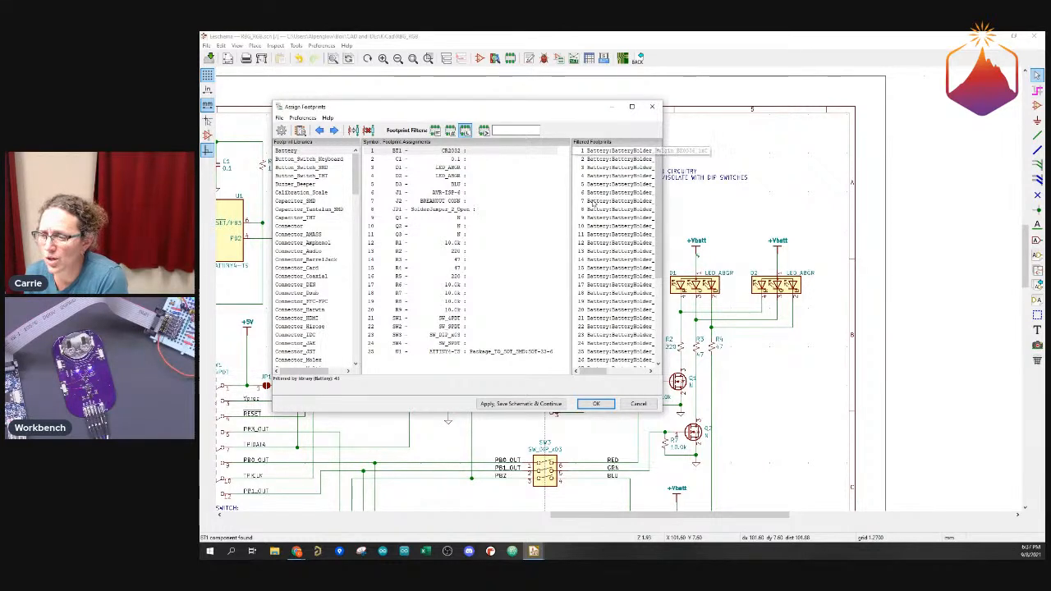
left_click_drag(596, 374, 620, 375)
left_click_drag(657, 266, 658, 335)
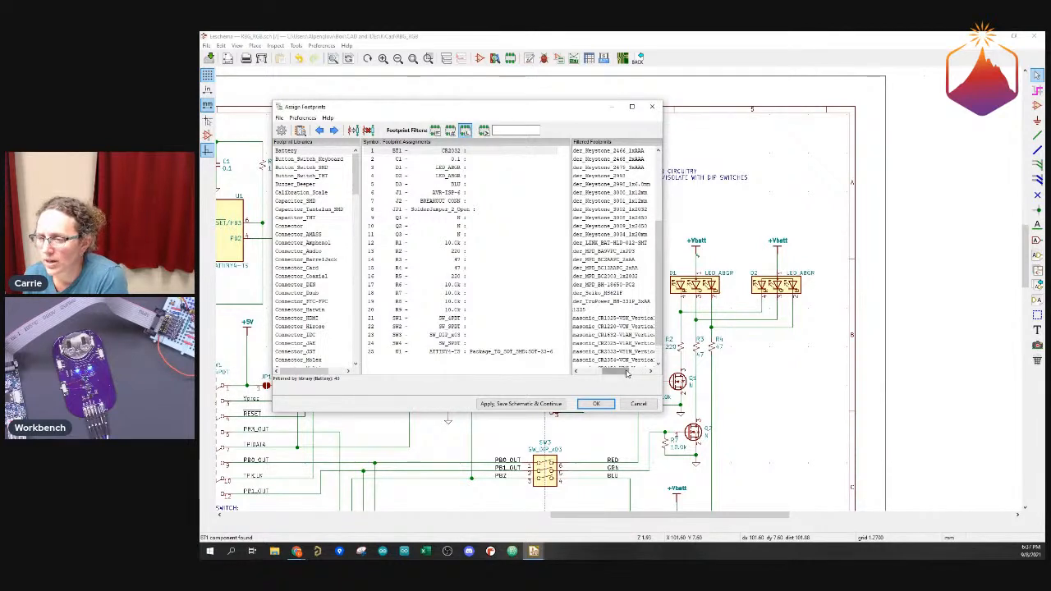
left_click_drag(657, 322, 657, 339)
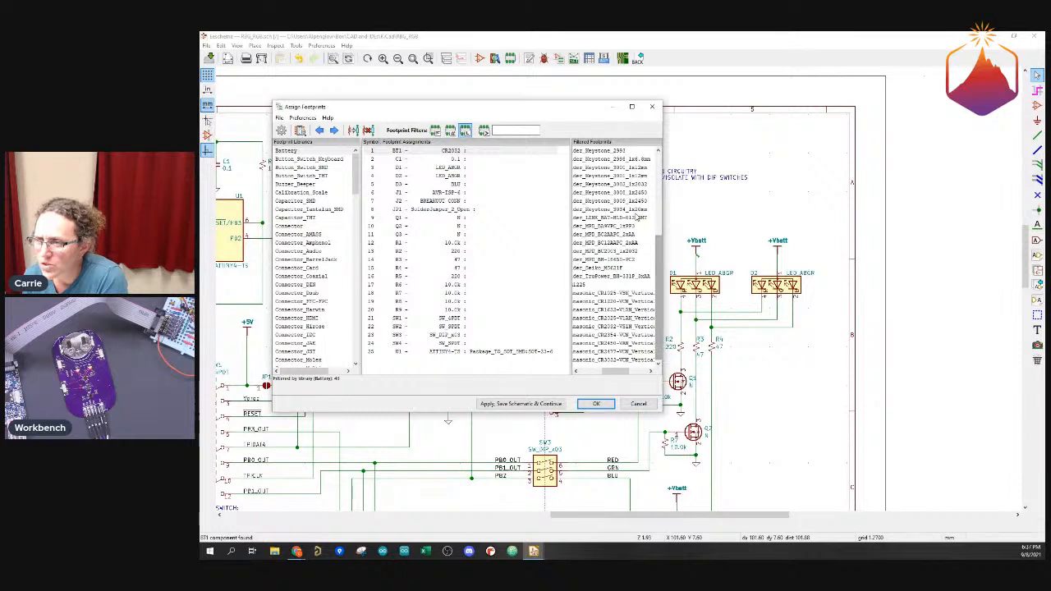
left_click(514, 130)
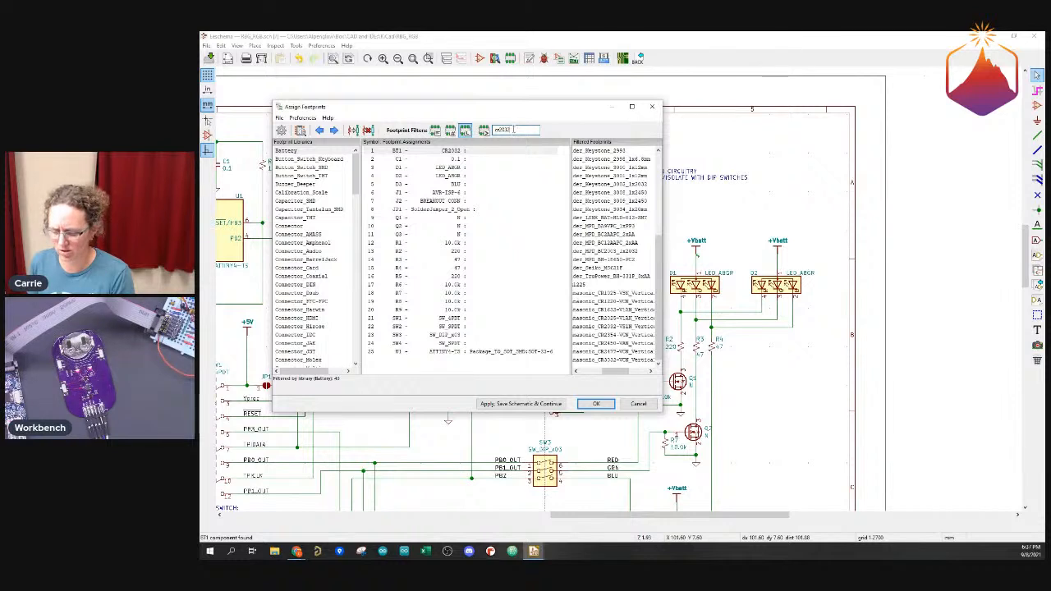
left_click_drag(514, 130, 486, 131)
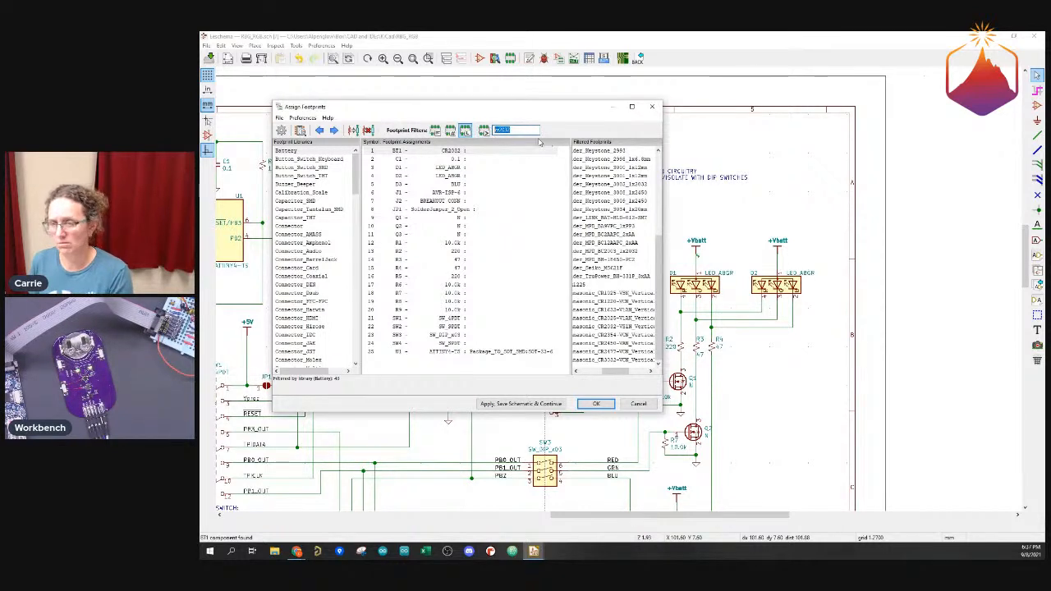
key("BackSpace")
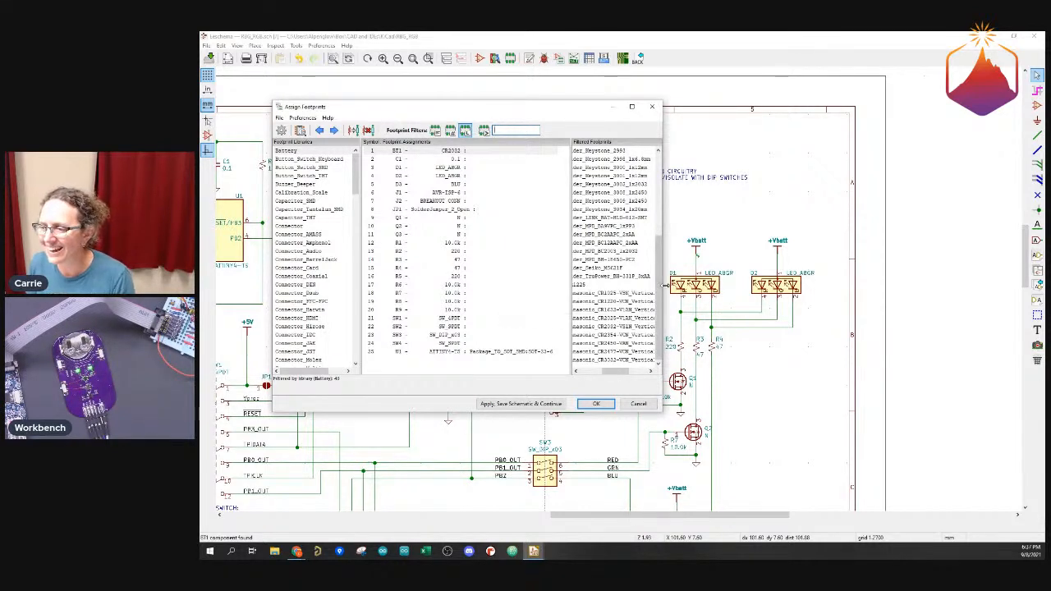
Widen the footprint assignment window and its filtered footprint list so the full battery holder names are readable
left_click_drag(664, 283, 772, 284)
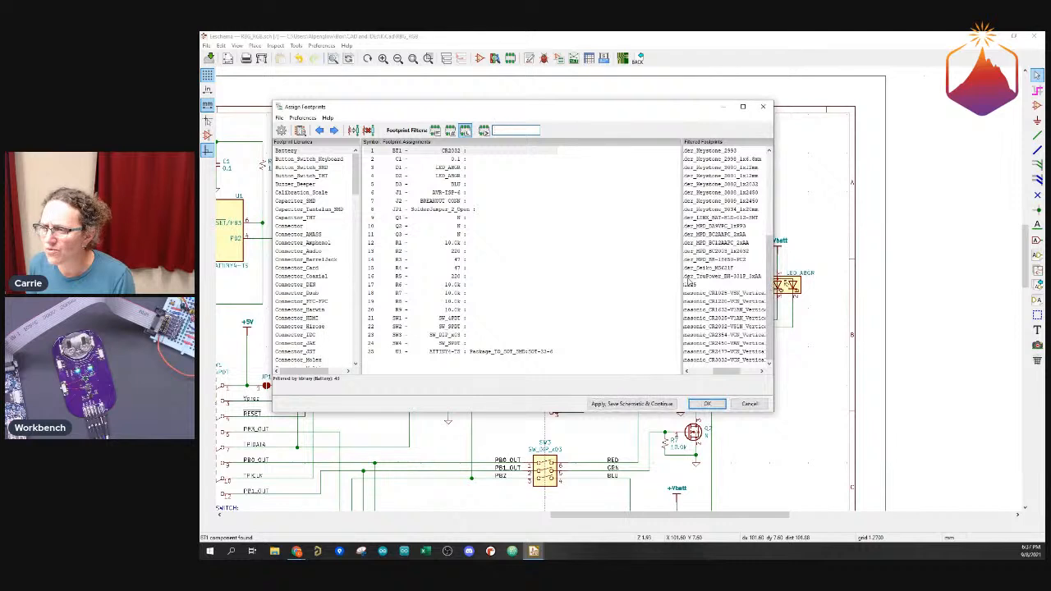
left_click_drag(679, 275, 563, 277)
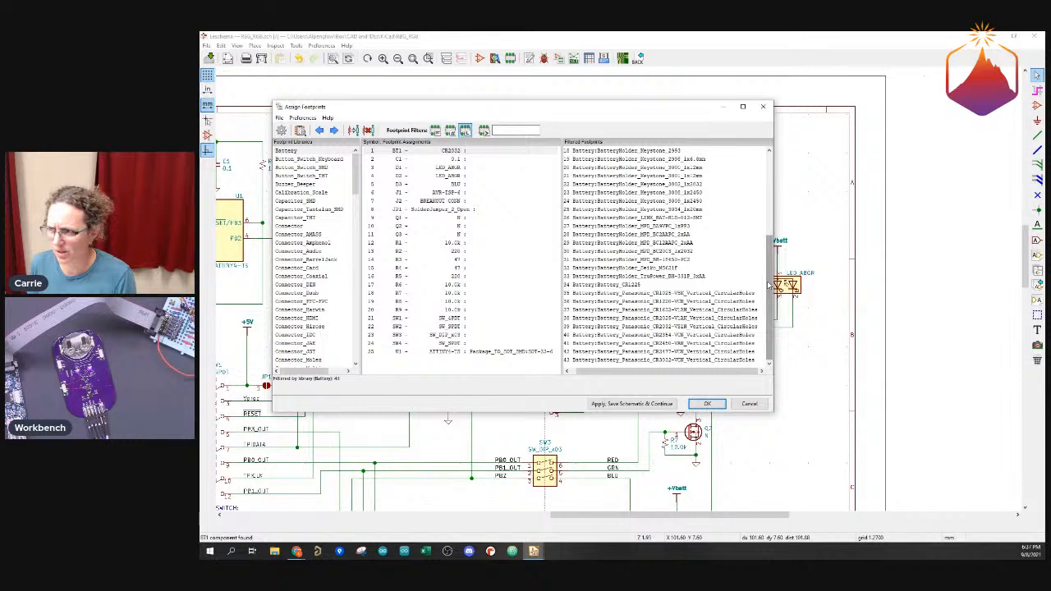
left_click_drag(769, 281, 766, 166)
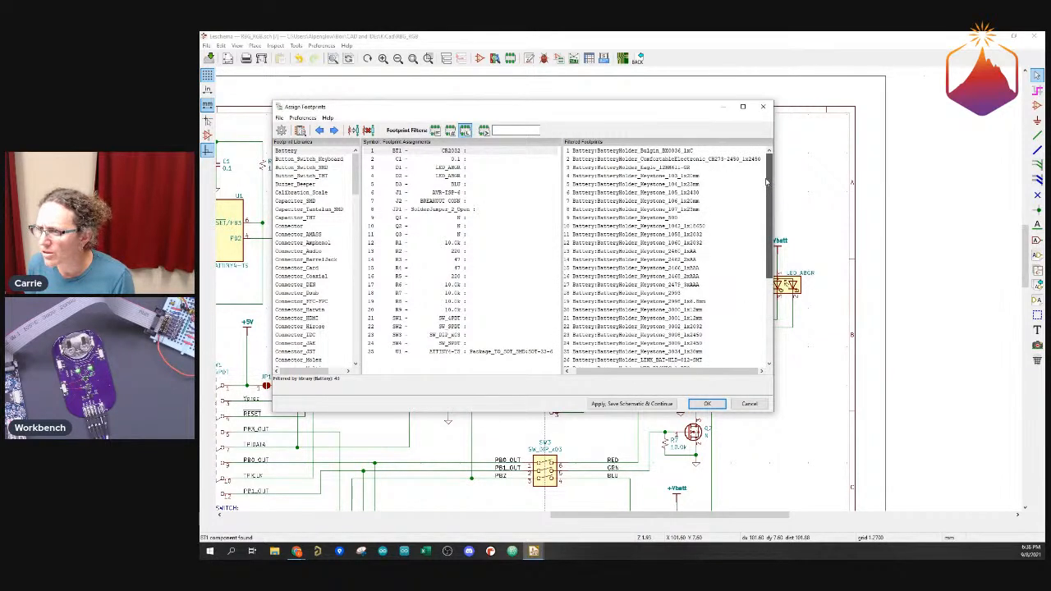
Select the BatteryHolder_Keystone_1060_1x2032 footprint, open its preview, and place the preview window clear of the footprint lists
scroll(769, 209, "down", 3)
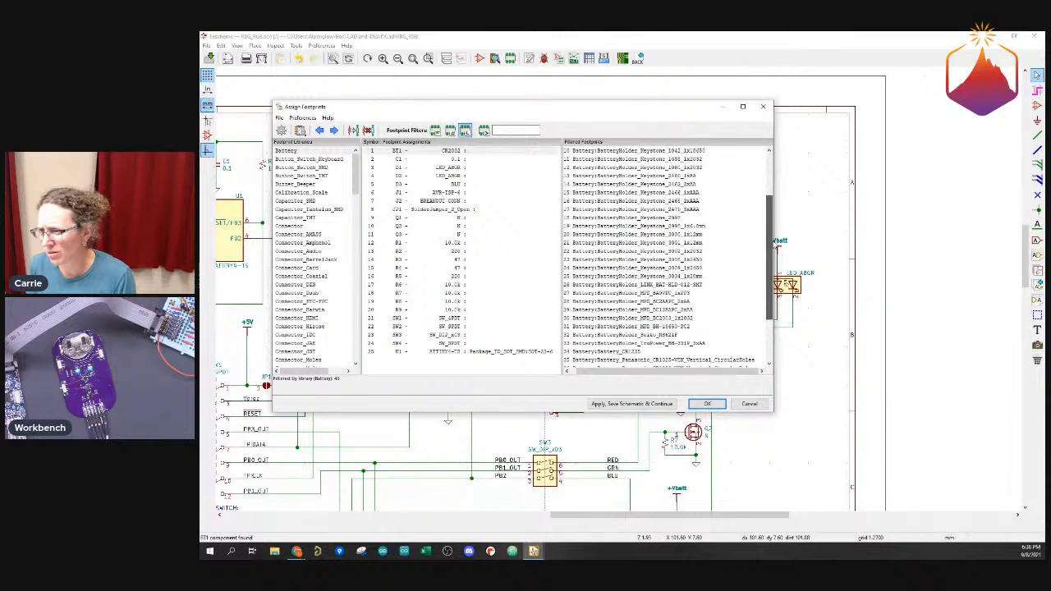
scroll(771, 214, "up", 2)
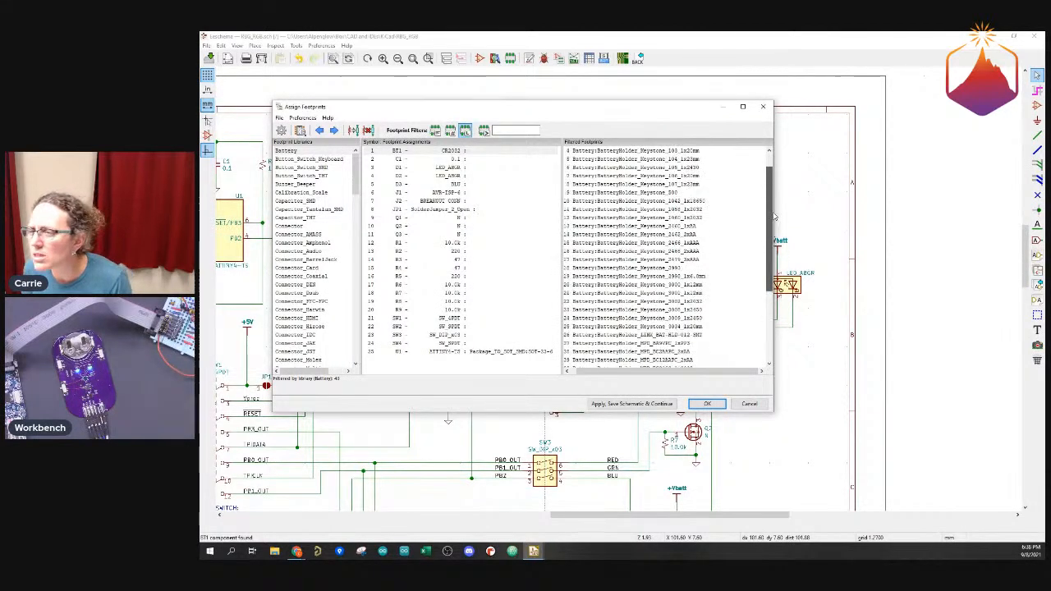
scroll(773, 216, "up", 1)
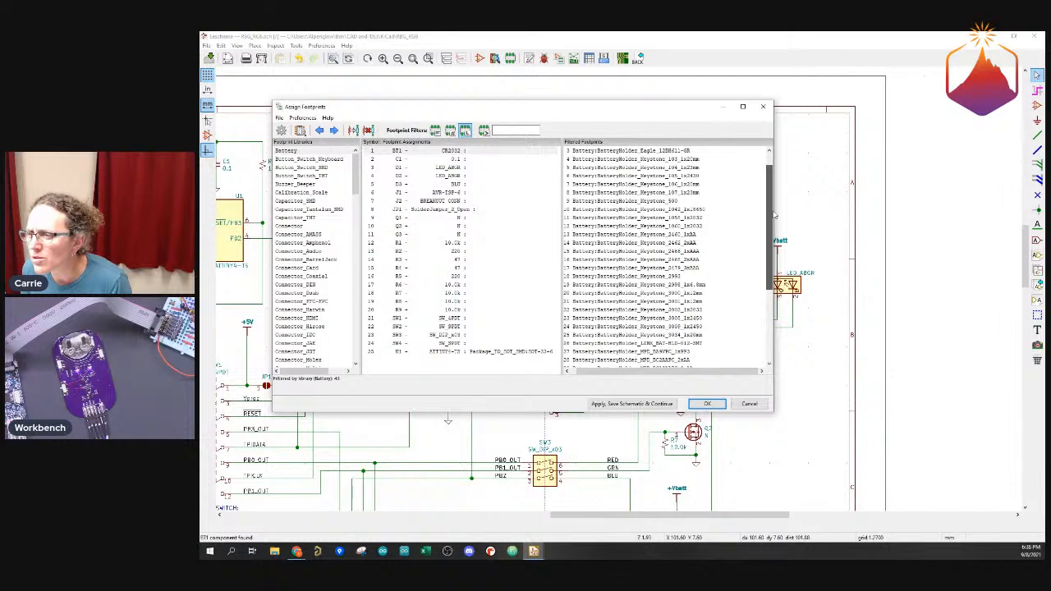
scroll(773, 215, "down", 1)
left_click(702, 209)
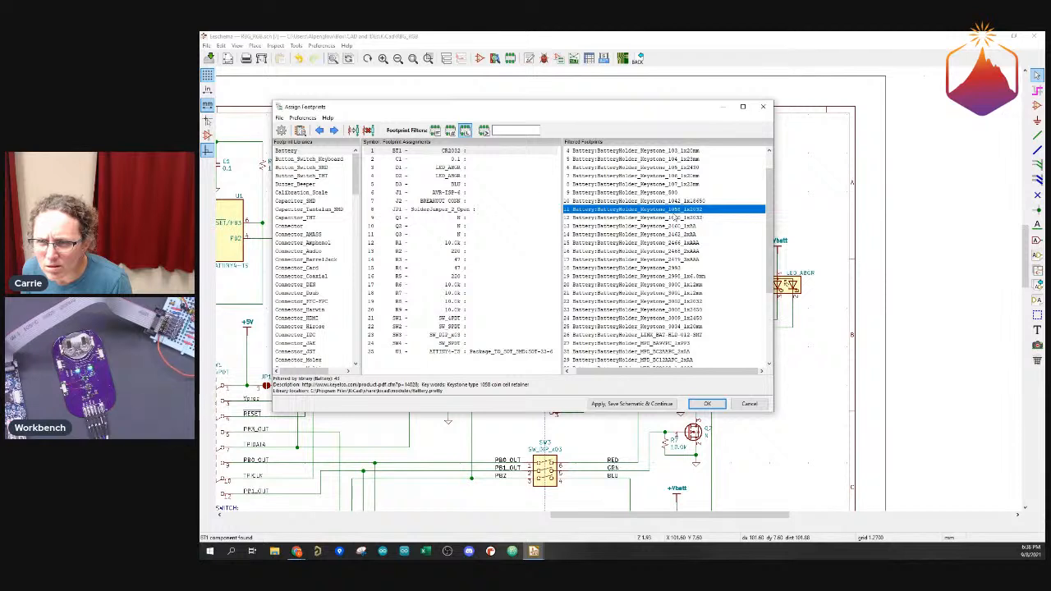
left_click(636, 216)
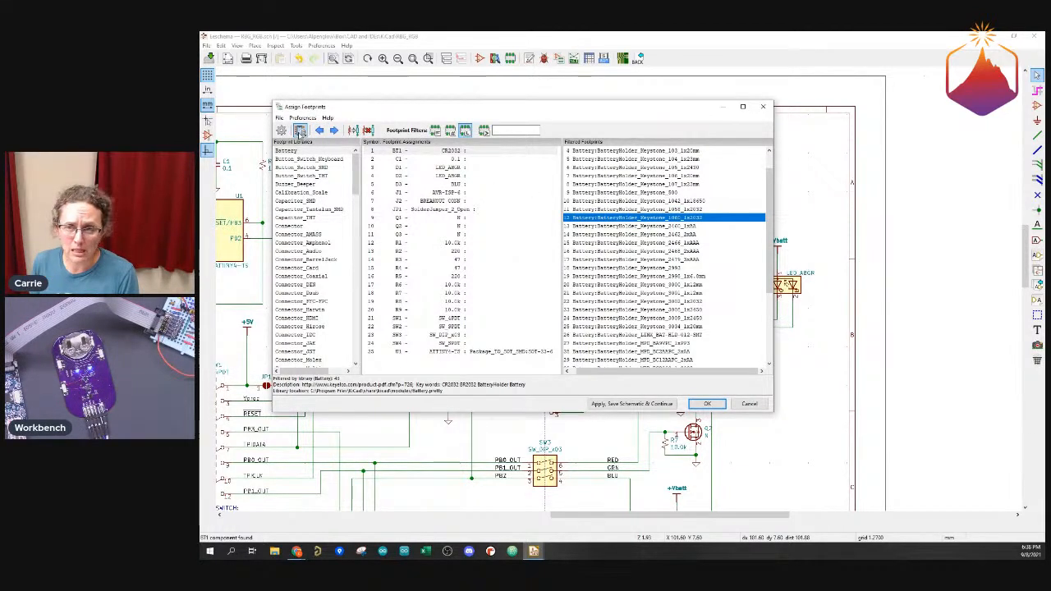
left_click(301, 131)
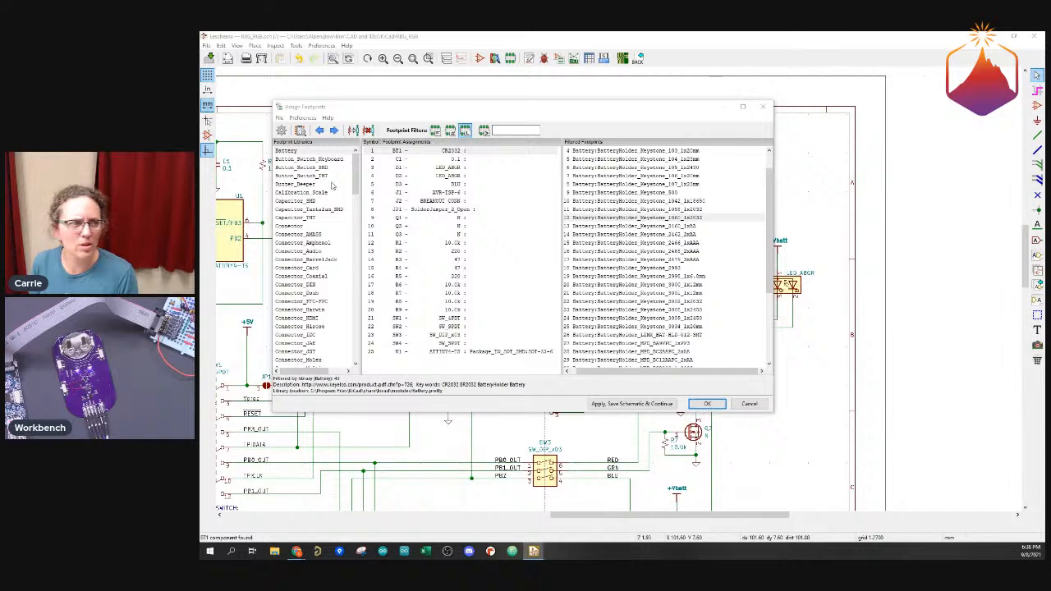
left_click_drag(387, 163, 843, 146)
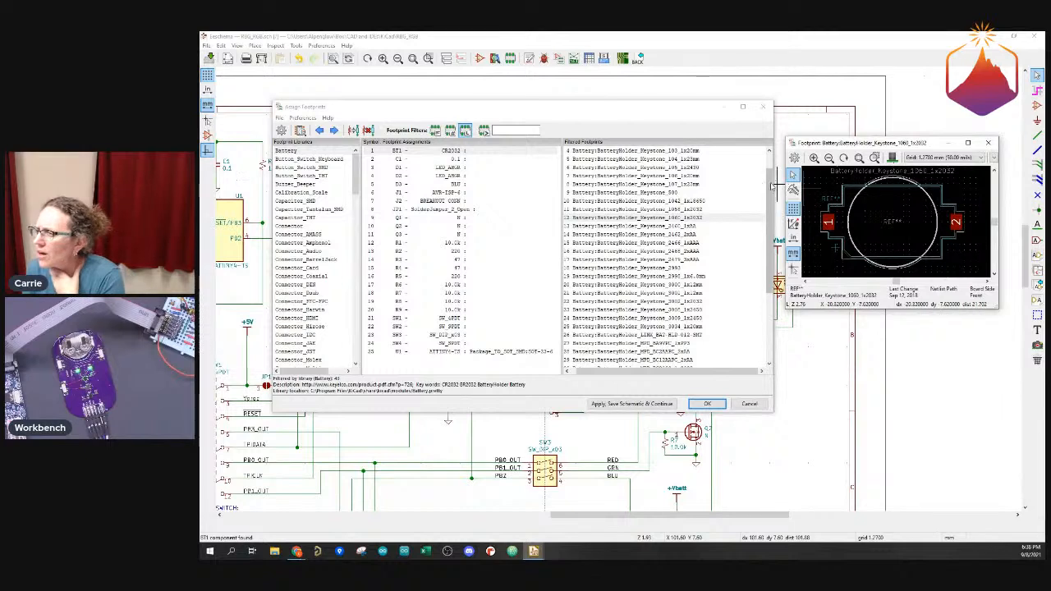
Compare the previews of the 2032 battery holder footprints Keystone 1058, Keystone 1060, Keystone 3002 and MPD BC2003
left_click(702, 210)
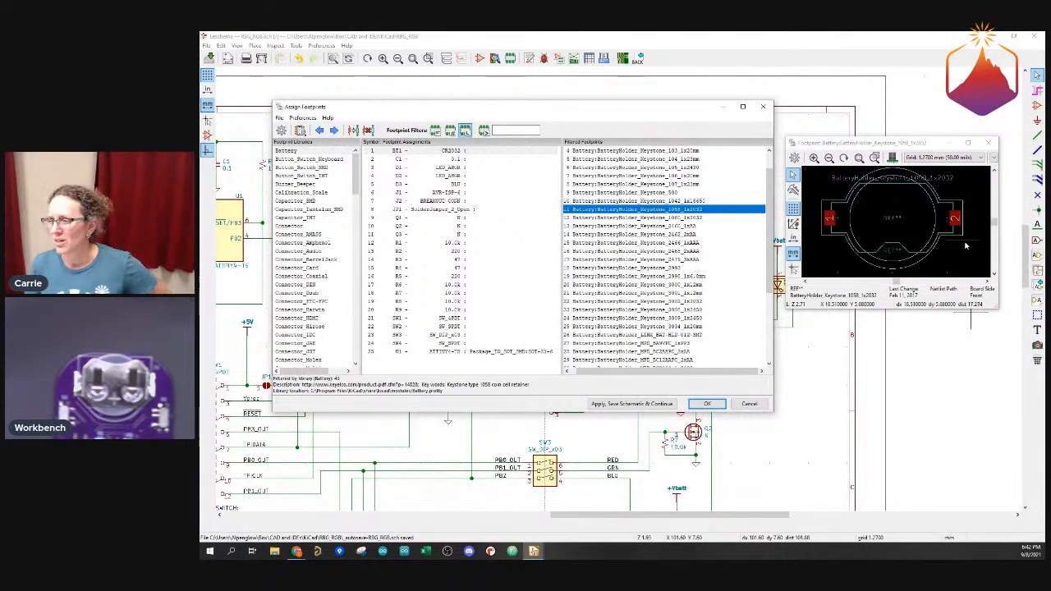
left_click(698, 218)
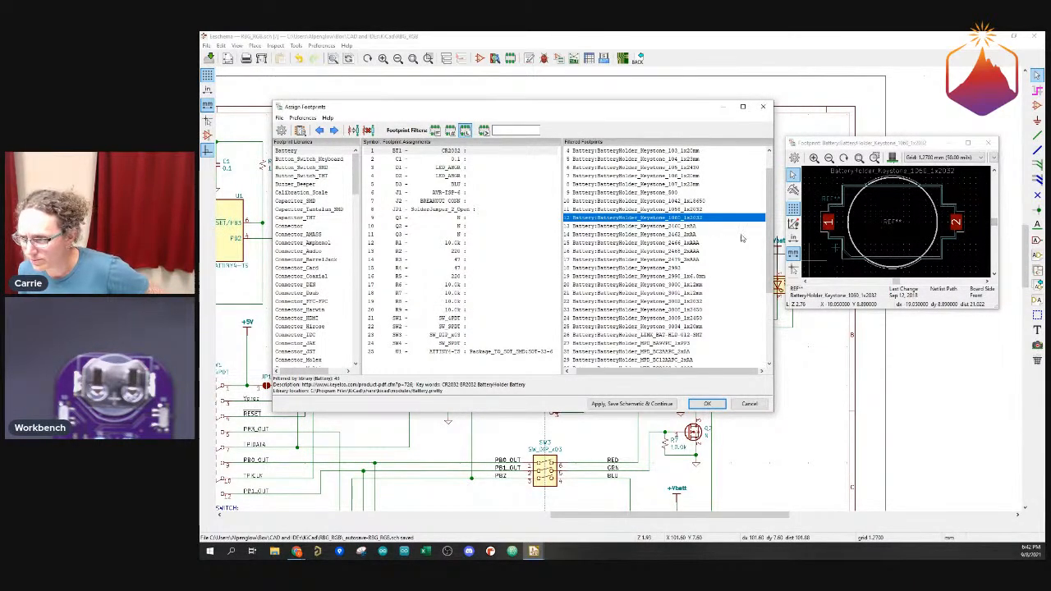
left_click(702, 211)
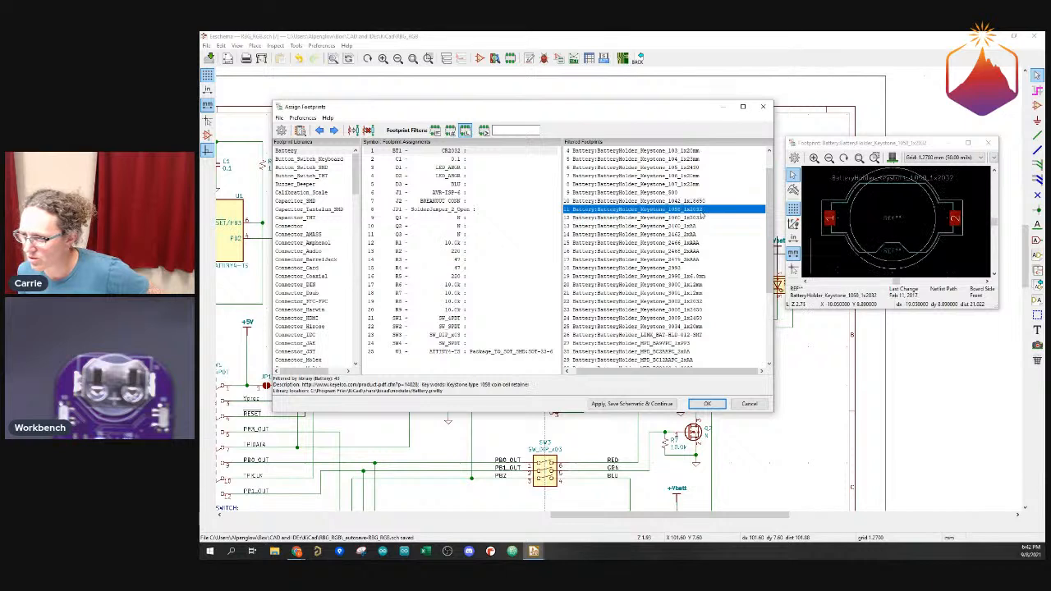
left_click(702, 217)
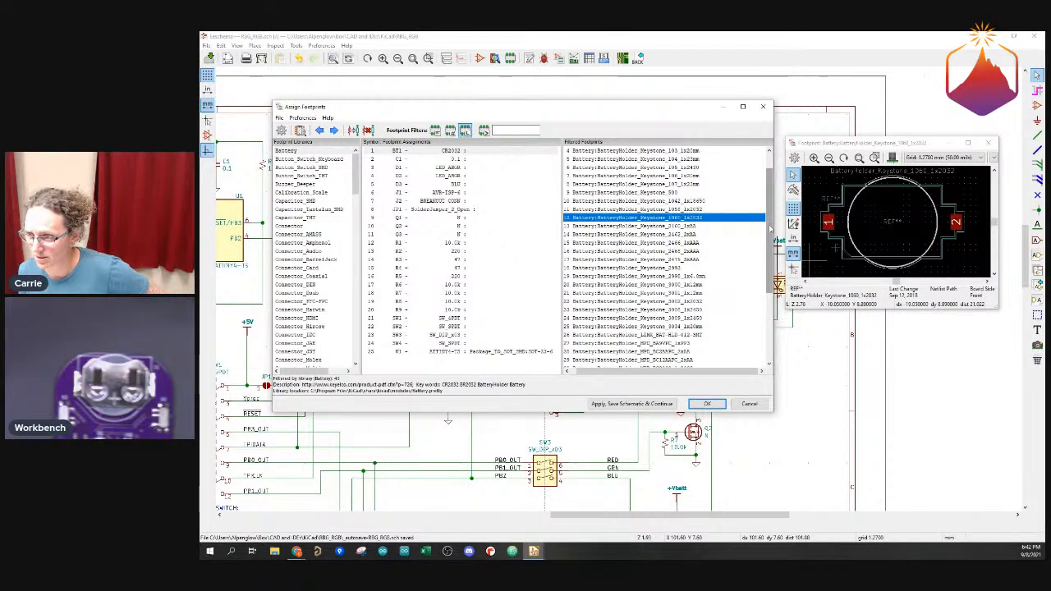
scroll(770, 242, "down", 1)
scroll(770, 241, "down", 1)
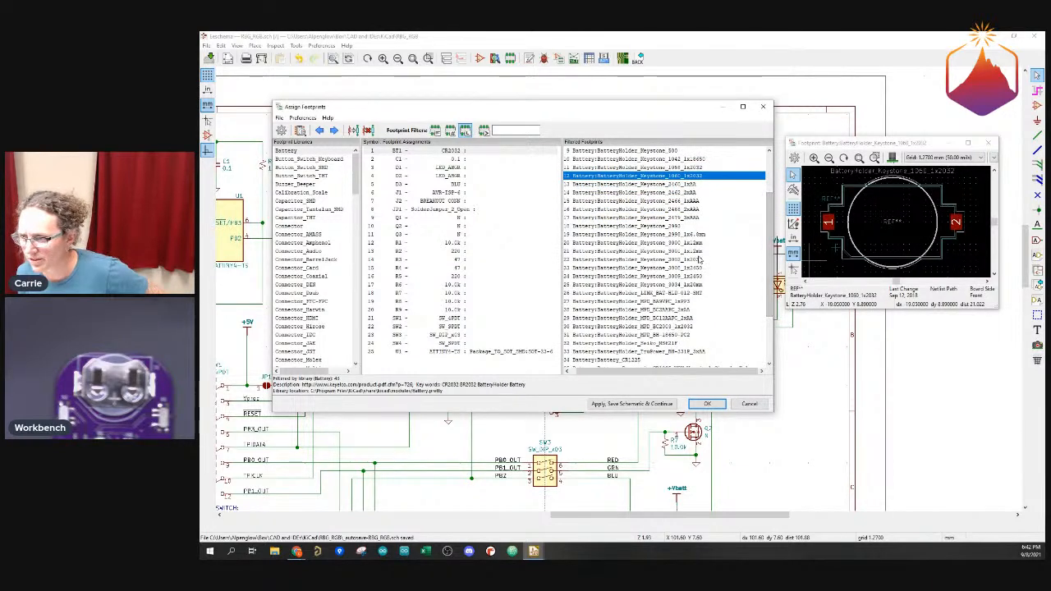
left_click(700, 260)
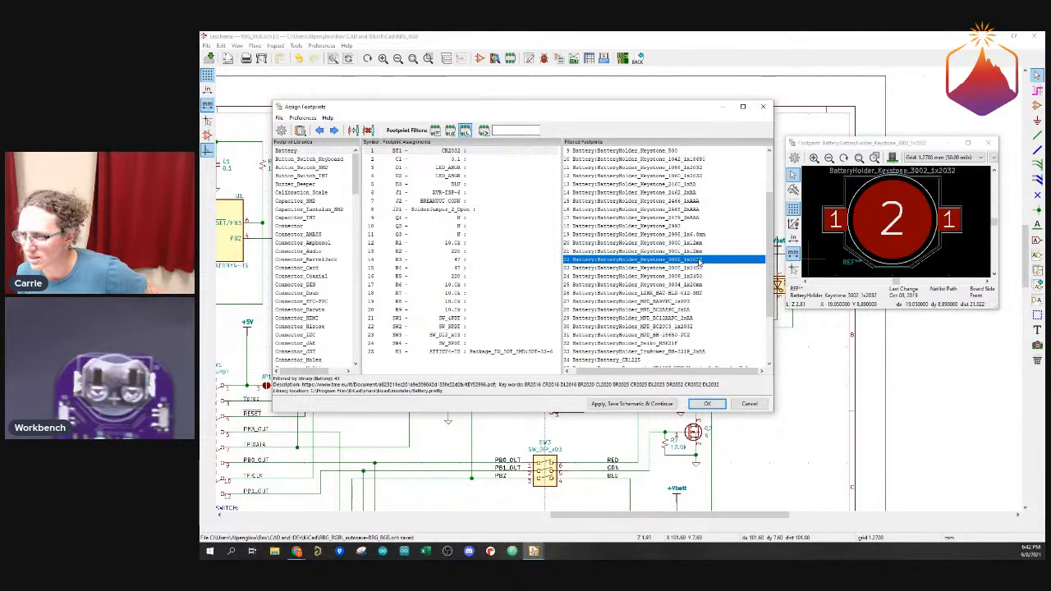
left_click(686, 326)
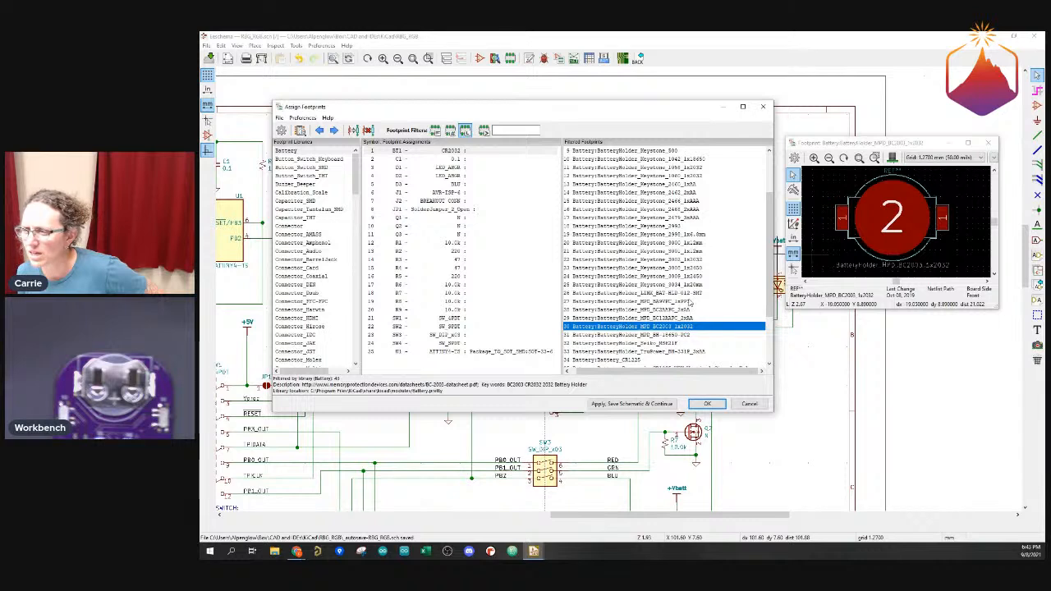
Select the BatteryHolder_Keystone_3002_1x2032 footprint, then apply and save the schematic while keeping the assignment window open
left_click(677, 260)
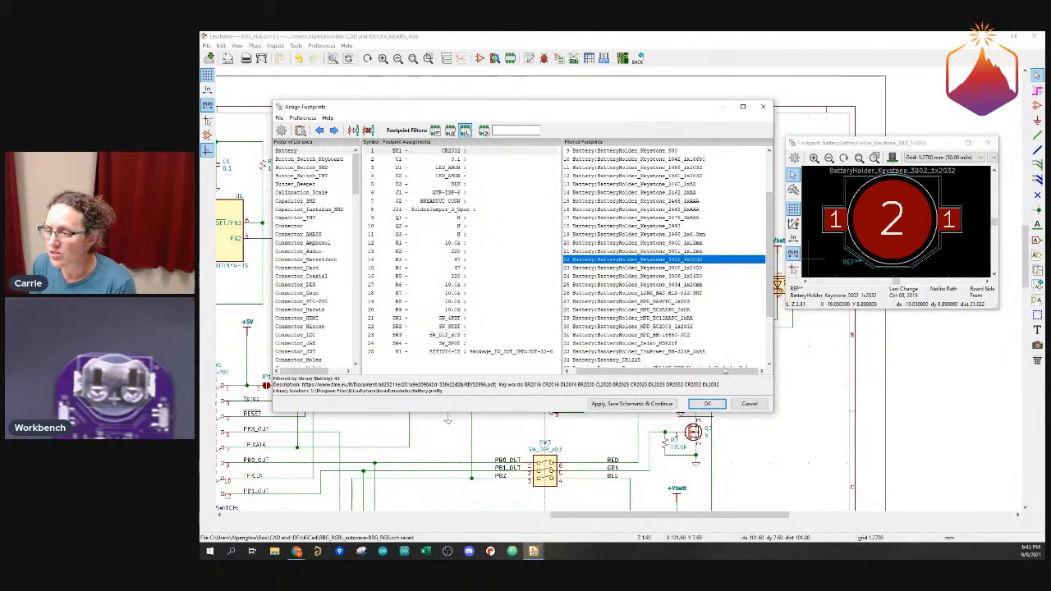
left_click_drag(769, 233, 771, 235)
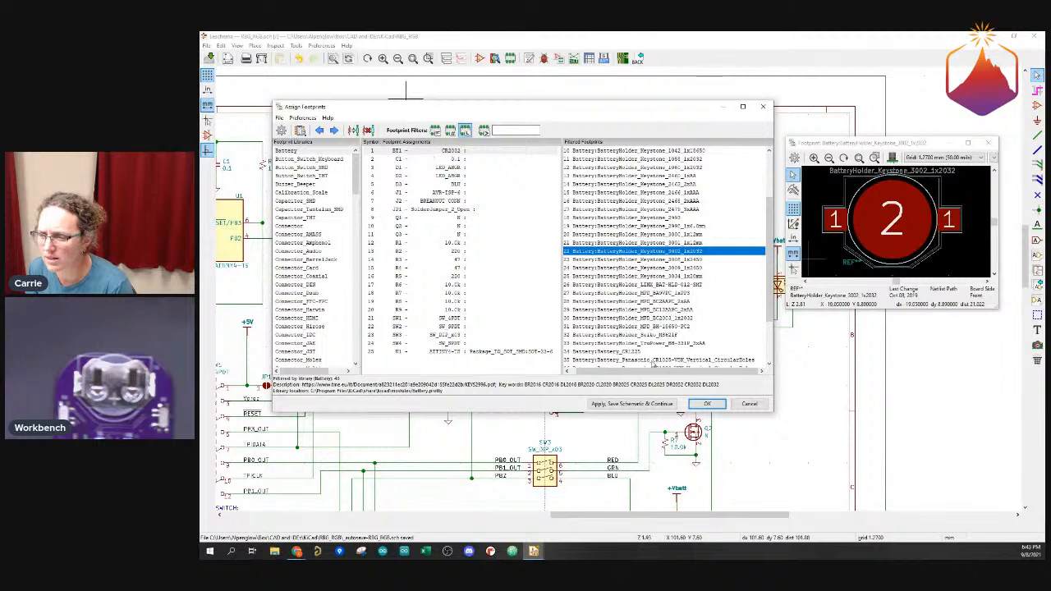
left_click(629, 404)
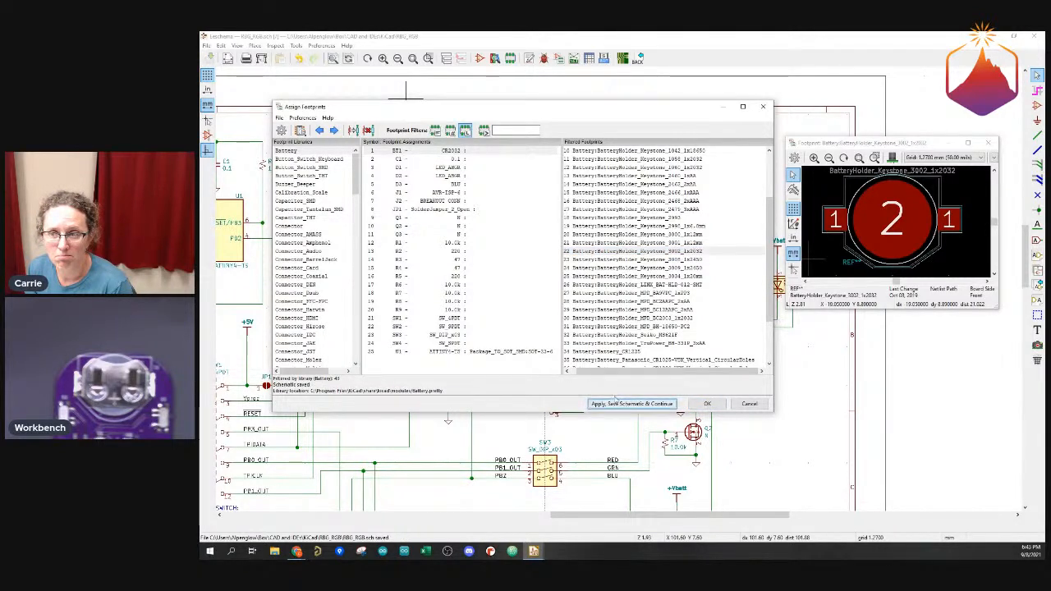
Assign the BatteryHolder_Keystone_3002_1x2032 footprint to battery BT1 and accept the footprint assignments
left_click(472, 155)
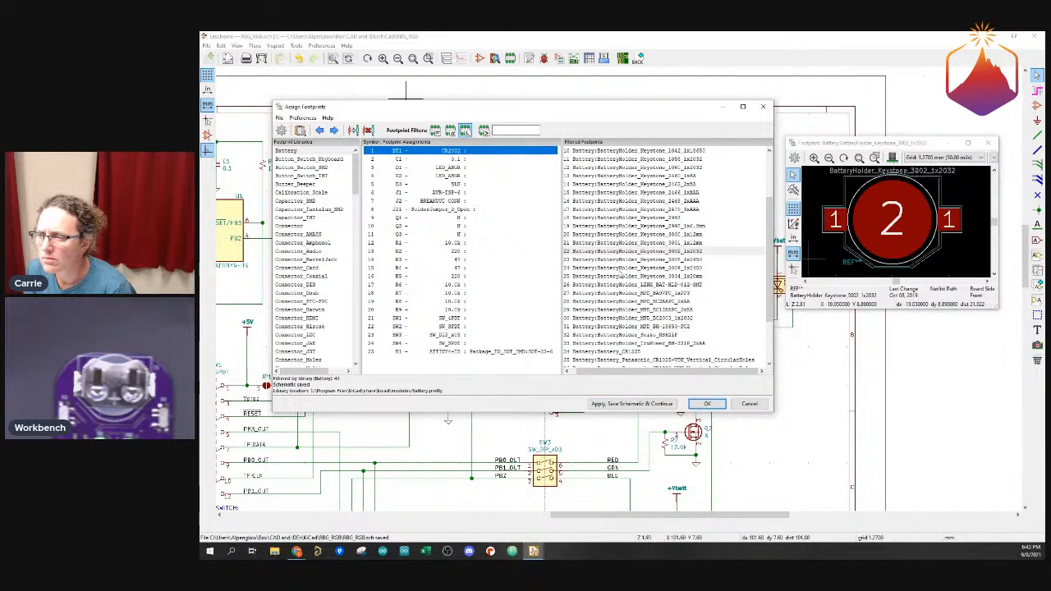
left_click(601, 251)
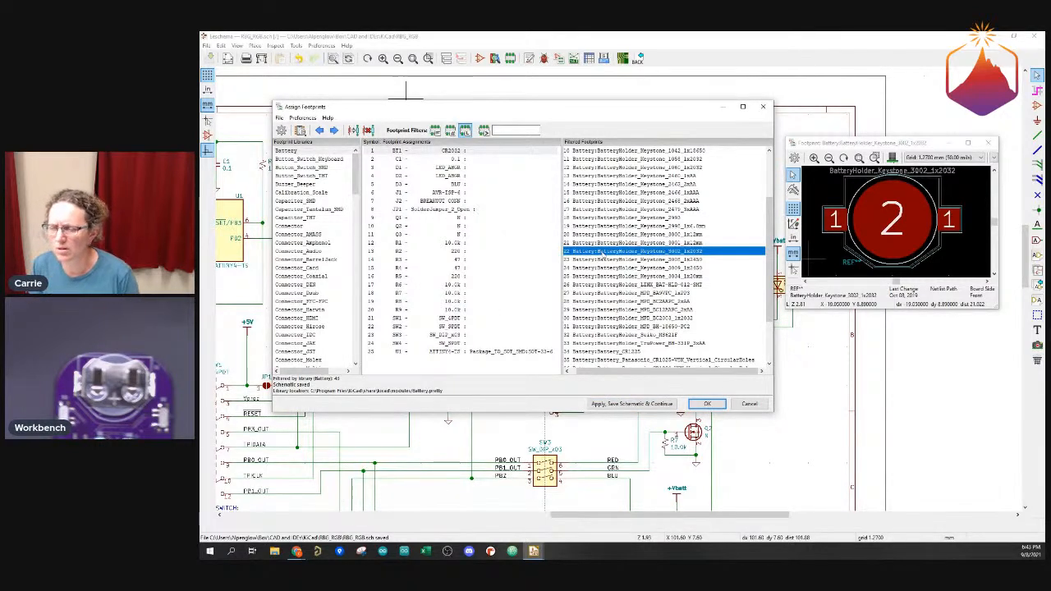
left_click(429, 153)
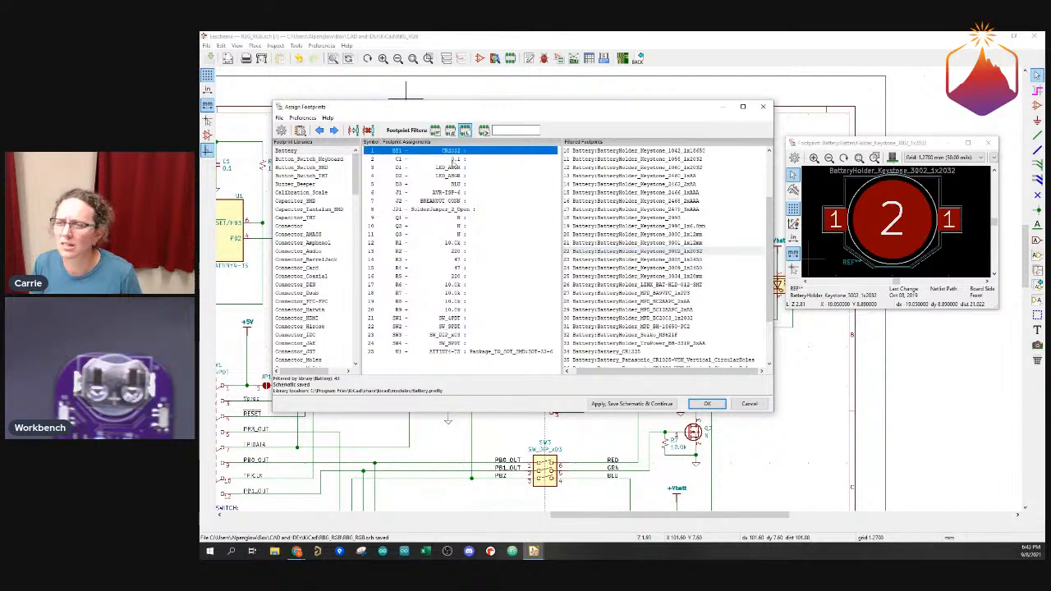
double_click(605, 252)
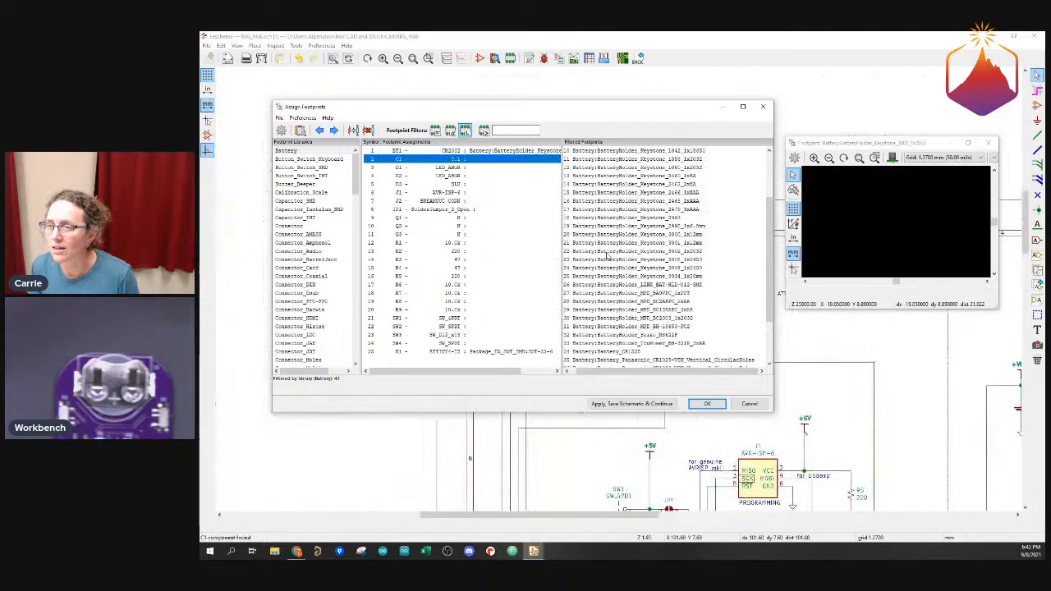
left_click(711, 406)
Add the line "- decide on CR2032 footprint" to the To dos note in the schematic sheet's corner
scroll(625, 439, "down", 3)
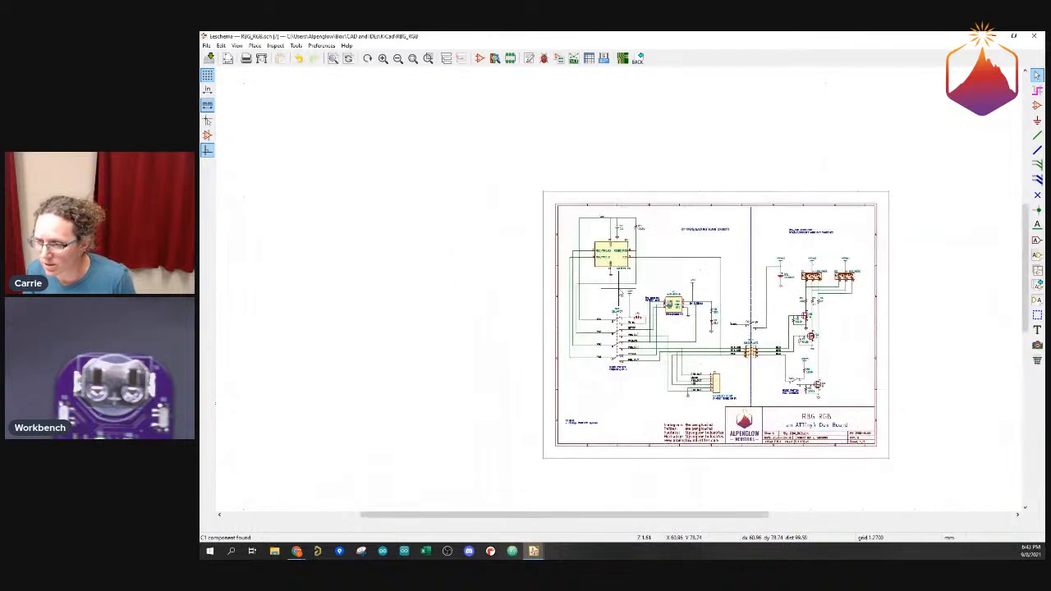
scroll(594, 442, "up", 2)
scroll(619, 291, "up", 5)
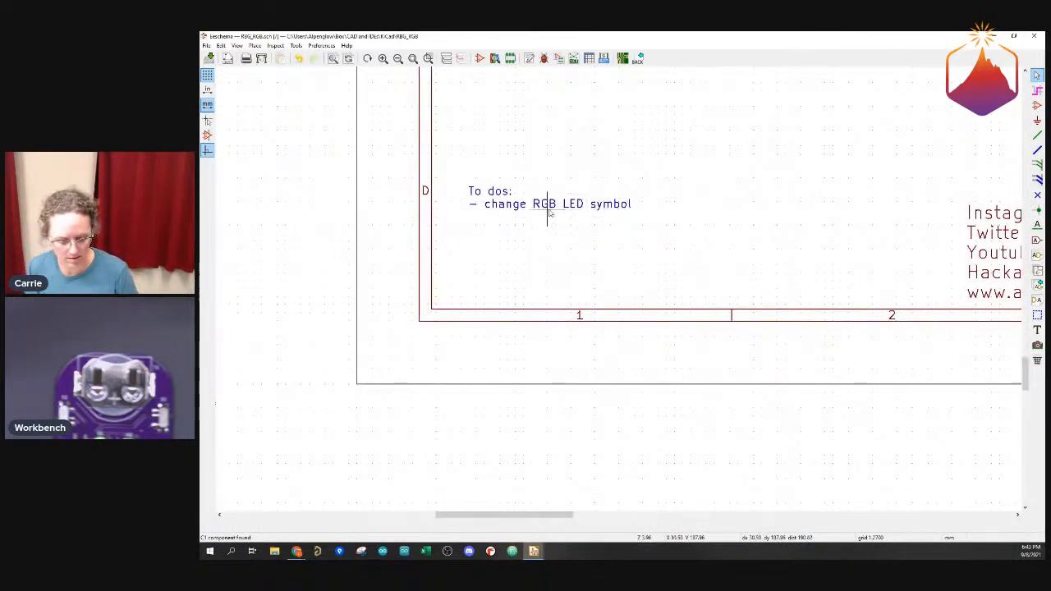
left_click(546, 204)
double_click(547, 204)
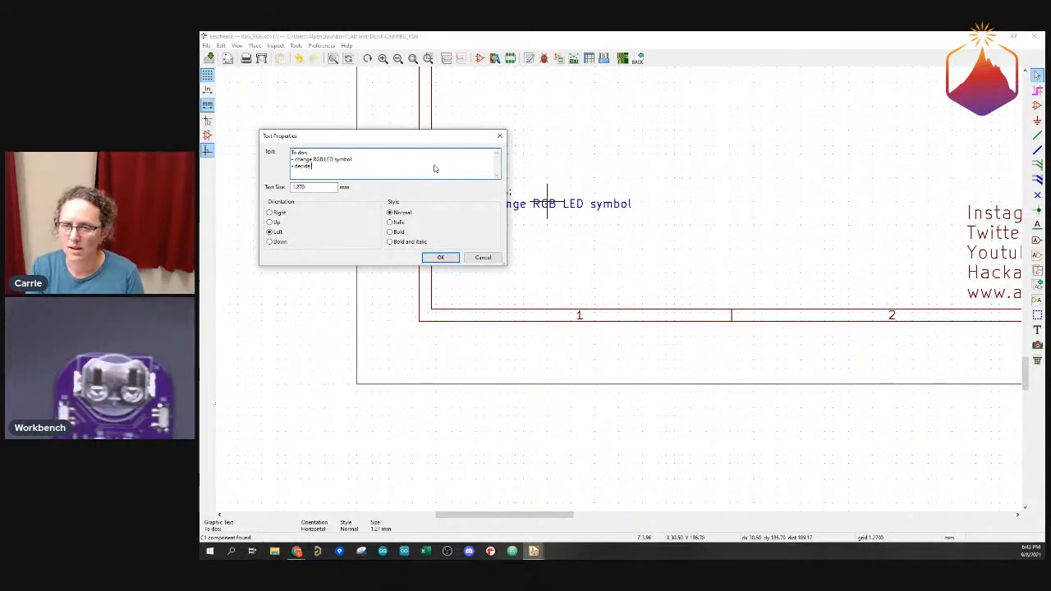
type("on CR2032 footprint")
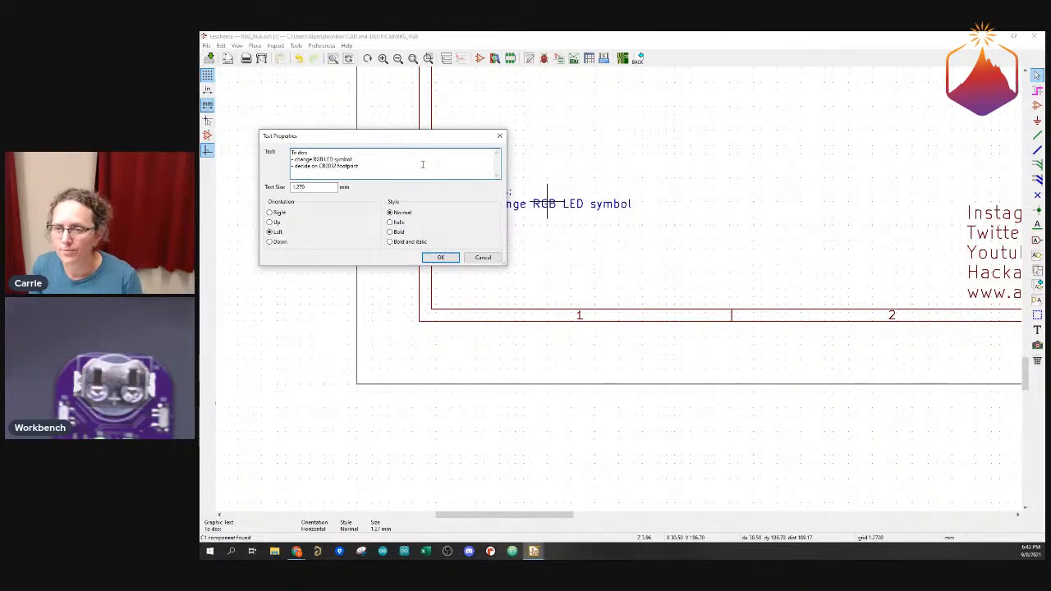
left_click(438, 258)
scroll(736, 202, "up", 4)
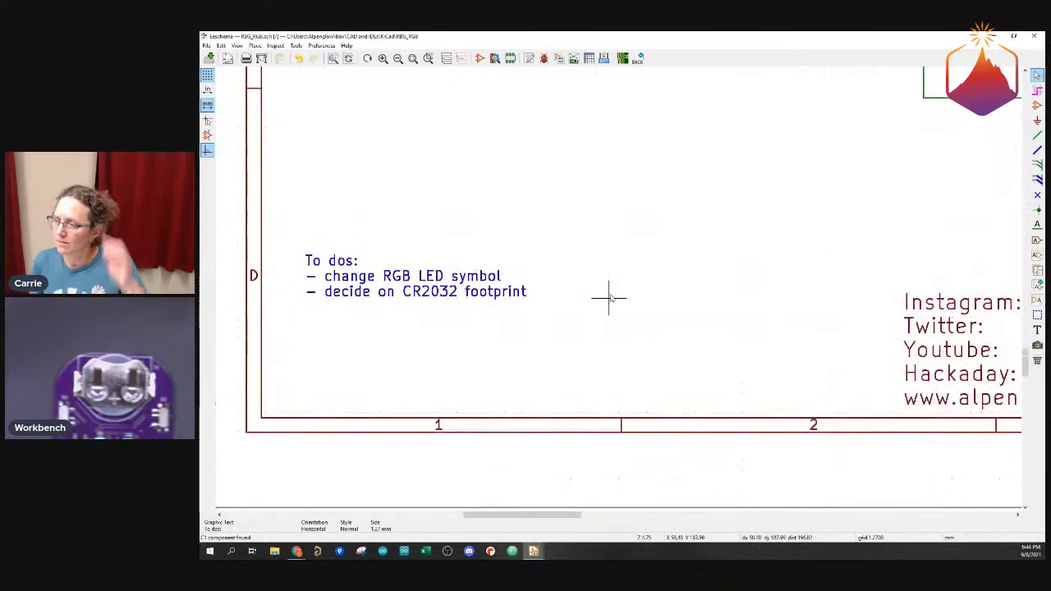
Reopen the footprint assignment dialog and list the Capacitor_SMD library's footprints around the 0603 size
scroll(620, 291, "down", 5)
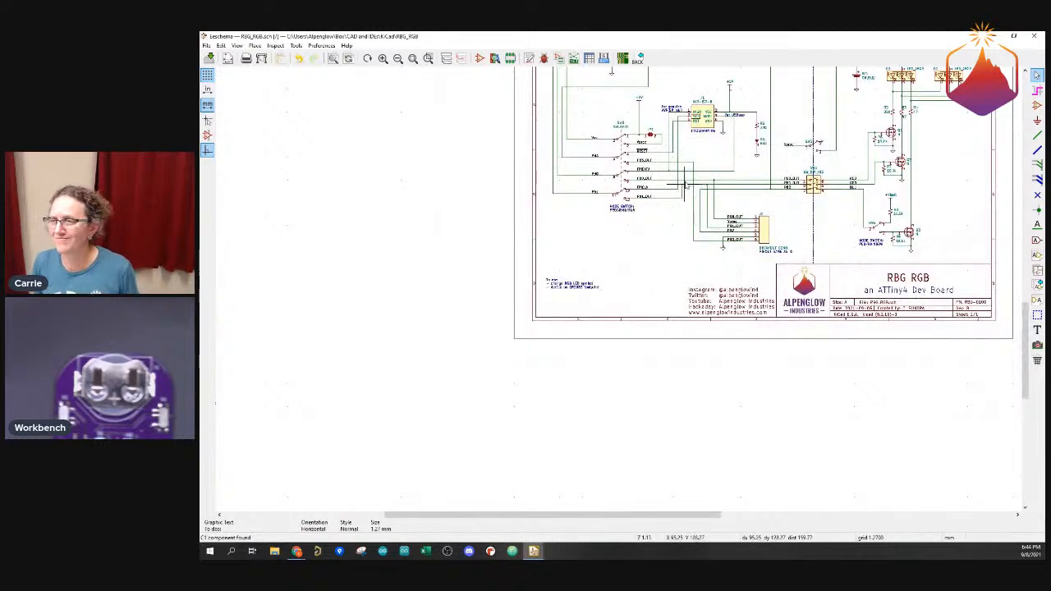
scroll(612, 288, "up", 1)
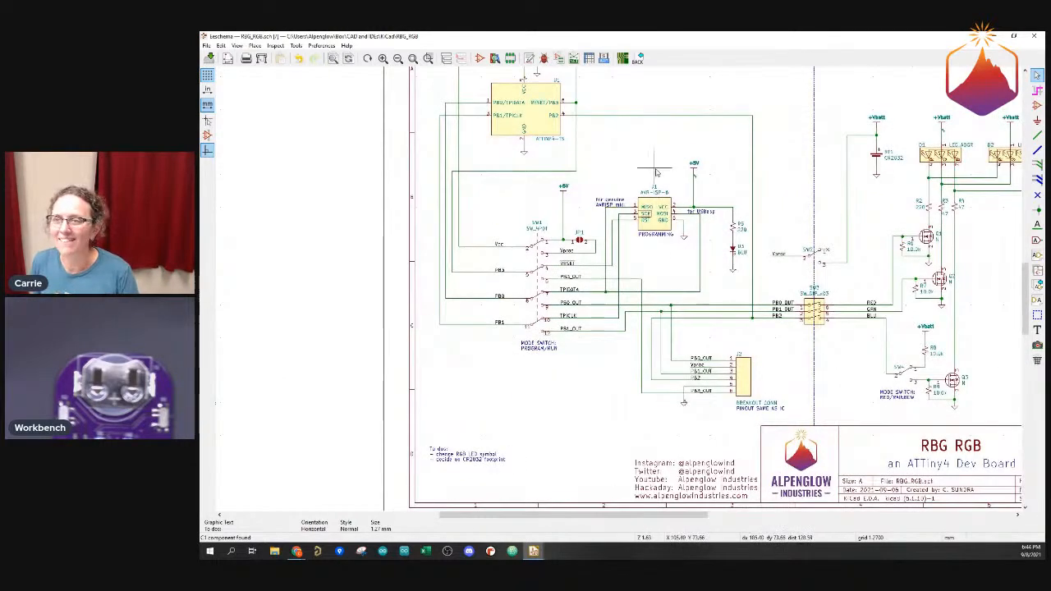
left_click(559, 62)
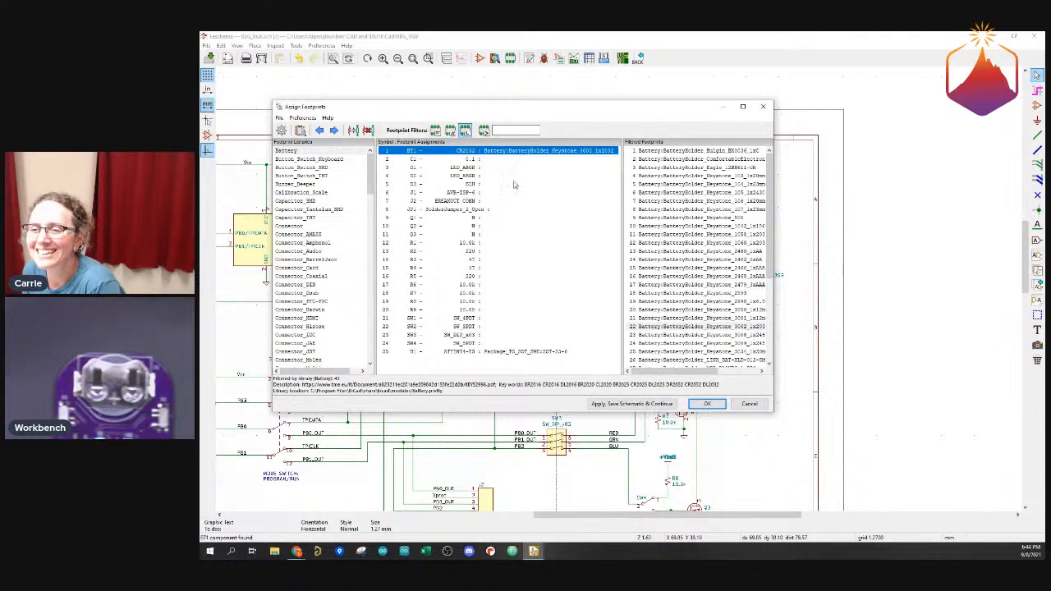
left_click(484, 159)
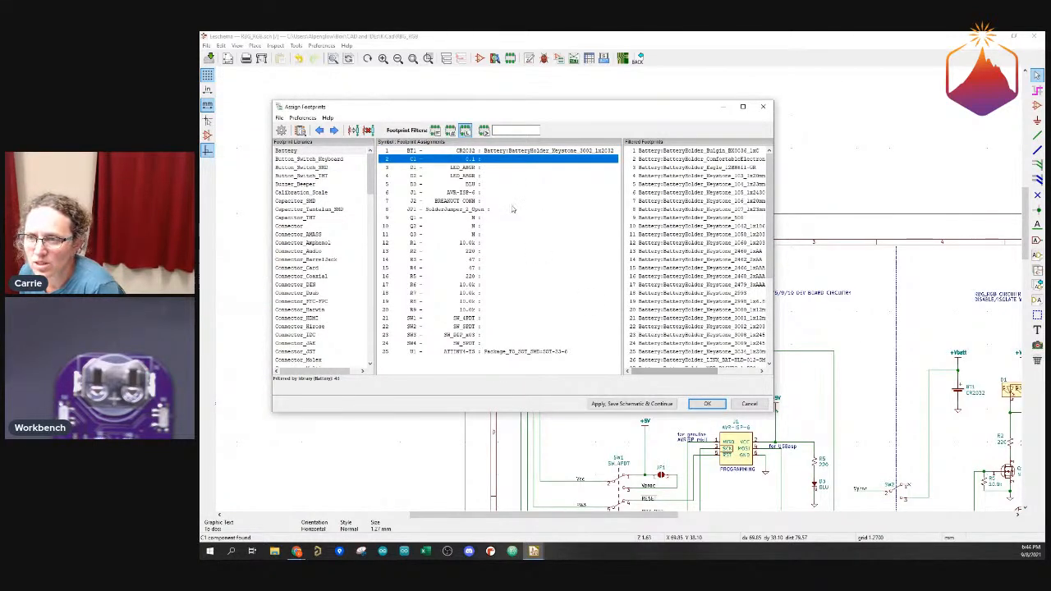
left_click(637, 142)
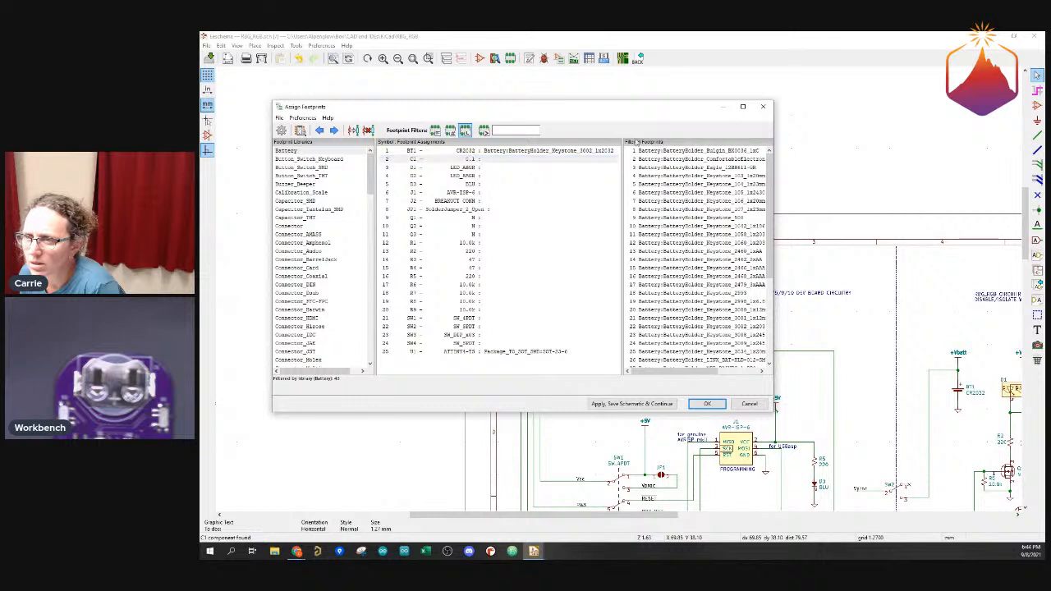
left_click(554, 158)
left_click(554, 167)
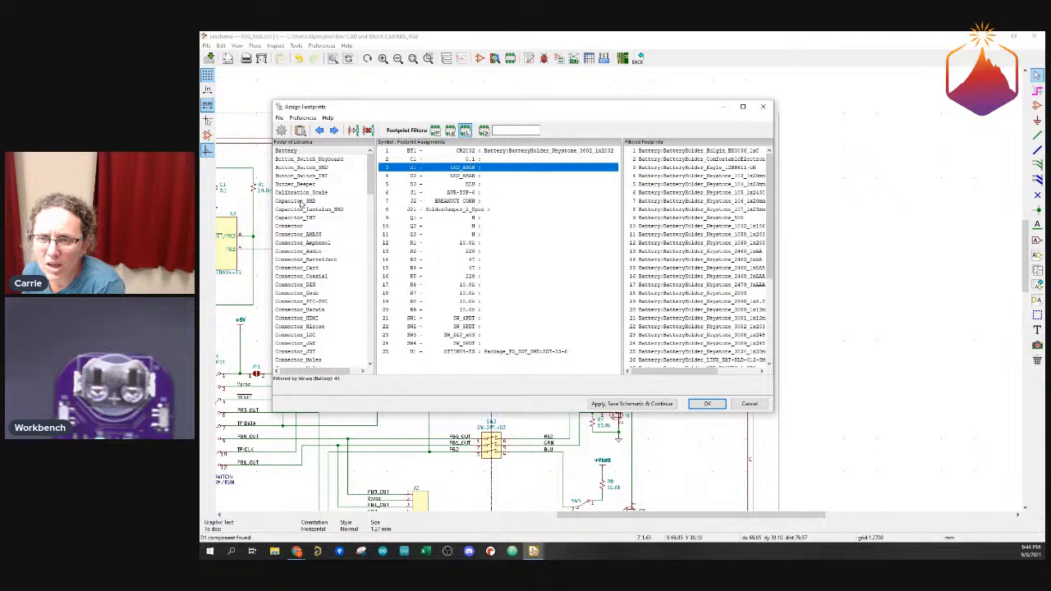
left_click(301, 202)
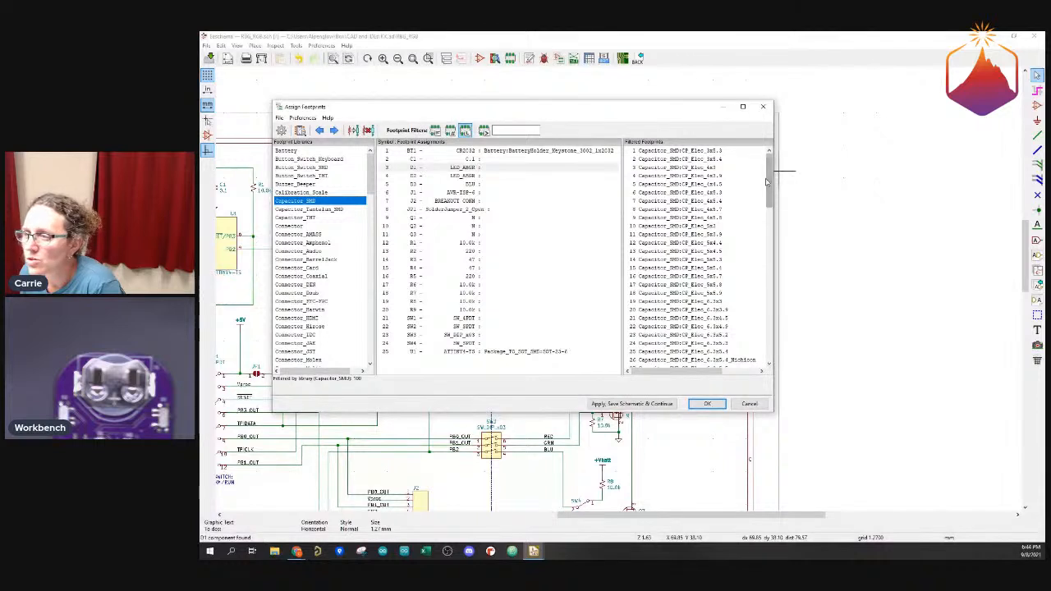
scroll(770, 190, "down", 1)
left_click_drag(770, 190, 774, 253)
scroll(774, 253, "down", 3)
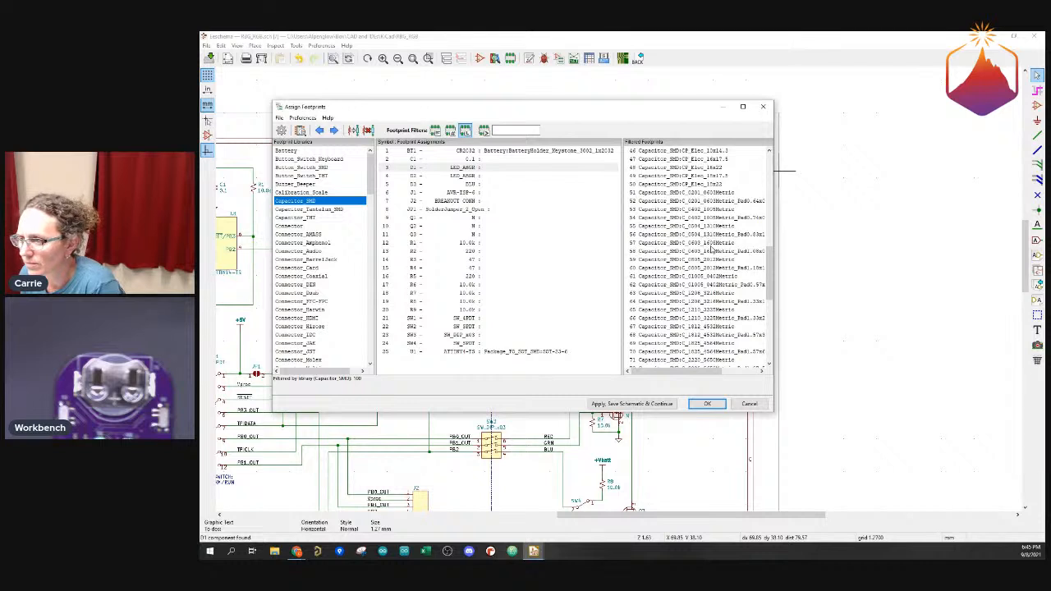
Compare the 0603 capacitor footprint with its HandSolder variant in the footprint preview, and assign C_0603_1608Metric to capacitor C1
left_click(711, 245)
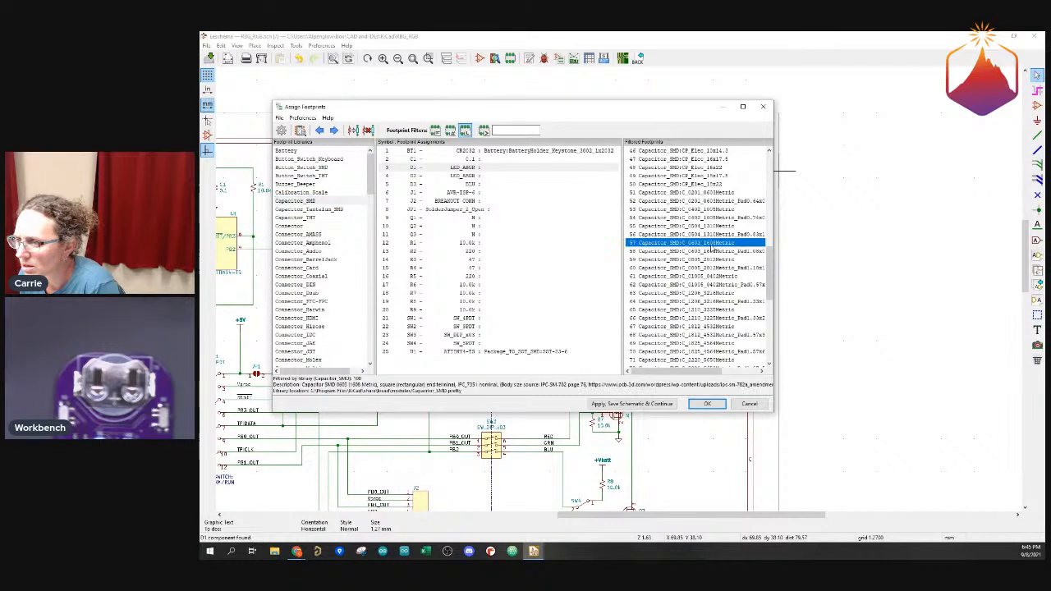
left_click(300, 130)
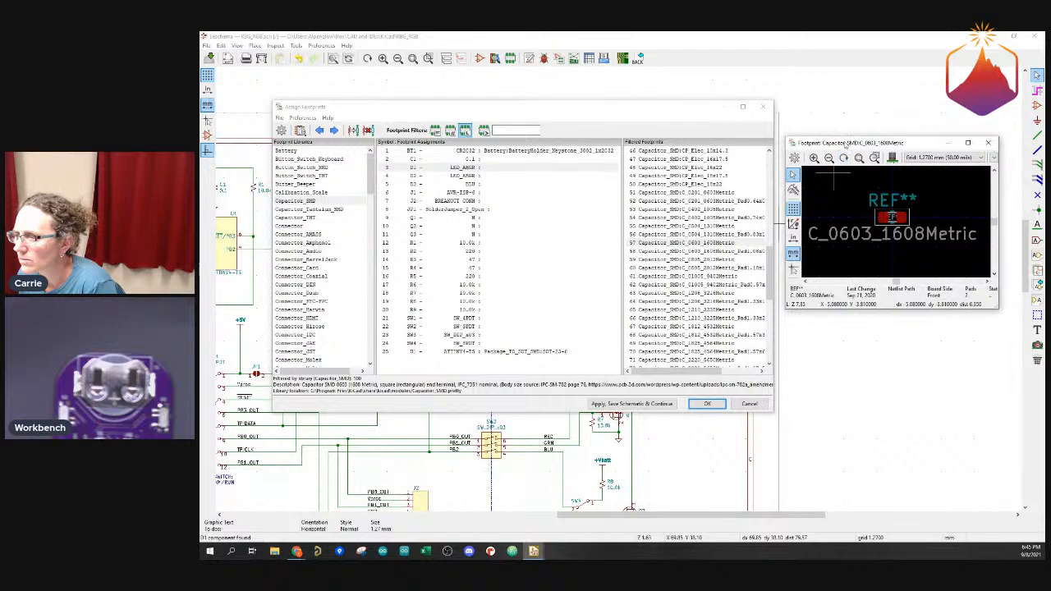
left_click_drag(845, 144, 856, 145)
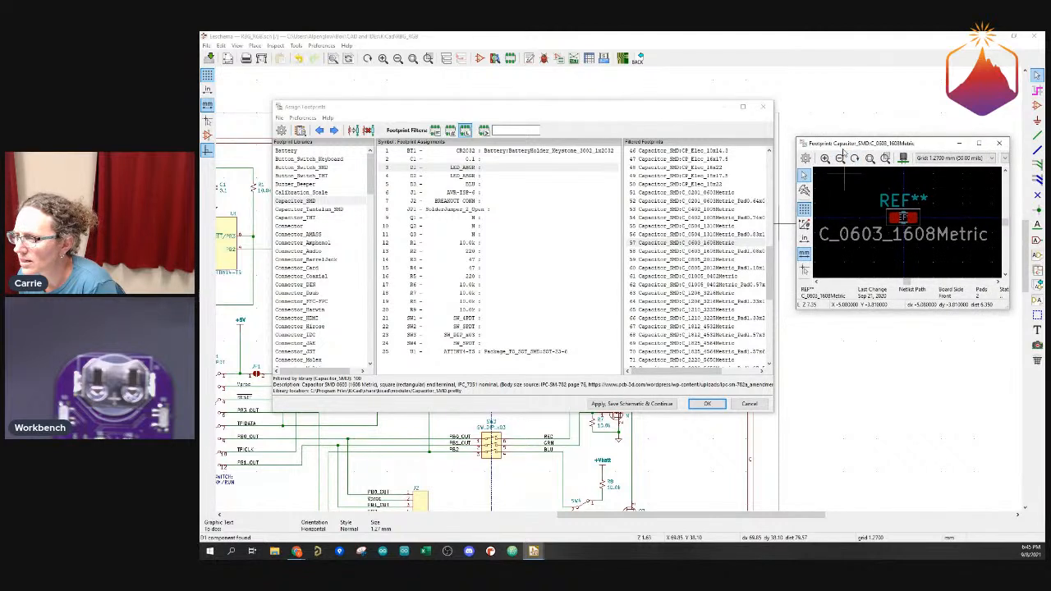
left_click(728, 251)
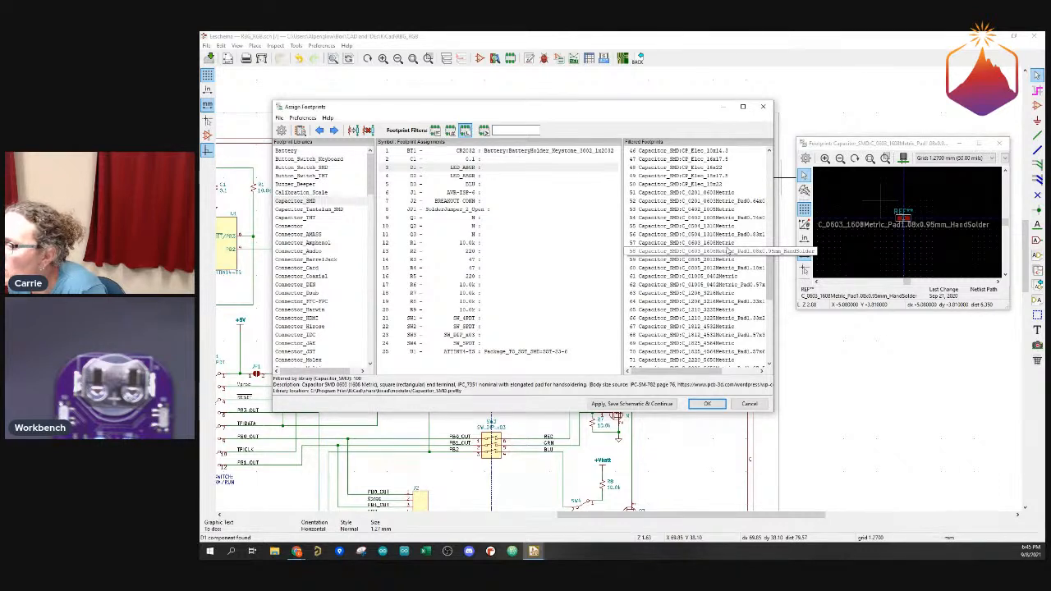
left_click(727, 251)
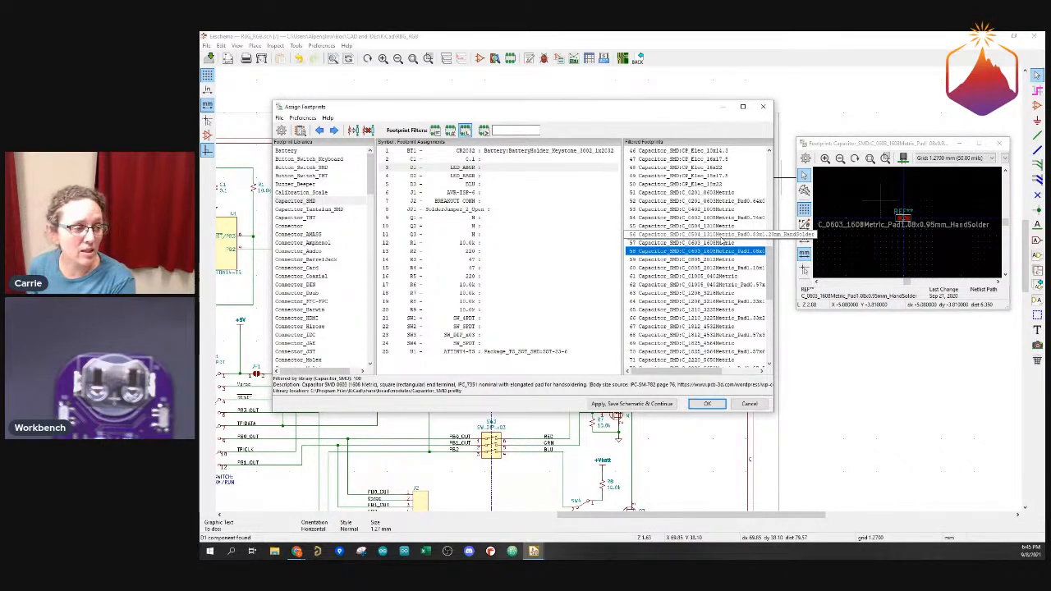
left_click(722, 243)
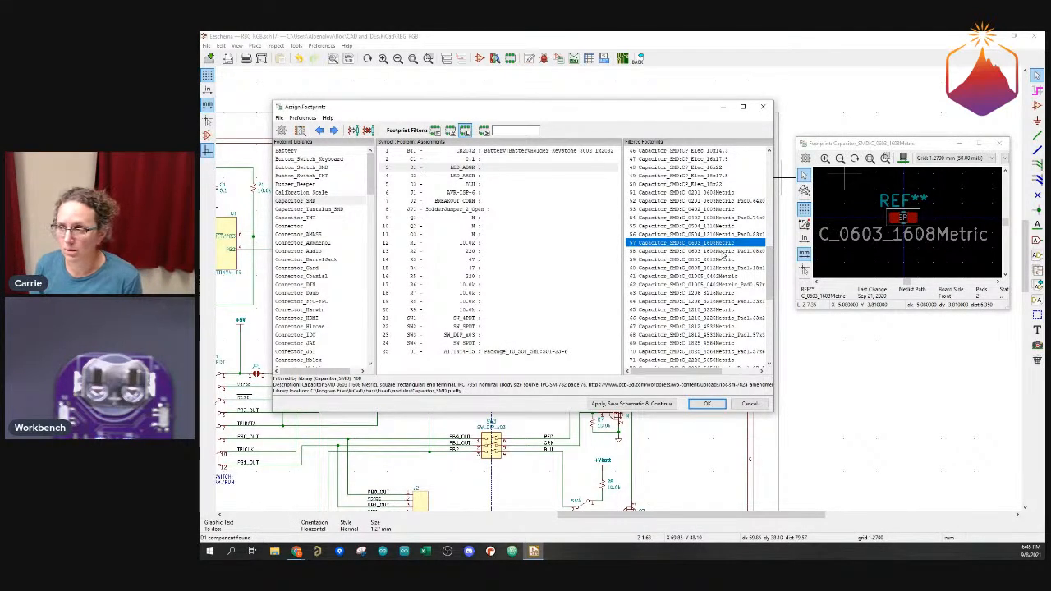
left_click(724, 253)
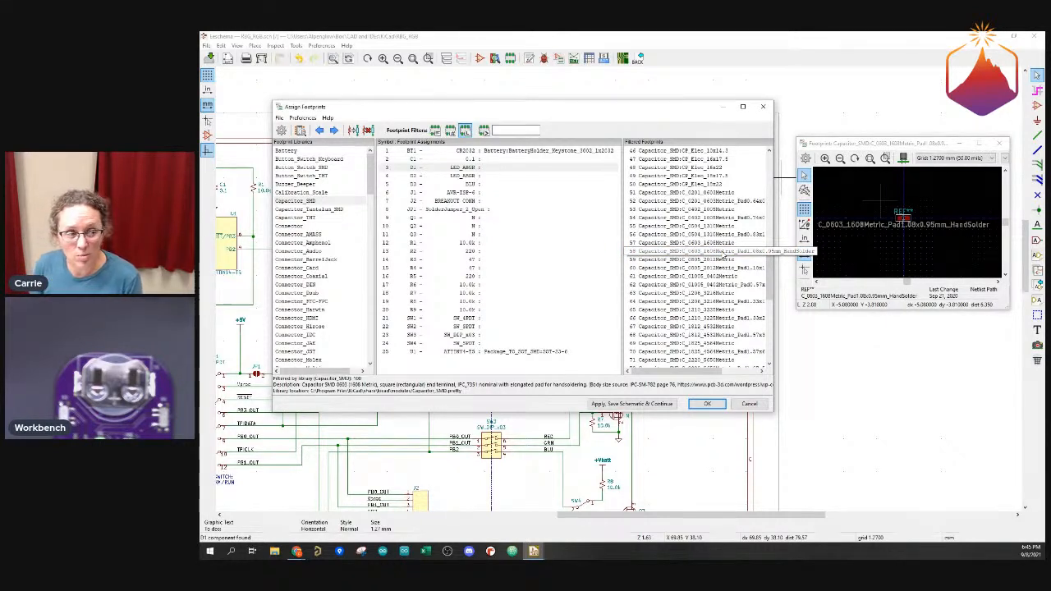
left_click(724, 252)
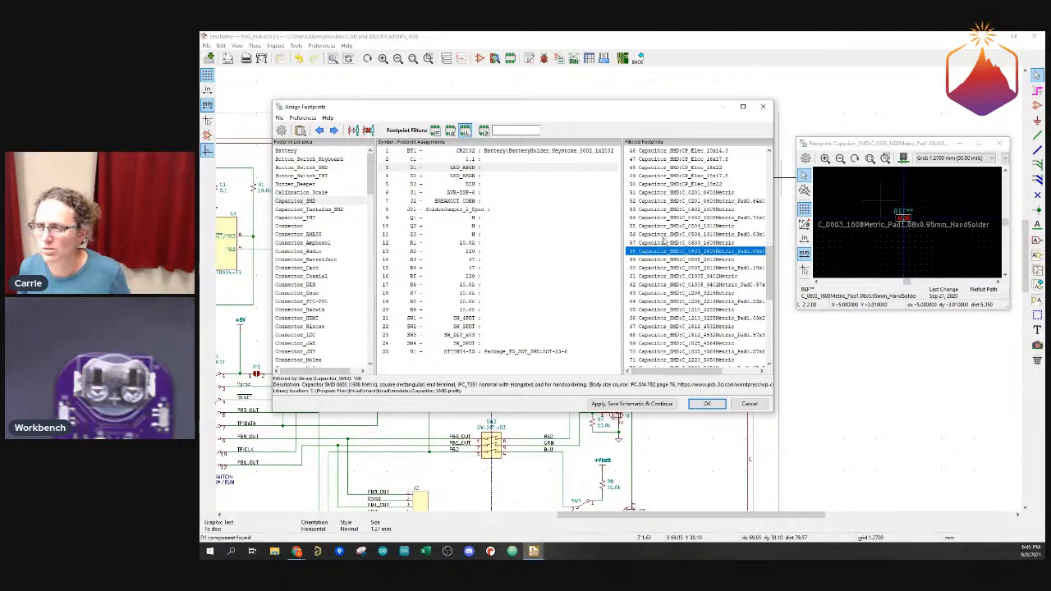
left_click(516, 159)
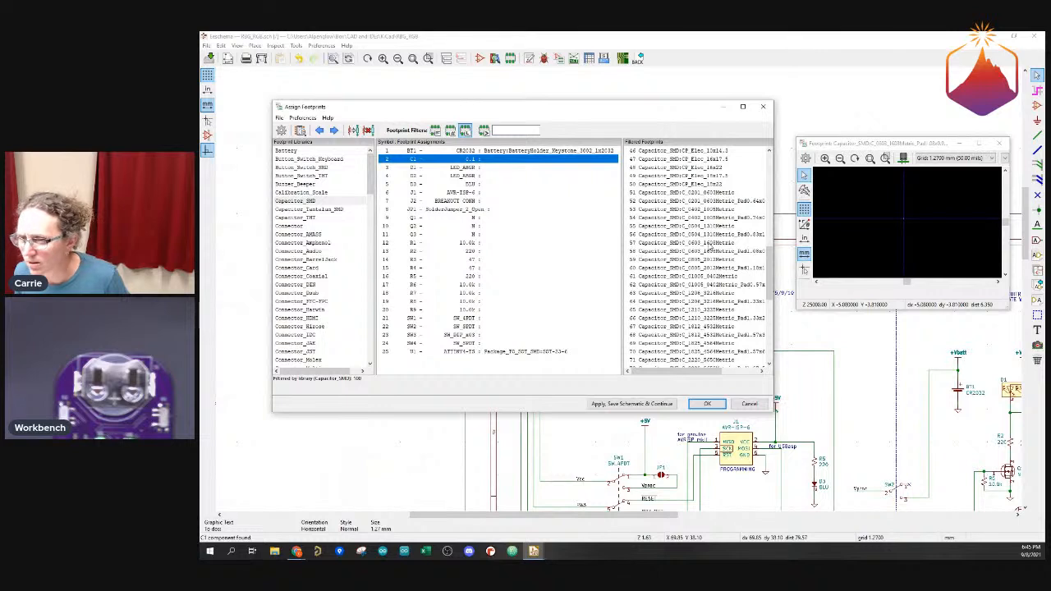
double_click(711, 243)
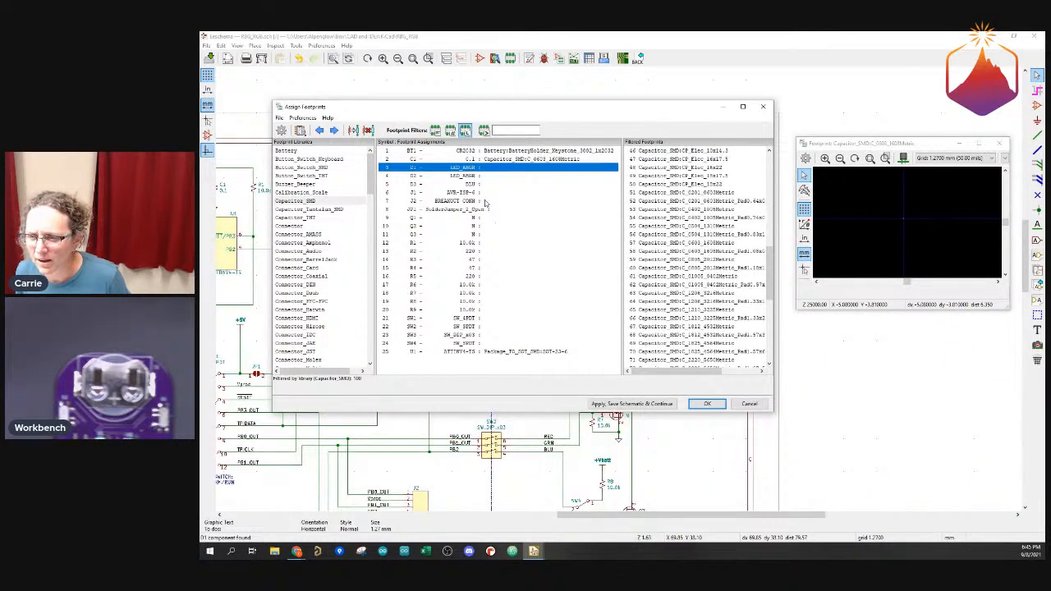
Select resistors R1 through R9 together and list the footprints of the Resistor_SMD library
left_click(480, 243)
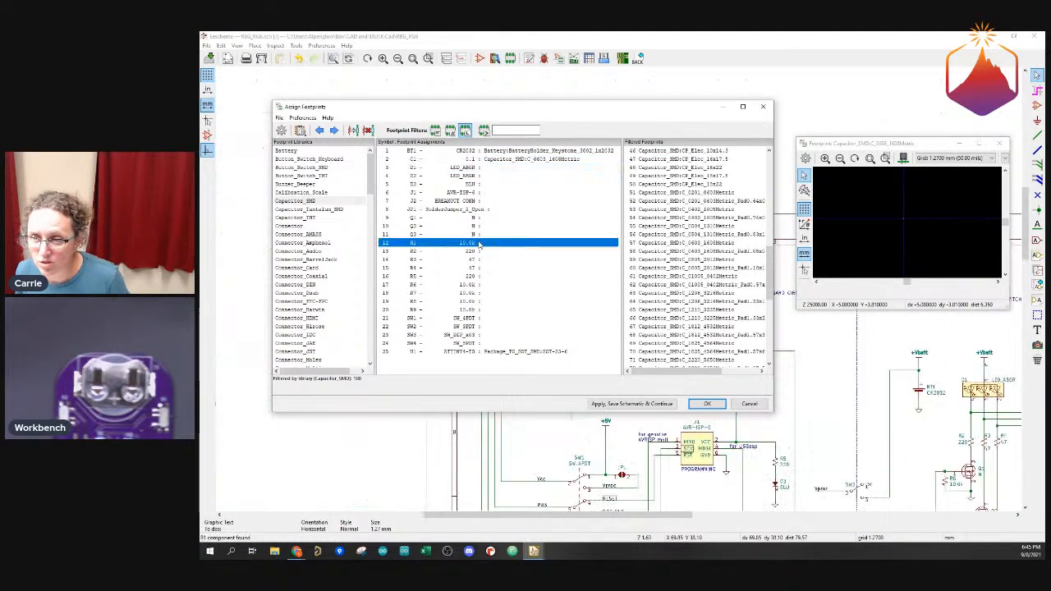
left_click(477, 311, "shift")
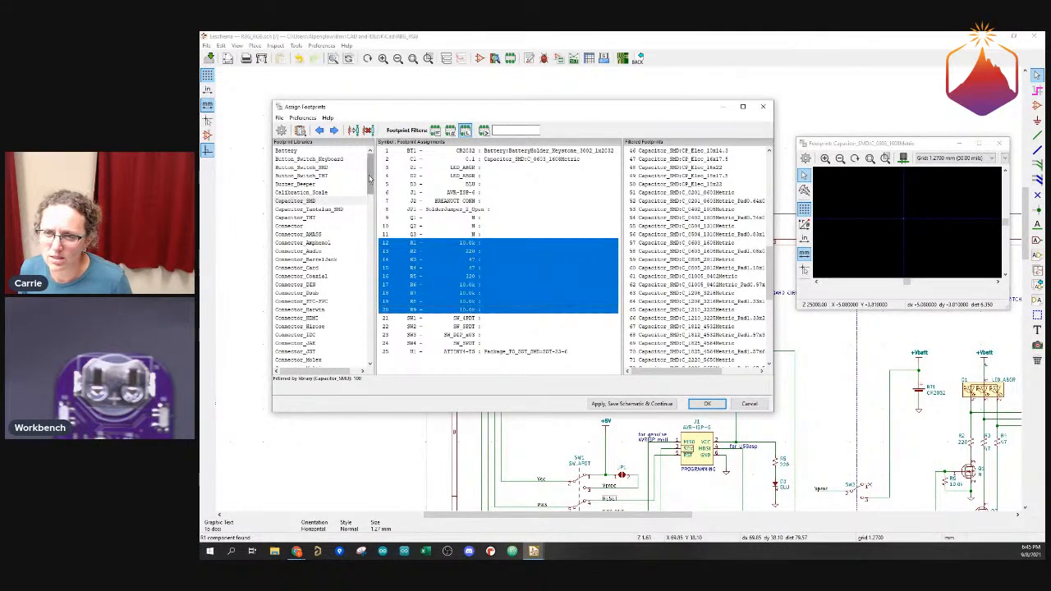
scroll(369, 231, "down", 10)
left_click_drag(370, 231, 390, 300)
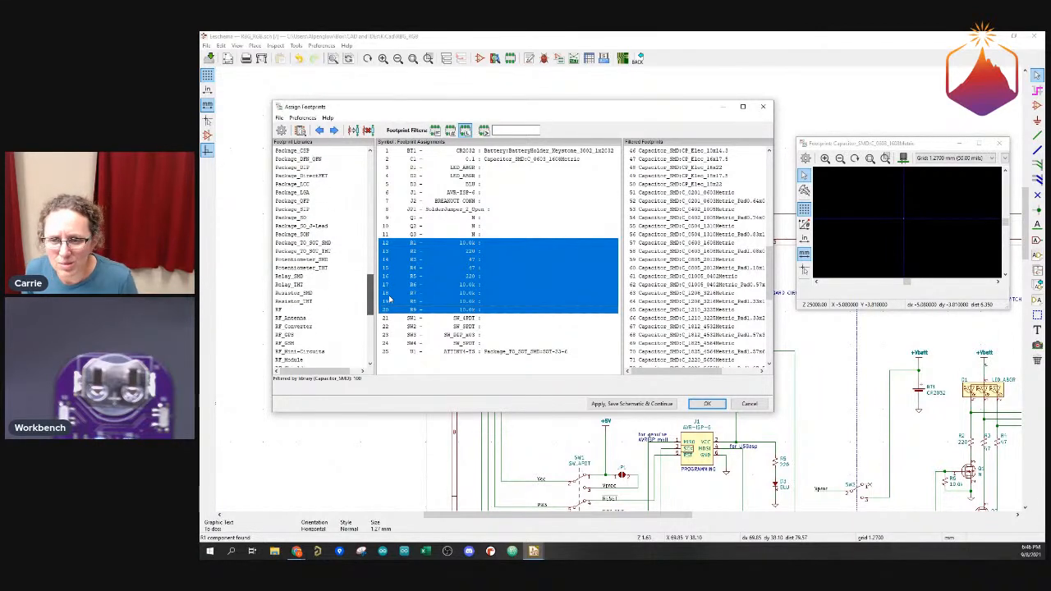
left_click(325, 294)
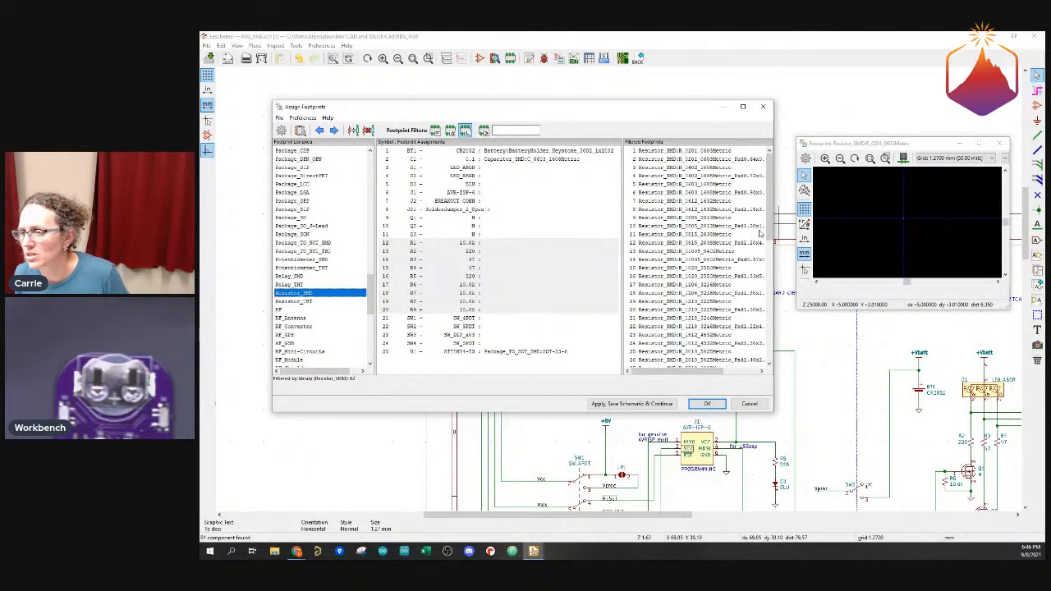
Compare the R_0603_1608Metric footprint with R_0603_1608Metric_Pad0.98x0.95mm_HandSolder in the preview
left_click(715, 185)
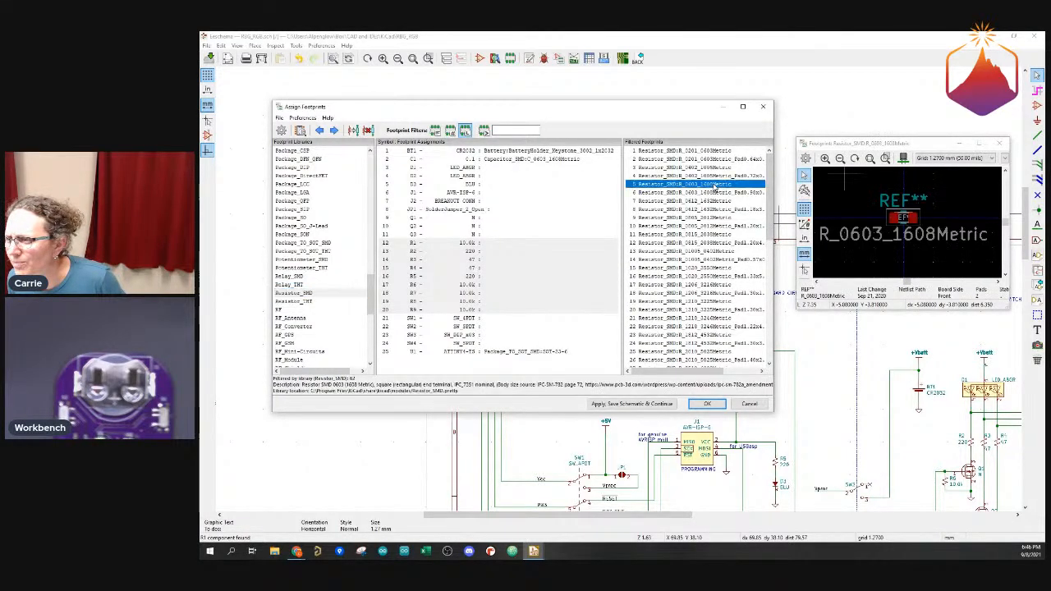
left_click(716, 192)
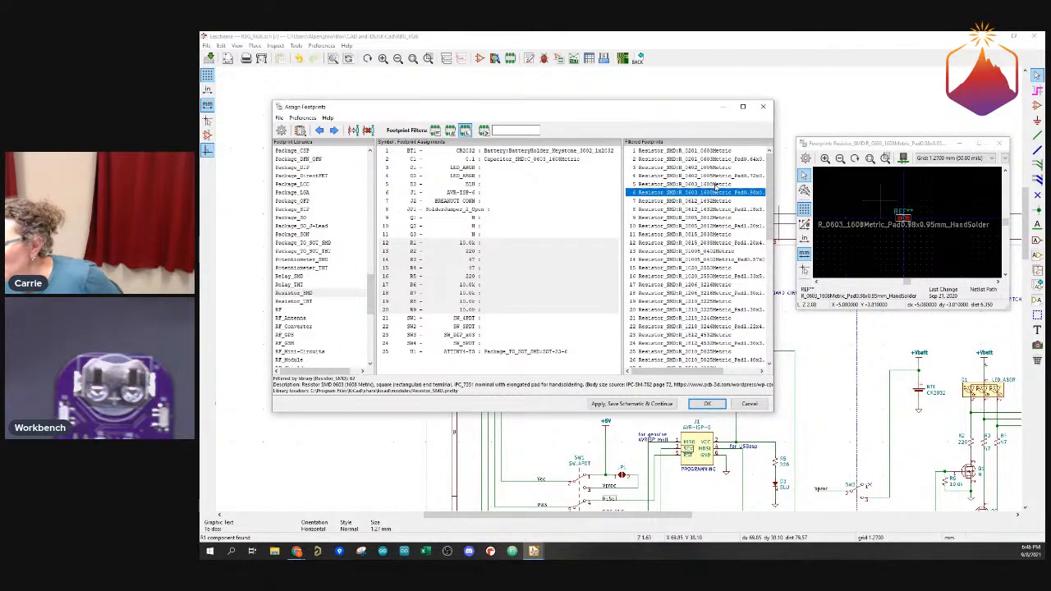
left_click(715, 185)
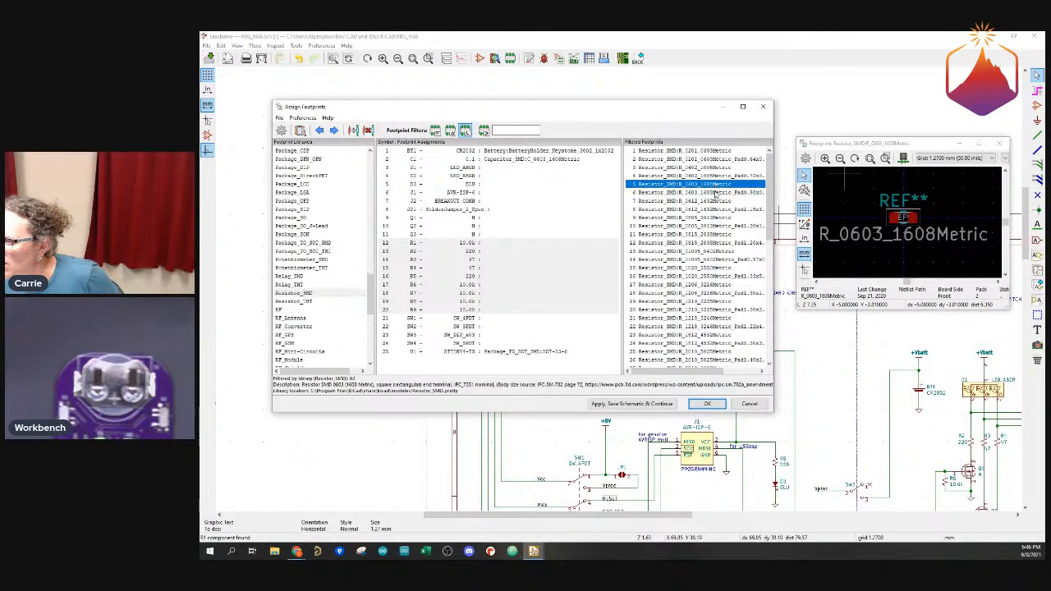
left_click(716, 192)
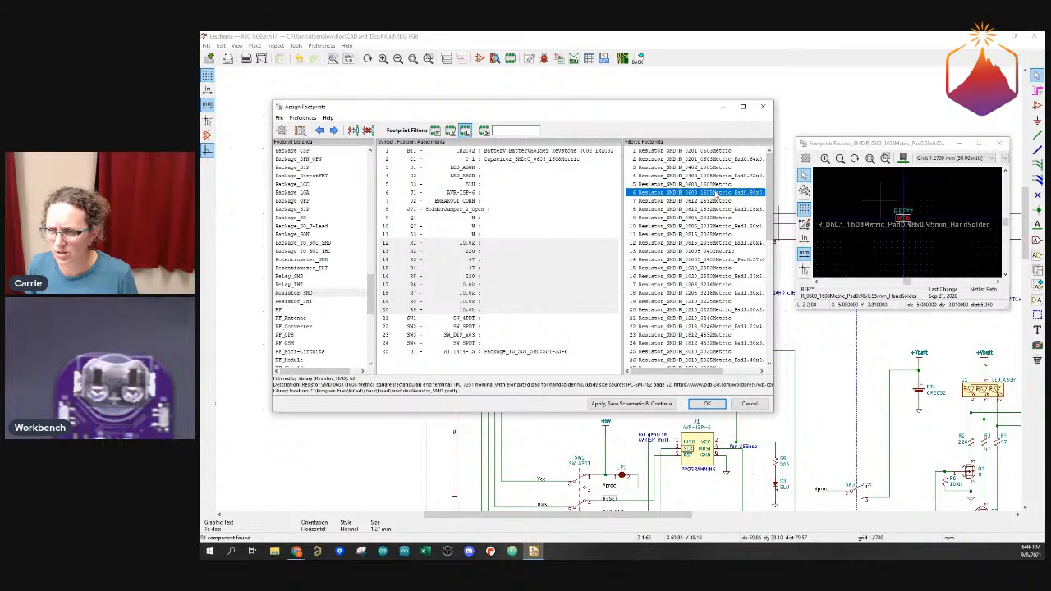
Assign the R_0603_1608Metric_Pad0.98x0.95mm_HandSolder footprint to resistors R1 through R9
double_click(716, 192)
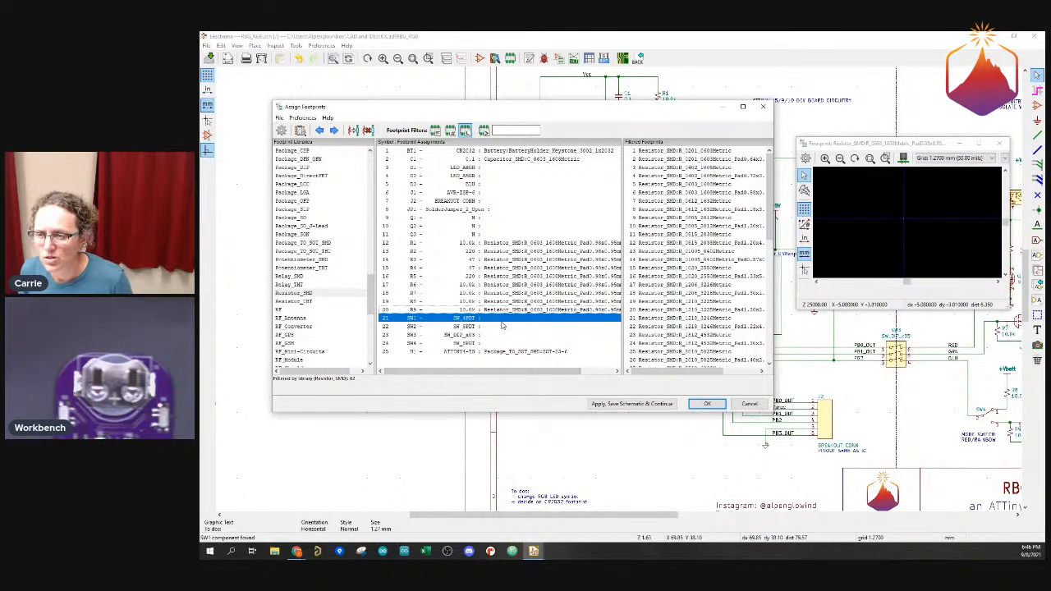
Select transistors Q1 through Q3 together and list the footprints of the Package_TO_SOT_SMD library
left_click(512, 218)
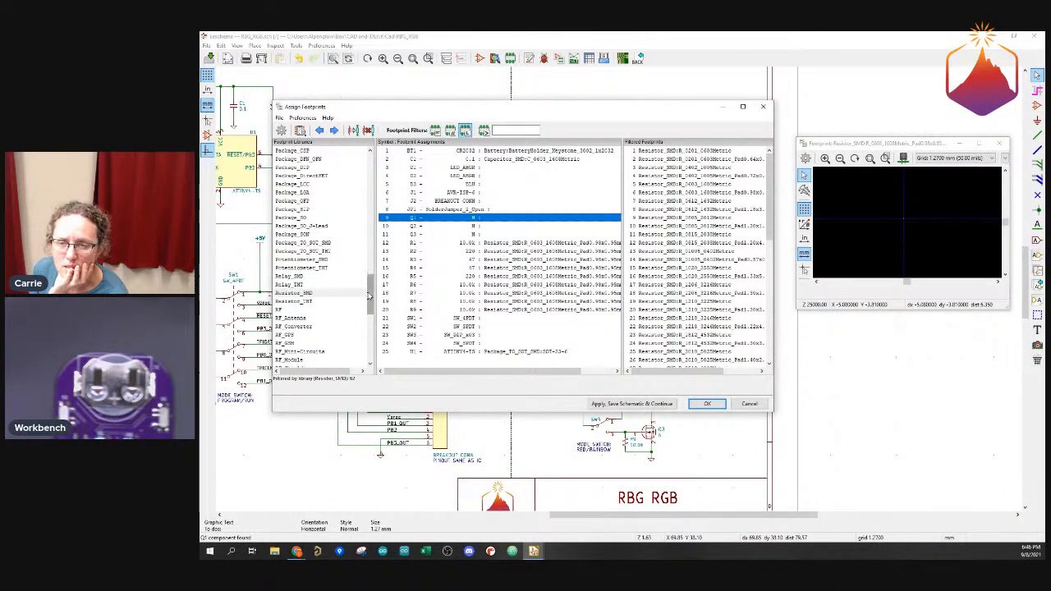
left_click_drag(369, 295, 367, 346)
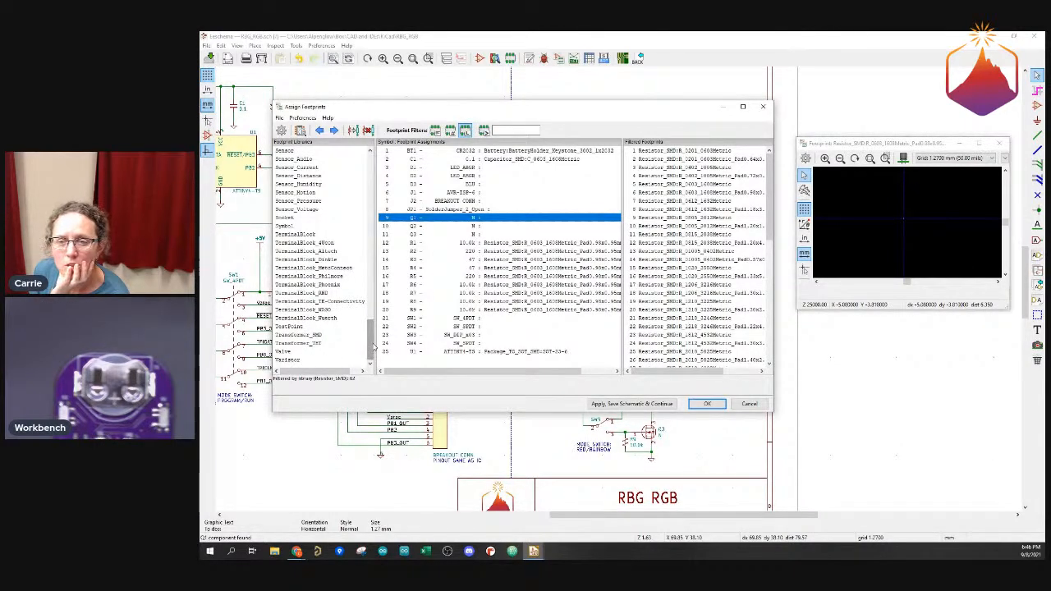
left_click_drag(373, 349, 377, 310)
scroll(353, 254, "up", 4)
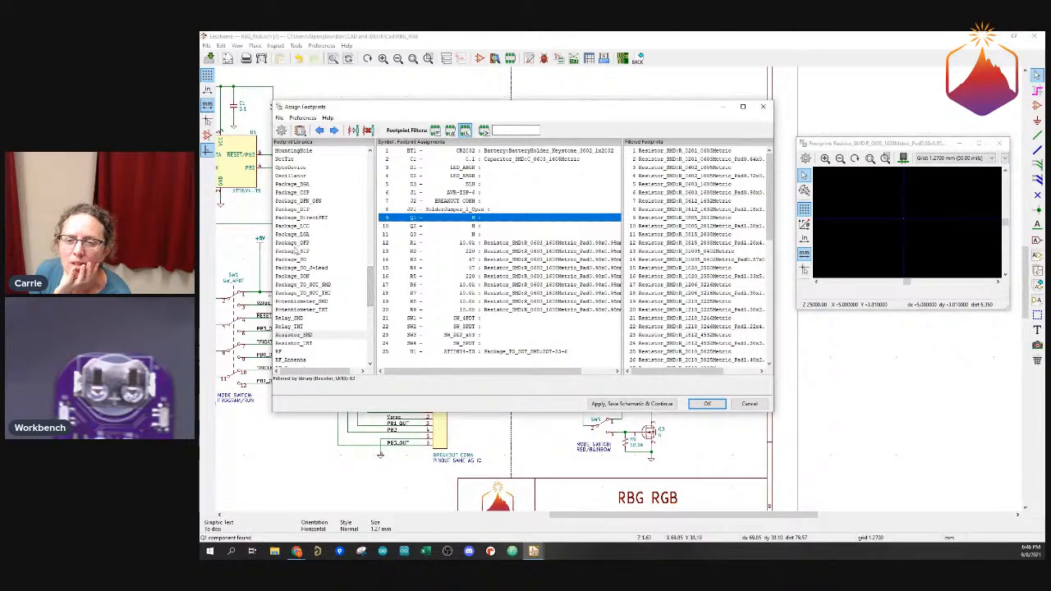
left_click(304, 285)
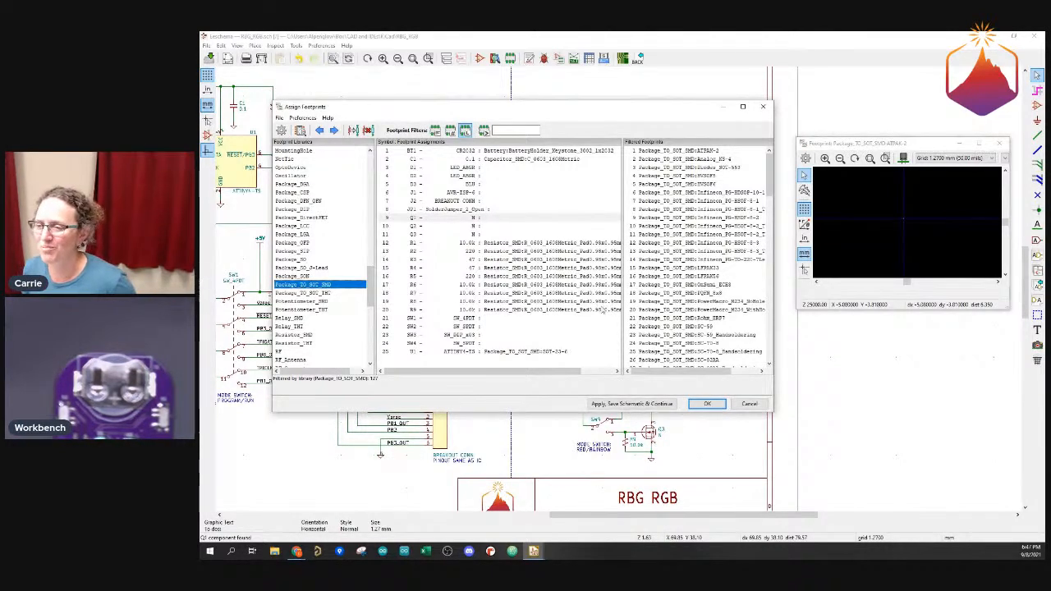
left_click(540, 236, "shift")
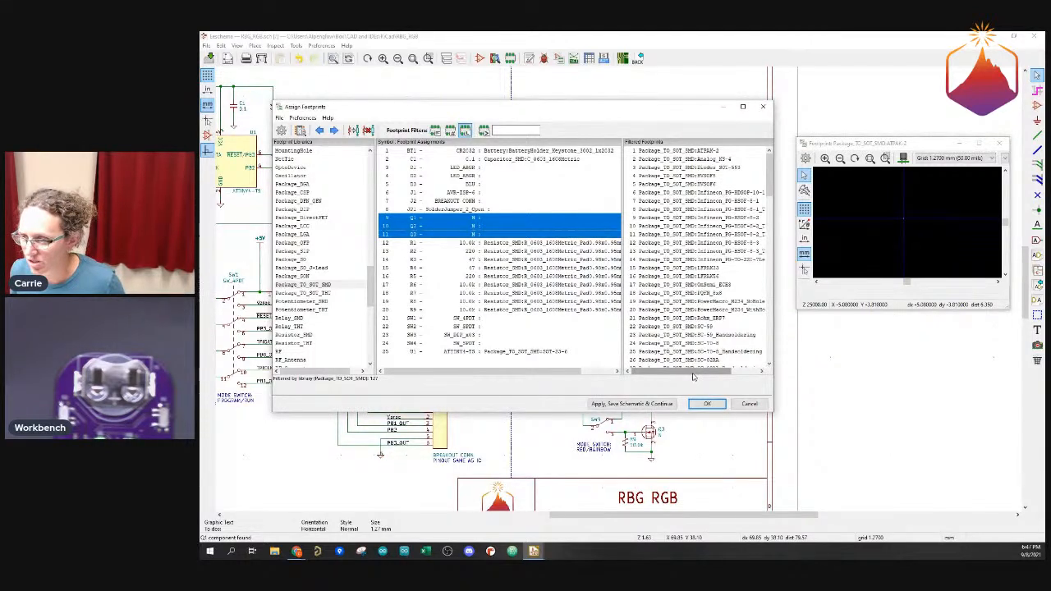
Compare the SOT-23, SC-59 and SOT-23_Handsoldering footprints in the preview
left_click_drag(692, 375, 728, 374)
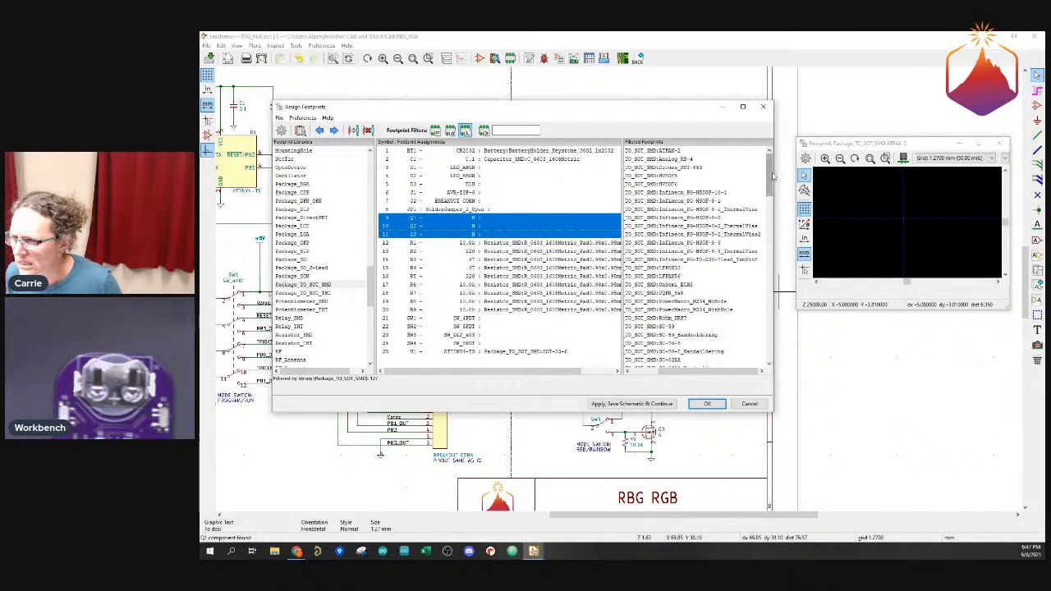
left_click_drag(771, 177, 770, 199)
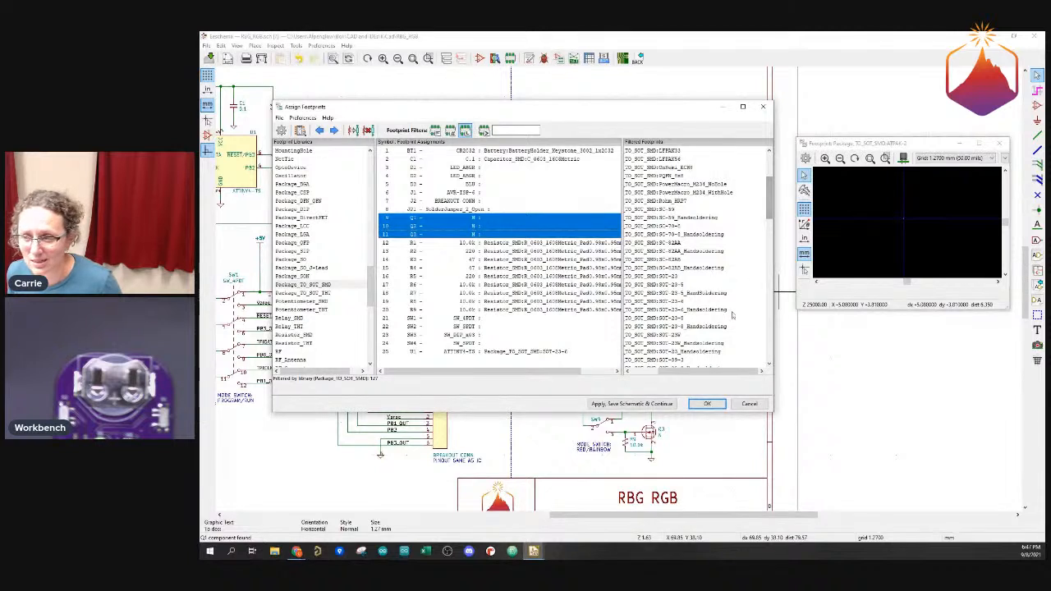
left_click(686, 279)
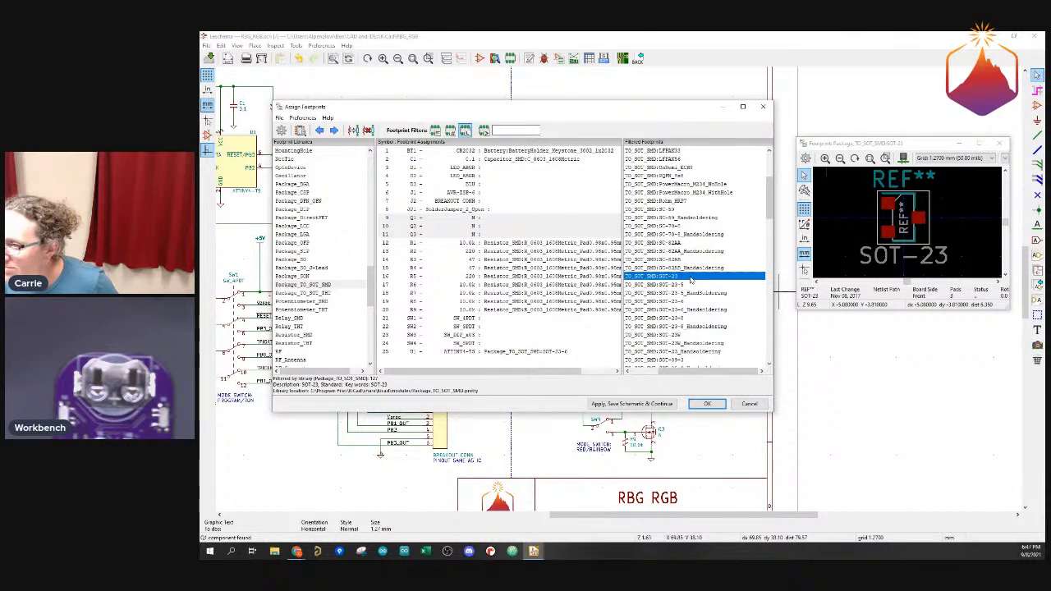
left_click(691, 208)
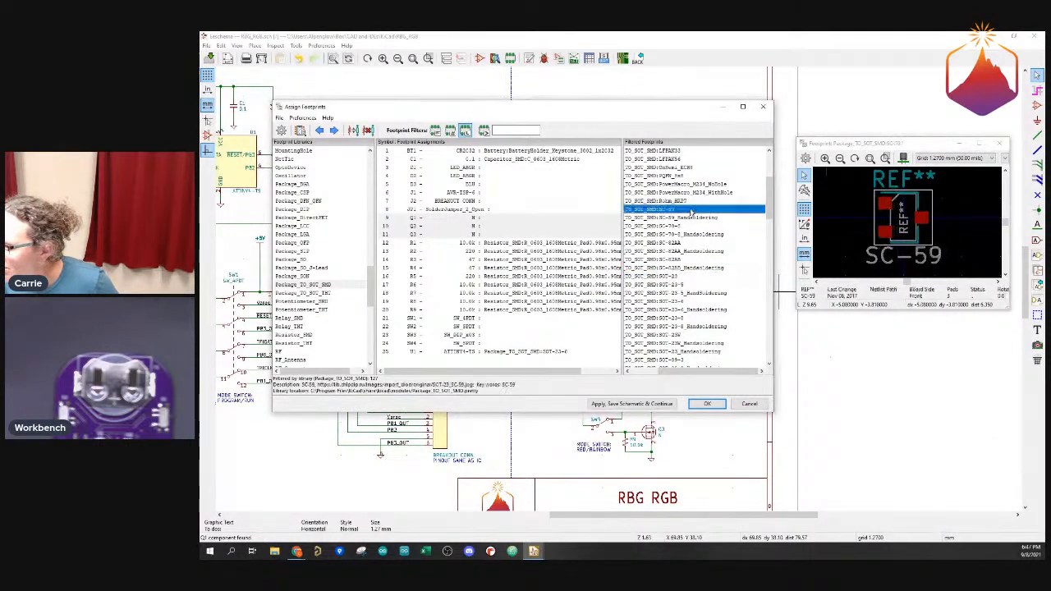
left_click(687, 277)
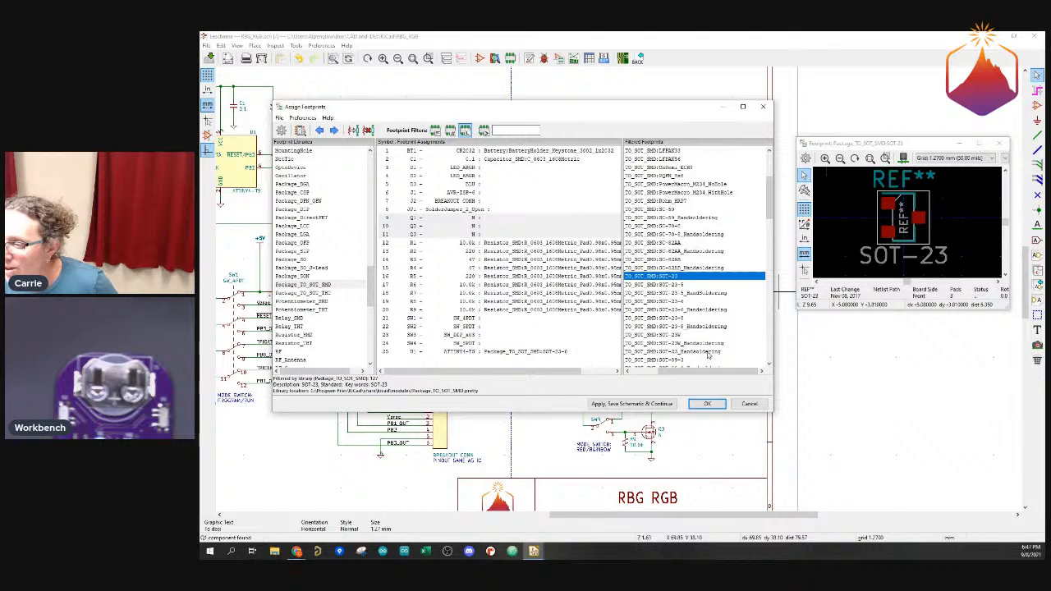
left_click(708, 353)
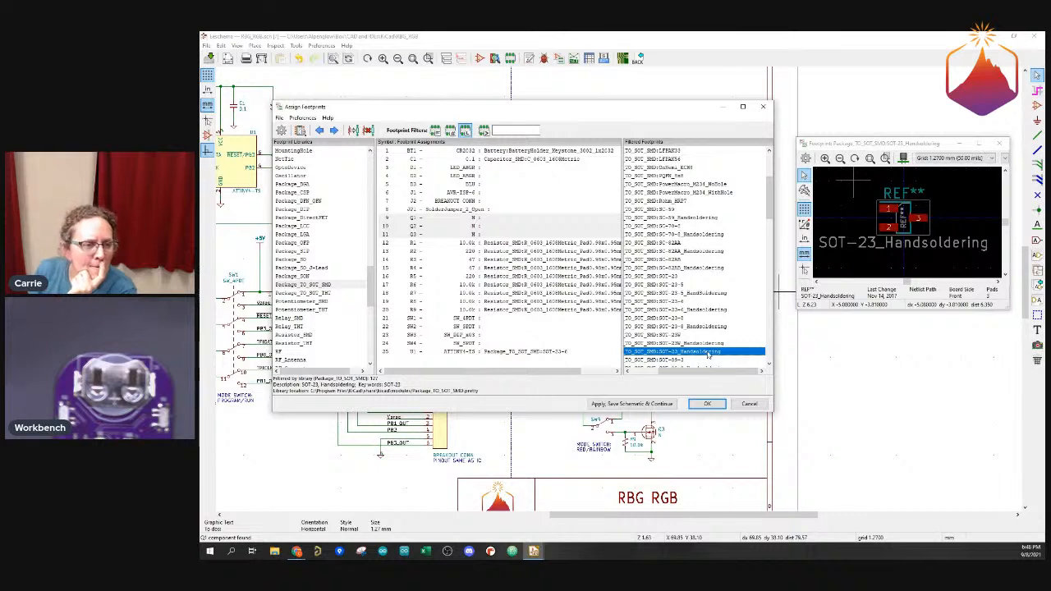
Accept the footprint assignments made so far, reopen the assignment dialog and select transistors Q1 through Q3 together
left_click(706, 403)
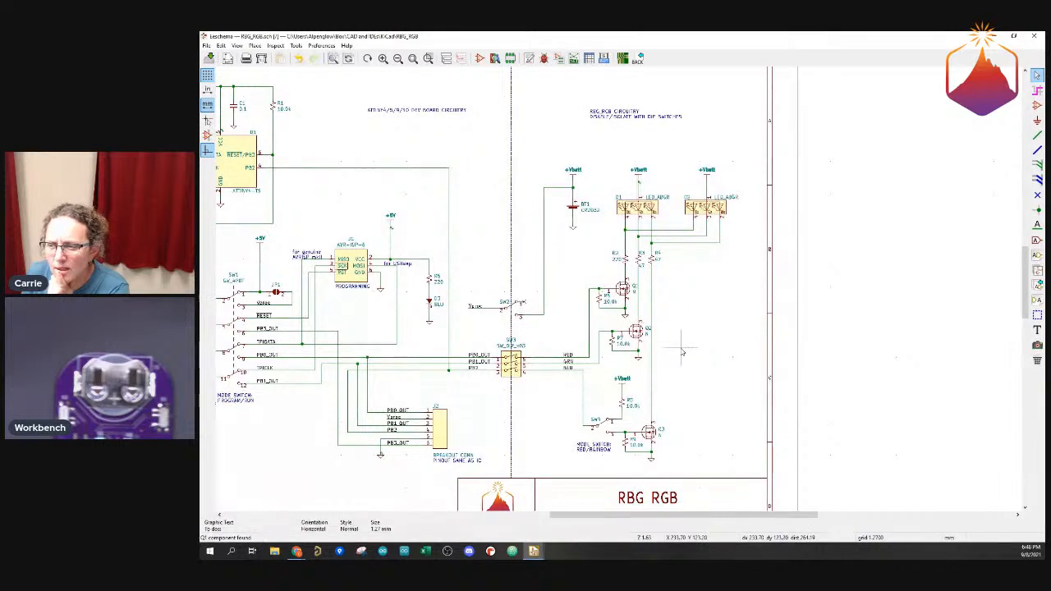
left_click(560, 60)
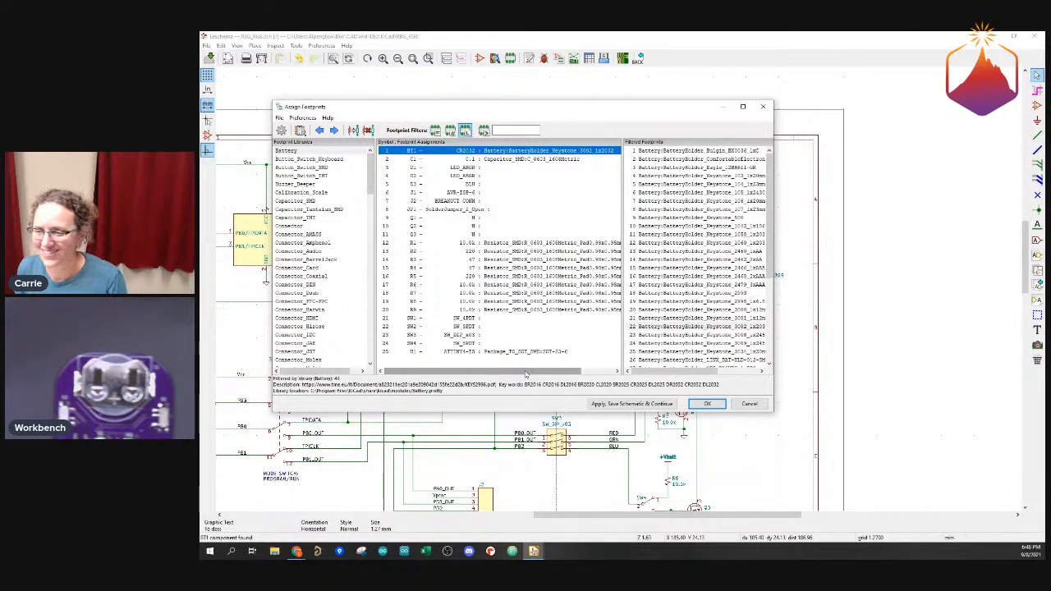
left_click(490, 219)
left_click(493, 234, "shift")
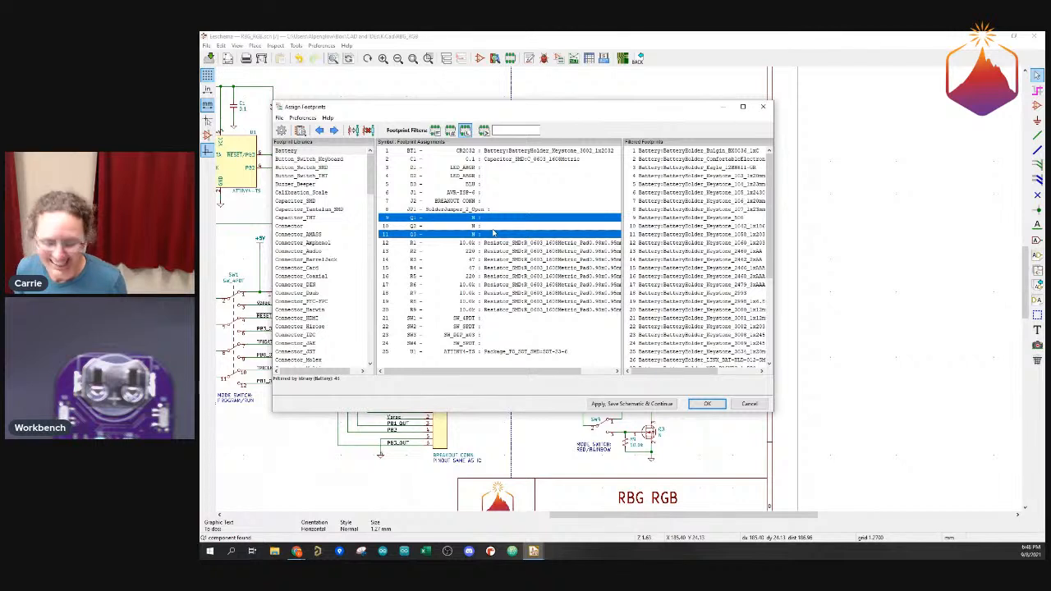
left_click(492, 230, "shift")
left_click(512, 215, "shift")
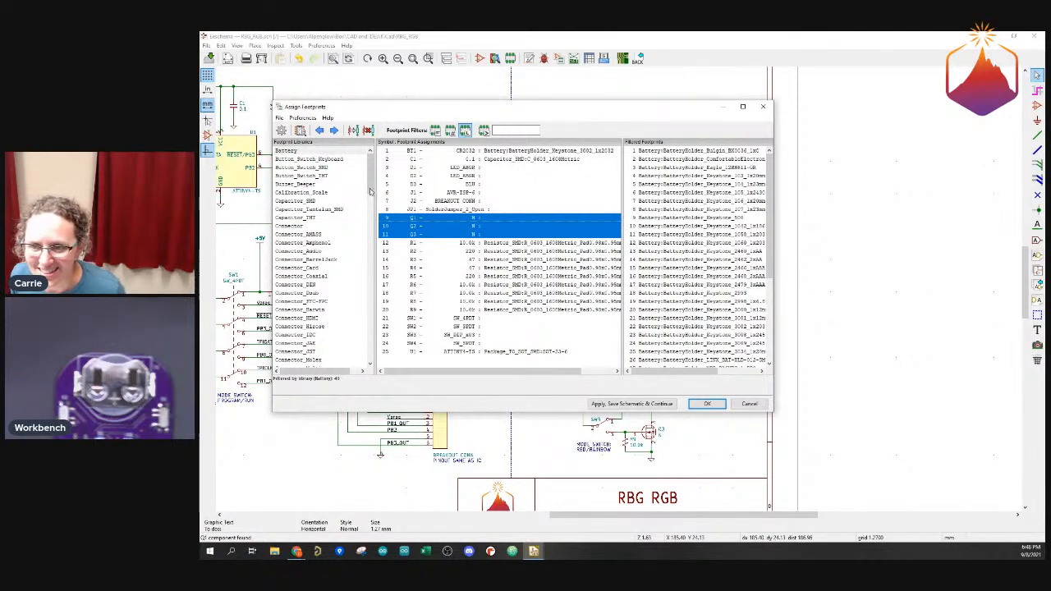
Assign the SOT-23_Handsoldering footprint from the Package_TO_SOT_SMD library to transistors Q1 through Q3
scroll(371, 189, "down", 2)
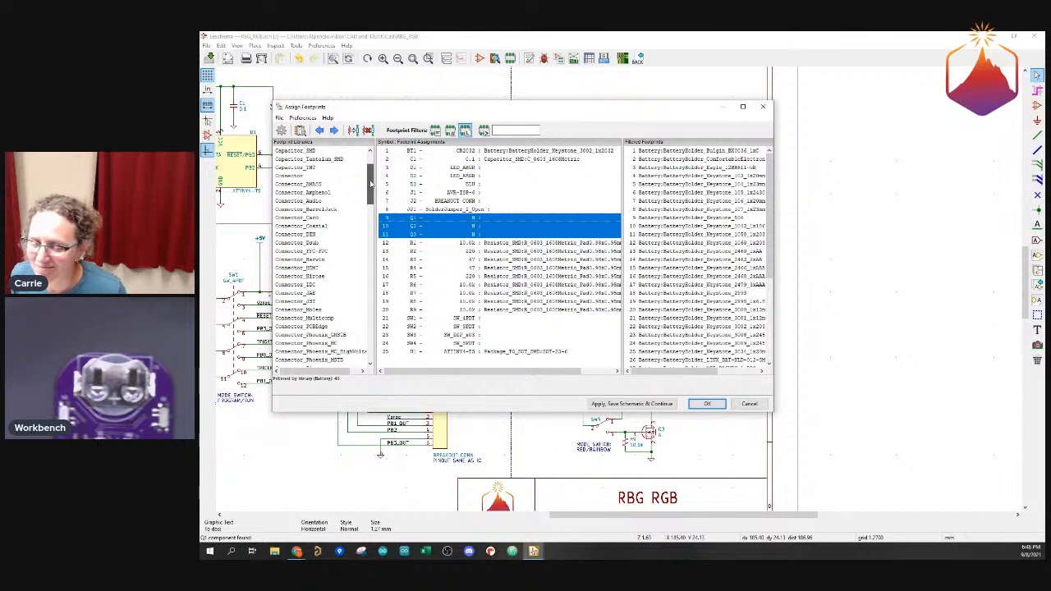
scroll(370, 184, "down", 1)
left_click_drag(370, 184, 379, 275)
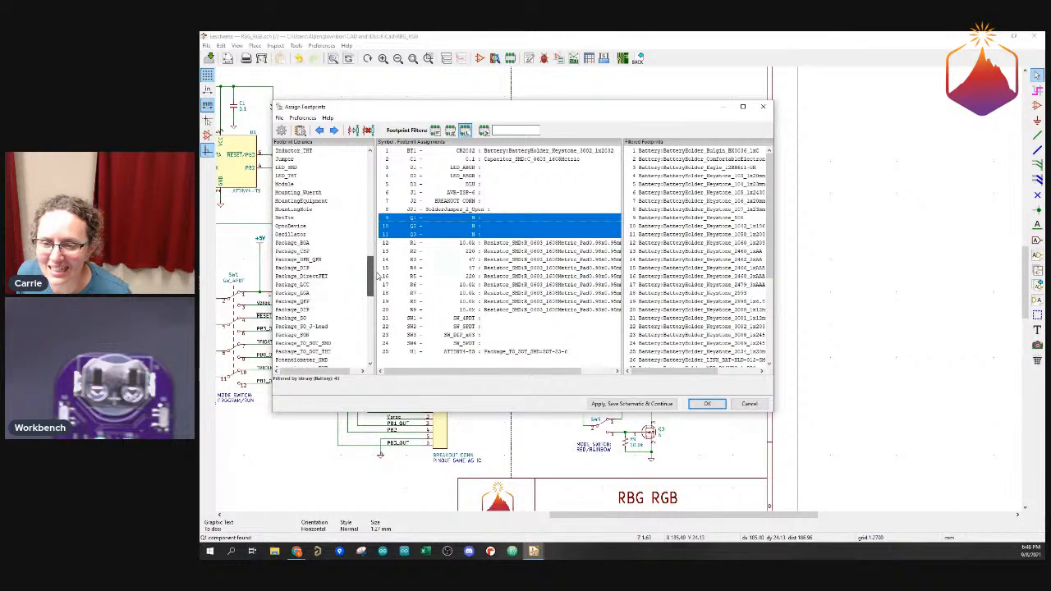
left_click(322, 344)
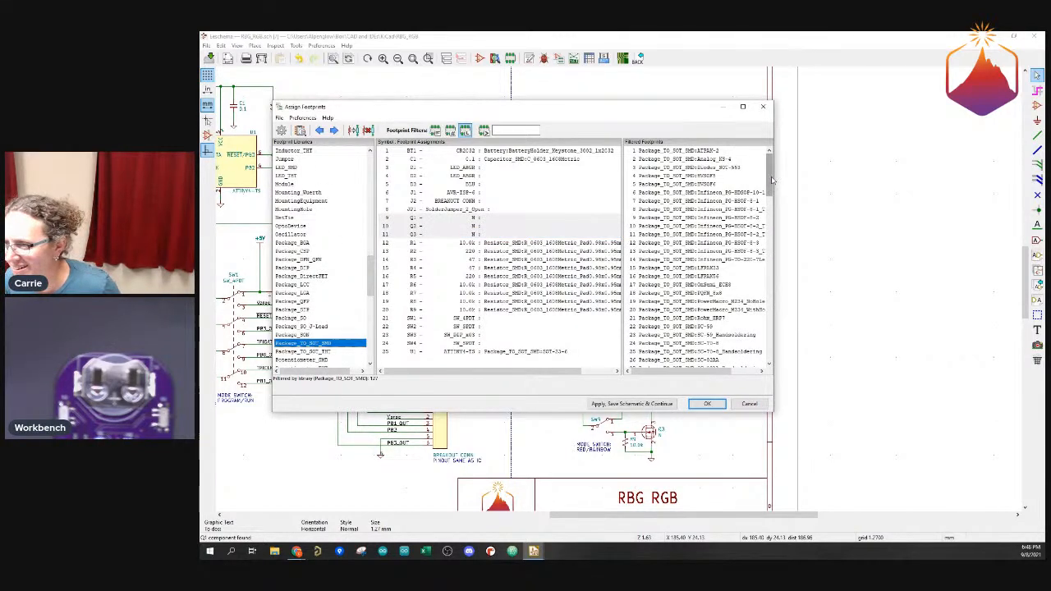
left_click_drag(771, 177, 776, 228)
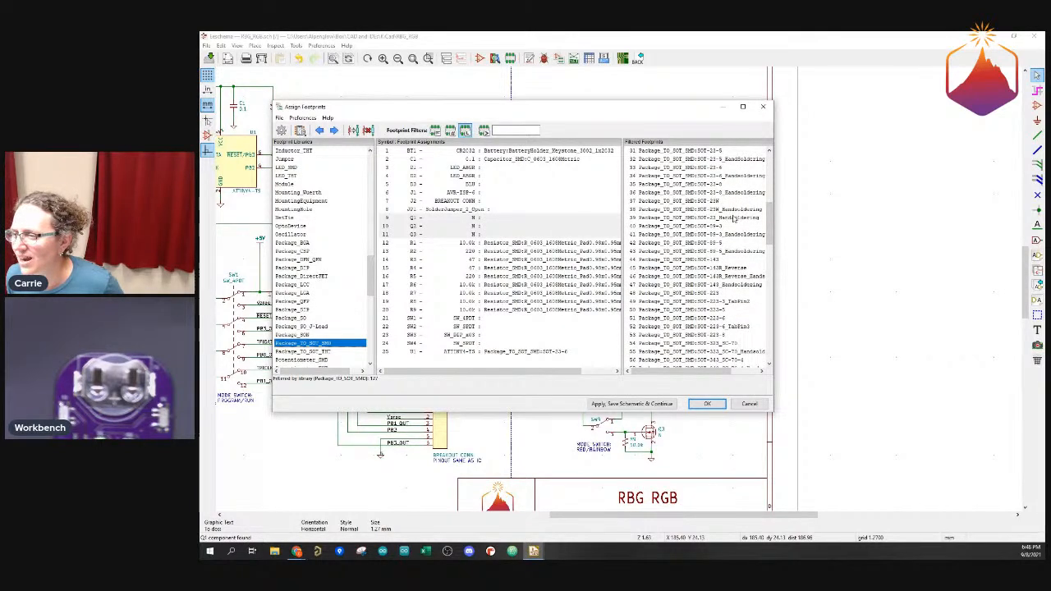
double_click(733, 219)
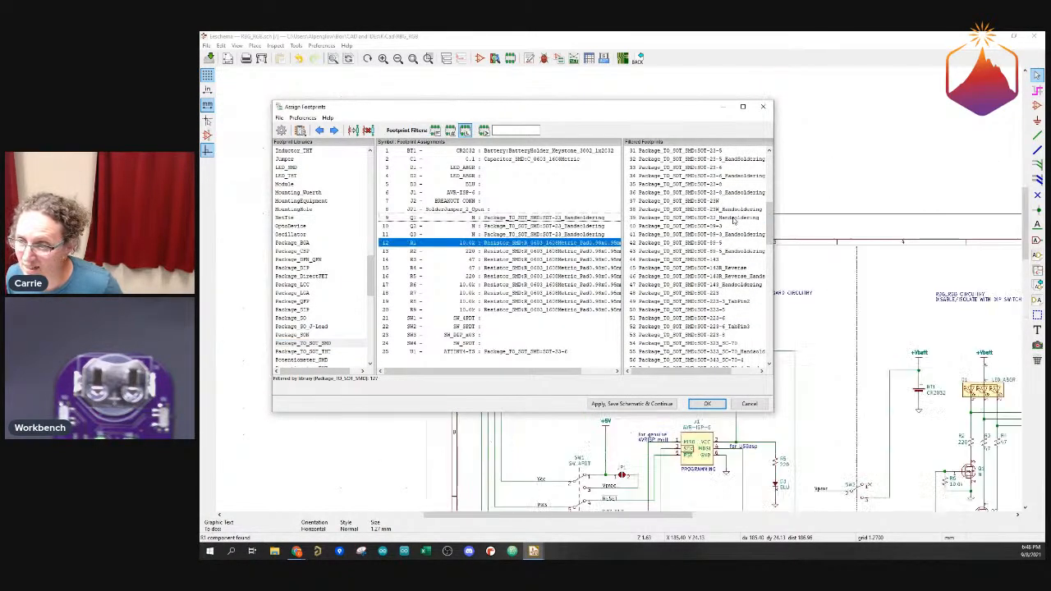
Select the blue LED D3 and list the footprints of the Diode_SMD library
left_click(490, 187)
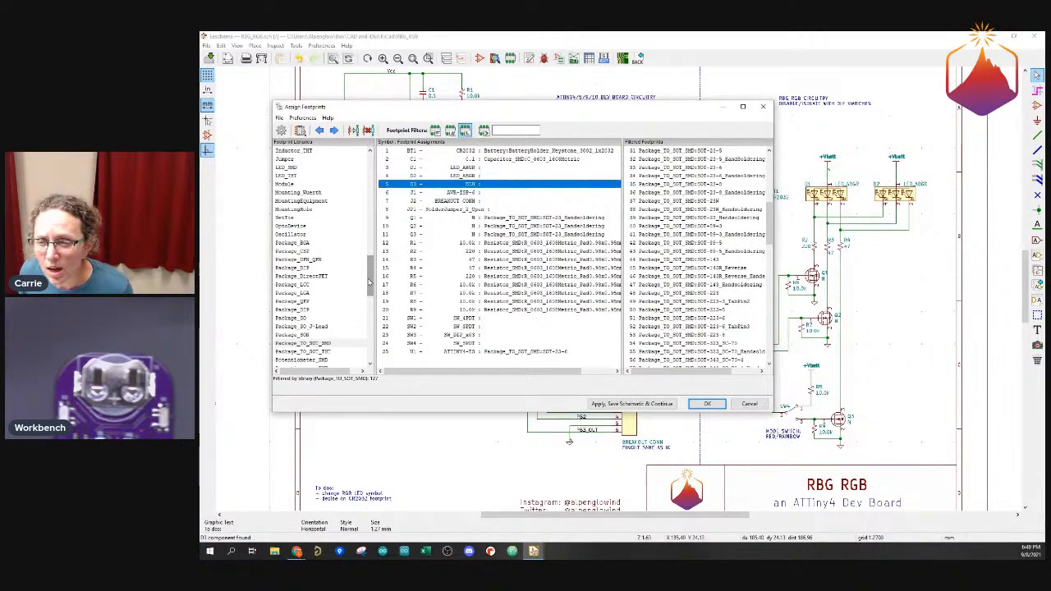
left_click_drag(368, 281, 376, 216)
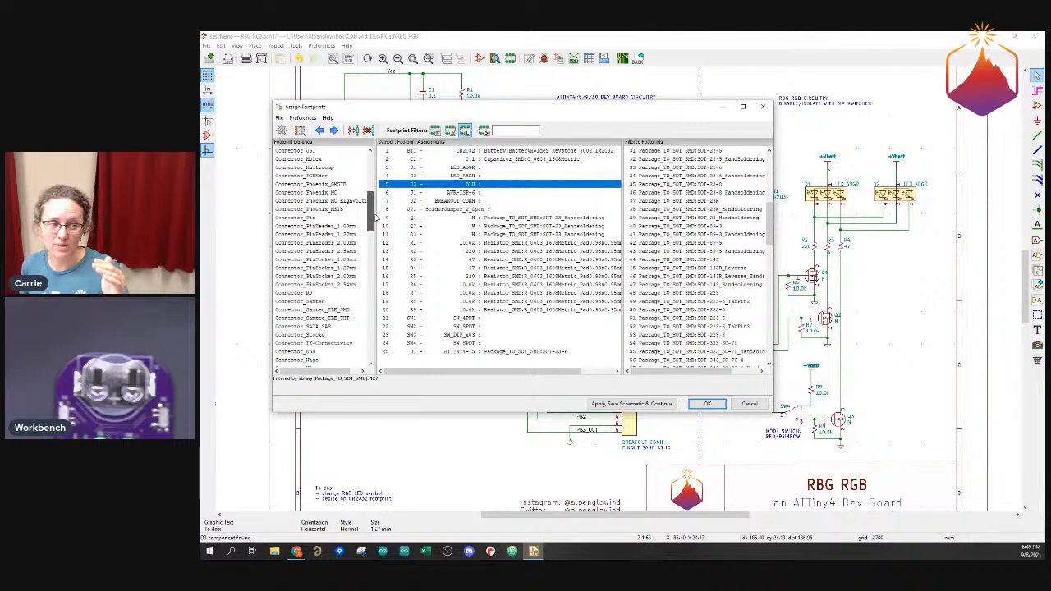
scroll(376, 217, "up", 1)
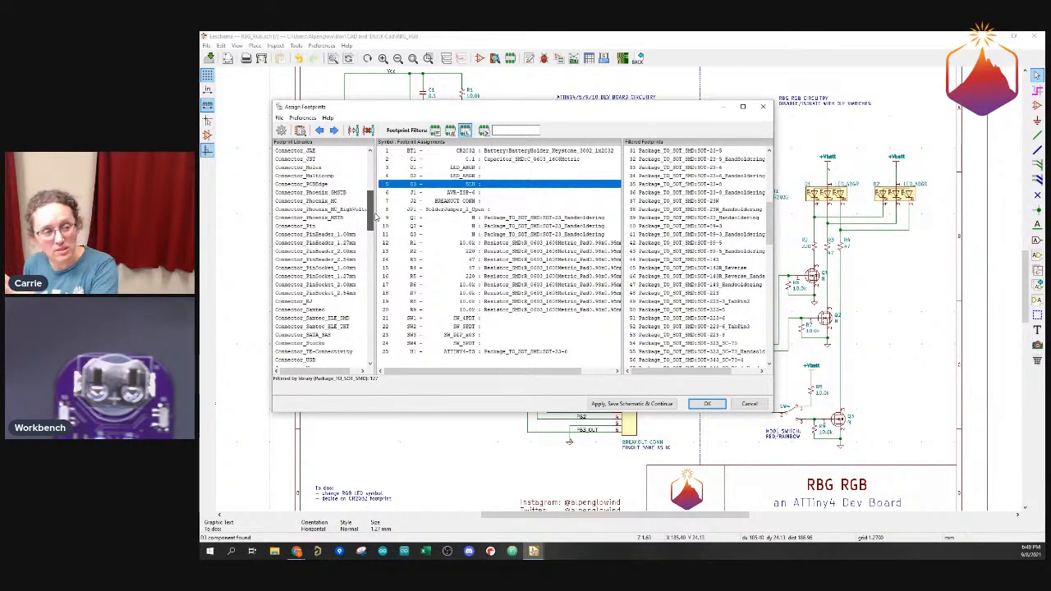
scroll(376, 217, "up", 8)
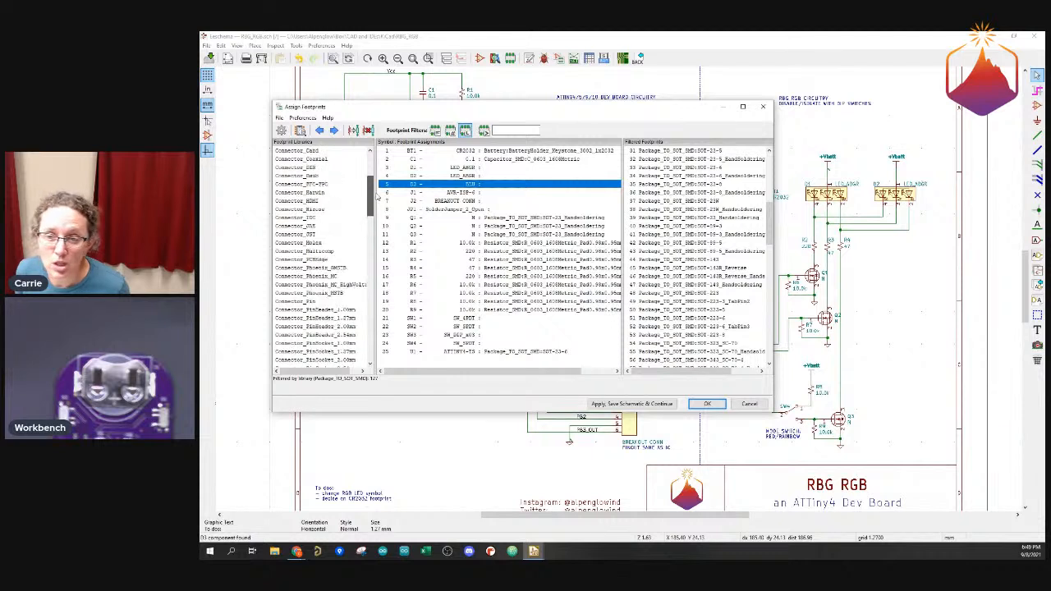
left_click_drag(375, 175, 388, 249)
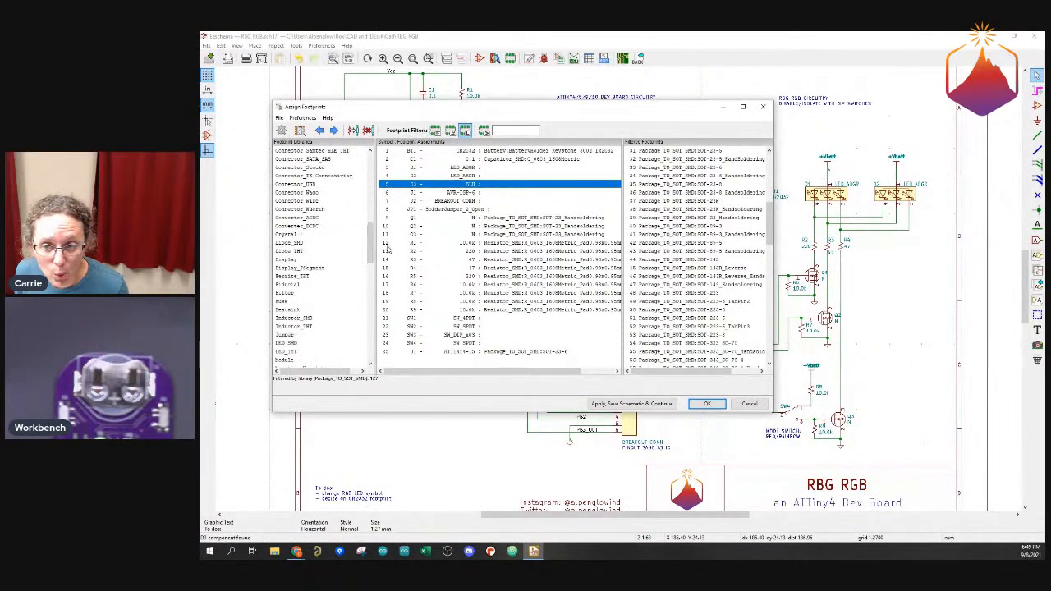
left_click(312, 245)
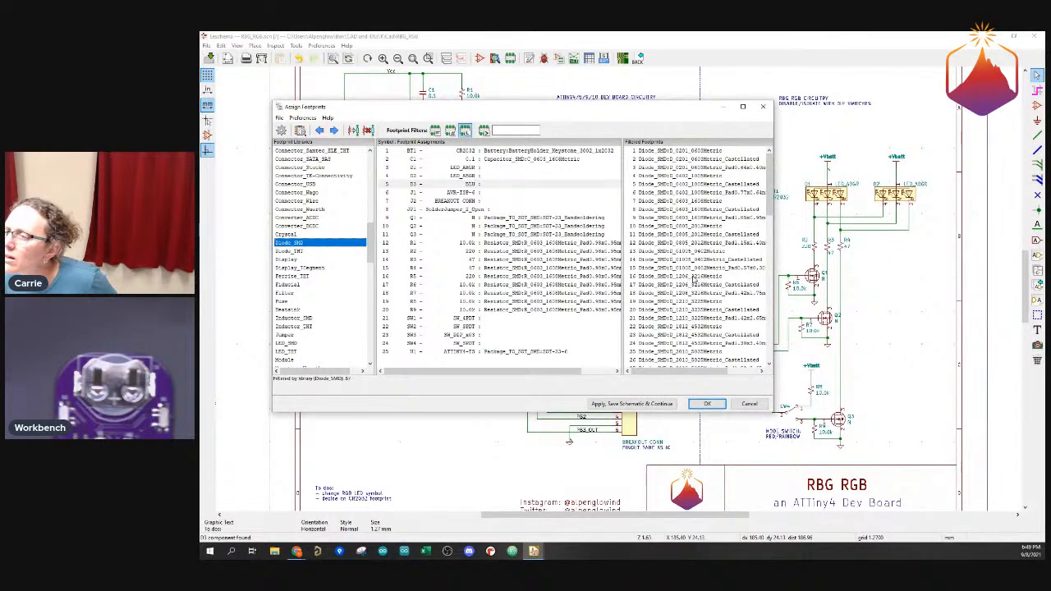
Compare the D_0603_1608Metric_Pad1.05x0.95mm_HandSolder footprint with D_0603_1608Metric_Castellated and D_0603_1608Metric in the footprint preview
left_click(690, 219)
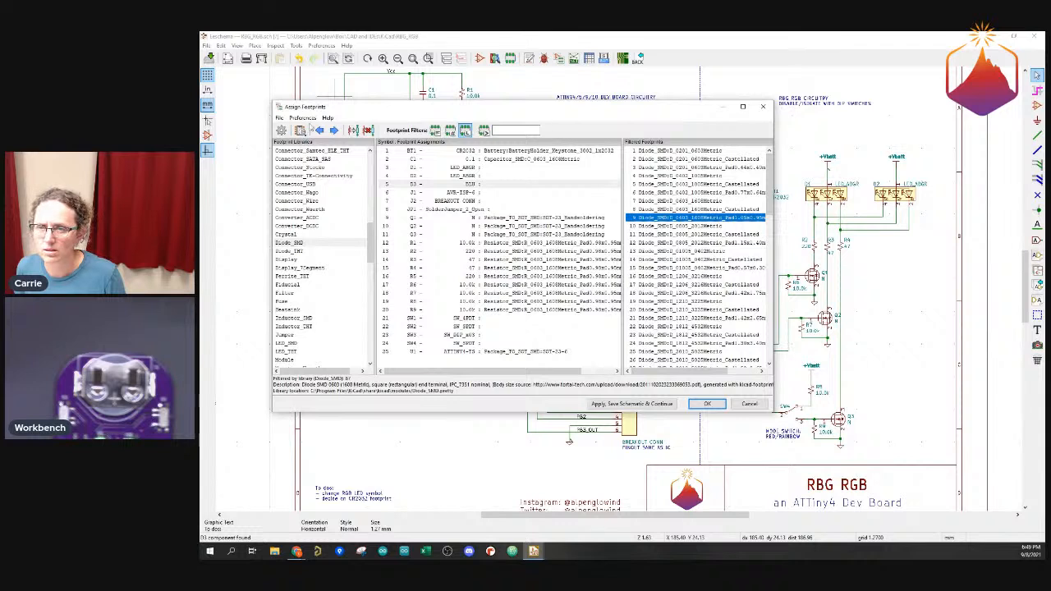
left_click(301, 131)
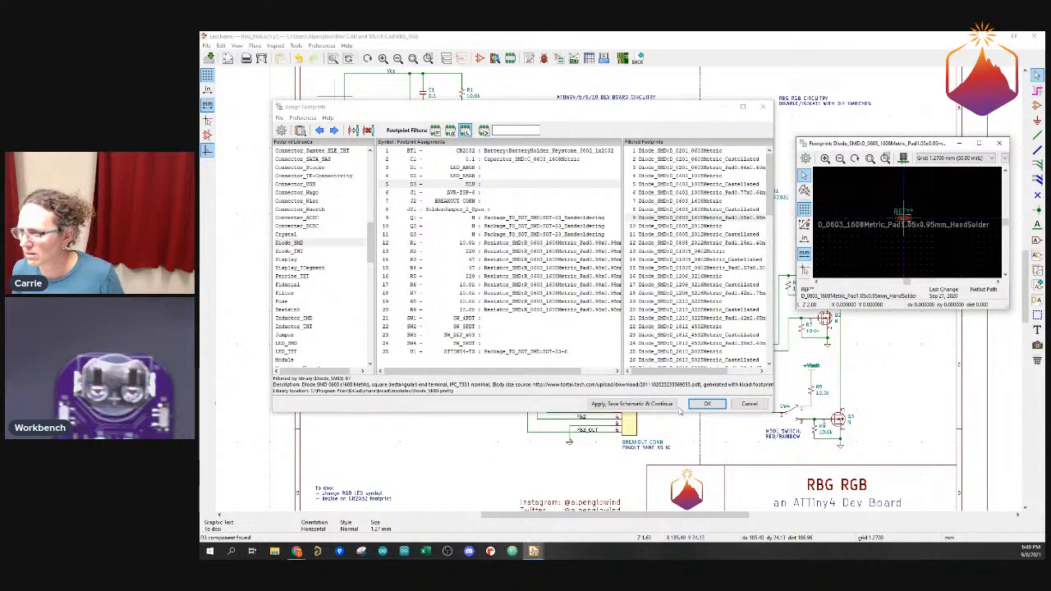
scroll(913, 227, "up", 3)
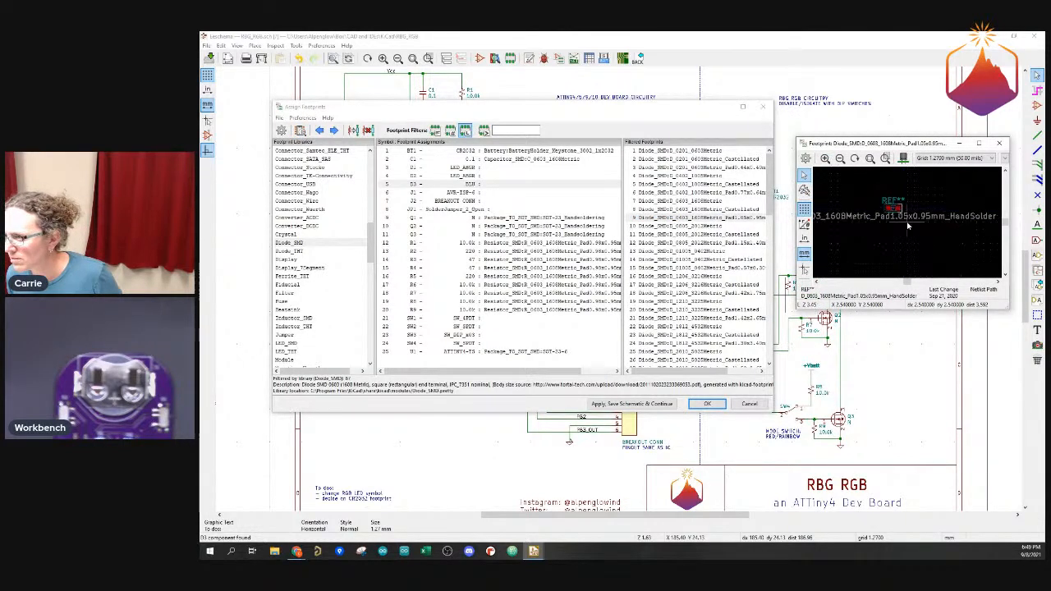
scroll(906, 215, "down", 3)
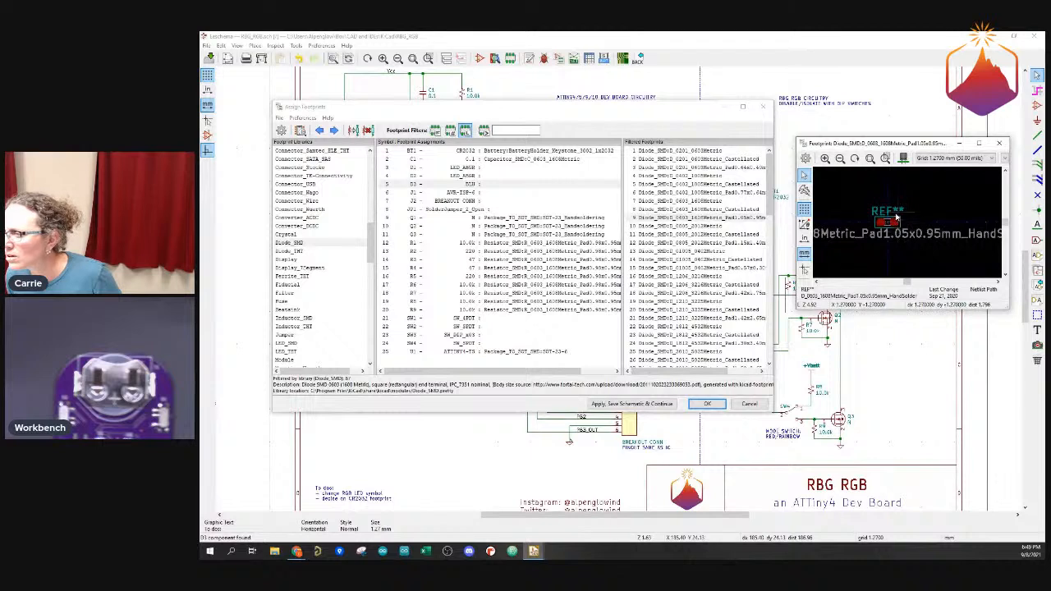
scroll(900, 243, "up", 1)
scroll(902, 235, "up", 1)
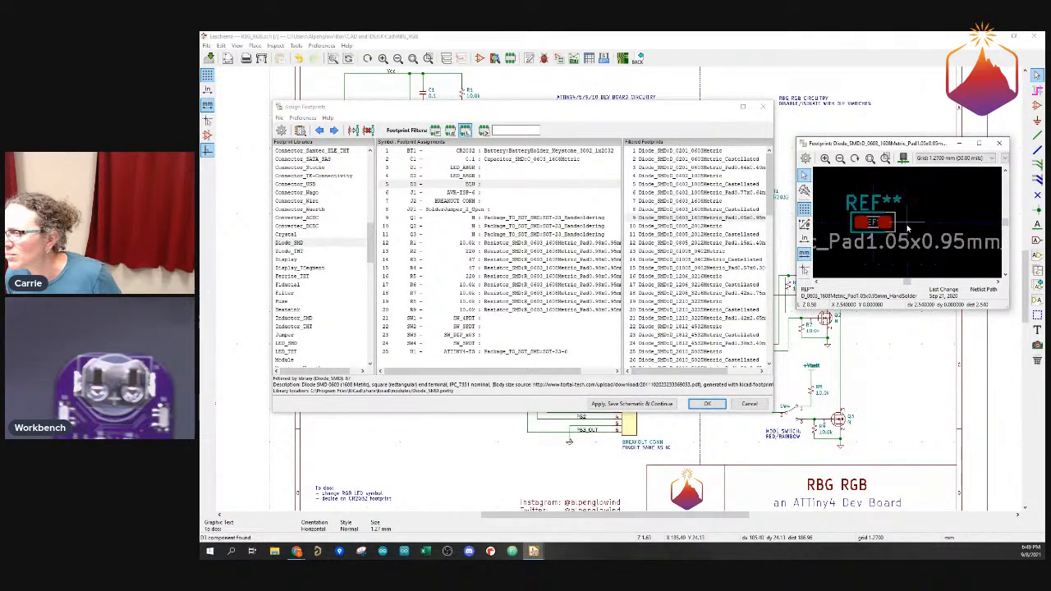
scroll(906, 228, "up", 1)
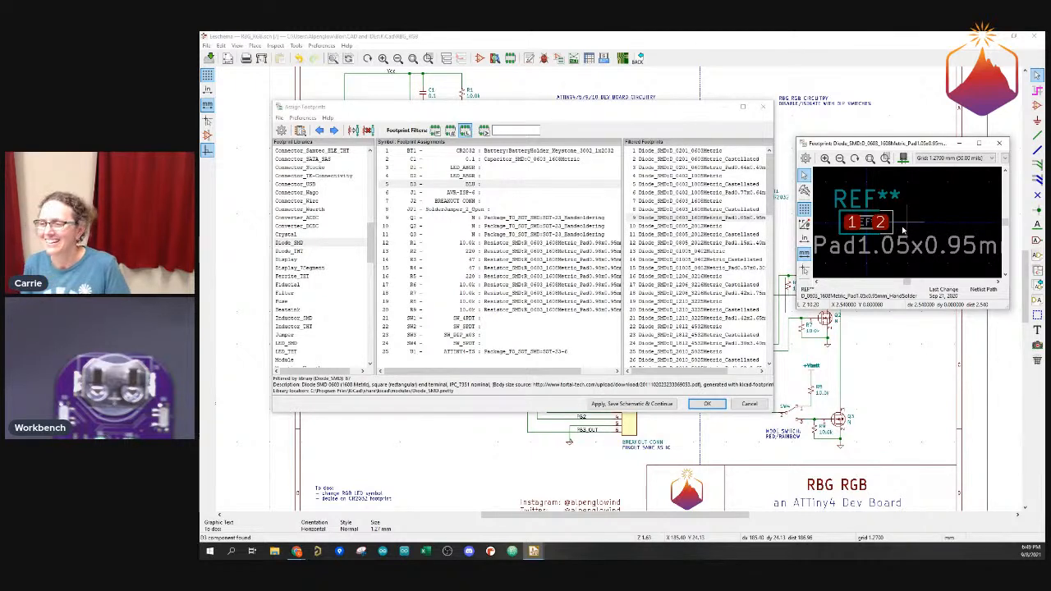
left_click(734, 210)
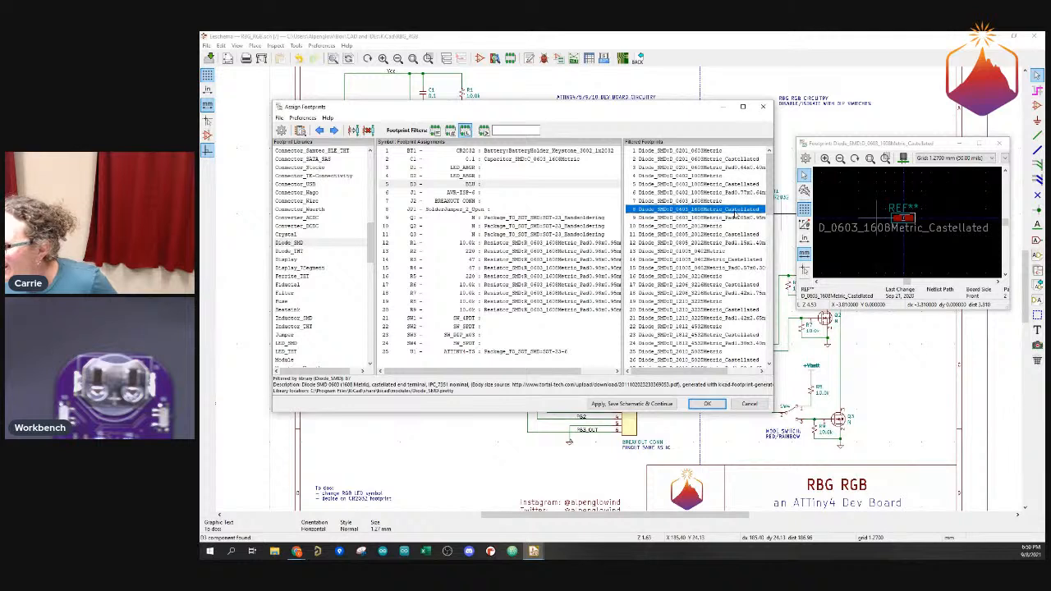
left_click(731, 204)
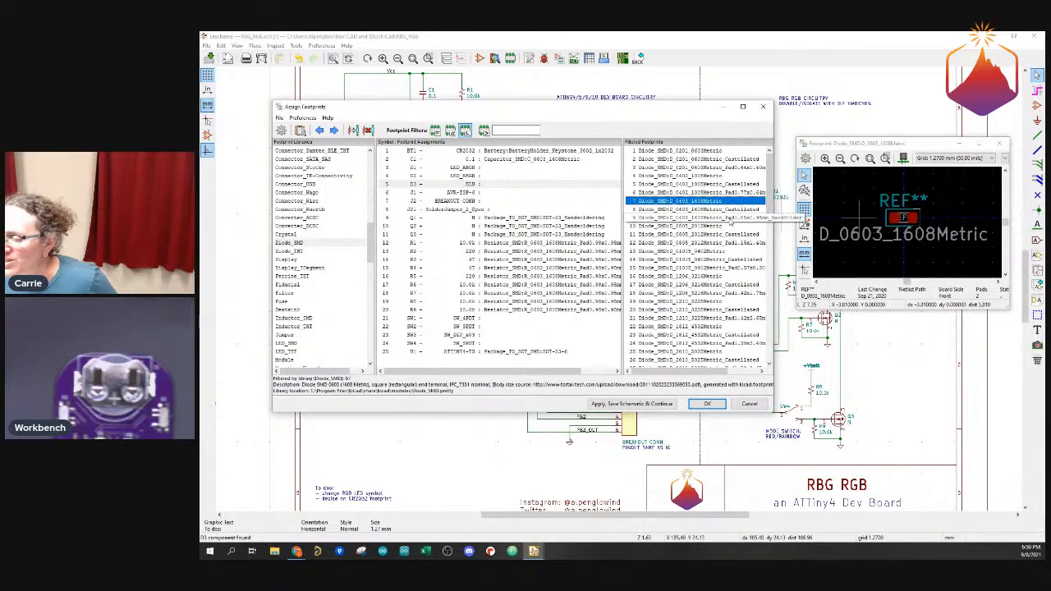
Inspect the Diode_SMD footprint D_0603_1608Metric_Pad1.05x0.95mm_HandSolder up close and assign it to the blue LED D3
left_click(729, 217)
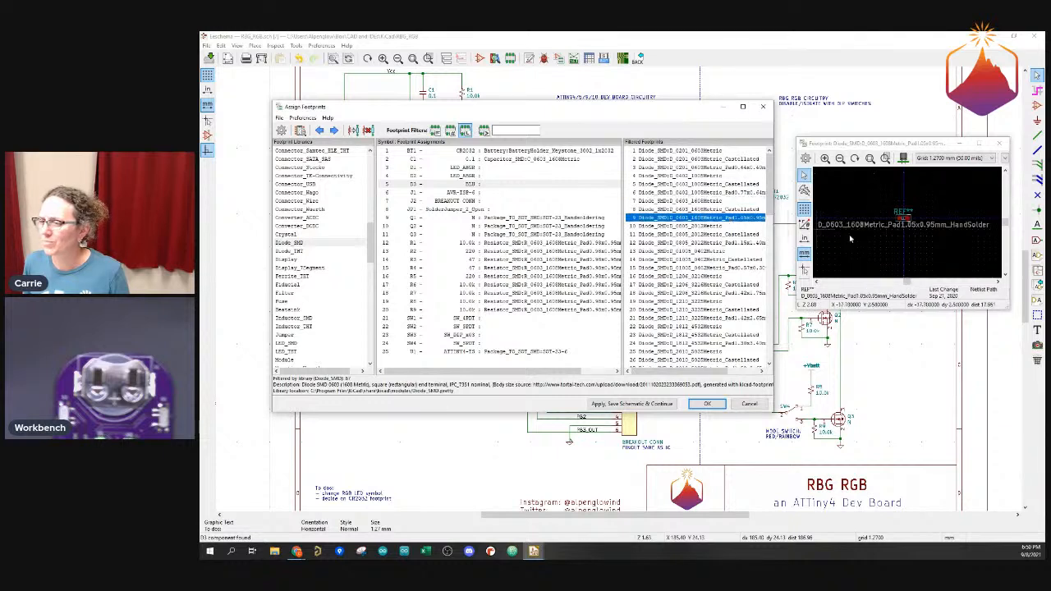
scroll(908, 224, "up", 5)
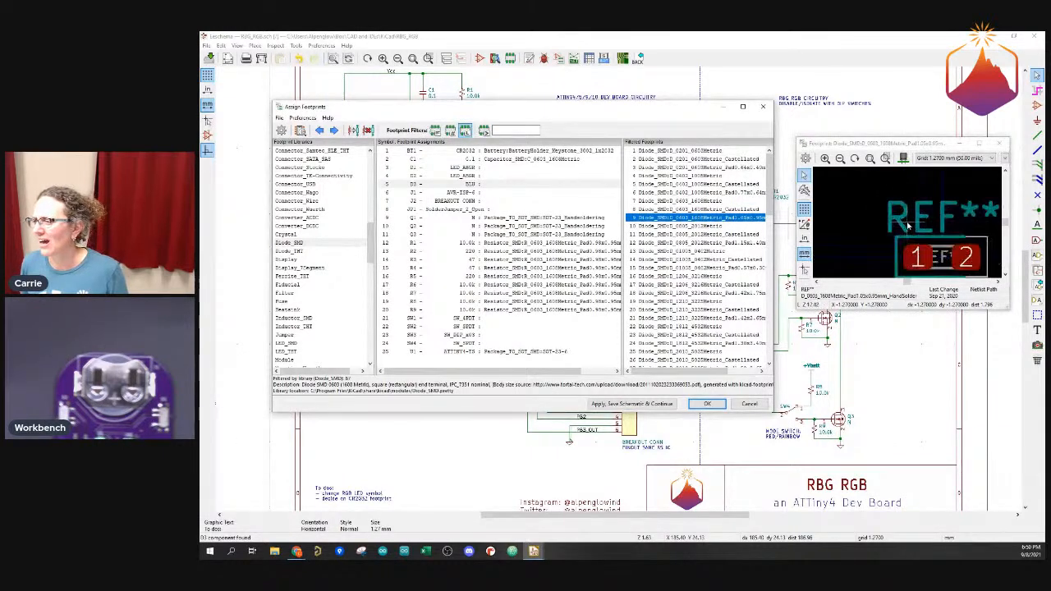
scroll(908, 225, "down", 3)
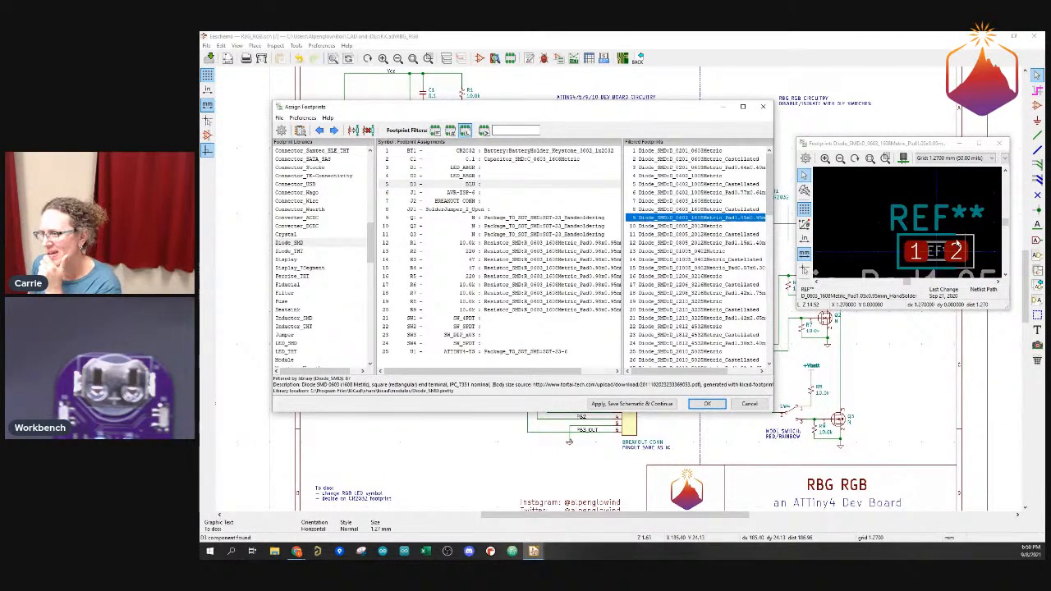
scroll(884, 205, "up", 2)
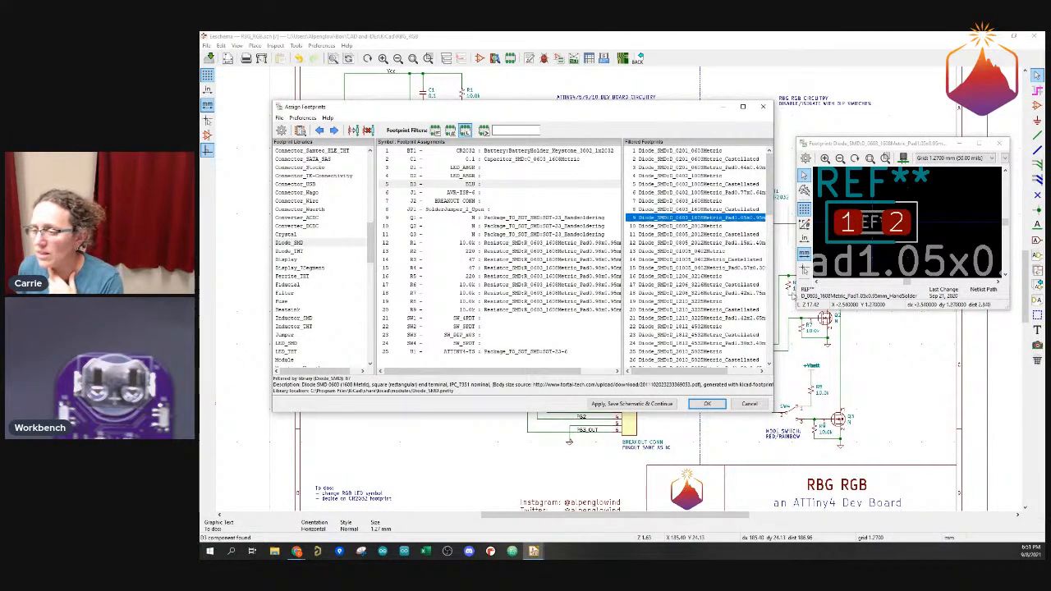
double_click(683, 217)
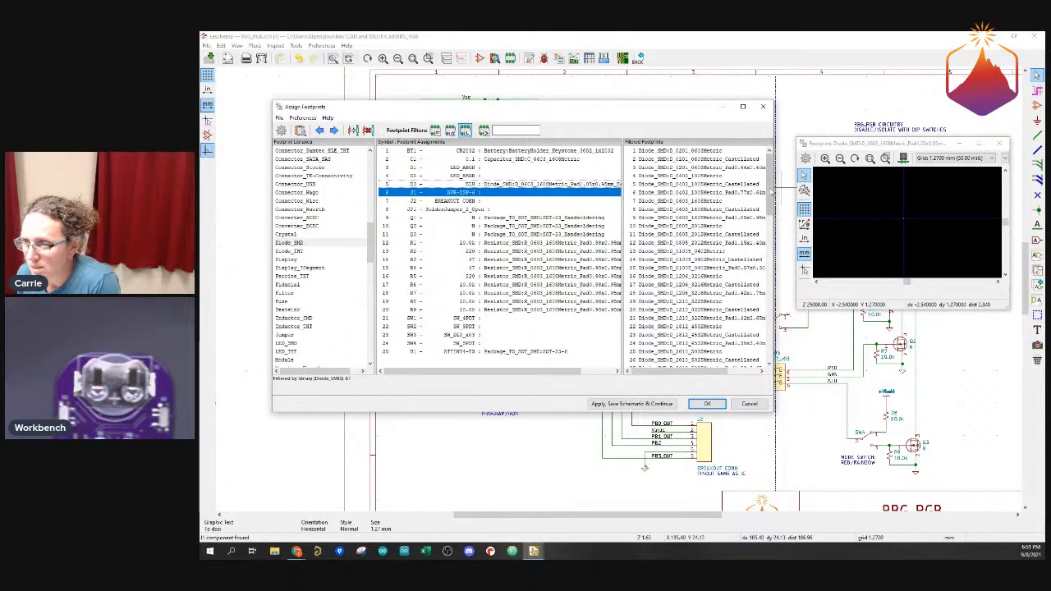
Look through the rest of the Diode_SMD footprints and list the footprints of the LED_SMD library
left_click_drag(768, 191, 763, 337)
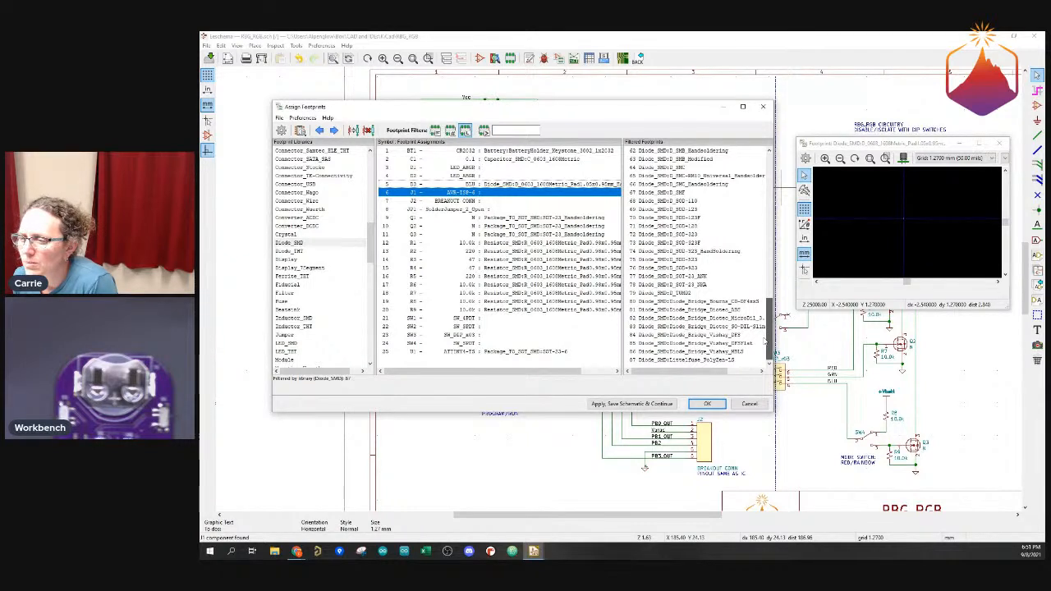
left_click_drag(763, 343, 763, 324)
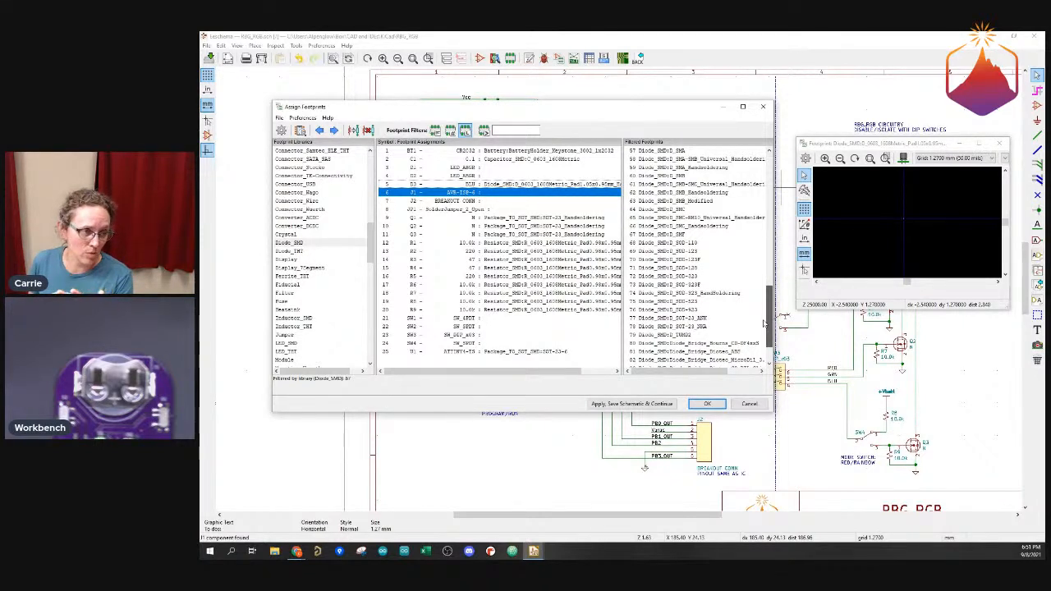
mouse_move(762, 321)
left_mouse_down()
mouse_move(770, 270)
mouse_move(772, 320)
left_mouse_up()
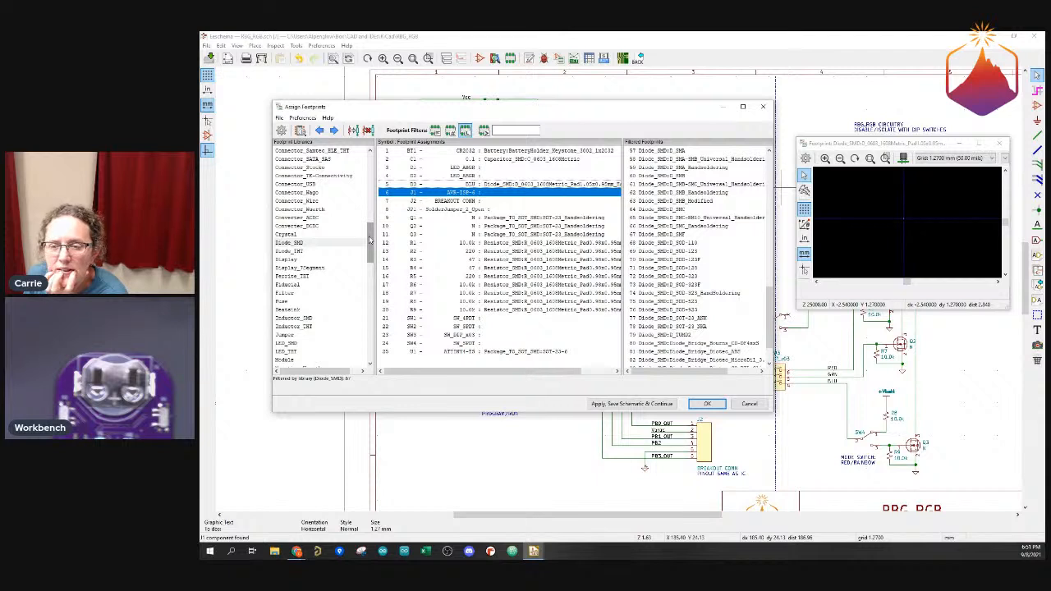
left_click_drag(370, 238, 370, 242)
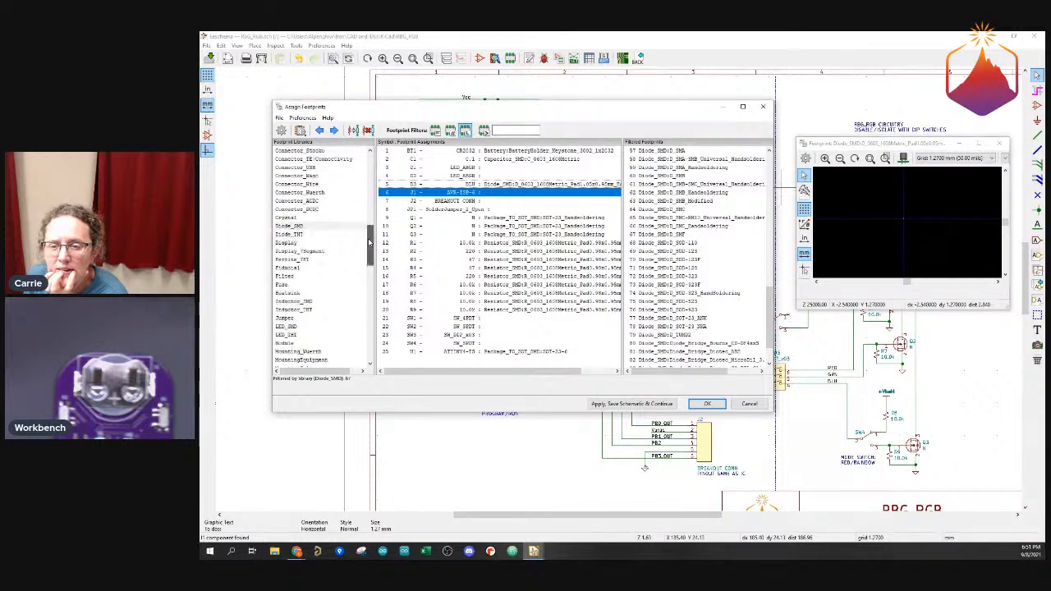
left_click(289, 326)
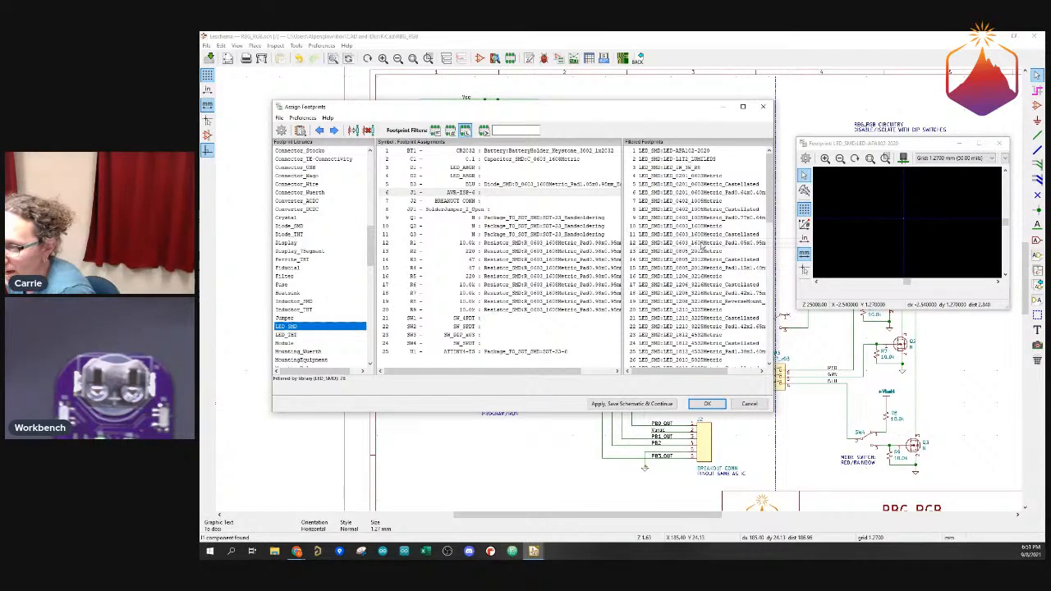
Select LED D3 again and examine the LED_0603_1608Metric_Pad1.05x0.95mm_HandSolder footprint from the LED_SMD library up close
left_click(537, 186)
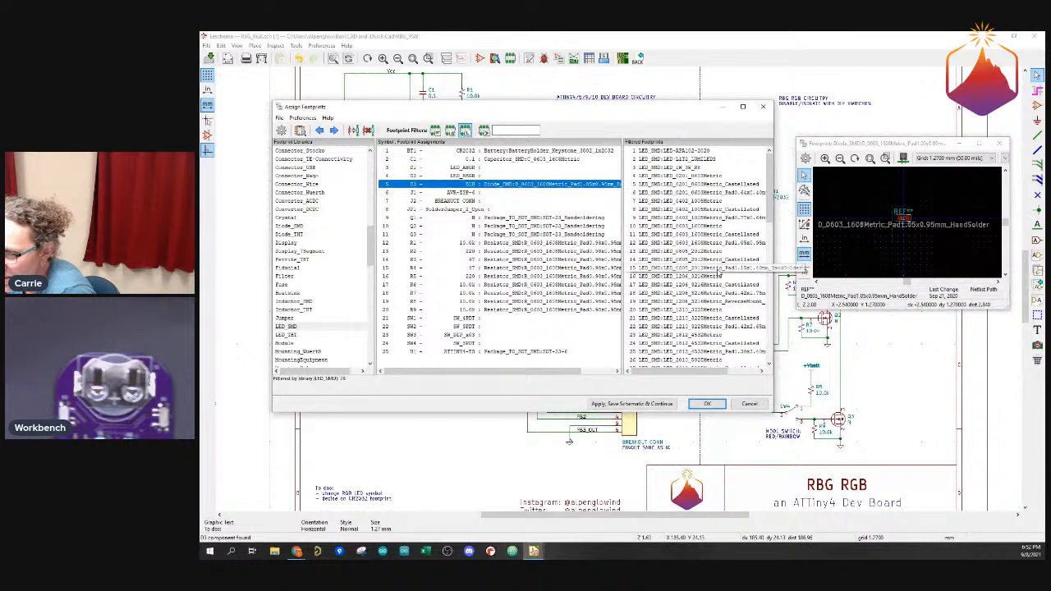
left_click(708, 245)
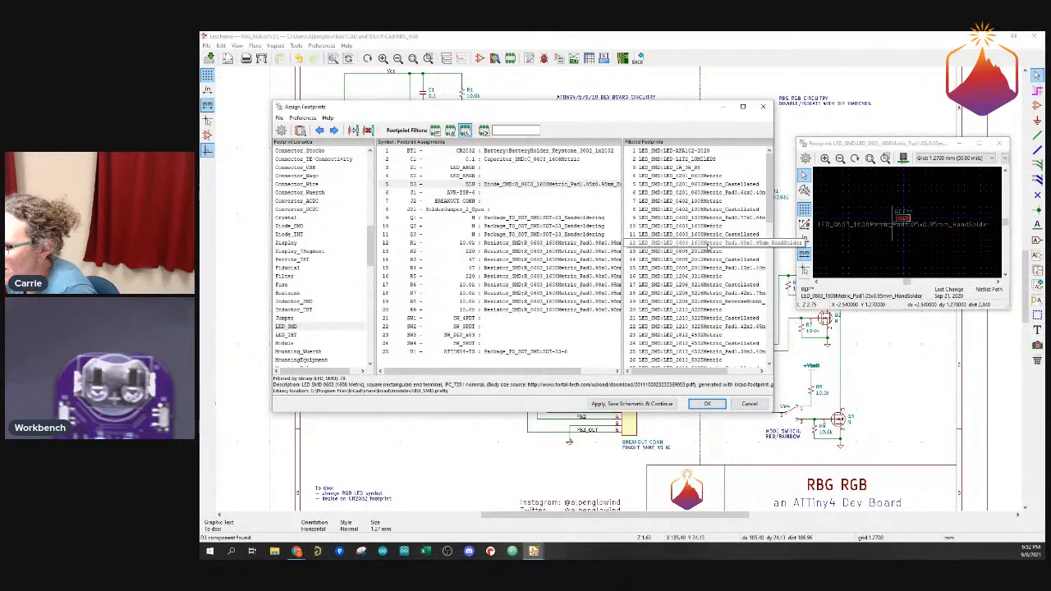
scroll(909, 226, "up", 3)
scroll(909, 225, "up", 1)
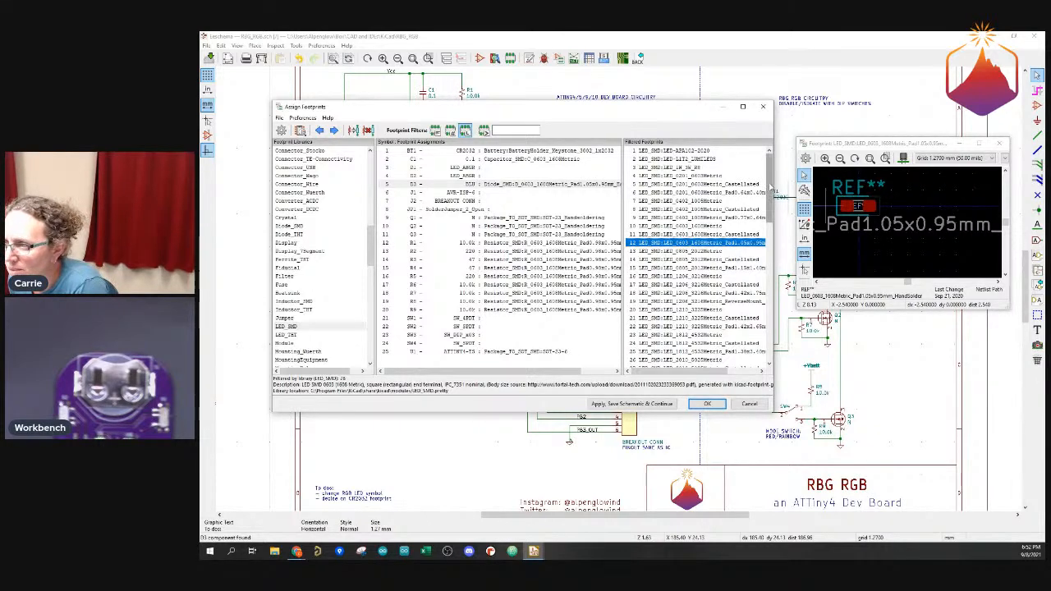
Preview the RGB LED footprints of the LED_SMD library one by one, from LED_RGB_1210 through LED_ROHM_SMLVN6
left_click_drag(769, 162, 768, 223)
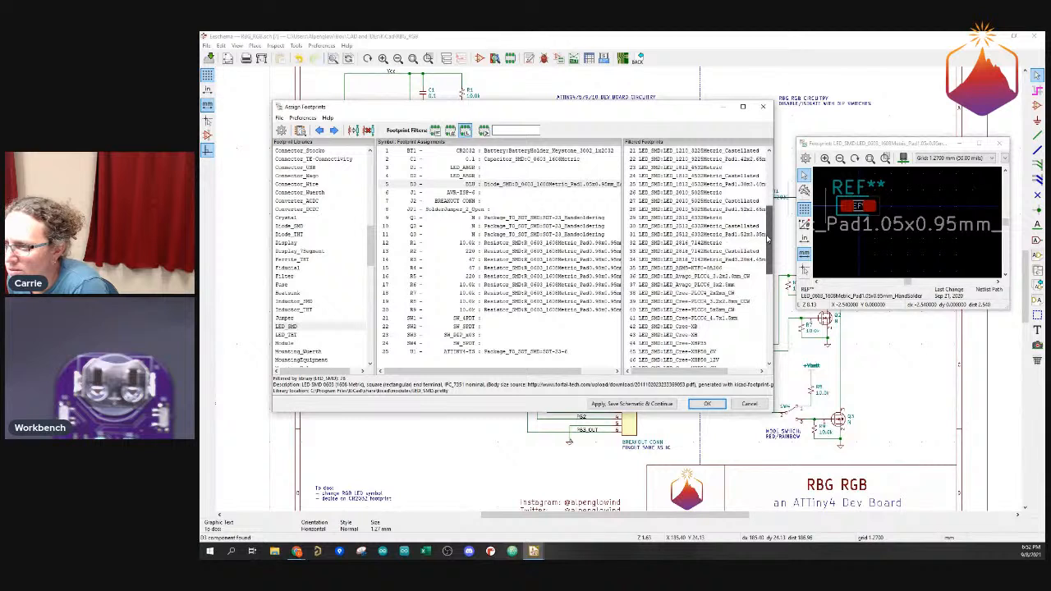
left_click_drag(767, 241, 765, 319)
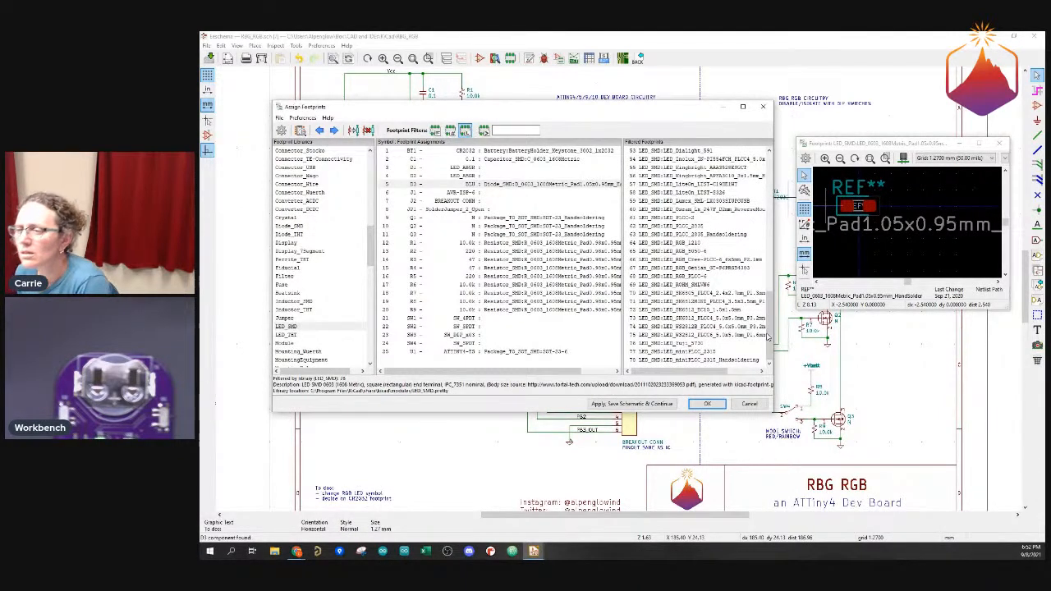
left_click(699, 243)
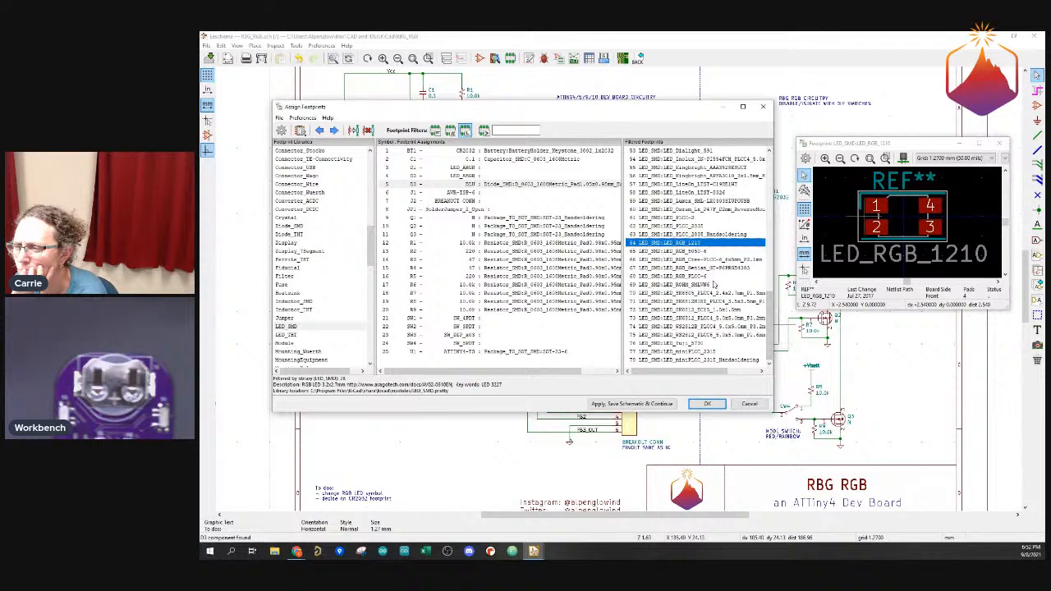
left_click(692, 252)
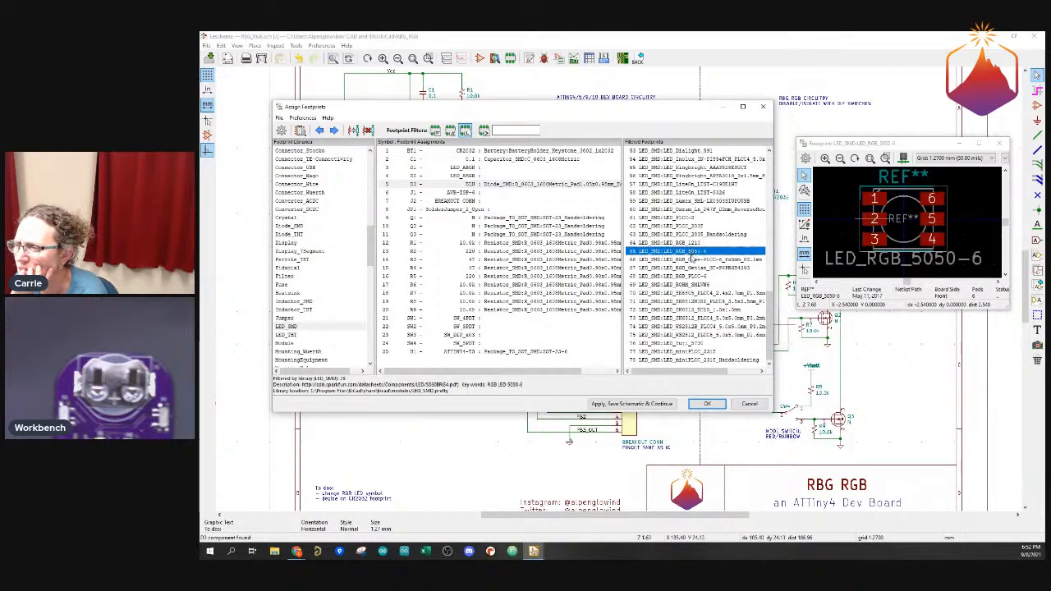
left_click(691, 260)
left_click(692, 268)
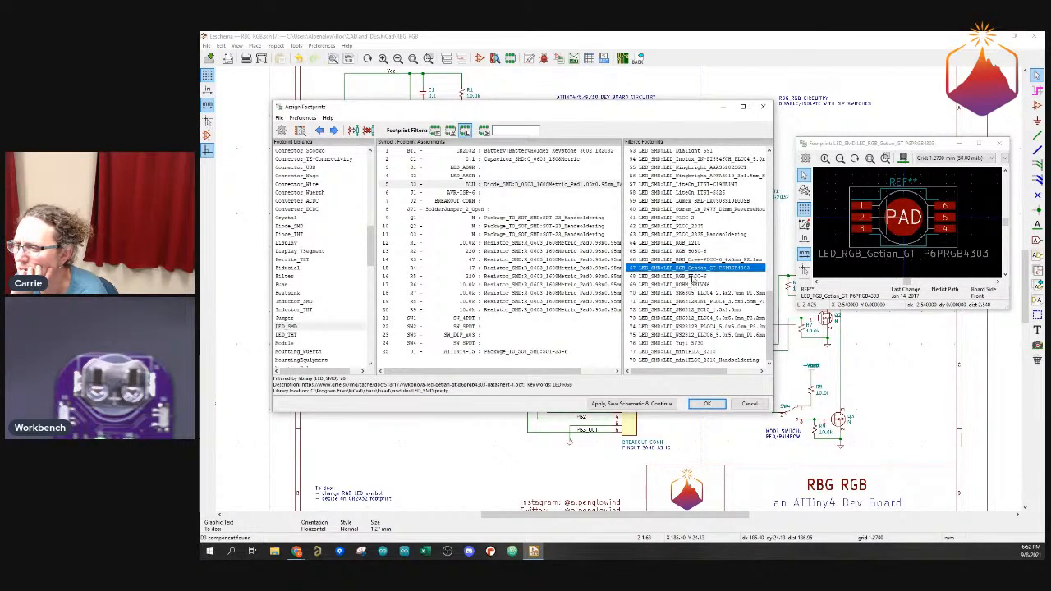
left_click(695, 277)
left_click(694, 284)
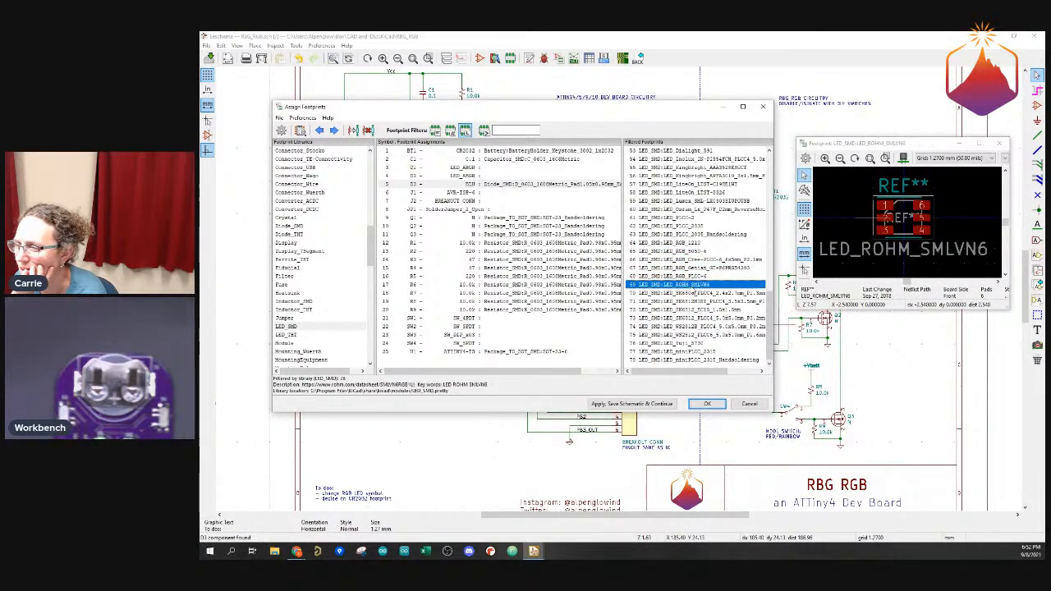
Preview the remaining LED_SMD footprints, from LED_SK6805_PLCC4_2.4x2.7mm_P1.3mm to LED_miniPLCC_2315_Handsoldering, checking their pad layouts
left_click(689, 293)
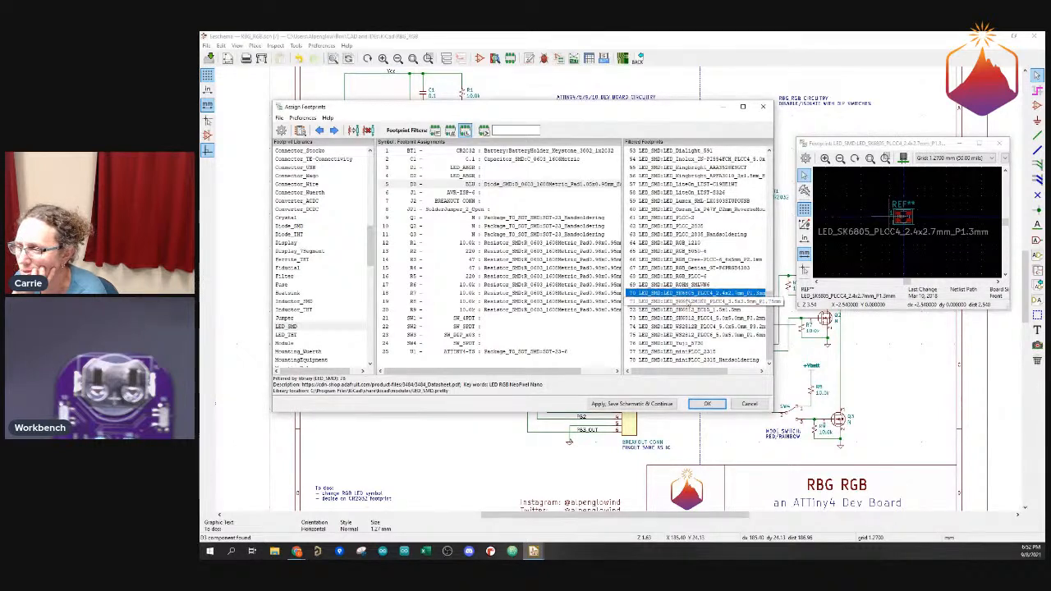
left_click(690, 301)
left_click(685, 311)
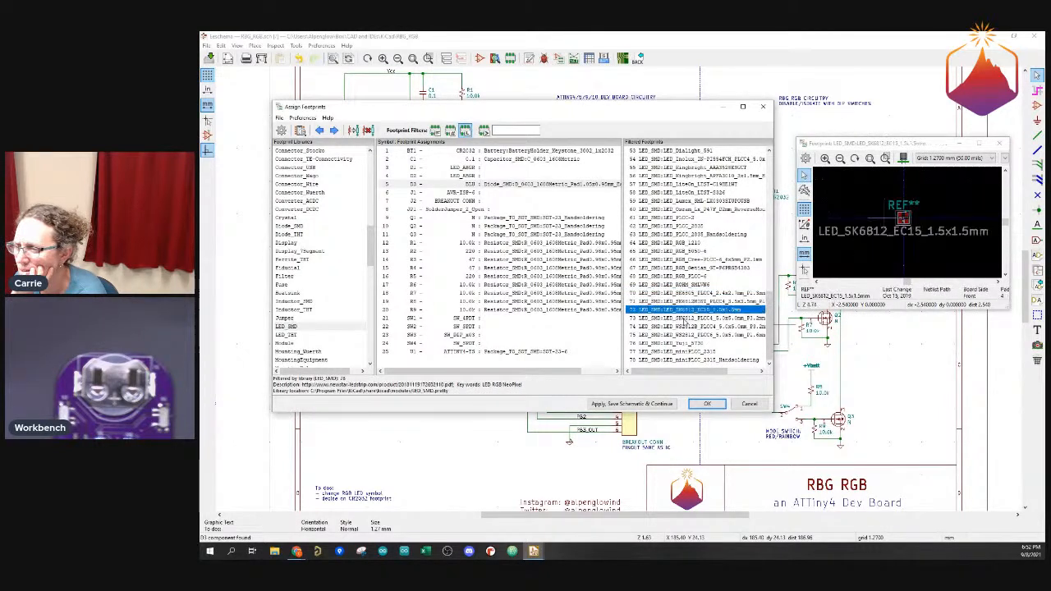
left_click(685, 317)
left_click(685, 327)
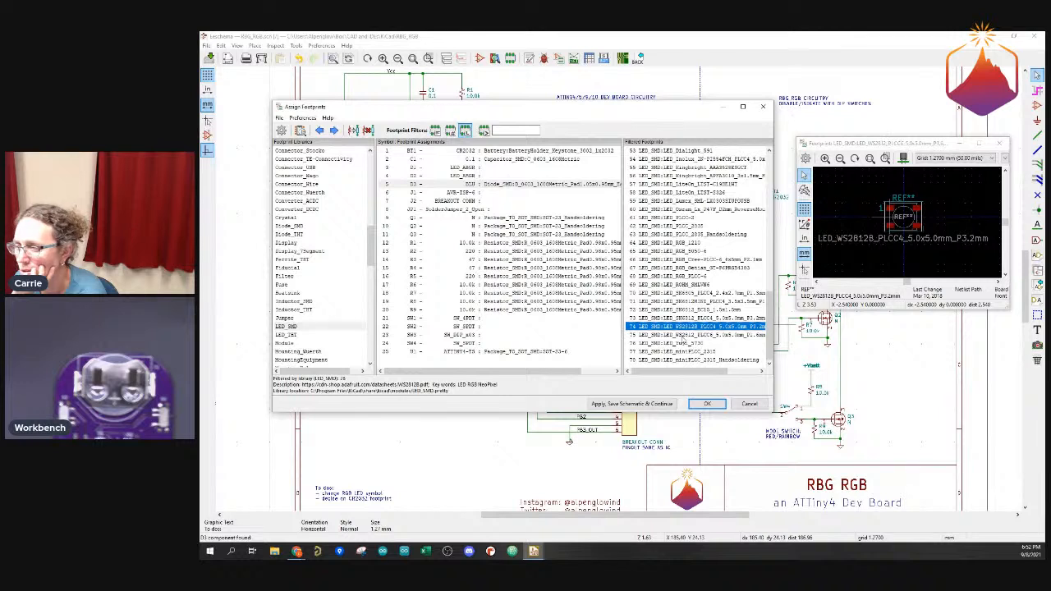
left_click(685, 334)
left_click(684, 345)
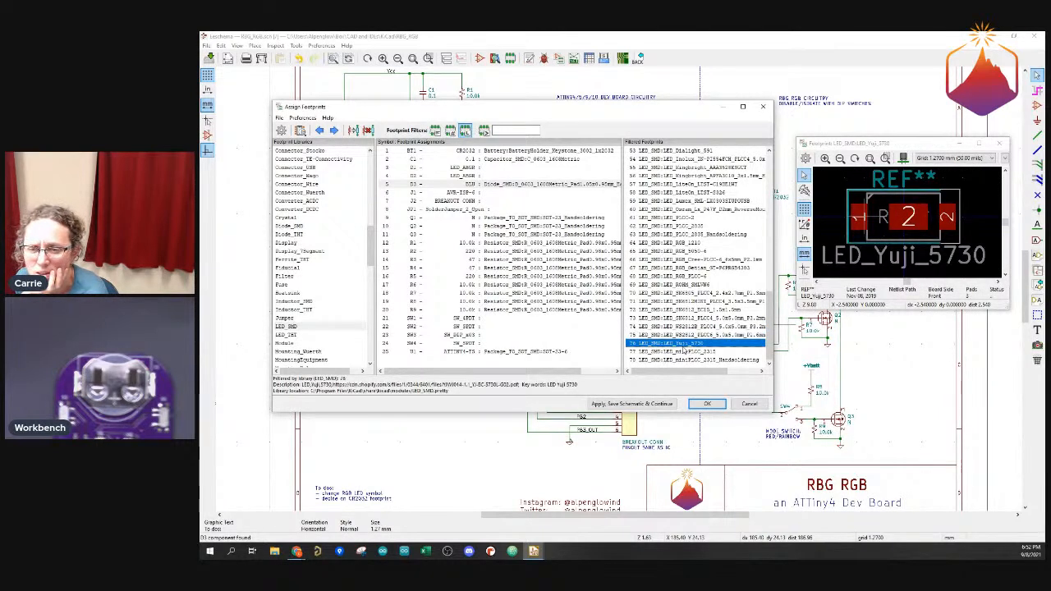
left_click(685, 352)
left_click(685, 359)
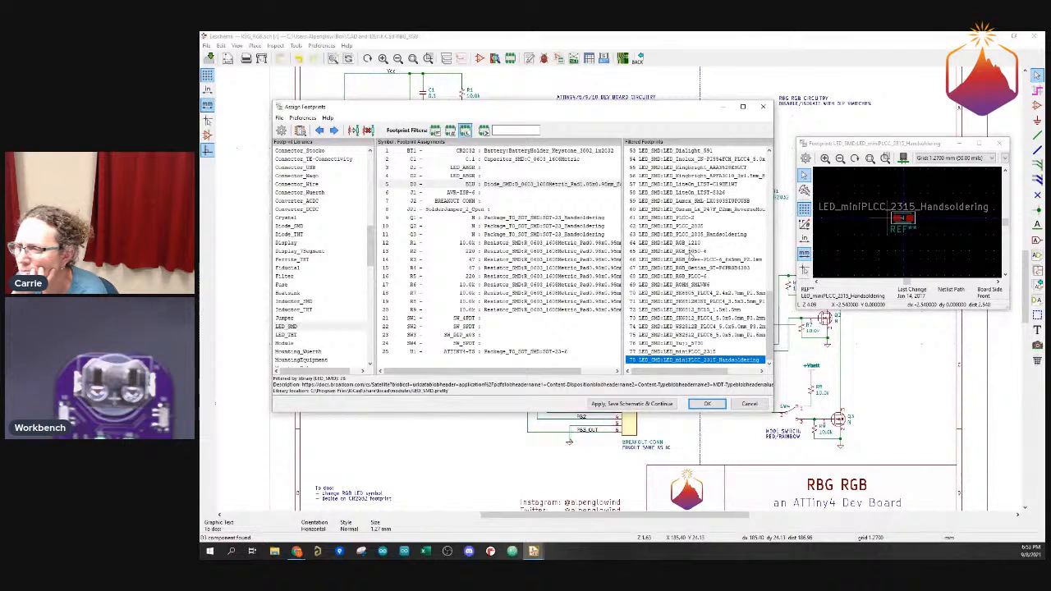
Recheck LED_RGB_1210 and step back through the preceding footprints, comparing the LiteOn LTST-C19HE1WT and LTST-S326 with the Kingbright APFA3010 and AAA3528ESGCT
left_click(692, 244)
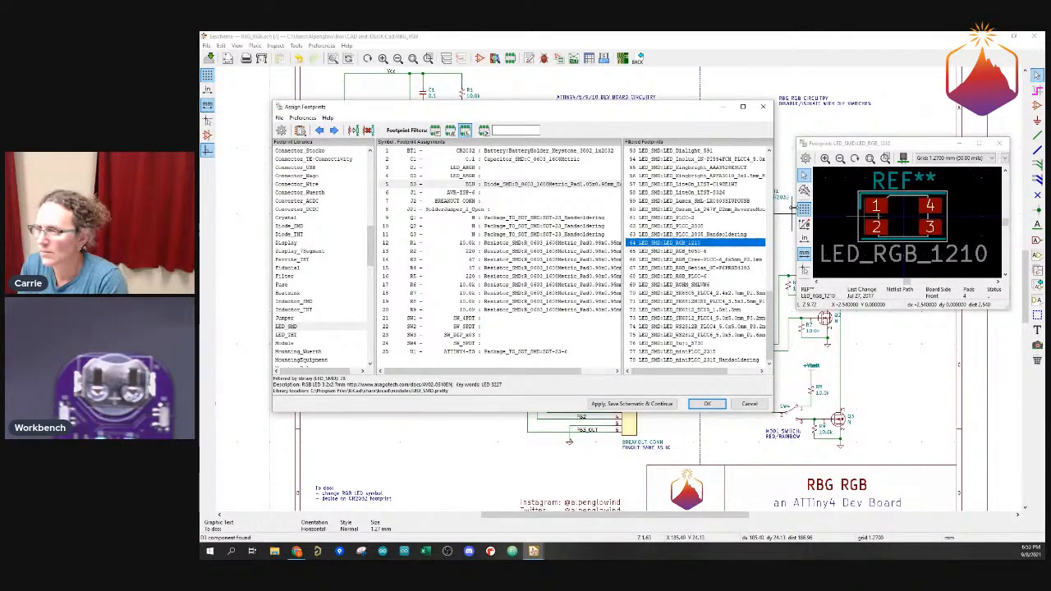
key("Up")
key("Up")
key("Up")
key("Up")
key("Up")
key("Up")
key("Up")
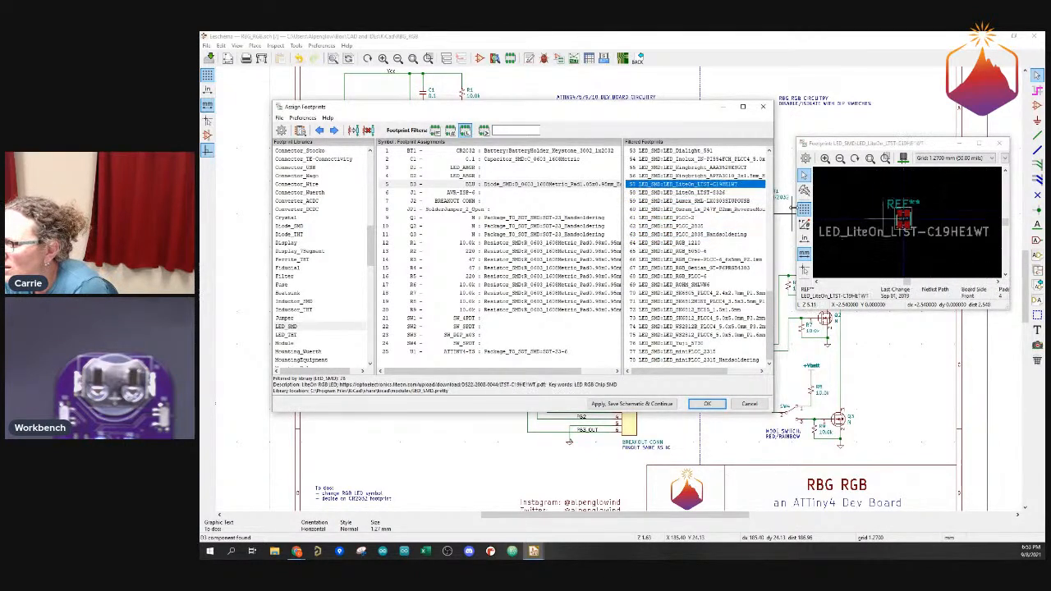
key("Down")
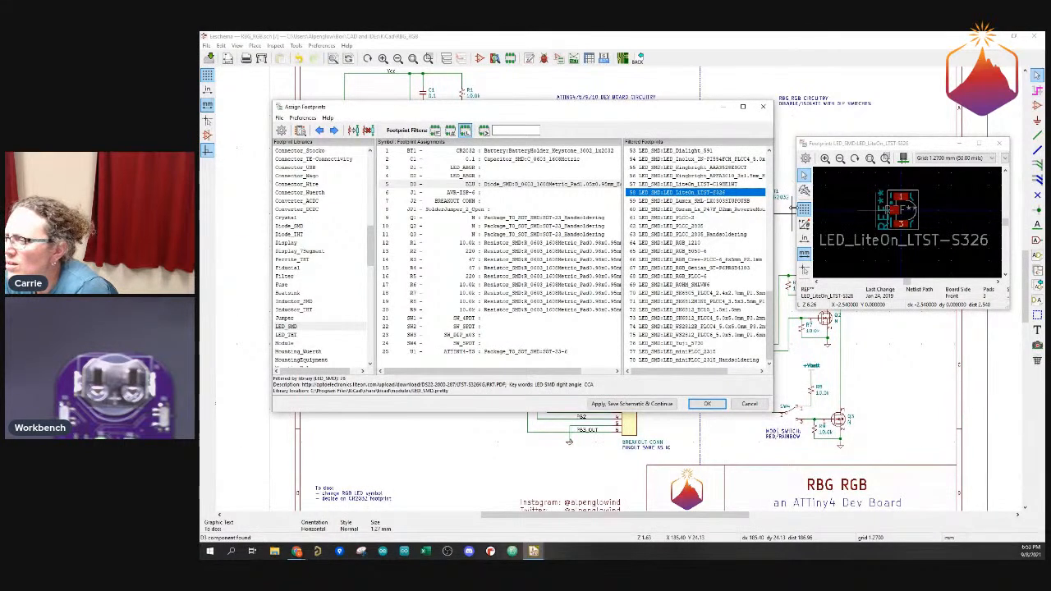
key("Up")
key("Up")
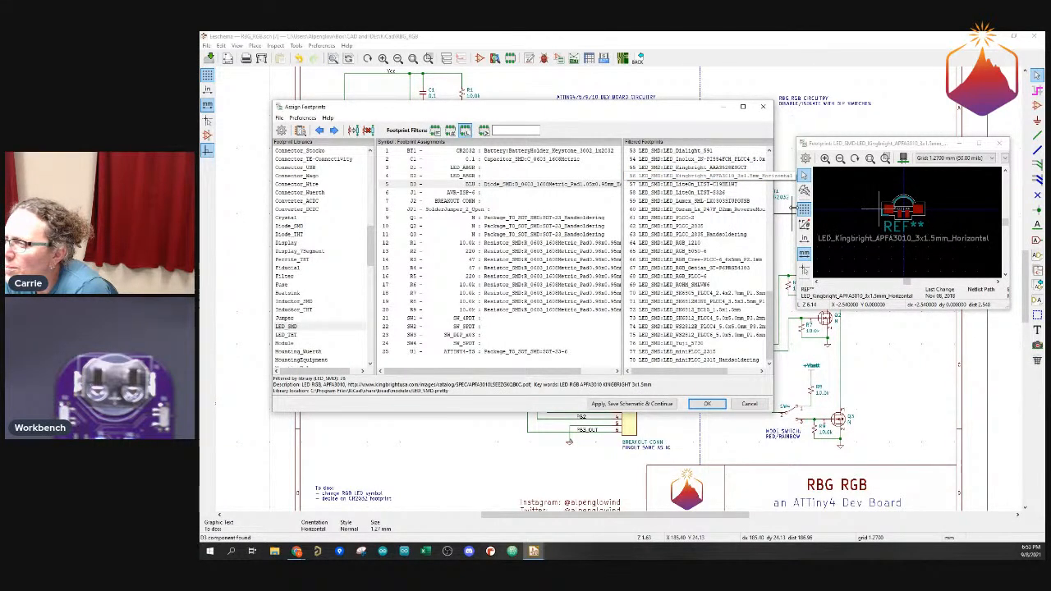
key("Up")
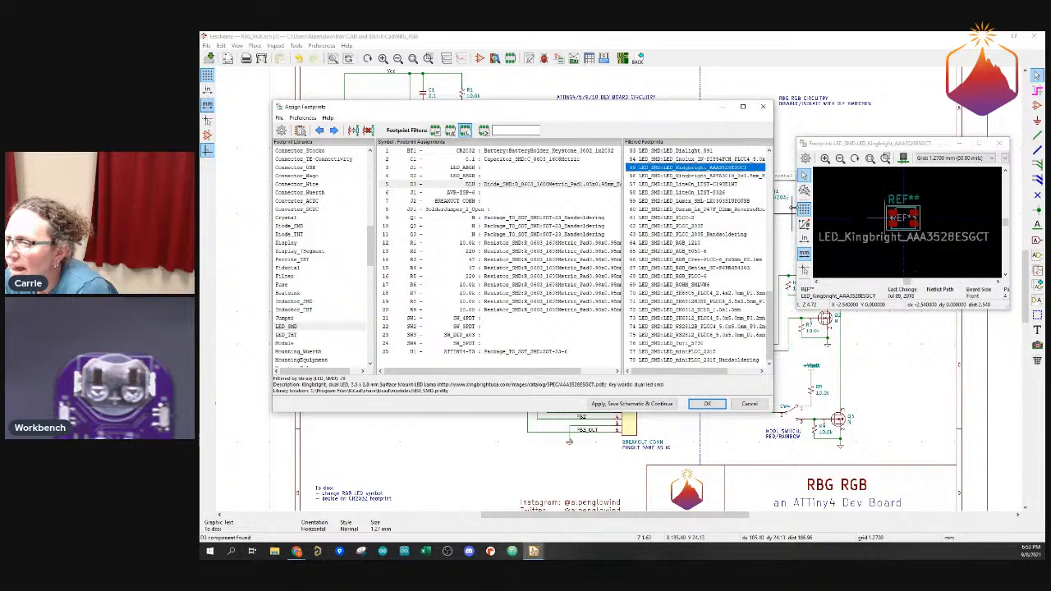
key("Down")
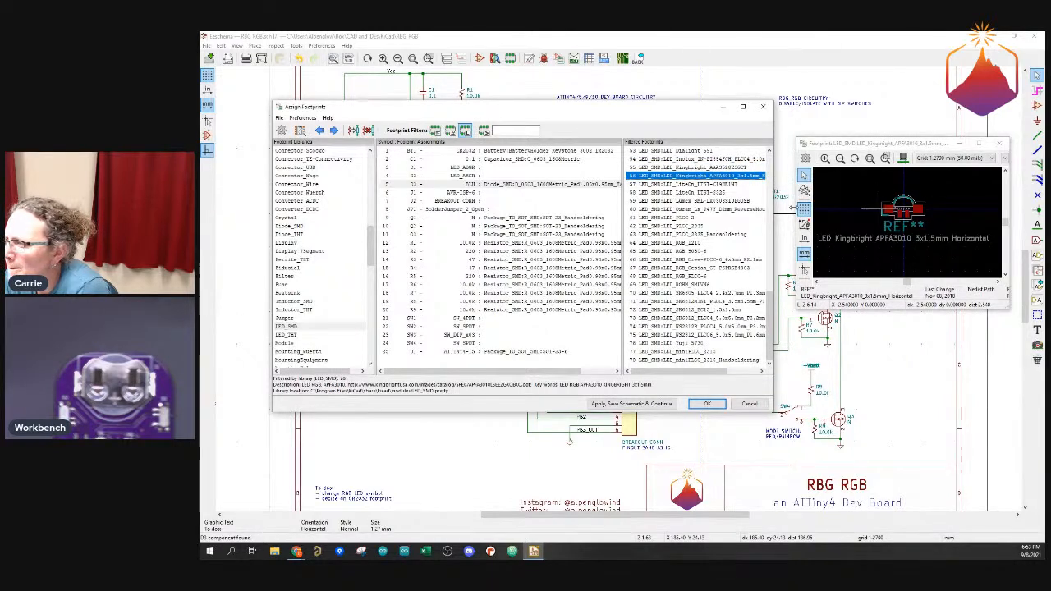
Examine the pad layouts of the earlier LED_SMD footprints from LED_Dialight_591 back to LED_Cree-XHP50_6V
key("Up")
key("Up")
key("Up")
key("Up")
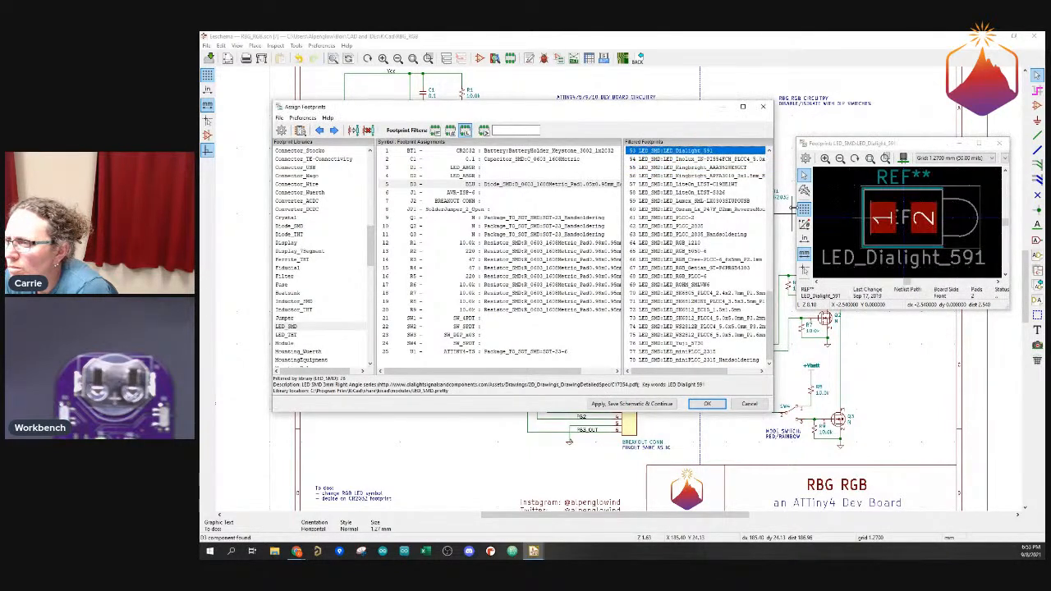
key("Down")
key("Up")
key("Up")
key("Up")
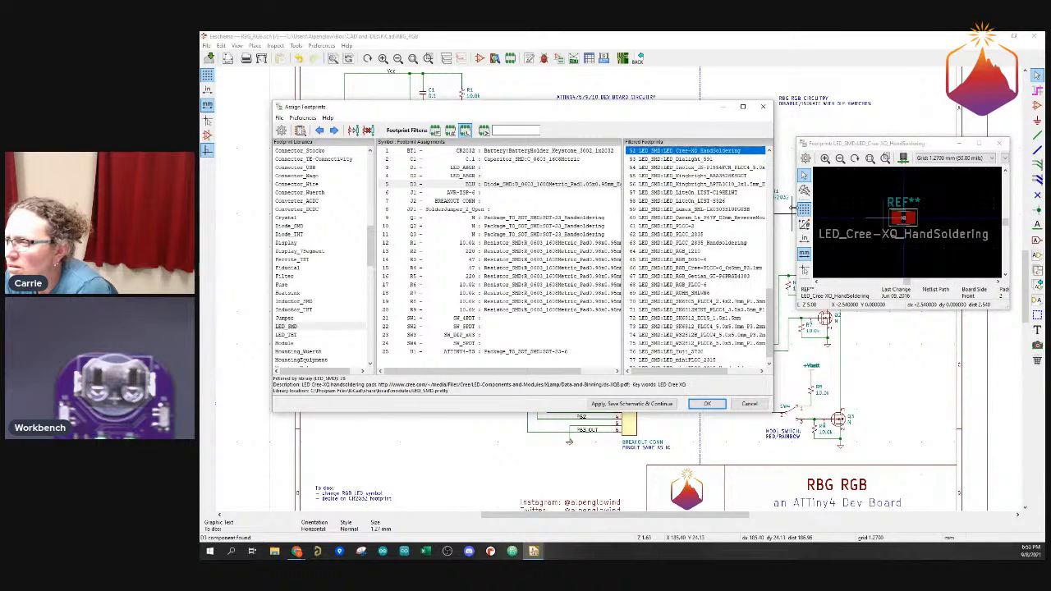
key("Up")
key("Up")
key("Up")
key("Up")
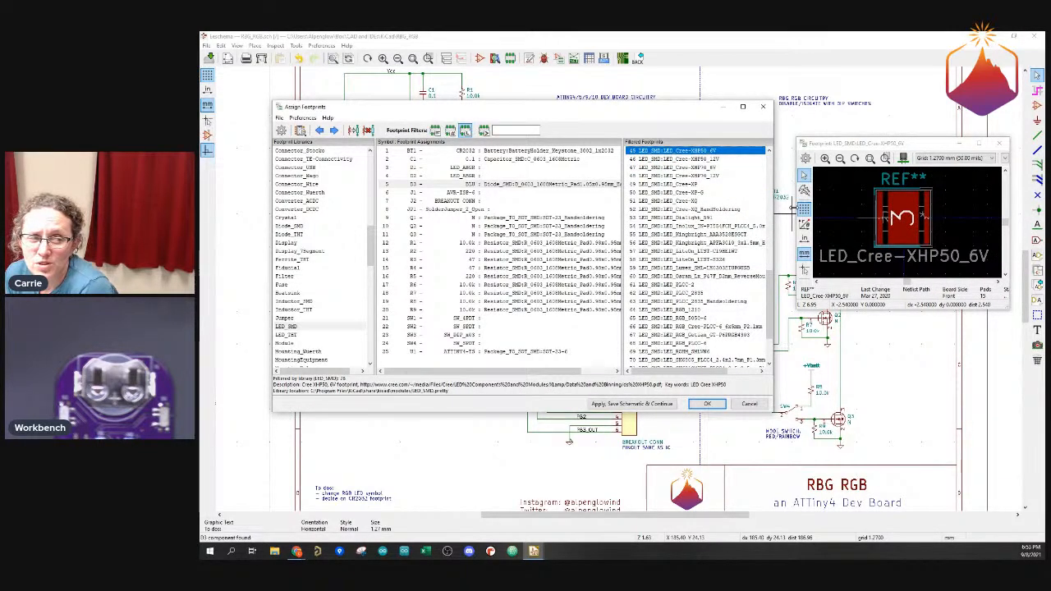
Examine the pad layouts of the preceding LED_SMD footprints, from the Cree and Avago PLCC types back to LED_2816_7142Metric_Castellated
key("Up")
key("Up")
key("Up")
key("Up")
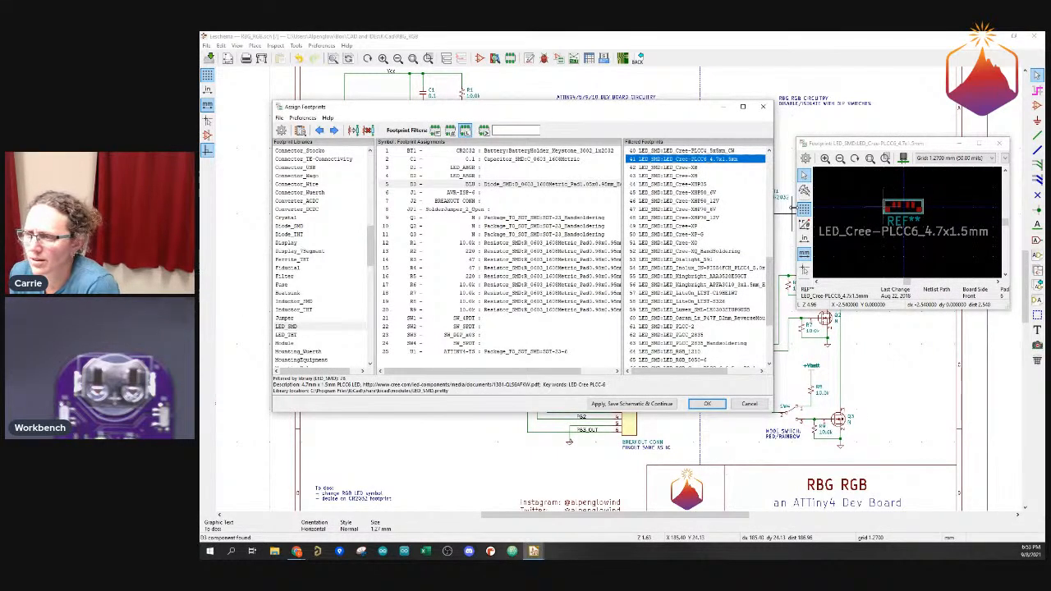
key("Up")
key("Up")
key("Up")
key("Up")
key("Up")
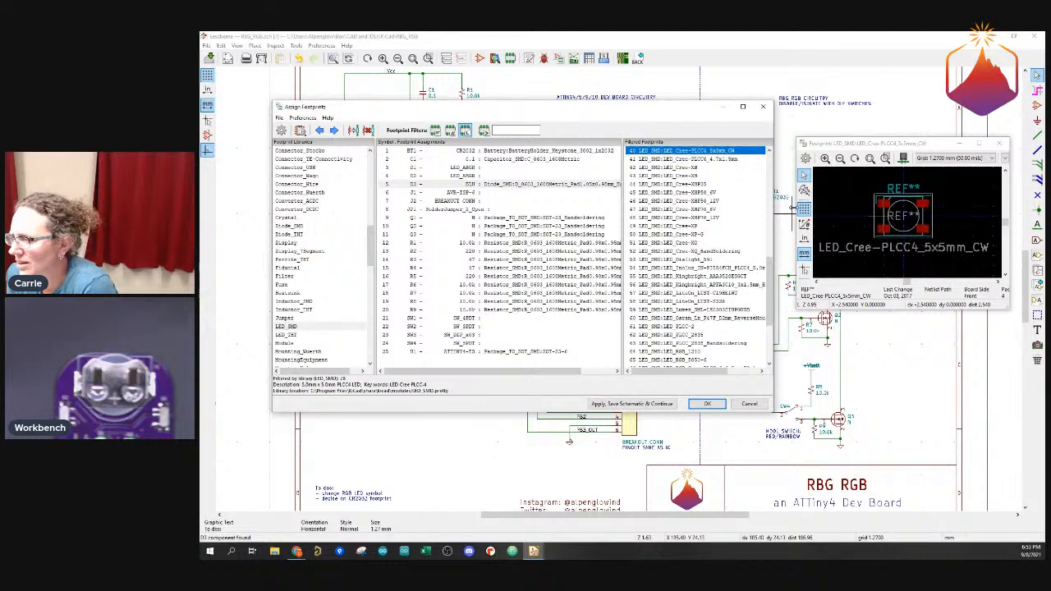
key("Up")
key("Up")
key("Up")
key("Up")
key("Up")
key("Up")
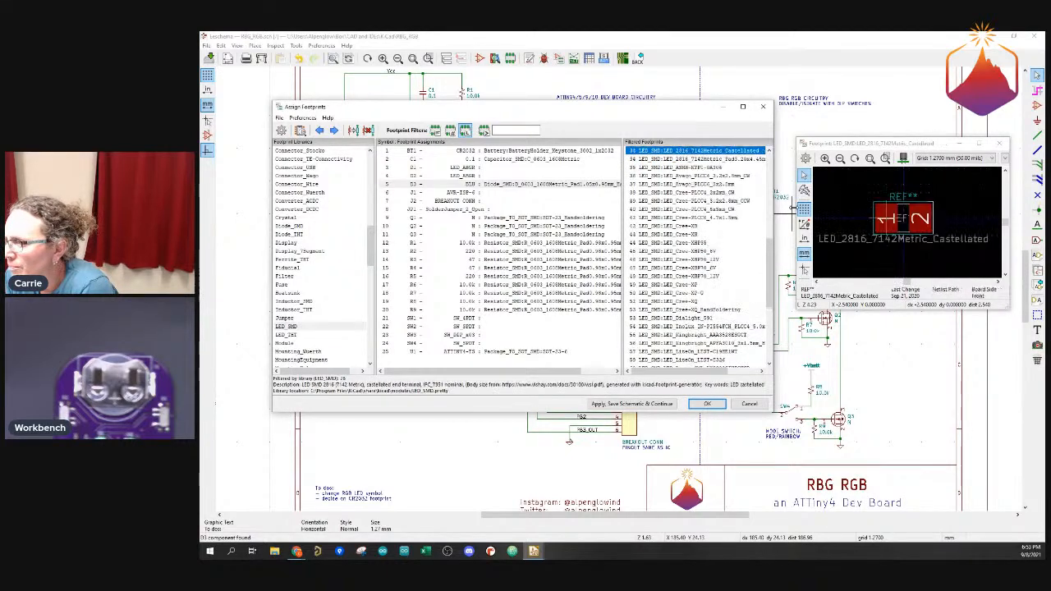
Preview the remaining metric chip LED footprints back to the start of the LED_SMD library, including LED-L1T2_LUMILEDS and LED-APA102-2020
key("Up")
key("Up")
key("Up")
key("Up")
key("Up")
key("Up")
key("Up")
key("Up")
key("Up")
key("Up")
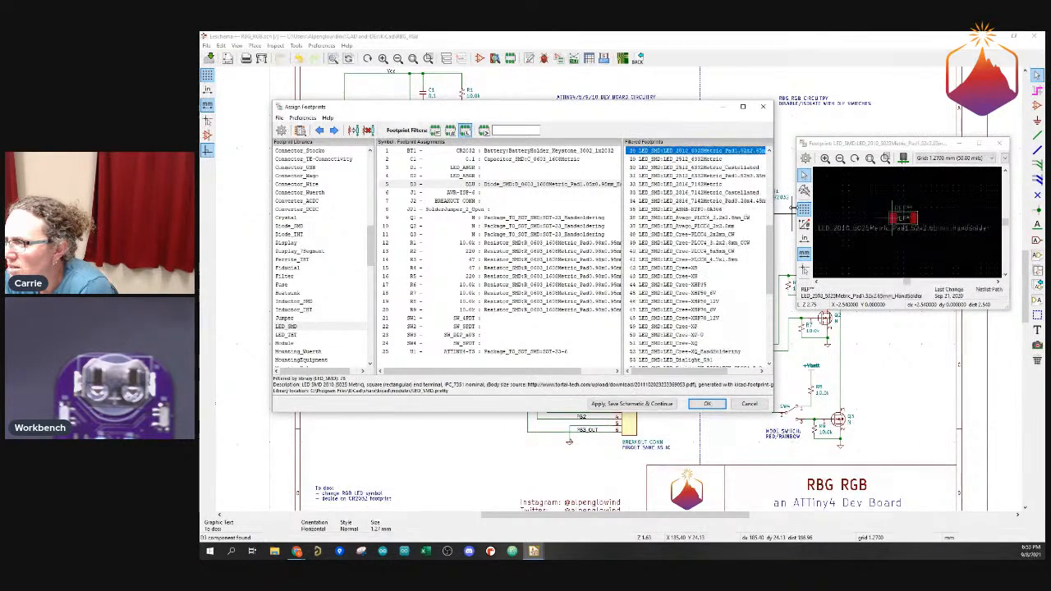
key("Up")
key("Up")
key("Up")
key("Up")
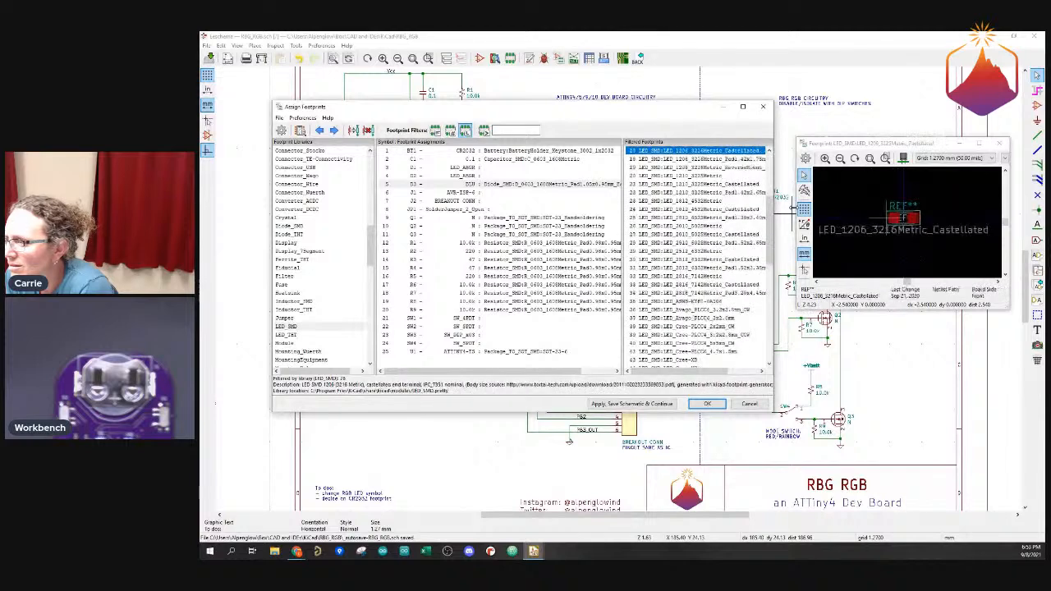
key("Up")
key("Up")
key("Up")
key("Up")
key("Up")
key("Up")
key("Up")
key("Up")
key("Up")
key("Up")
key("Up")
key("Up")
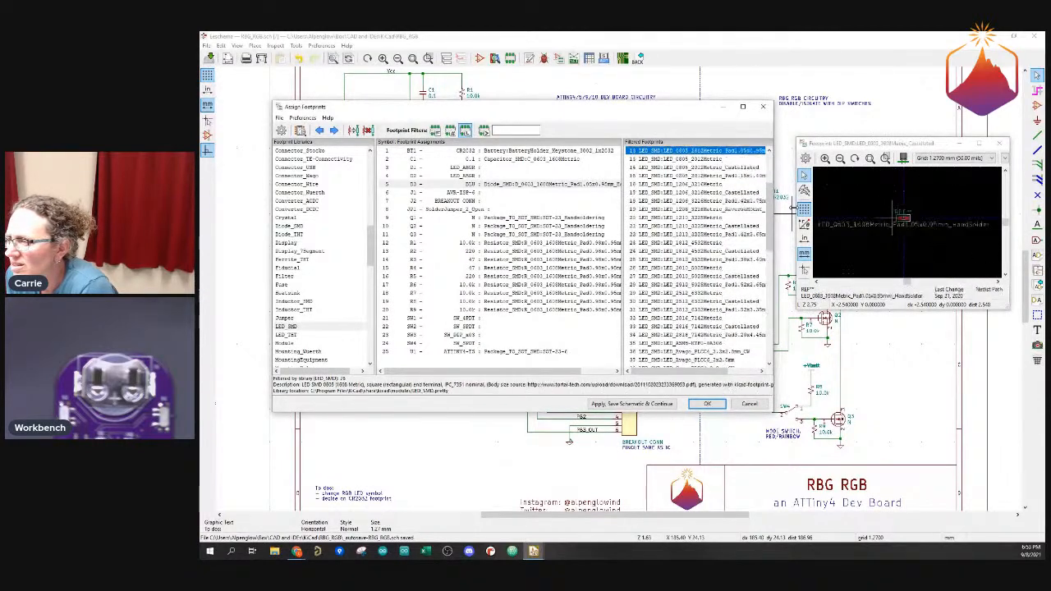
key("Up")
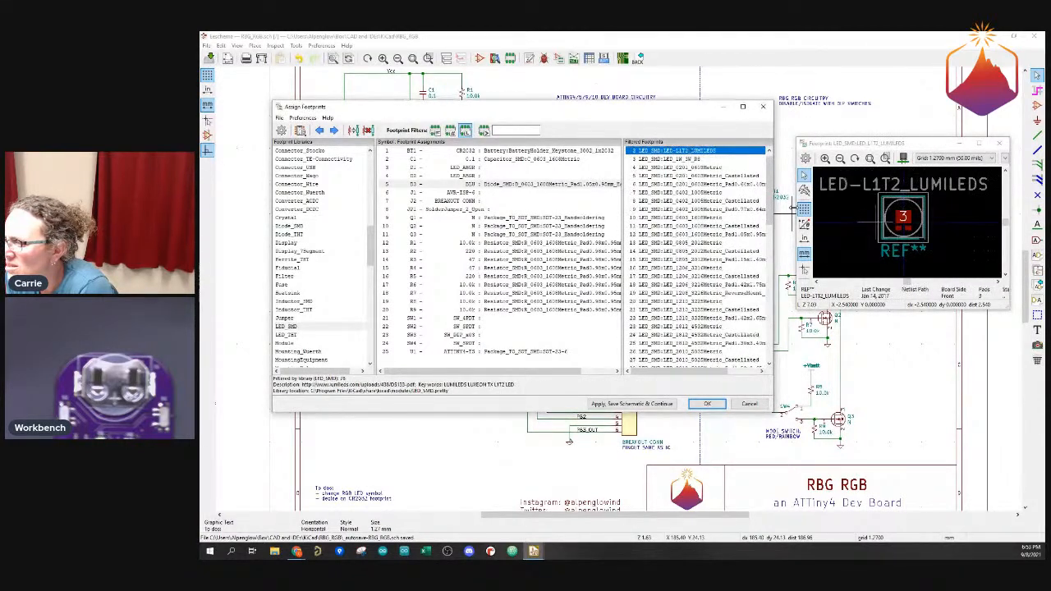
key("Down")
key("Up")
key("Up")
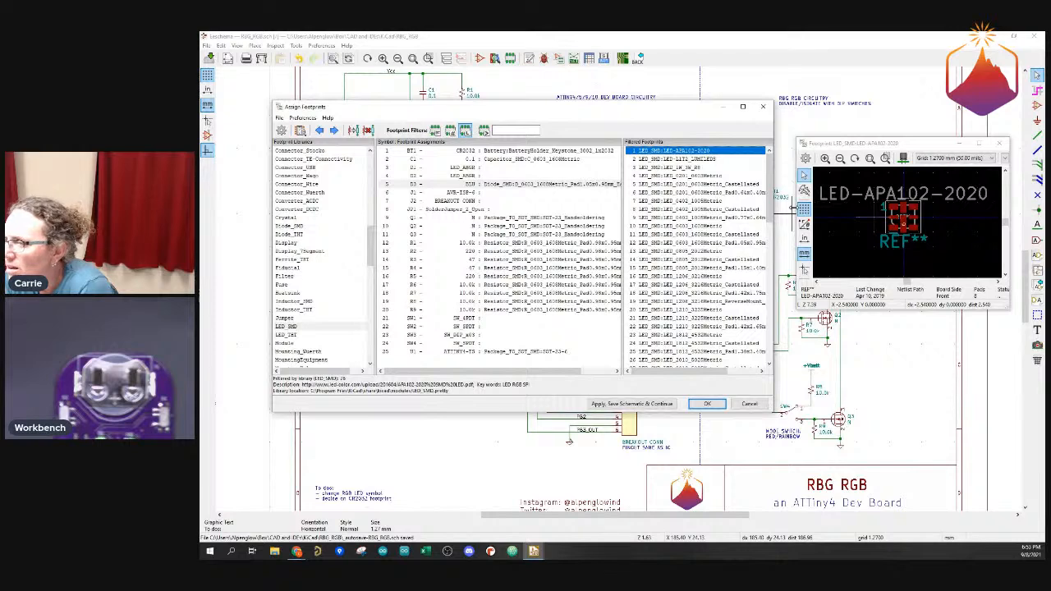
Step forward again through the LED_SMD chip footprints, from LED-APA102-2020 to LED_2512_6332Metric_Castellated
key("Down")
key("Down")
key("Down")
key("Down")
key("Down")
key("Down")
key("Down")
key("Down")
key("Down")
key("Down")
key("Down")
key("Down")
key("Down")
key("Down")
key("Down")
key("Down")
key("Down")
key("Down")
key("Down")
key("Down")
key("Down")
key("Down")
key("Down")
key("Down")
key("Down")
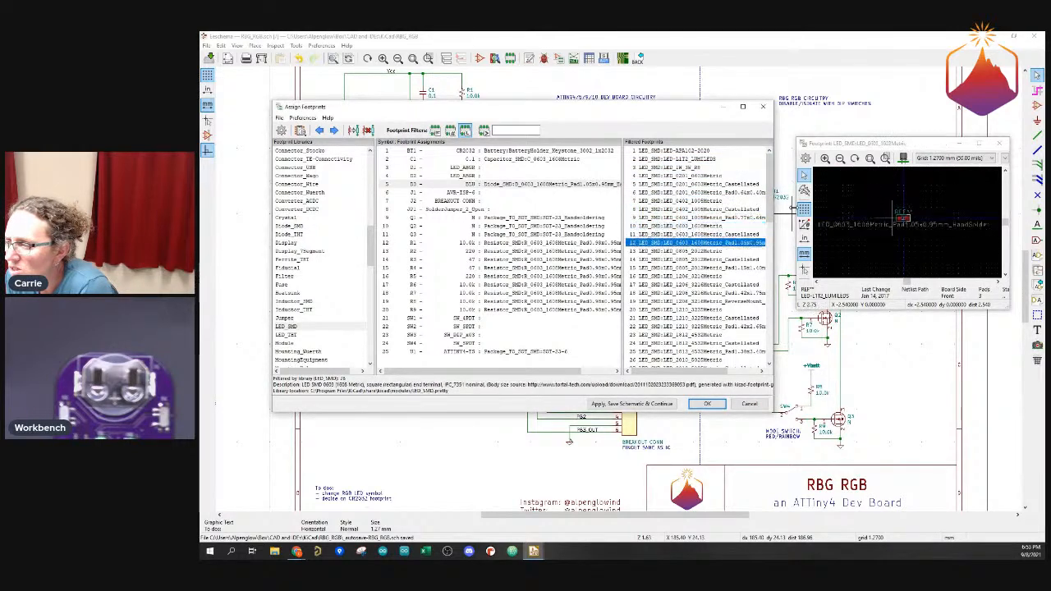
key("Down")
key("Down")
key("Down")
key("Down")
key("Down")
key("Down")
key("Down")
key("Down")
key("Down")
key("Down")
key("Down")
key("Down")
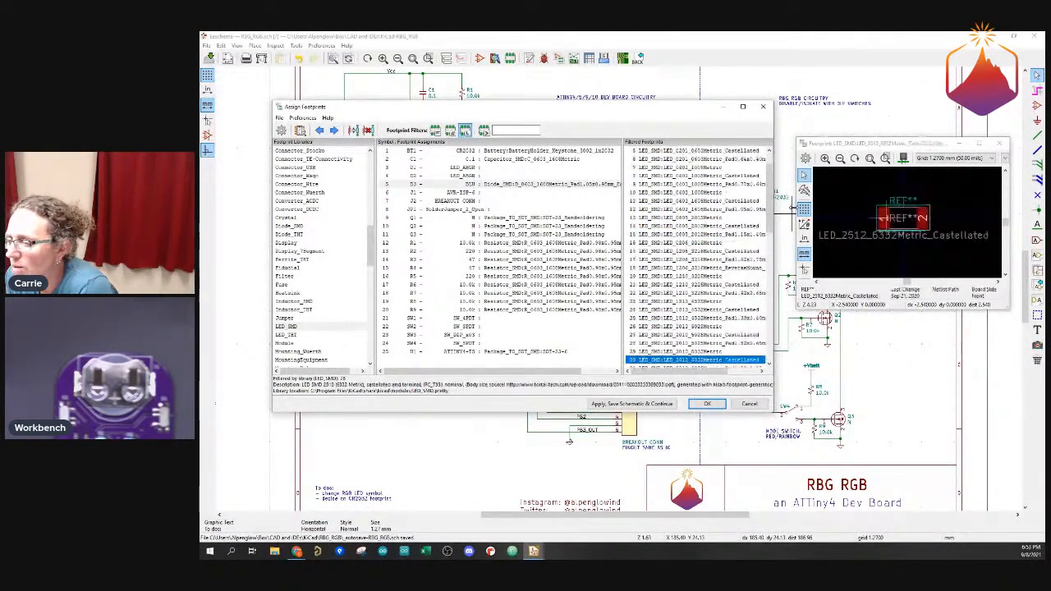
Recheck the PLCC and Cree footprints in the LED_SMD library and pick out LED_Kingbright_APFA3010_3x1.5mm_Horizontal for inspection
key("Down")
key("Down")
key("Down")
key("Down")
key("Down")
key("Down")
key("Down")
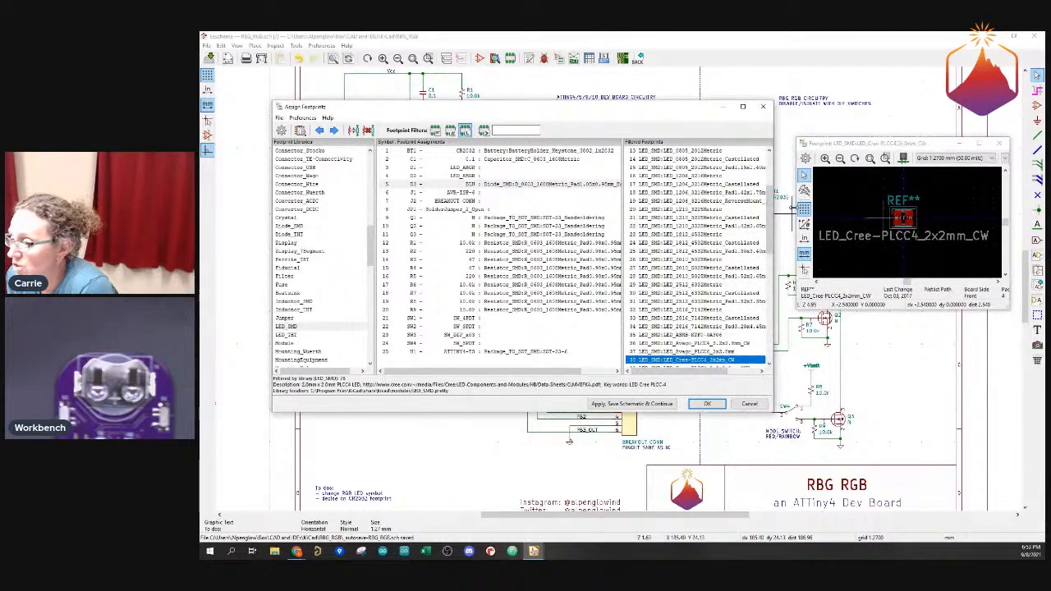
key("Down")
key("Down")
key("Down")
key("Down")
key("Down")
key("Down")
key("Down")
key("Down")
key("Down")
key("Down")
key("Down")
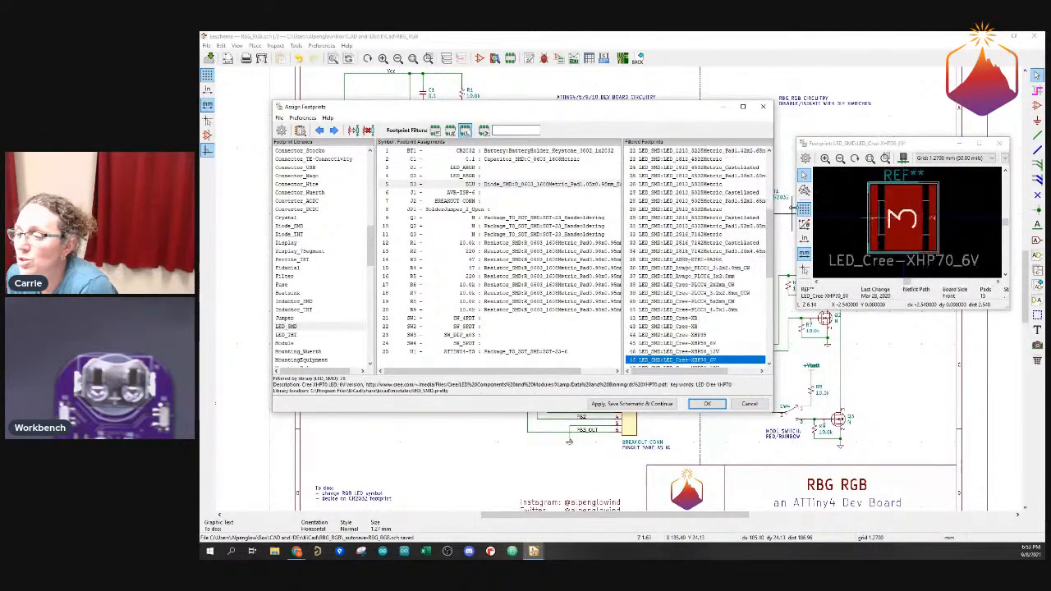
key("Down")
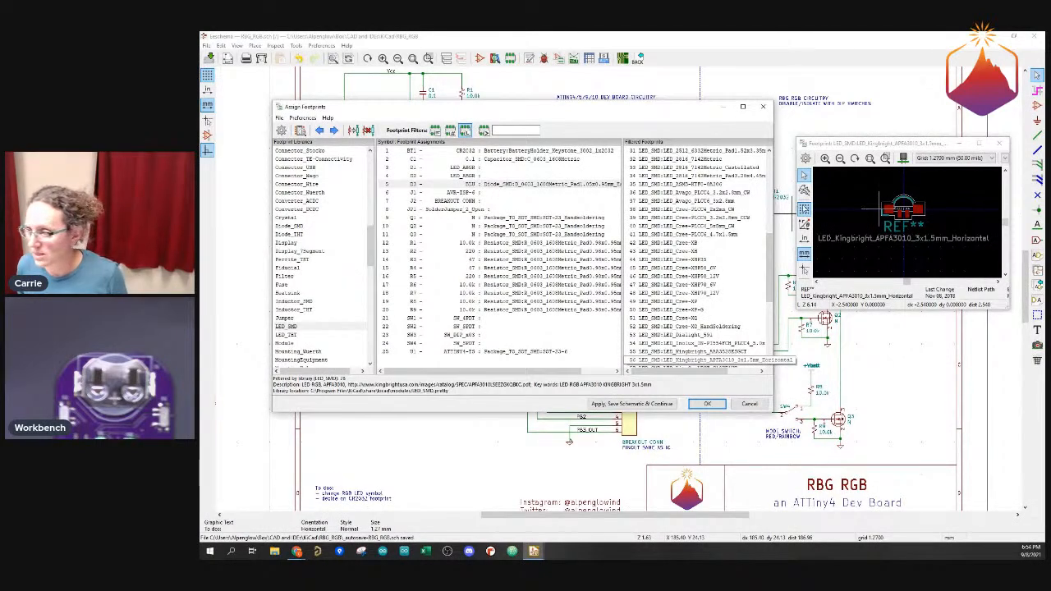
left_click(721, 362)
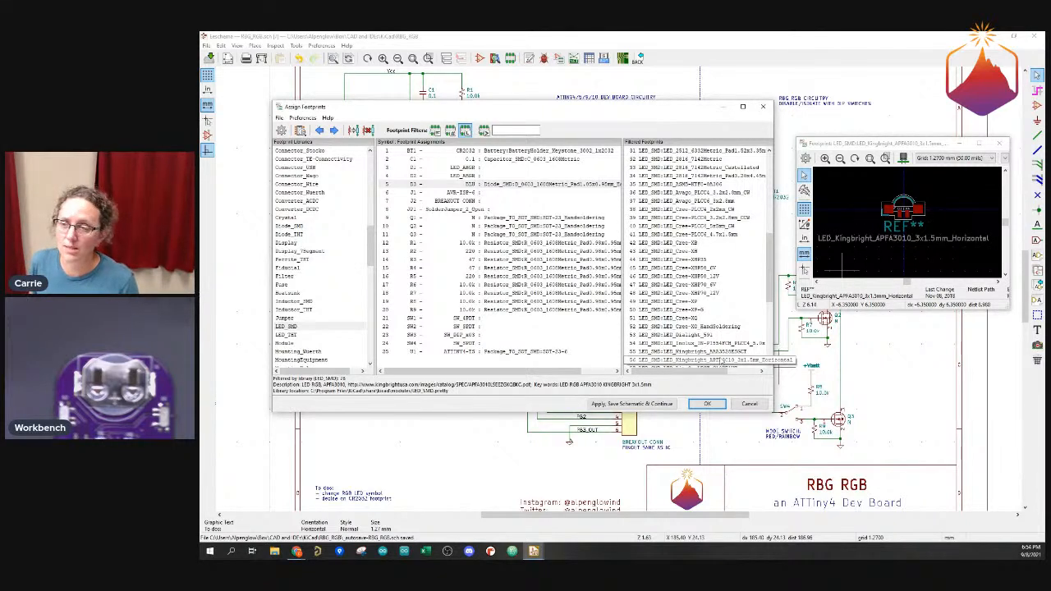
left_click(721, 361)
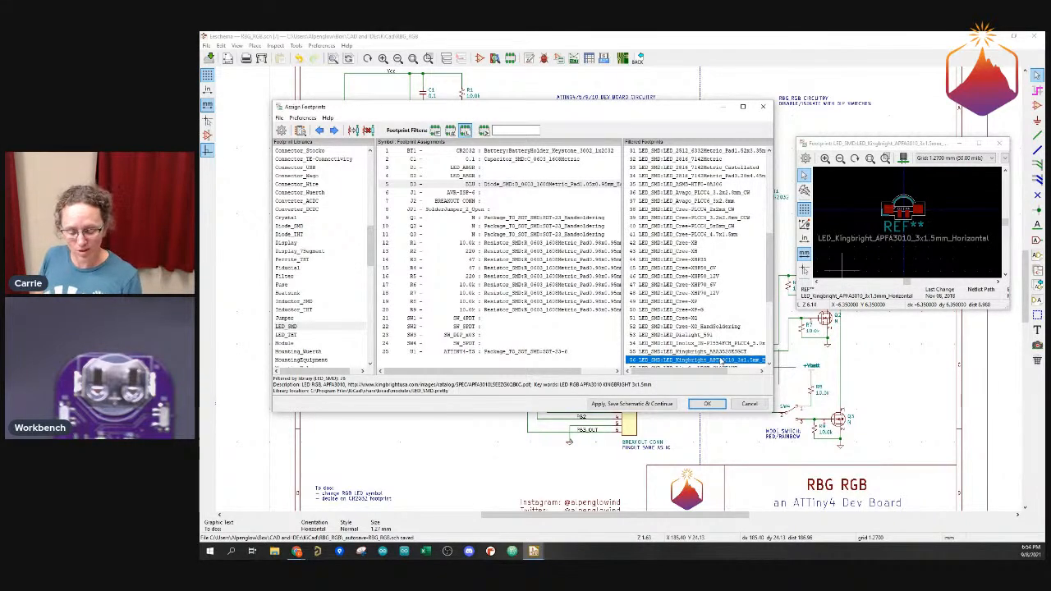
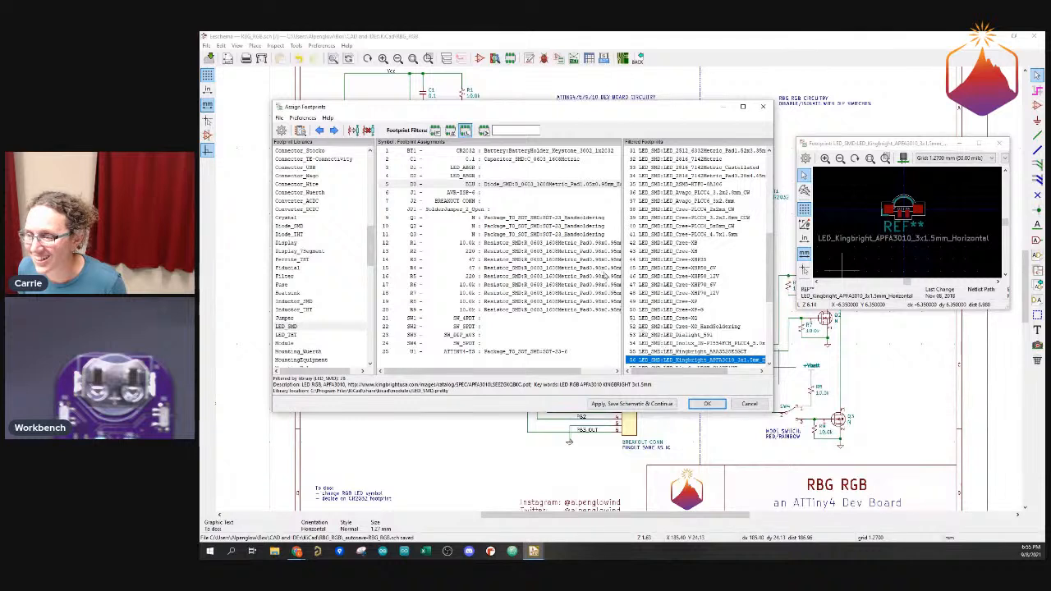
Assign the LED_Kingbright_APFA3010_3x1.5mm_Horizontal footprint to both RGB LEDs, D1 and D2, and accept the footprint assignments
left_click(485, 168)
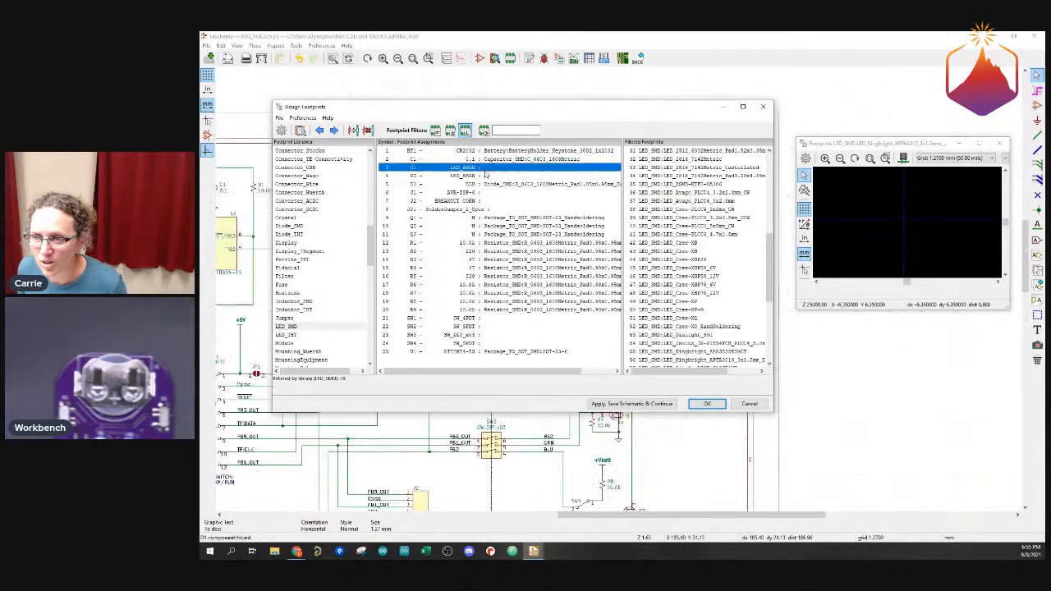
left_click(485, 176, "shift")
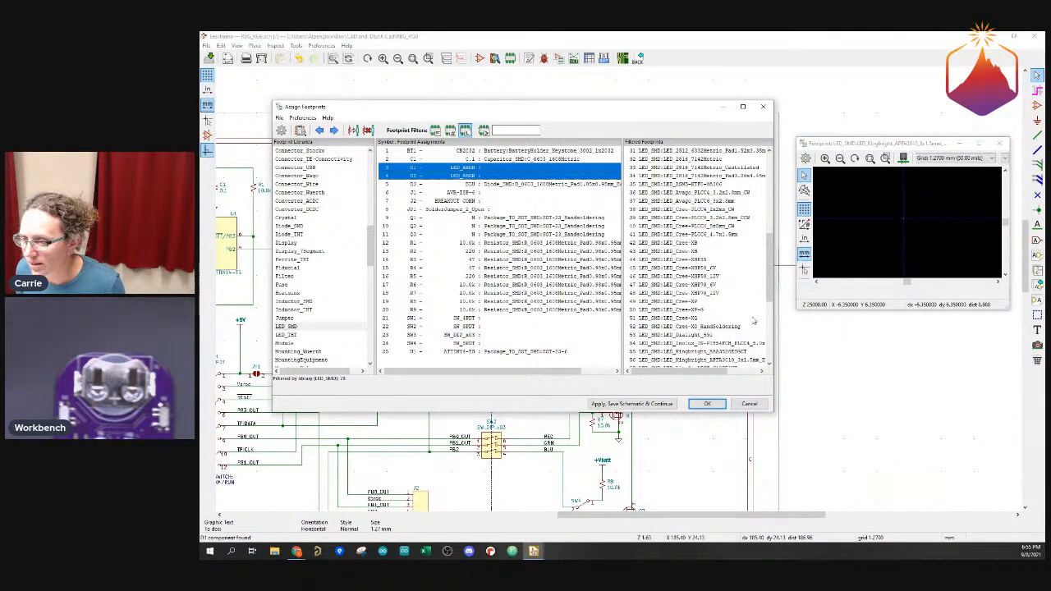
left_click(733, 361)
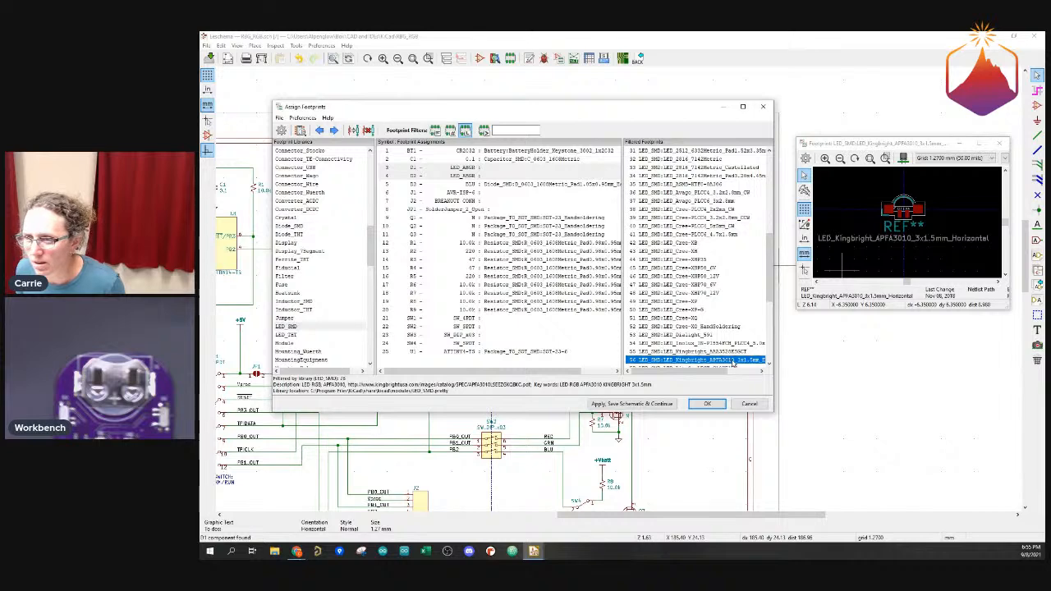
double_click(733, 361)
left_click(706, 404)
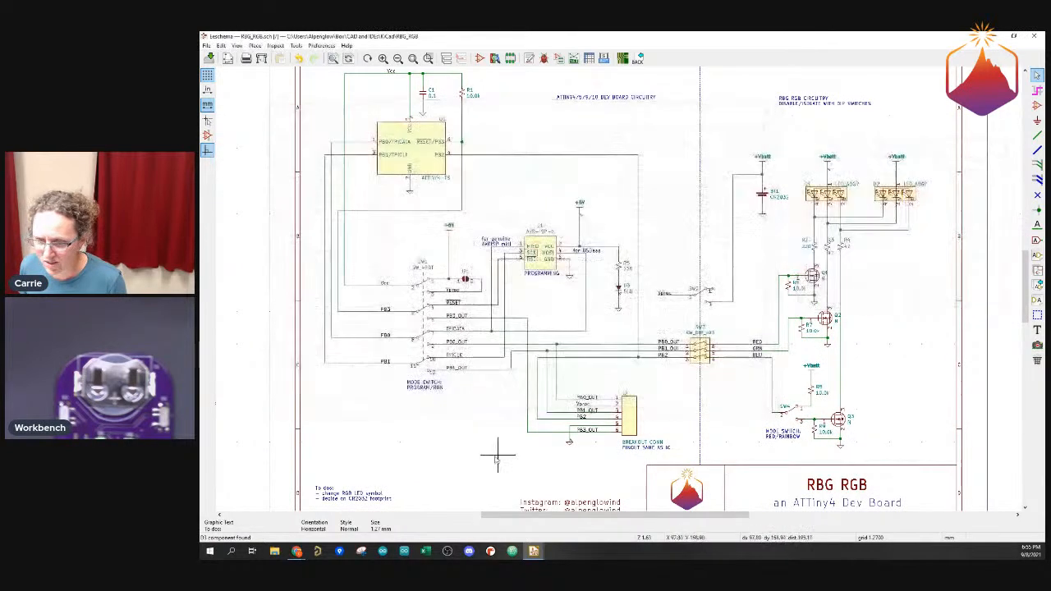
Add the line "- check RGB side mount footprint" to the schematic's to-do note and save the schematic
double_click(371, 495)
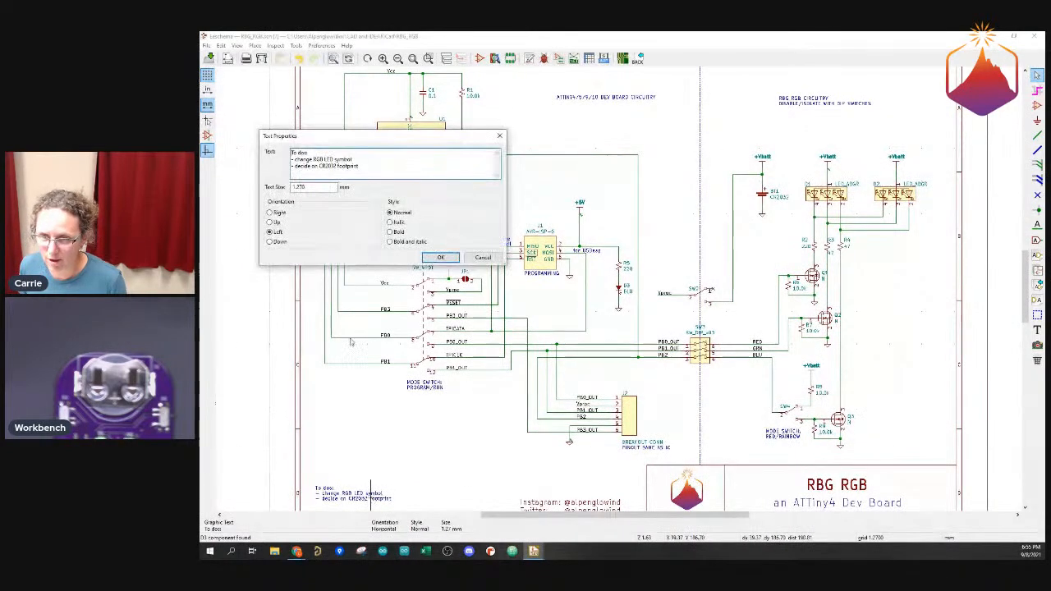
key("Return")
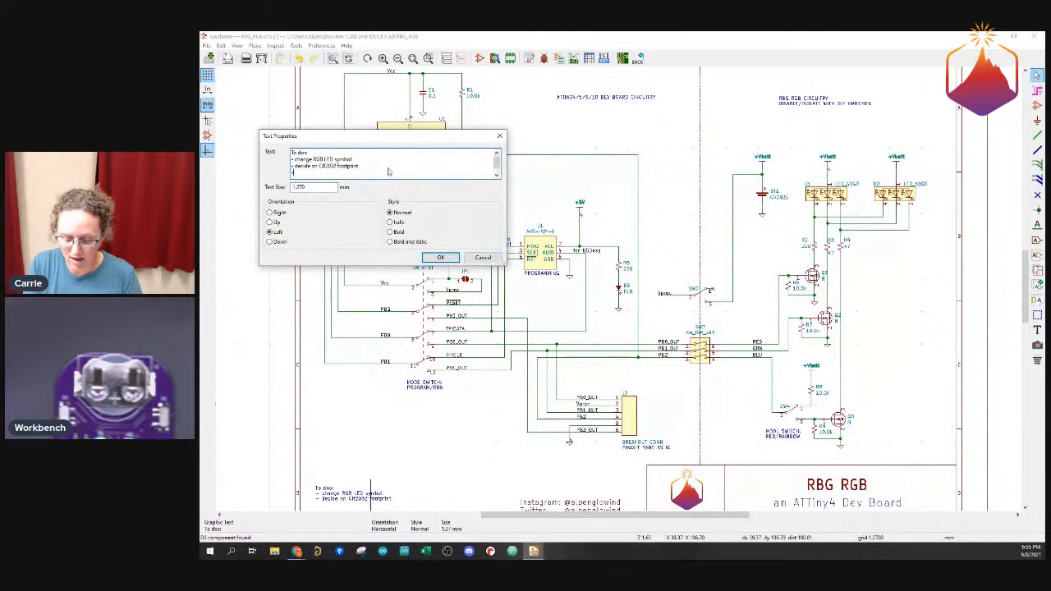
key("BackSpace")
key("BackSpace")
key("BackSpace")
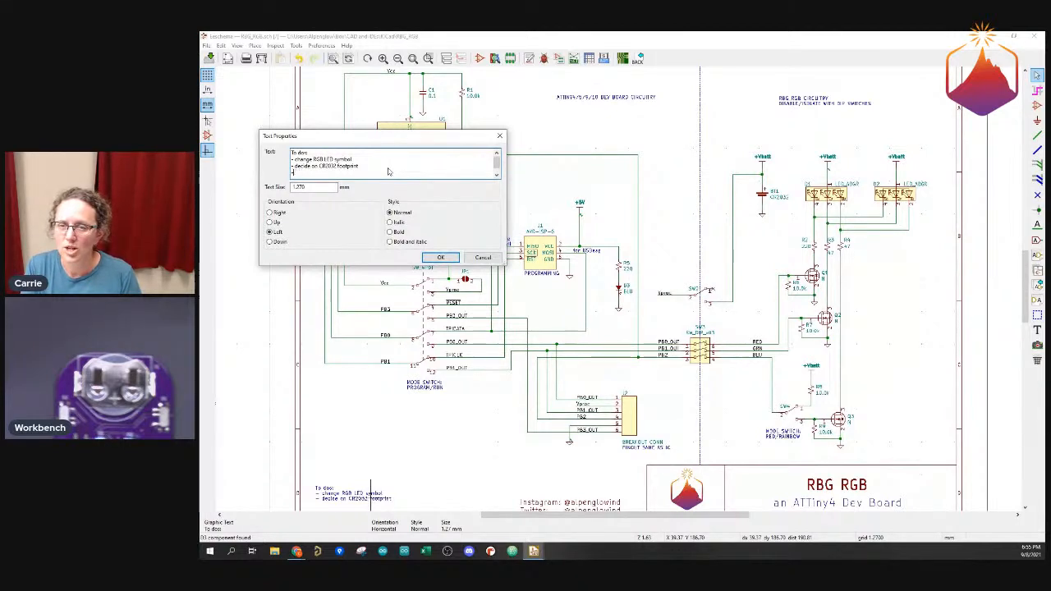
type("che")
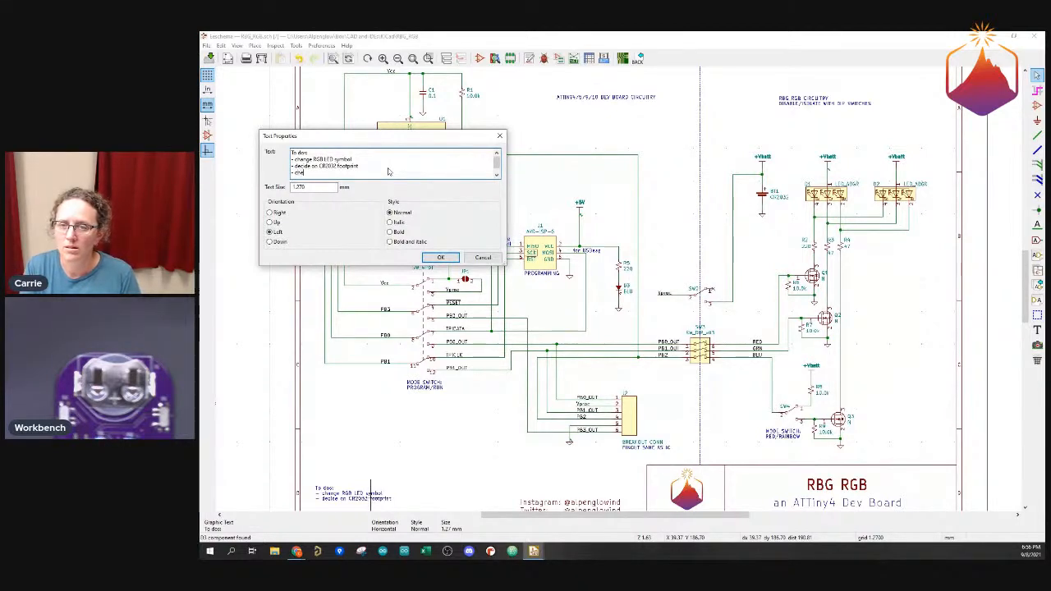
type("ck li")
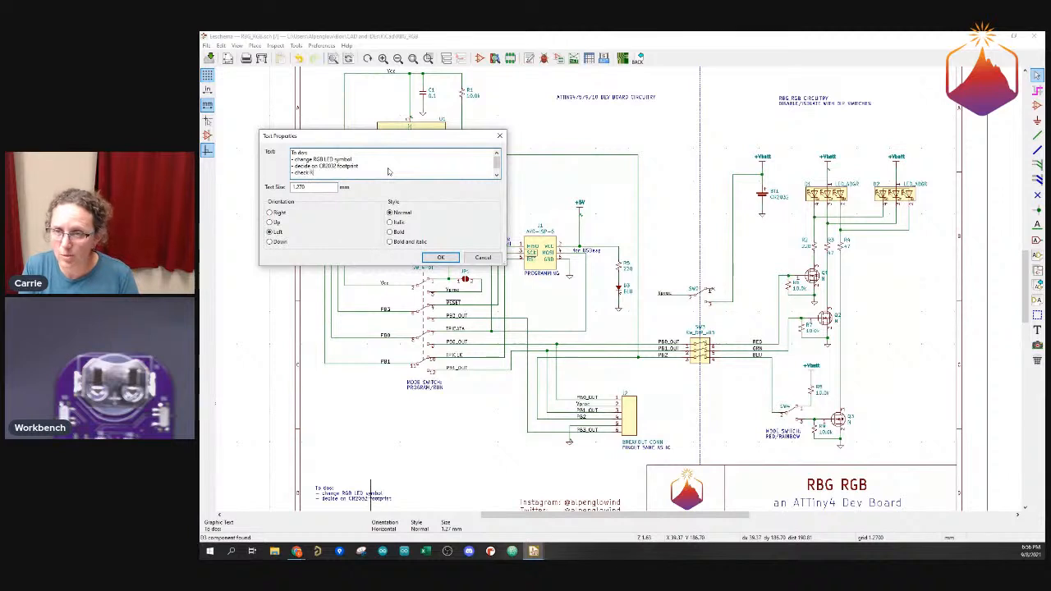
key("BackSpace")
key("BackSpace")
type("RGB")
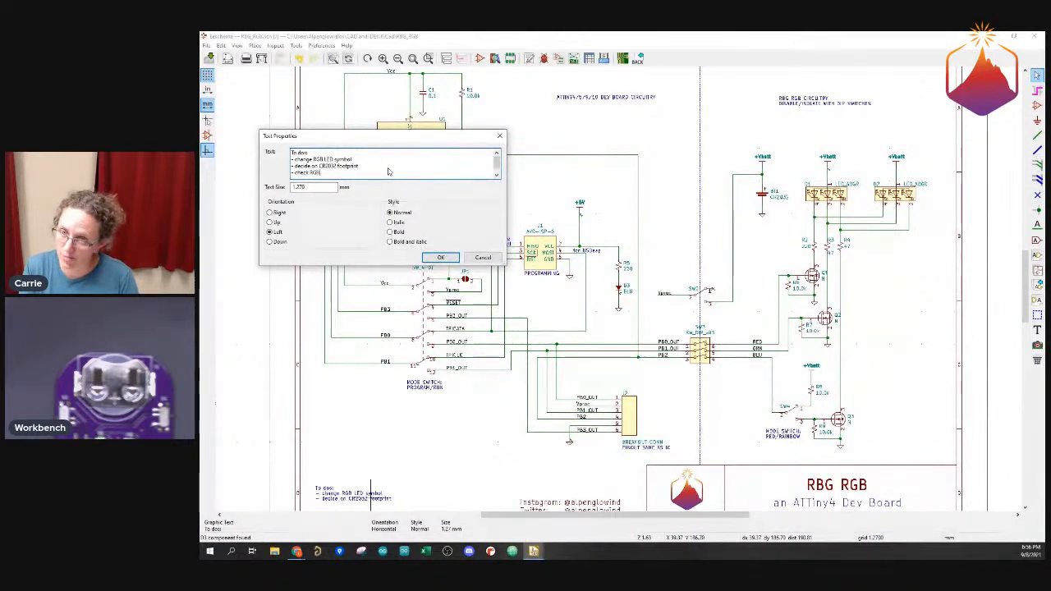
type(" sid")
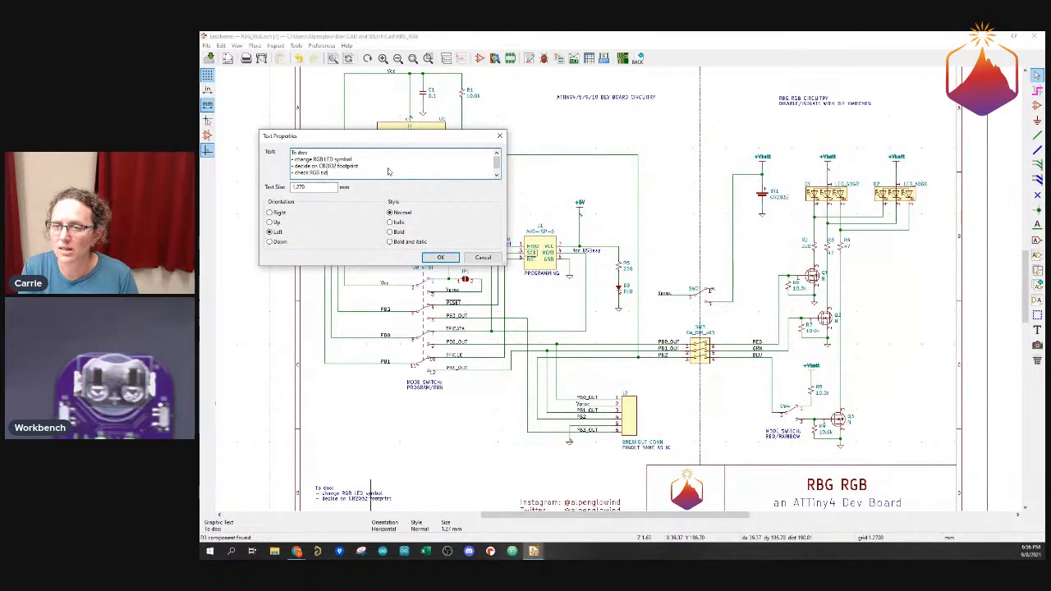
type("e mount foot")
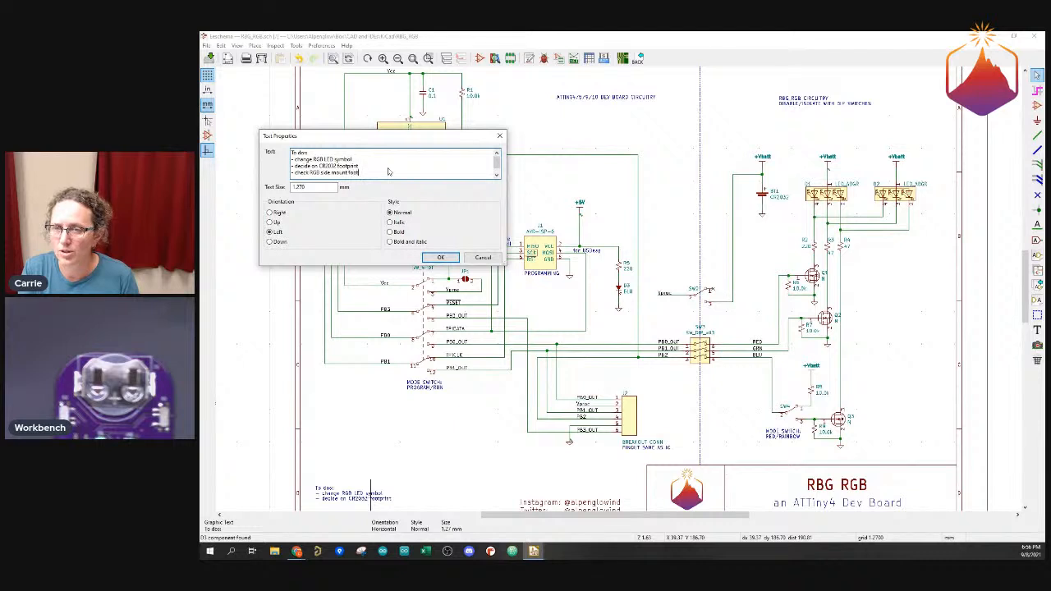
type("print")
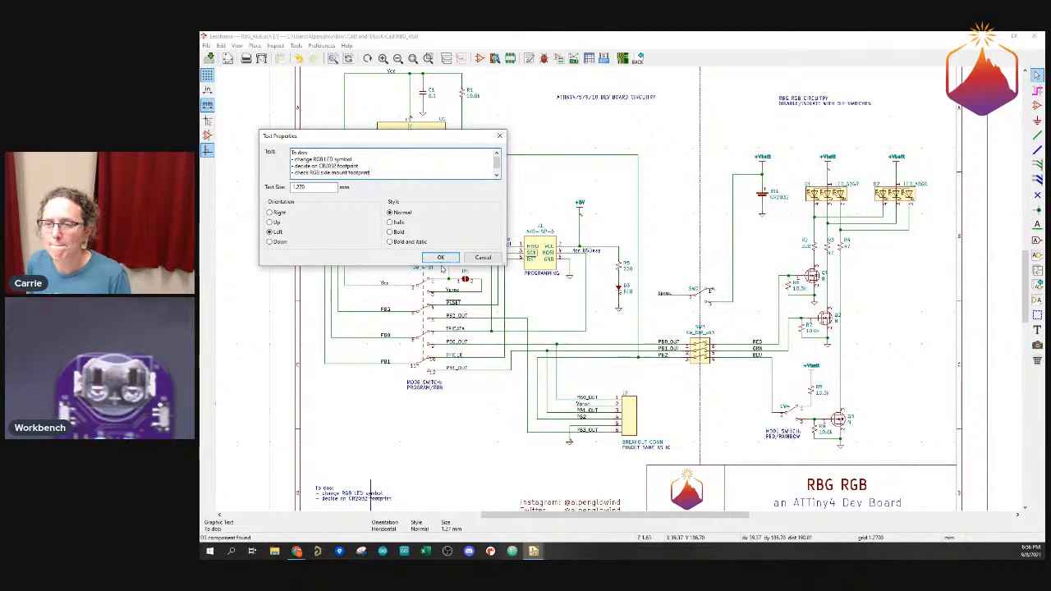
left_click(440, 257)
key("ctrl+s")
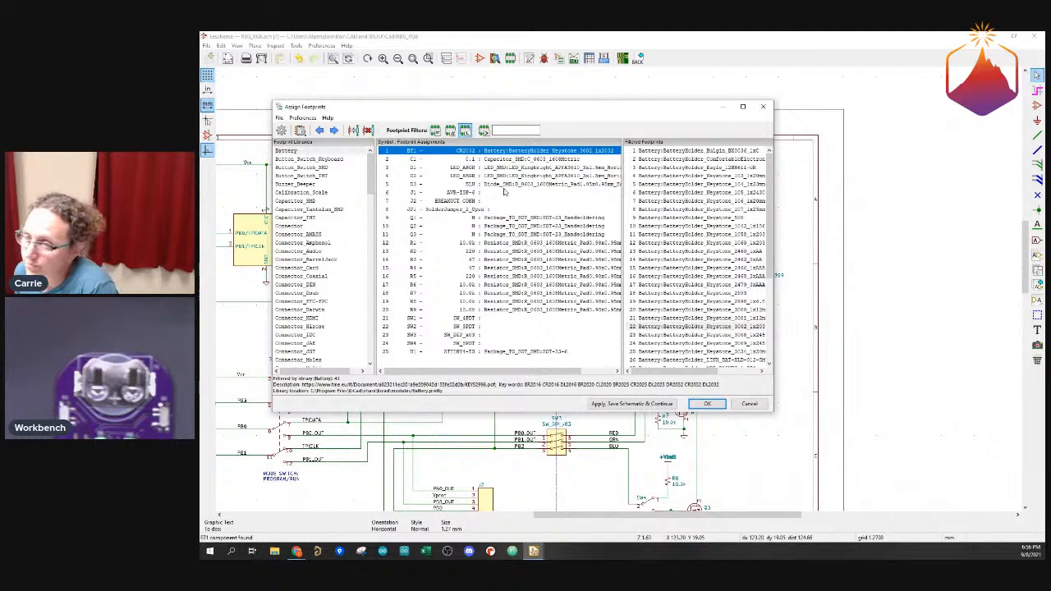
Target the AVR-ISP-6 connector J1 and preview the 2x06 latch header footprints, vertical and horizontal, from the Connector_IDC library
left_click(507, 194)
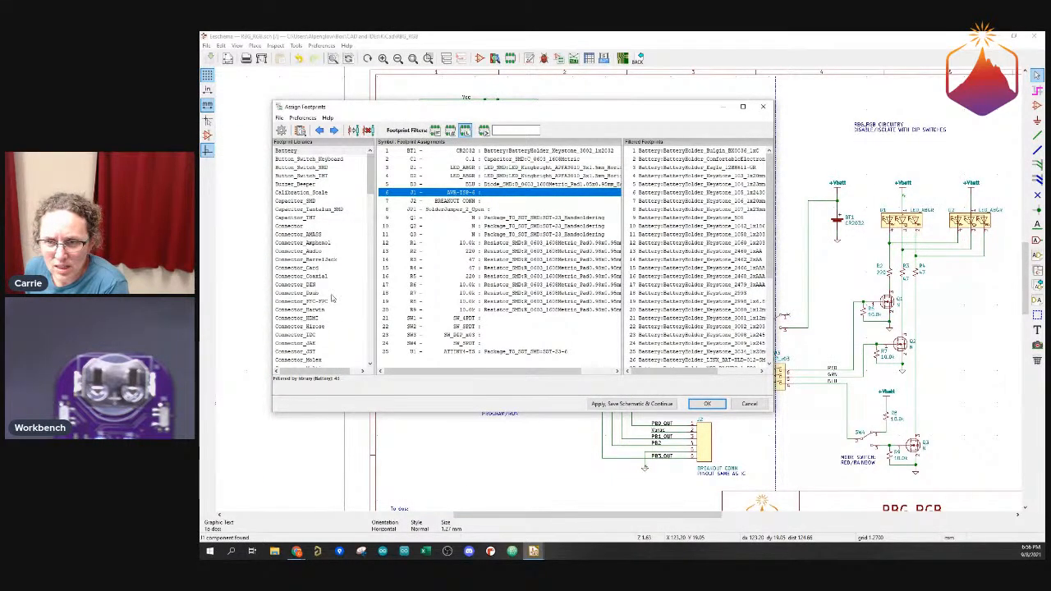
scroll(370, 187, "down", 2)
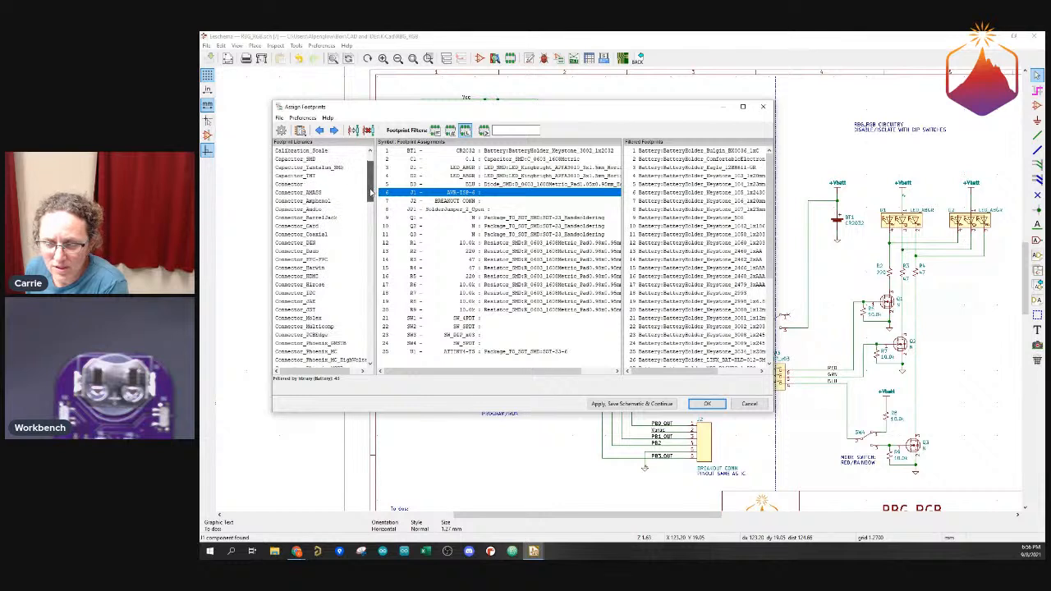
left_click(319, 295)
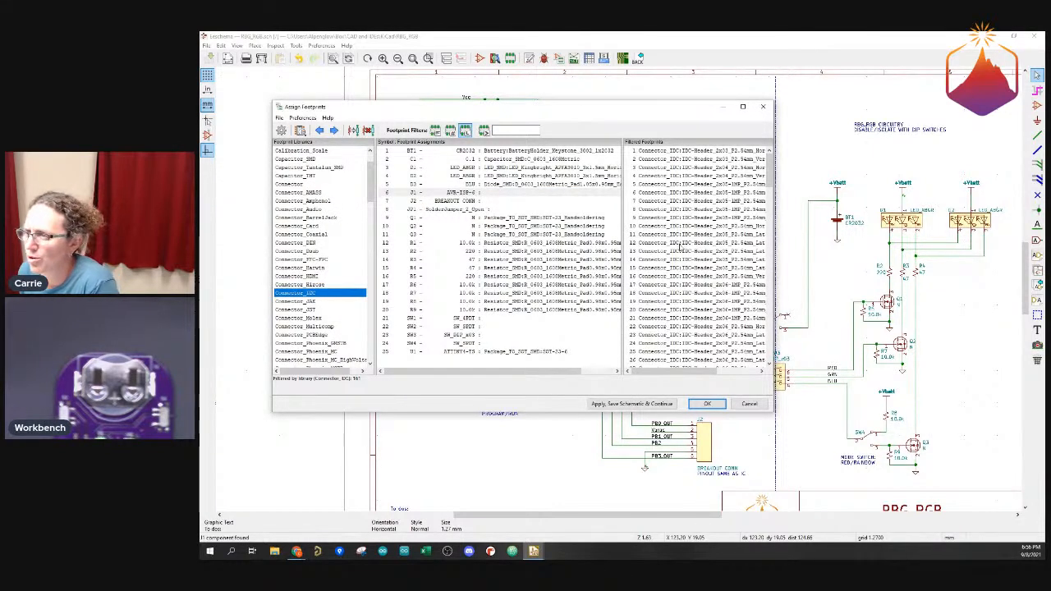
left_click(723, 318)
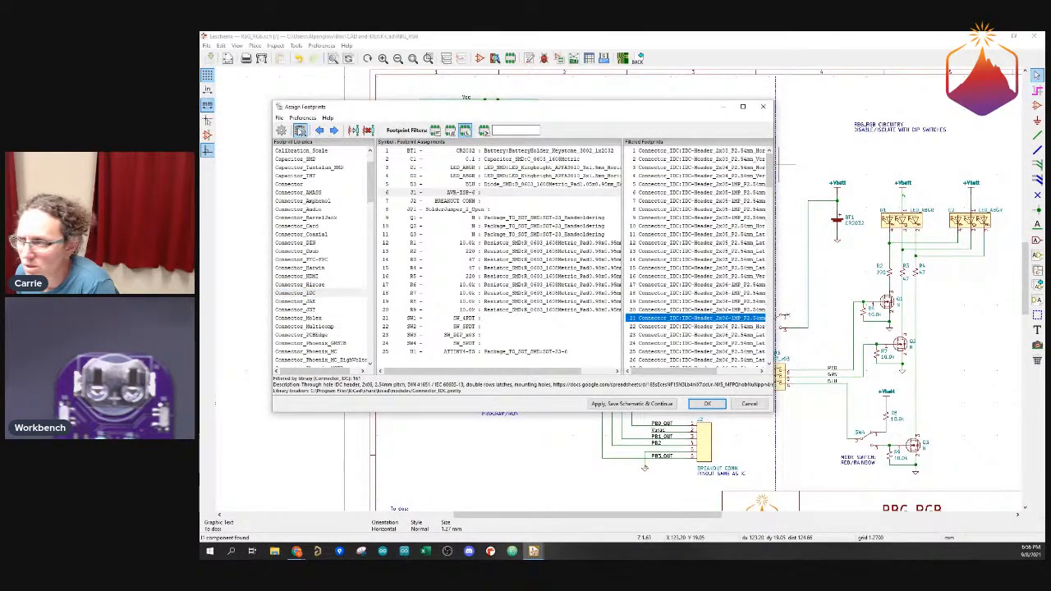
left_click(300, 131)
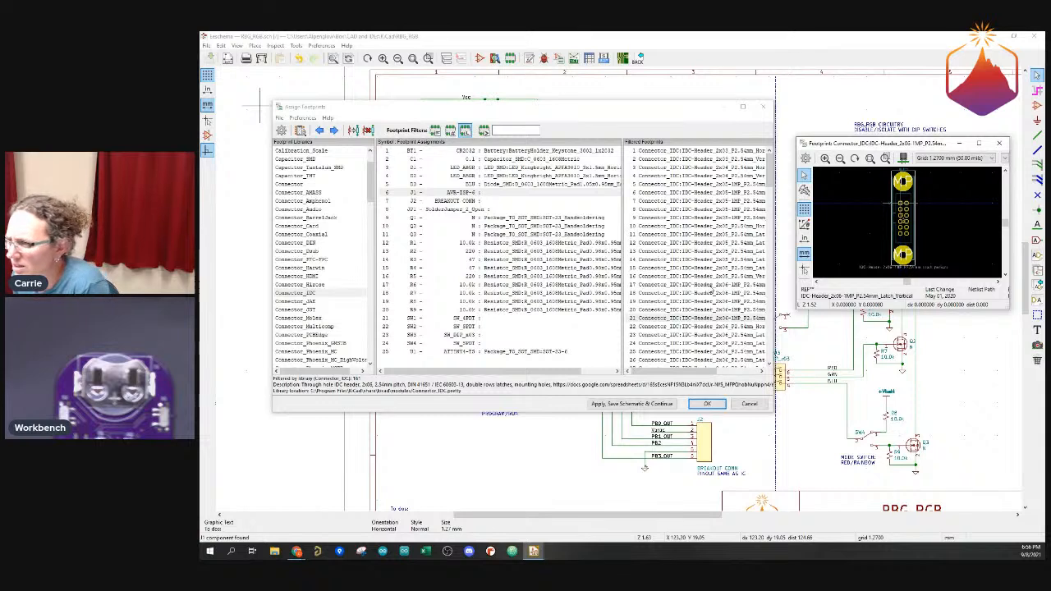
left_click(696, 310)
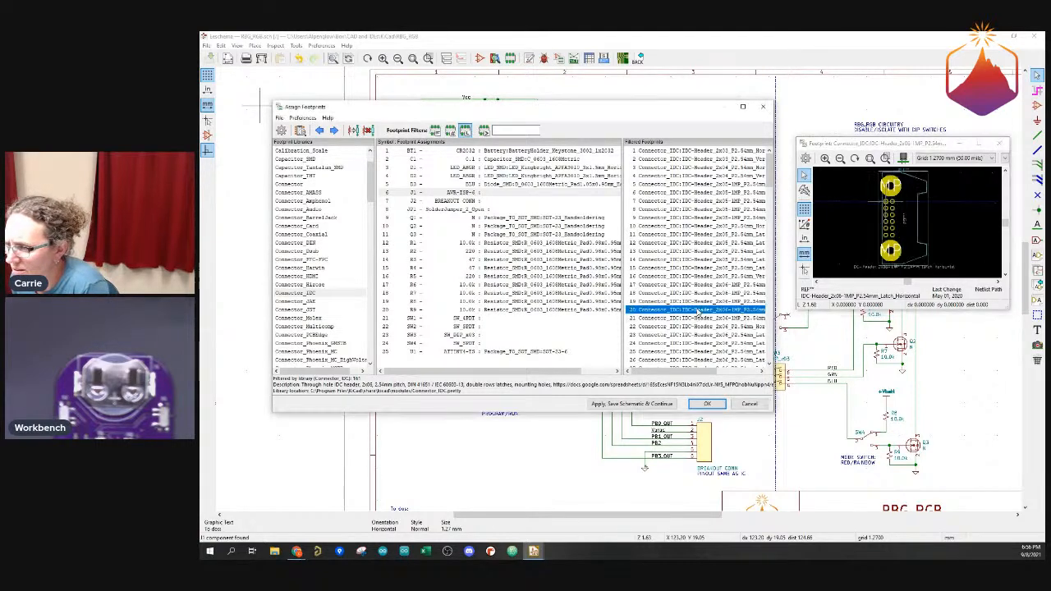
Compare the vertical and horizontal IDC-Header_2x03_P2.54mm footprints and look through the rest of the Connector_IDC list
left_click(722, 159)
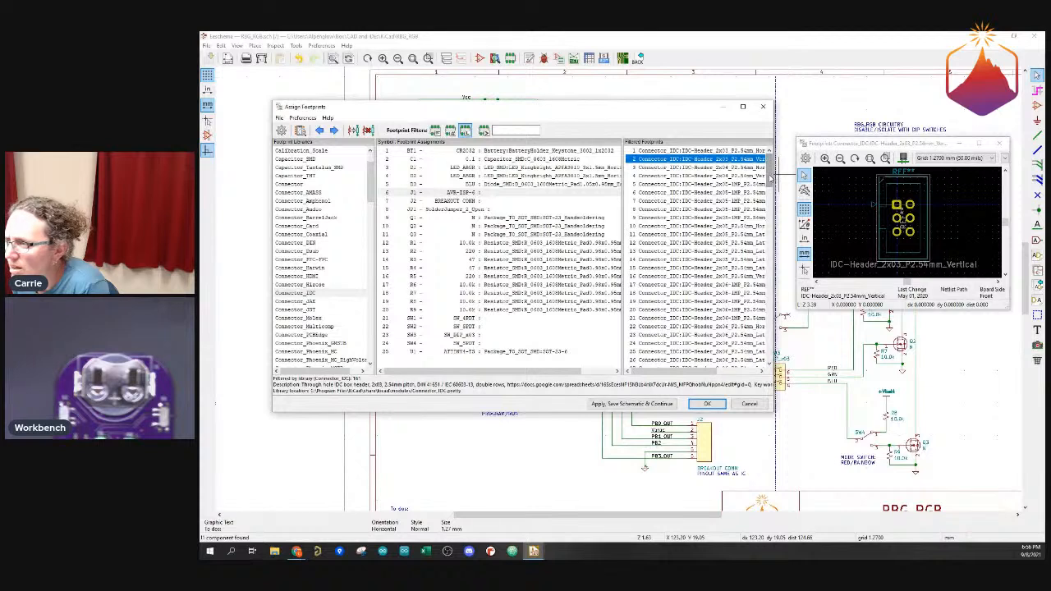
scroll(770, 187, "down", 3)
scroll(770, 187, "up", 3)
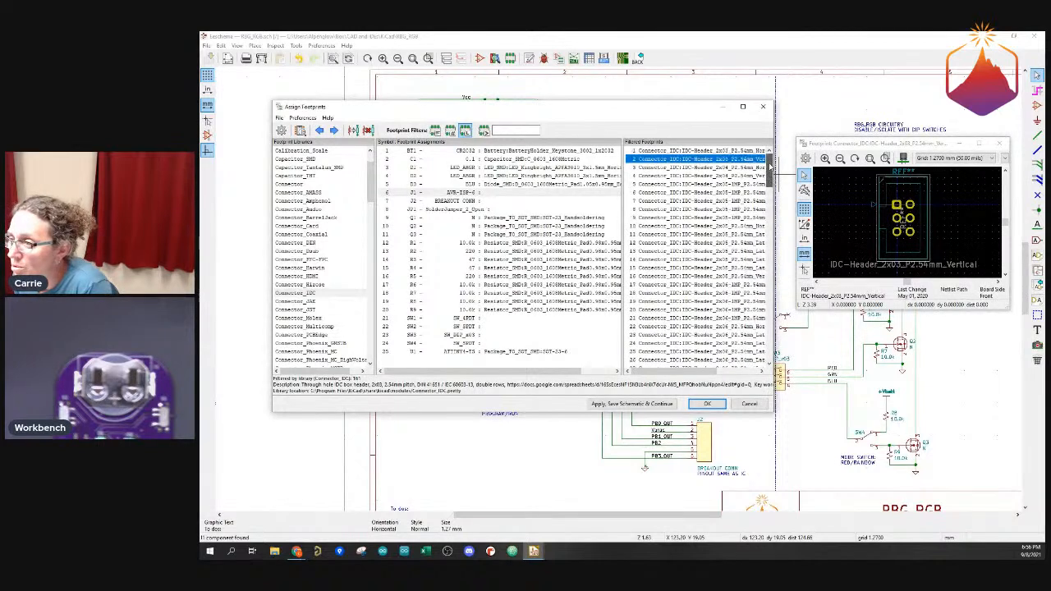
left_click(732, 152)
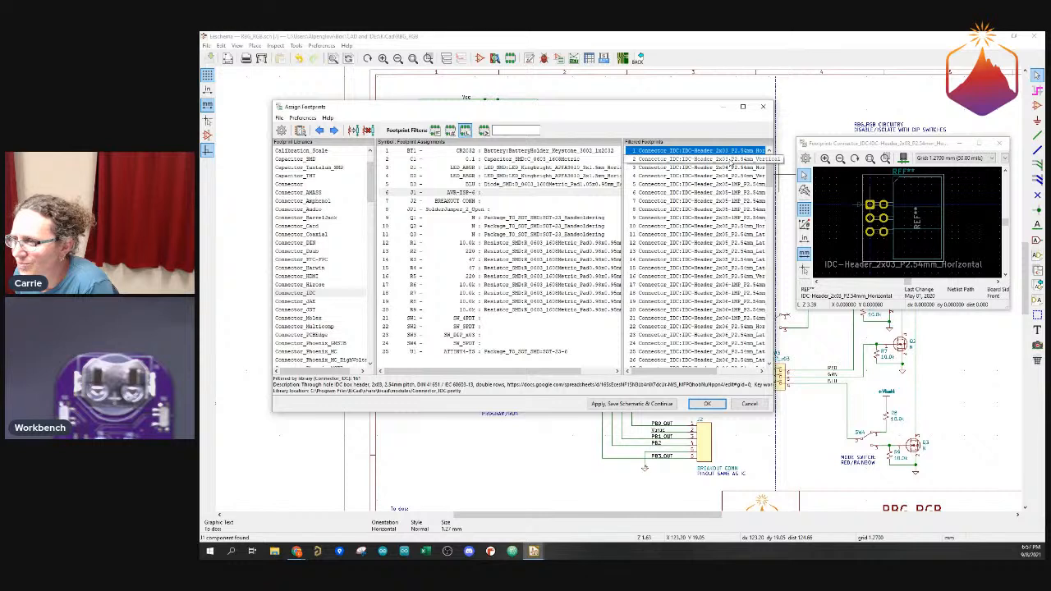
left_click_drag(769, 179, 768, 245)
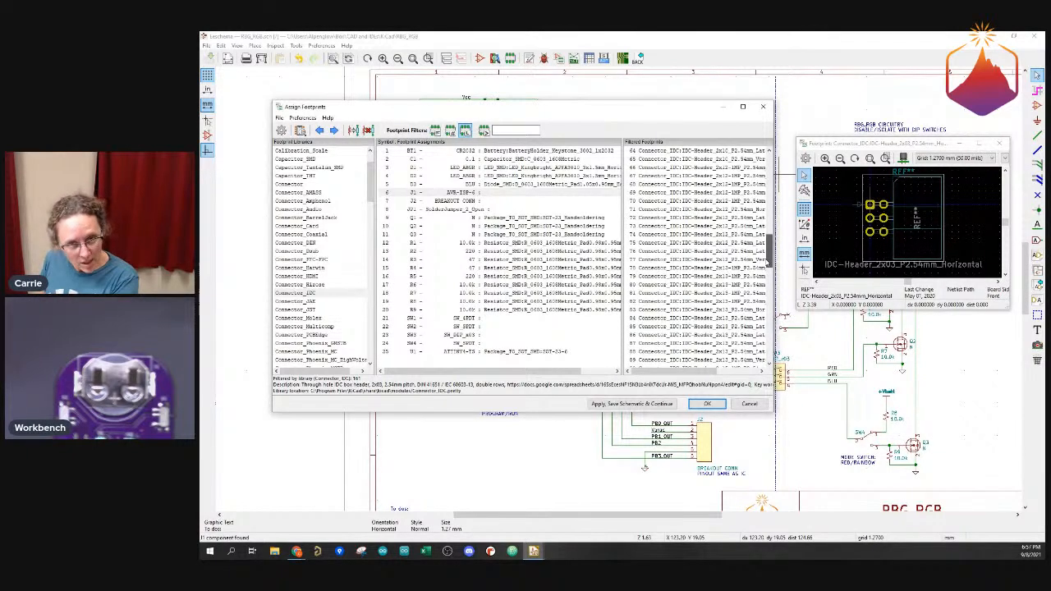
left_click_drag(769, 261, 771, 270)
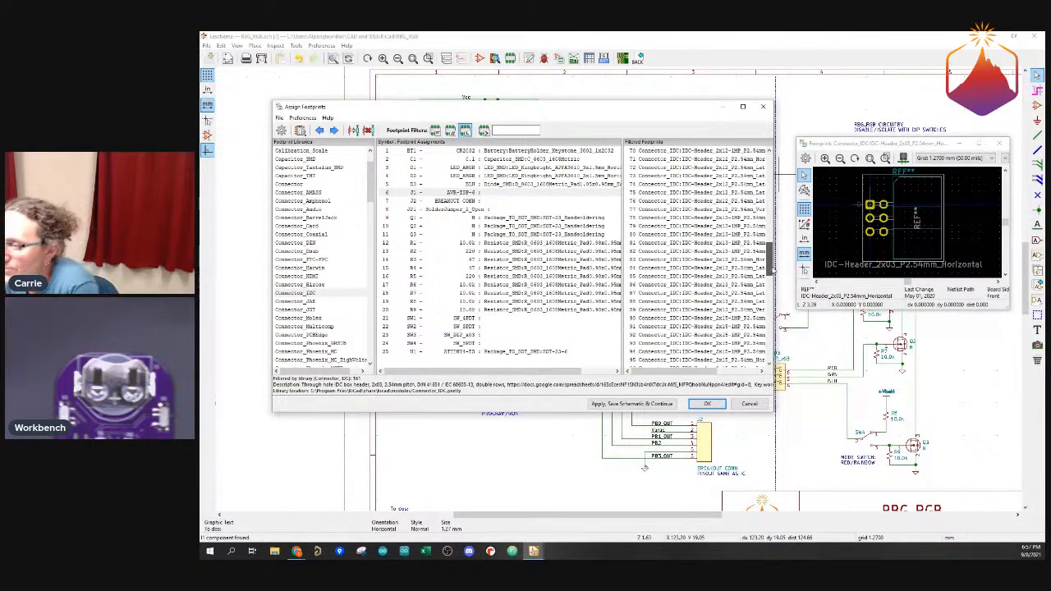
left_click_drag(771, 270, 773, 160)
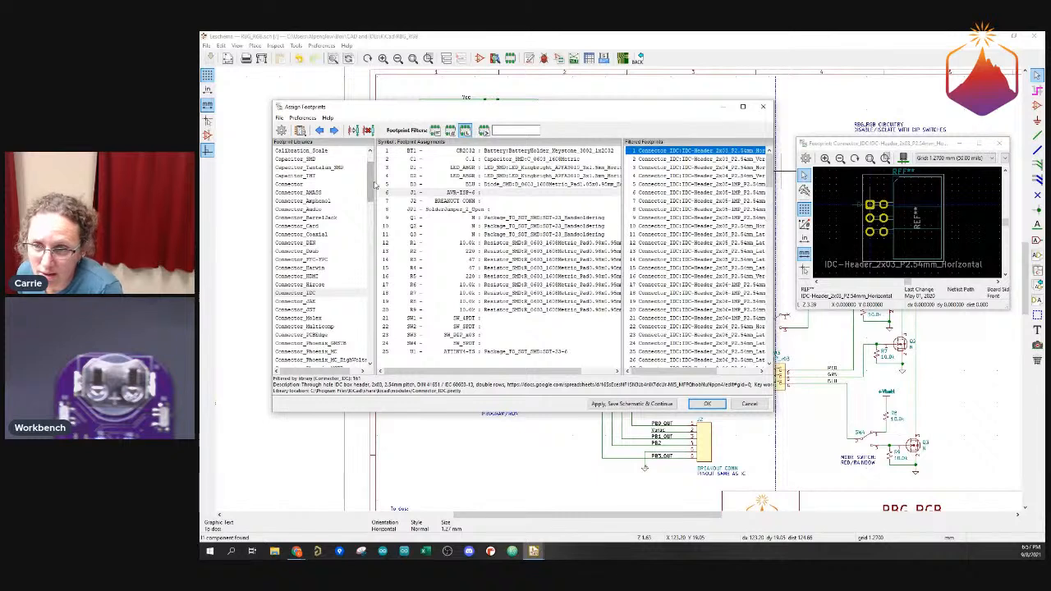
Look over the connector libraries, search the Connector_IDC footprints for "isp" and clear the search text
scroll(370, 174, "up", 2)
scroll(370, 164, "up", 1)
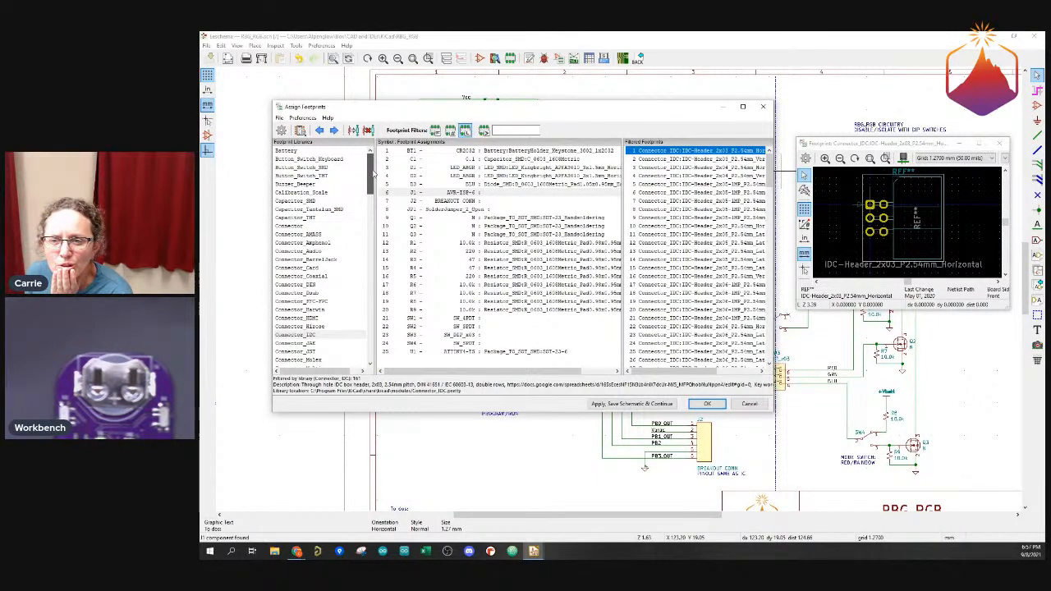
scroll(372, 181, "down", 2)
scroll(372, 186, "down", 1)
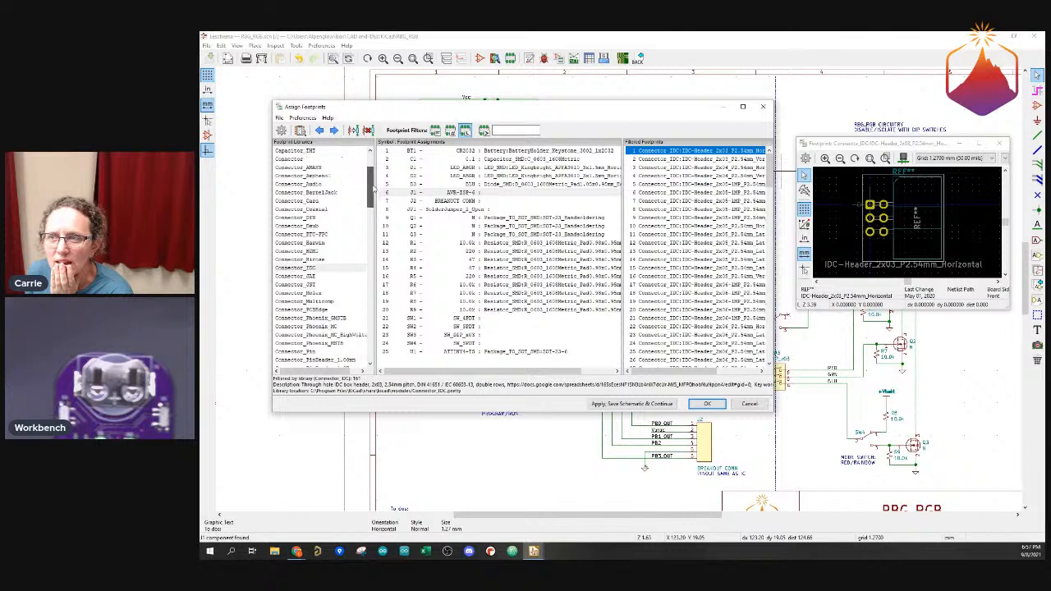
left_click_drag(372, 189, 373, 211)
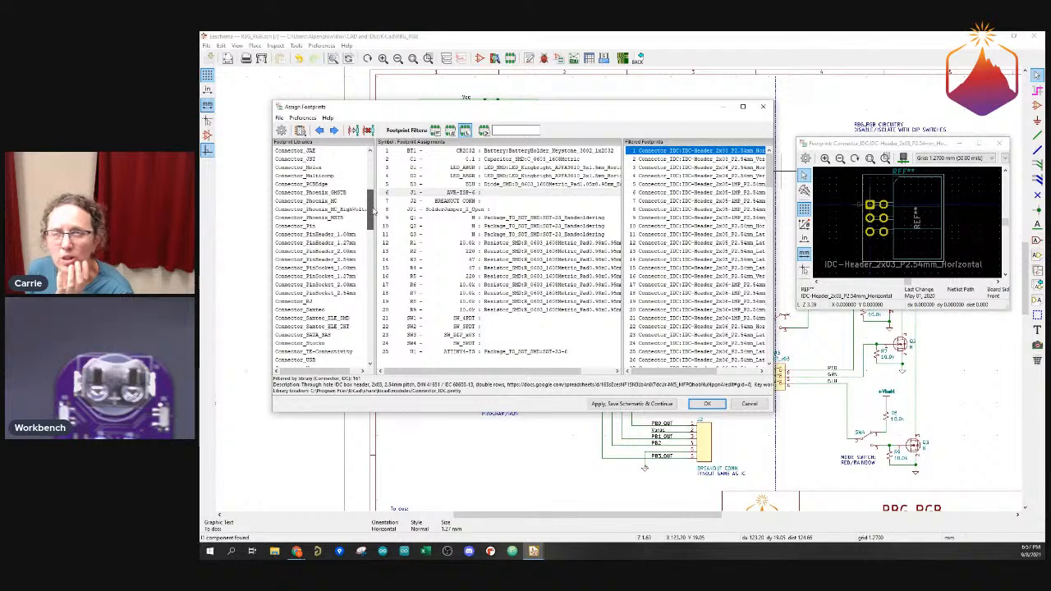
left_click_drag(374, 211, 386, 152)
left_click(501, 130)
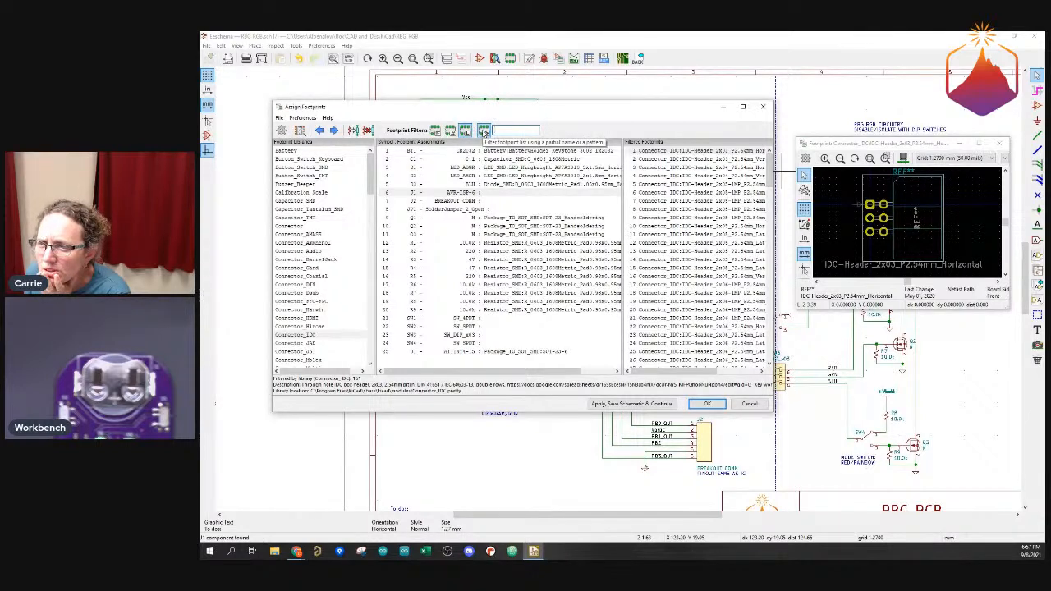
left_click(483, 130)
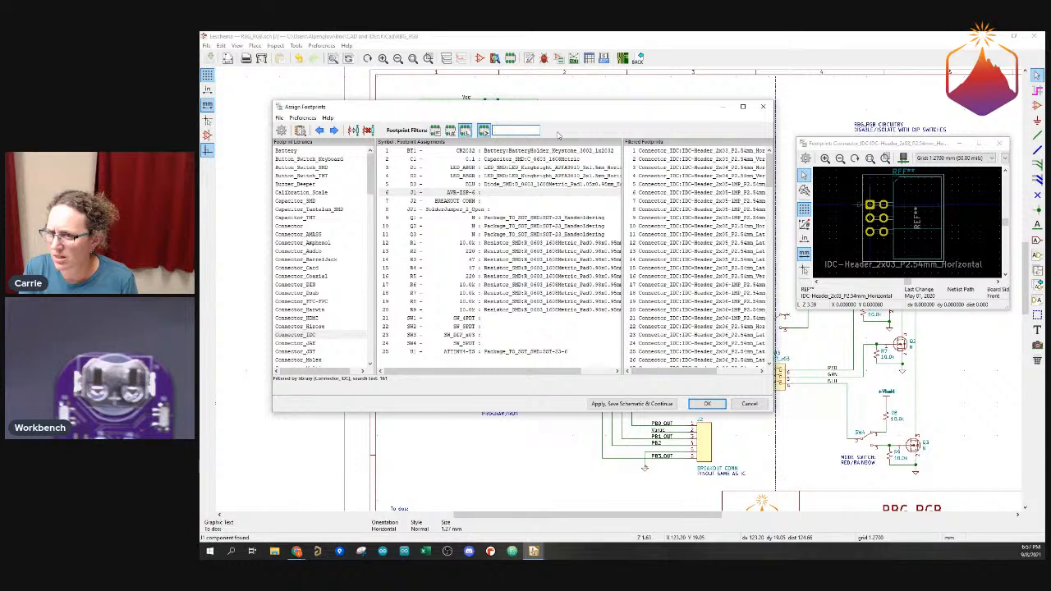
type("isp")
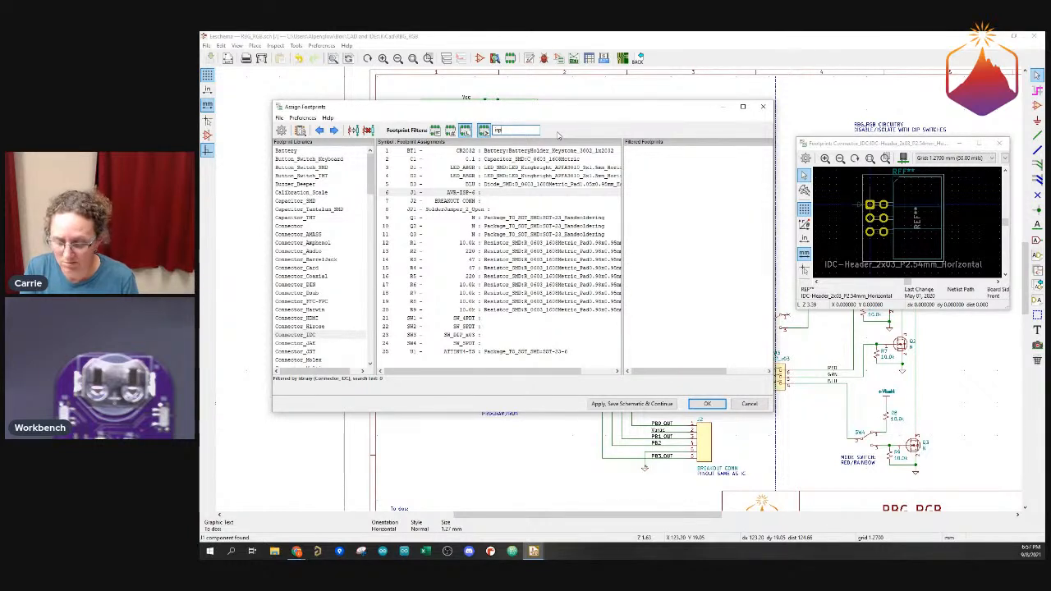
key("BackSpace")
key("BackSpace")
key("BackSpace")
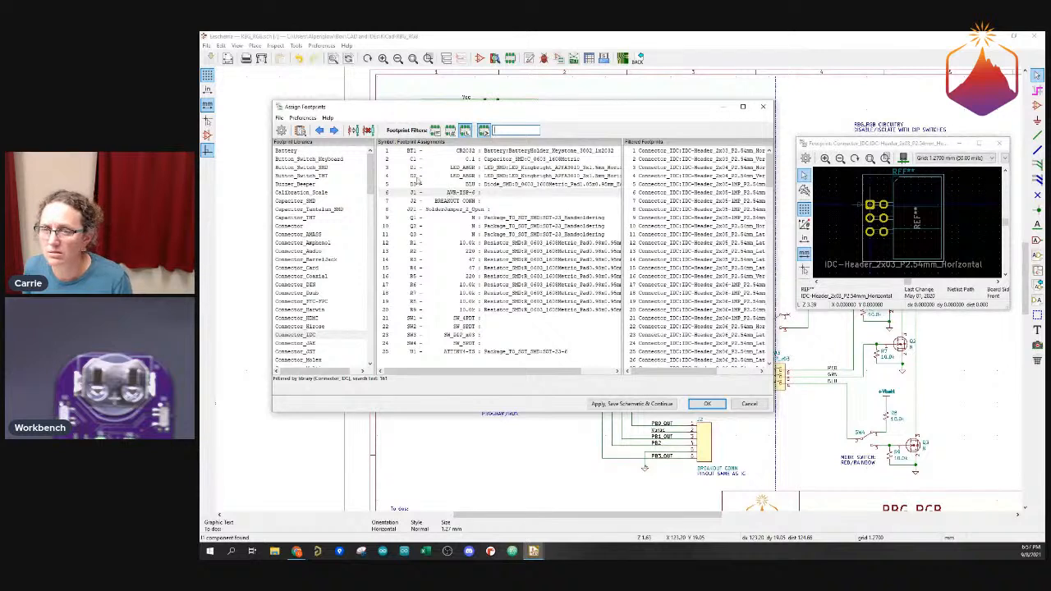
Preview footprints in the general Connector library, from SpringContact_Harwin_S1941-46R back to CUI_PD-30
left_click(327, 151)
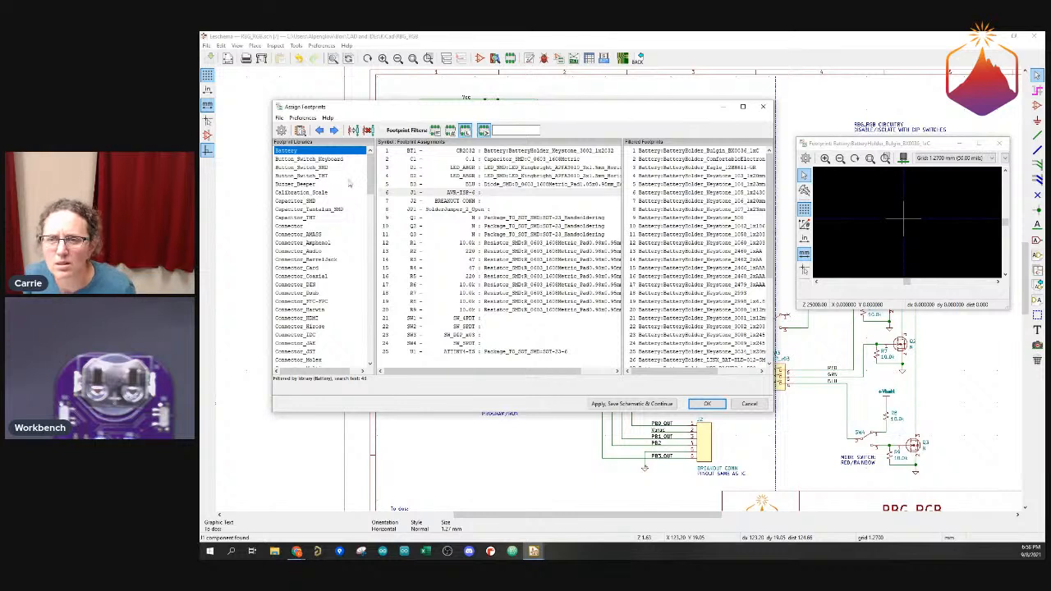
left_click(309, 225)
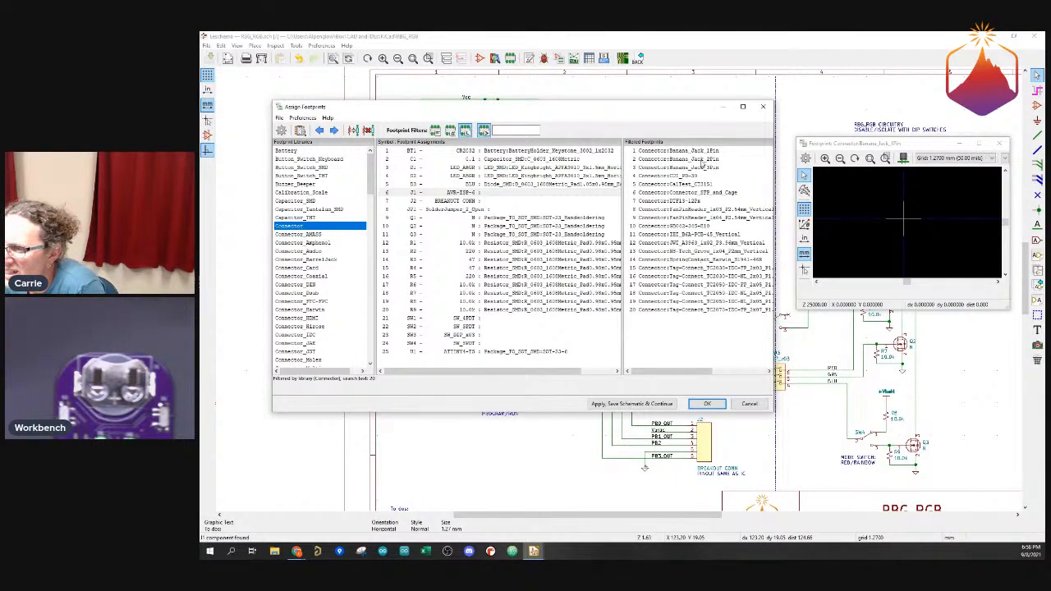
left_click(701, 261)
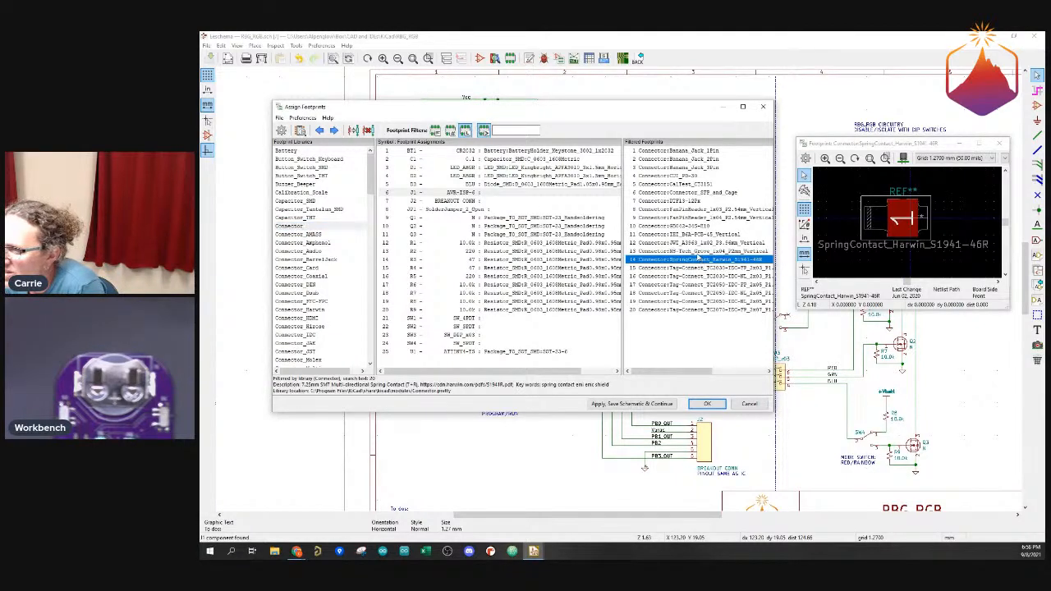
left_click(696, 252)
left_click(690, 242)
left_click(688, 234)
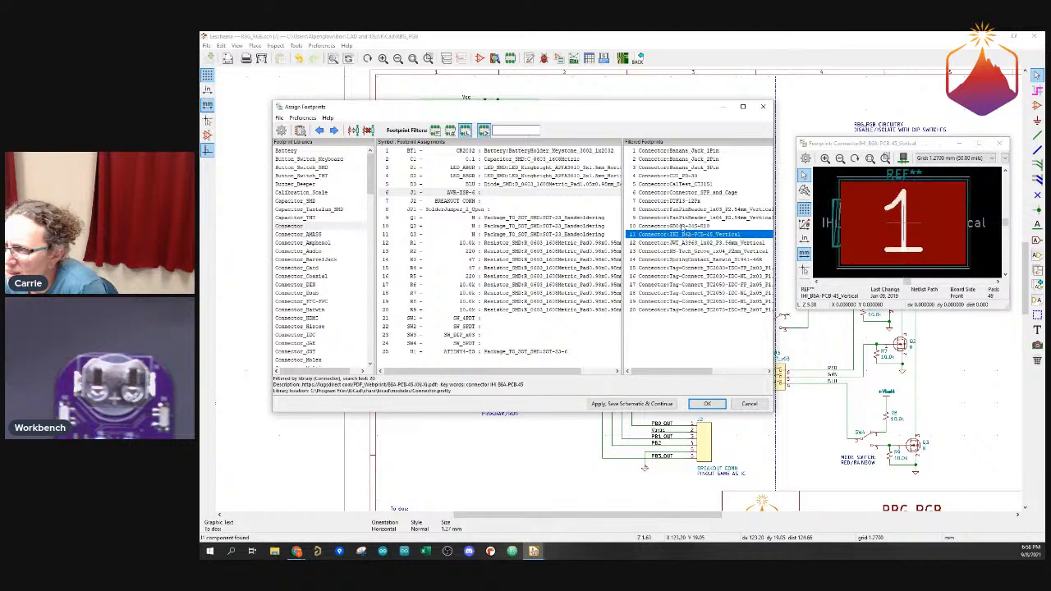
left_click(686, 226)
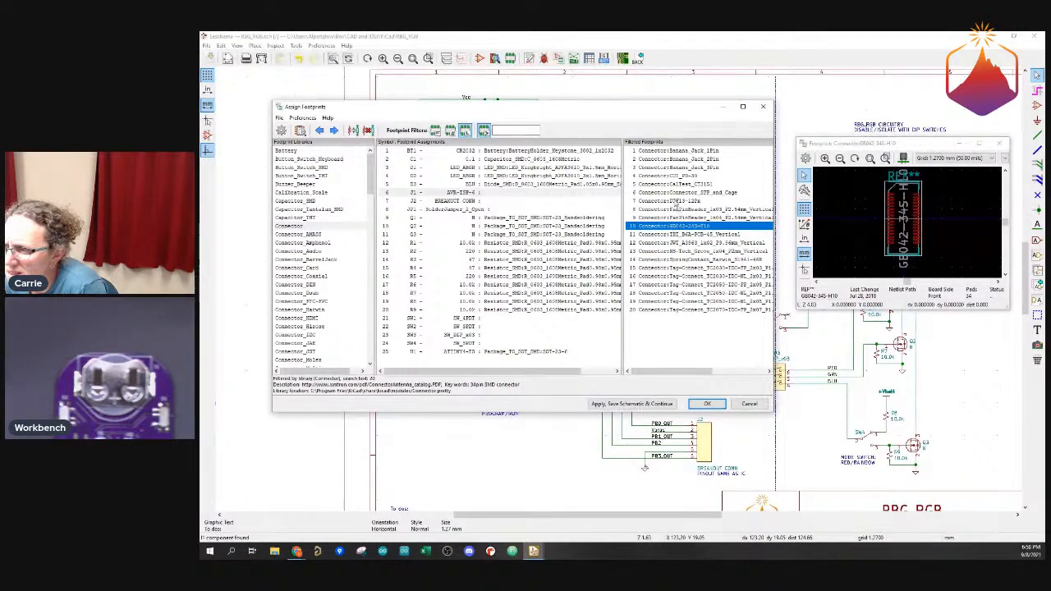
left_click(674, 176)
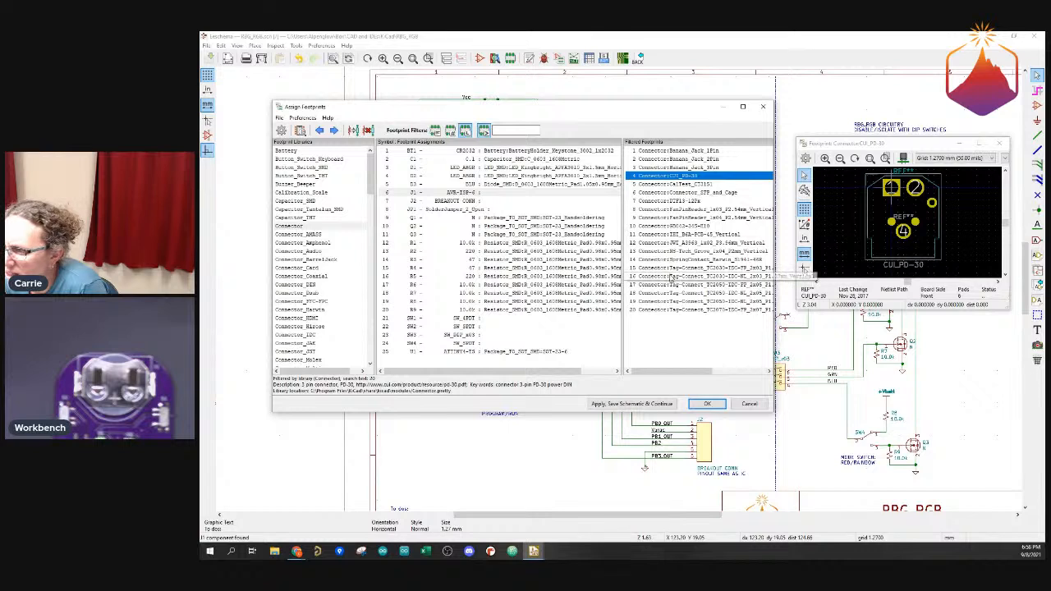
Compare the Tag-Connect programming header footprints in the Connector library, from the TC2030-IDC variants to TC2070-IDC-FP, and read their full names
left_click(671, 268)
left_click(672, 276)
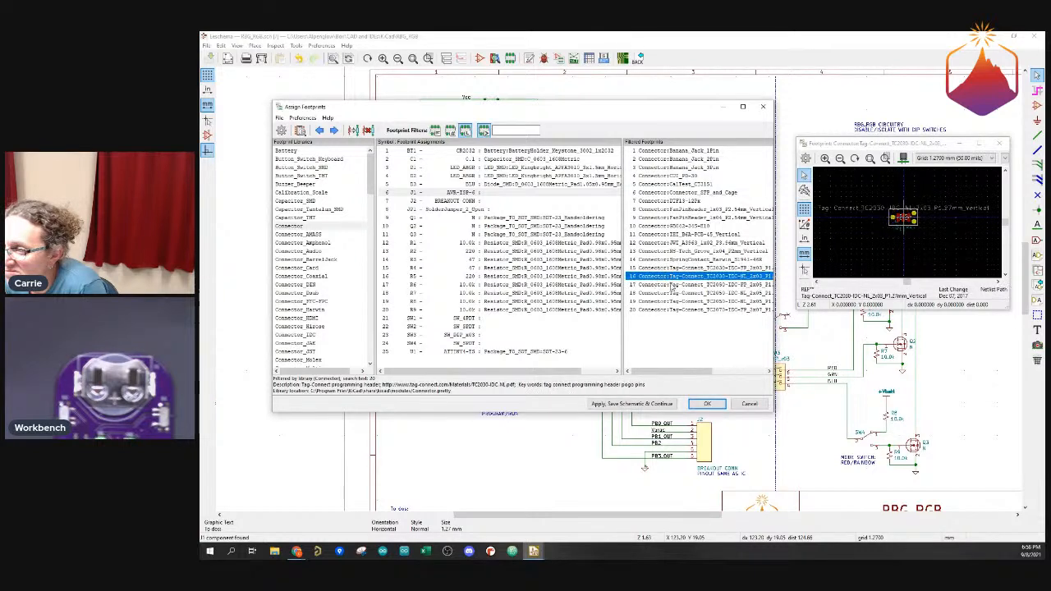
left_click(672, 268)
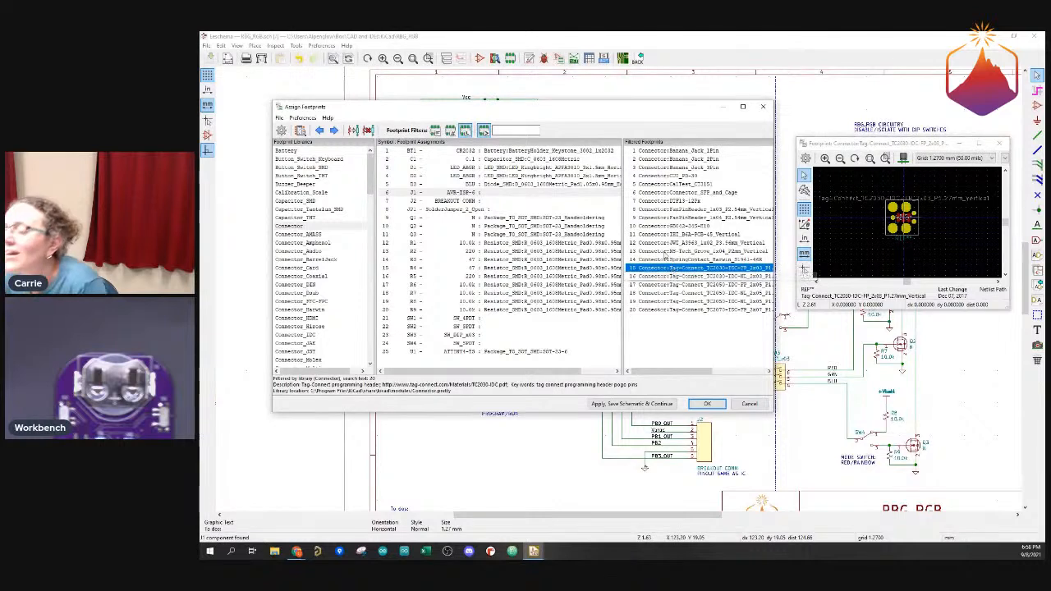
left_click_drag(684, 372, 710, 378)
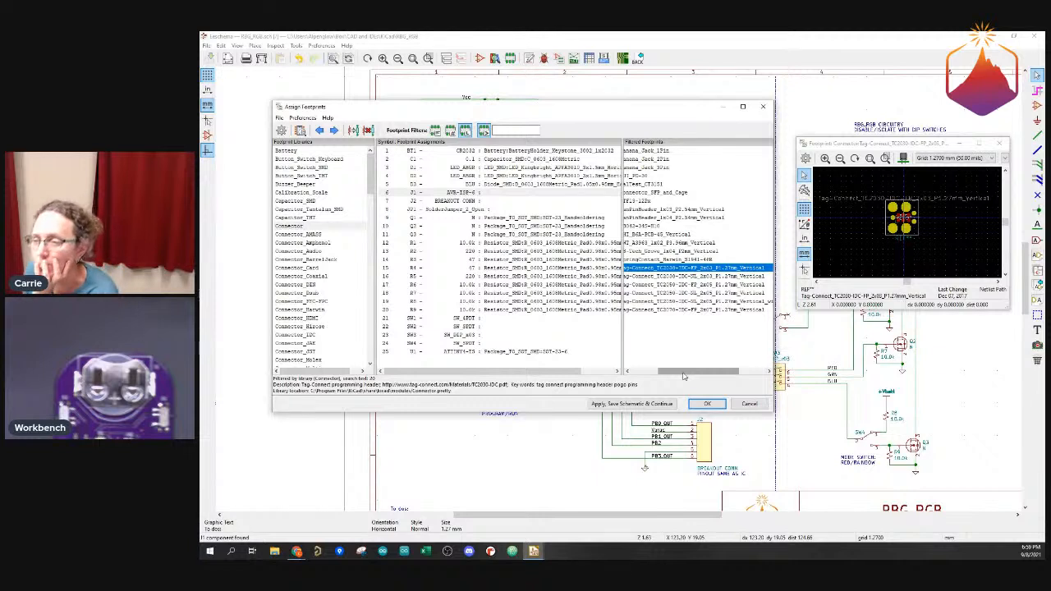
mouse_move(691, 374)
left_mouse_down()
mouse_move(716, 373)
mouse_move(702, 374)
left_mouse_up()
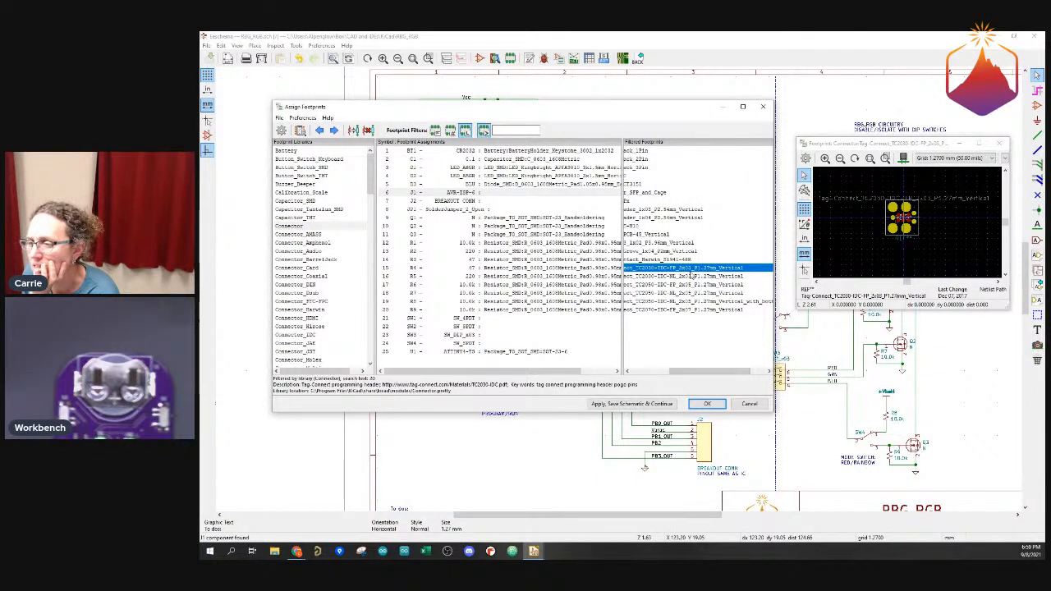
left_click(695, 276)
left_click(695, 293)
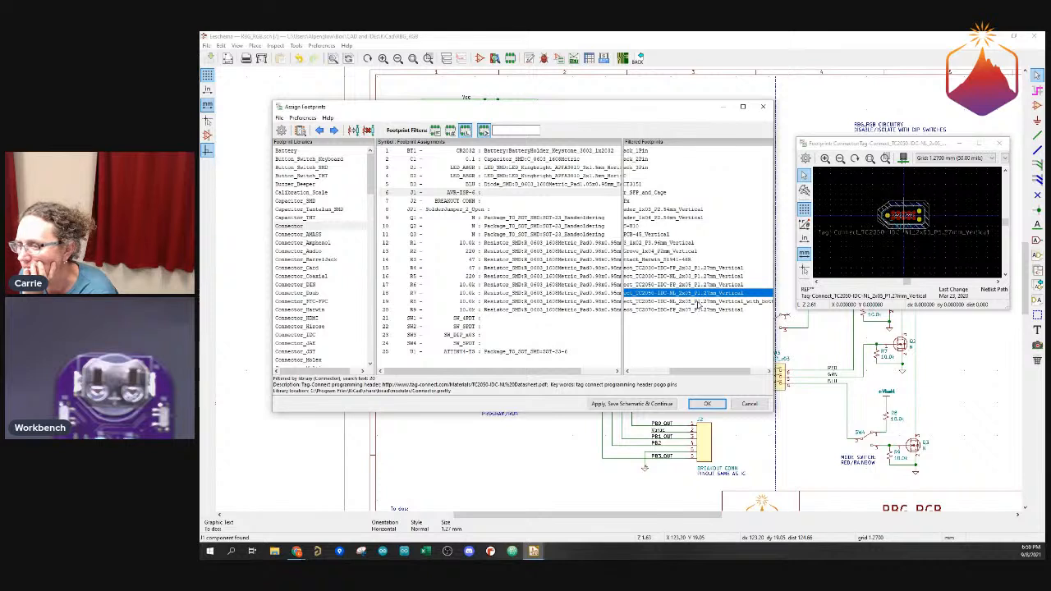
left_click(698, 301)
left_click(698, 310)
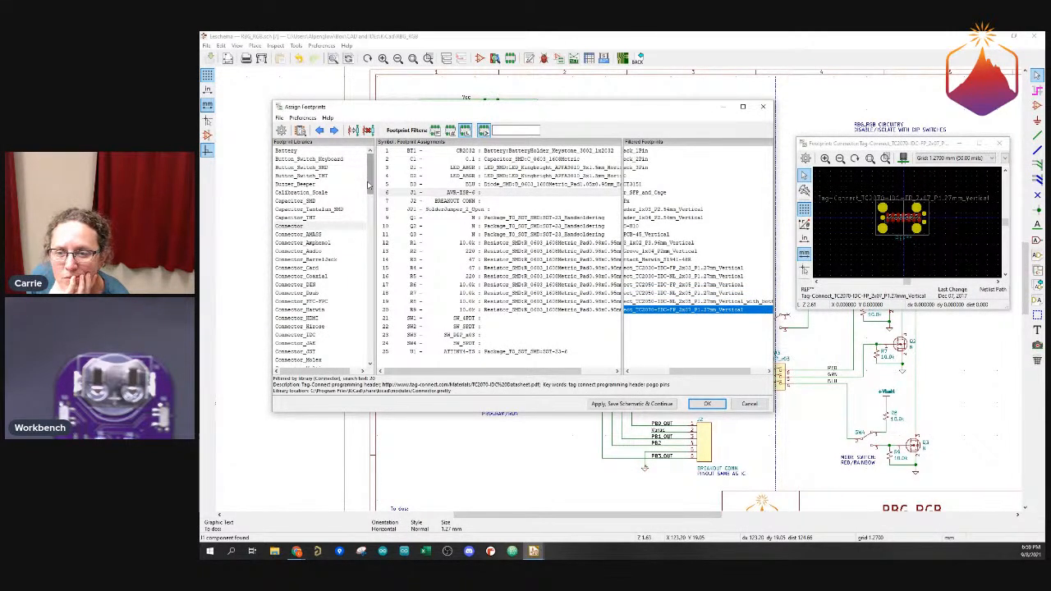
Inspect the Pin_D1.3mm_L11.3mm_W2.8mm_Flat footprint in the Connector_Pin library and look further down the library list
left_click_drag(368, 185, 374, 221)
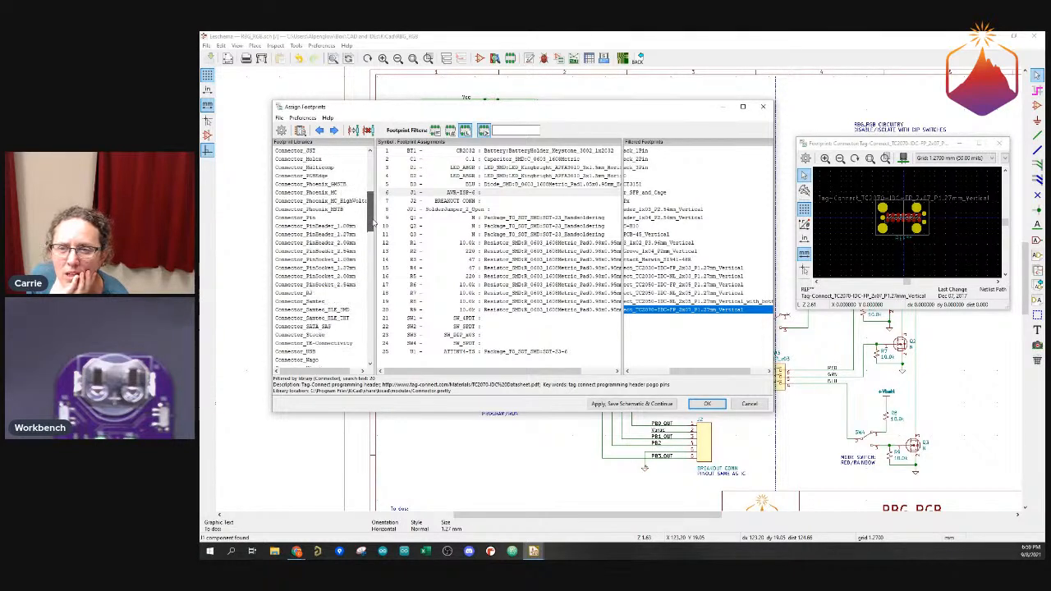
left_click(331, 218)
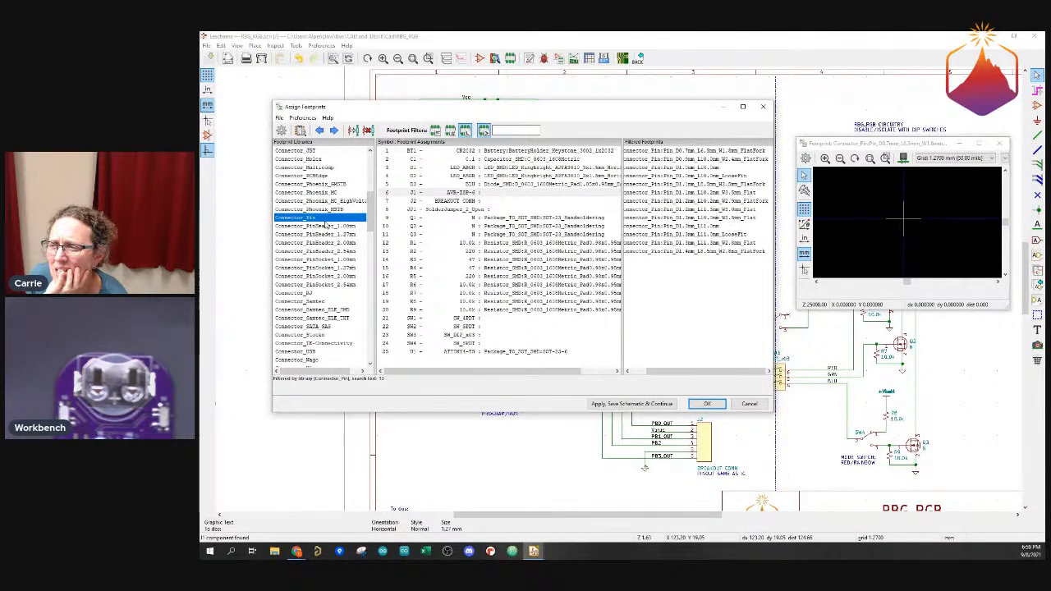
left_click(687, 244)
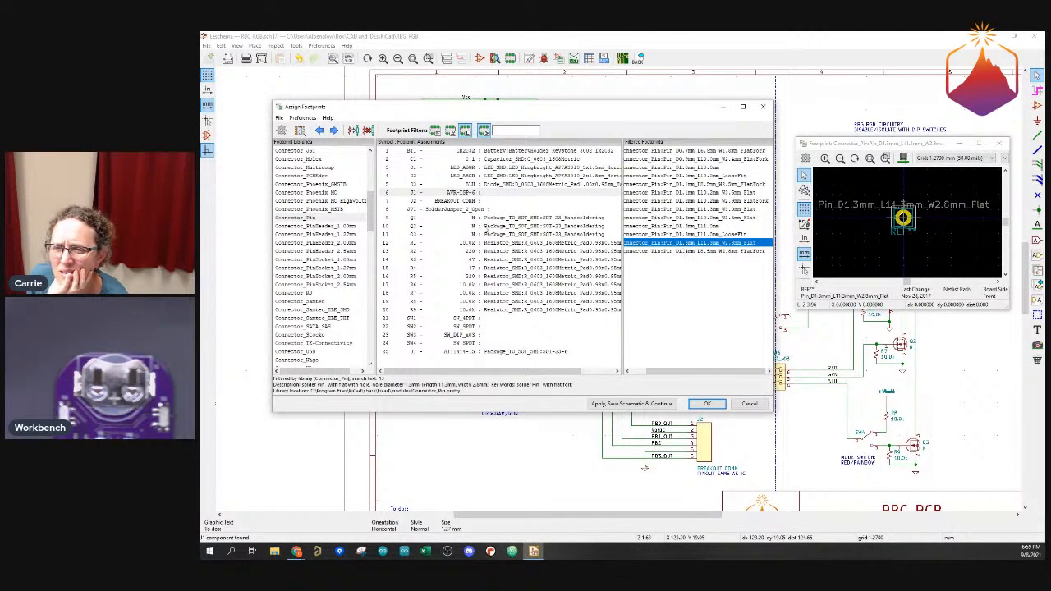
left_click_drag(371, 212, 377, 236)
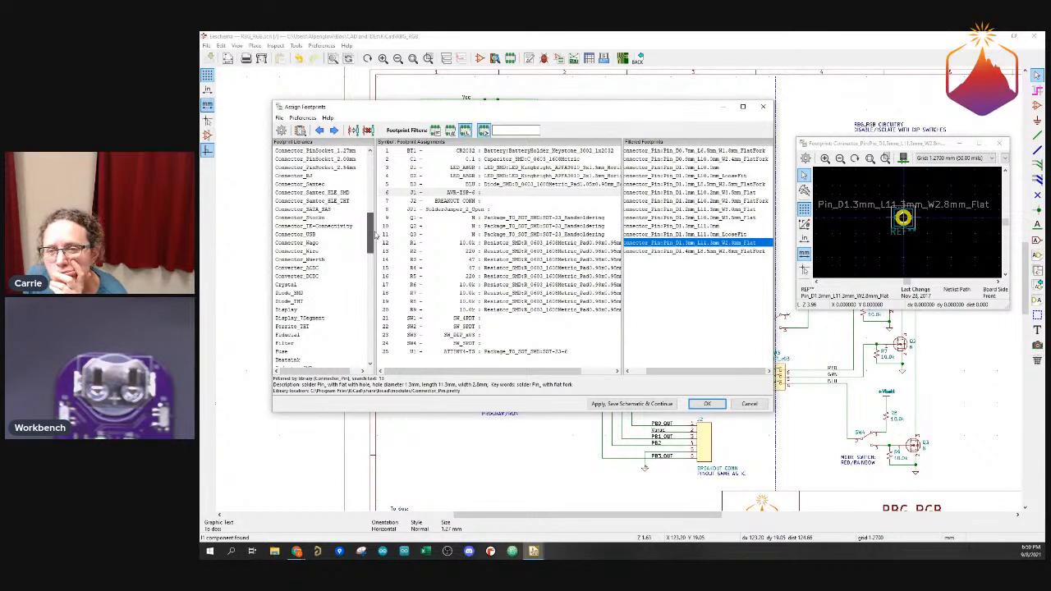
Browse the Connector_Wuerth library and preview its WR-WTB P1.50mm vertical footprints through to the 1x10 version
scroll(375, 236, "up", 2)
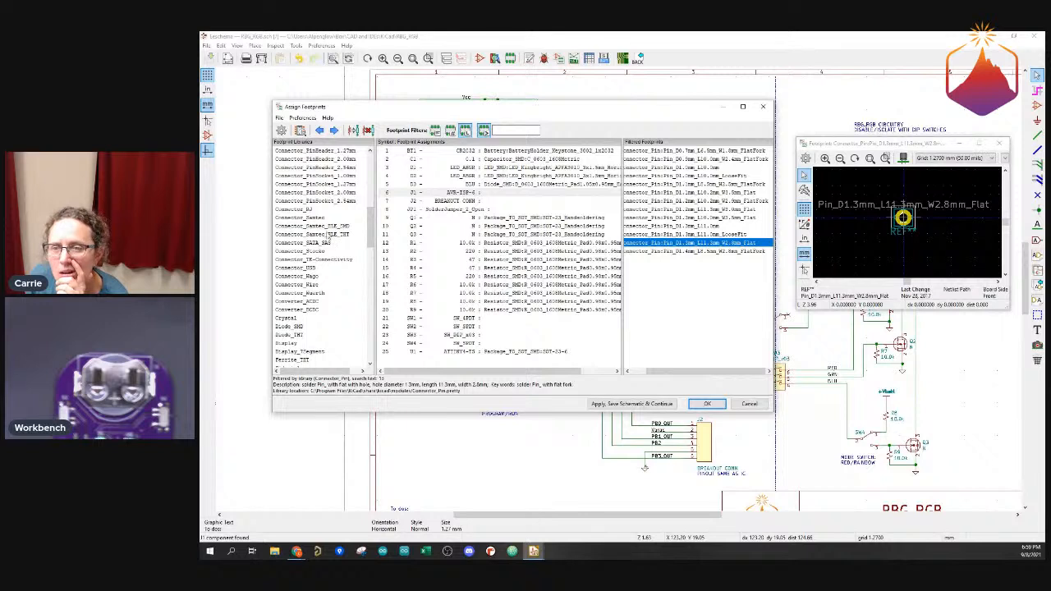
left_click(328, 295)
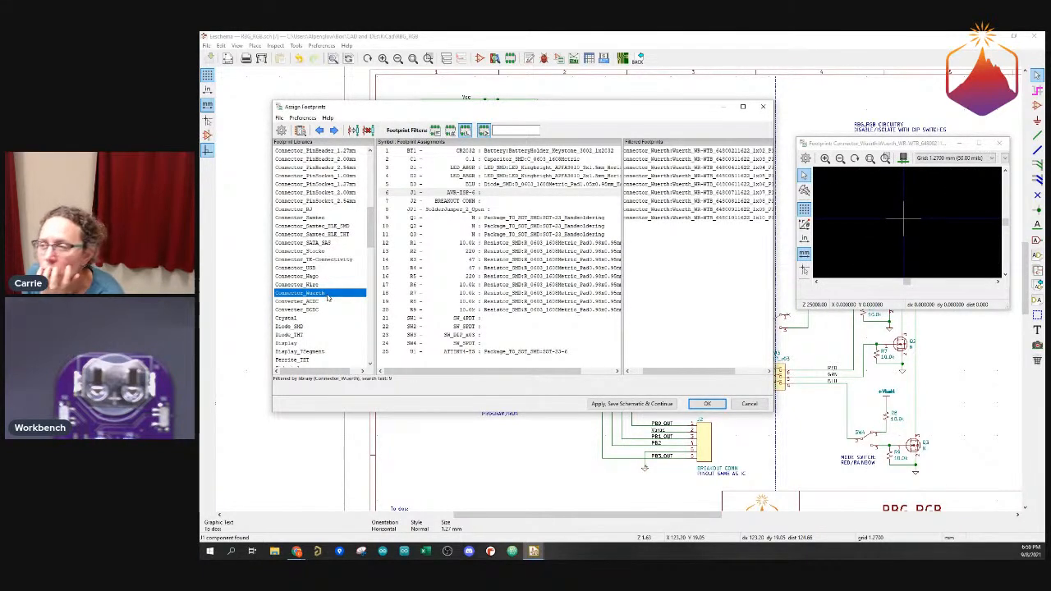
left_click(704, 152)
key("Down")
key("Down")
key("Down")
key("Down")
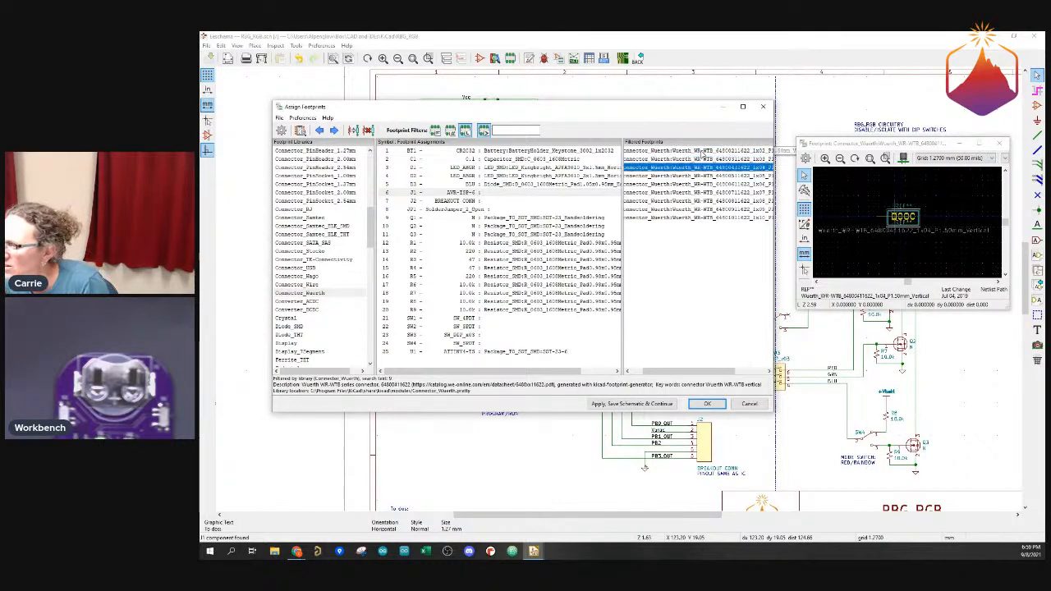
key("Down")
key("Down")
key("Down")
key("Down")
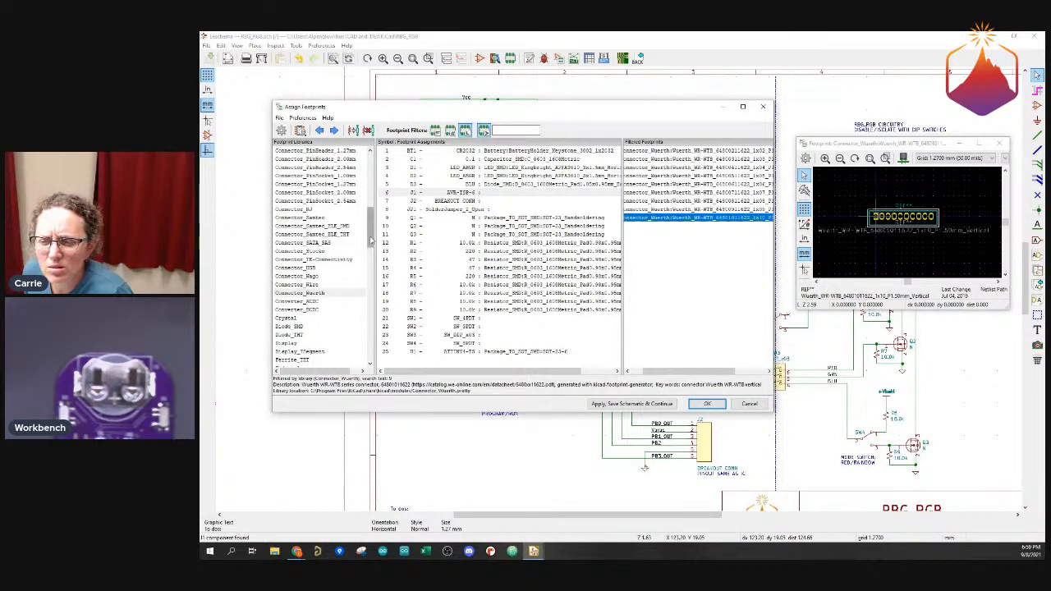
Preview footprints in the Connector_TE-Connectivity library, from the 1x15 P3.96mm header and 5767171-1 receptacle to TE_826576-6_1x06_P3.96mm_Vertical
left_click_drag(369, 238, 370, 251)
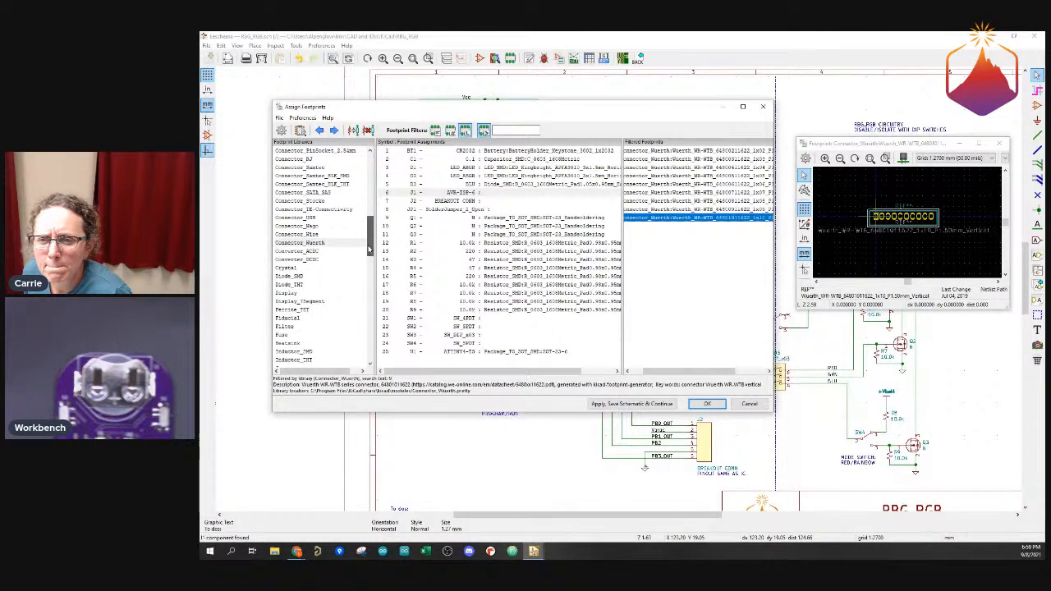
left_click_drag(370, 249, 369, 245)
left_click(313, 225)
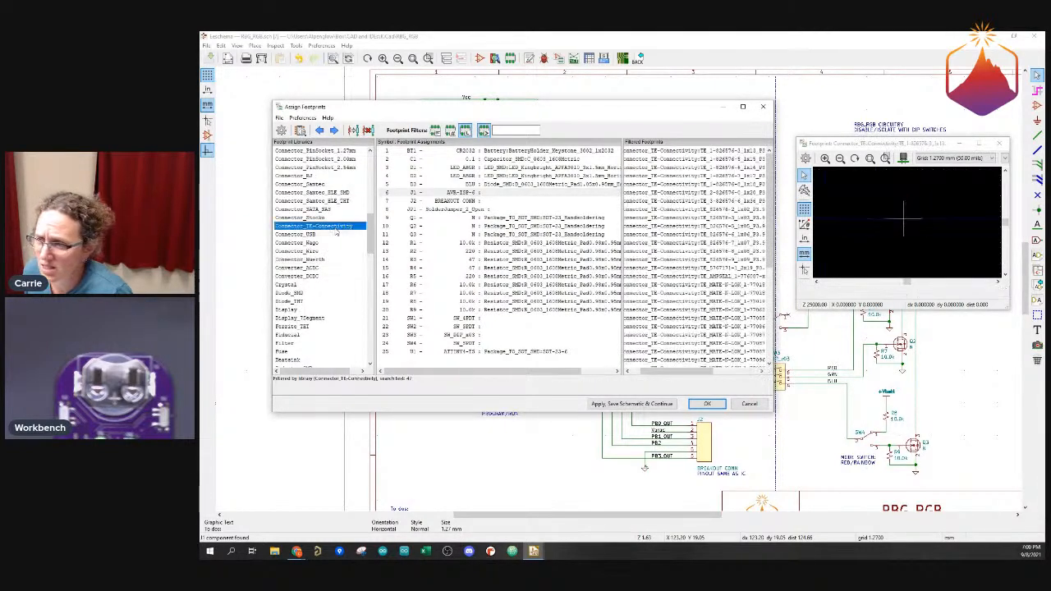
left_click(686, 159)
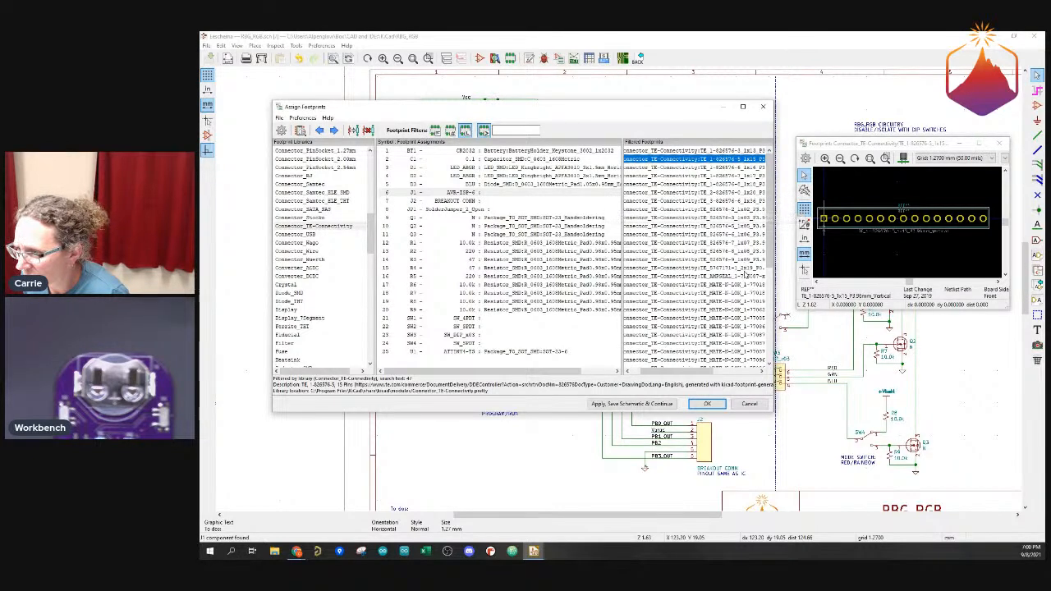
mouse_move(769, 261)
left_mouse_down()
mouse_move(771, 351)
mouse_move(766, 264)
left_mouse_up()
left_click(735, 244)
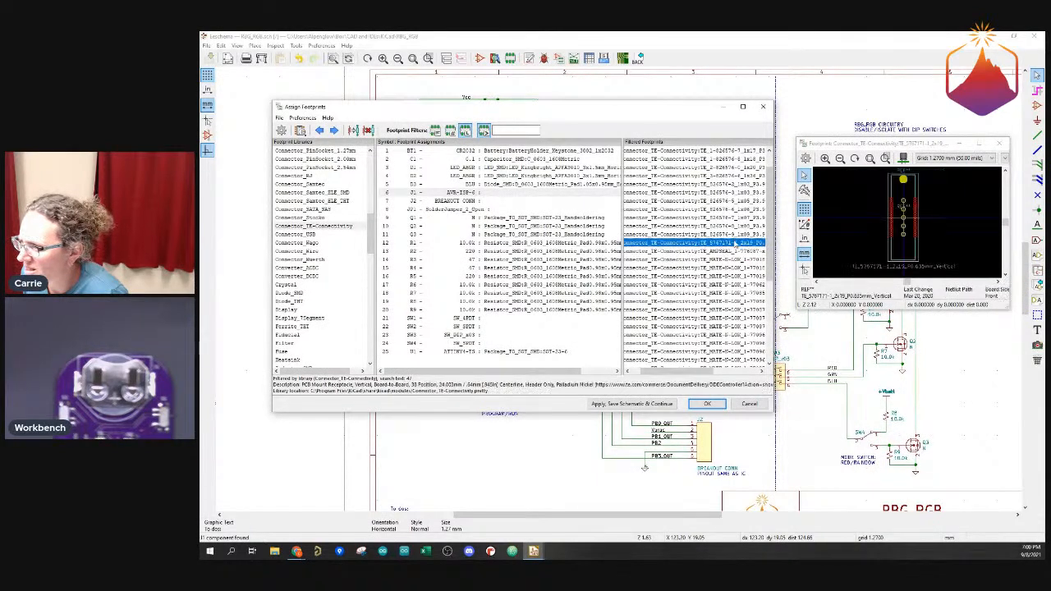
left_click(725, 234)
left_click(721, 226)
left_click(712, 210)
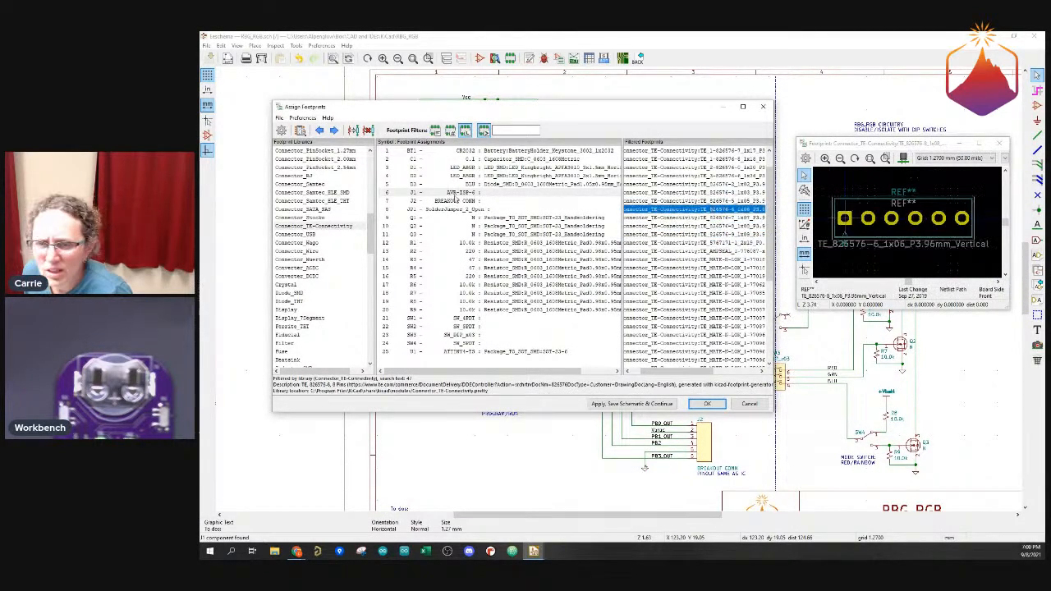
Preview the Connector_Samtec_HLE_SMD footprints from the two-pin-per-row HLE-102 variants up to the 2x06 HLE-106 variants
left_click_drag(370, 232, 369, 220)
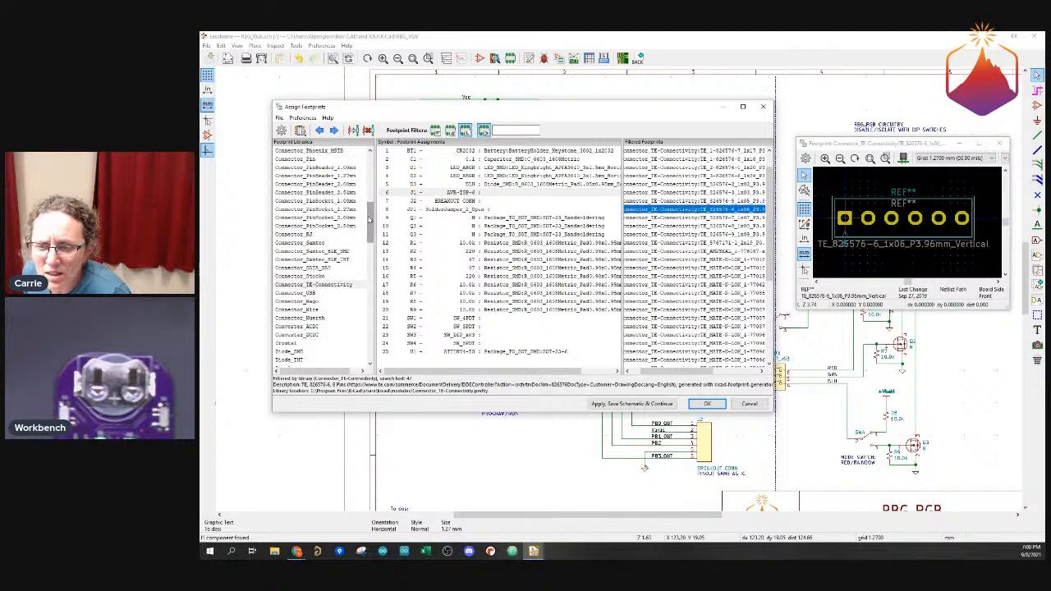
left_click(332, 251)
left_click(706, 174)
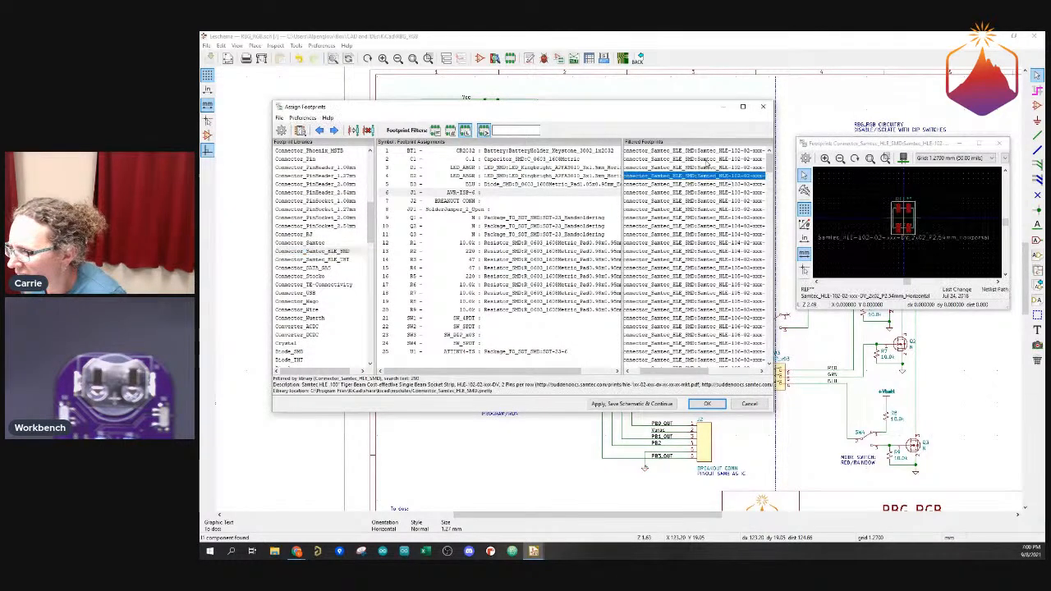
left_click(703, 152)
left_click(699, 184)
left_click(697, 251)
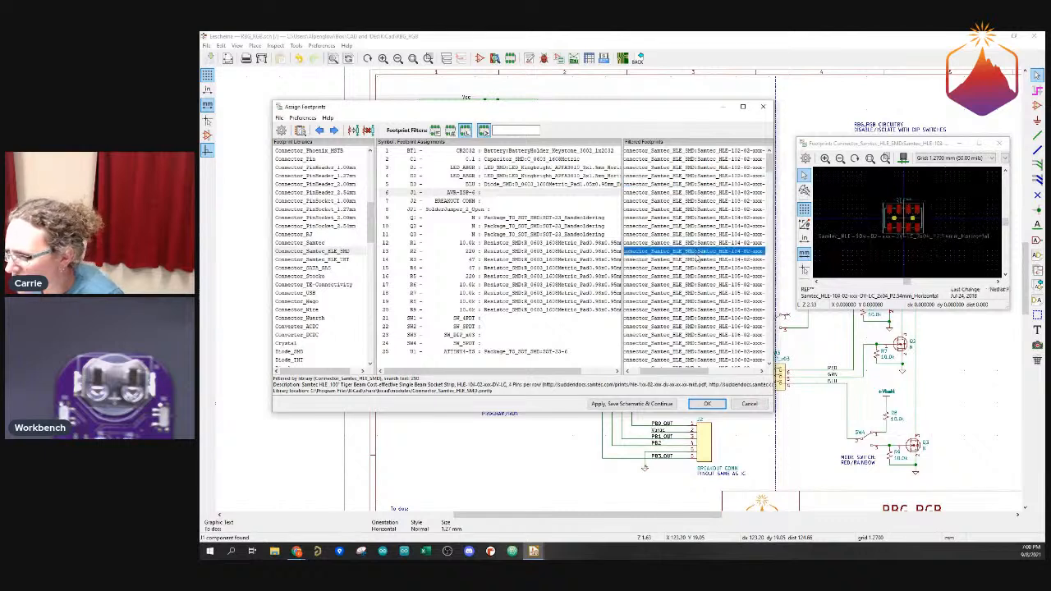
left_click(697, 282)
left_click(696, 304)
left_click(695, 336)
Look further down the Samtec HLE SMD footprints and preview the 2x15 HLE-115 variants, including DV-BE and DV-BE-LC
scroll(696, 325, "down", 3)
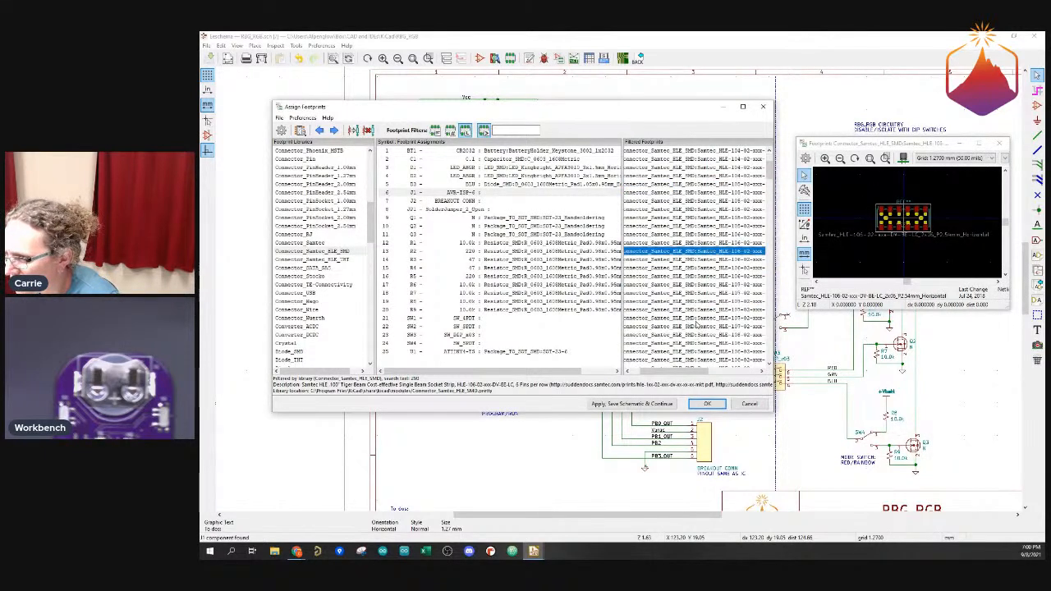
scroll(696, 325, "down", 3)
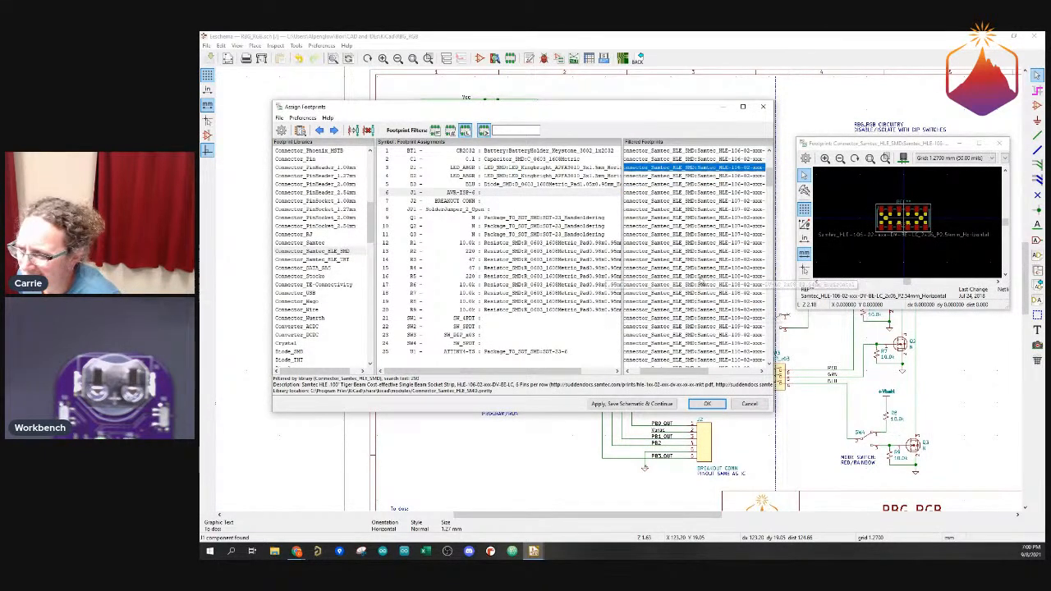
scroll(699, 295, "down", 3)
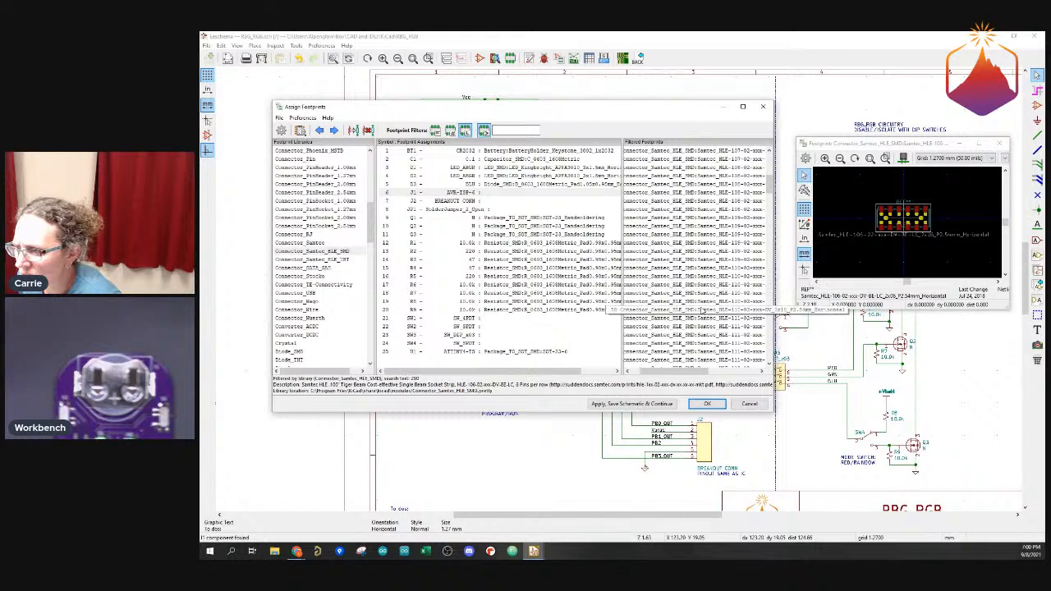
scroll(704, 312, "down", 5)
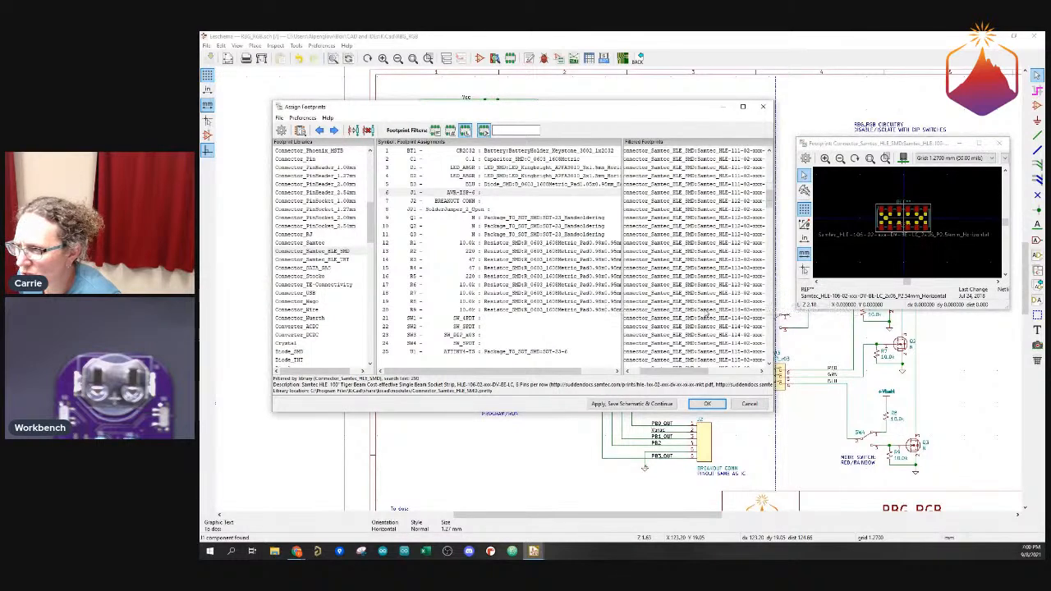
scroll(706, 312, "down", 5)
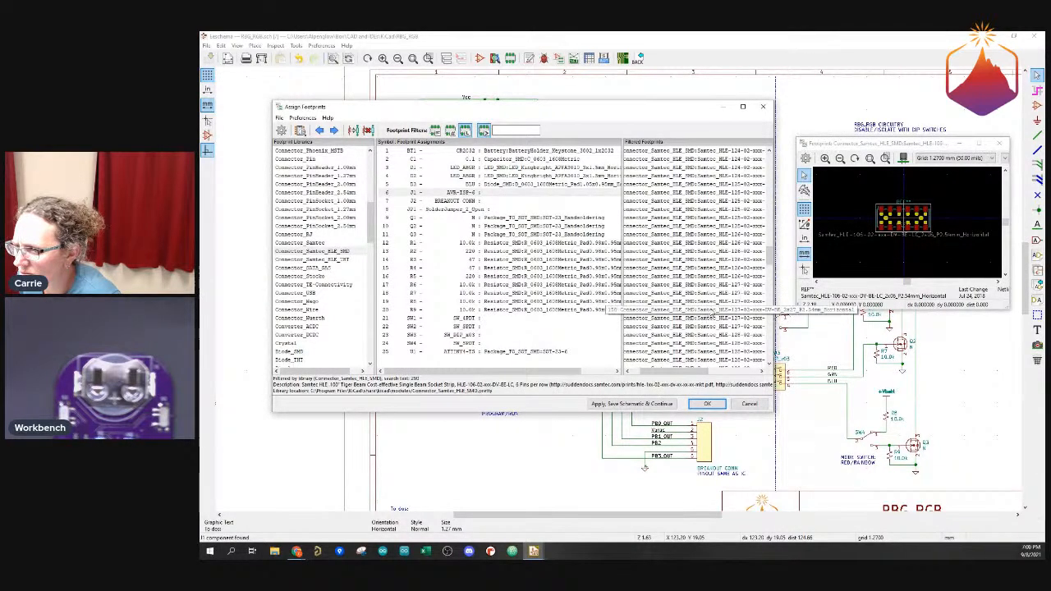
scroll(727, 271, "up", 3)
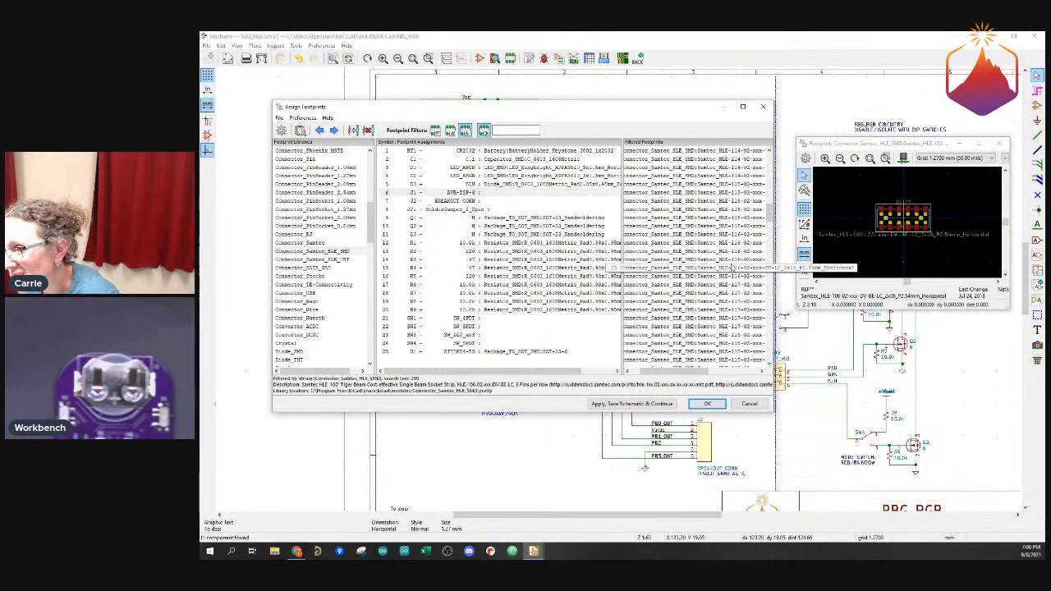
left_click(710, 217)
left_click(706, 209)
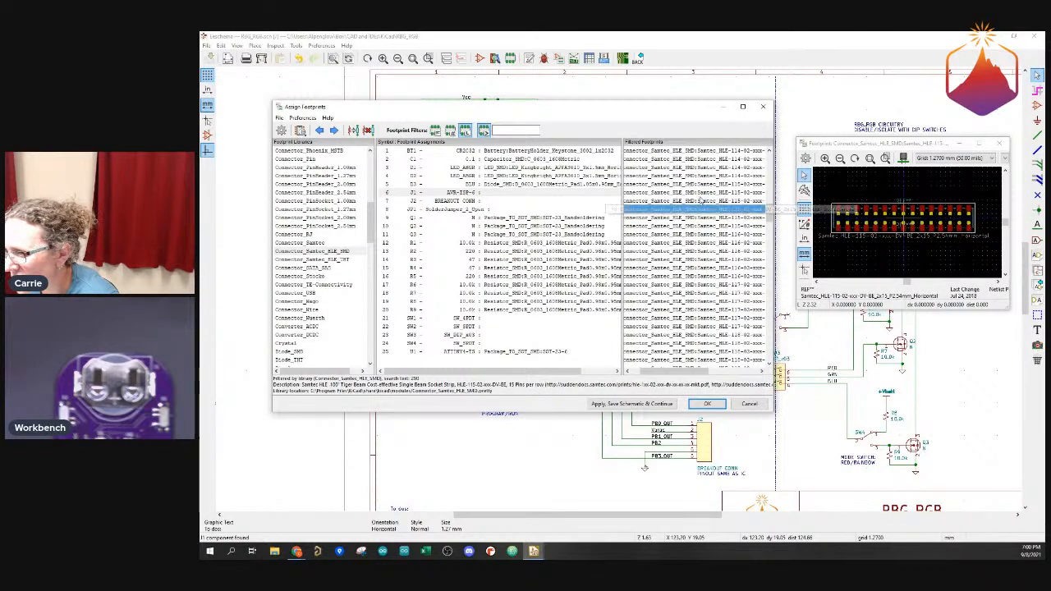
left_click(700, 200)
Return to the smaller Samtec HLE footprints and compare the 2x03 HLE-103 variants DV-BE, DV-LC and DV
left_click_drag(769, 215, 779, 175)
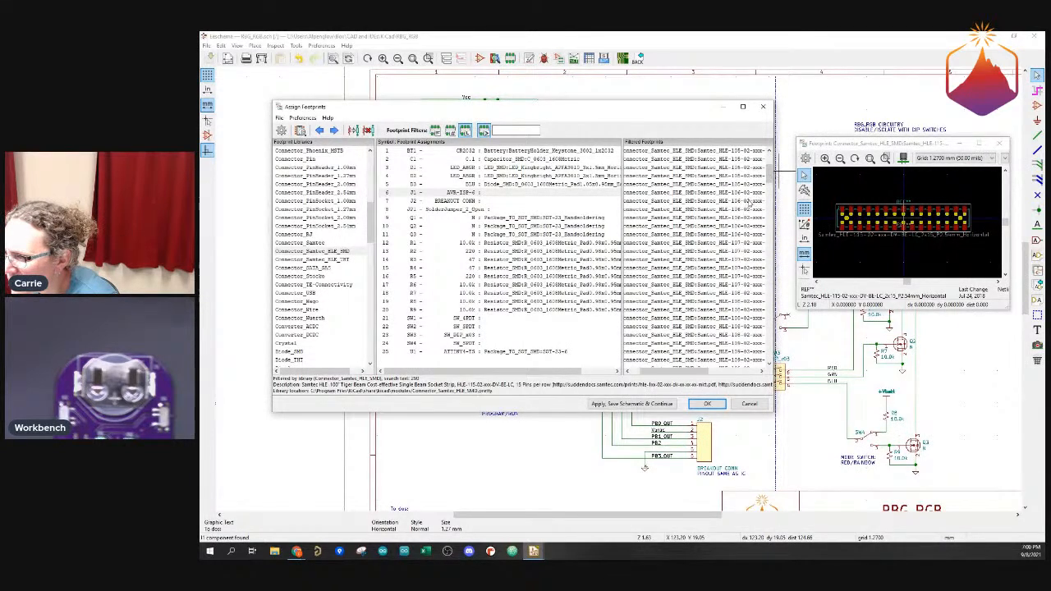
left_click(745, 200)
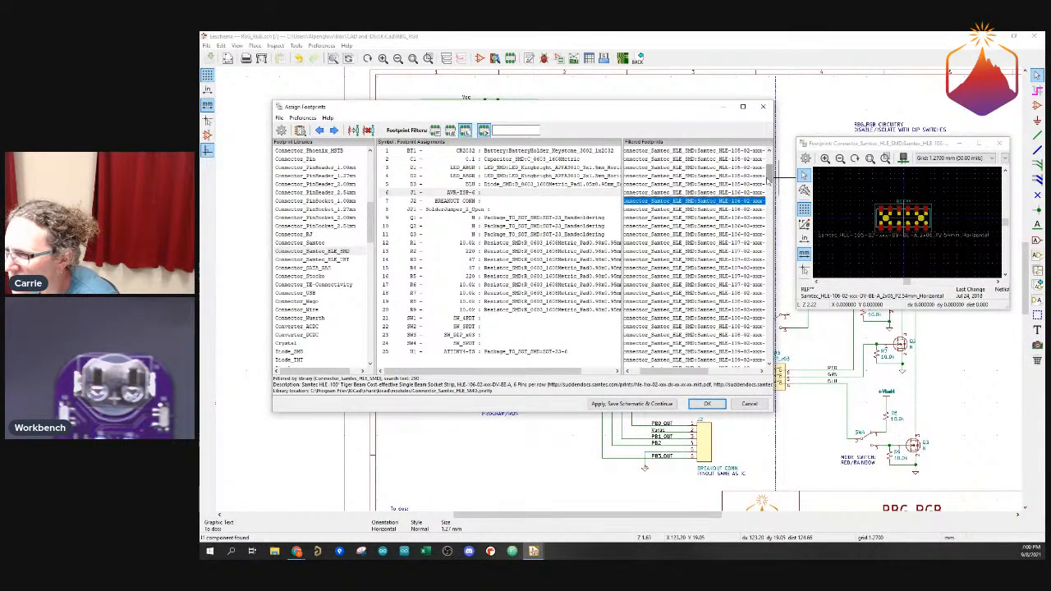
scroll(749, 191, "up", 5)
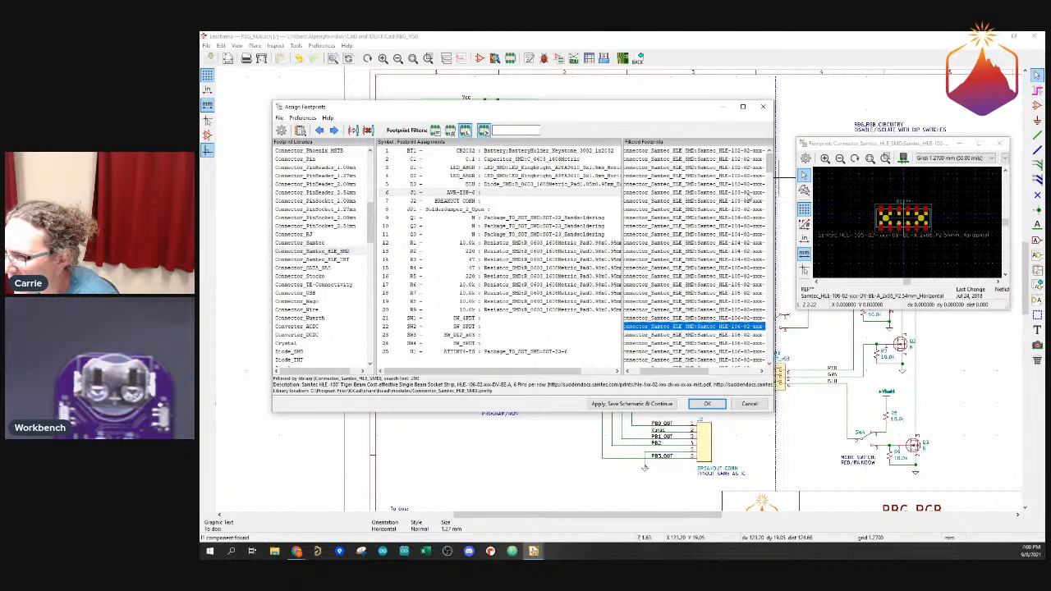
left_click(749, 191)
left_click(746, 185)
left_click(746, 193)
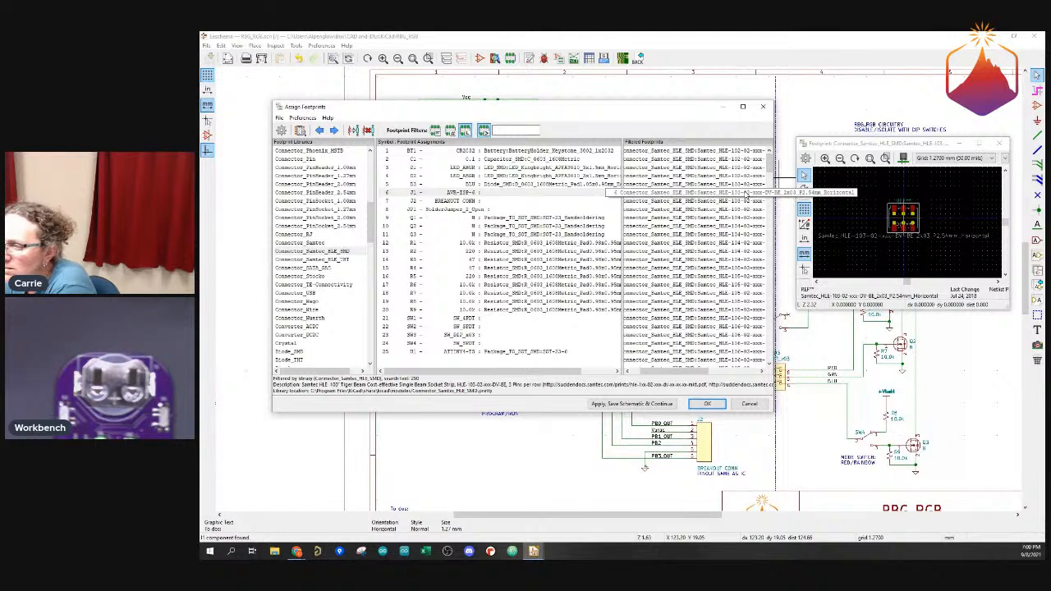
left_click(735, 201)
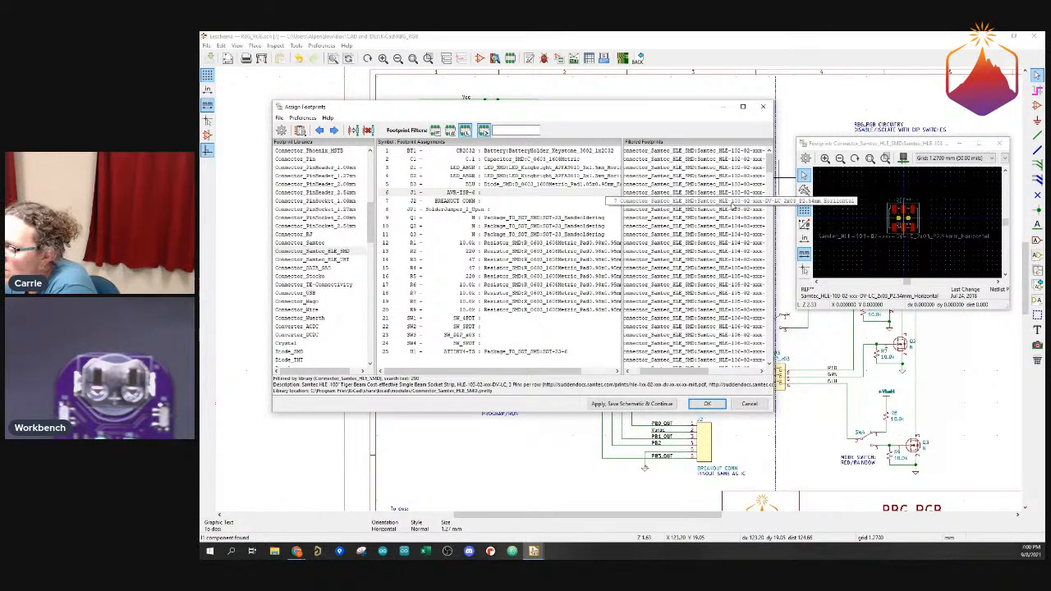
left_click(733, 209)
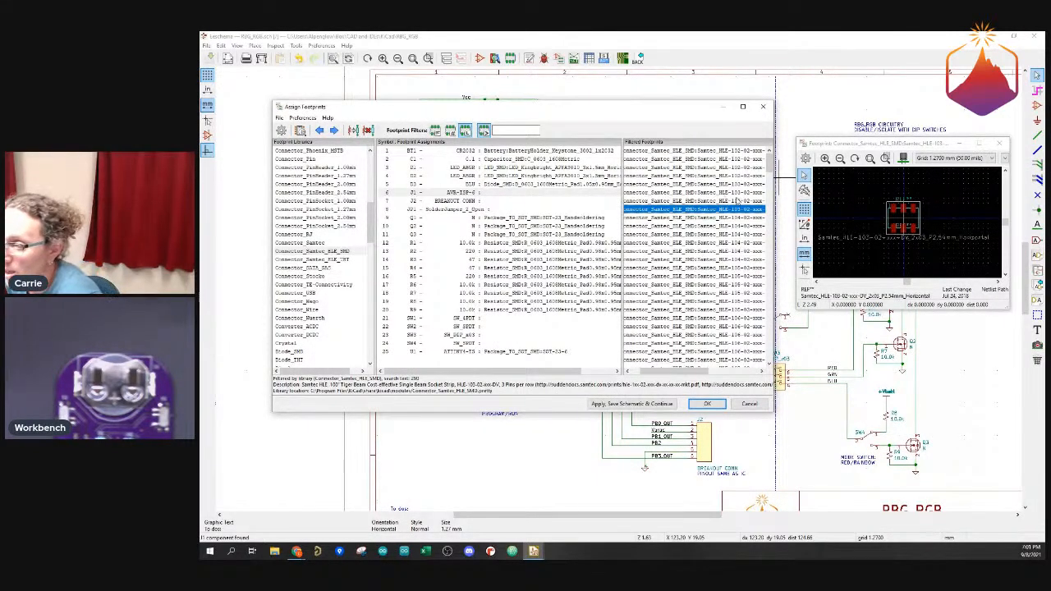
Select the breakout connector J2 and look through connector libraries for it, including Connector, Connector_Amphenol, Connector_Coaxial, Connector_DIN and Connector_FFC-FPC
left_click(493, 202)
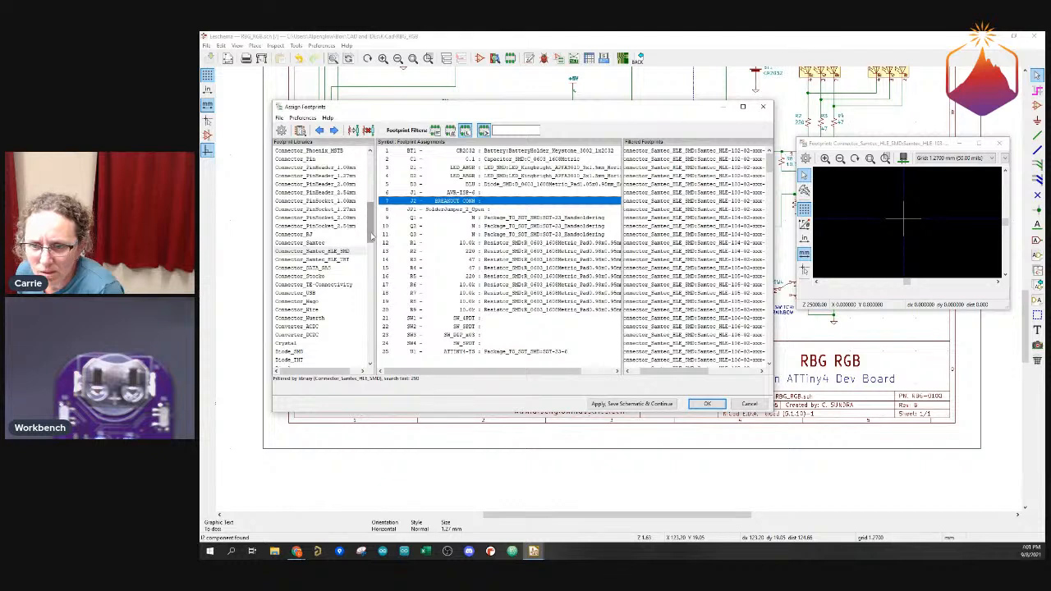
left_click_drag(372, 237, 358, 186)
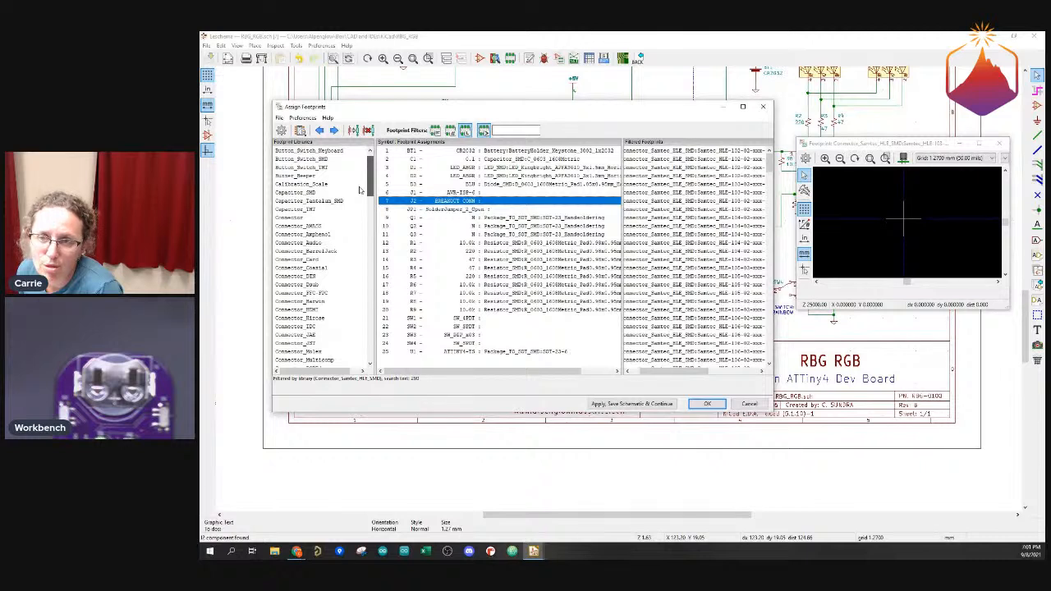
left_click(327, 218)
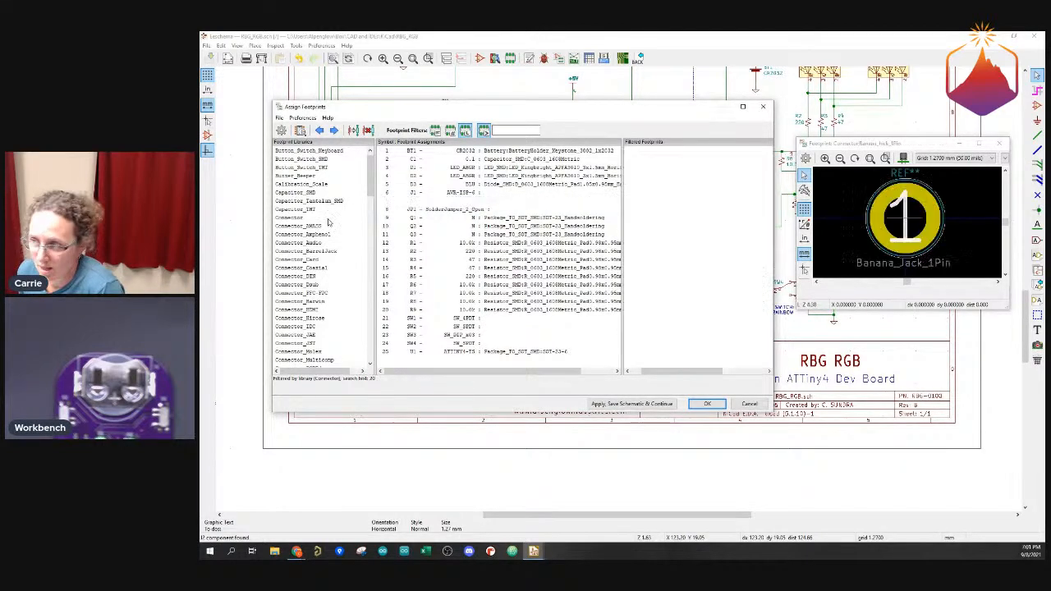
left_click(328, 234)
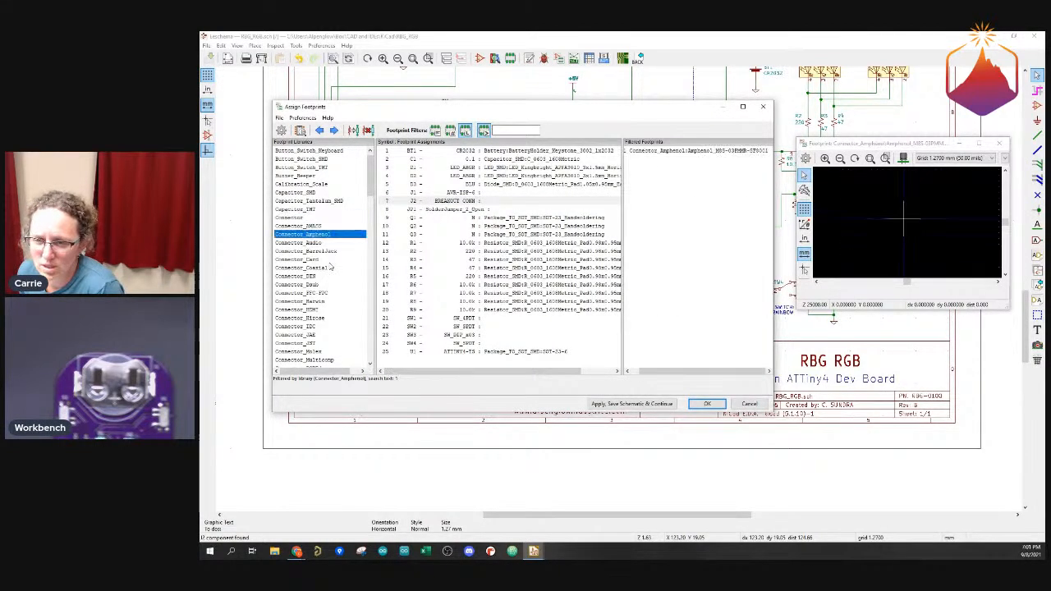
left_click(329, 268)
left_click(329, 278)
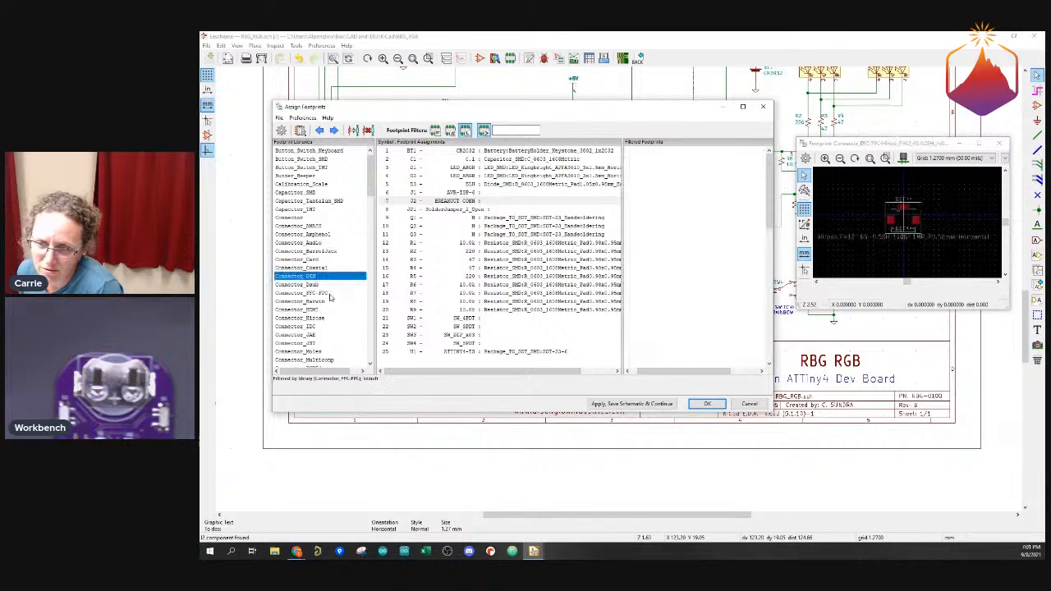
left_click(330, 293)
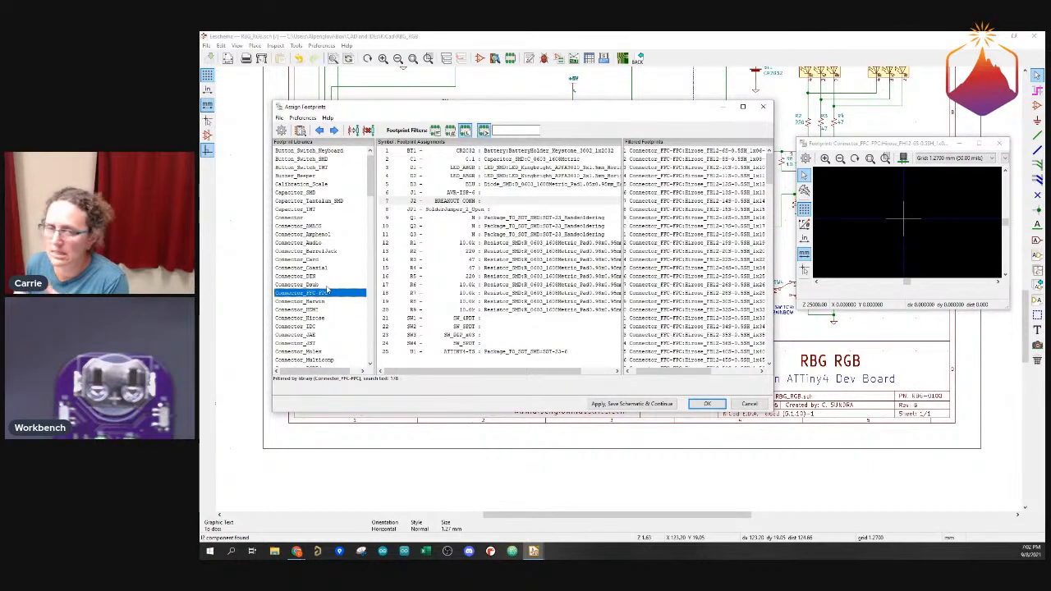
Select solder jumper JP1 and list the footprints of the Jumper library for it
left_click(446, 210)
scroll(373, 185, "down", 7)
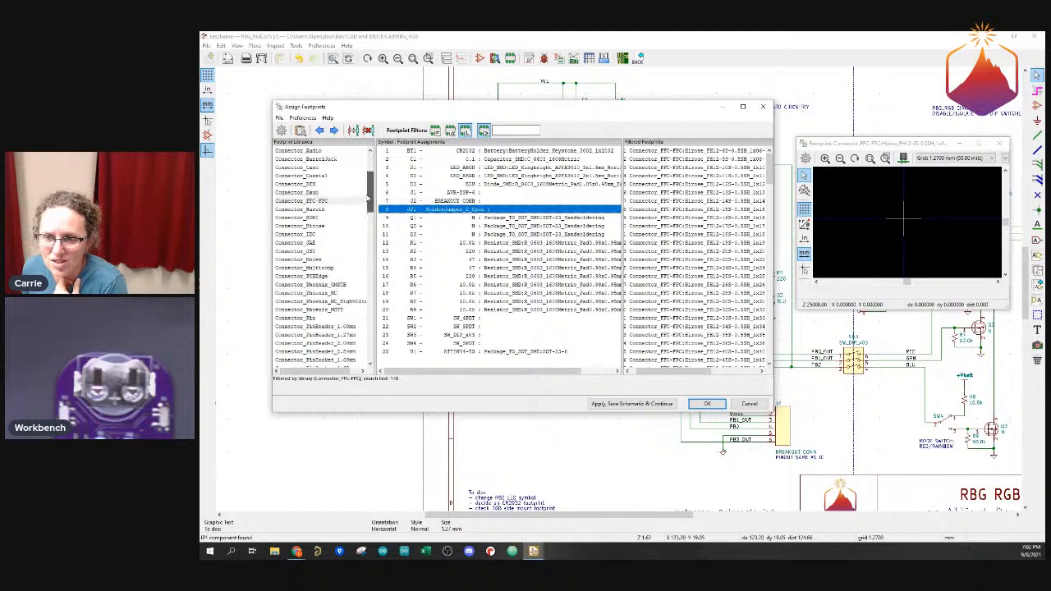
scroll(366, 197, "down", 3)
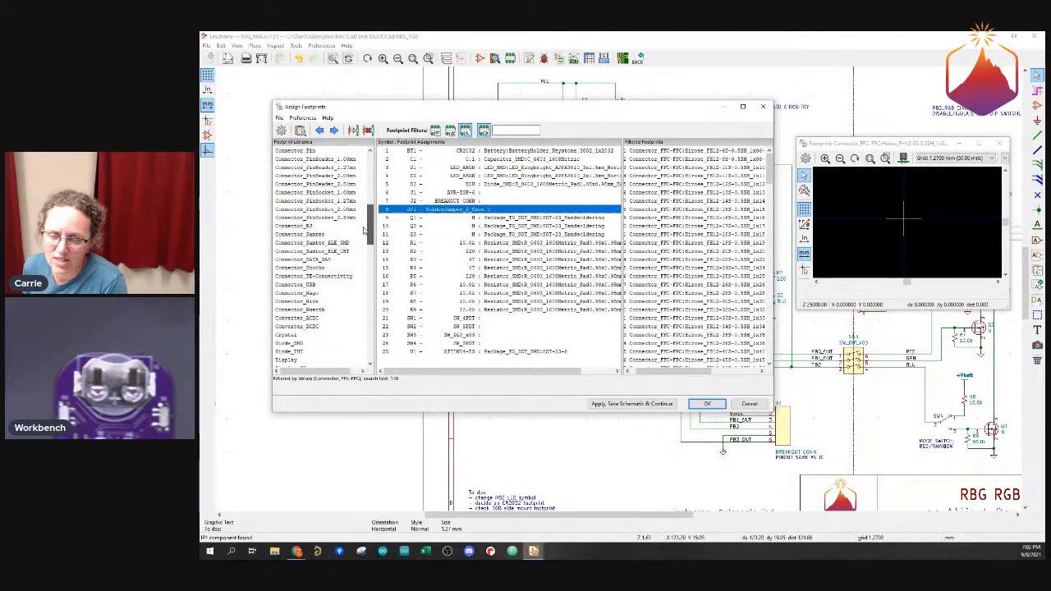
scroll(364, 231, "down", 1)
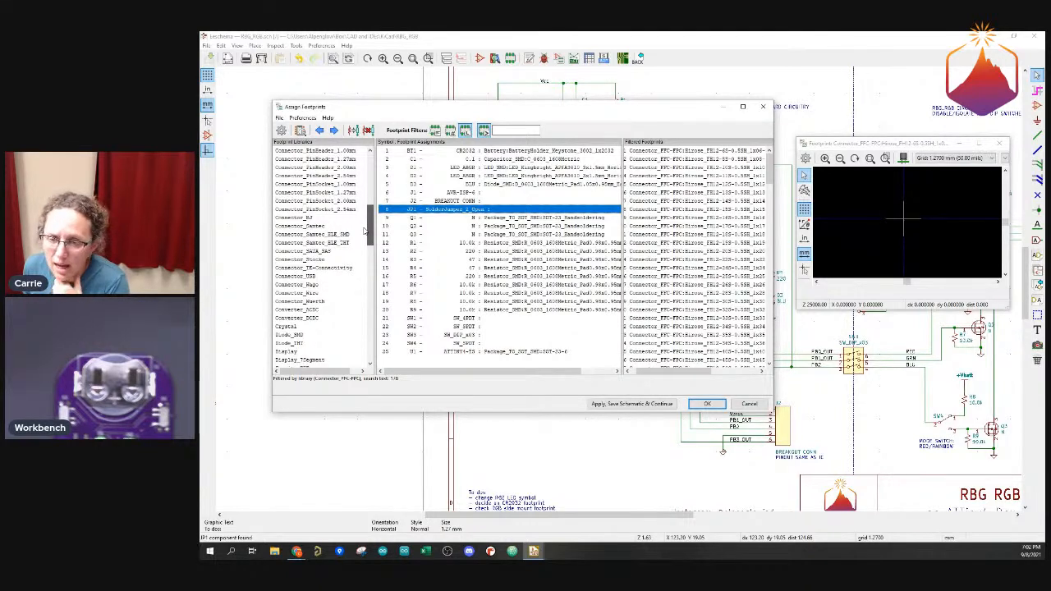
left_click_drag(368, 230, 372, 261)
left_click(327, 269)
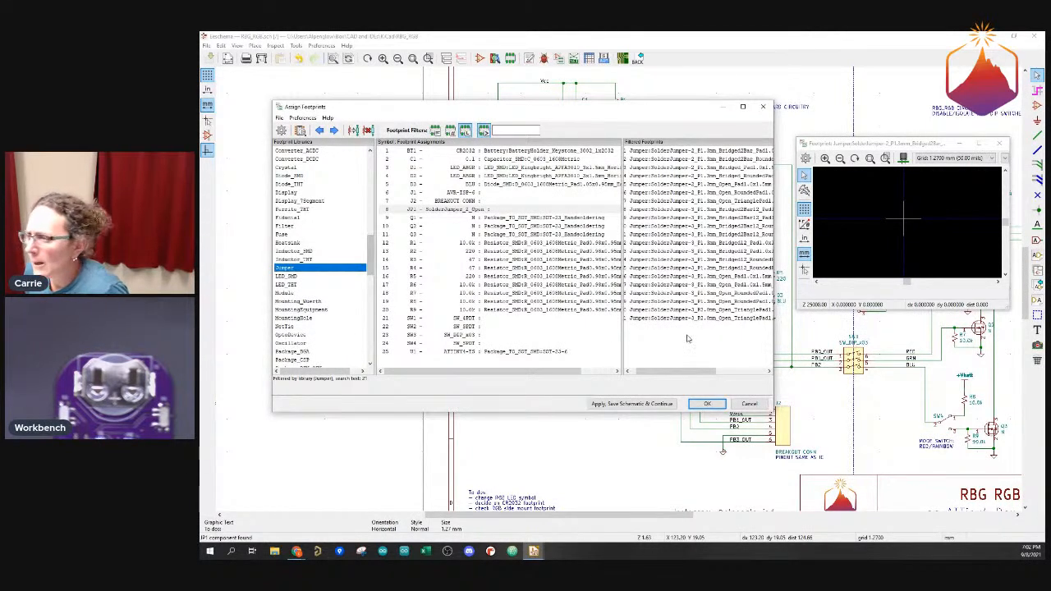
Preview the two-pad bridged and open solder jumper footprints and assign SolderJumper-2_P1.3mm_Open_TrianglePad1.0x1.5mm to JP1
left_click(692, 152)
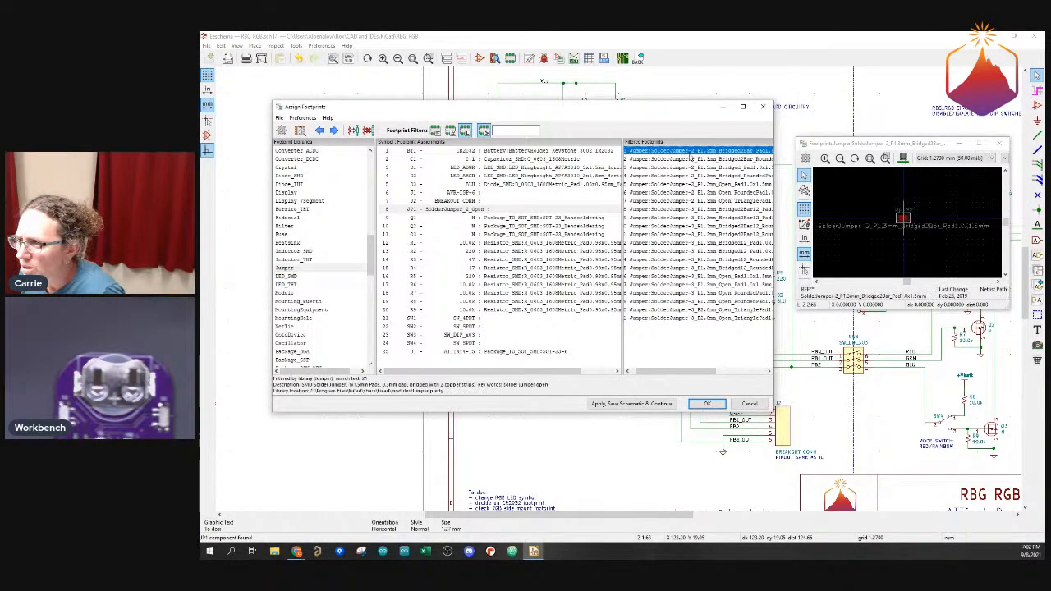
left_click(691, 160)
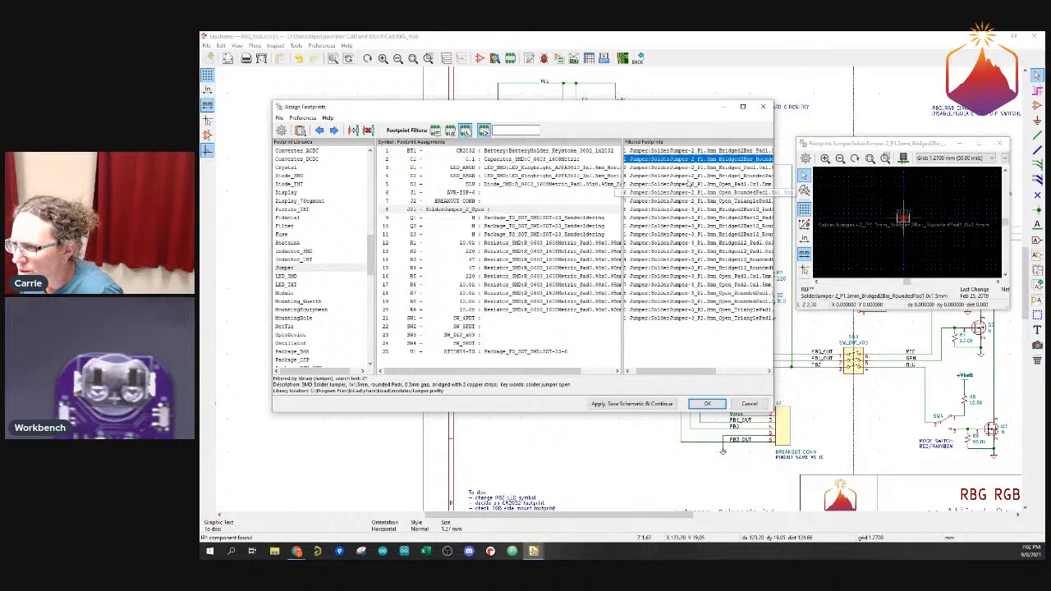
left_click(688, 185)
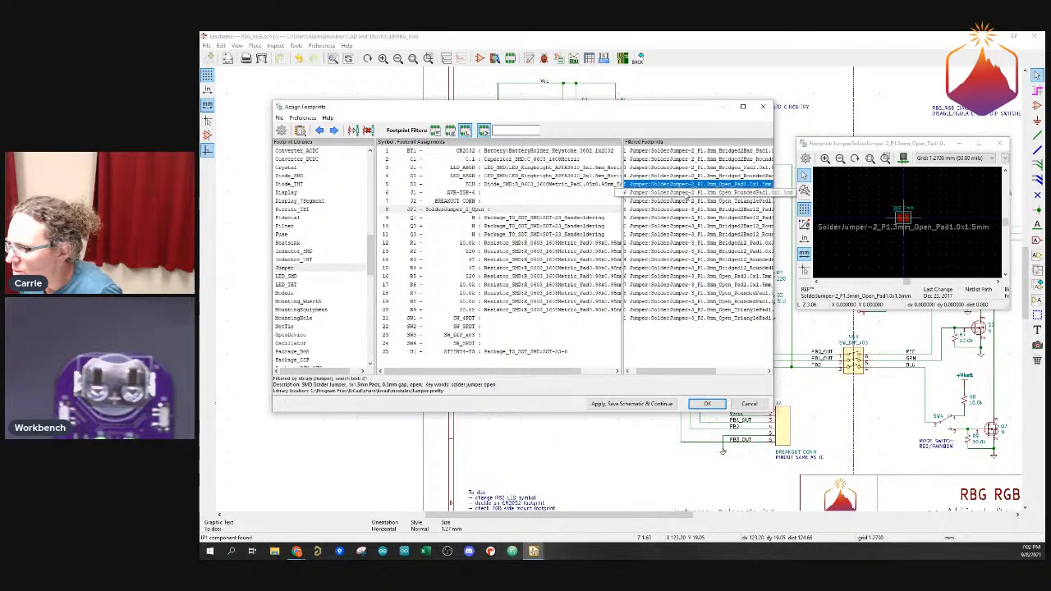
left_click(690, 193)
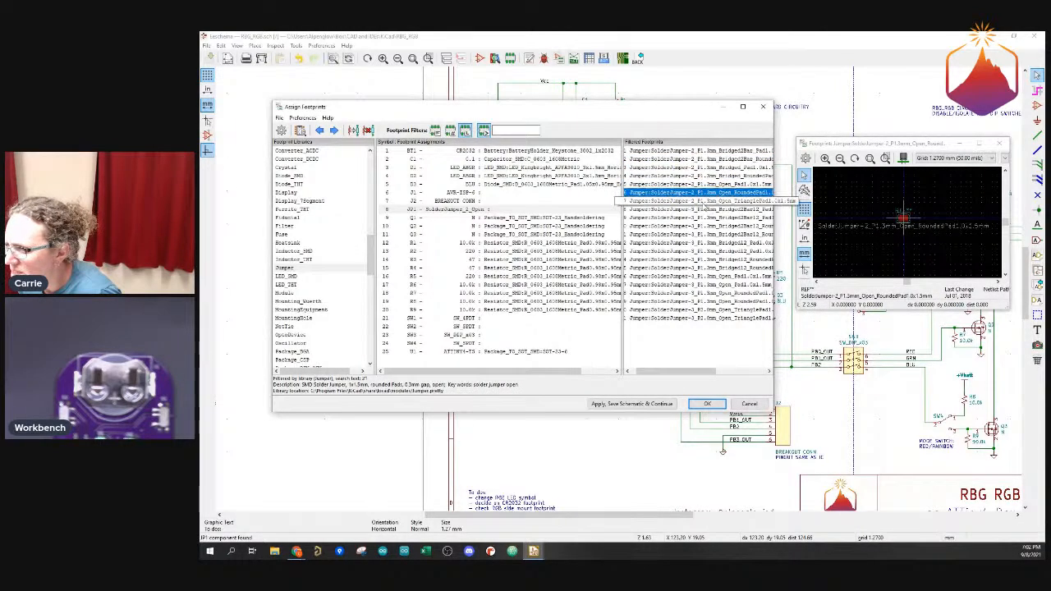
left_click(696, 201)
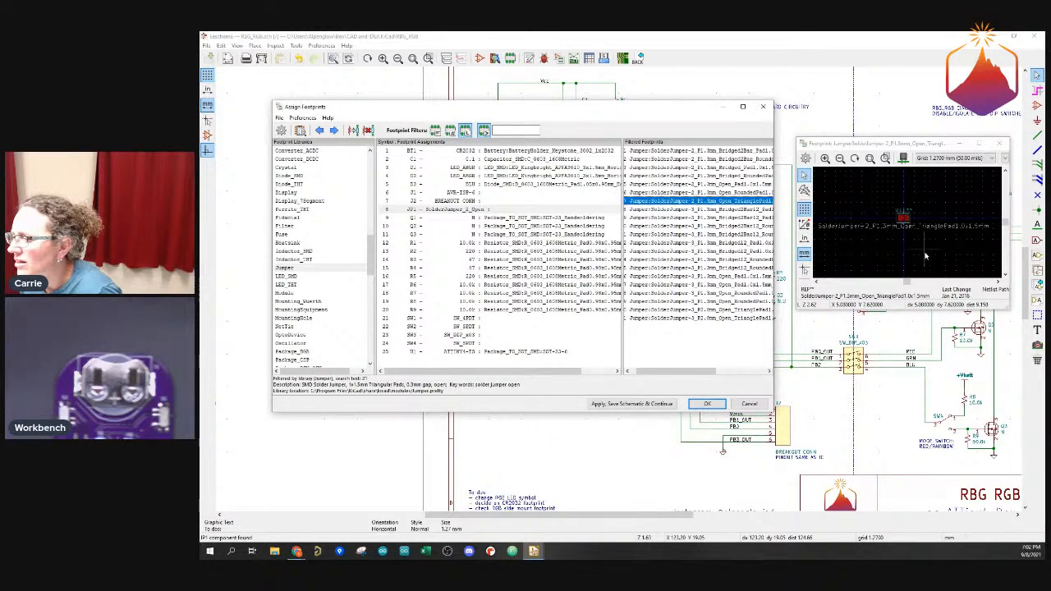
double_click(669, 203)
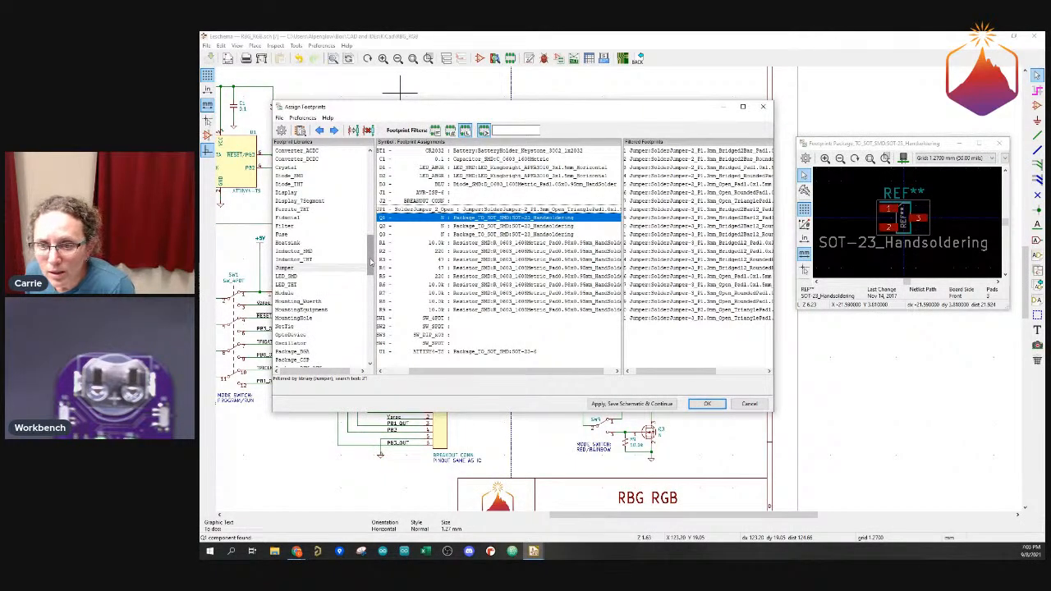
Look through the whole footprint library list for a library that suits the unassigned switches
left_click_drag(370, 261, 376, 336)
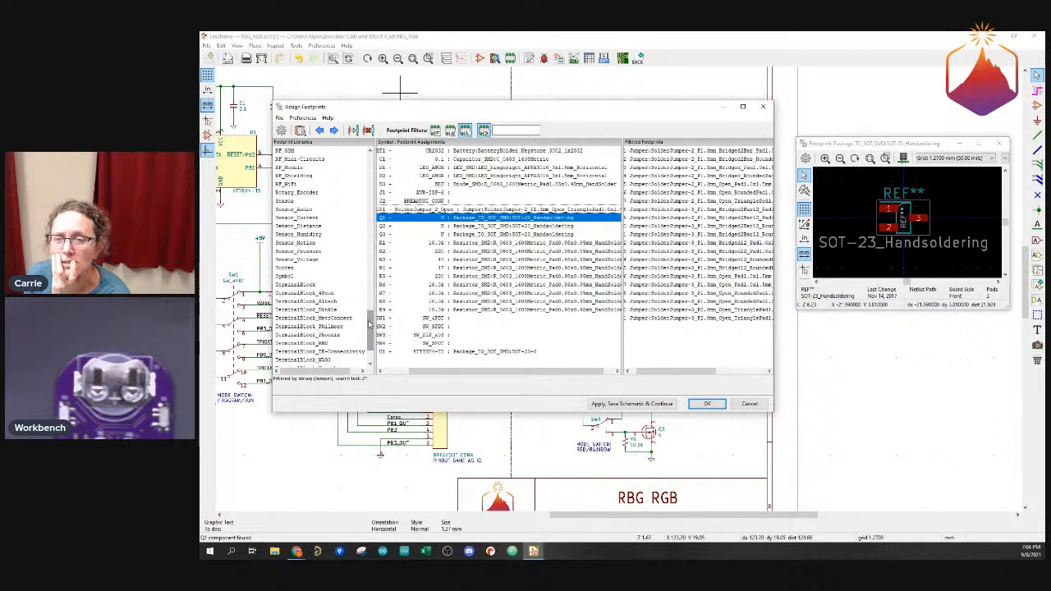
scroll(367, 322, "up", 1)
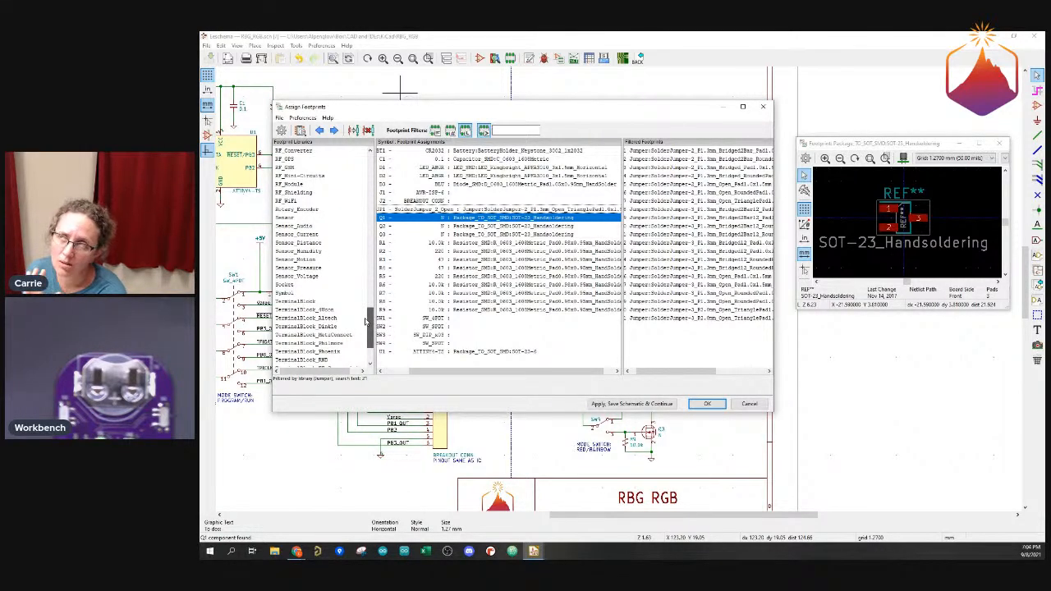
scroll(366, 321, "up", 2)
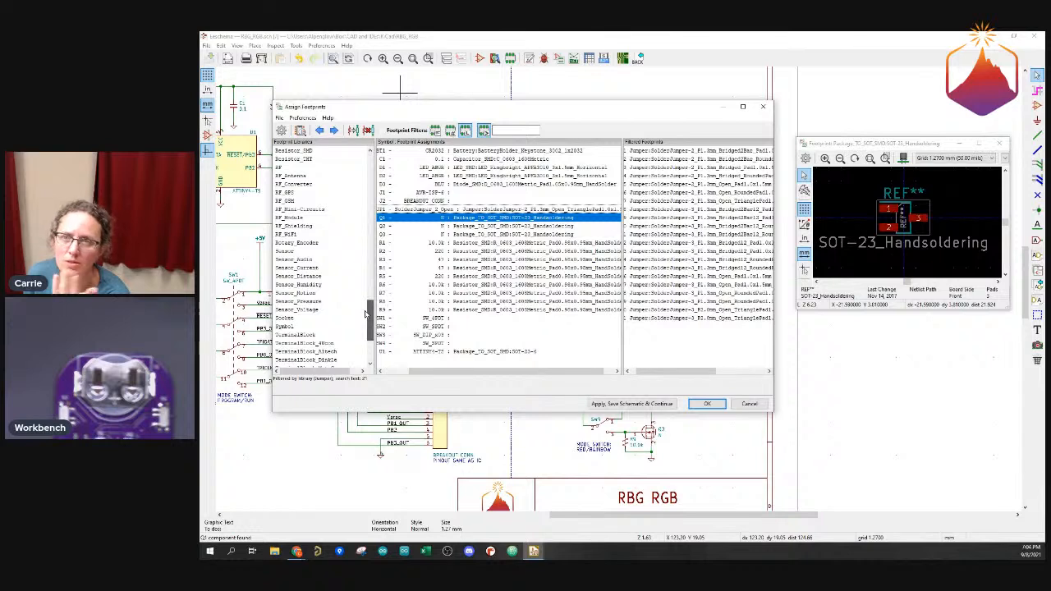
scroll(366, 313, "up", 1)
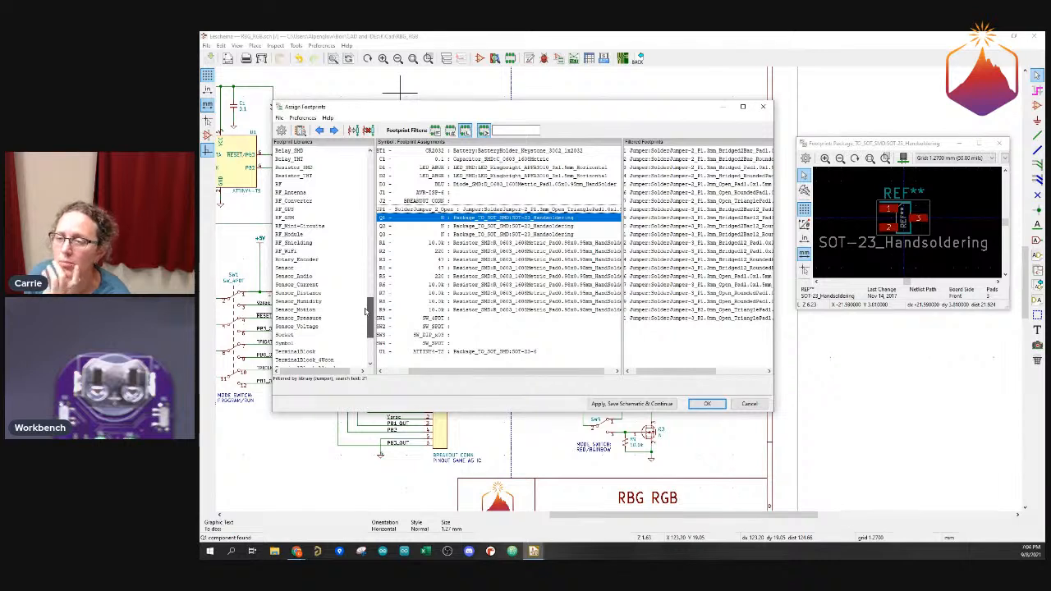
left_click_drag(366, 311, 352, 277)
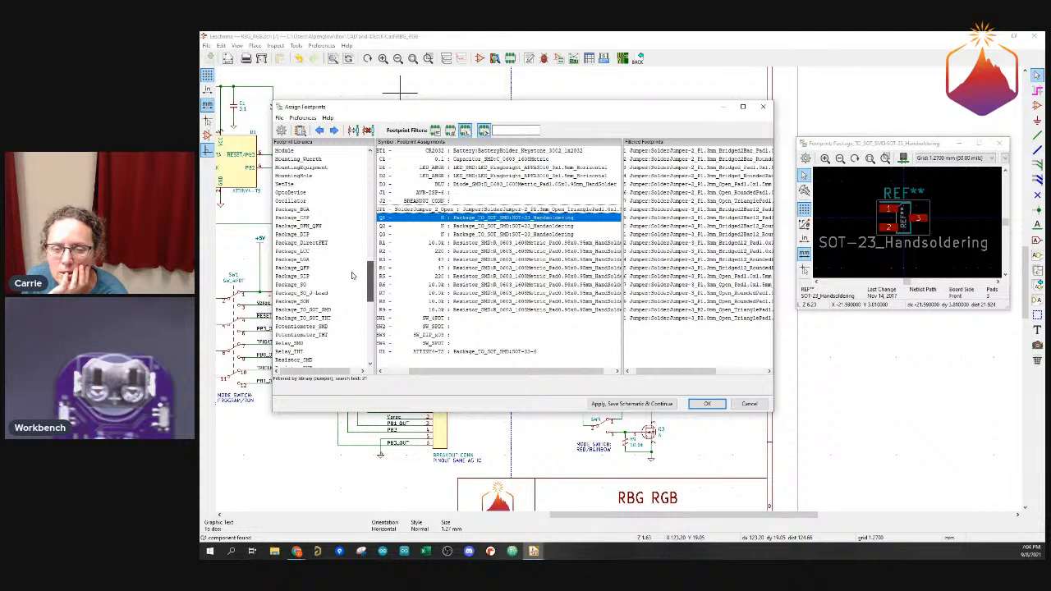
scroll(352, 274, "up", 3)
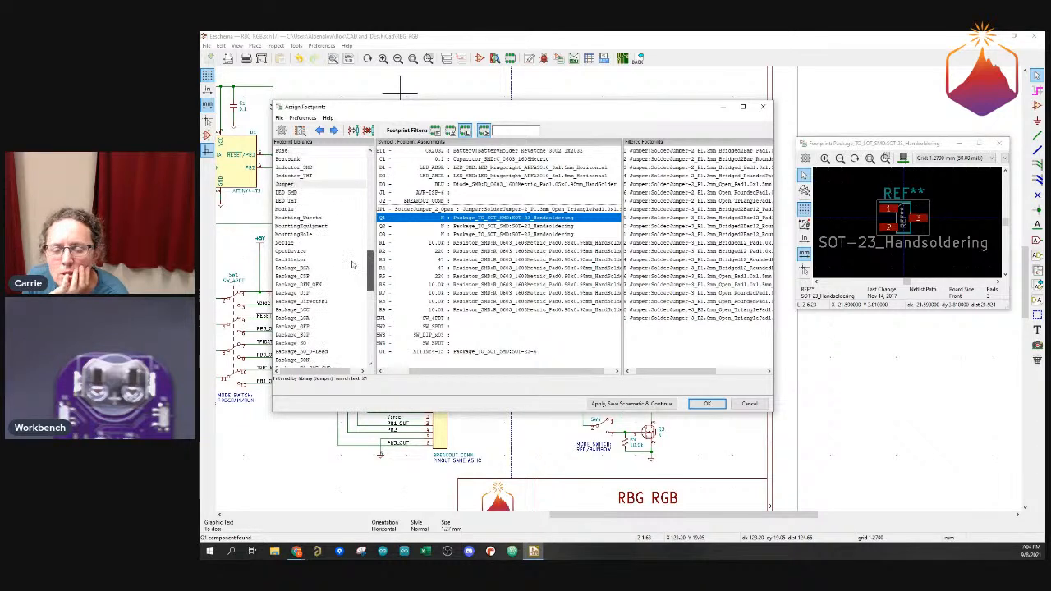
scroll(351, 263, "up", 1)
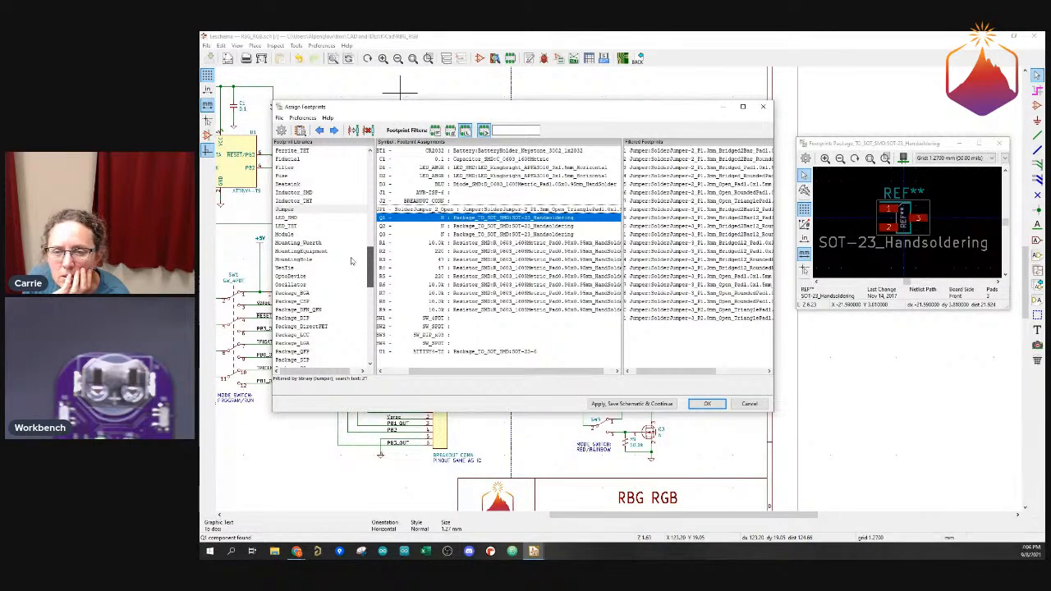
scroll(351, 258, "up", 1)
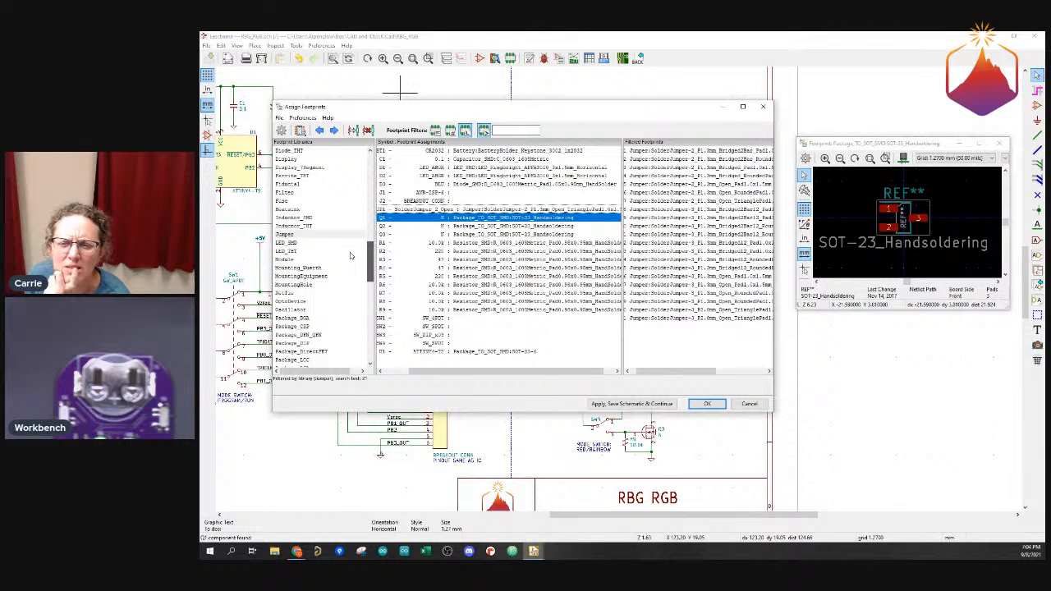
scroll(351, 254, "up", 1)
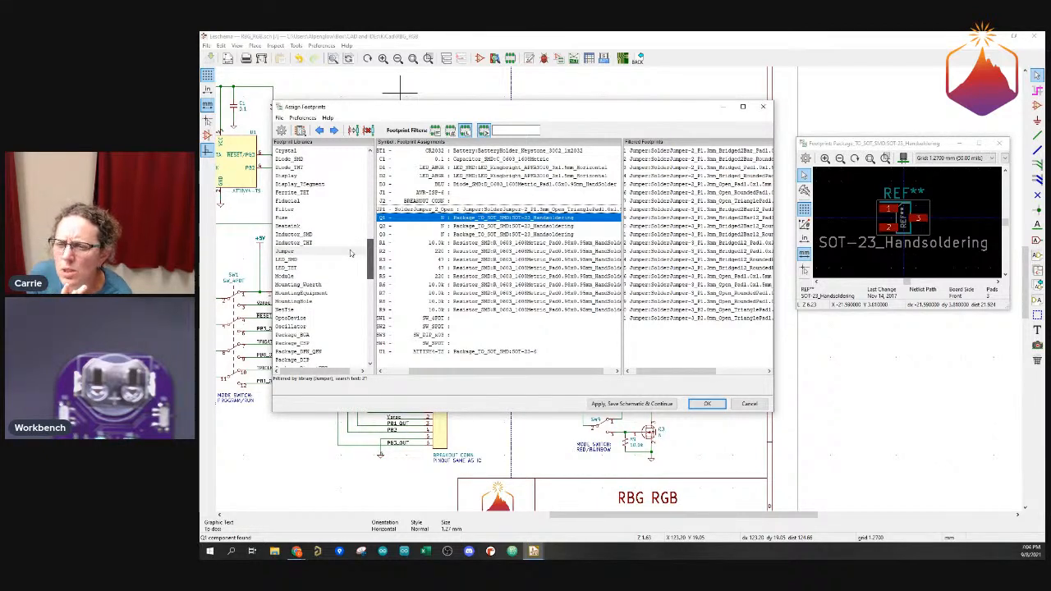
scroll(350, 246, "up", 3)
scroll(351, 239, "down", 1)
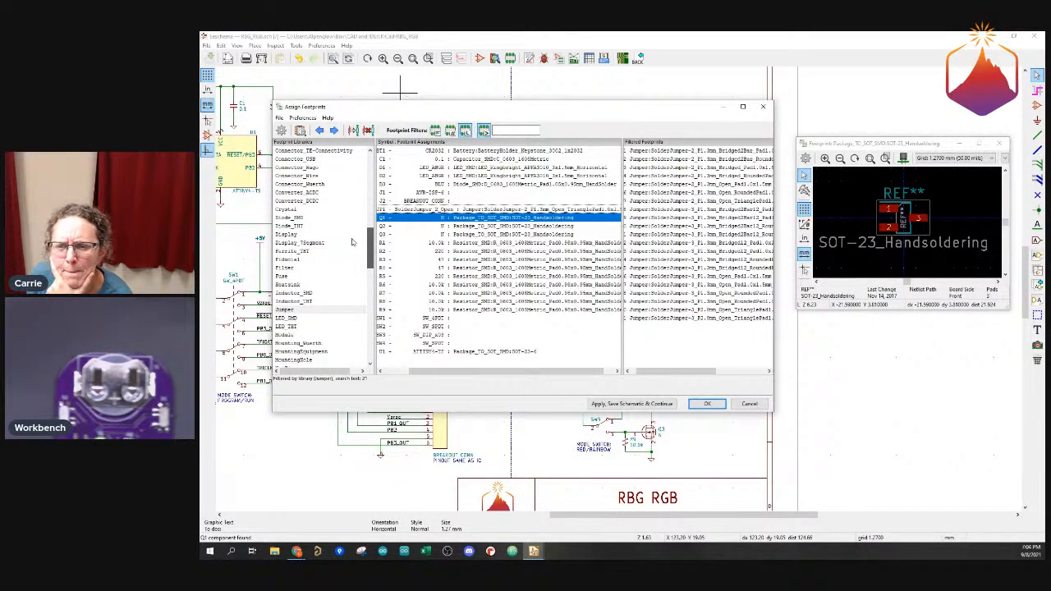
scroll(352, 230, "up", 10)
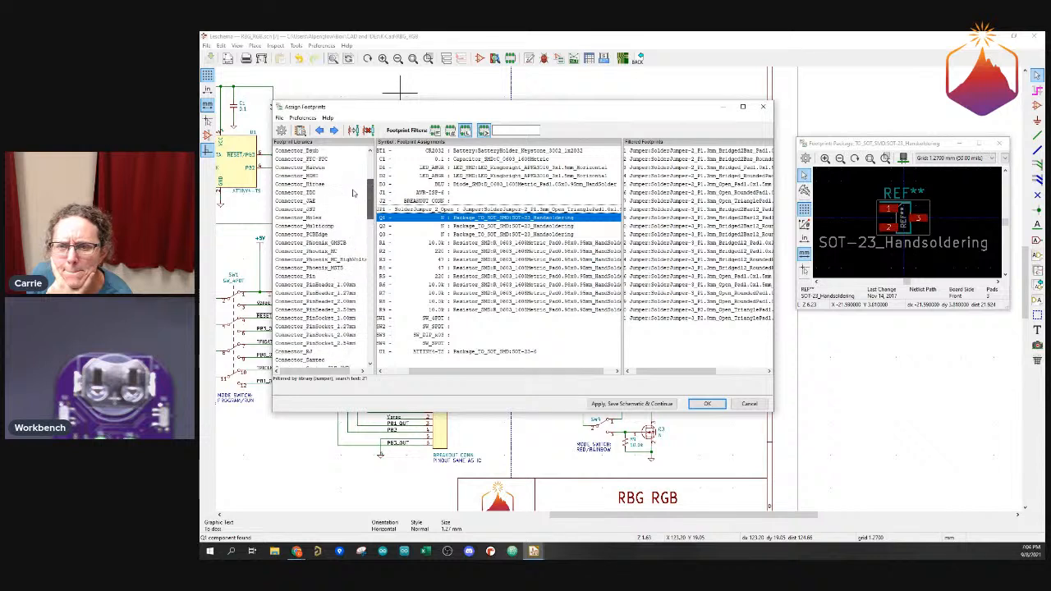
scroll(355, 201, "down", 5)
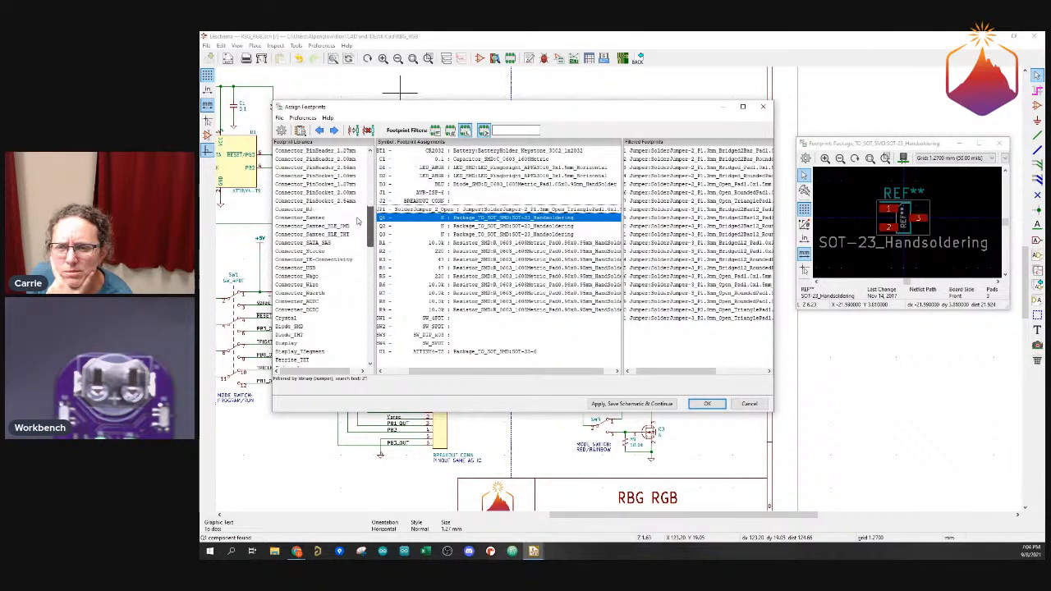
scroll(358, 205, "up", 10)
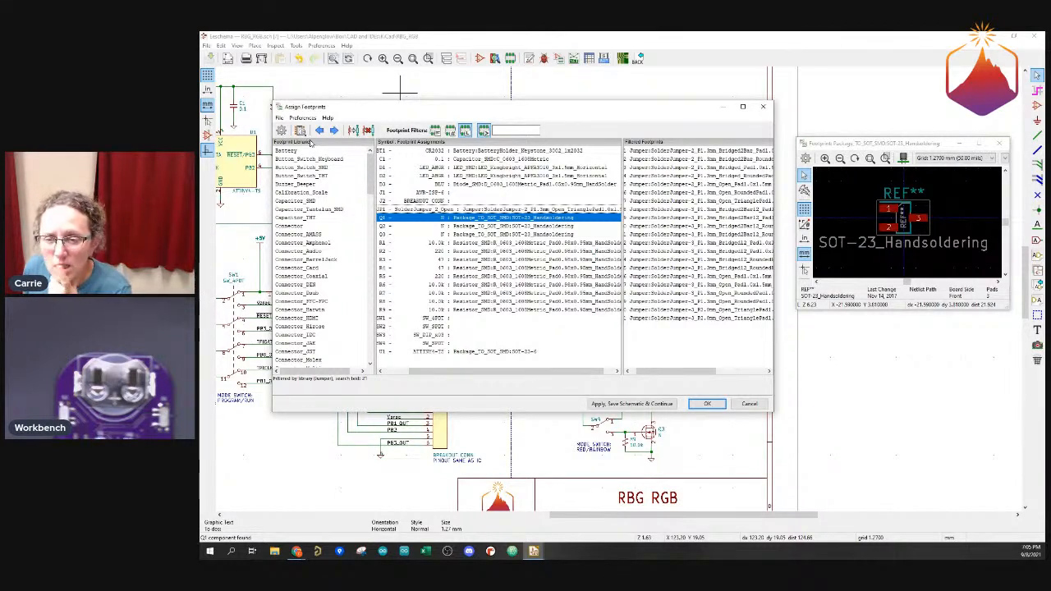
left_click_drag(369, 187, 366, 369)
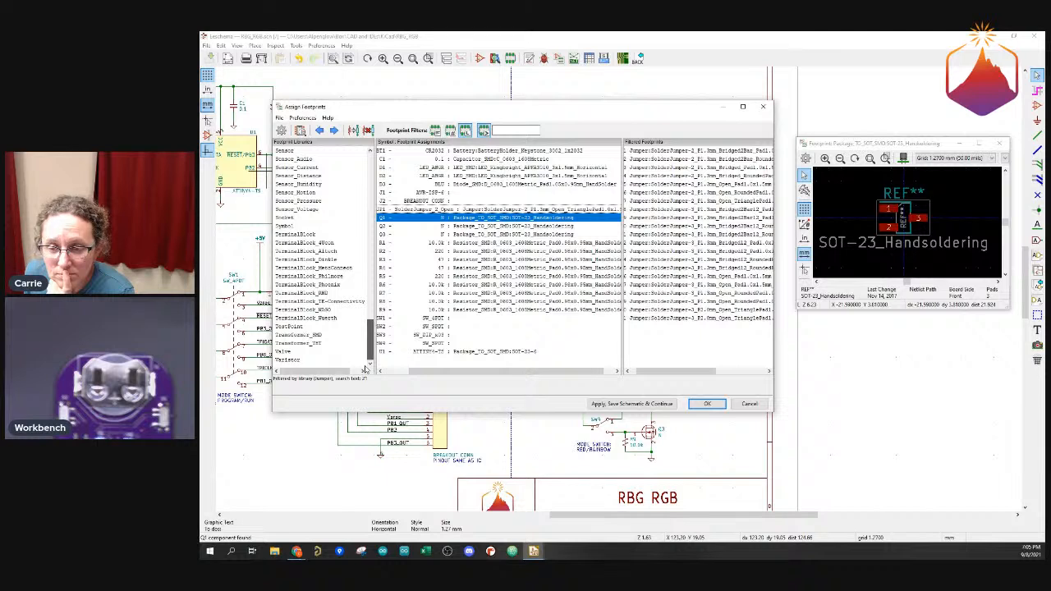
scroll(351, 194, "up", 20)
scroll(351, 194, "up", 1)
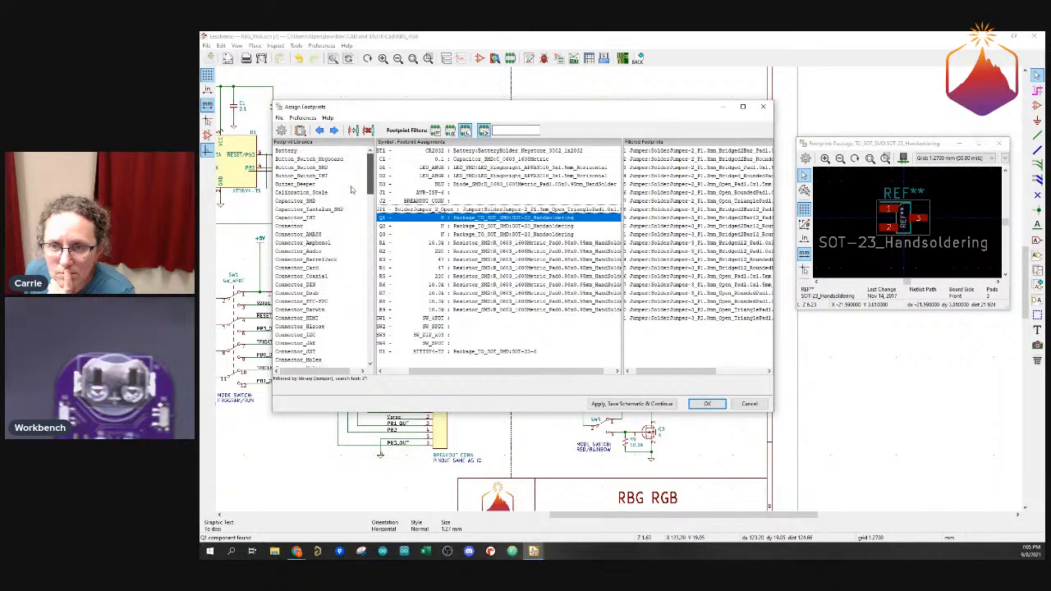
List the Button_Switch_SMD footprints and preview the first entries from Nidec_Copal_SH-7010A to Panasonic_EVQPUK_EVQPUB
left_click(312, 169)
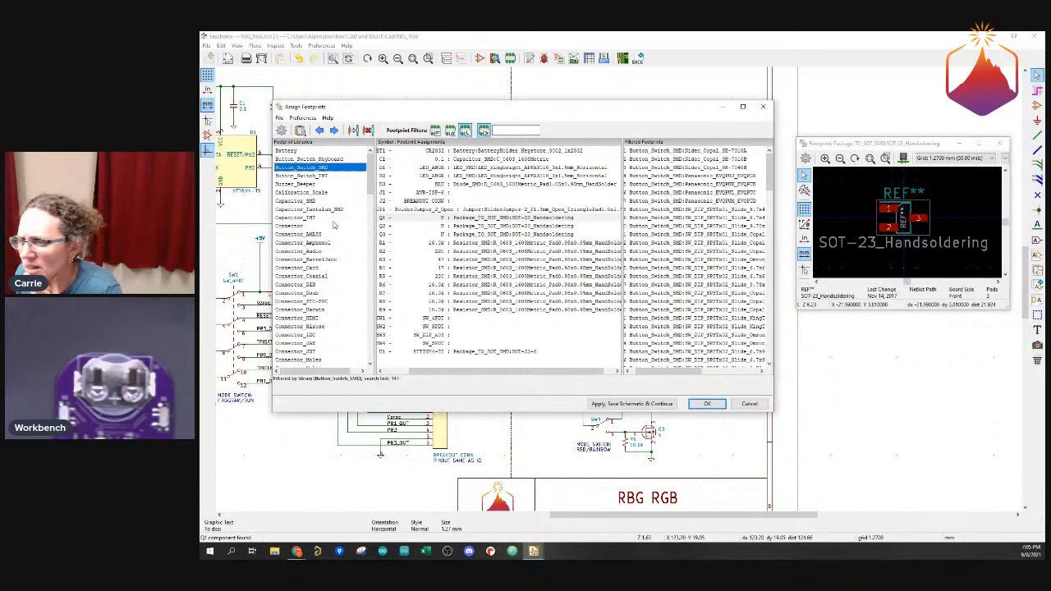
left_click(692, 152)
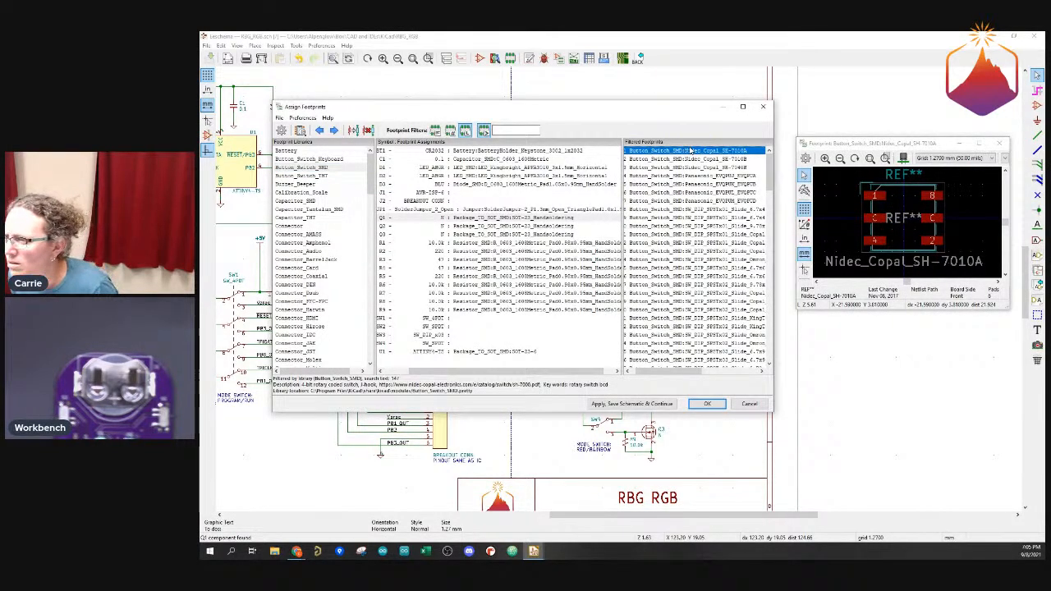
key("Down")
key("Down")
key("Down")
key("Down")
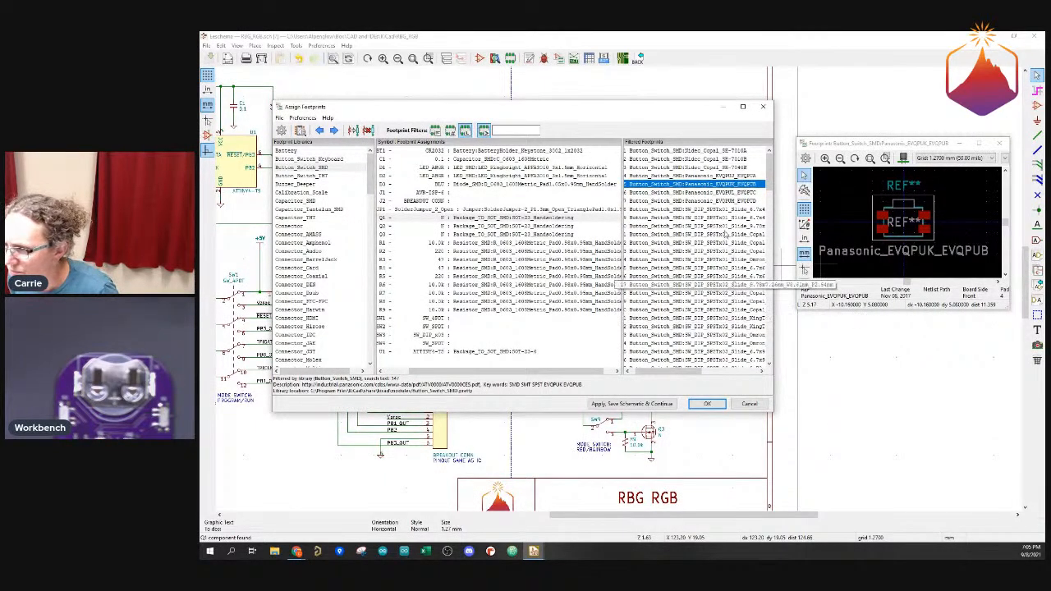
Preview a single-position DIP slide switch and compare the SPSTx03 slide variants KingTek DSHP03TS, Omron A6S-310x and Copal CVS-03xB
left_click(711, 210)
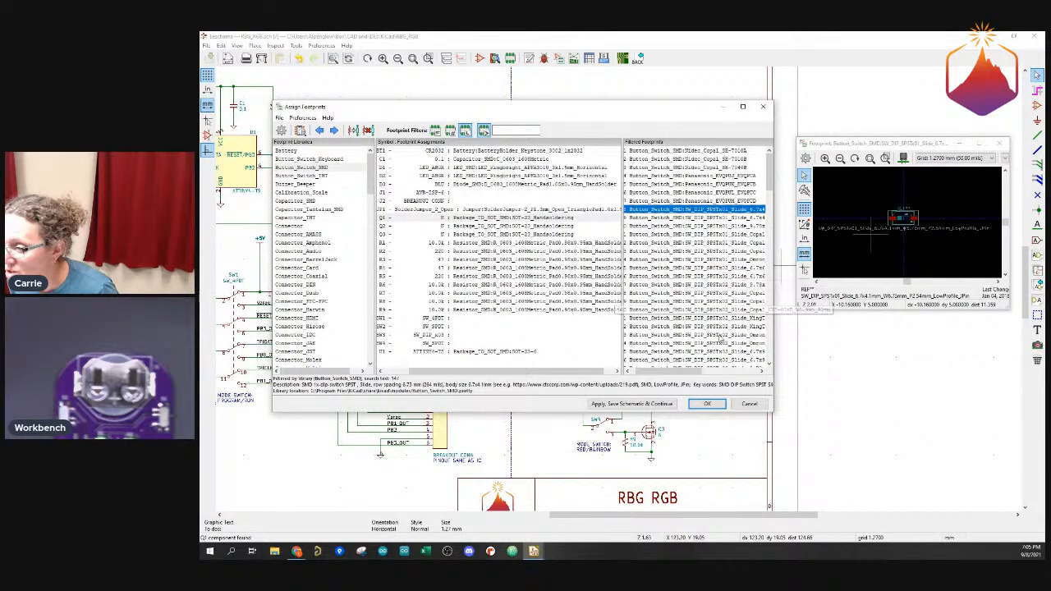
scroll(721, 320, "down", 4)
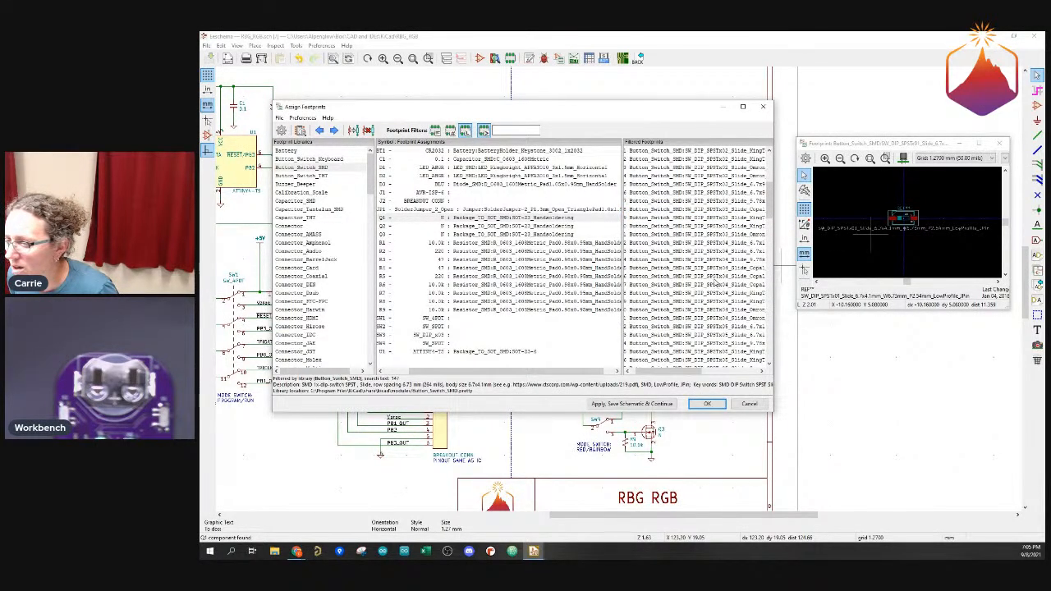
left_click(708, 226)
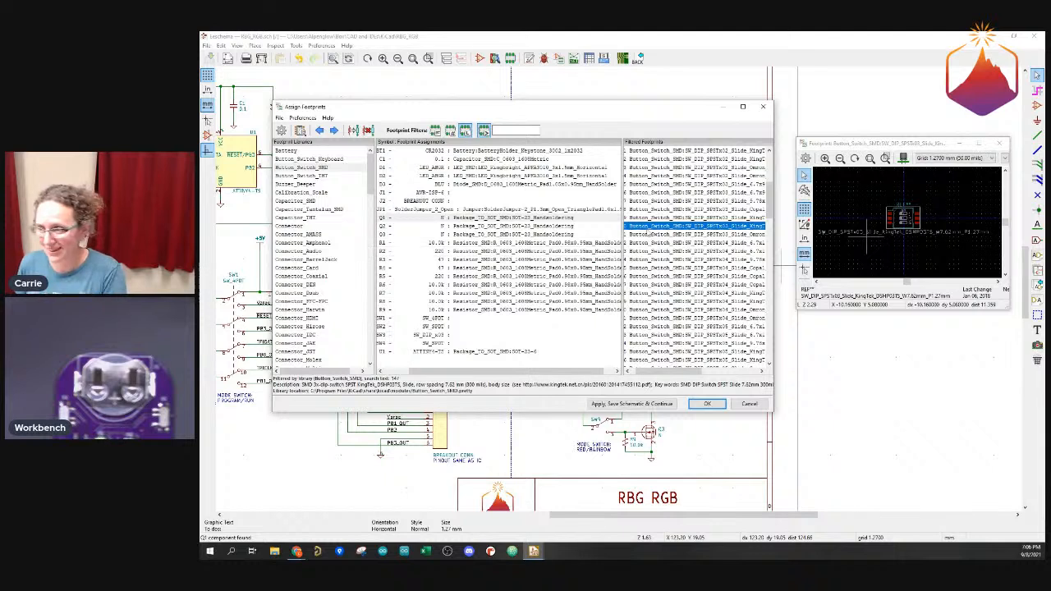
mouse_move(763, 190)
left_mouse_down()
mouse_move(768, 351)
mouse_move(769, 261)
mouse_move(753, 200)
left_mouse_up()
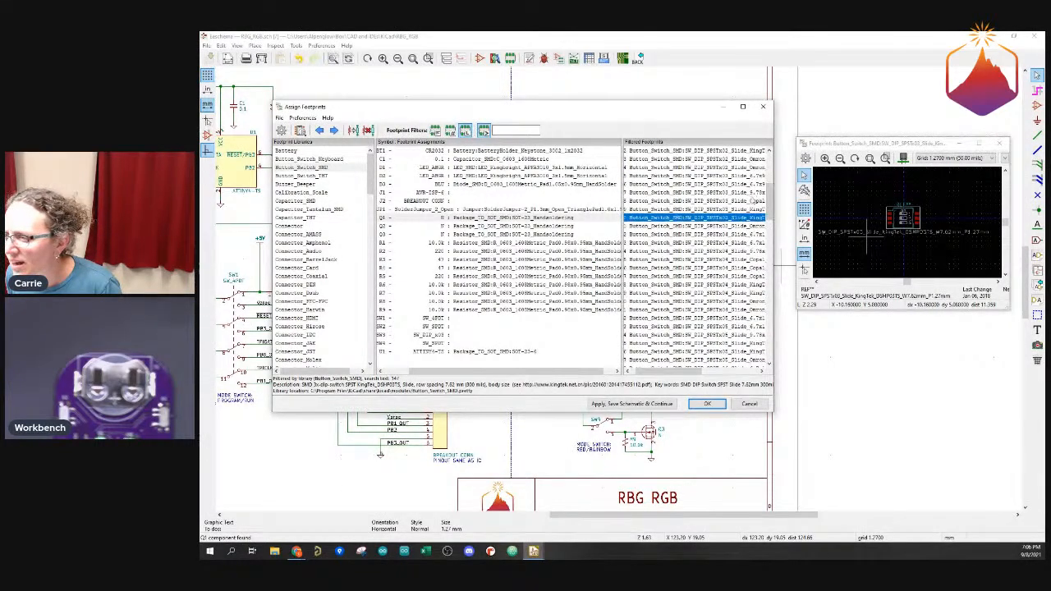
left_click(725, 229)
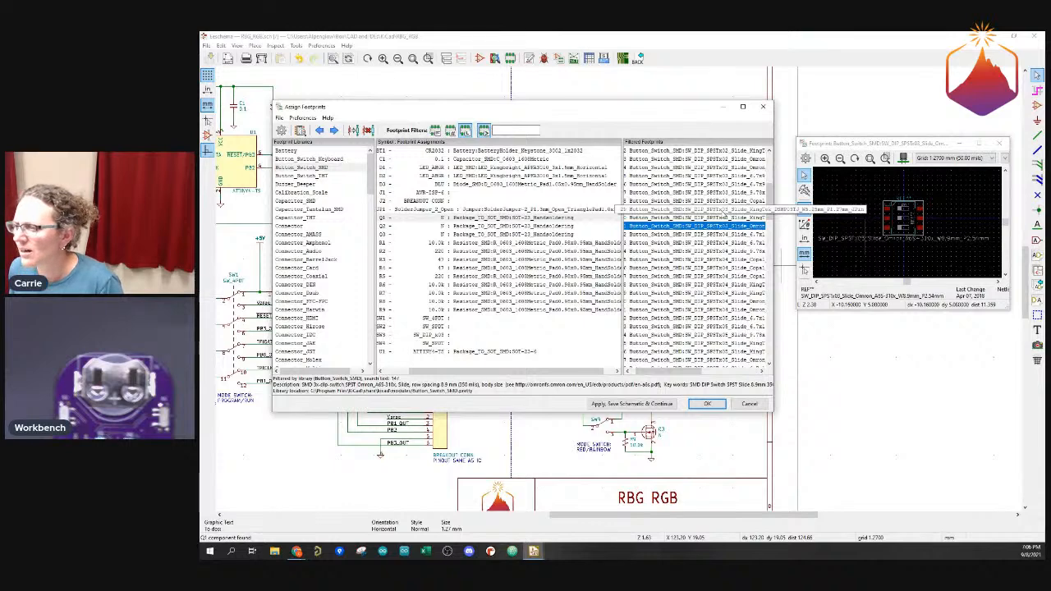
left_click(707, 201)
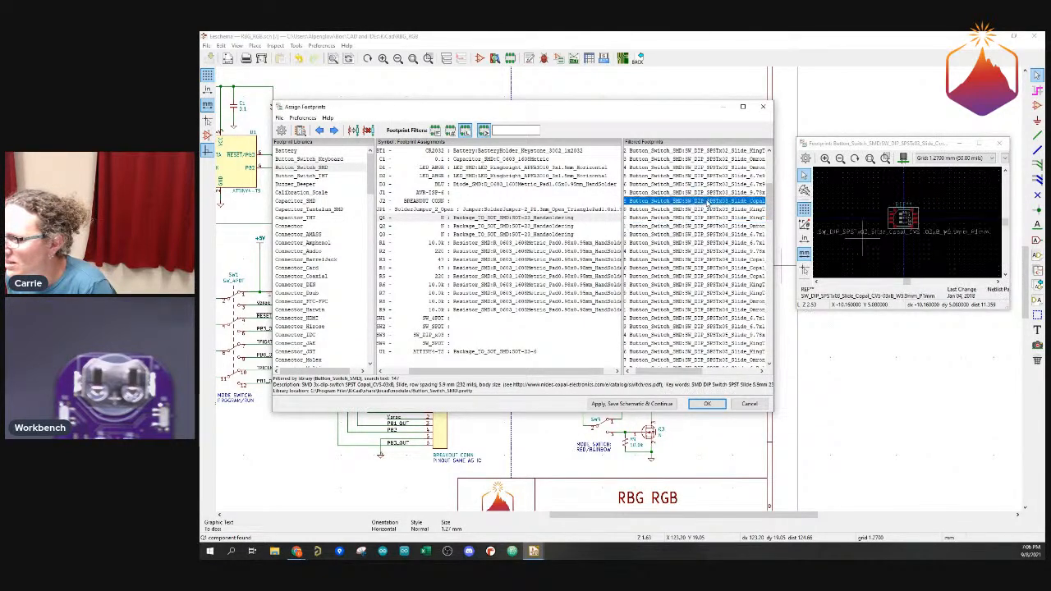
left_click(709, 209)
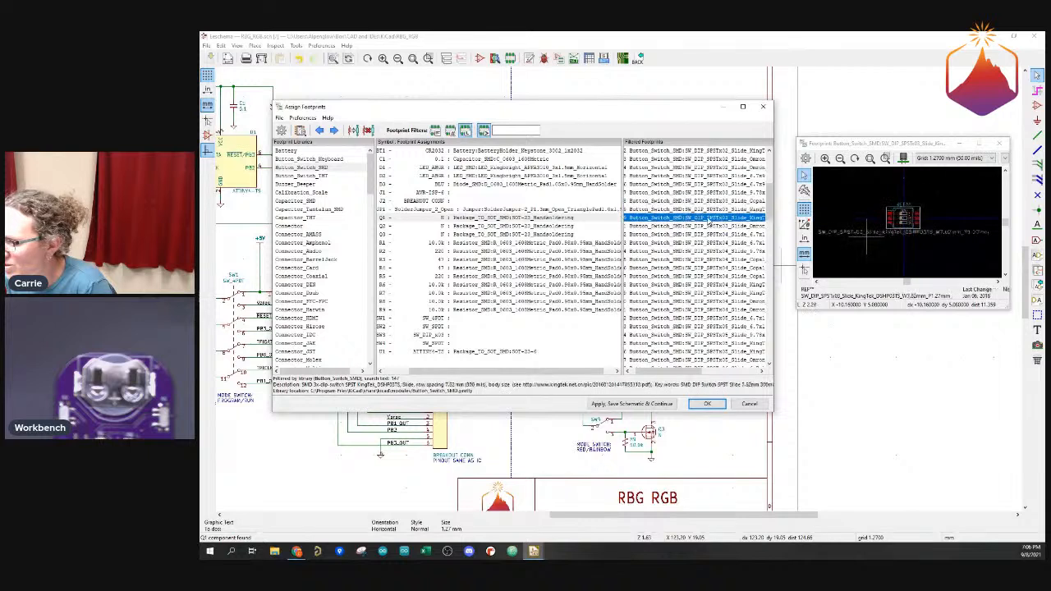
Compare the KingTek and Omron three-position DIP footprints and assign SW_DIP_SPSTx03_Slide_9.78x9.8mm_W8.61mm_P2.54mm to SW3
left_click(709, 219)
left_click(709, 227)
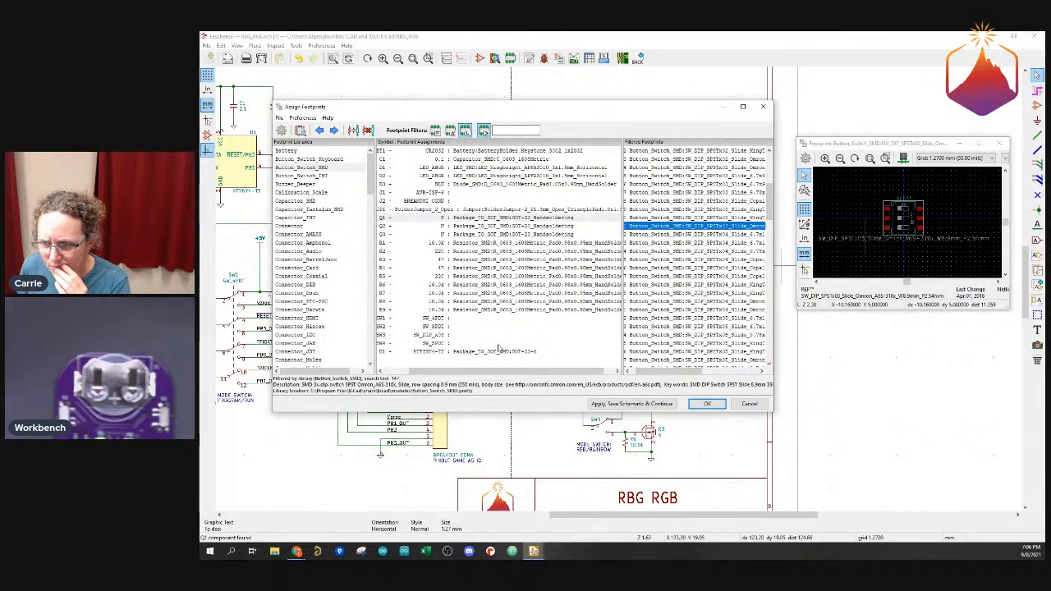
left_click(465, 334)
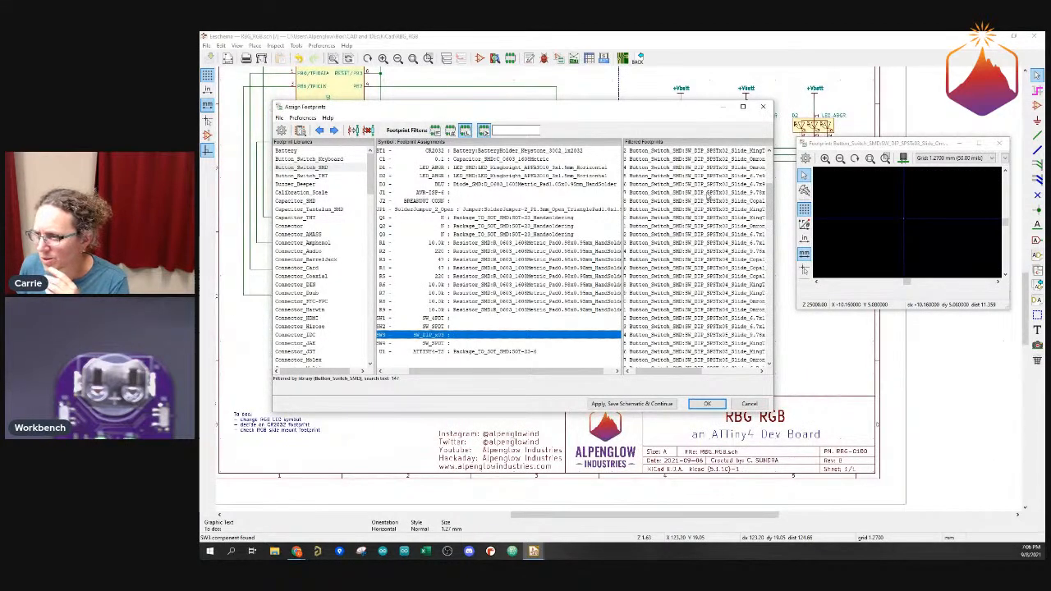
left_click(708, 194)
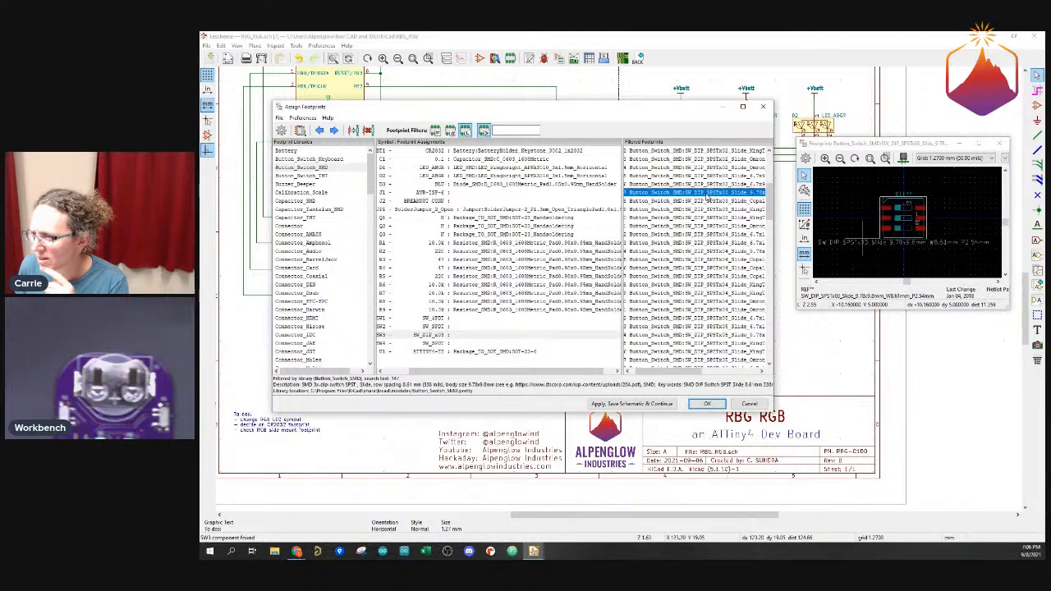
double_click(707, 193)
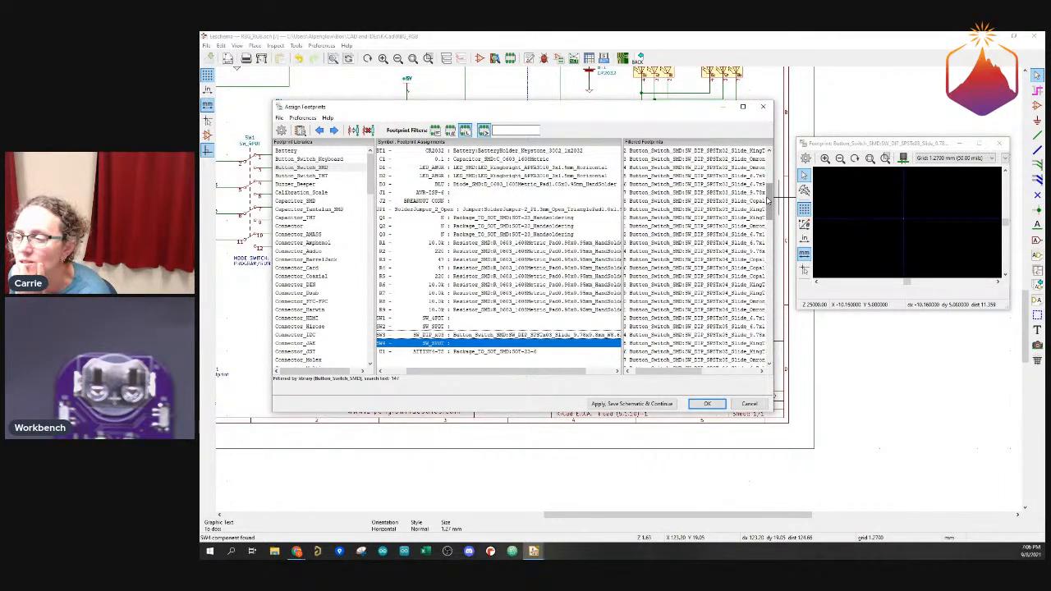
Preview the higher-count DIP slide footprints from SPSTx09 to SPSTx12 and the SW_DPDT_CK_JS202011JCQN slide switch
left_click_drag(769, 202, 771, 265)
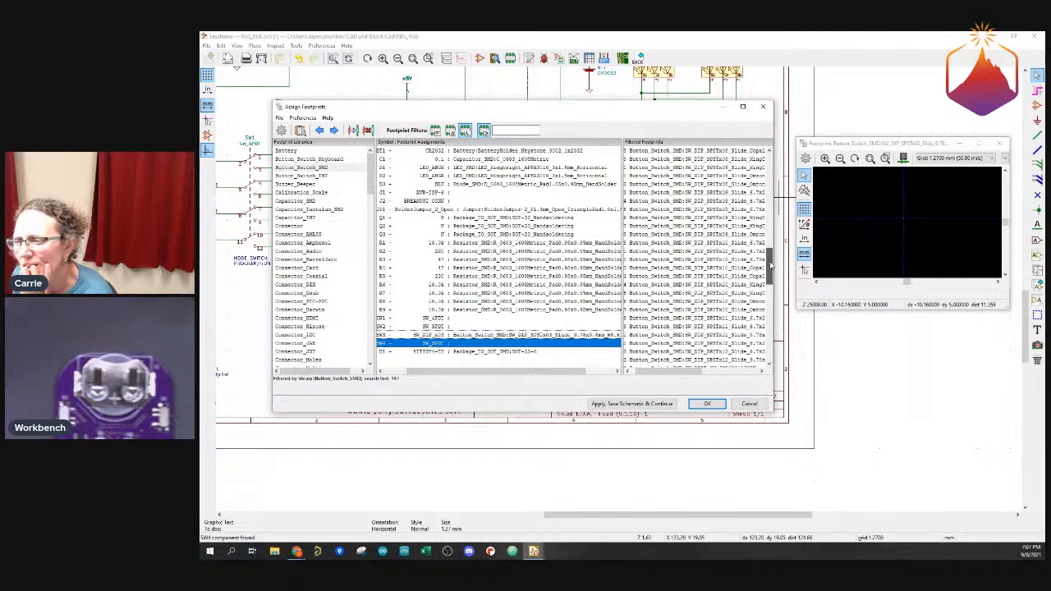
left_click(714, 200)
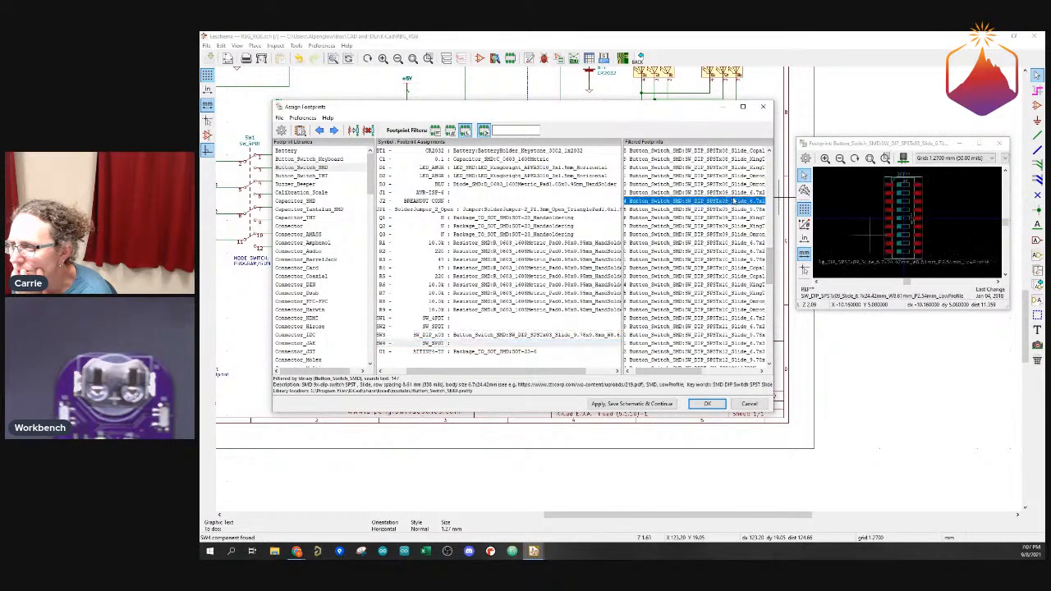
left_click(726, 209)
left_click(722, 243)
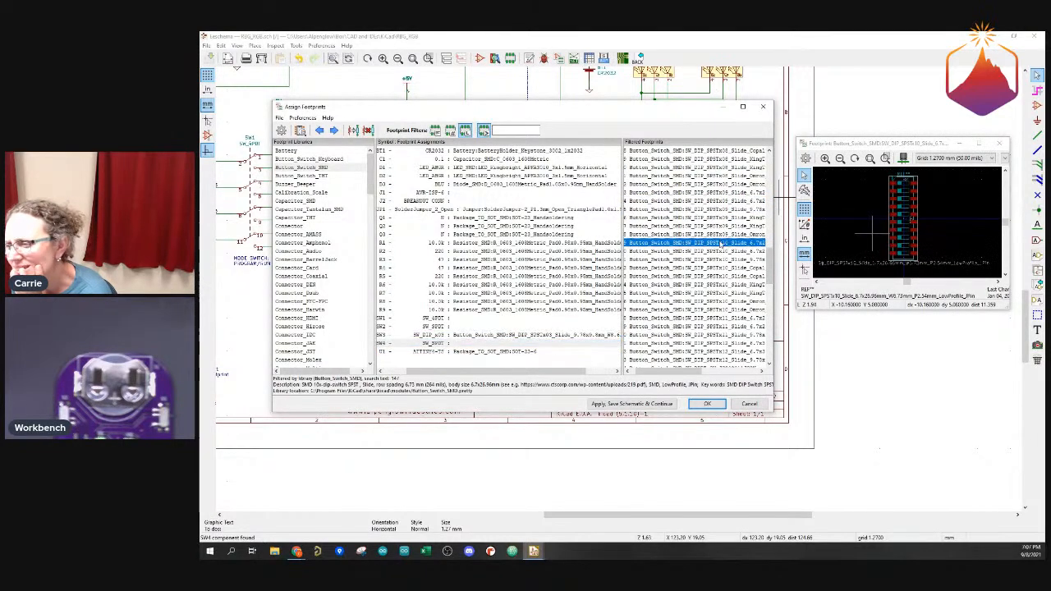
left_click(724, 284)
left_click(726, 310)
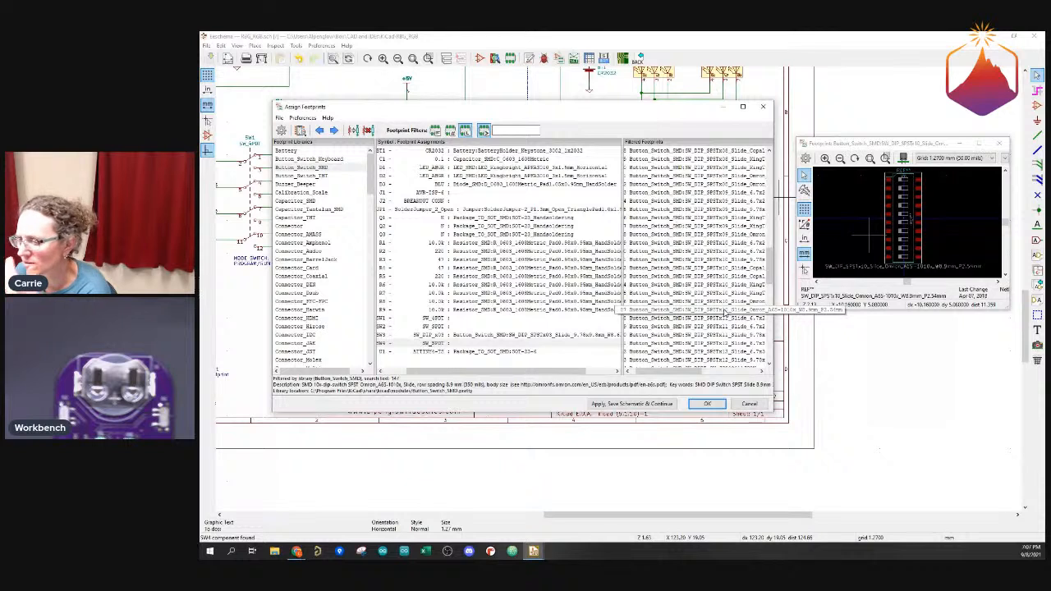
left_click(722, 335)
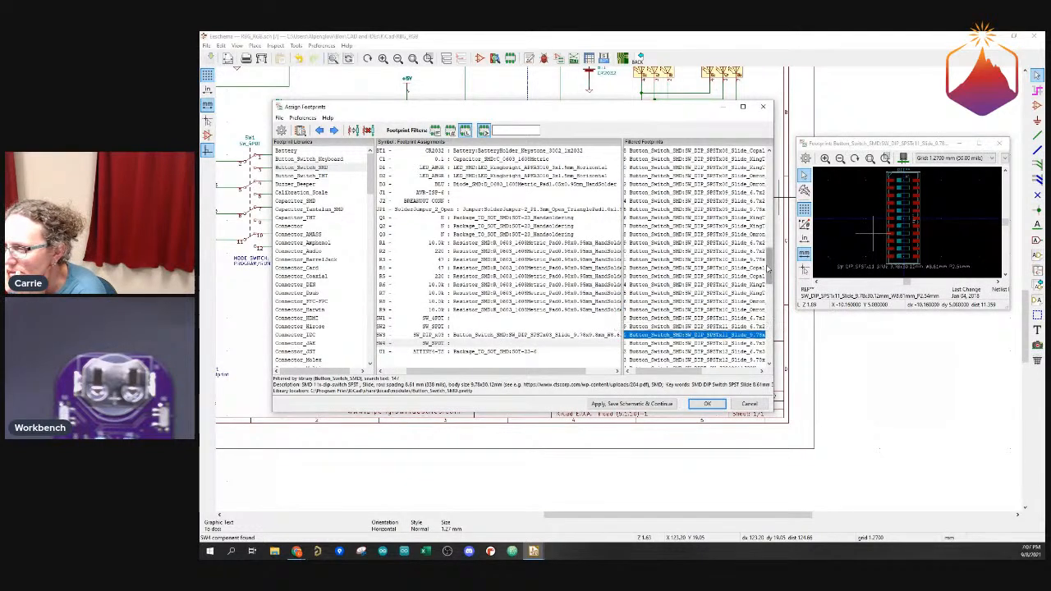
scroll(768, 269, "down", 3)
left_click(743, 277)
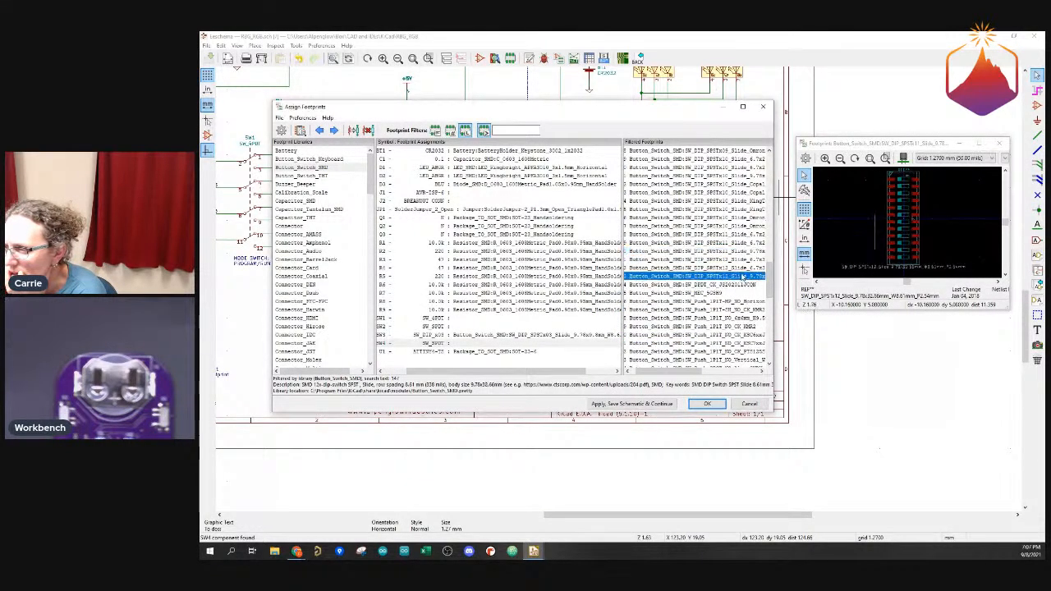
left_click(744, 285)
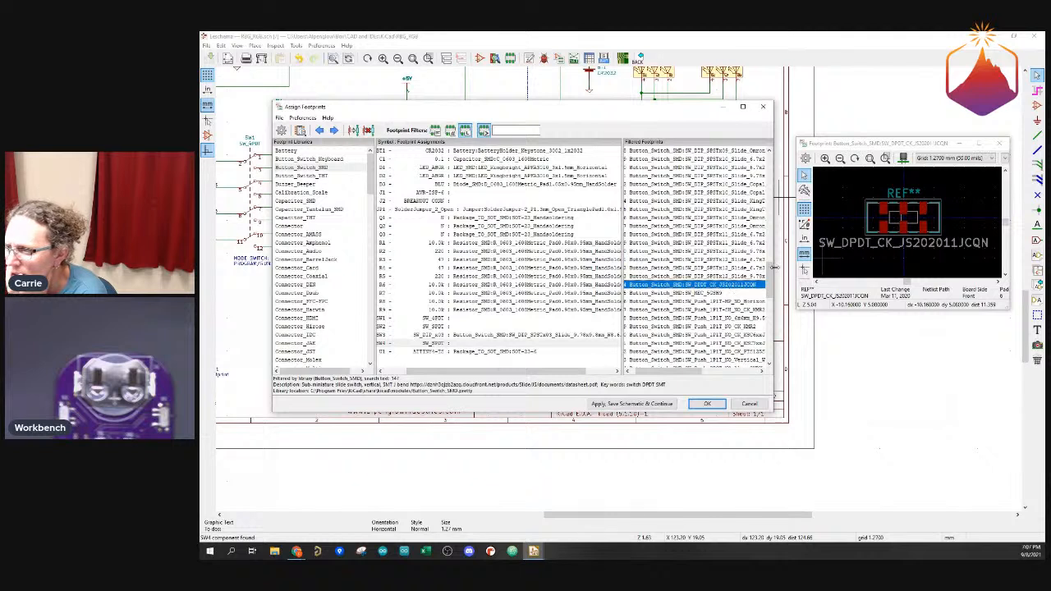
Preview the single-position SPSTx01 DIP slide footprints, including the 6.7x4.1mm, 9.78x4.72mm and Copal CHS-01 variants
left_click_drag(767, 282, 769, 165)
left_click(736, 170)
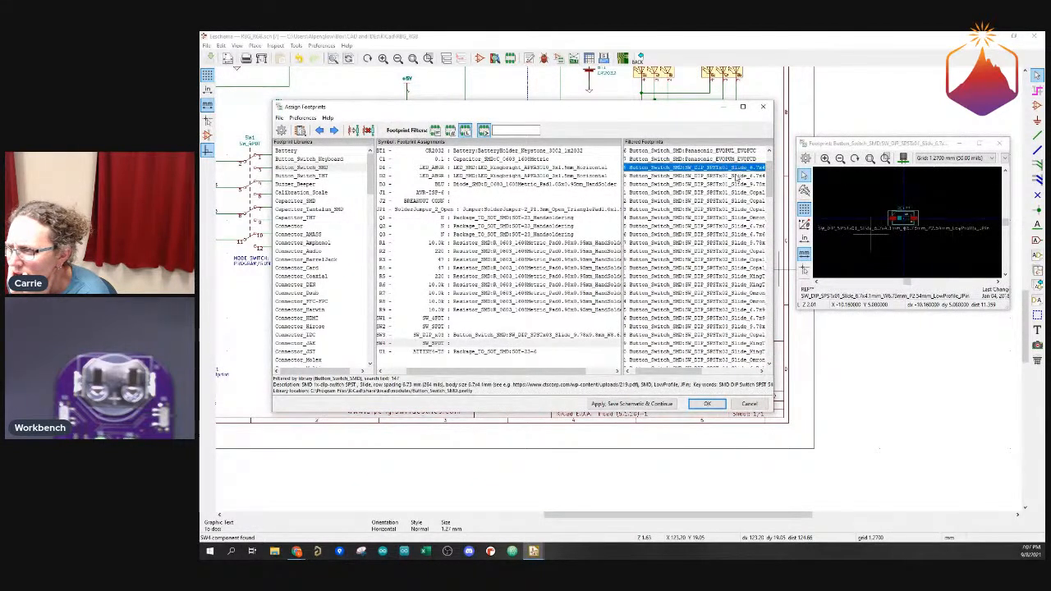
left_click(737, 176)
left_click(734, 184)
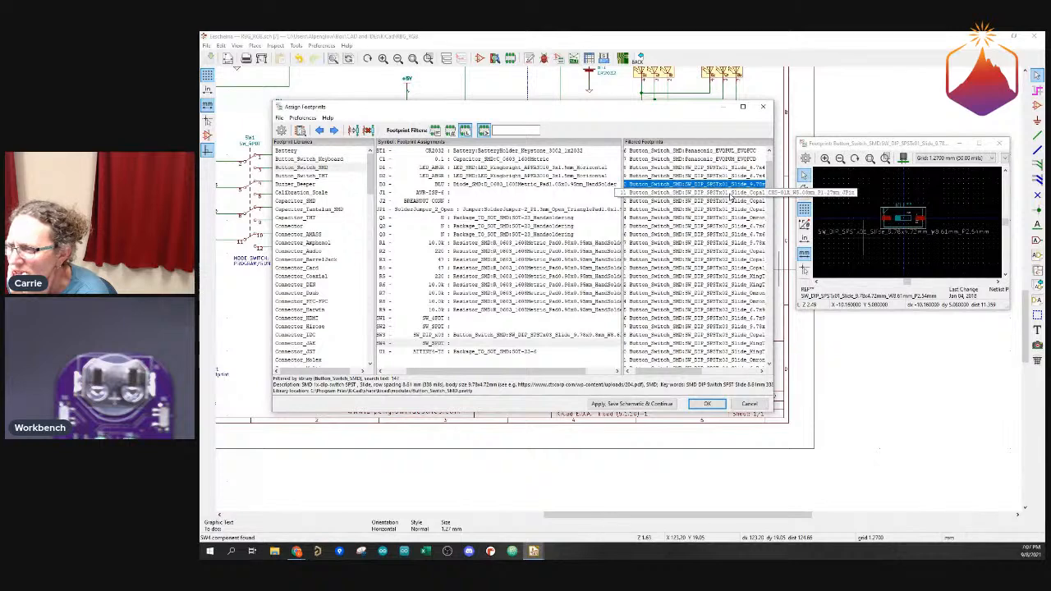
left_click(730, 192)
left_click(731, 200)
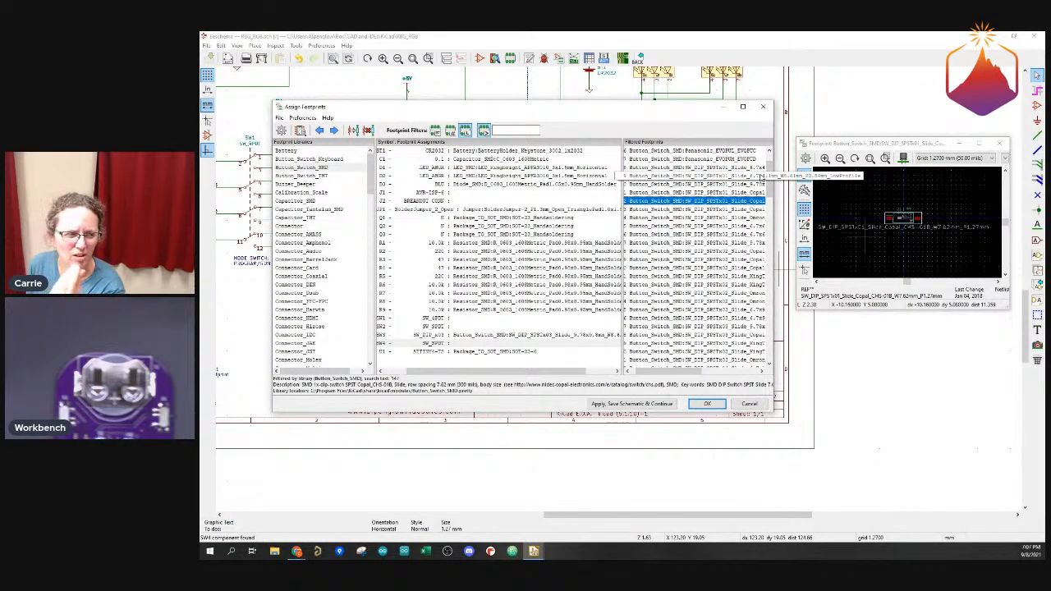
Preview the SW_SP3T_PCM13 and SPDT slide switch footprints and assign SW_SPDT_PCM12 to both SW2 and SW4
left_click_drag(770, 194, 768, 319)
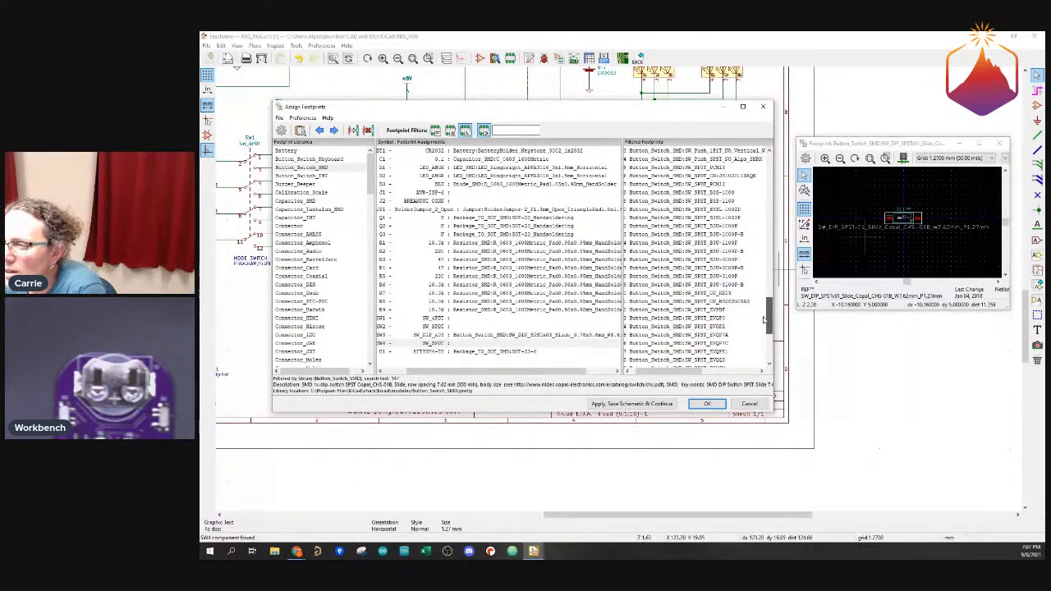
left_click(704, 167)
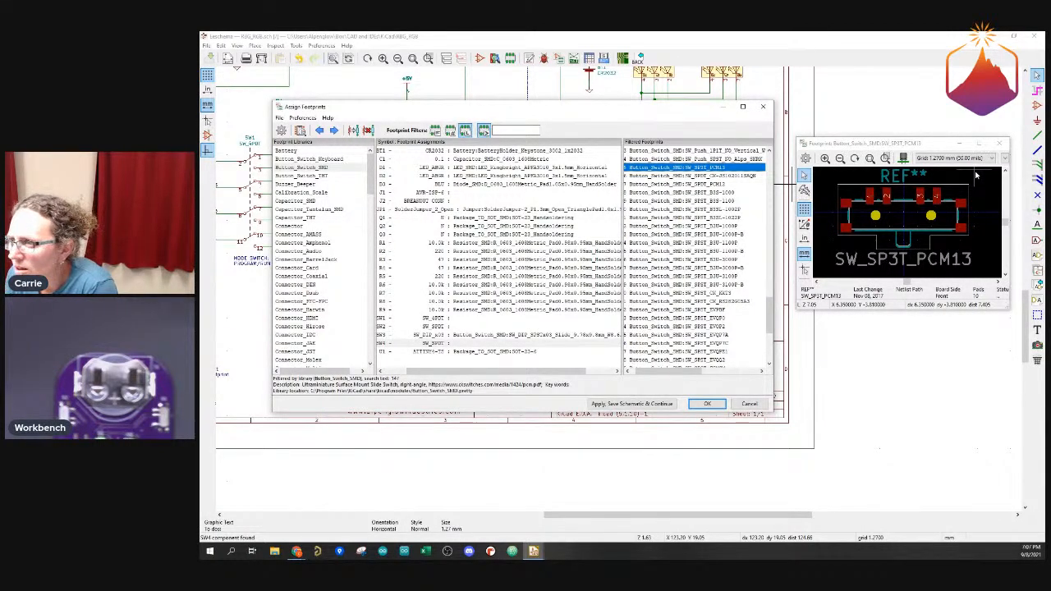
key("Down")
key("Down")
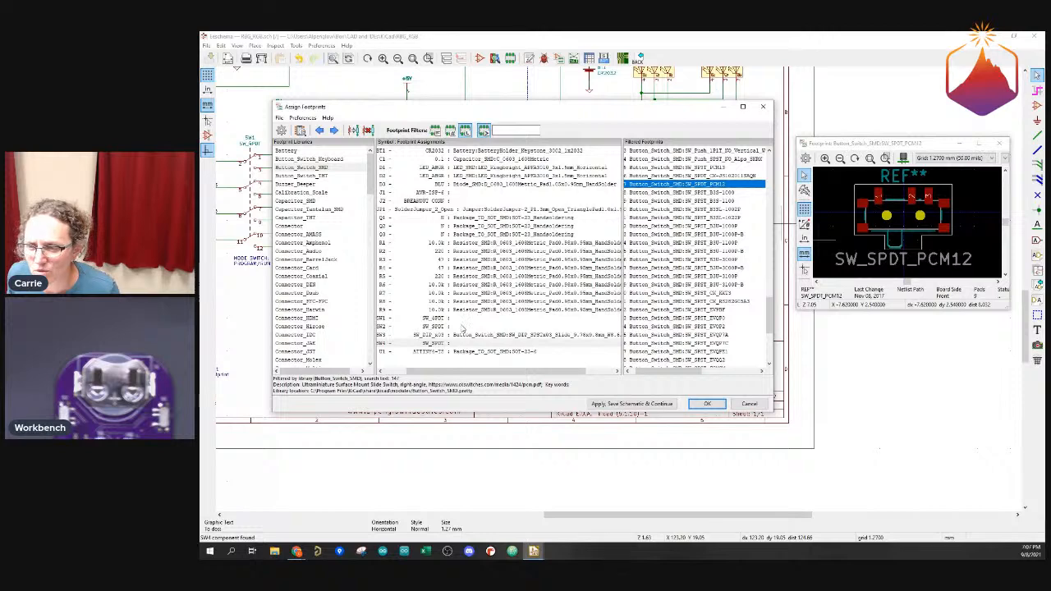
left_click(461, 329, "ctrl")
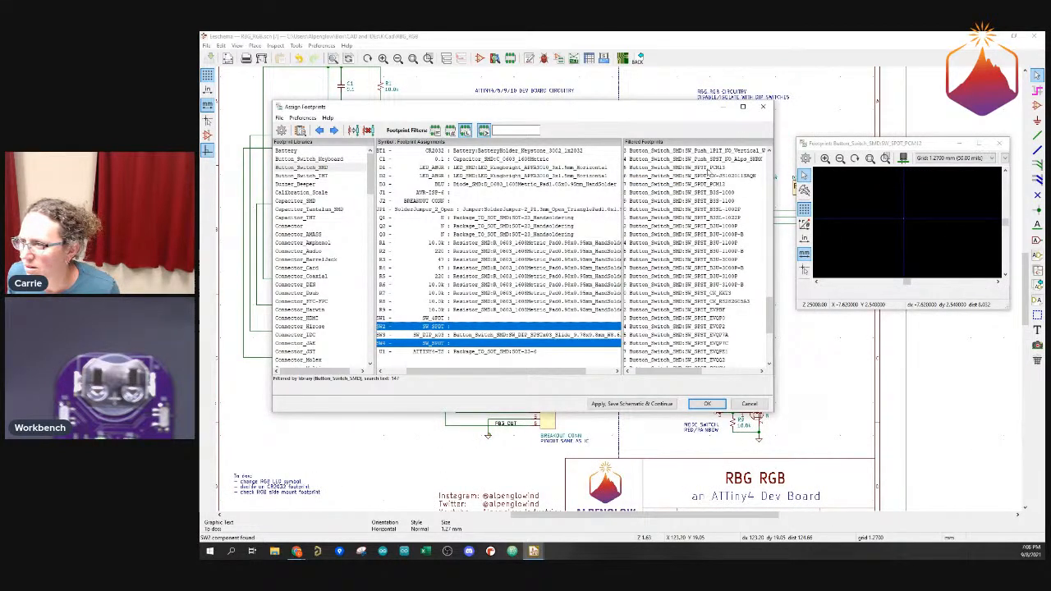
left_click(708, 168)
left_click(704, 184)
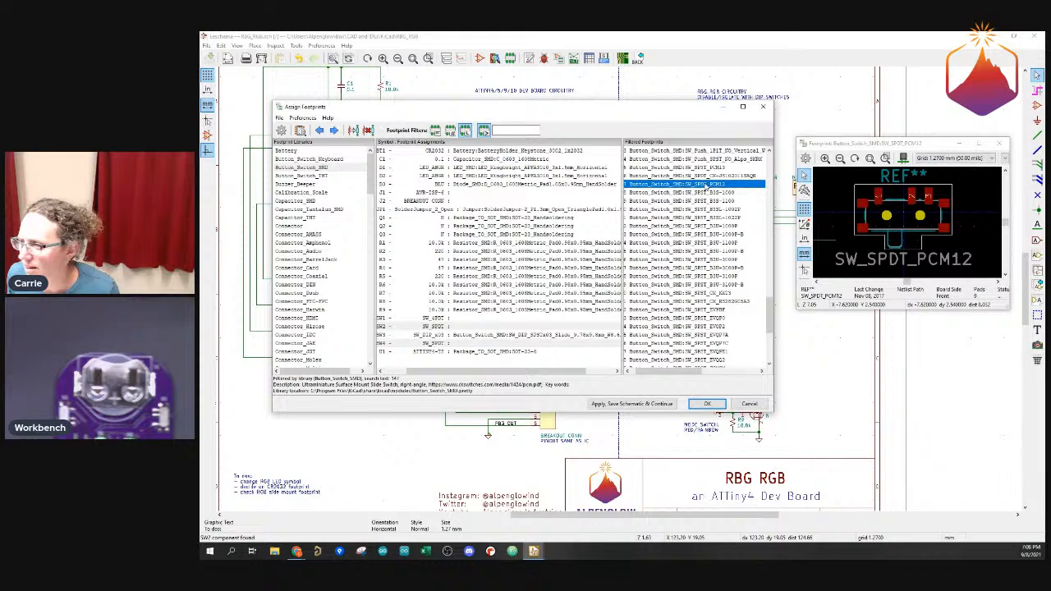
double_click(704, 184)
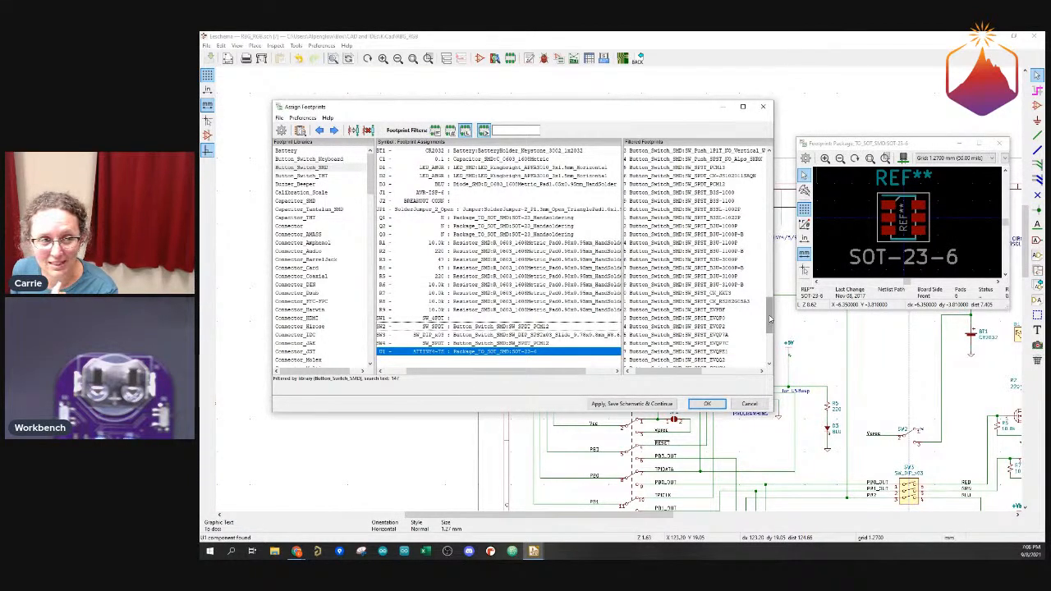
Search the SMD switch footprints for SW1, previewing the entries from Nidec_Copal_SH-7010A through the SPSTx01 and SPSTx02 DIP slides
mouse_move(769, 319)
left_mouse_down()
mouse_move(769, 331)
mouse_move(762, 175)
mouse_move(762, 311)
left_mouse_up()
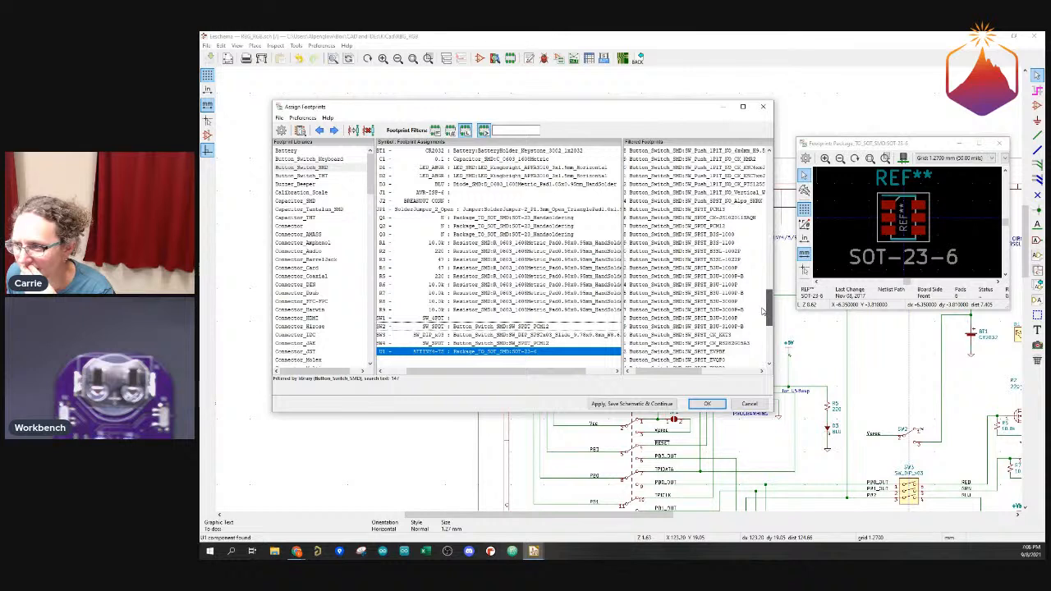
left_click_drag(762, 313, 762, 348)
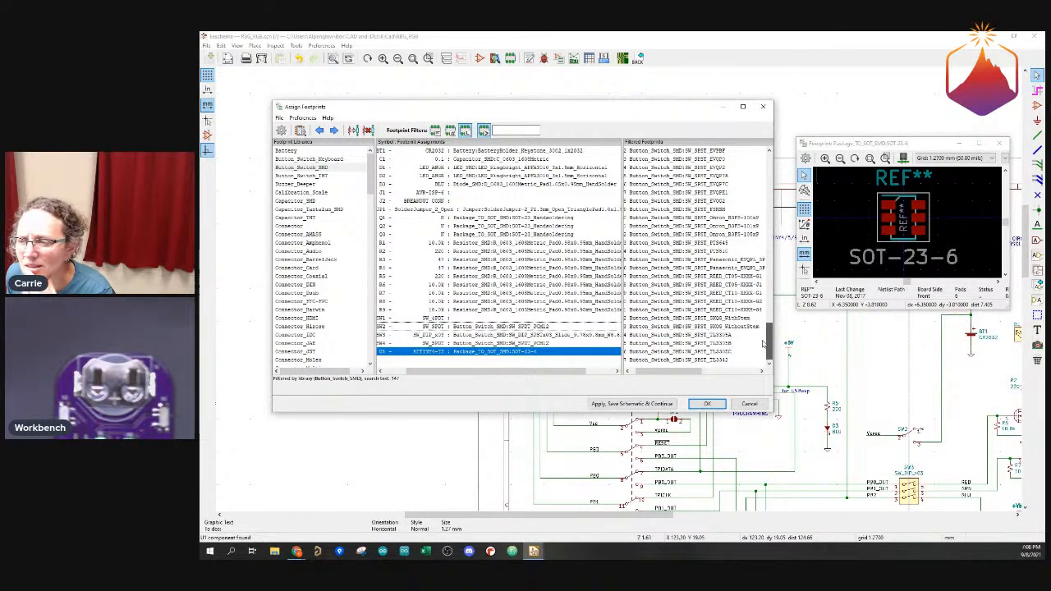
left_click_drag(765, 359, 764, 160)
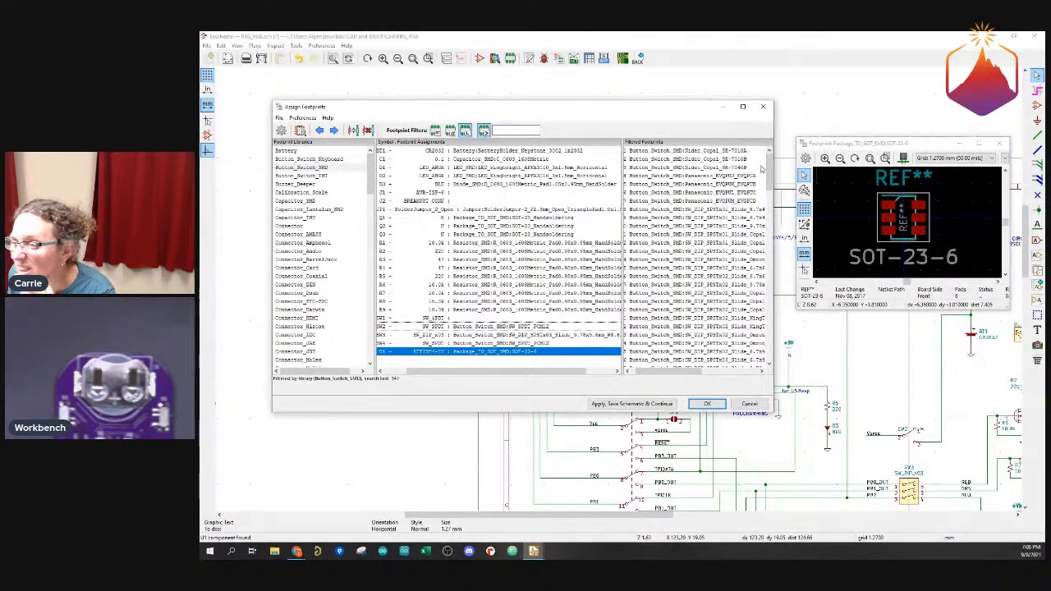
left_click(743, 152)
left_click(741, 159)
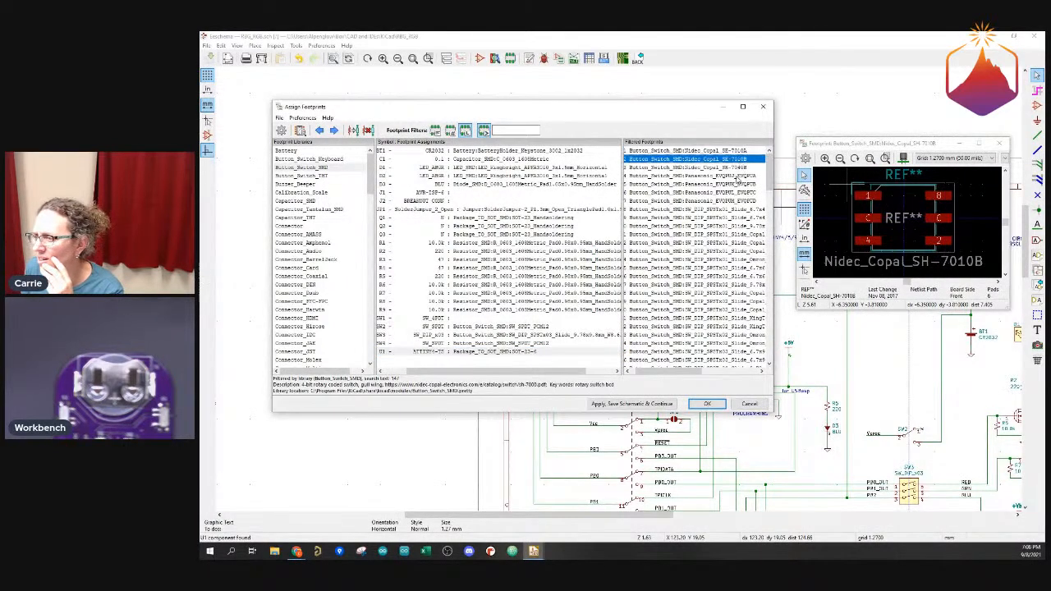
left_click(725, 167)
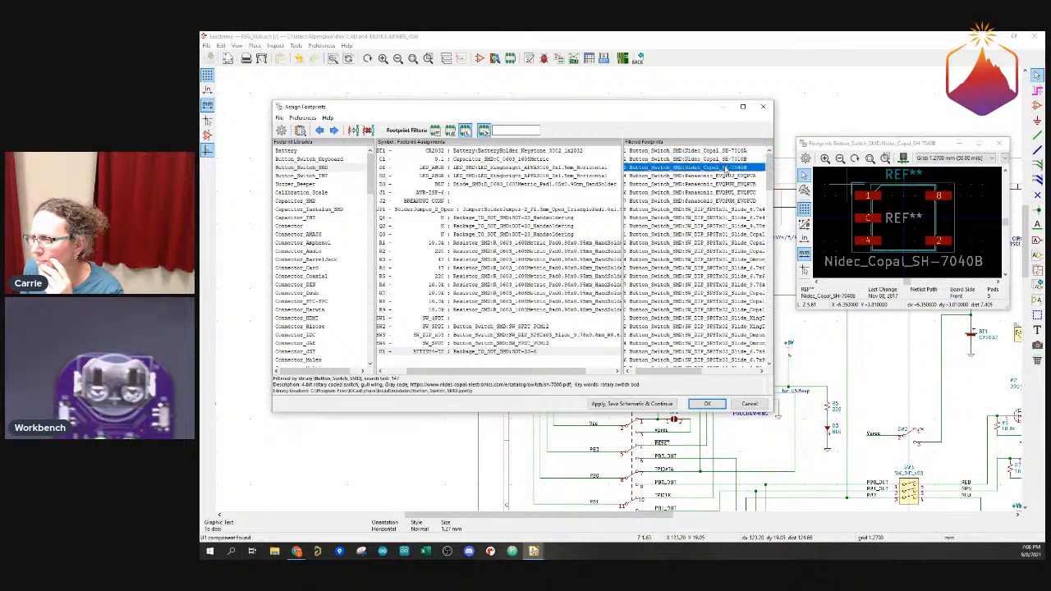
left_click(726, 176)
left_click(726, 184)
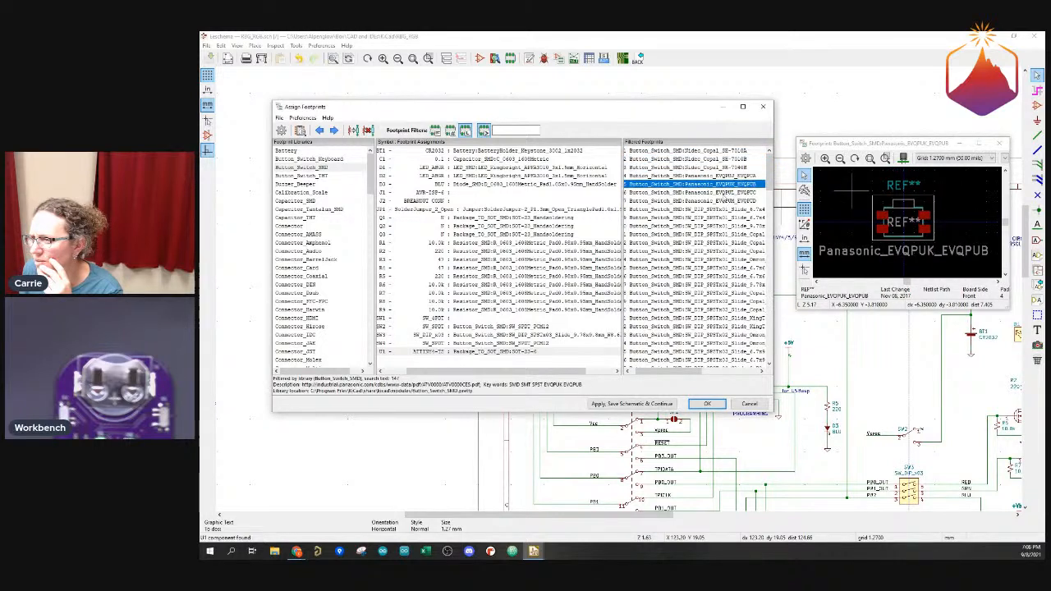
left_click(724, 192)
left_click(722, 201)
left_click(723, 225)
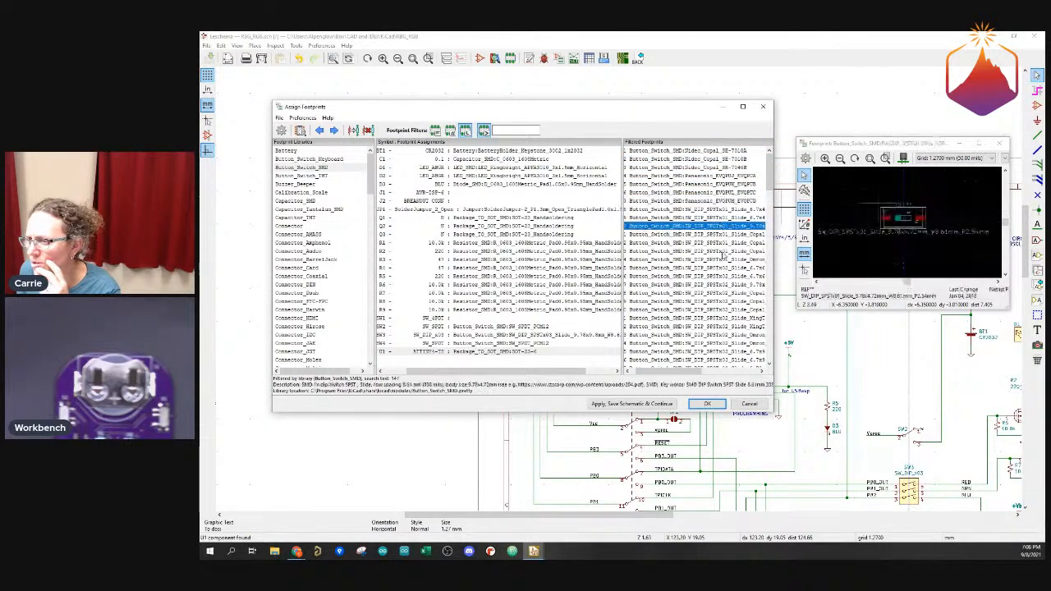
left_click(724, 266)
Preview the SW_DPDT_CK_JS202011JCQN slide switch and SW_MEC_5GSH9 tactile switch footprints
scroll(724, 266, "down", 7)
scroll(724, 266, "down", 10)
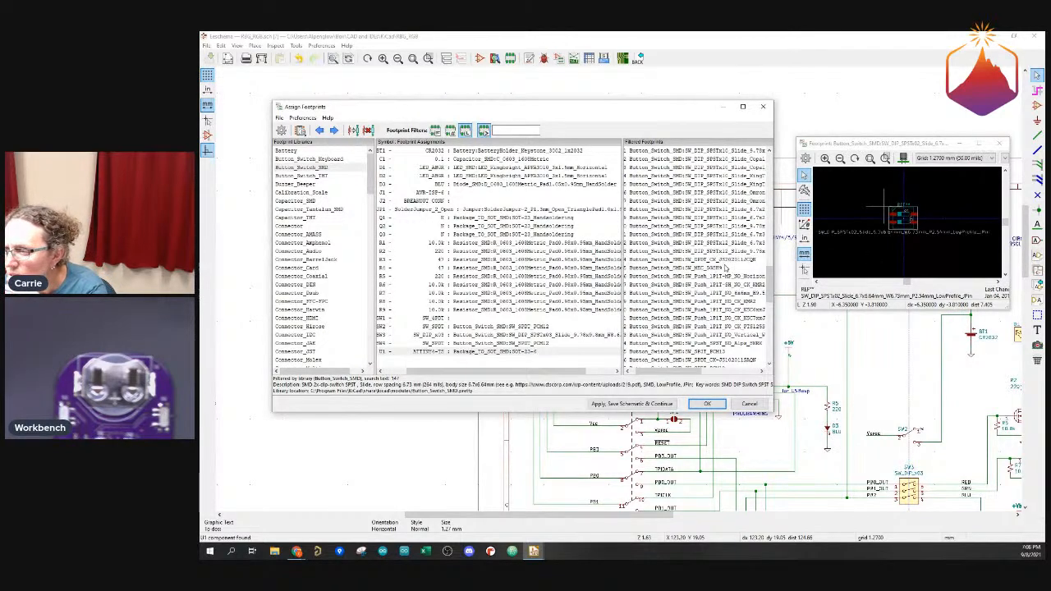
left_click(724, 260)
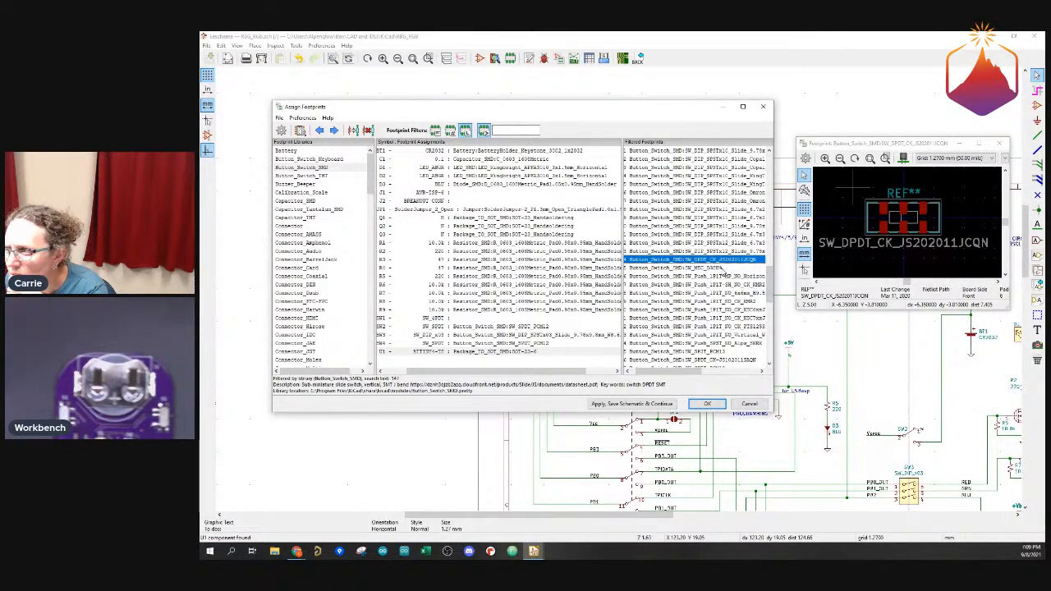
left_click(723, 268)
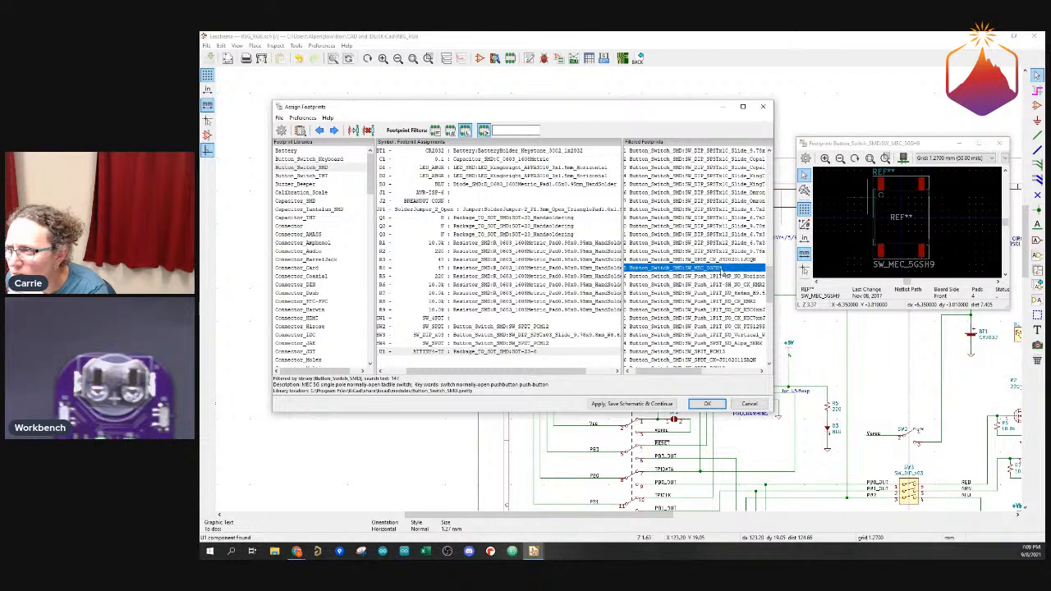
Compare the SW_Push footprints, including the 1P1T 6x6mm H9.5mm and CK_KSC7xxJ variants, through to SW_Push_SPST_NO_Alps_SKRK
scroll(726, 246, "down", 3)
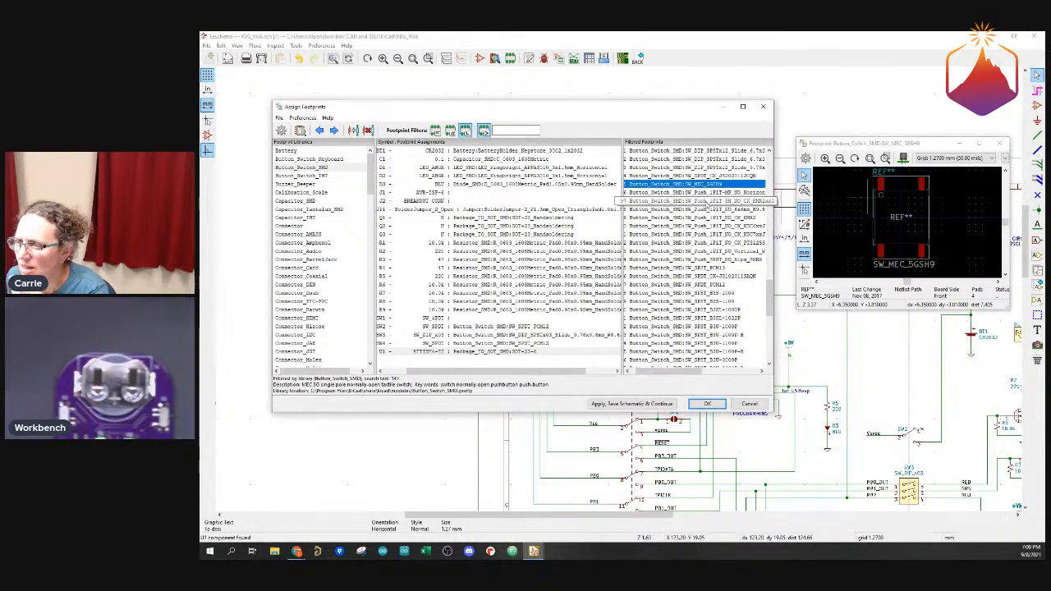
left_click(709, 193)
left_click(706, 210)
left_click(706, 234)
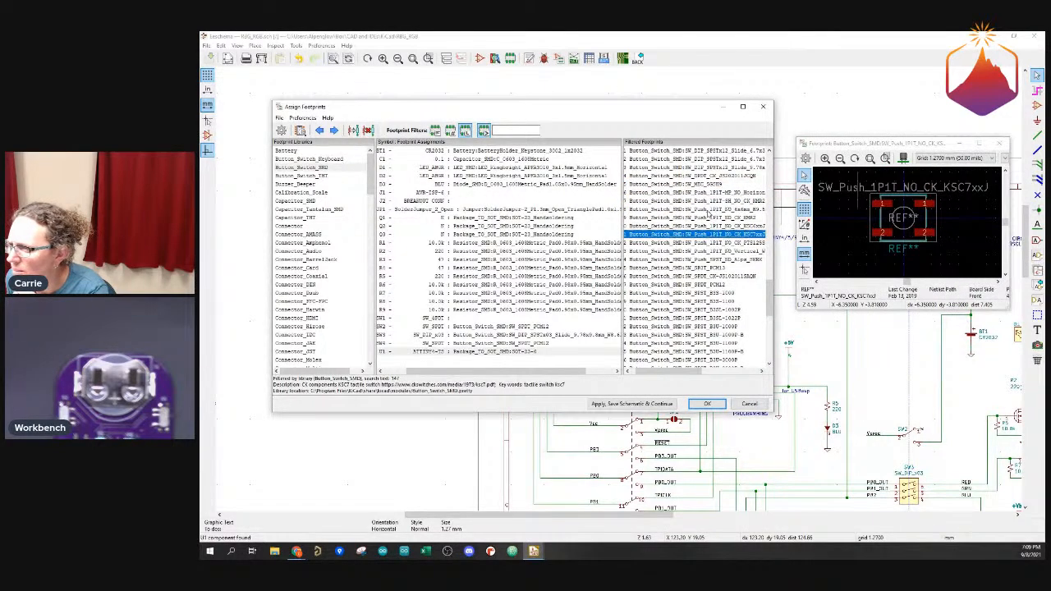
left_click(707, 210)
left_click(707, 201)
left_click(709, 192)
left_click(708, 209)
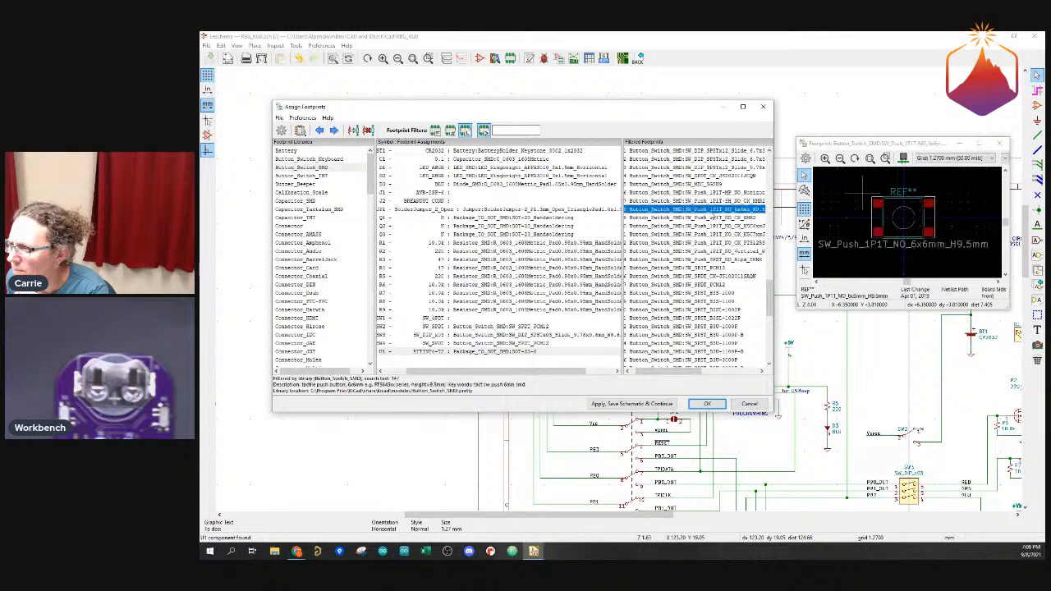
left_click(709, 218)
left_click(710, 226)
left_click(709, 234)
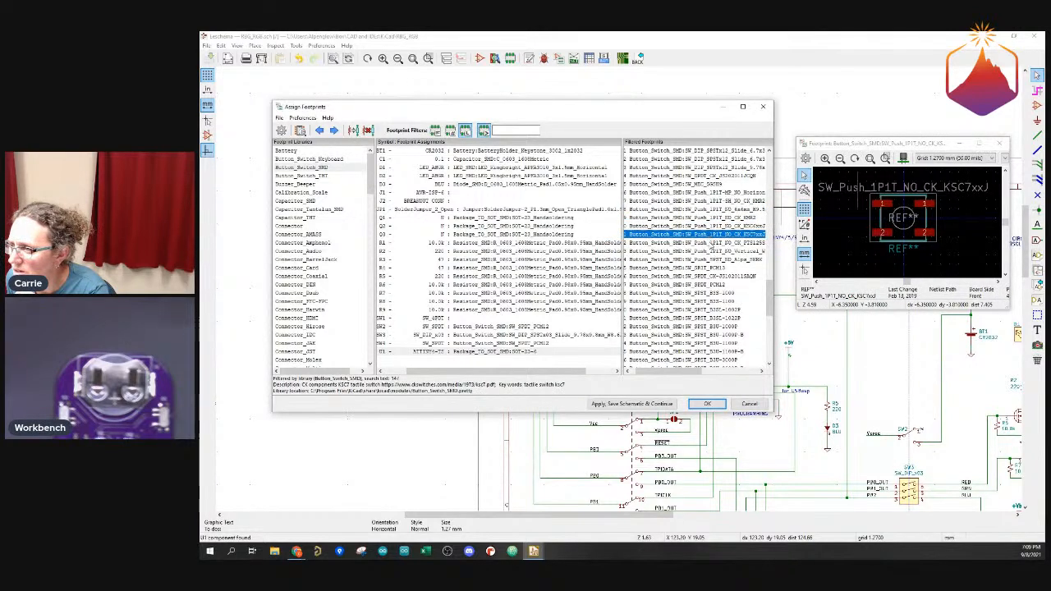
left_click(710, 243)
left_click(711, 251)
left_click(710, 259)
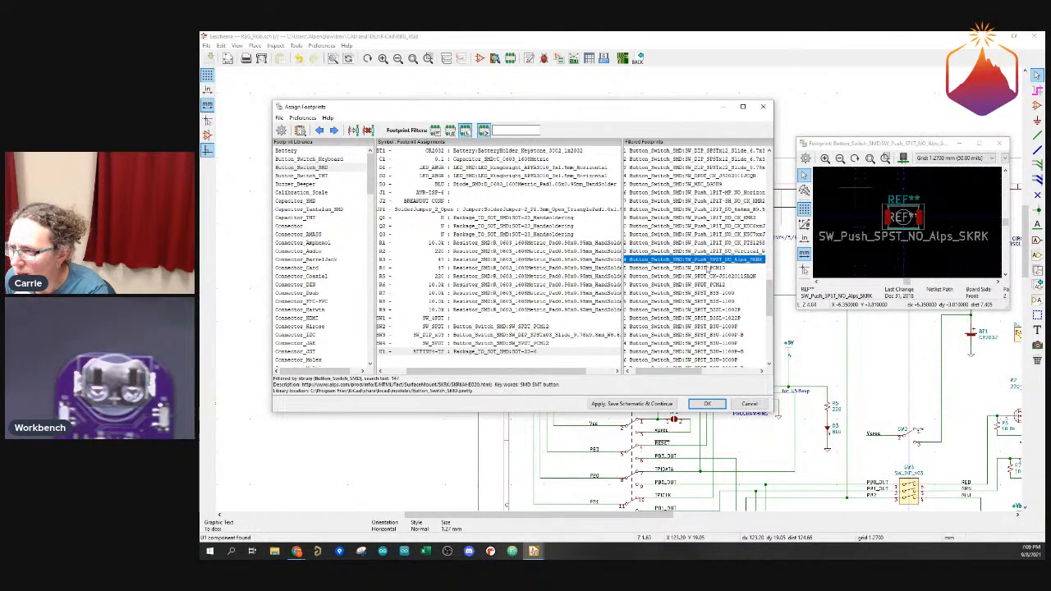
Preview the SW_SP3T_PCM13, SW_SPDT_PCM12, SW_SPST_B3S-1100 and SW_SPST_B3SL-1022P footprints as candidates for SW1
left_click(708, 268)
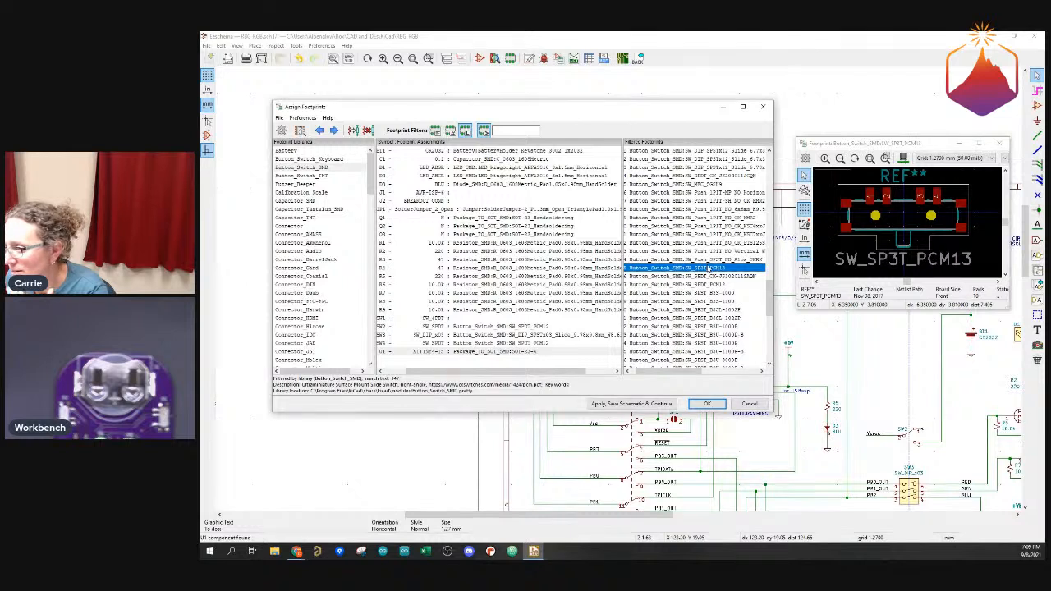
left_click(702, 277)
left_click(702, 285)
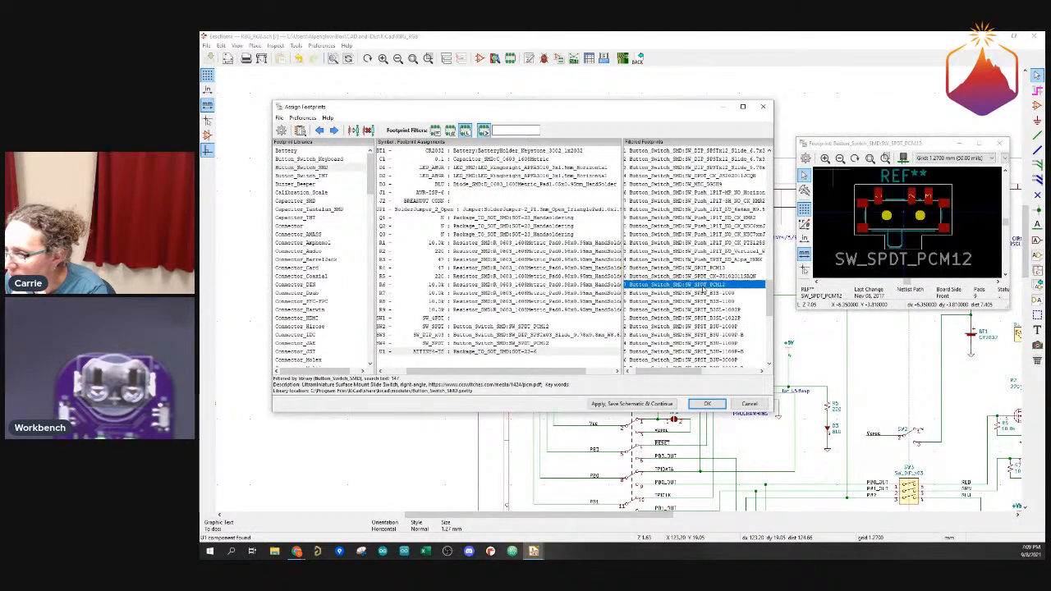
left_click(703, 293)
left_click(703, 301)
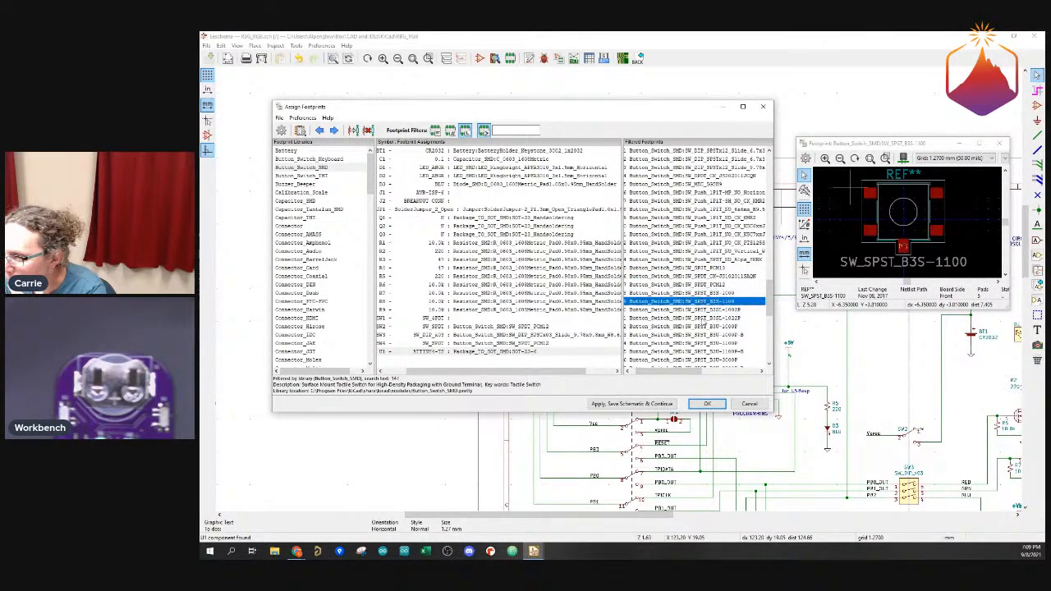
left_click(704, 318)
scroll(703, 320, "down", 7)
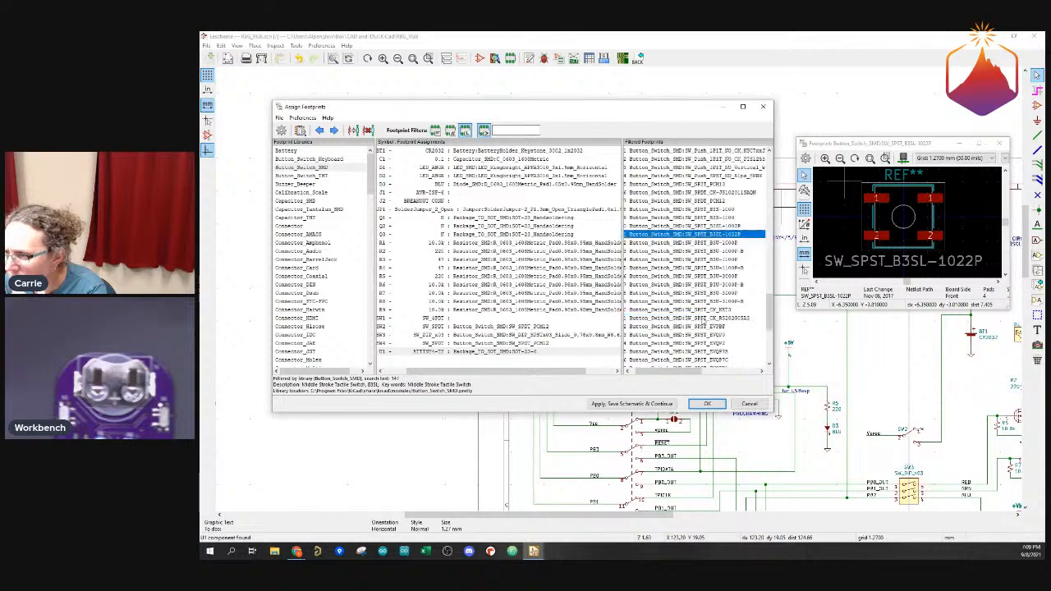
Check the remaining SMD SPST switch footprints, including SW_SPST_EVQP7A and Omron_B3FS-100xP, through to SW_SPST_SKQG_WithoutStem
left_click(701, 309)
left_click(688, 267)
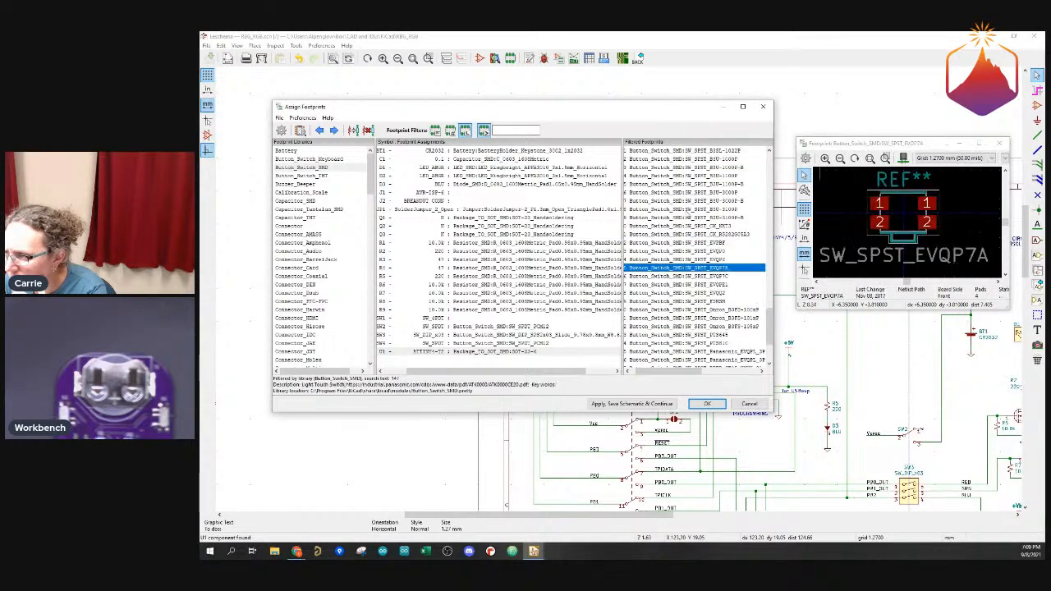
left_click(686, 210)
left_click(683, 259)
left_click(680, 310)
scroll(681, 318, "down", 4)
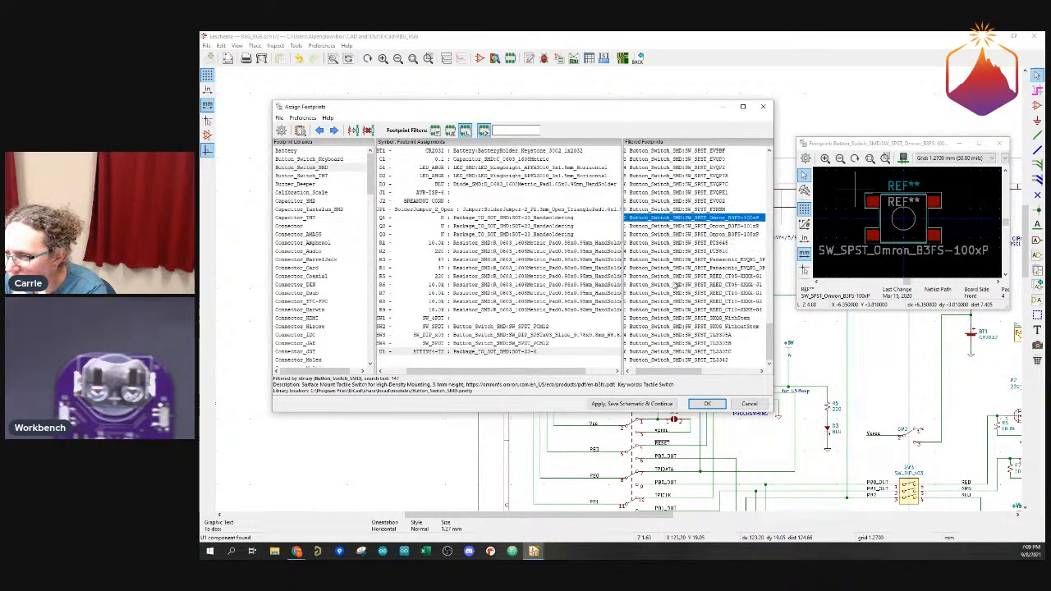
left_click(680, 284)
left_click(682, 326)
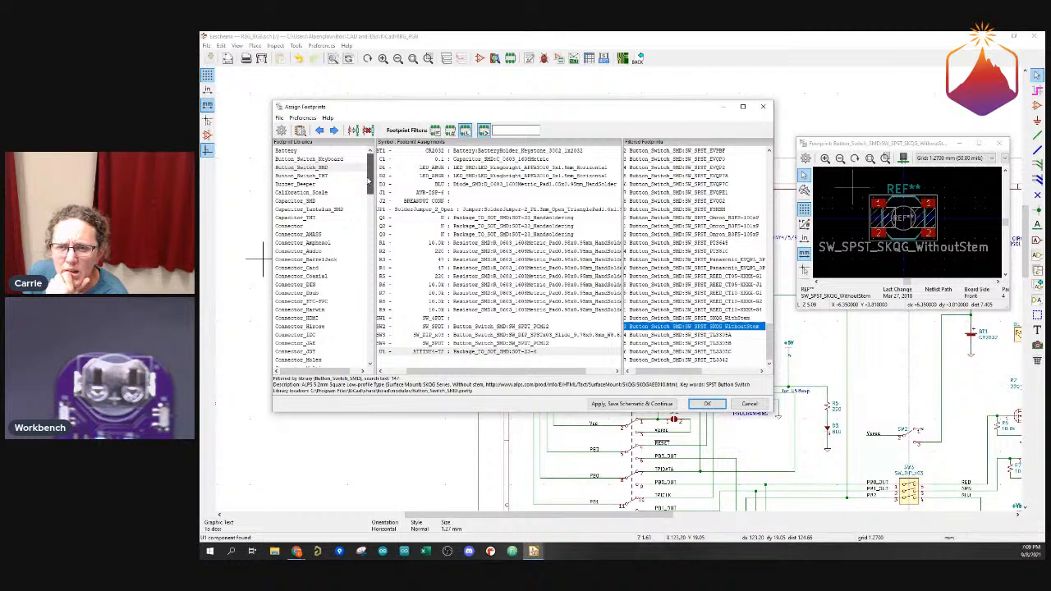
Browse the Button_Switch_Keyboard footprint library and preview its Cherry MX entries, including SW_Cherry_MX_2.75u_Plate
left_click(315, 160)
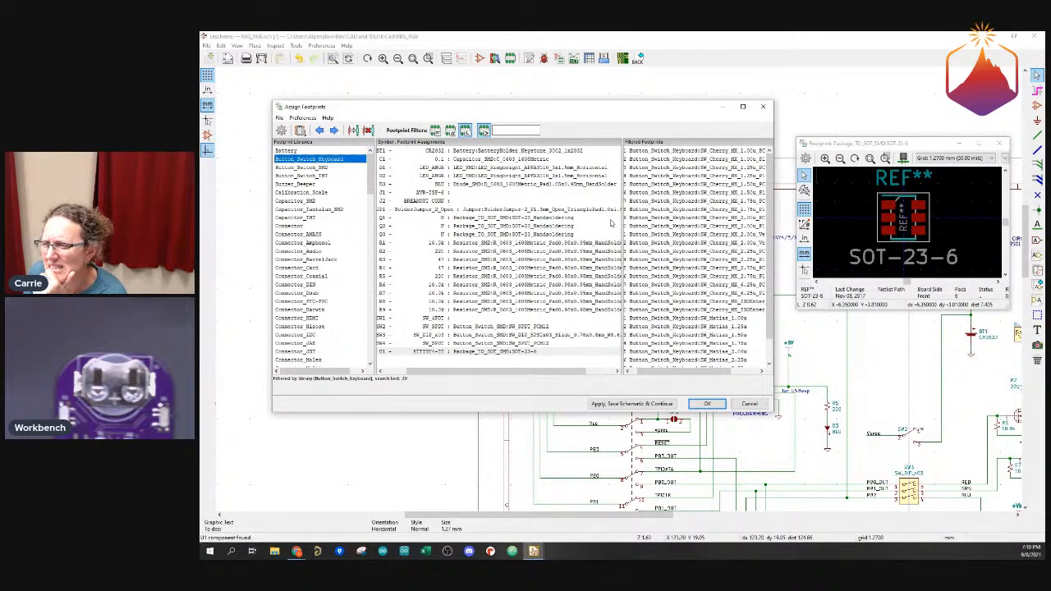
scroll(691, 261, "down", 1)
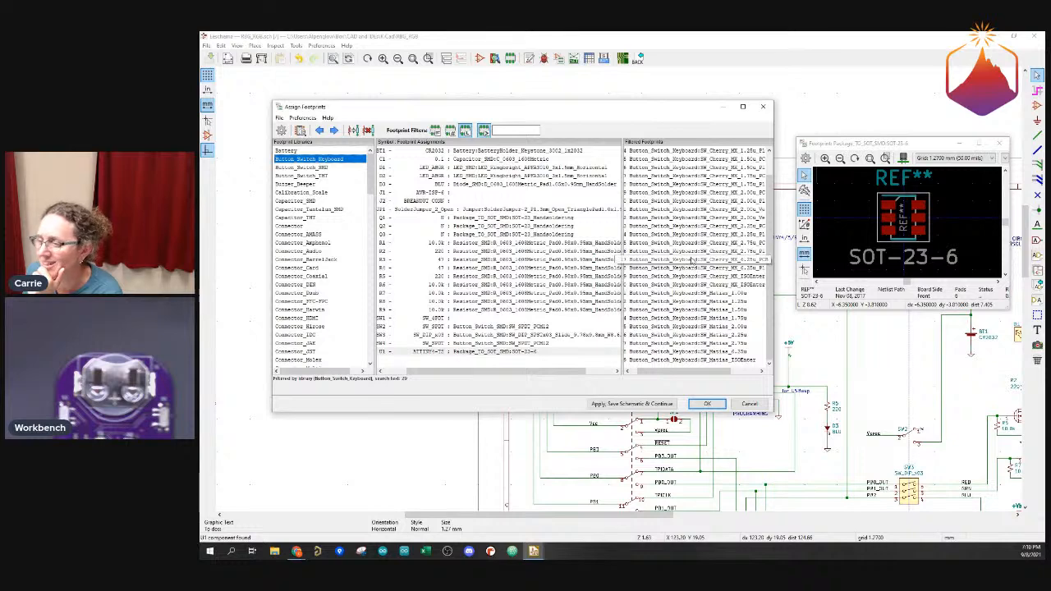
left_click(694, 235)
left_click(703, 201)
left_click(706, 254)
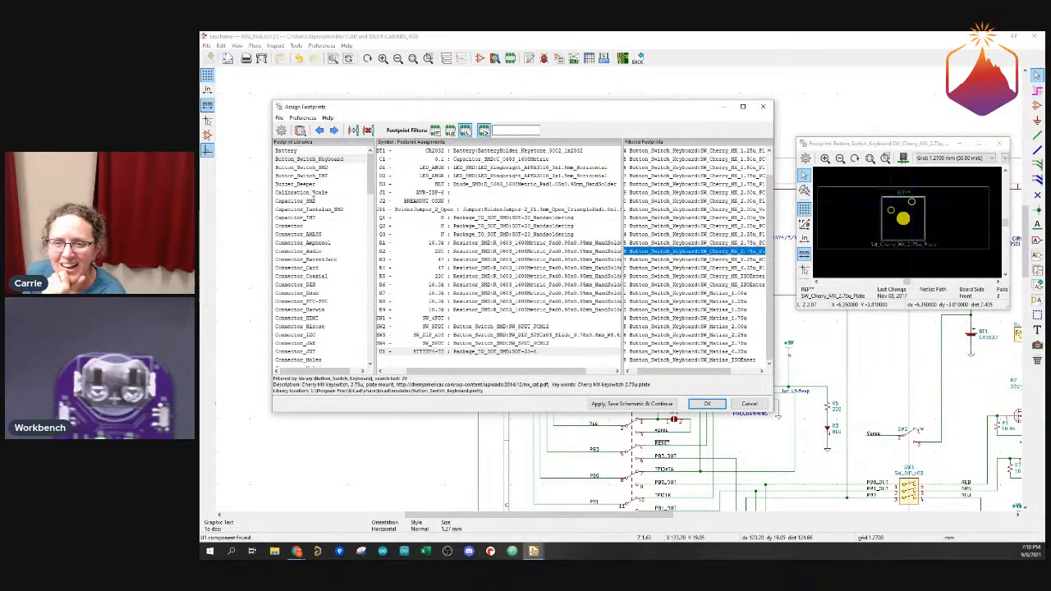
Apply the footprint assignments, save the schematic and close the footprint assignment dialog with SW1 left unassigned
left_click(315, 167)
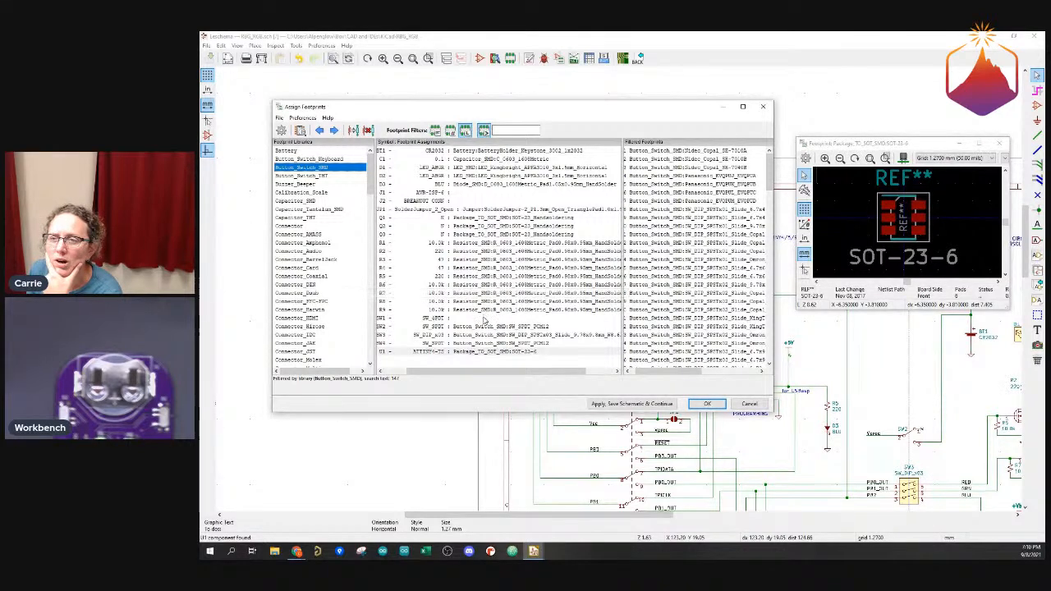
scroll(486, 321, "left", 2)
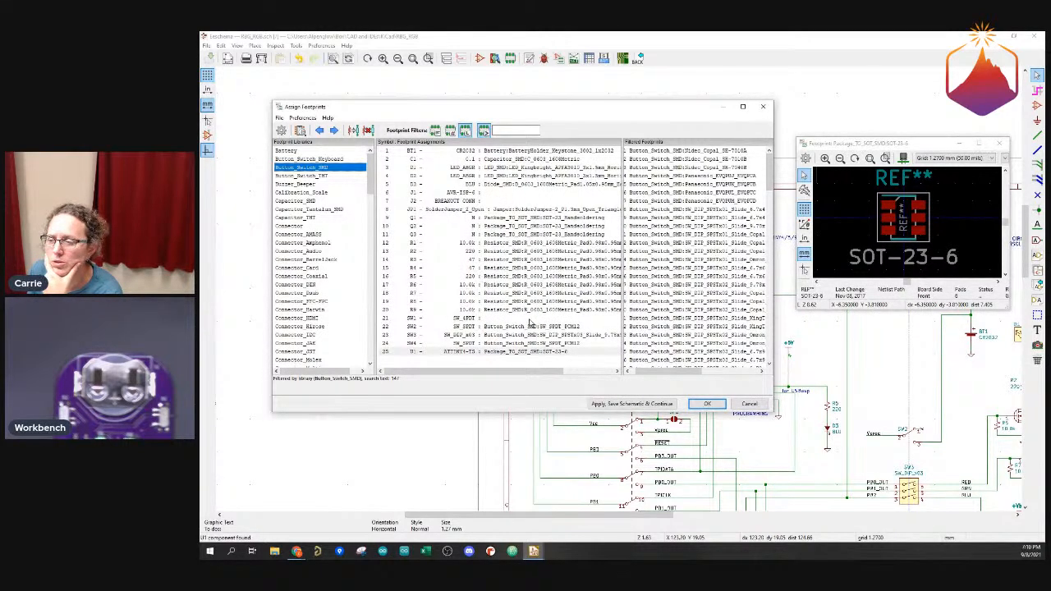
left_click(645, 405)
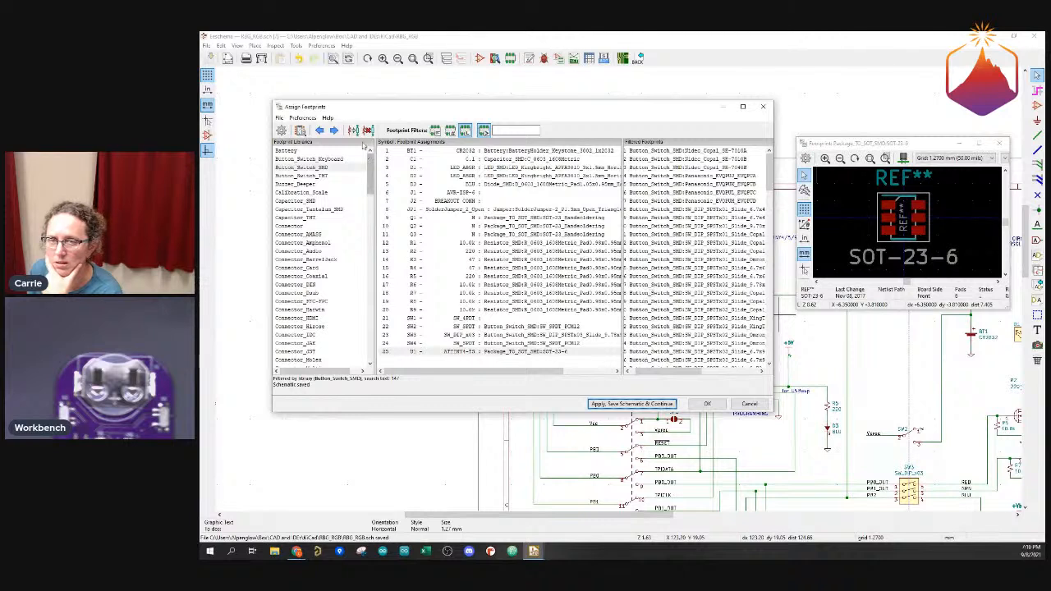
left_click(706, 405)
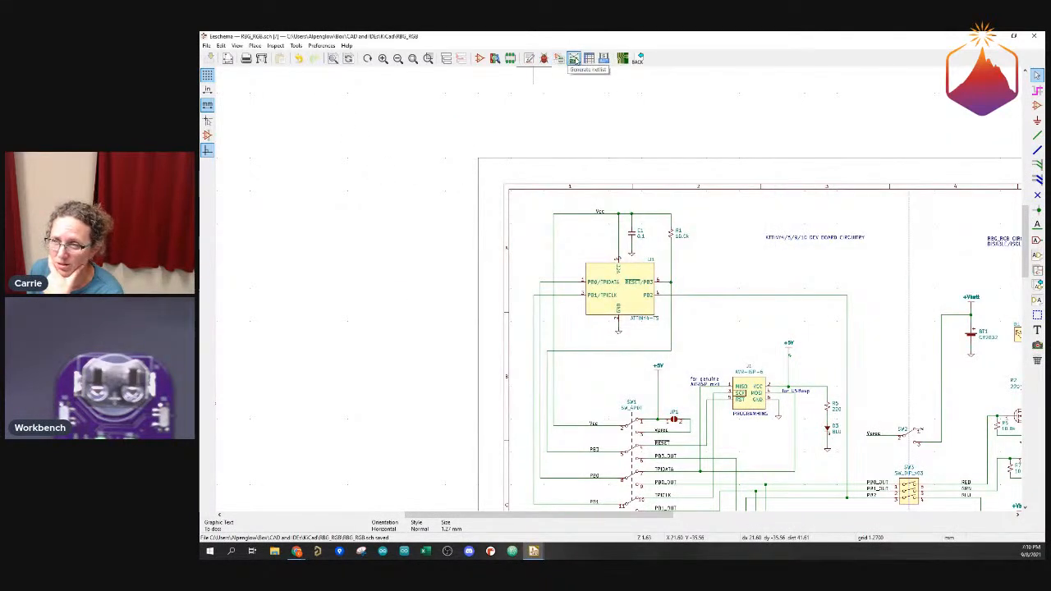
Generate the schematic's netlist in the default Pcbnew format and save it as RBG_RGB.net in the RBG_RGB project folder
left_click(575, 60)
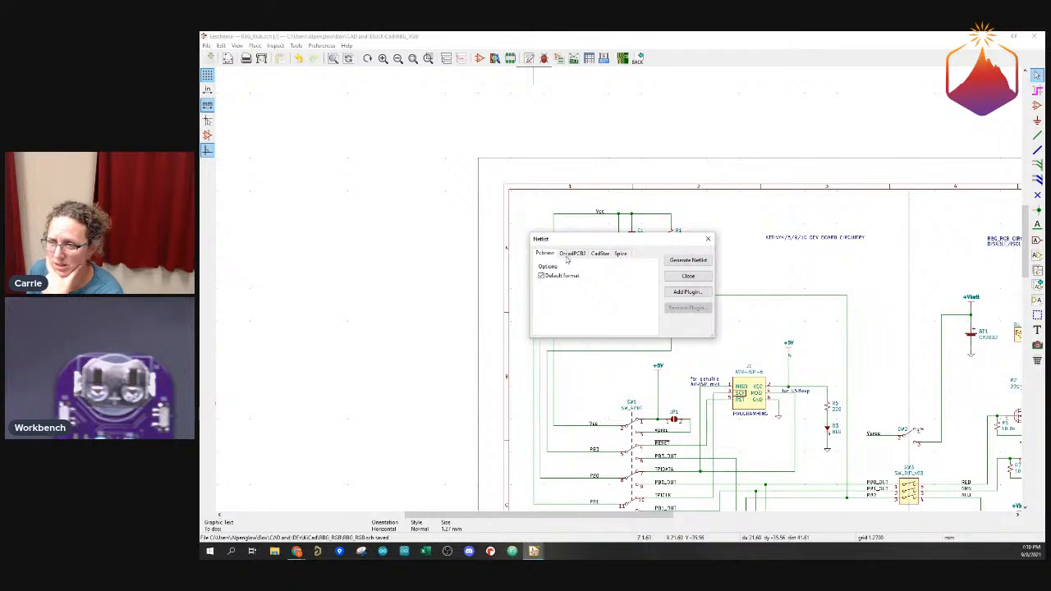
left_click(687, 260)
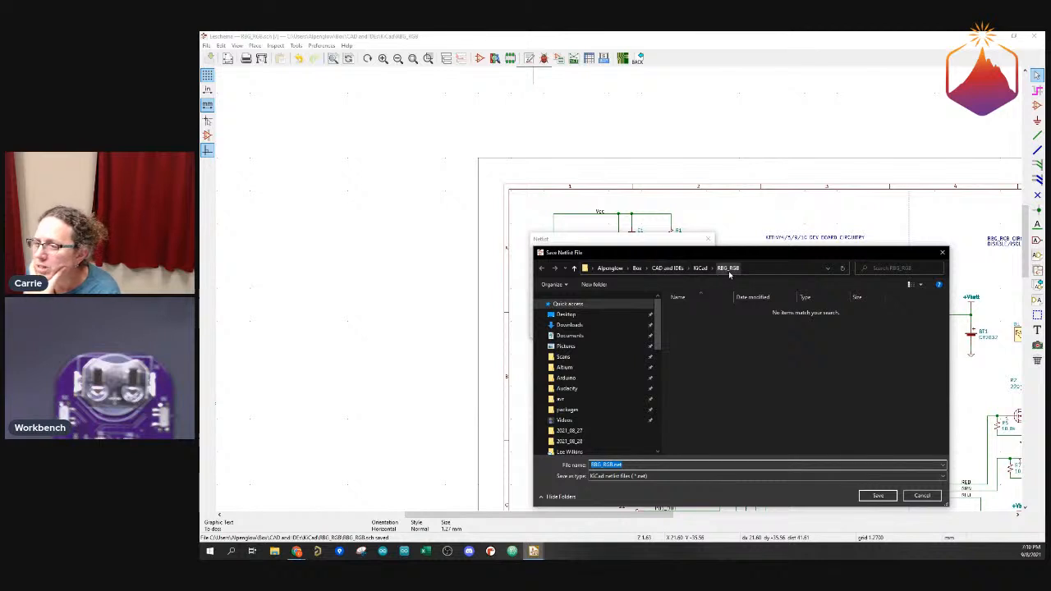
left_click(872, 496)
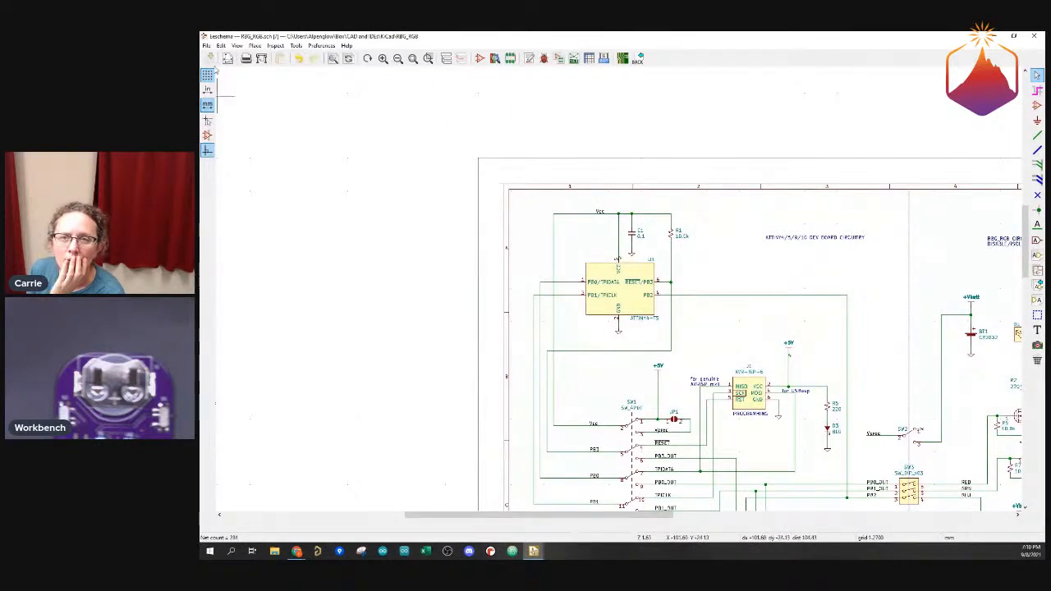
left_click(274, 45)
mouse_move(311, 49)
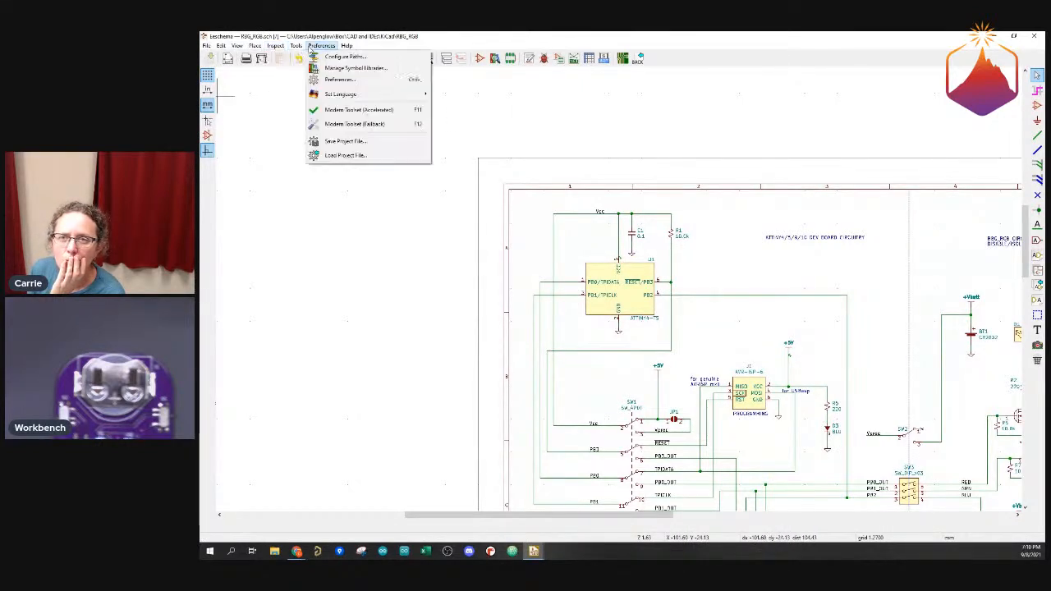
left_click(351, 45)
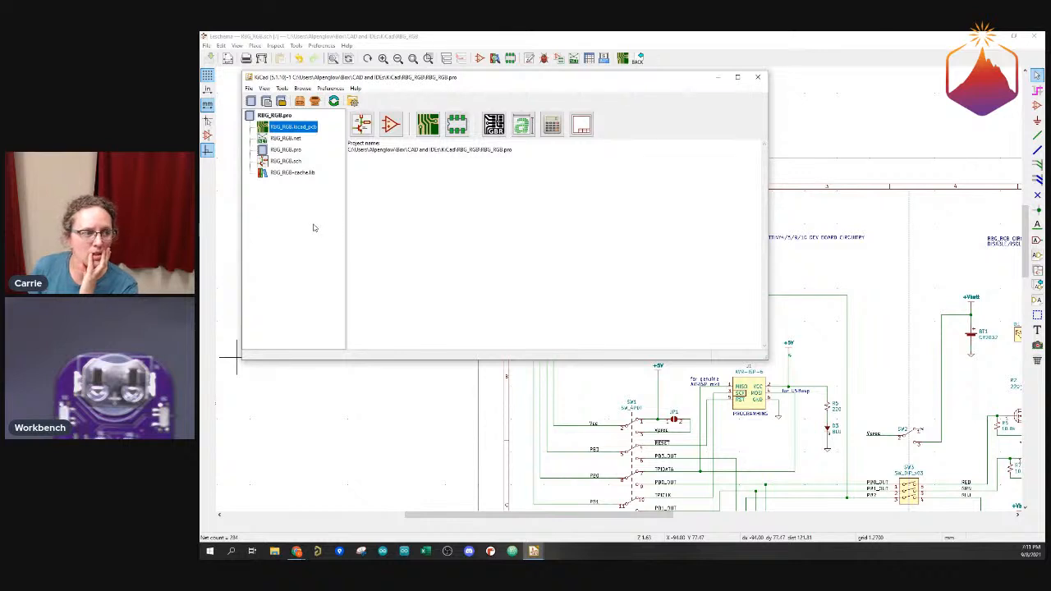
right_click(293, 127)
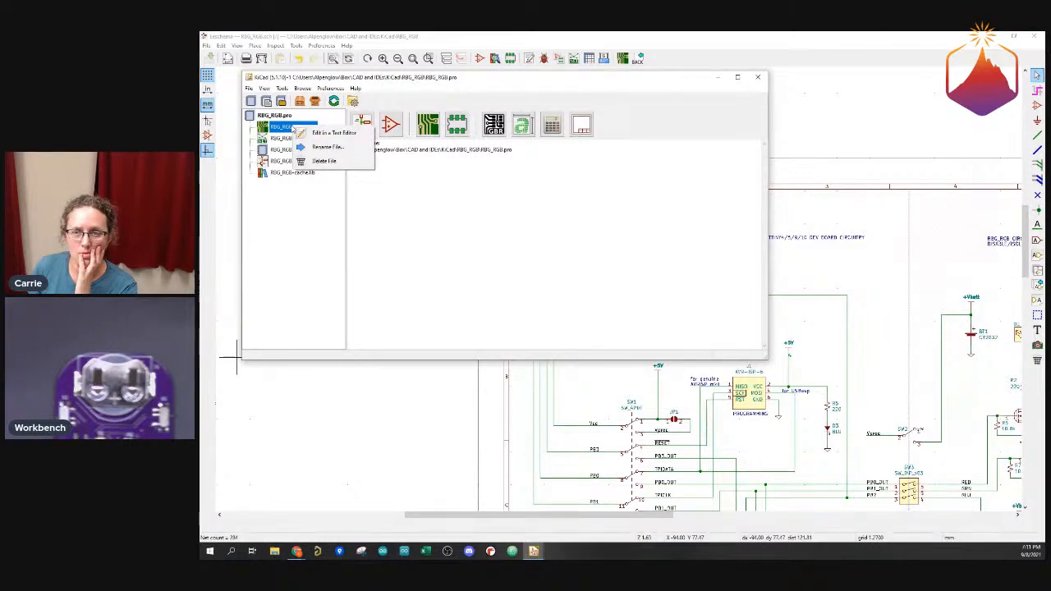
left_click(290, 240)
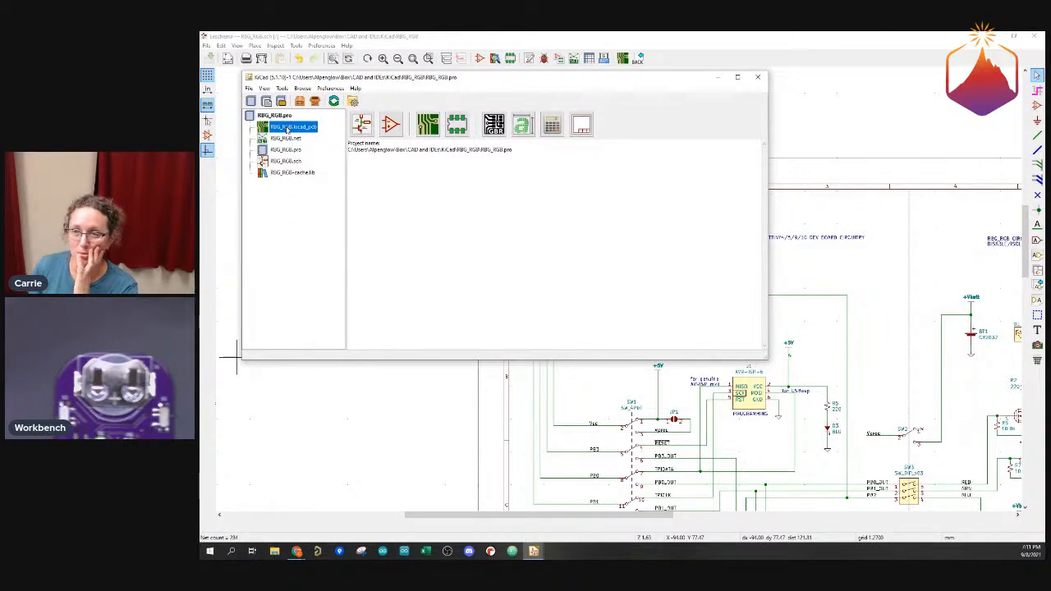
Open the RBG_RGB board in the PCB layout editor from the project manager and enable graphics acceleration
left_click(428, 133)
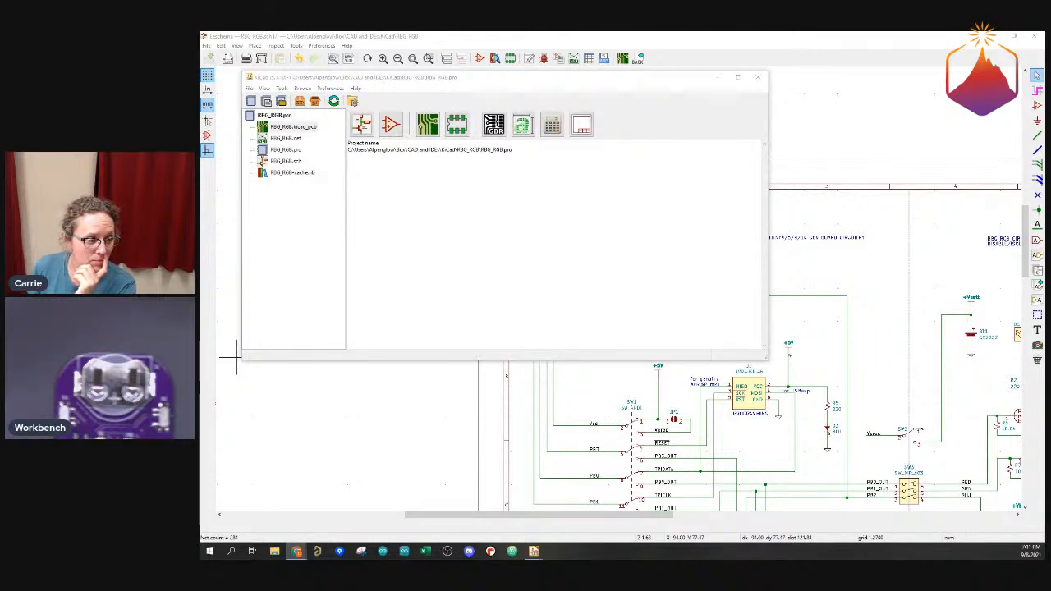
key("super+d")
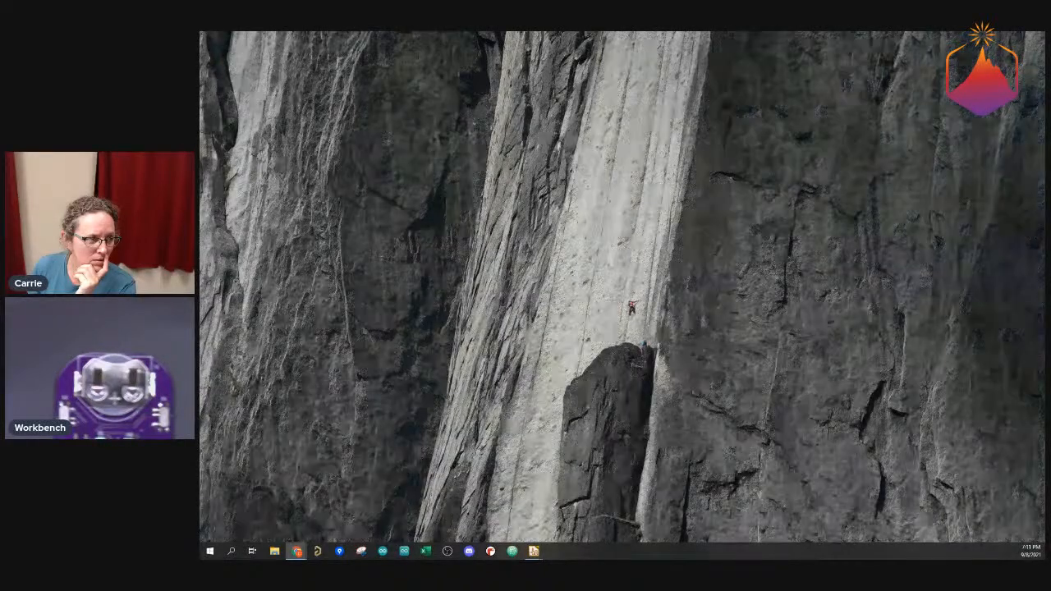
key("super+d")
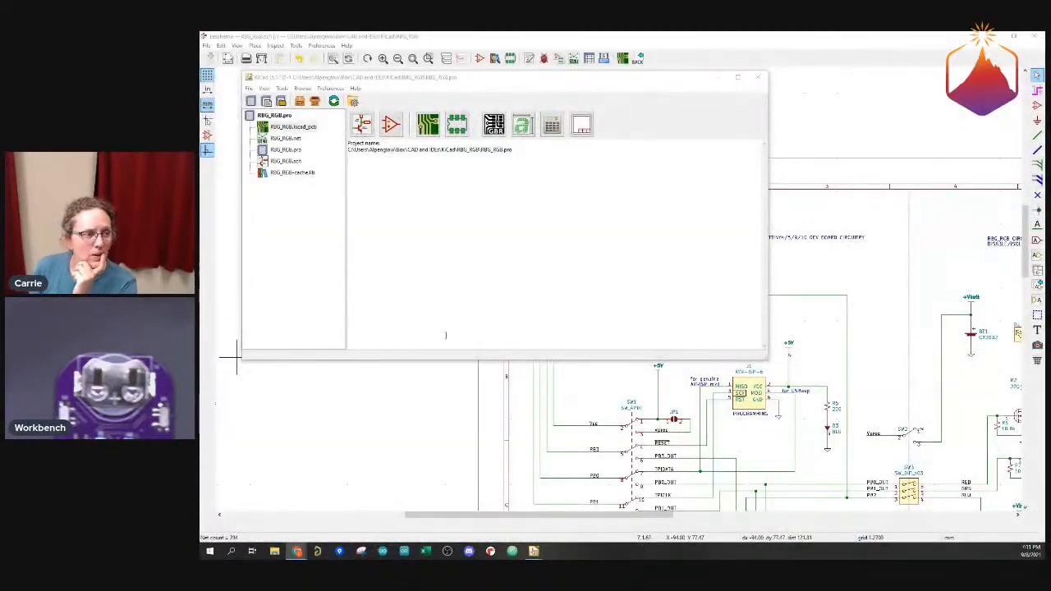
left_click(276, 128)
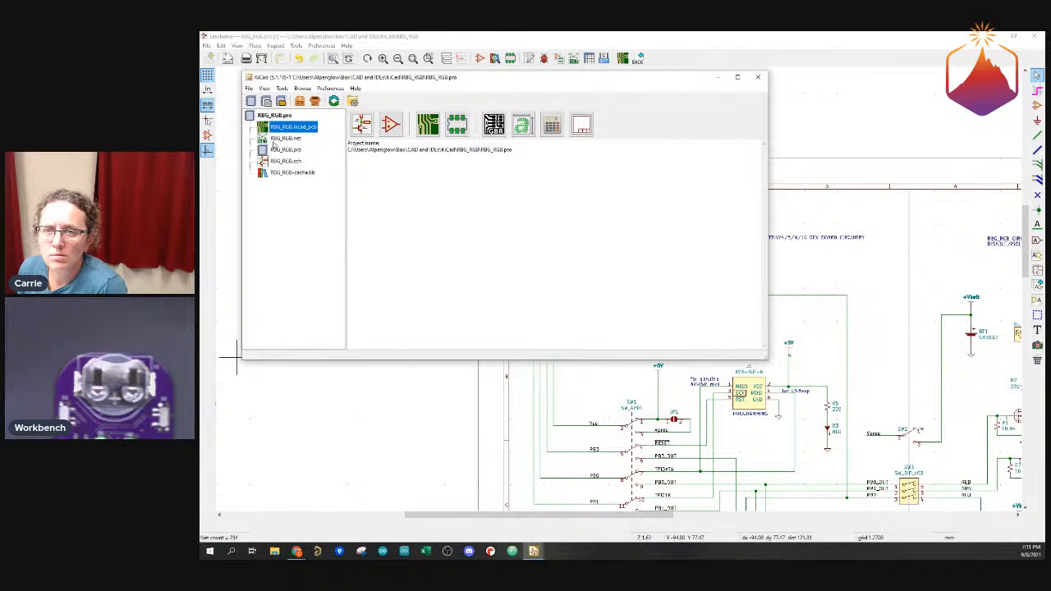
left_click(279, 138)
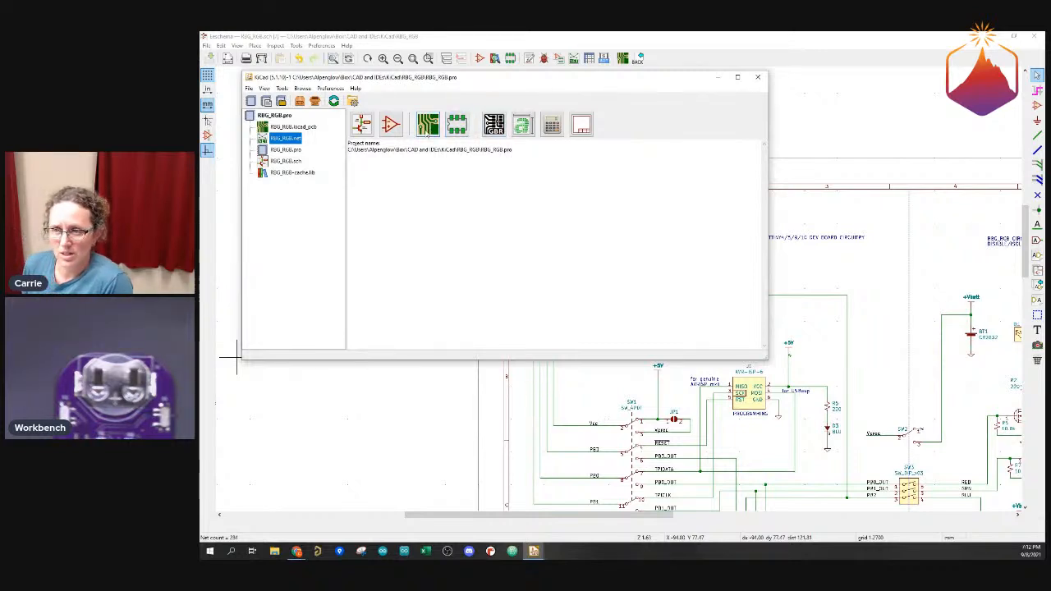
left_click(427, 135)
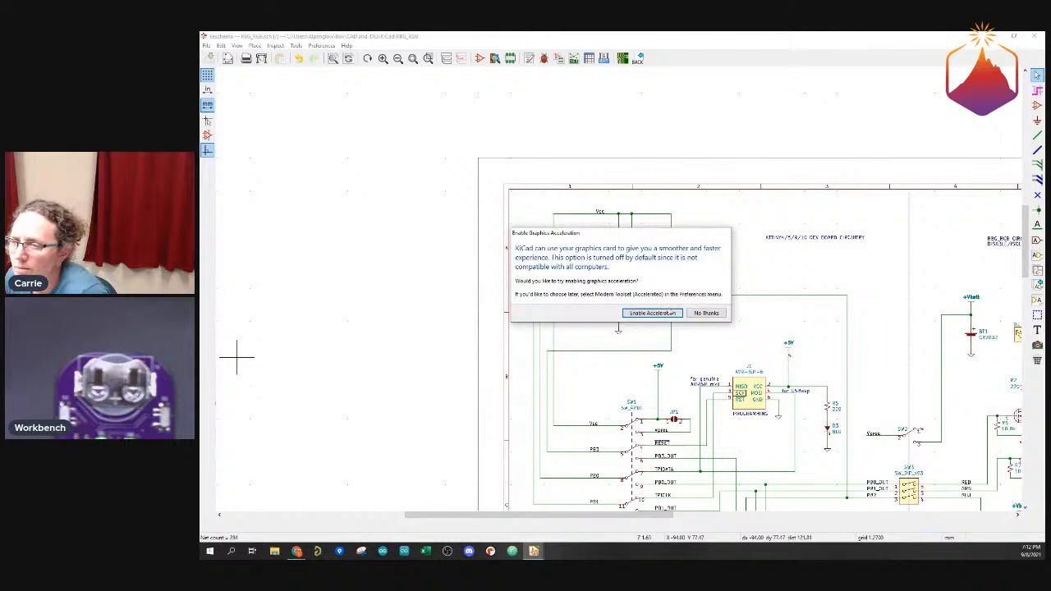
left_click(668, 315)
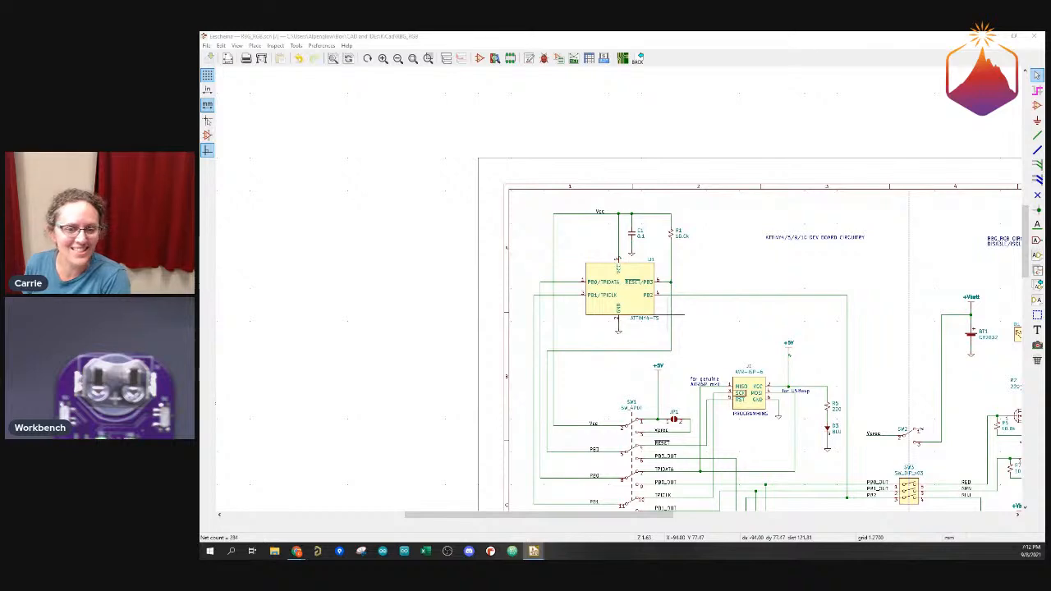
Maximize the PCB layout editor window and fit the whole drawing sheet in view
left_click_drag(200, 128, 539, 45)
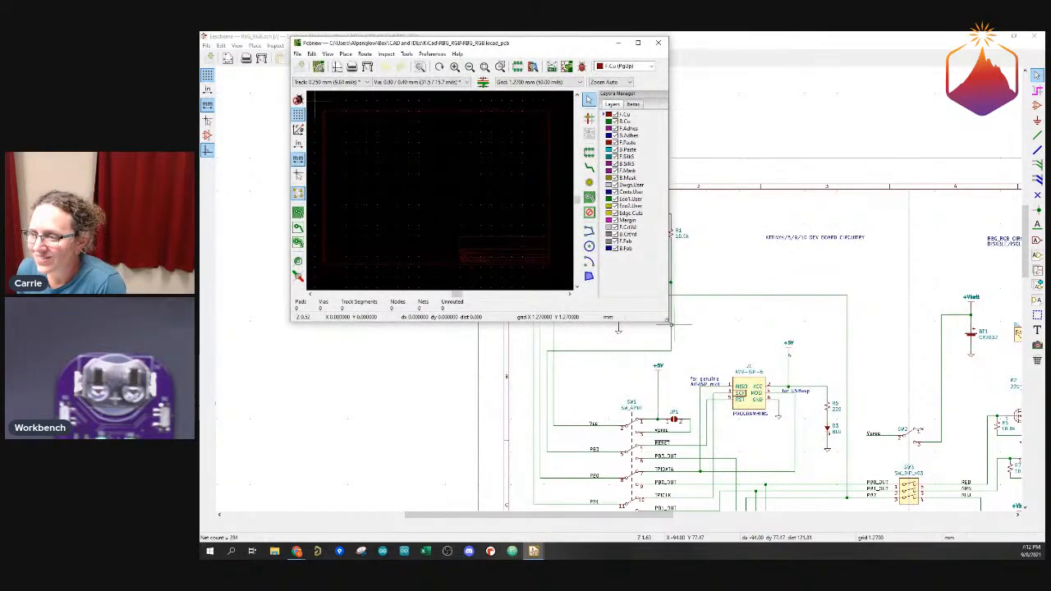
left_click_drag(669, 321, 889, 496)
scroll(590, 304, "up", 1)
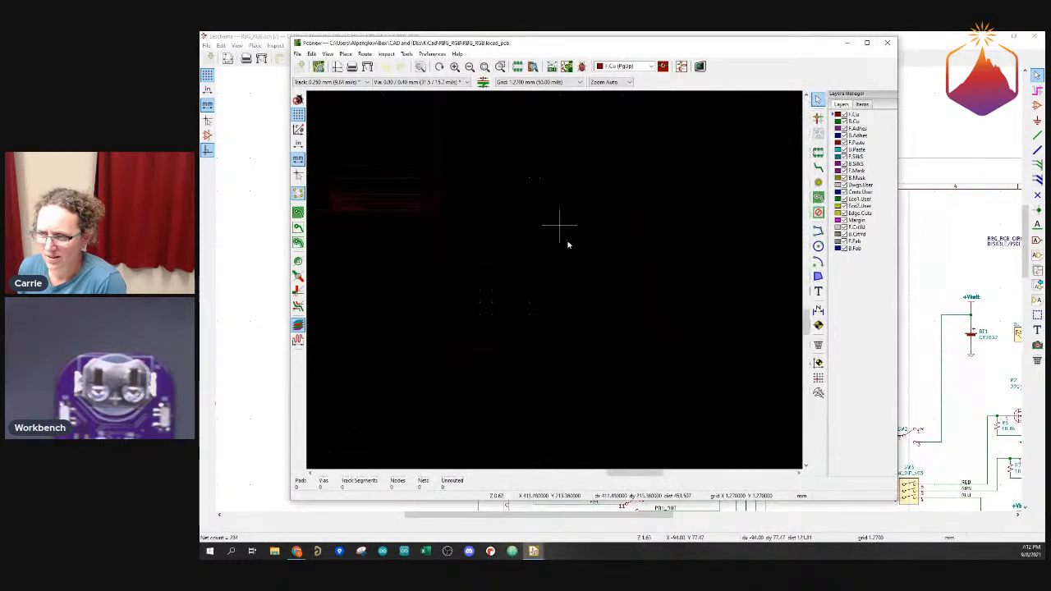
scroll(459, 209, "down", 1)
scroll(577, 289, "down", 1)
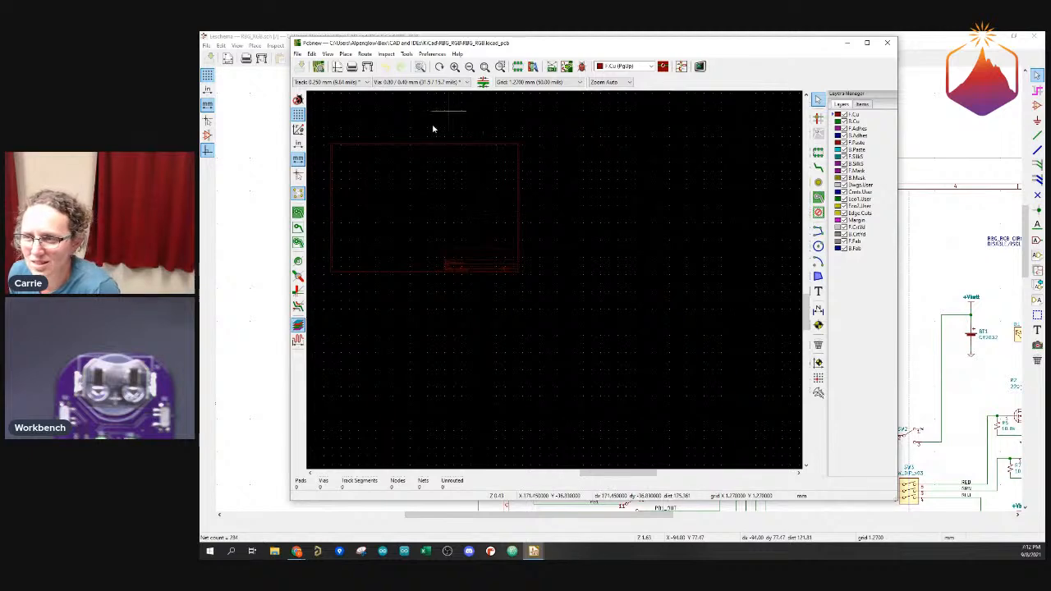
left_click_drag(621, 473, 614, 475)
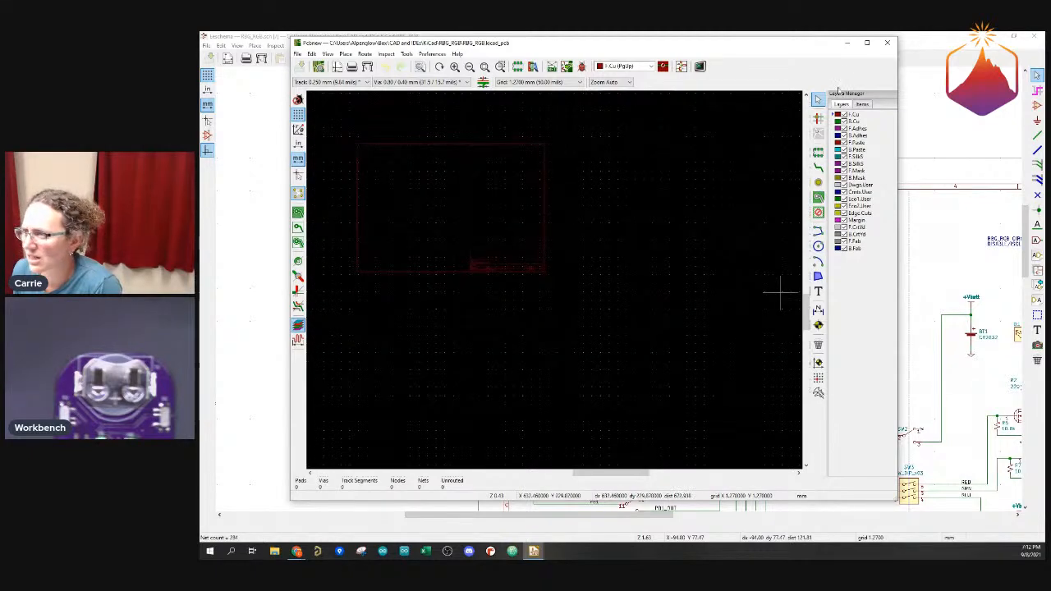
left_click(869, 45)
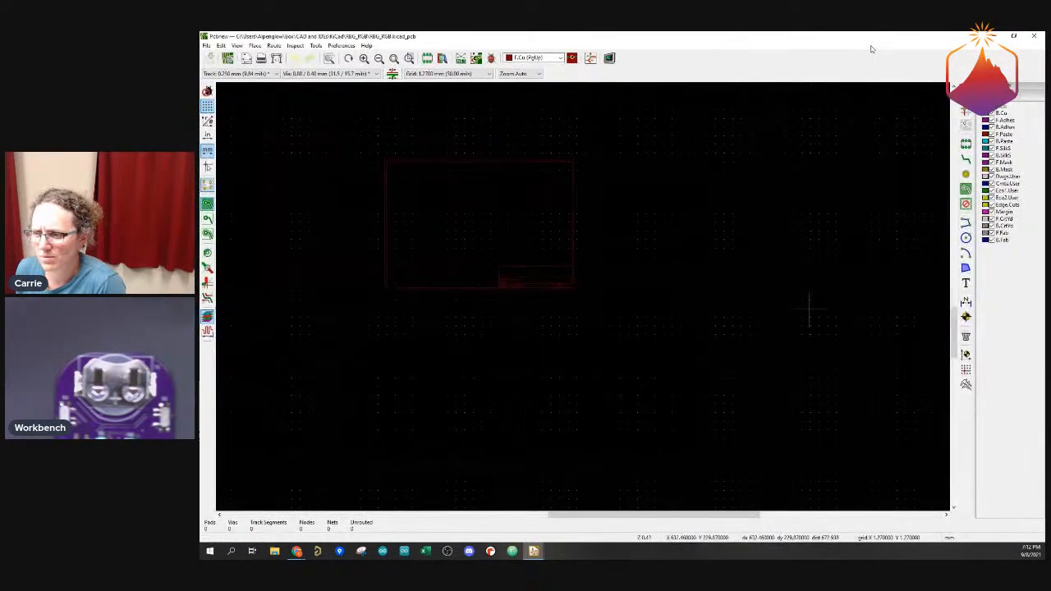
left_click(394, 59)
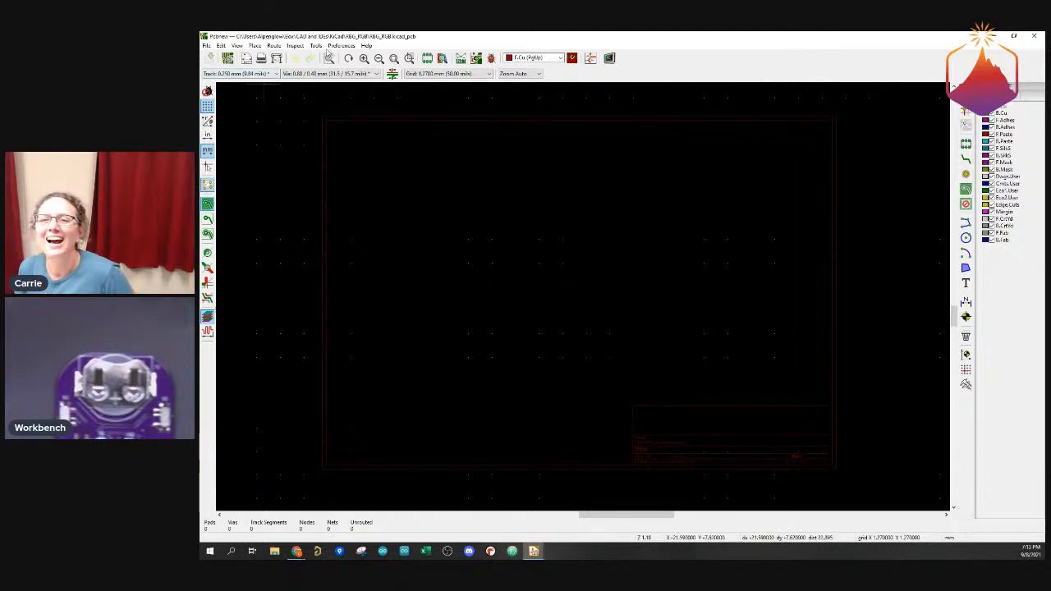
Load the RBG_RGB.net netlist, keeping existing symbol-to-footprint associations, and update the PCB with its footprints
left_click(463, 59)
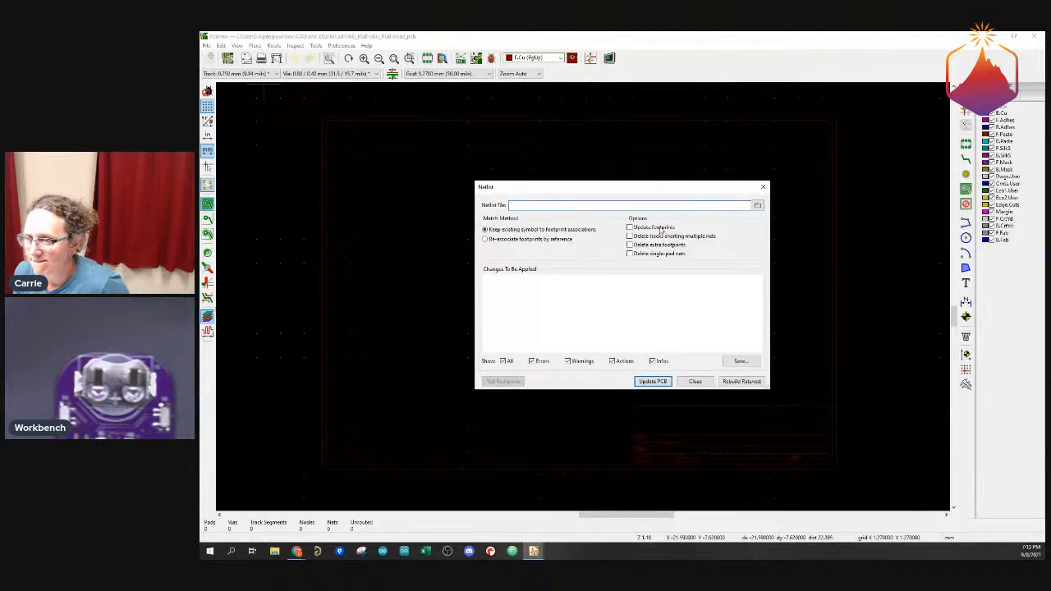
left_click(758, 207)
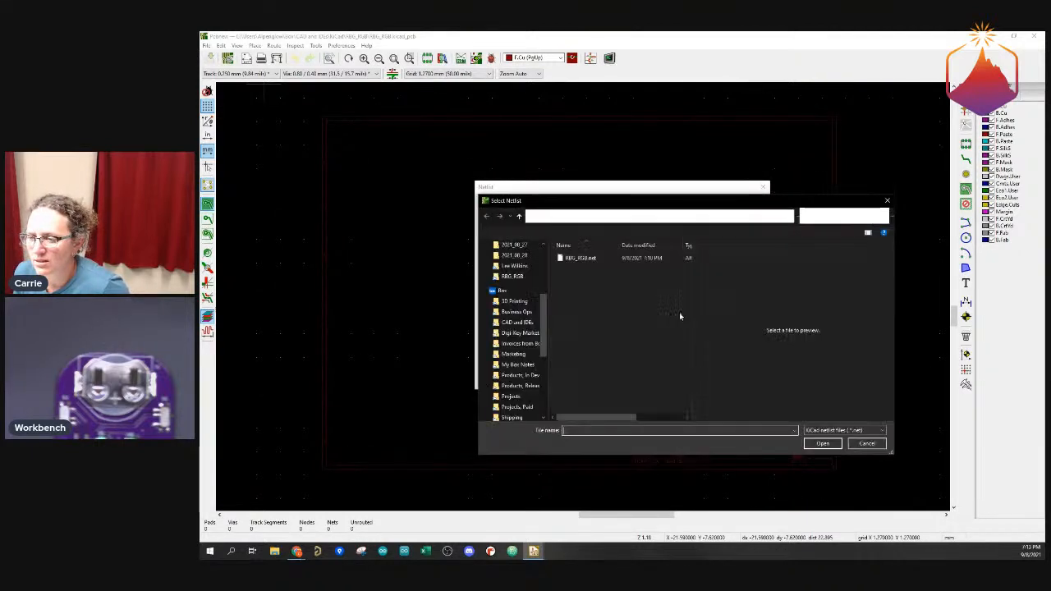
double_click(587, 258)
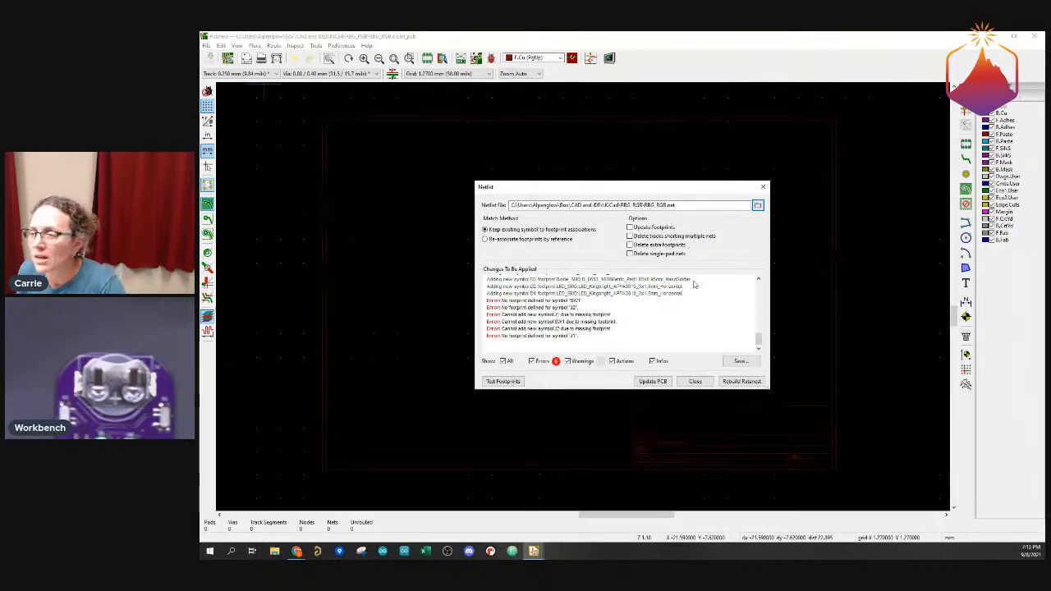
left_click(651, 228)
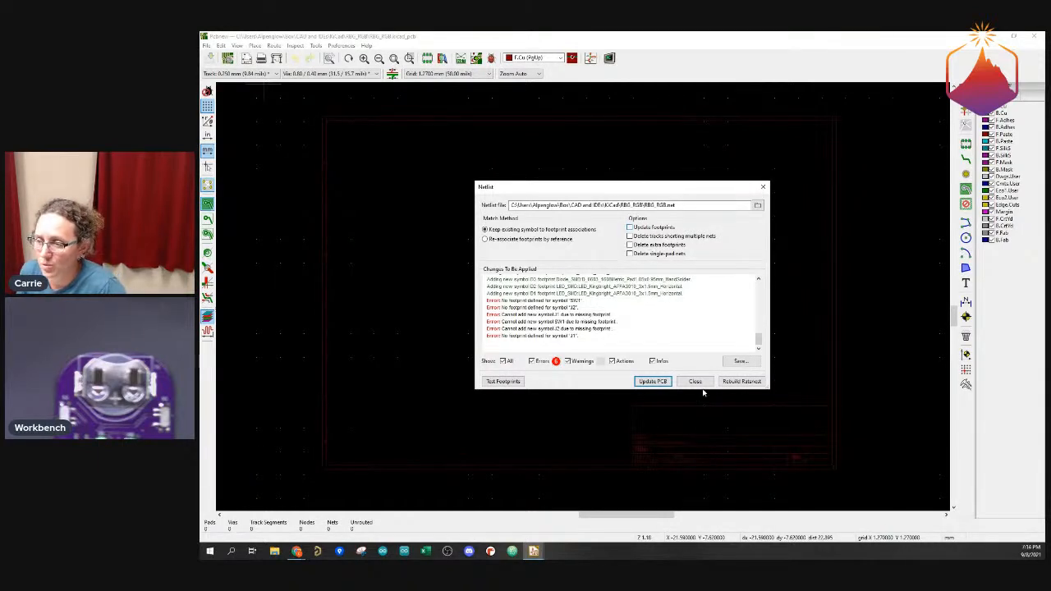
left_click(652, 381)
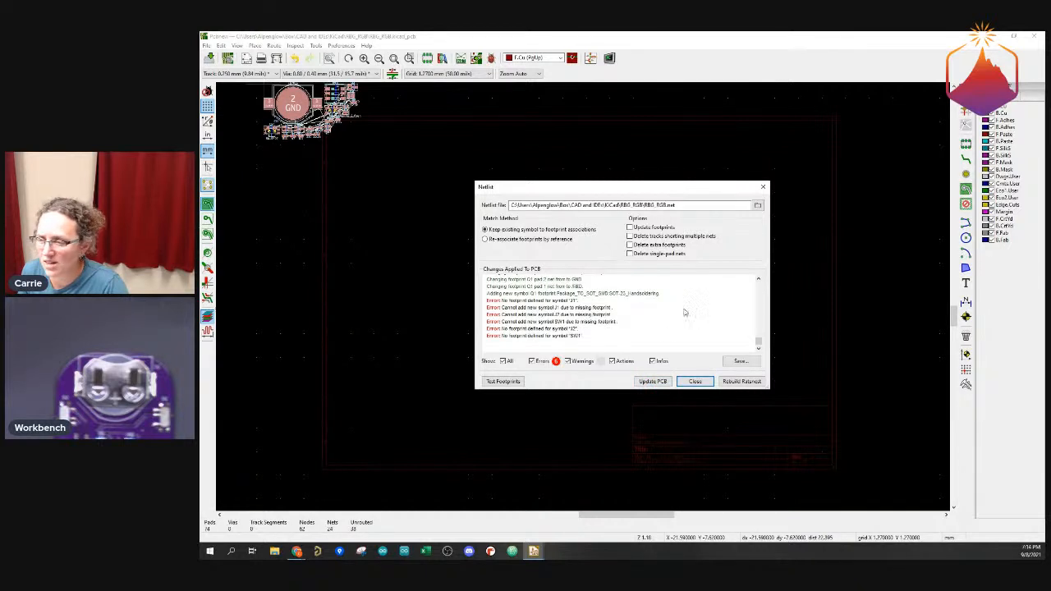
left_click(694, 382)
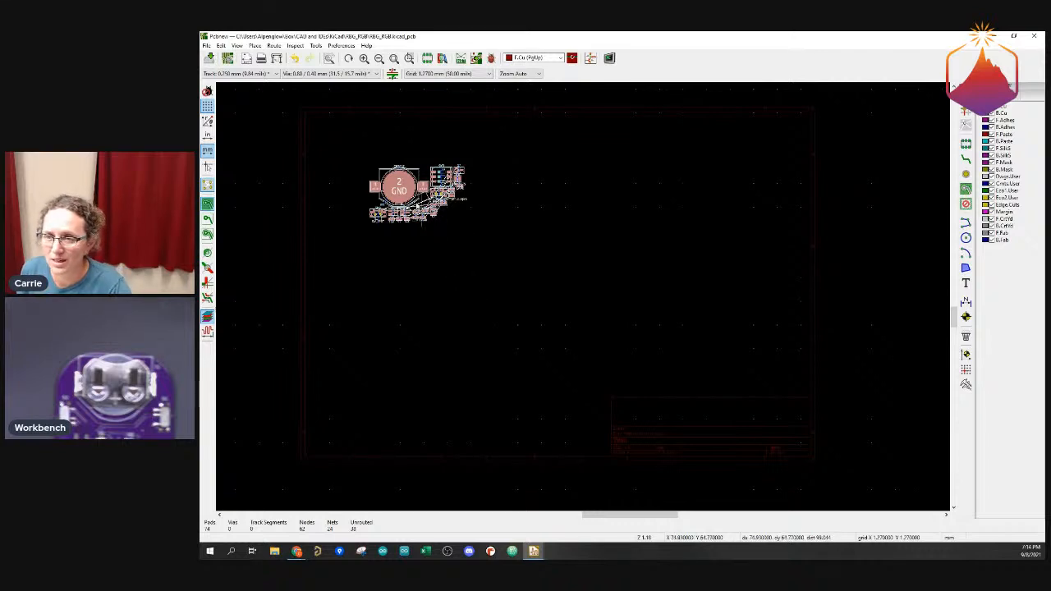
Examine the imported footprint cluster up close, including the resistors and the RGB LEDs beside the CR2032 holder
scroll(415, 197, "up", 1)
scroll(586, 303, "up", 4)
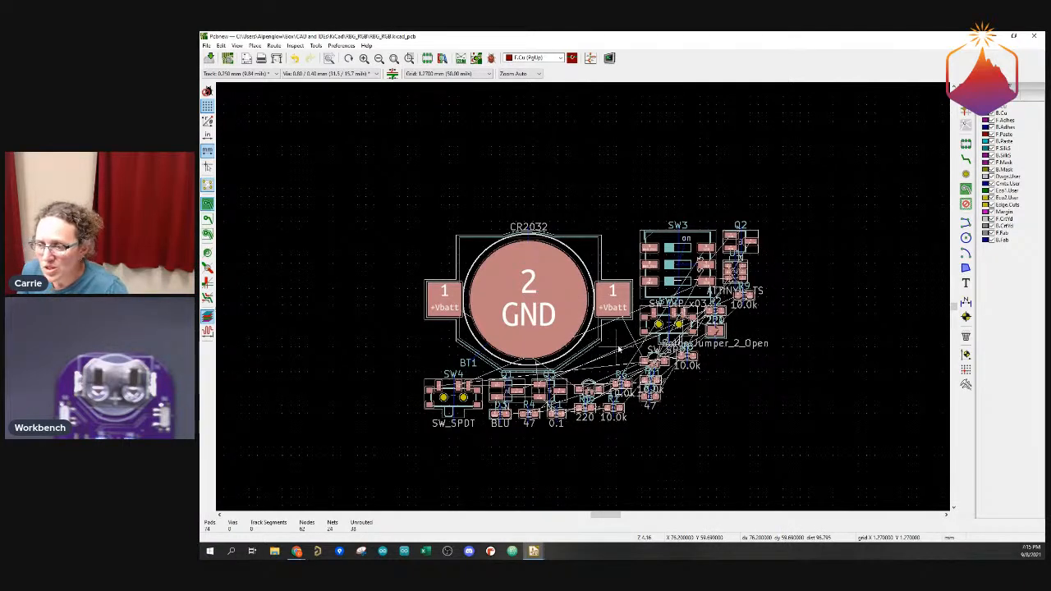
scroll(620, 350, "up", 1)
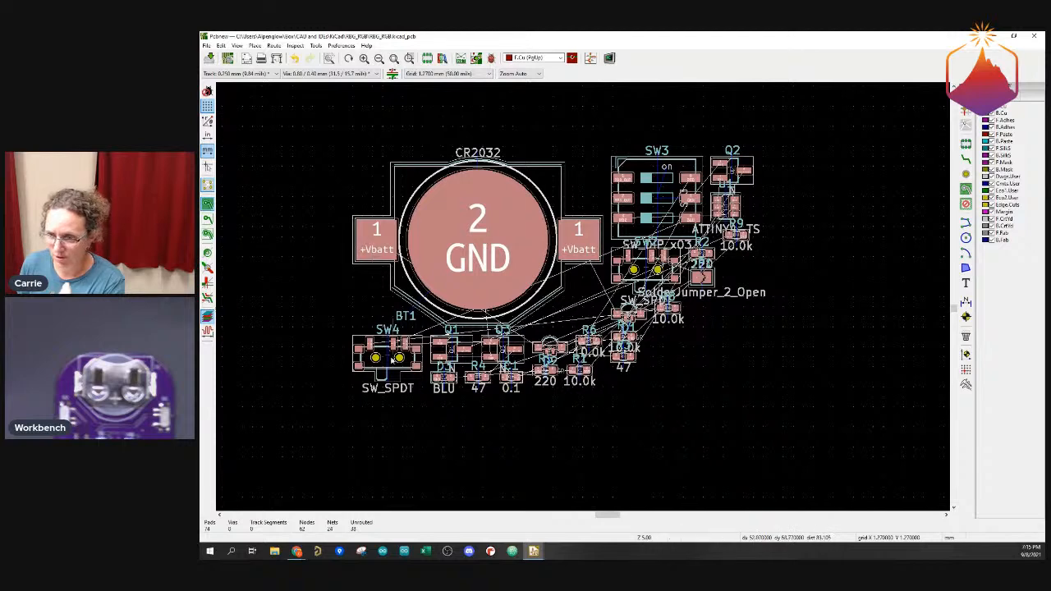
scroll(580, 380, "up", 1)
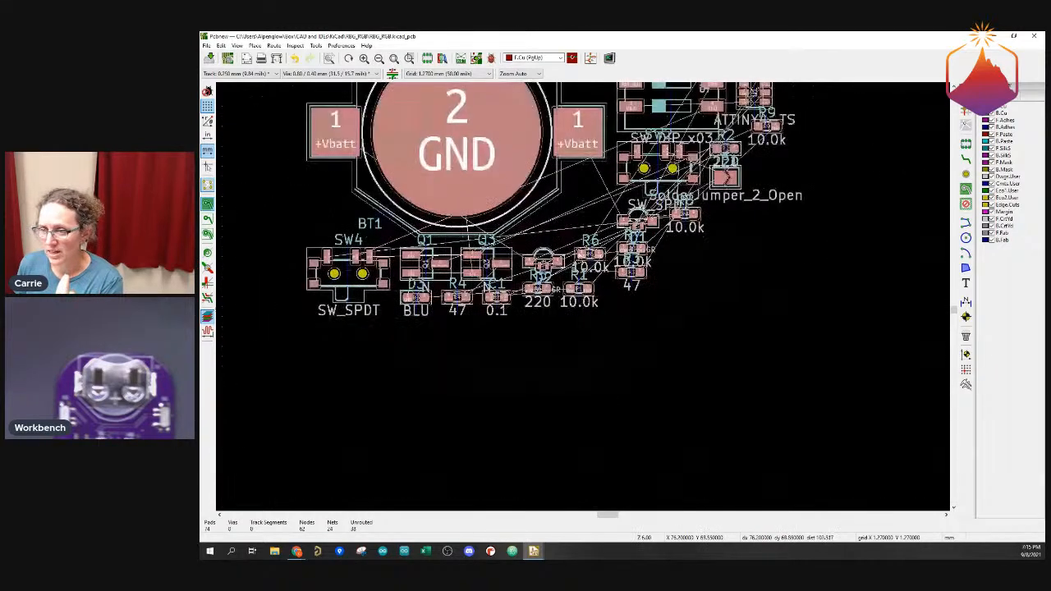
scroll(454, 294, "up", 4)
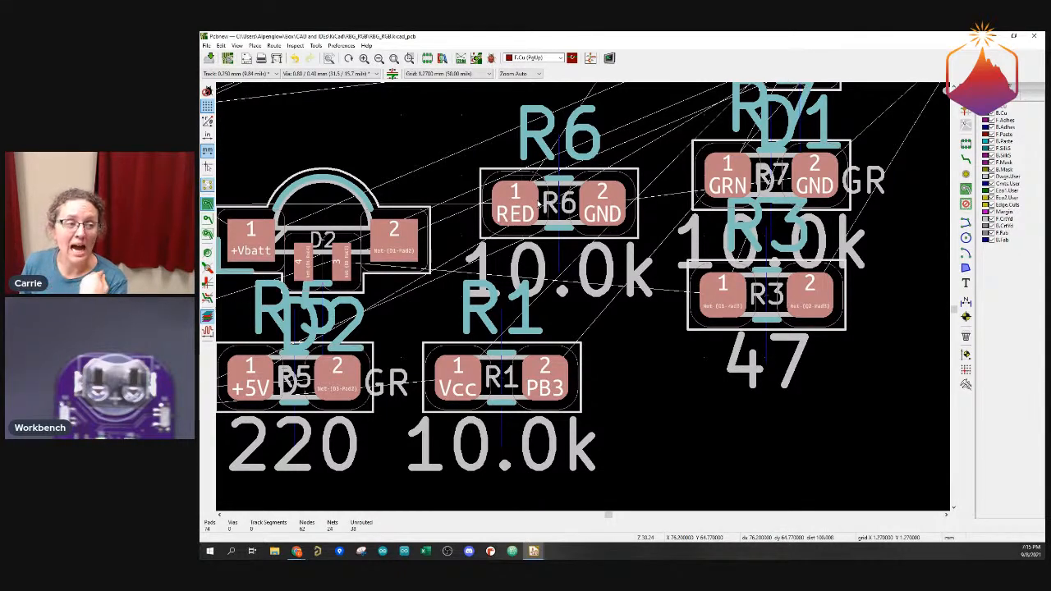
Switch to the schematic and examine the mode switch nets, the programming header and the R5 and D3 LED branch
left_click(534, 550)
left_click(490, 505)
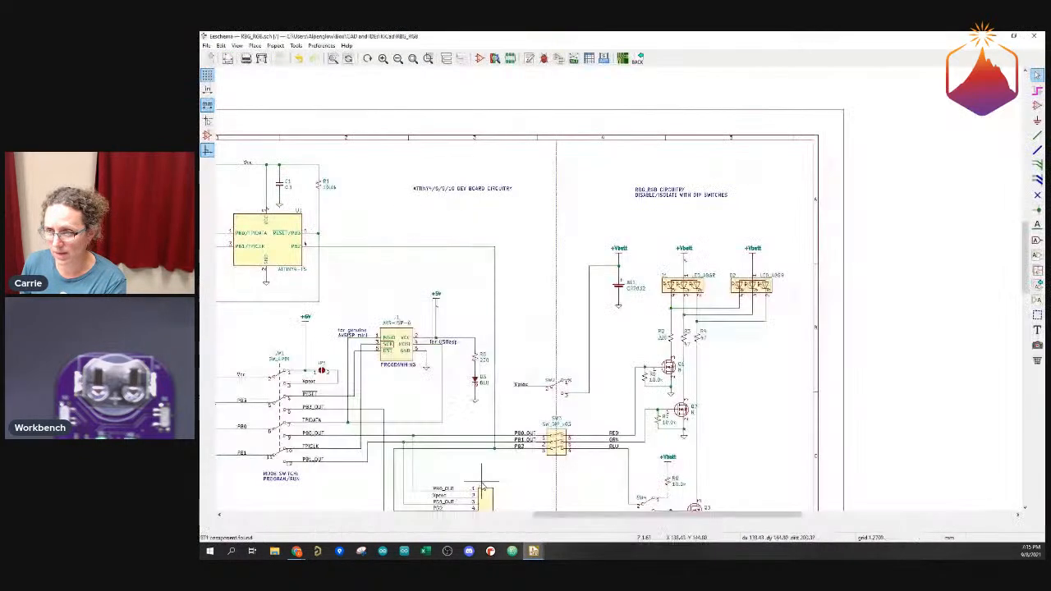
scroll(300, 456, "up", 1)
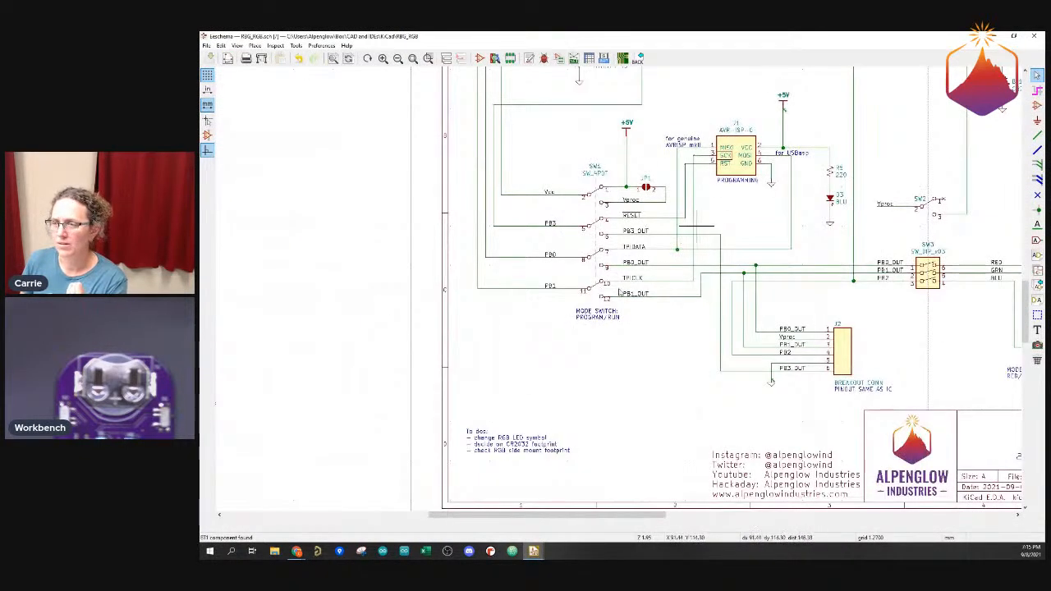
scroll(618, 288, "up", 6)
scroll(603, 287, "down", 1)
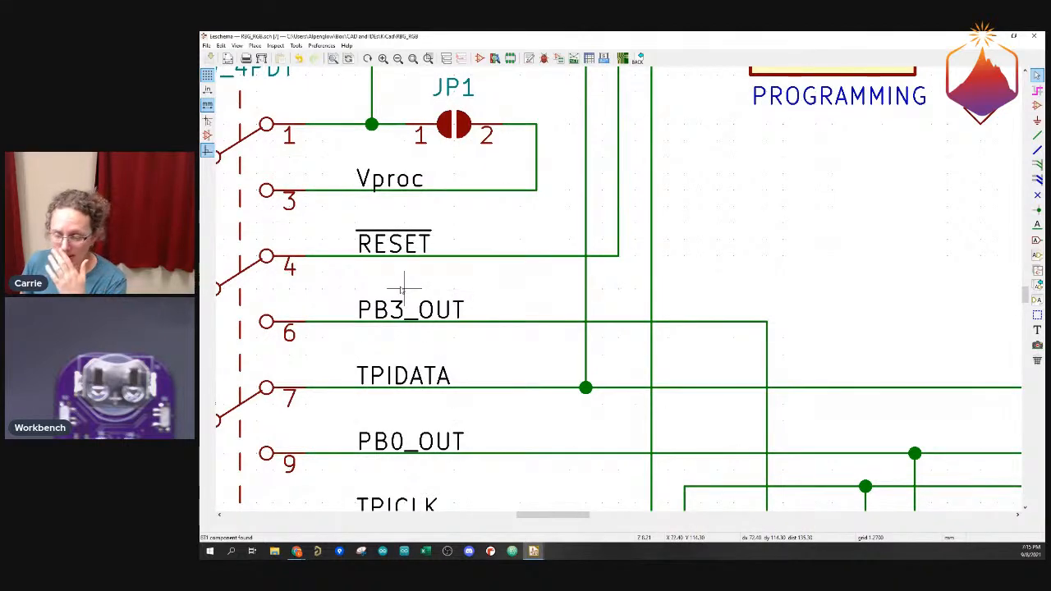
scroll(618, 289, "down", 1)
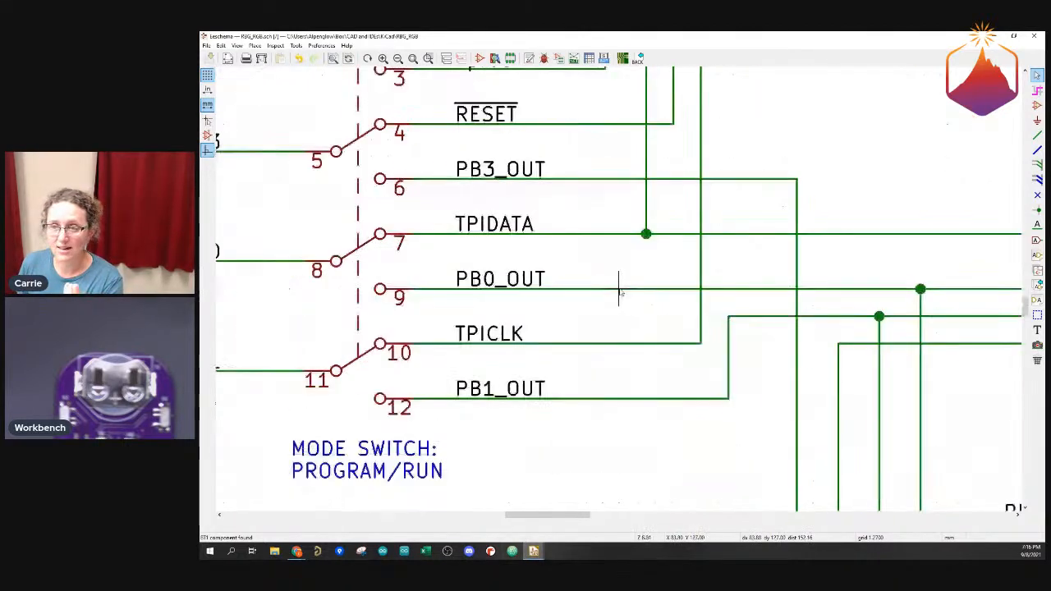
scroll(619, 289, "down", 2)
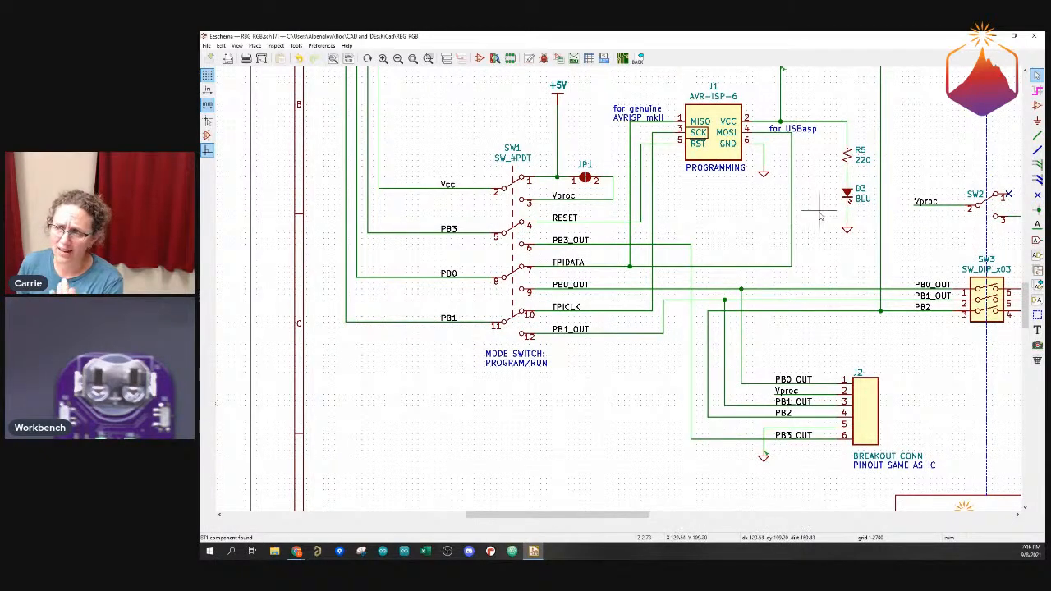
scroll(619, 292, "down", 1)
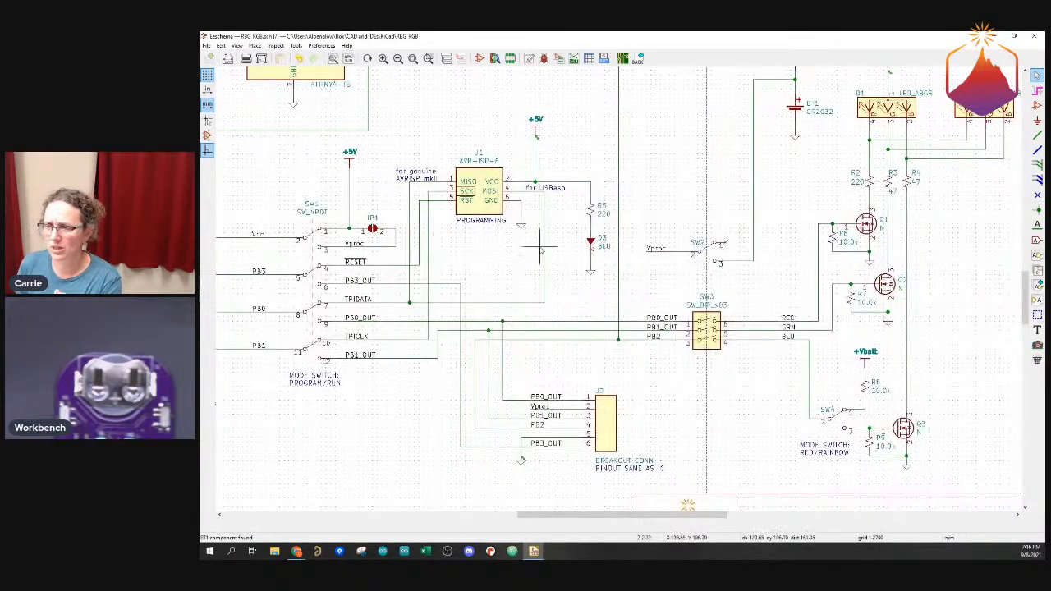
scroll(596, 236, "up", 4)
scroll(621, 294, "up", 1)
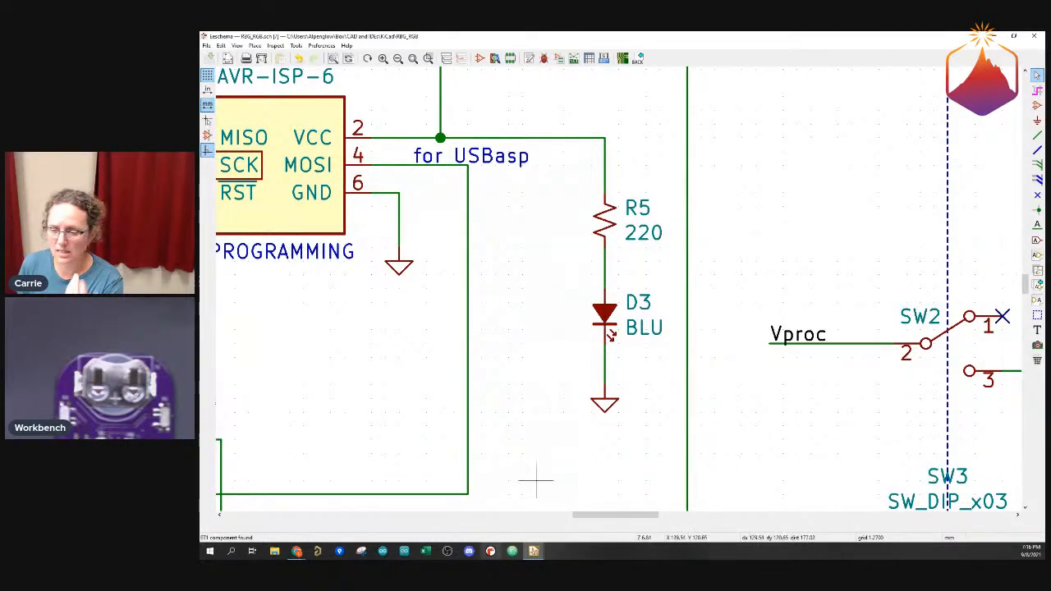
Return to the PCB layout and examine the pad net labels on D2, R5 and R1
mouse_move(533, 551)
left_click(645, 517)
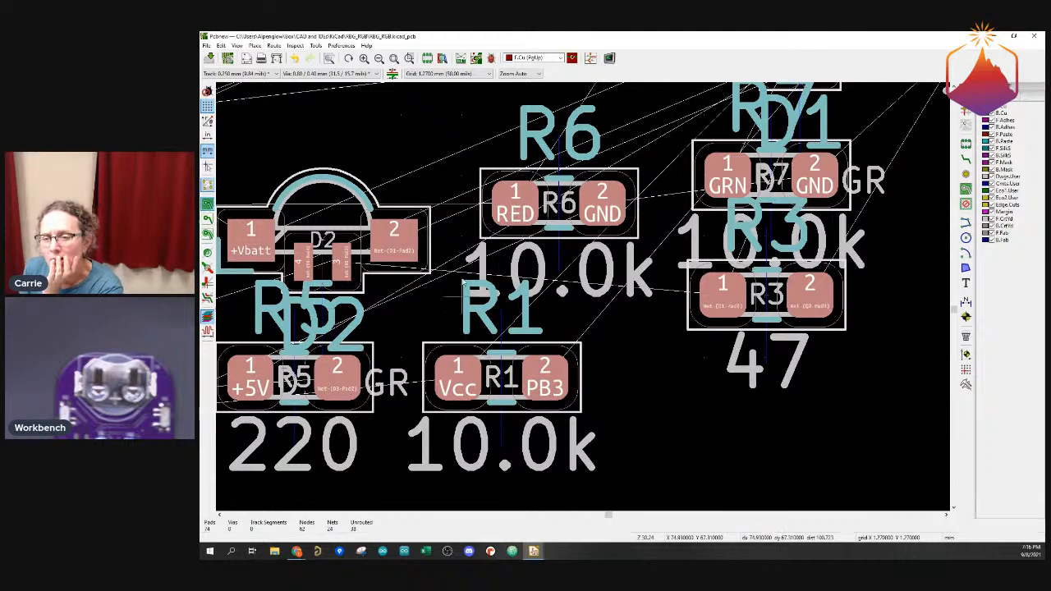
scroll(355, 394, "up", 2)
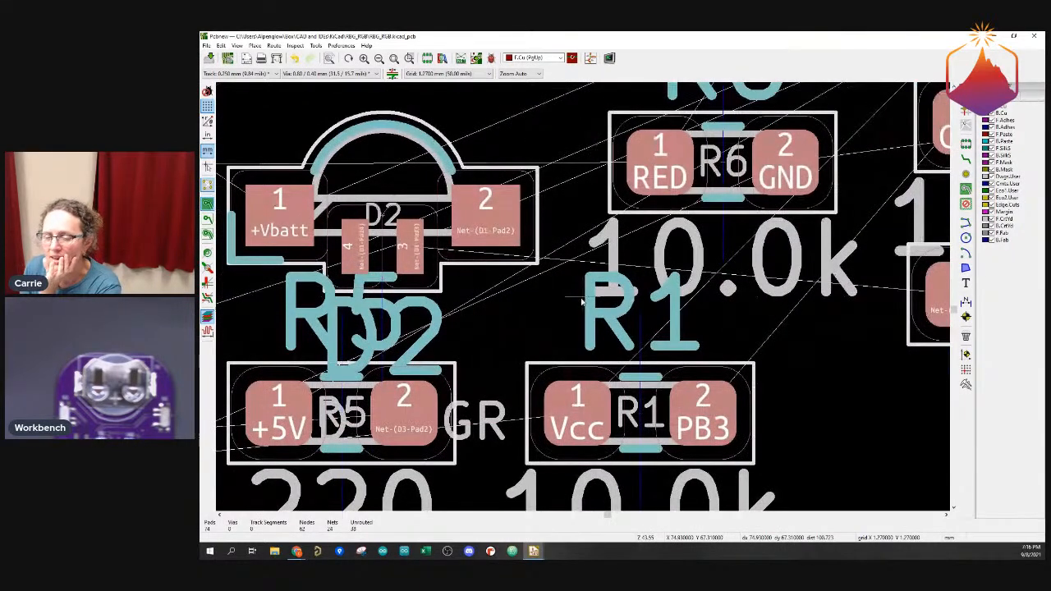
scroll(582, 302, "down", 1)
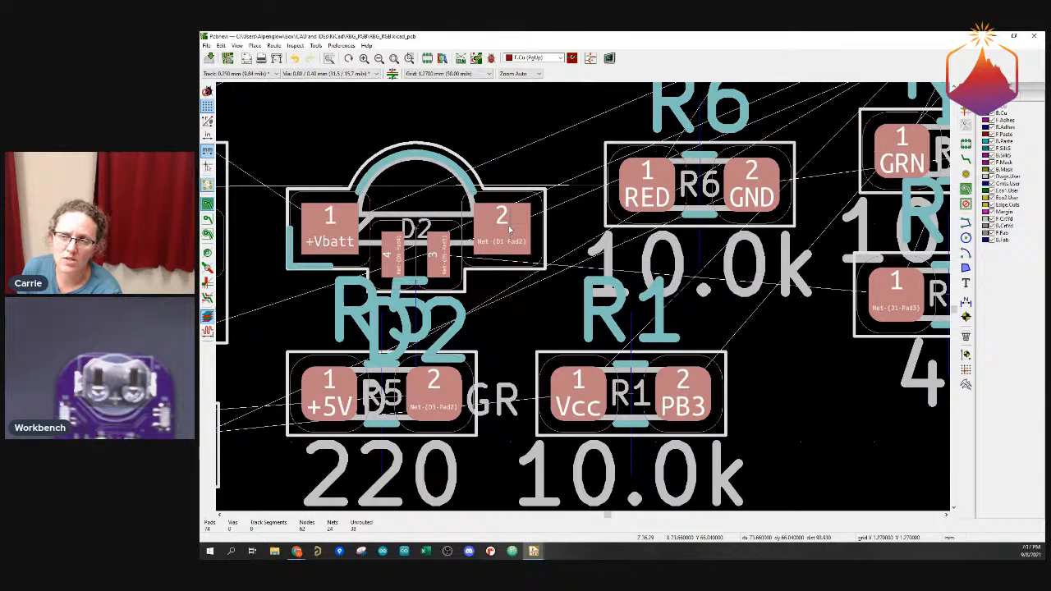
Select all imported footprints, flip them to the back of the board, rotate them 180 degrees and place the group
scroll(509, 230, "down", 5)
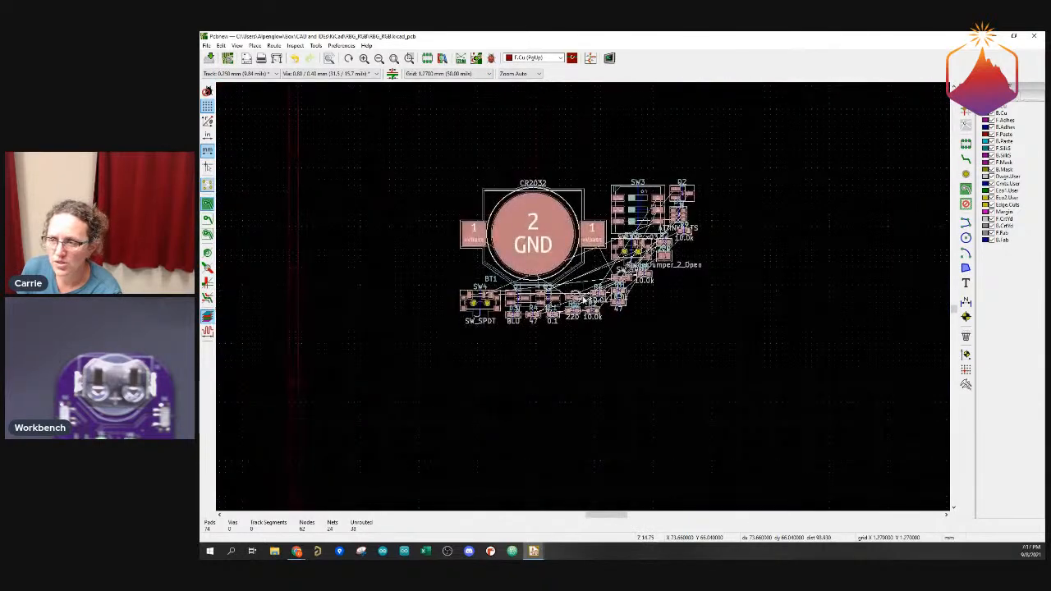
scroll(583, 300, "up", 2)
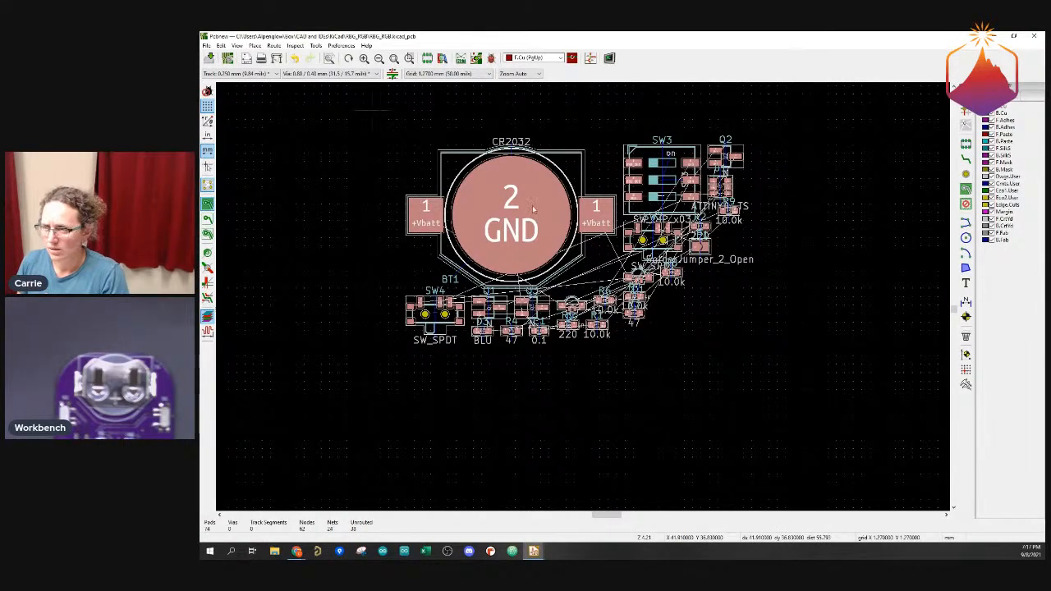
left_click_drag(368, 110, 789, 383)
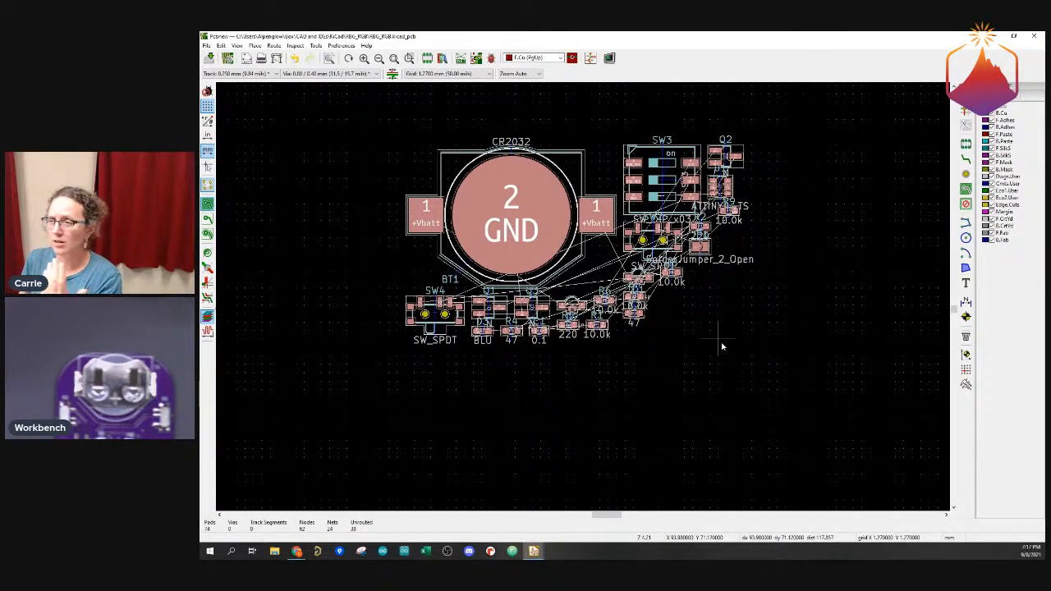
left_click_drag(353, 111, 827, 378)
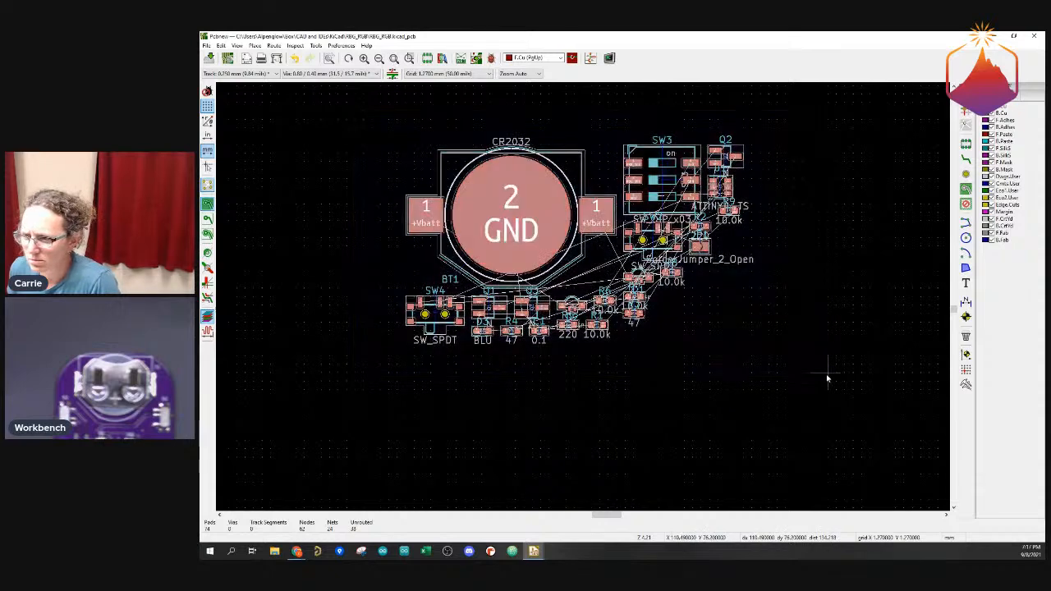
right_click(485, 220)
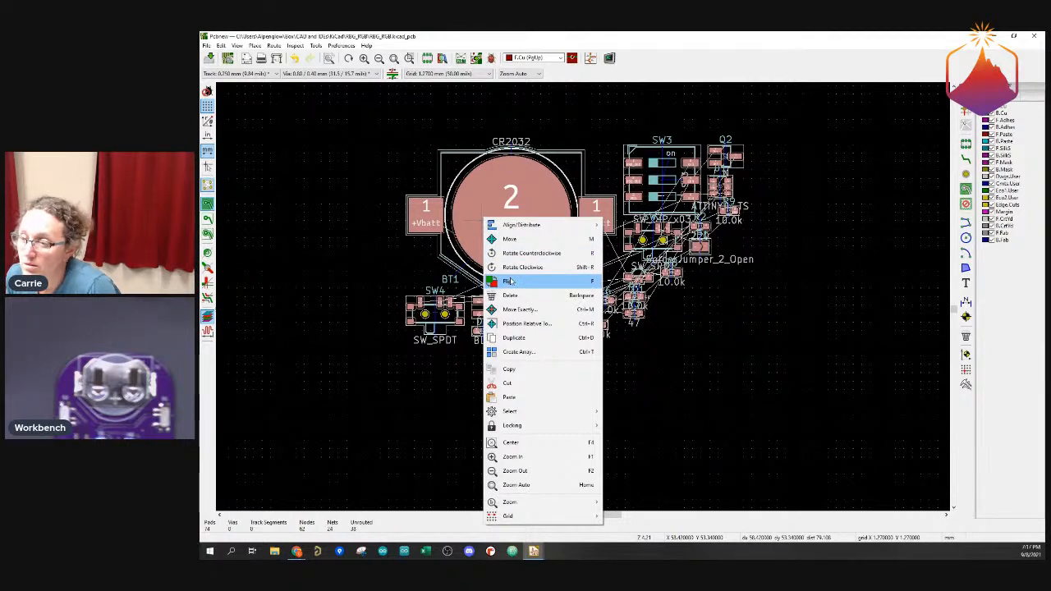
left_click(474, 194)
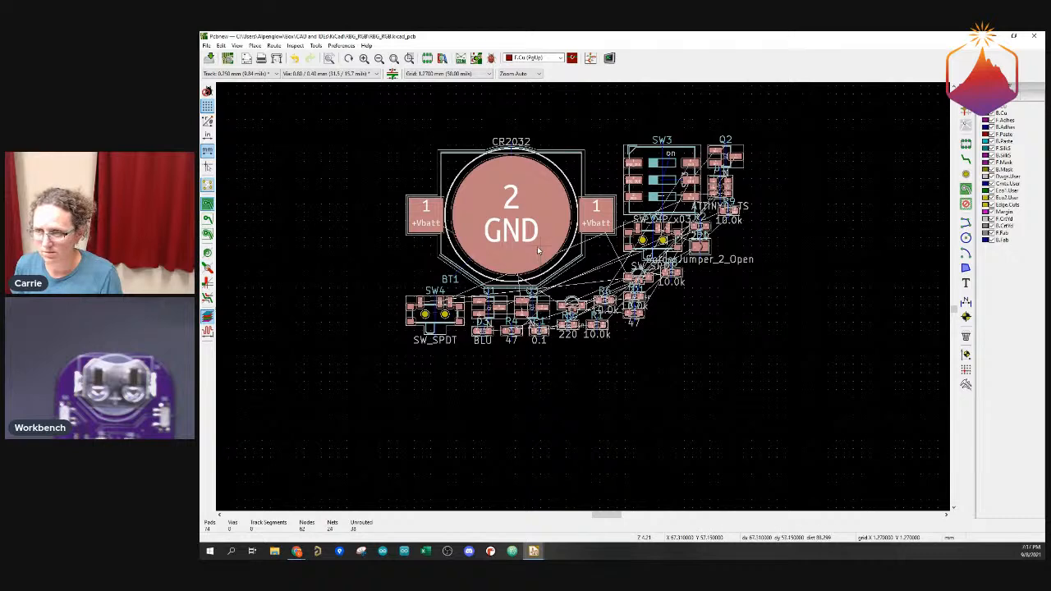
key("m")
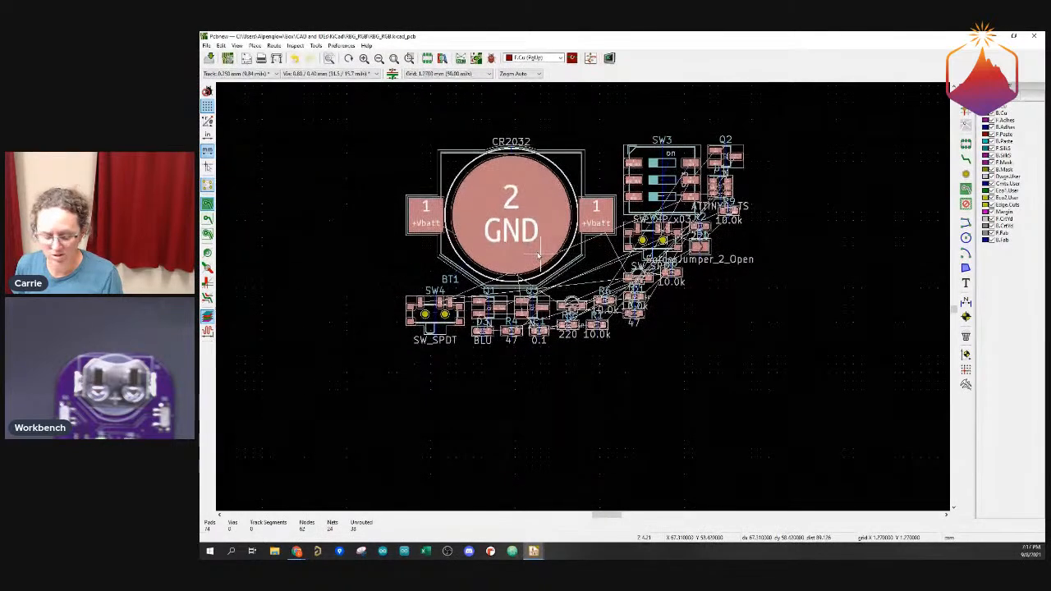
key("f")
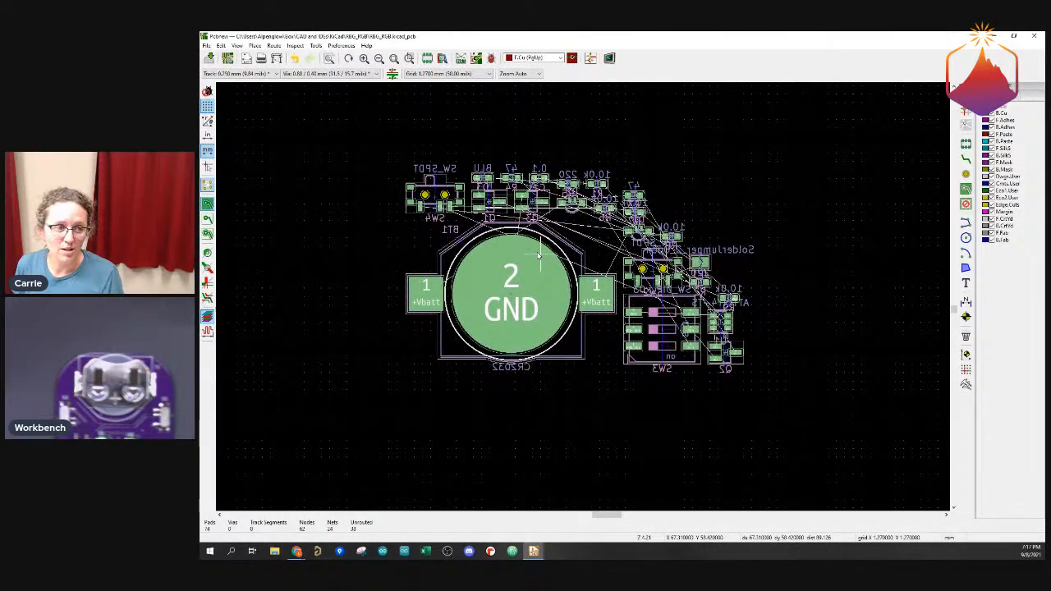
key("r")
key("r")
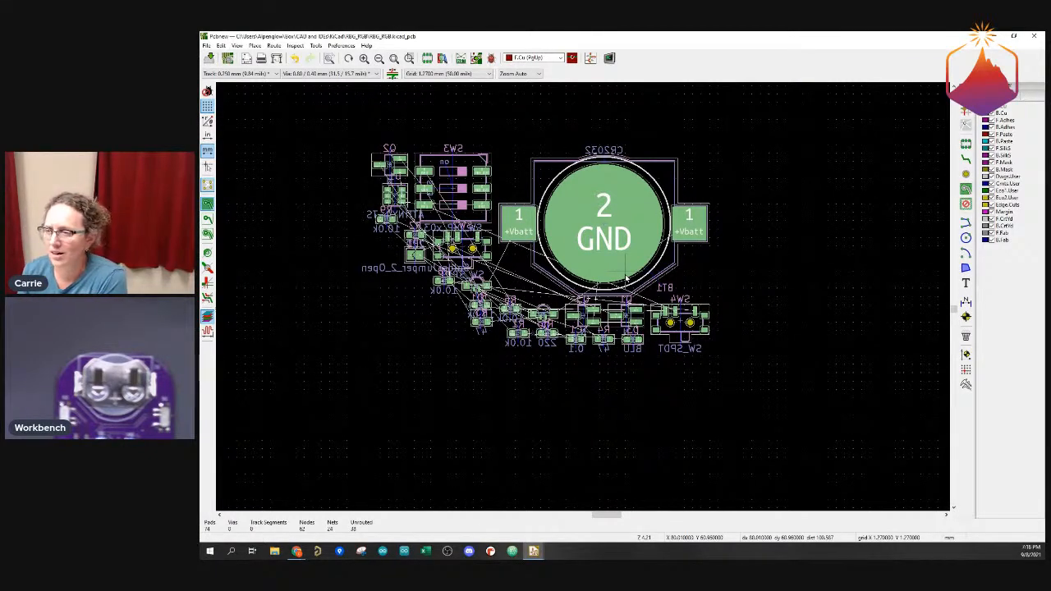
left_click(788, 372)
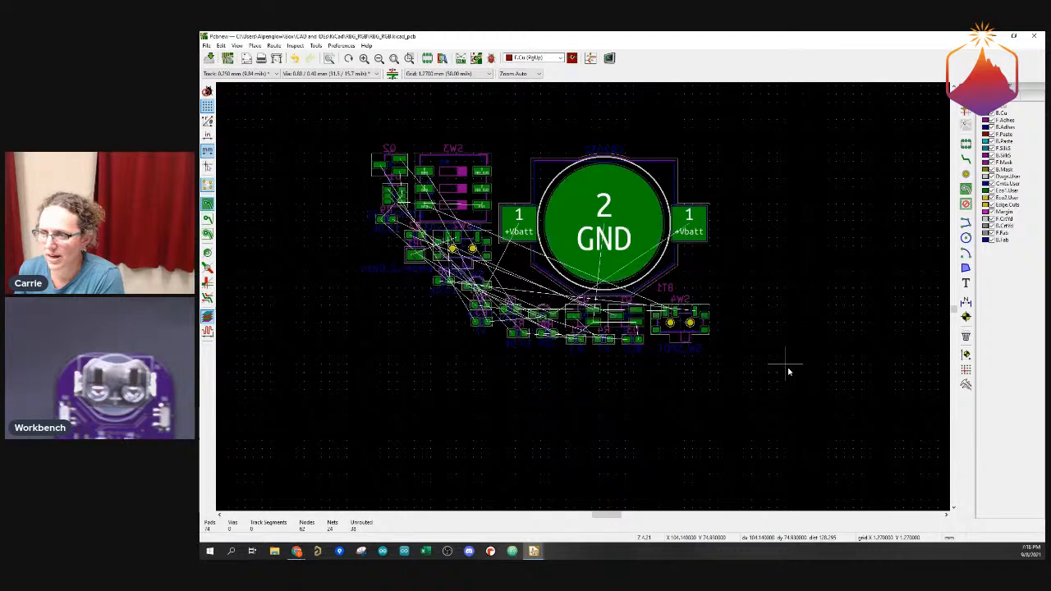